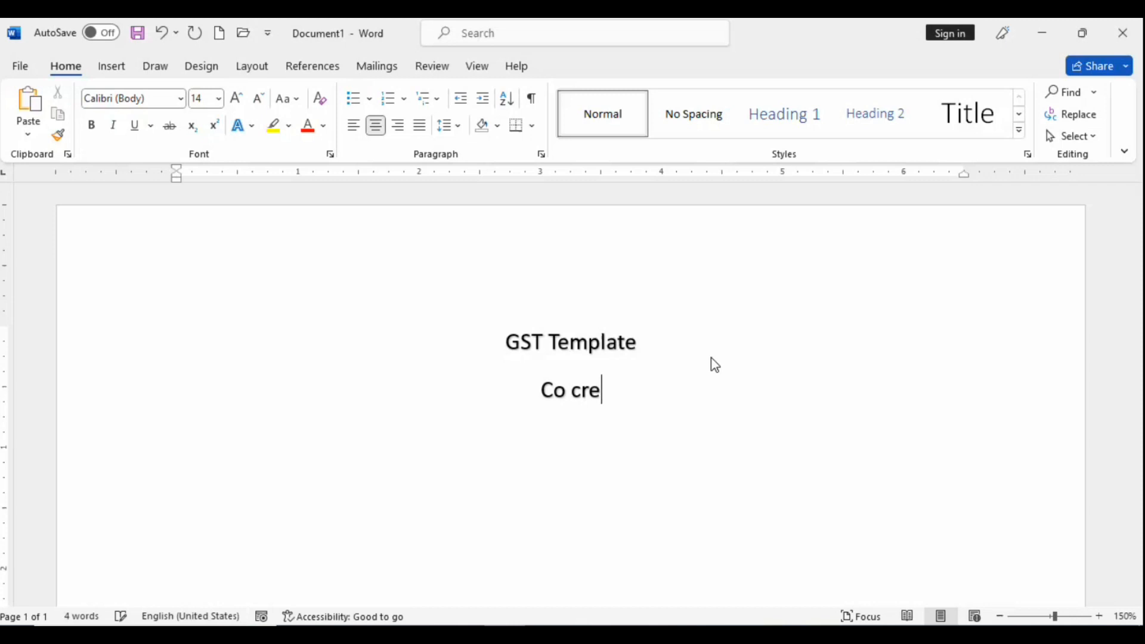
Step: Finish typing 'Co create' under the GST Template heading, then minimize Word
{"action": "type", "text": "ay"}
{"action": "key", "text": "BackSpace"}
{"action": "type", "text": "t"}
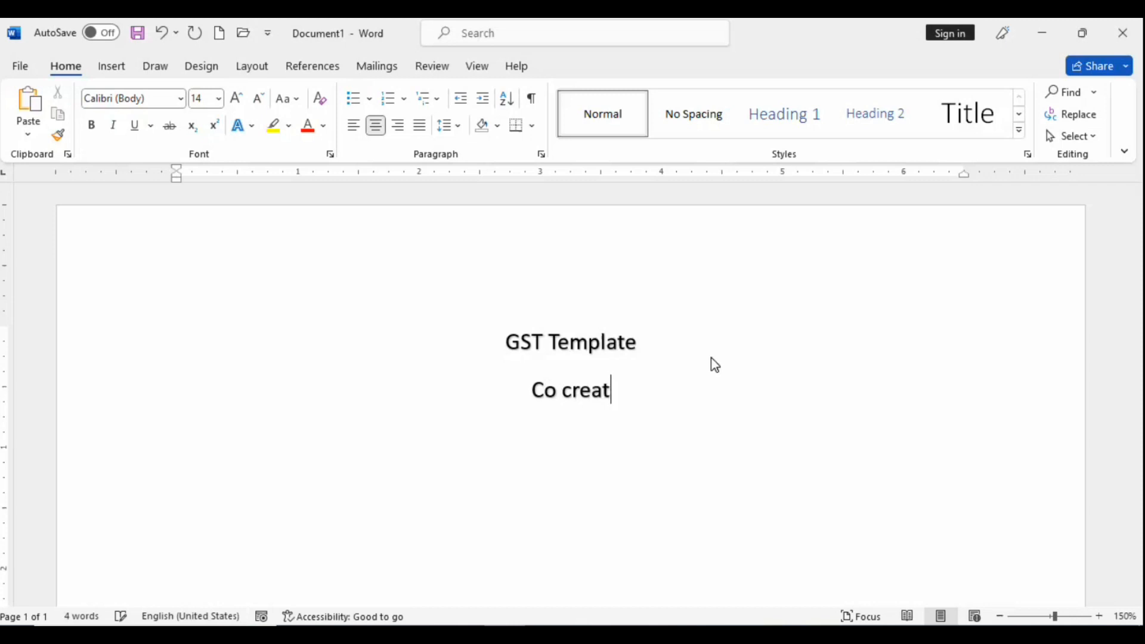
{"action": "type", "text": "e"}
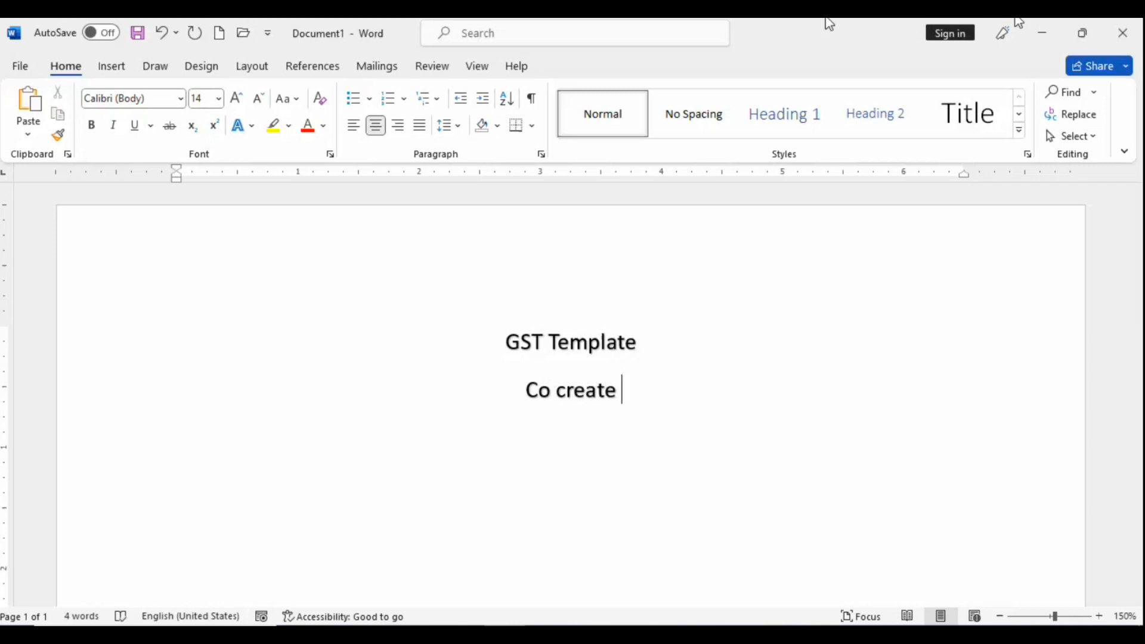
{"action": "left_click", "coordinate": [1039, 33]}
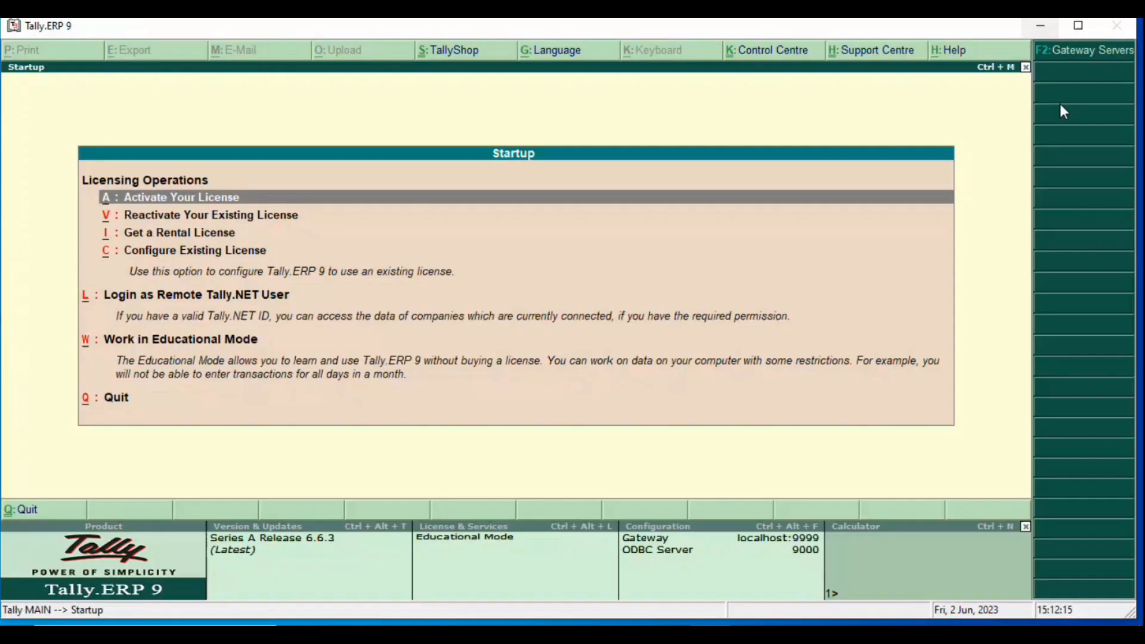
Step: Start Tally in Educational Mode and begin creating a new company from Company Info
{"action": "key", "text": "Down"}
{"action": "key", "text": "Down"}
{"action": "key", "text": "Down"}
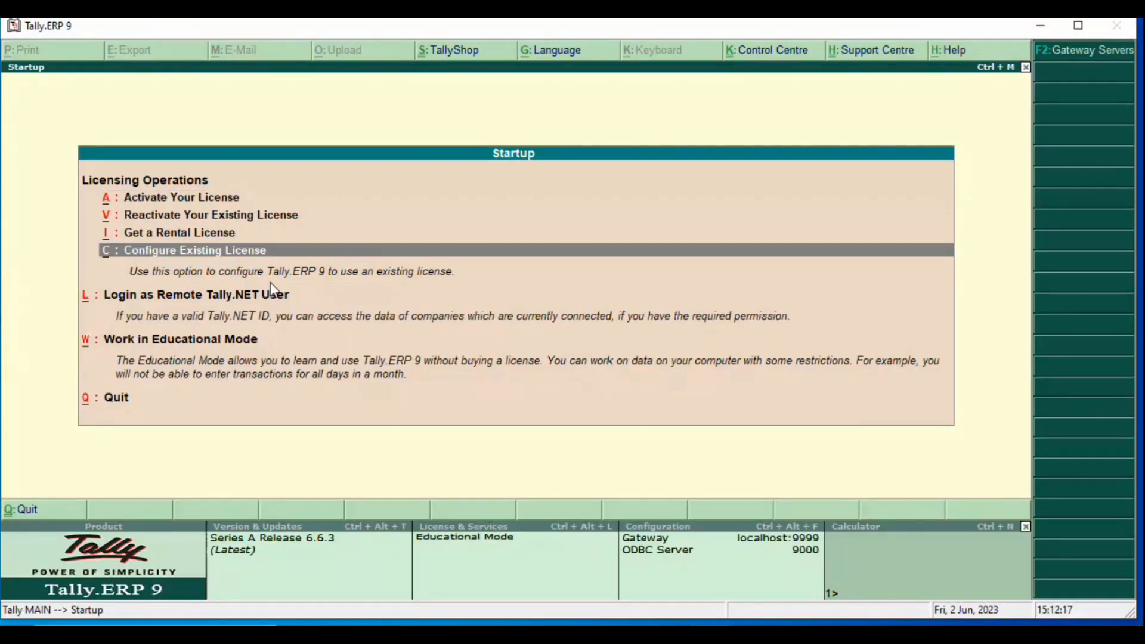
{"action": "key", "text": "Down"}
{"action": "key", "text": "Down"}
{"action": "key", "text": "Return"}
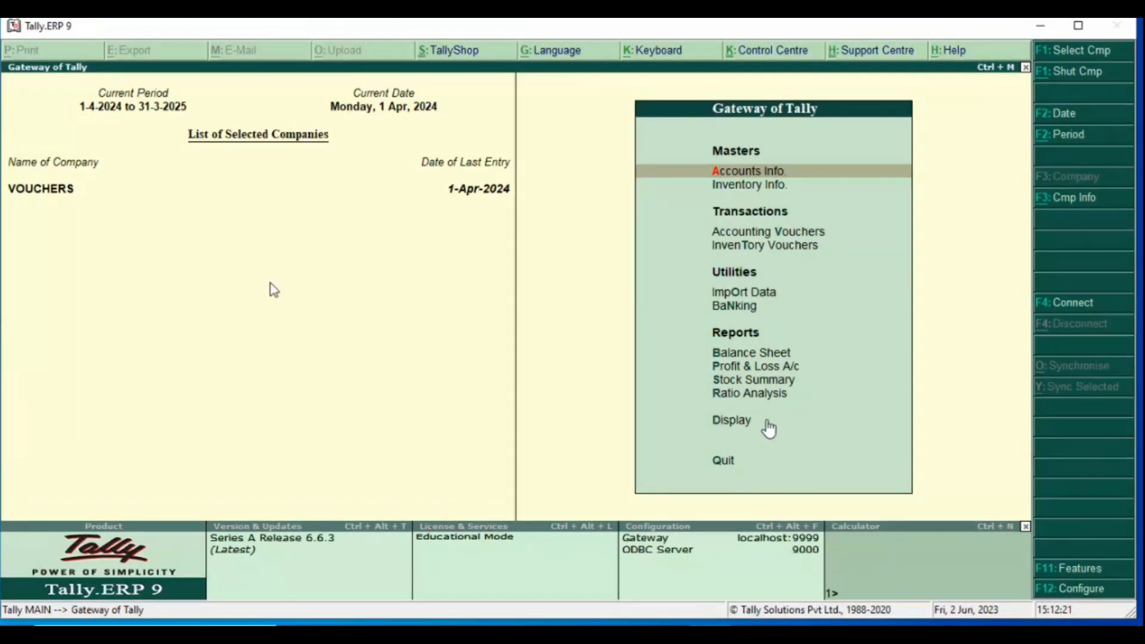
{"action": "key", "text": "alt+F3"}
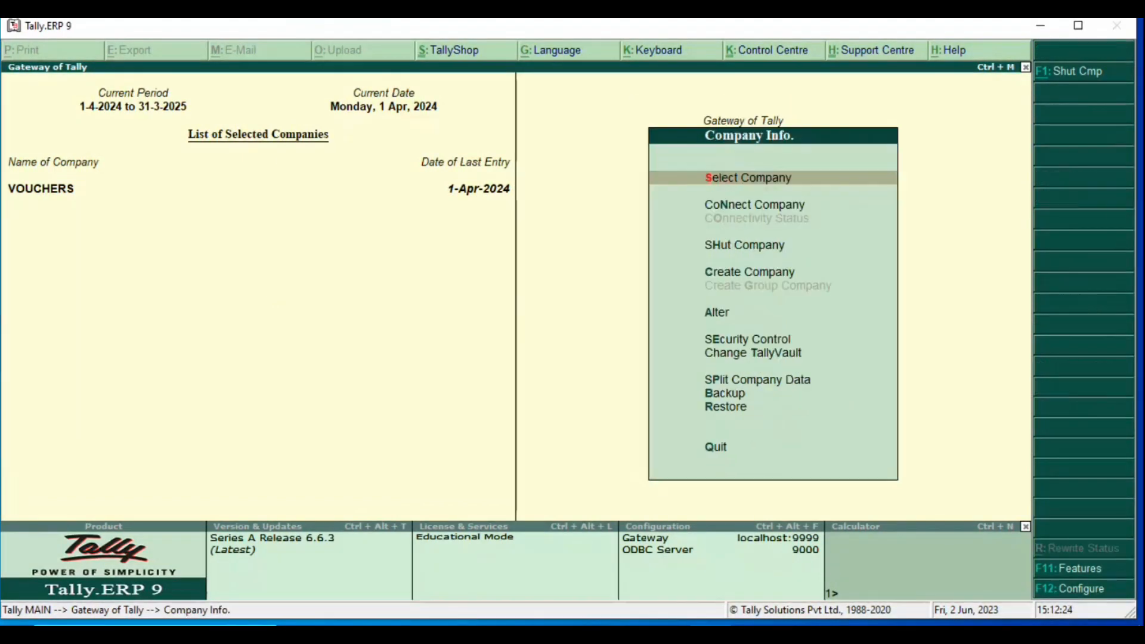
{"action": "key", "text": "h"}
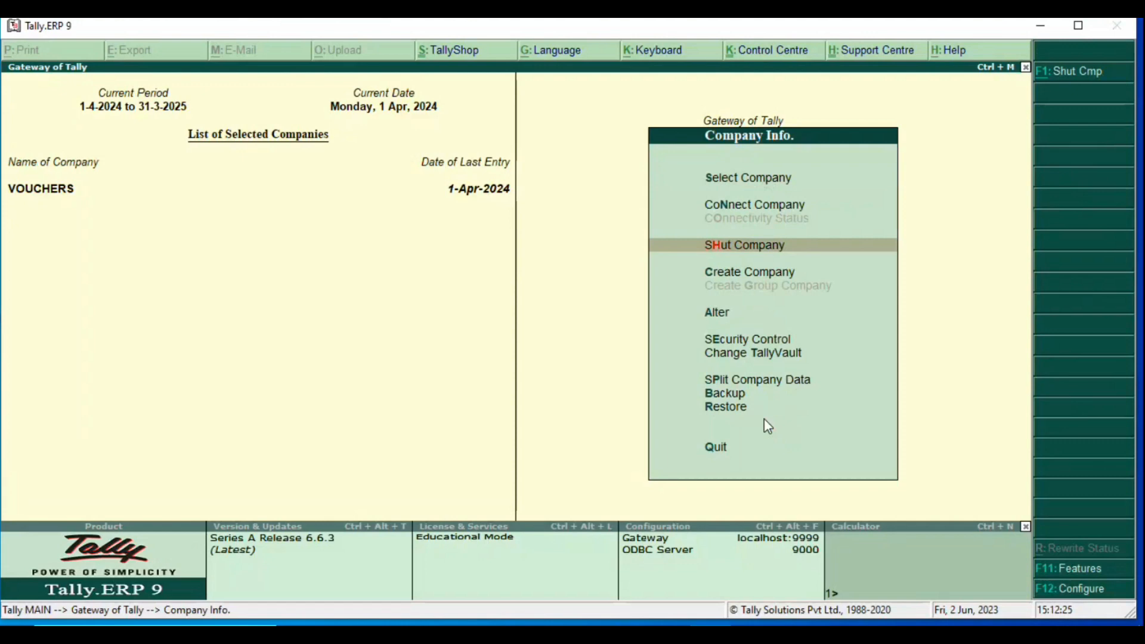
{"action": "key", "text": "c"}
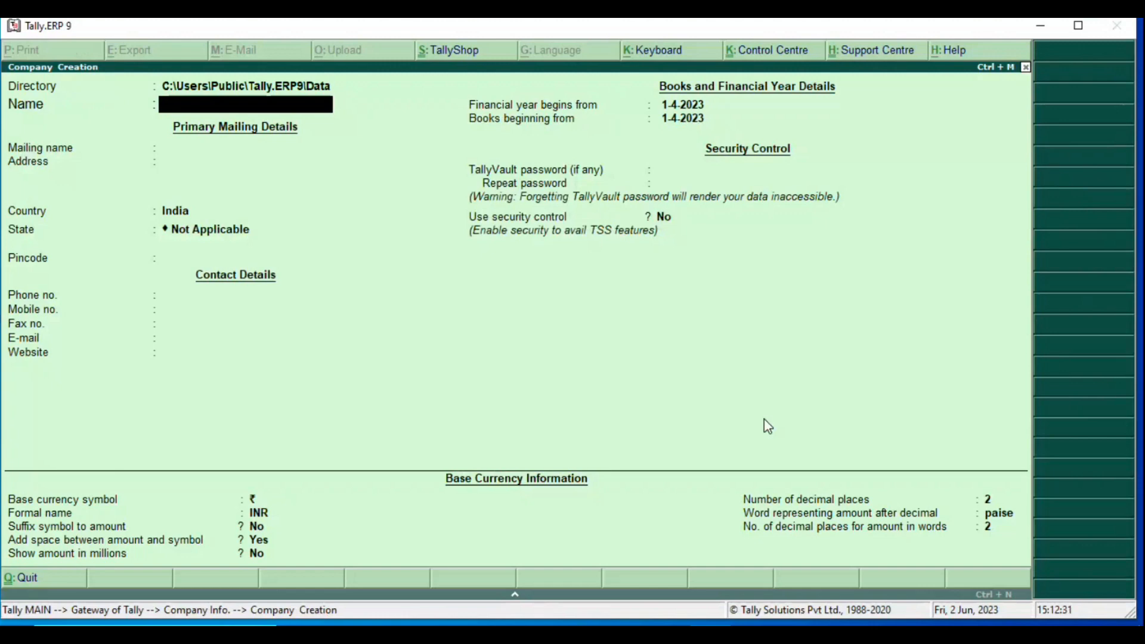
Step: Name the company Ram Pvt Ltd with a Saprumarg, Lucknow address, country India and state Uttar Pradesh
{"action": "type", "text": "Ram Pvt Ltd"}
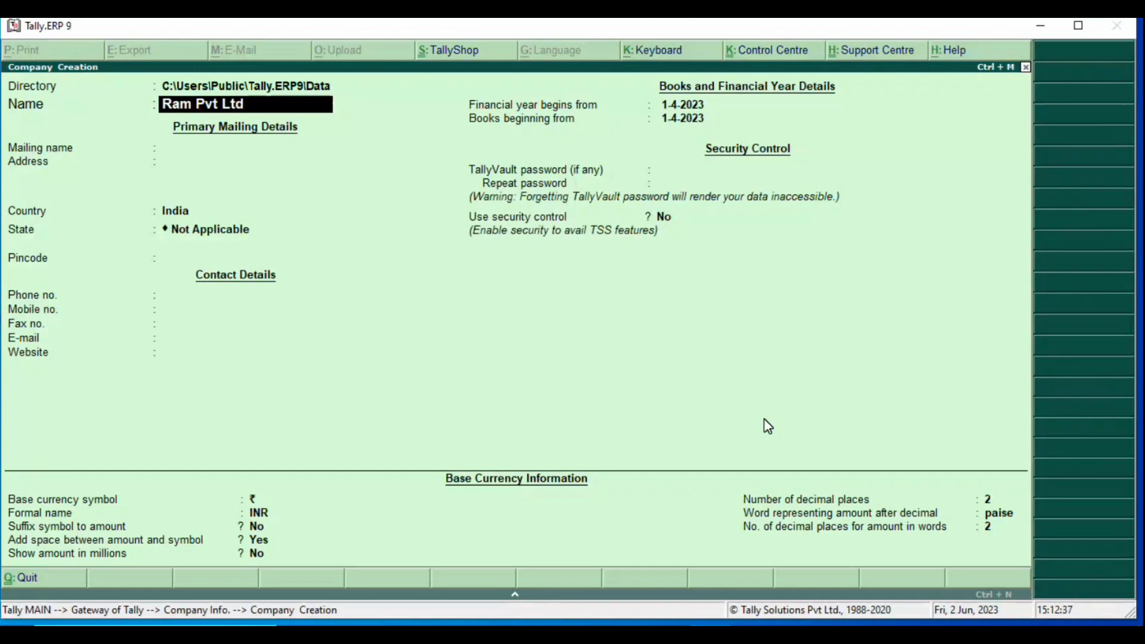
{"action": "key", "text": "Return"}
{"action": "key", "text": "Return"}
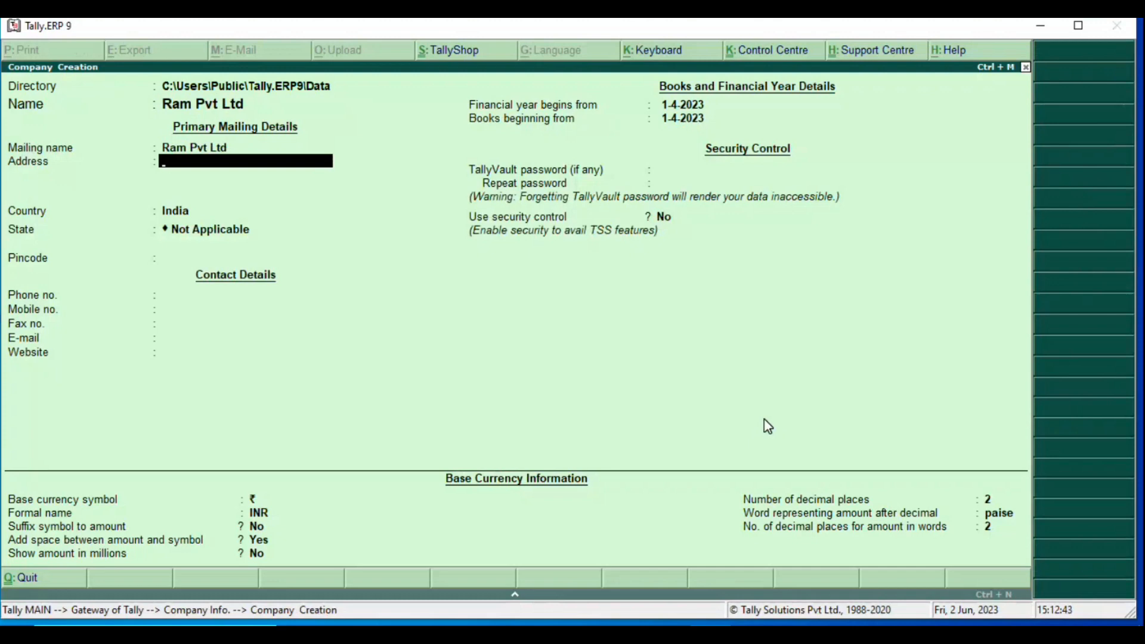
{"action": "type", "text": "Saprumarg"}
{"action": "key", "text": "Return"}
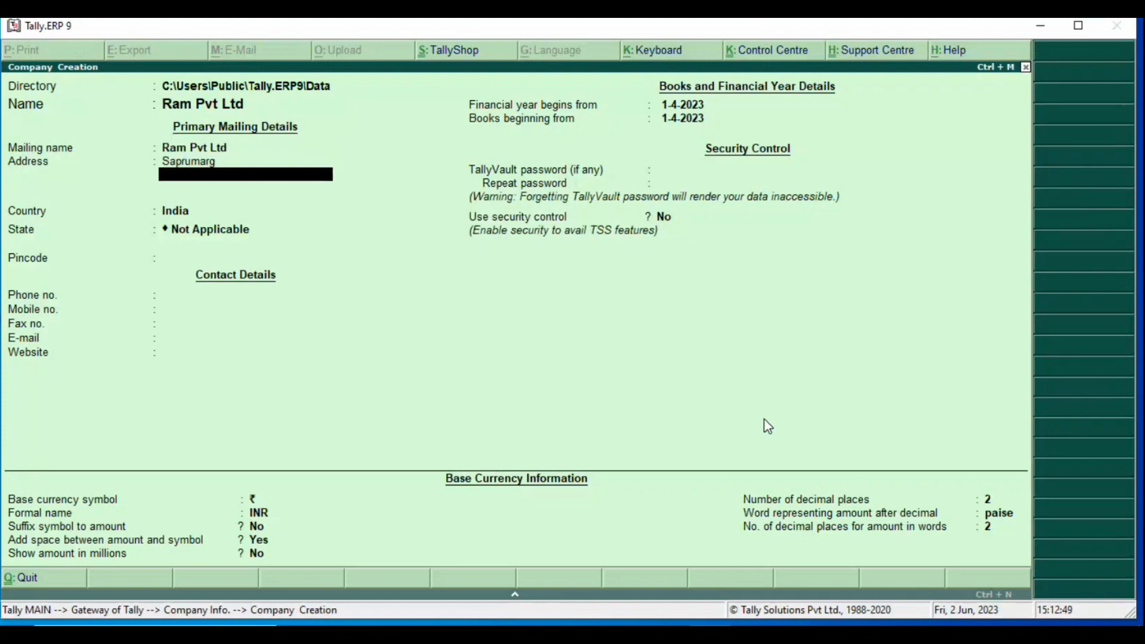
{"action": "type", "text": "Lucknow"}
{"action": "key", "text": "Return"}
{"action": "key", "text": "Return"}
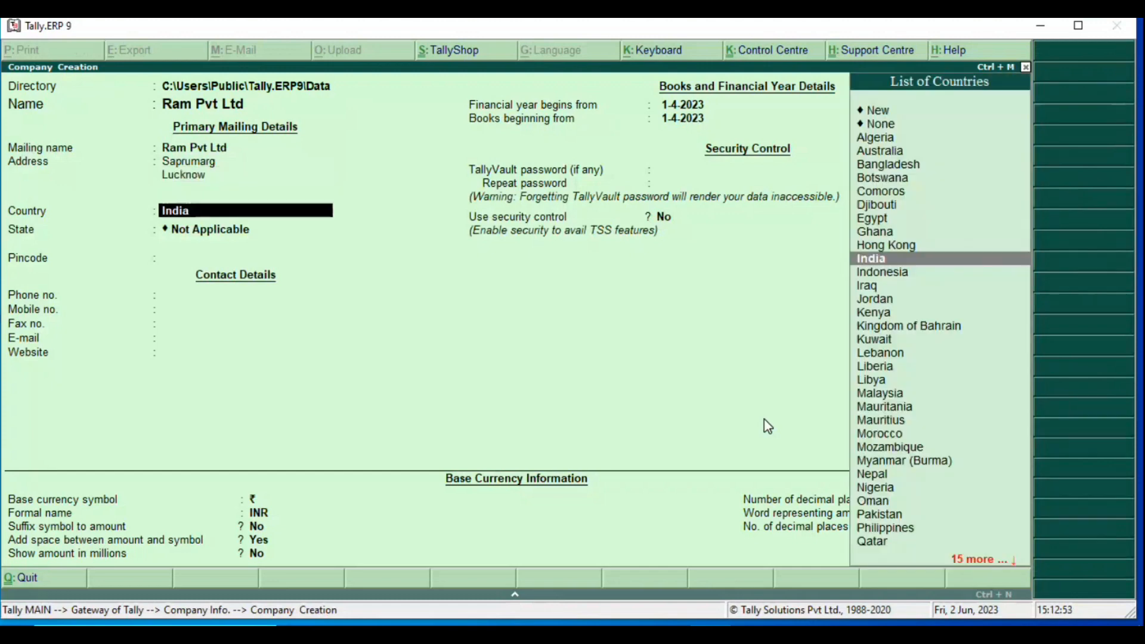
{"action": "key", "text": "Return"}
{"action": "type", "text": "Utt"}
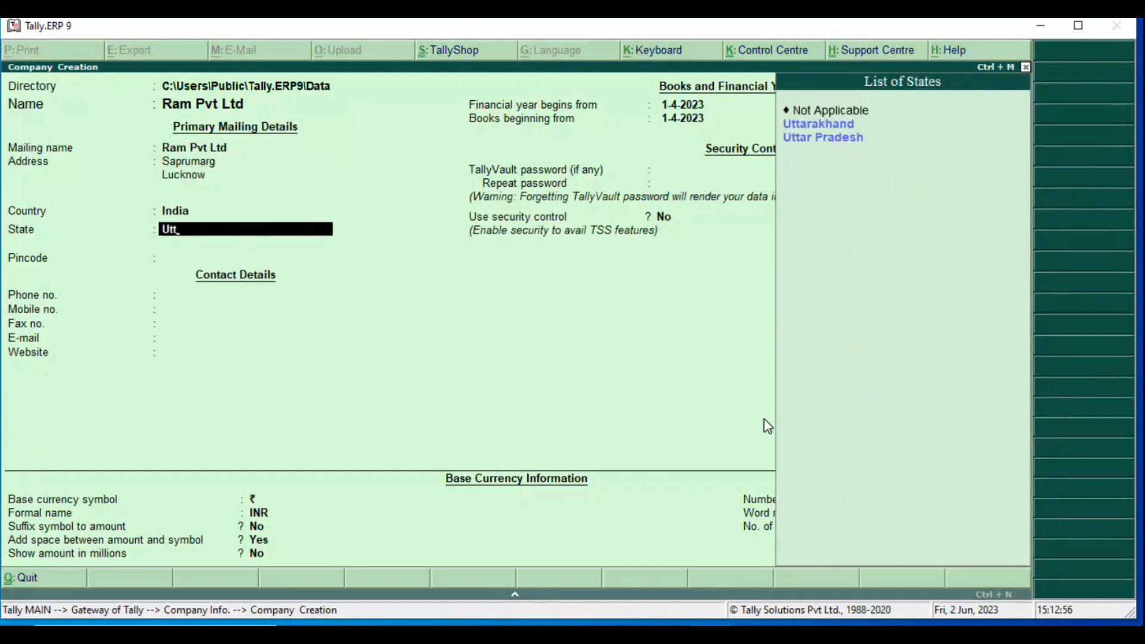
{"action": "key", "text": "Return"}
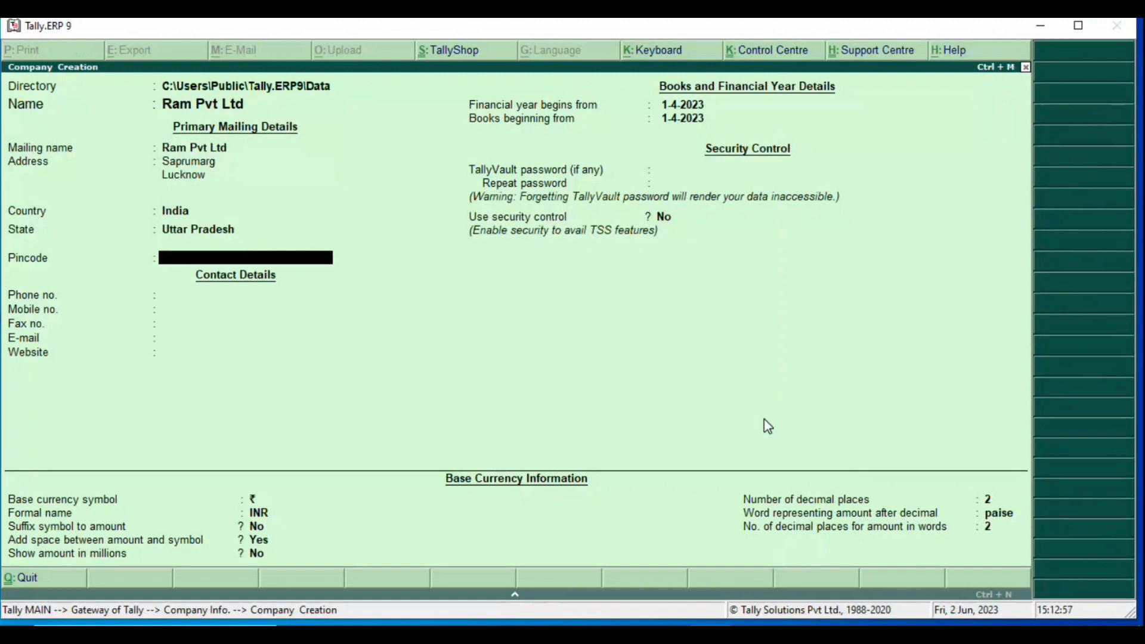
Step: Fill in the company's pincode, phone, mobile, fax, e-mail and website
{"action": "type", "text": "226001"}
{"action": "key", "text": "Return"}
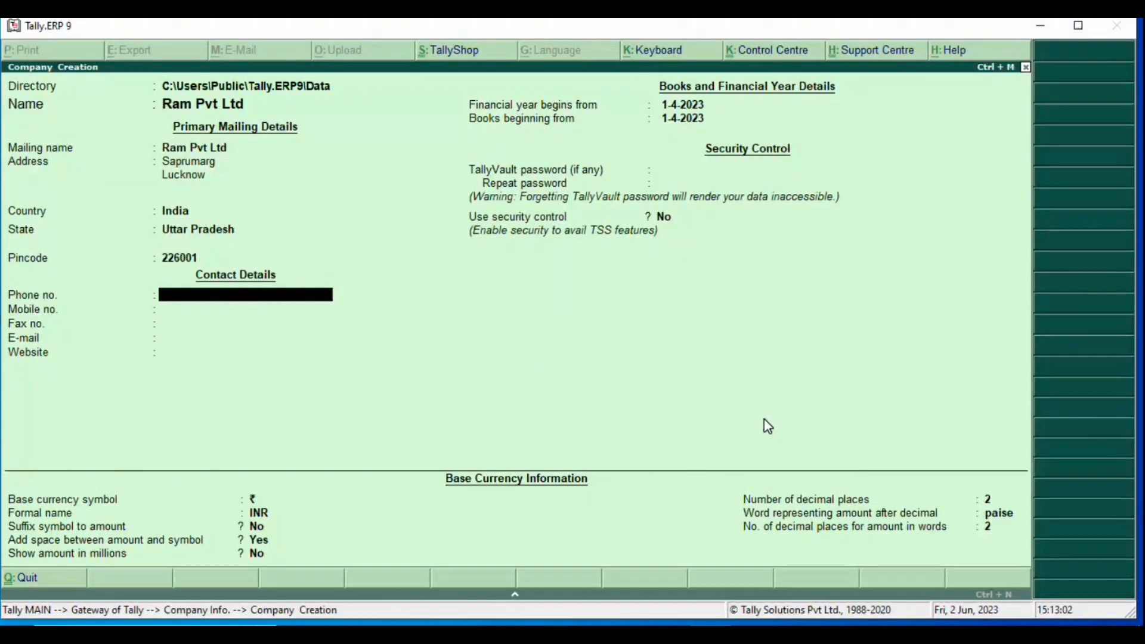
{"action": "key", "text": "Return"}
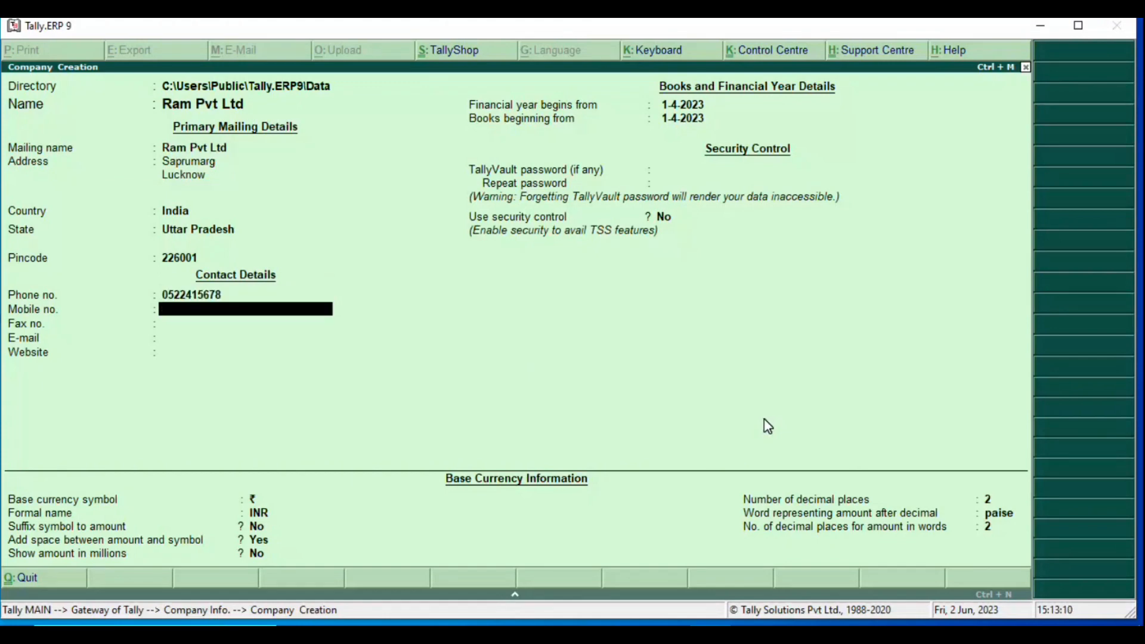
{"action": "key", "text": "Return"}
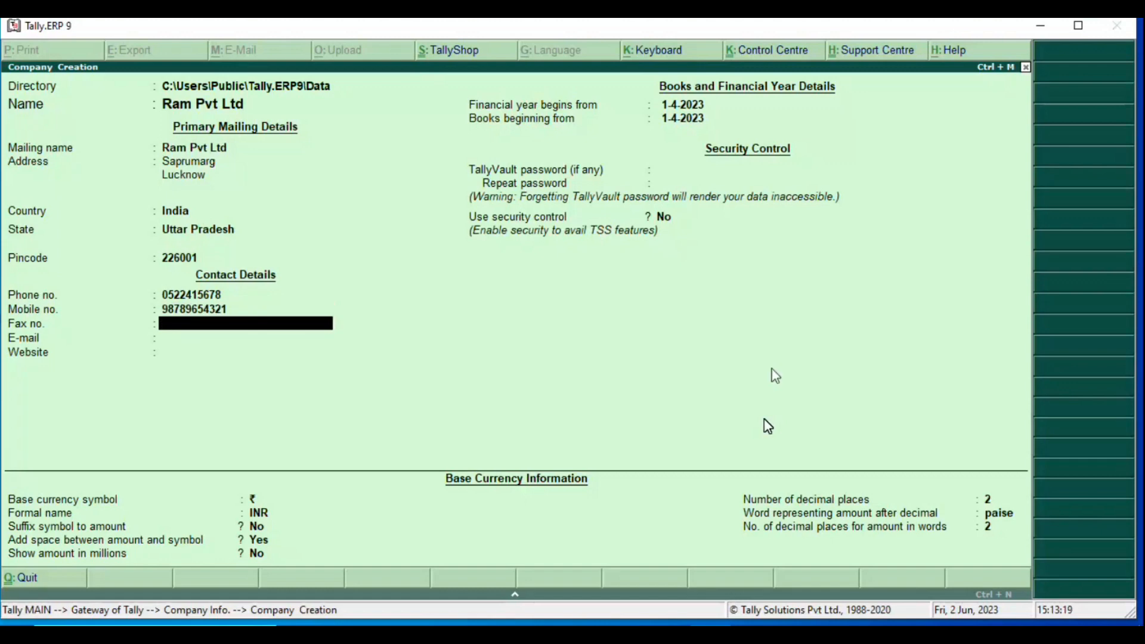
{"action": "type", "text": "123"}
{"action": "key", "text": "Return"}
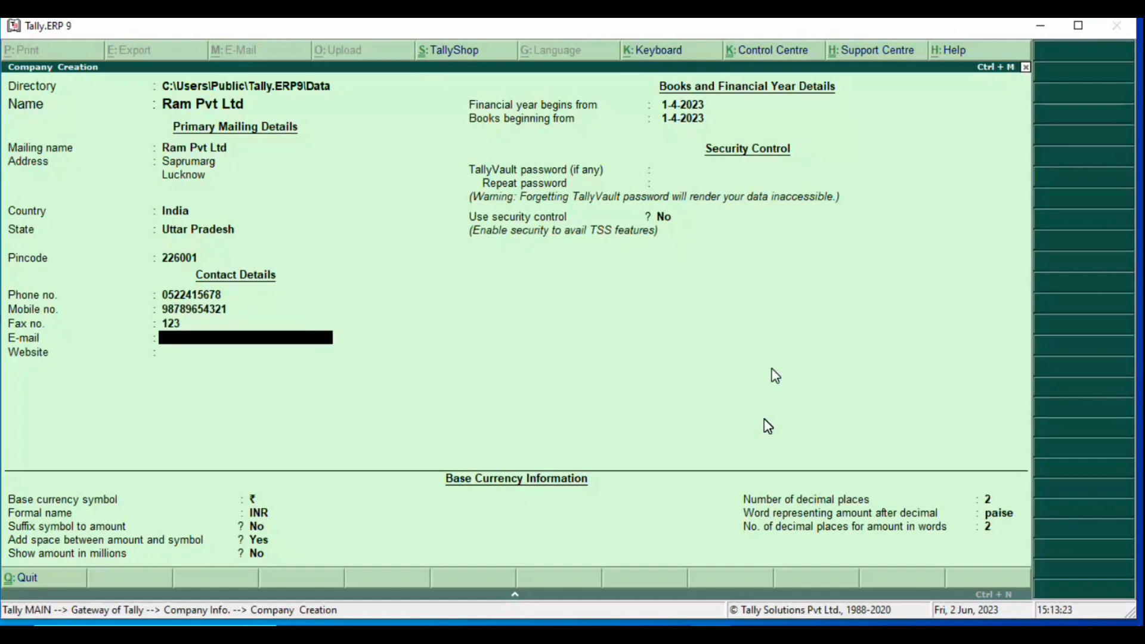
{"action": "key", "text": "Return"}
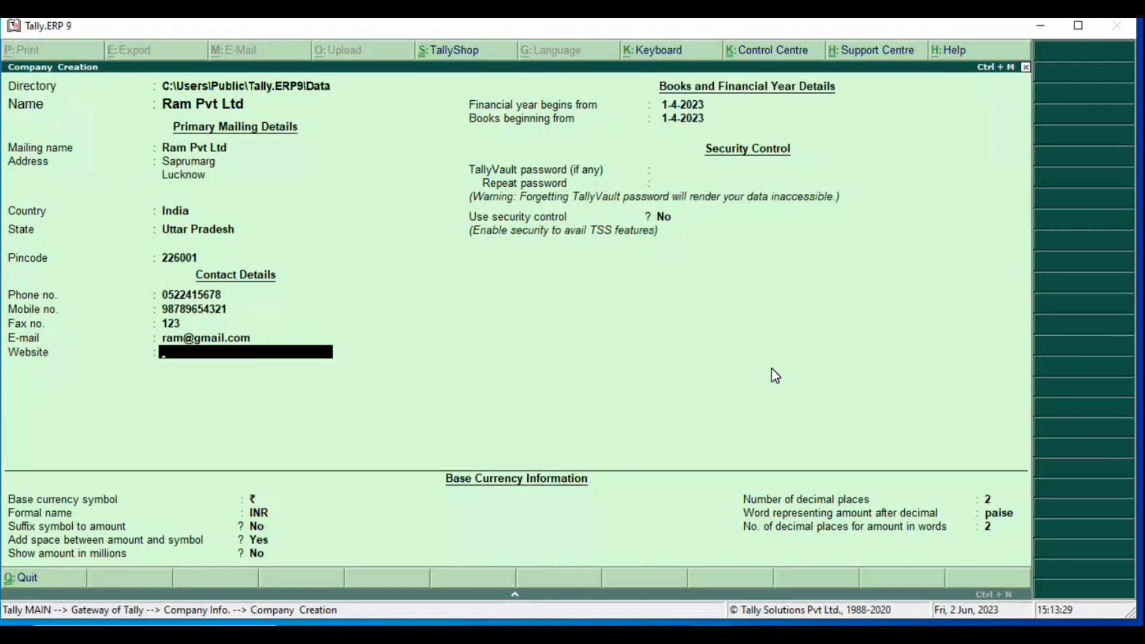
{"action": "type", "text": "www.gmail."}
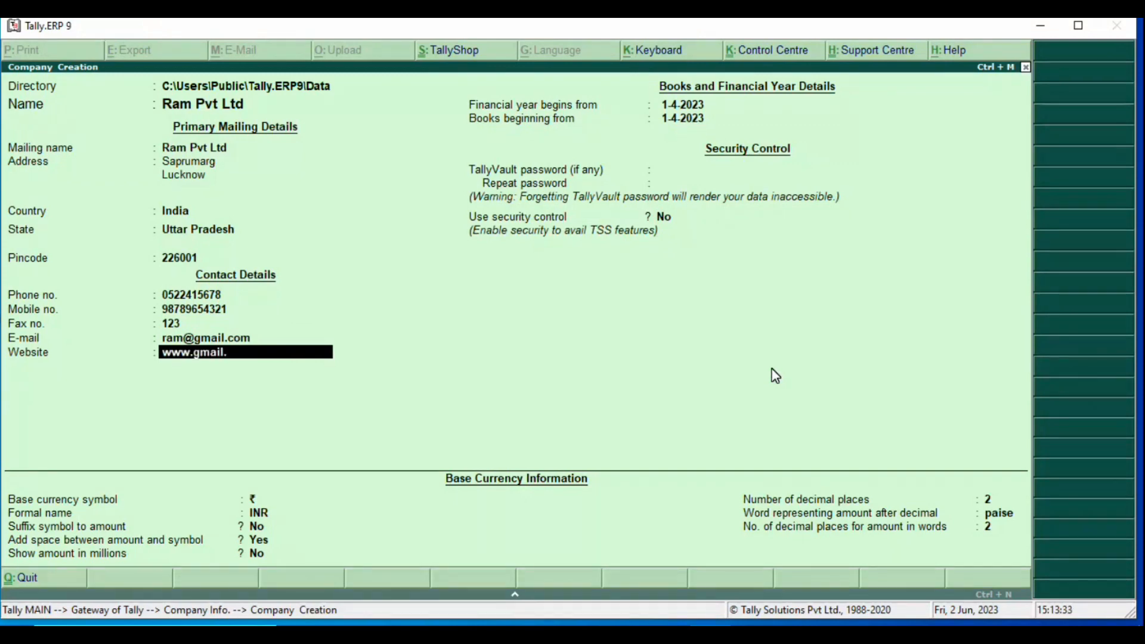
{"action": "type", "text": "com"}
{"action": "key", "text": "Return"}
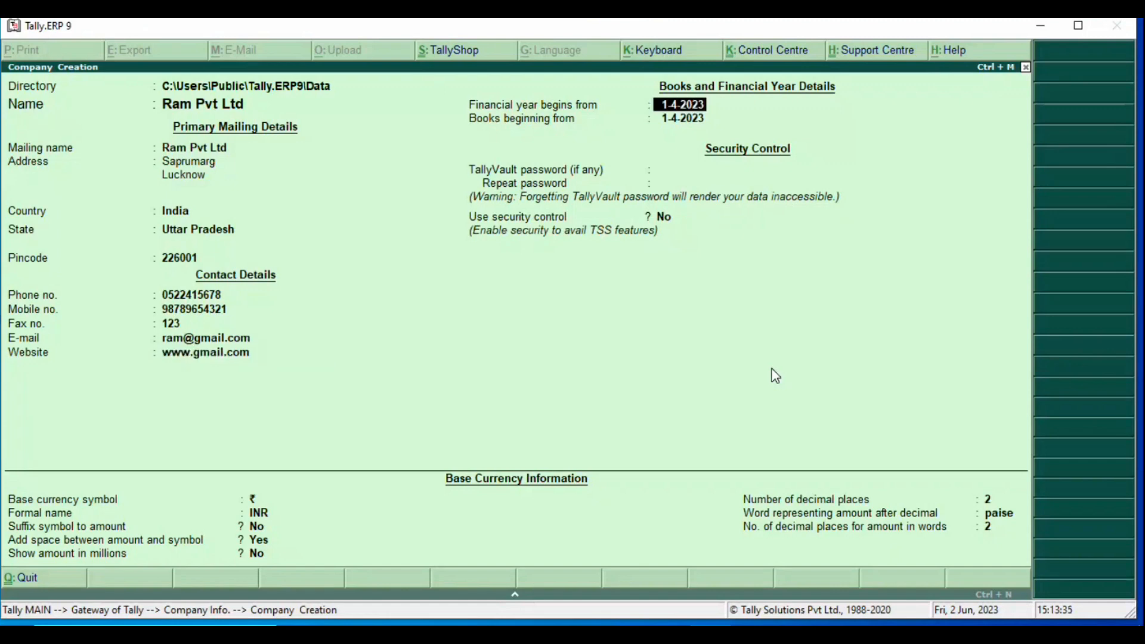
Step: Keep the remaining defaults, save the company, and switch to the Teams meeting
{"action": "key", "text": "Return"}
{"action": "key", "text": "Return"}
{"action": "key", "text": "Return"}
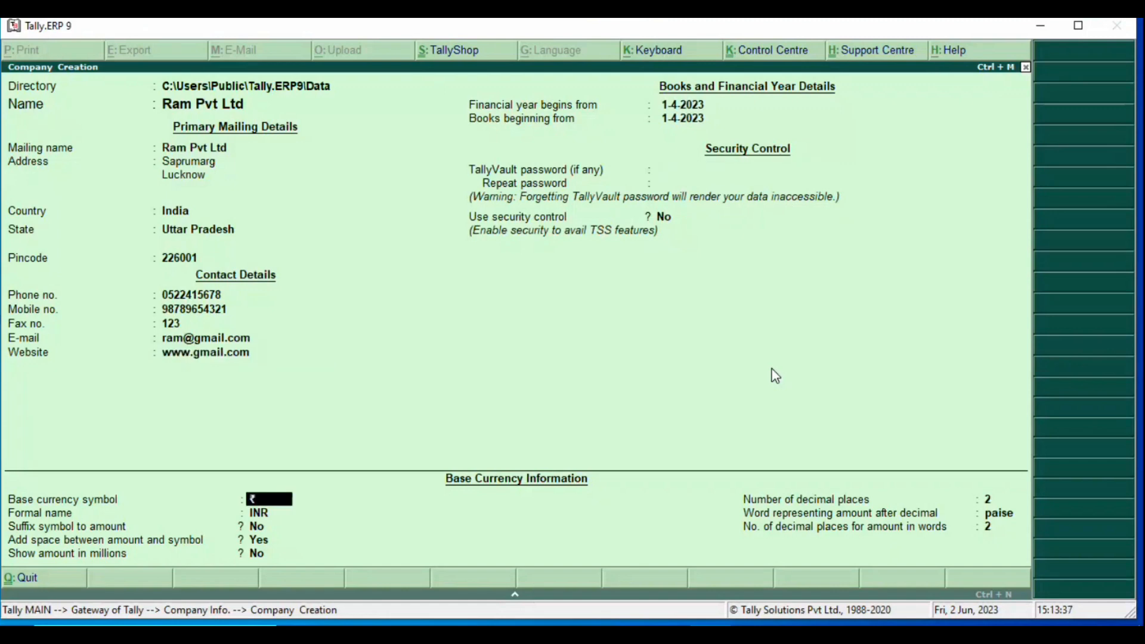
{"action": "key", "text": "Return"}
{"action": "key", "text": "Return"}
{"action": "key", "text": "Return"}
{"action": "key", "text": "Return"}
{"action": "key", "text": "Return"}
{"action": "key", "text": "Return"}
{"action": "key", "text": "Return"}
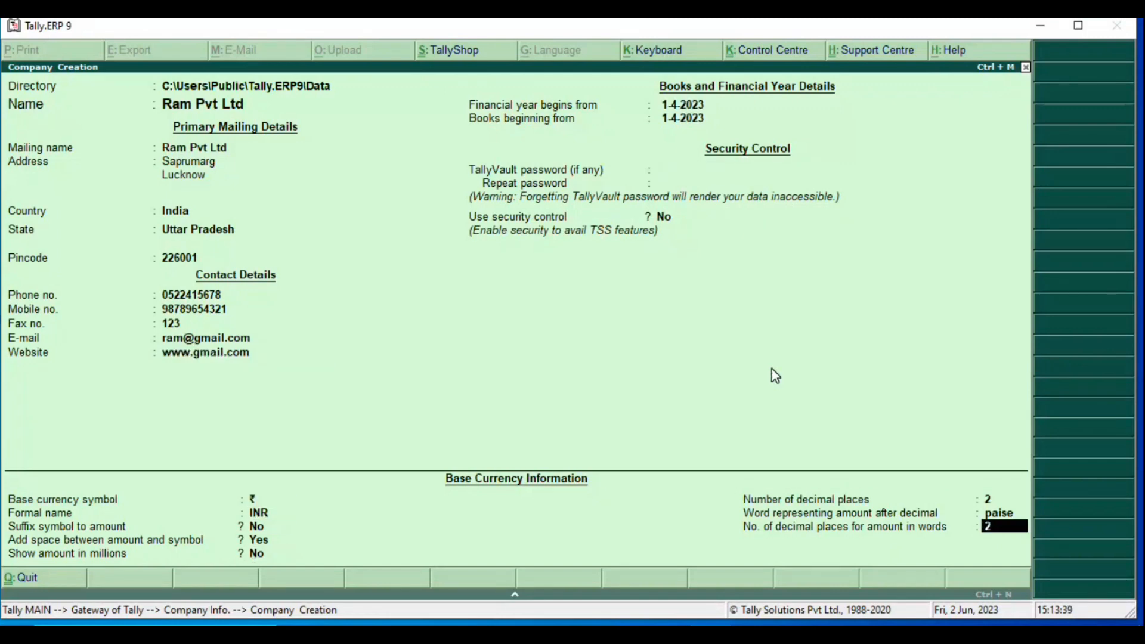
{"action": "key", "text": "Return"}
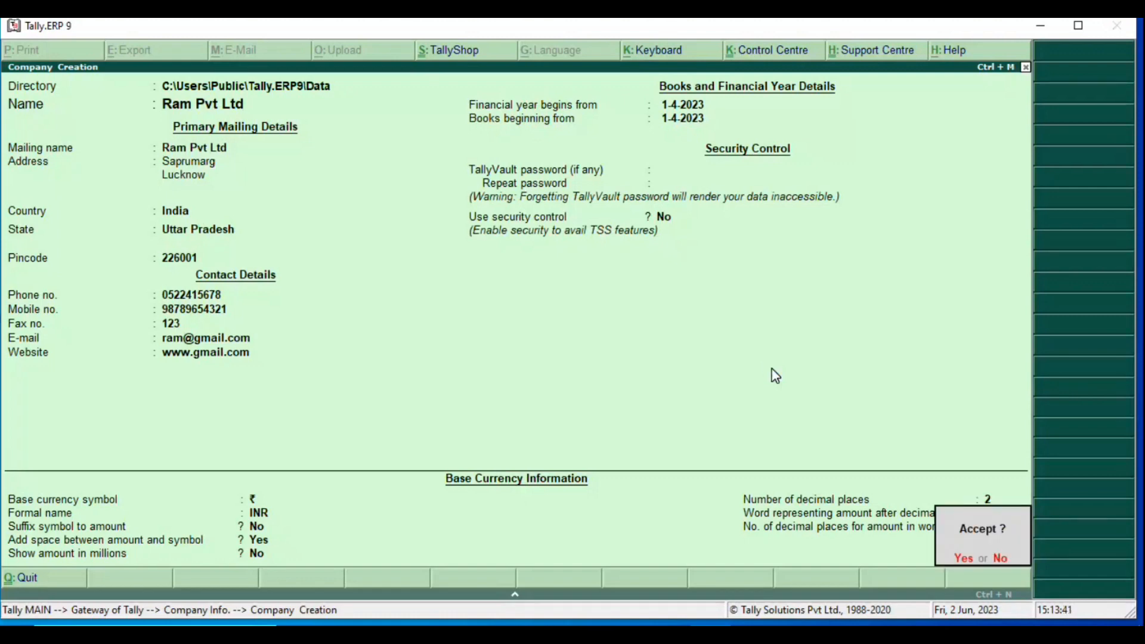
{"action": "key", "text": "Return"}
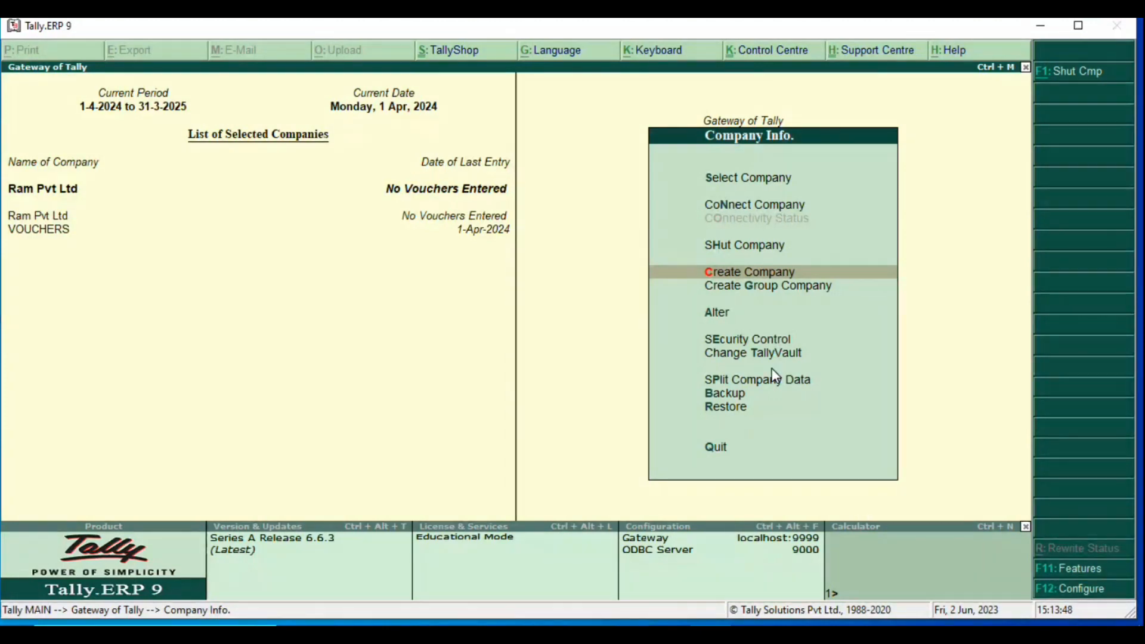
{"action": "key", "text": "alt+Tab"}
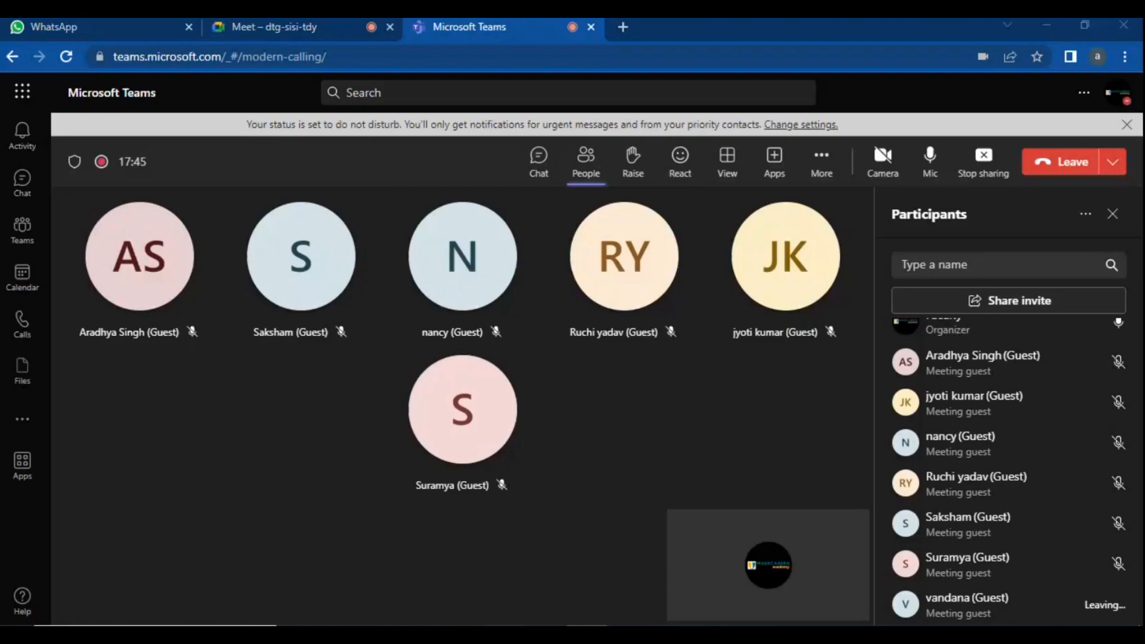
Step: Add a bold, left-aligned, 11-point Arial Narrow line 'Used for billing in tally' below 'Co create'
{"action": "key", "text": "alt+Tab"}
{"action": "key", "text": "Return"}
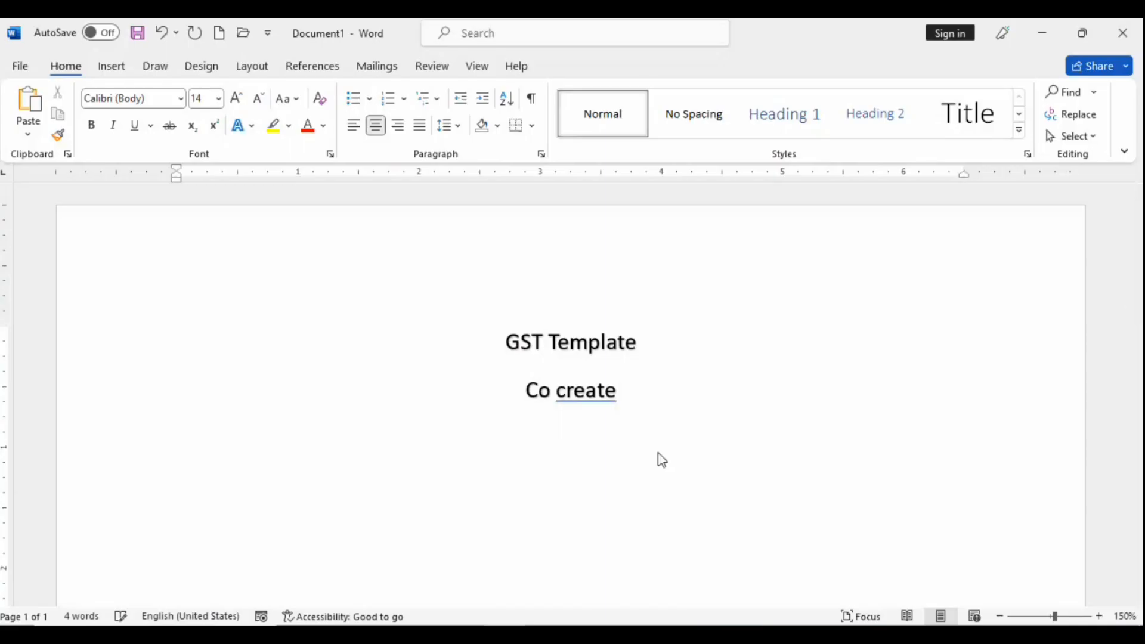
{"action": "left_click", "coordinate": [91, 124]}
{"action": "left_click", "coordinate": [171, 99]}
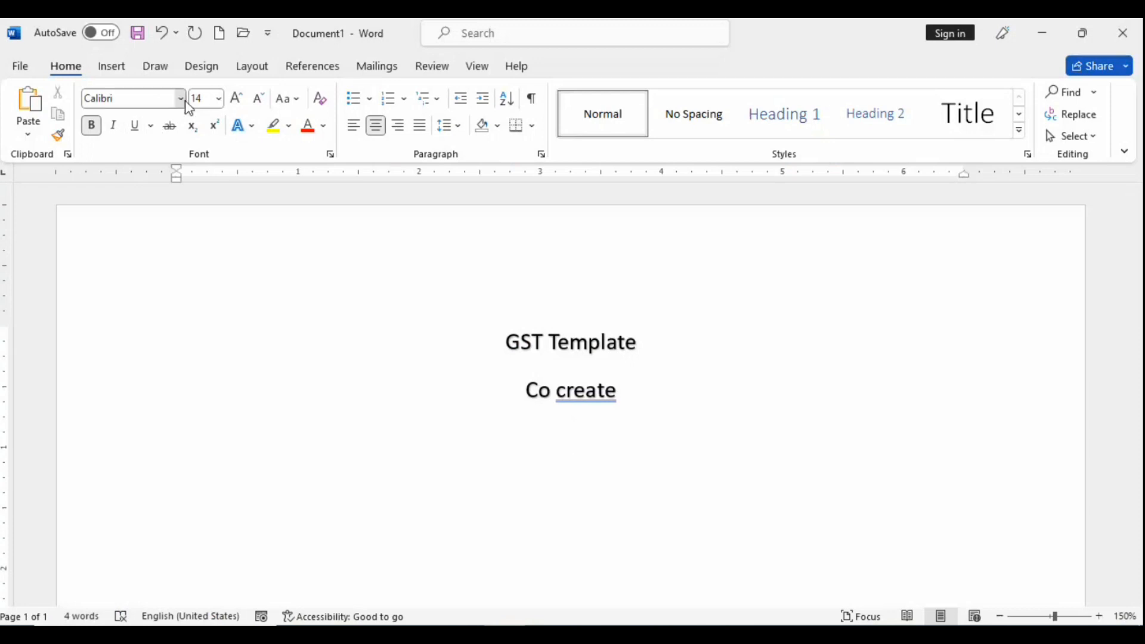
{"action": "left_click", "coordinate": [180, 98]}
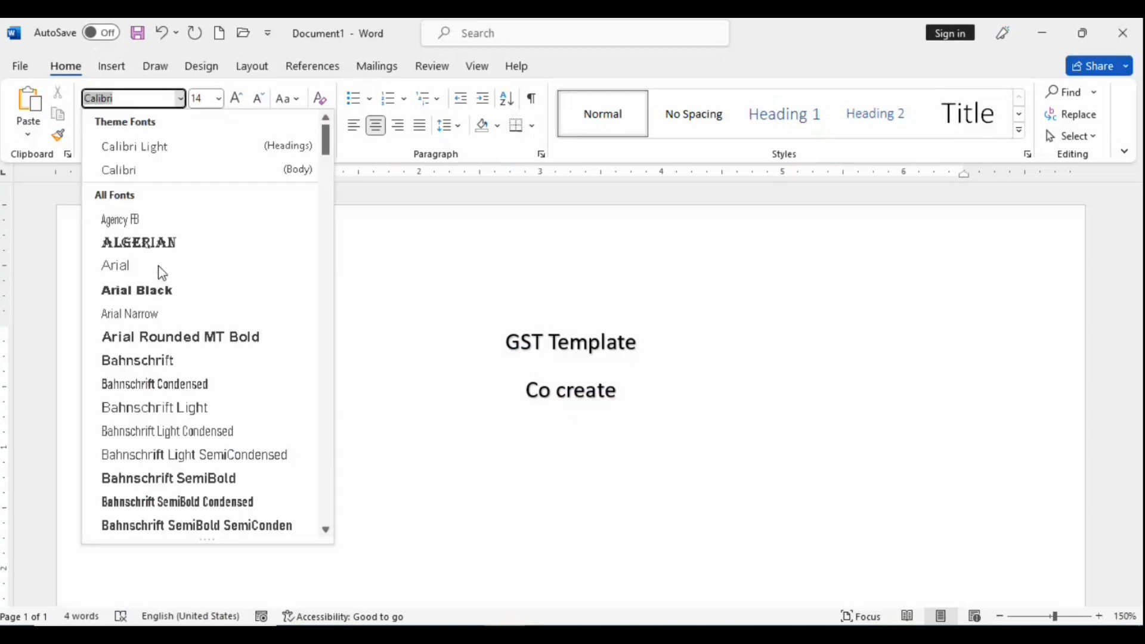
{"action": "left_click", "coordinate": [135, 313]}
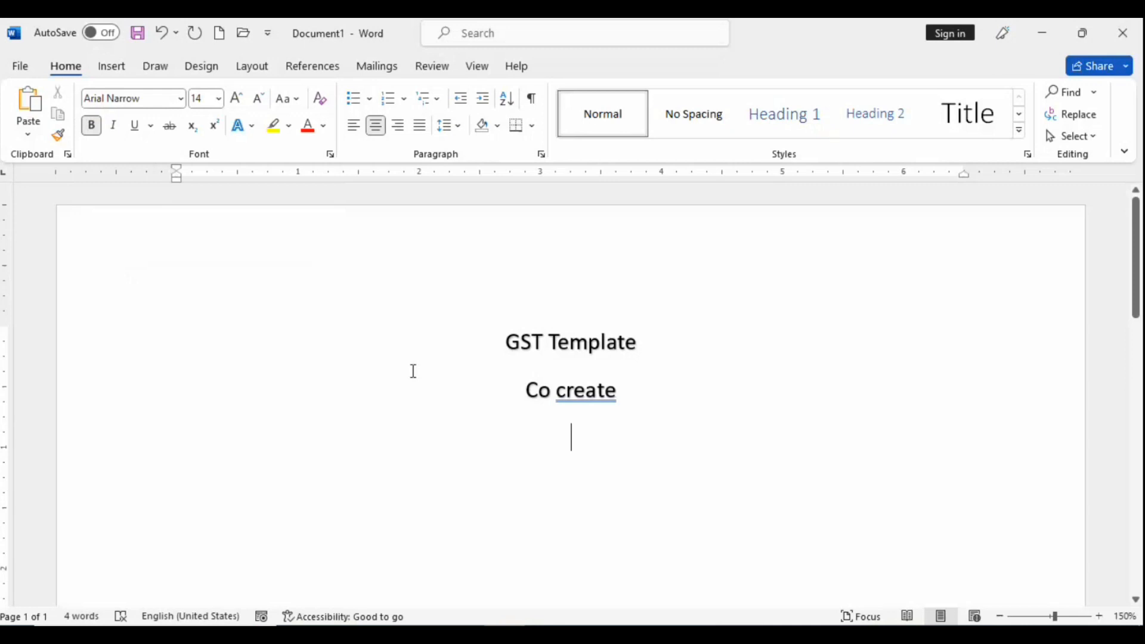
{"action": "left_click", "coordinate": [355, 126]}
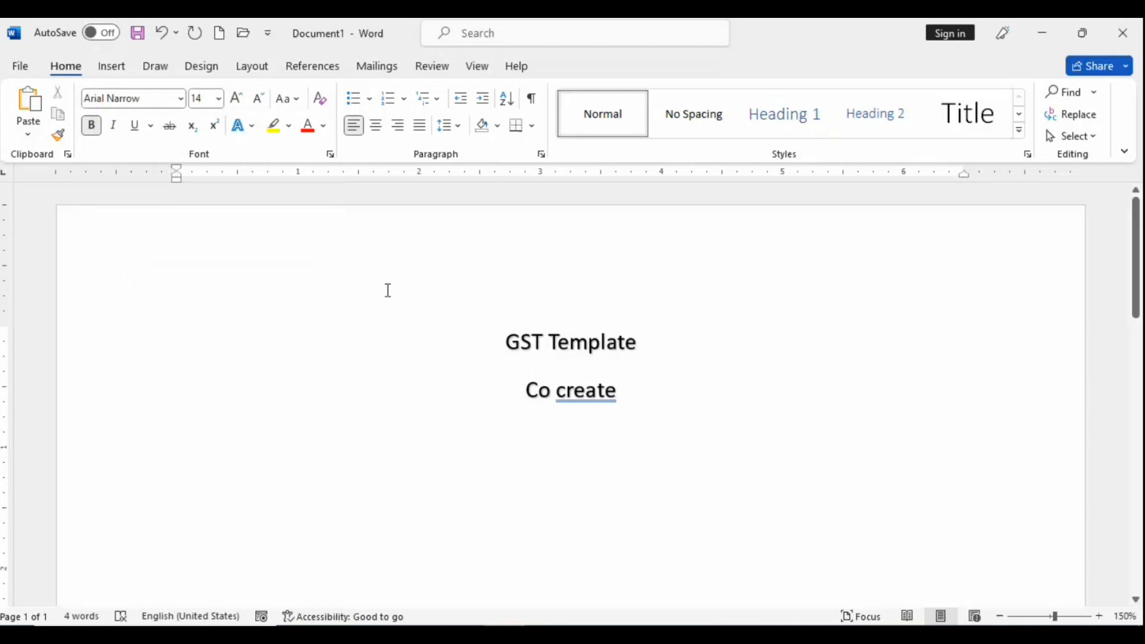
{"action": "double_click", "coordinate": [261, 105]}
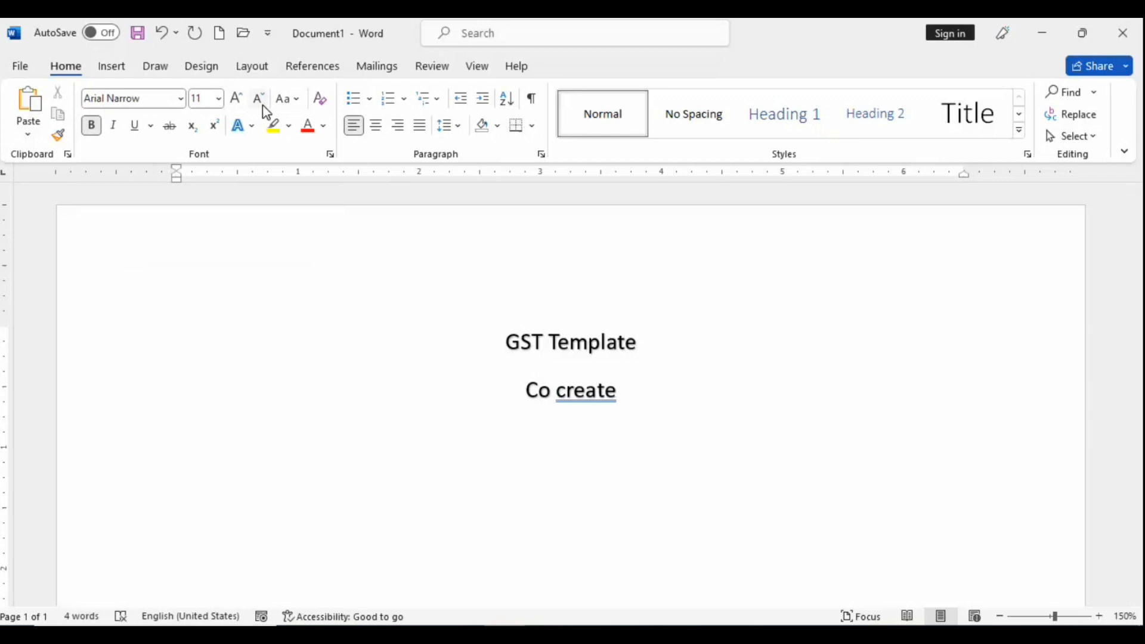
{"action": "type", "text": "Used for bi"}
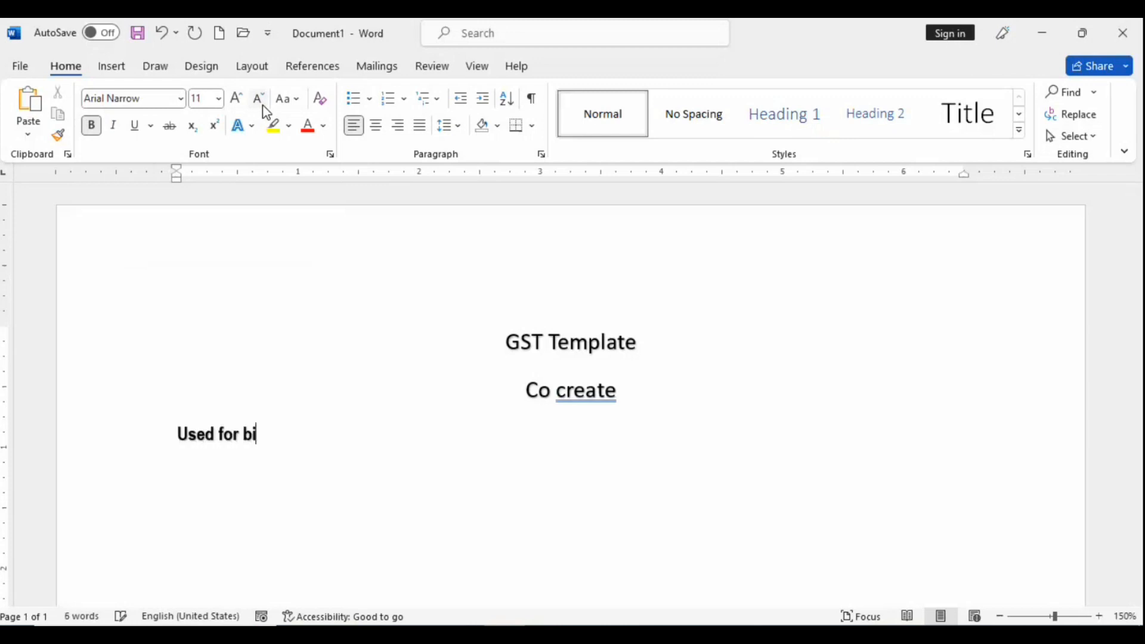
{"action": "type", "text": "lling in"}
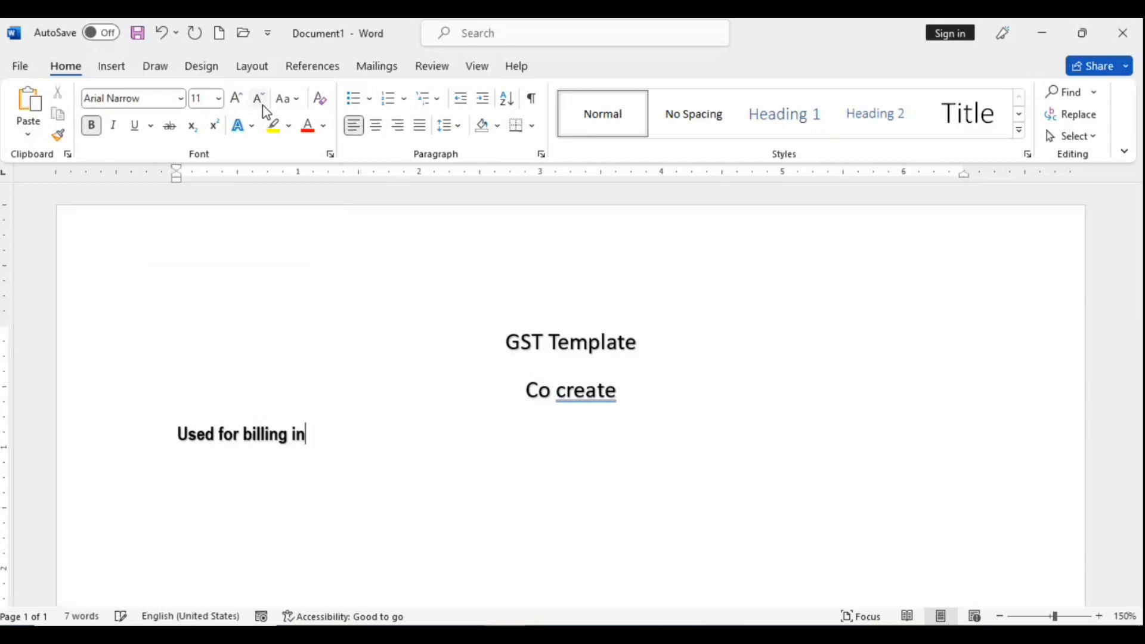
{"action": "type", "text": " tally"}
{"action": "left_click", "coordinate": [92, 126]}
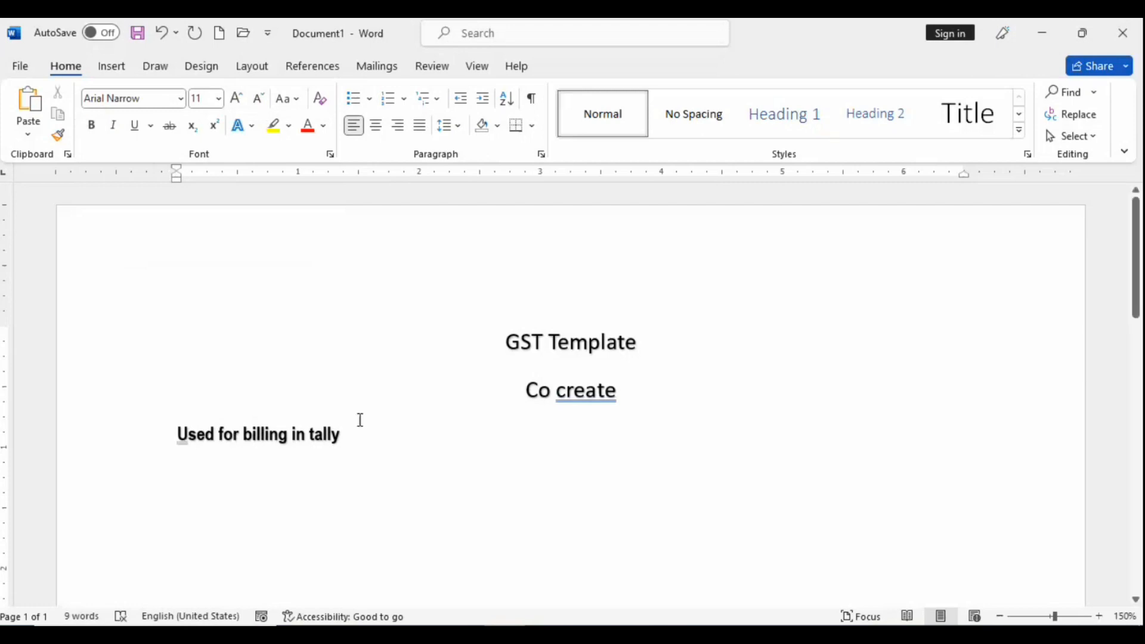
{"action": "key", "text": "Return"}
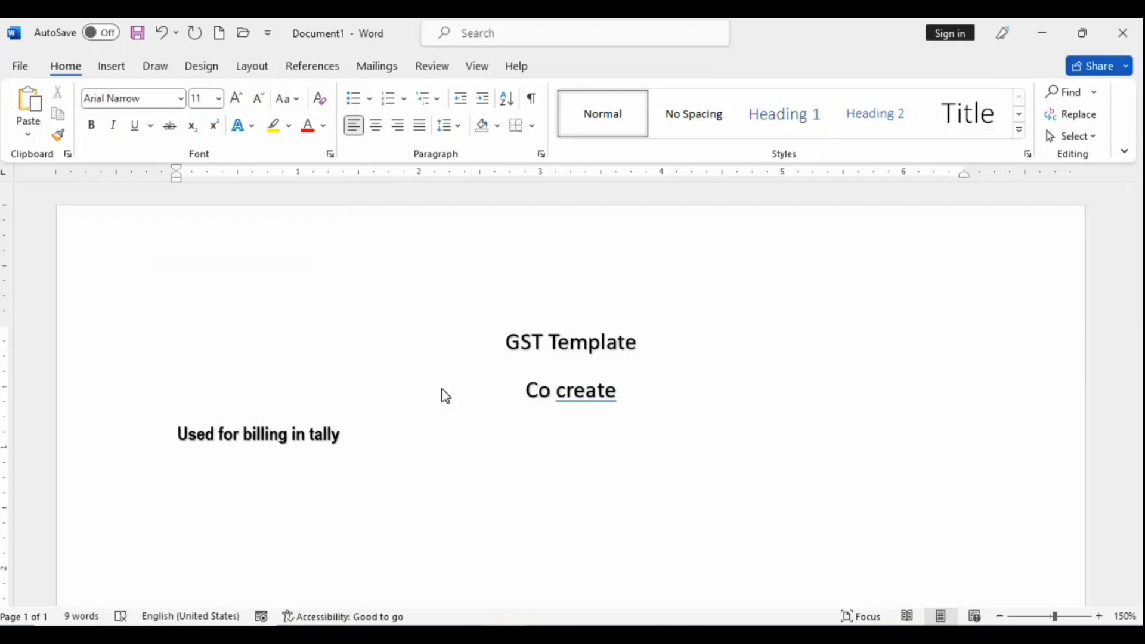
Step: Type 'creation steps for gst template' on the next line
{"action": "type", "text": "creati"}
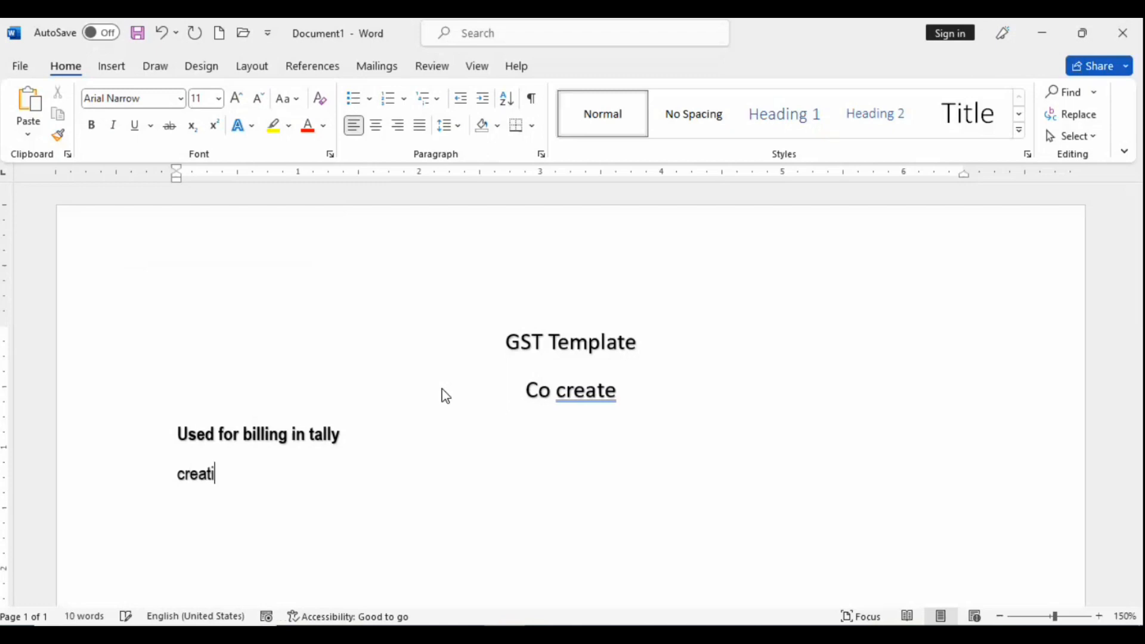
{"action": "type", "text": "on steo"}
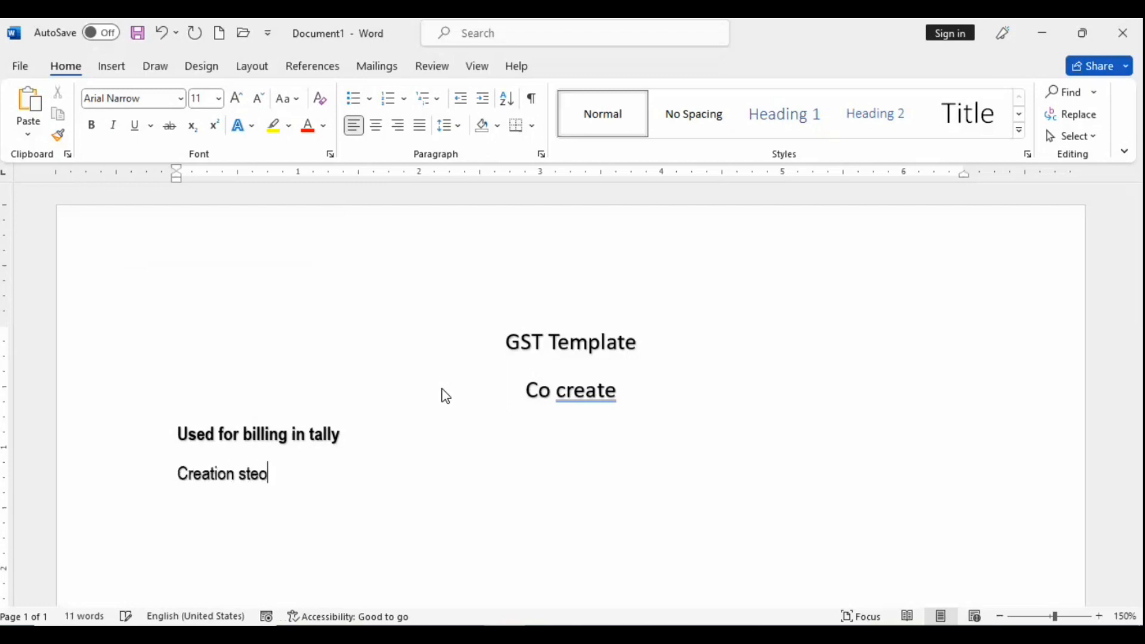
{"action": "key", "text": "BackSpace"}
{"action": "type", "text": "ps for gst "}
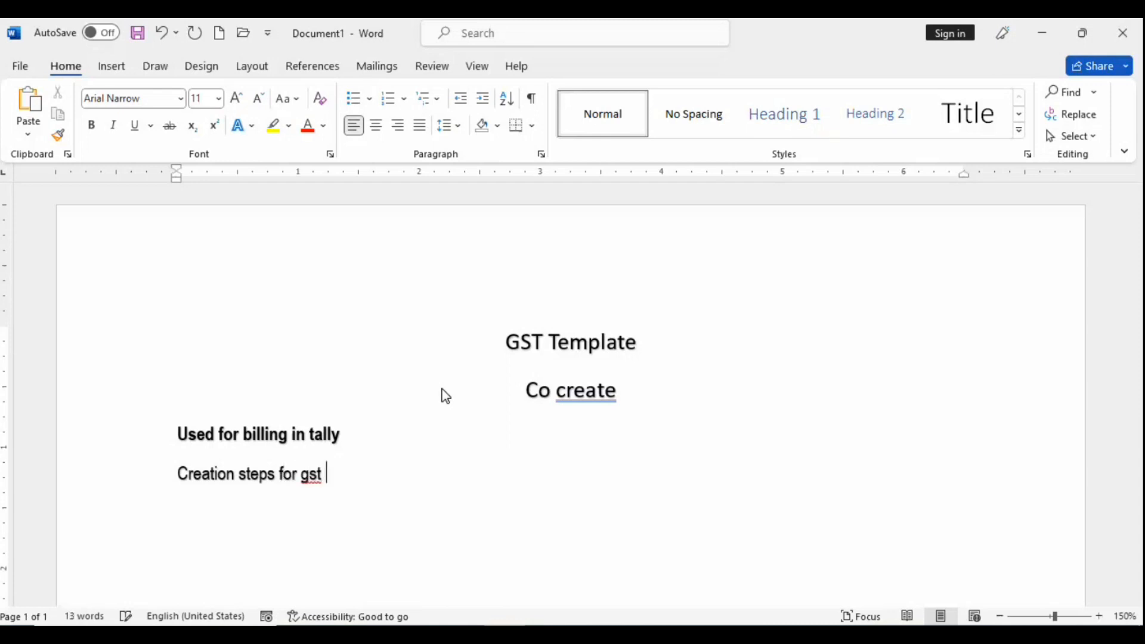
{"action": "type", "text": "template"}
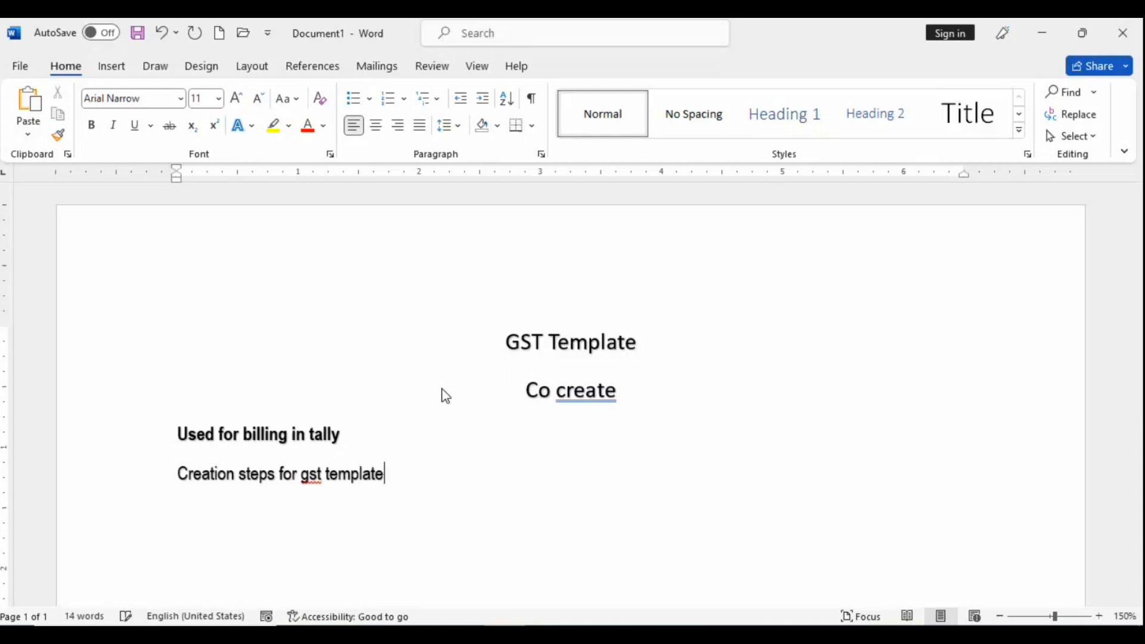
Step: Bullet only the creation steps line and add an empty indented sub-bullet beneath it
{"action": "left_click_drag", "start_coordinate": [402, 487], "coordinate": [178, 435]}
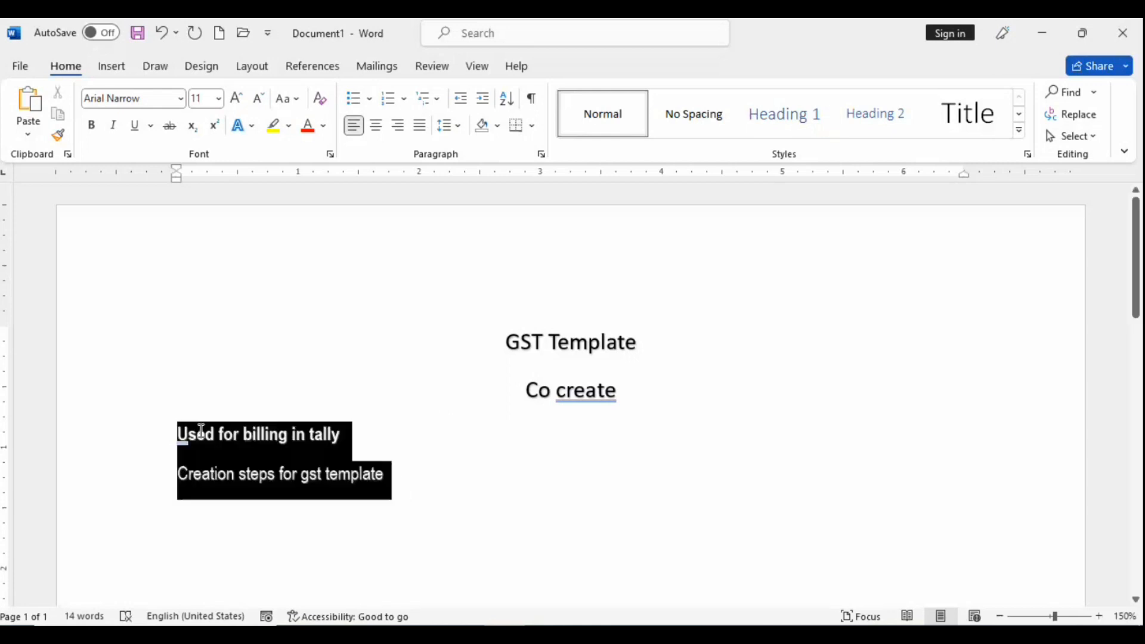
{"action": "left_click", "coordinate": [359, 98]}
{"action": "left_click", "coordinate": [486, 439]}
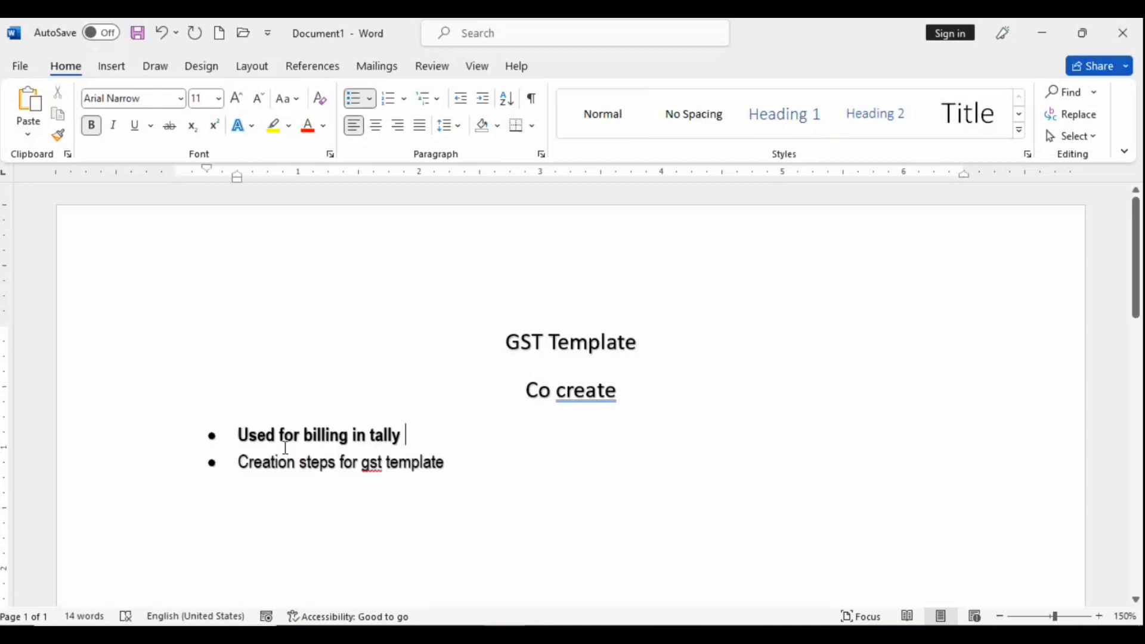
{"action": "left_click", "coordinate": [234, 454]}
{"action": "left_click", "coordinate": [237, 435]}
{"action": "key", "text": "BackSpace"}
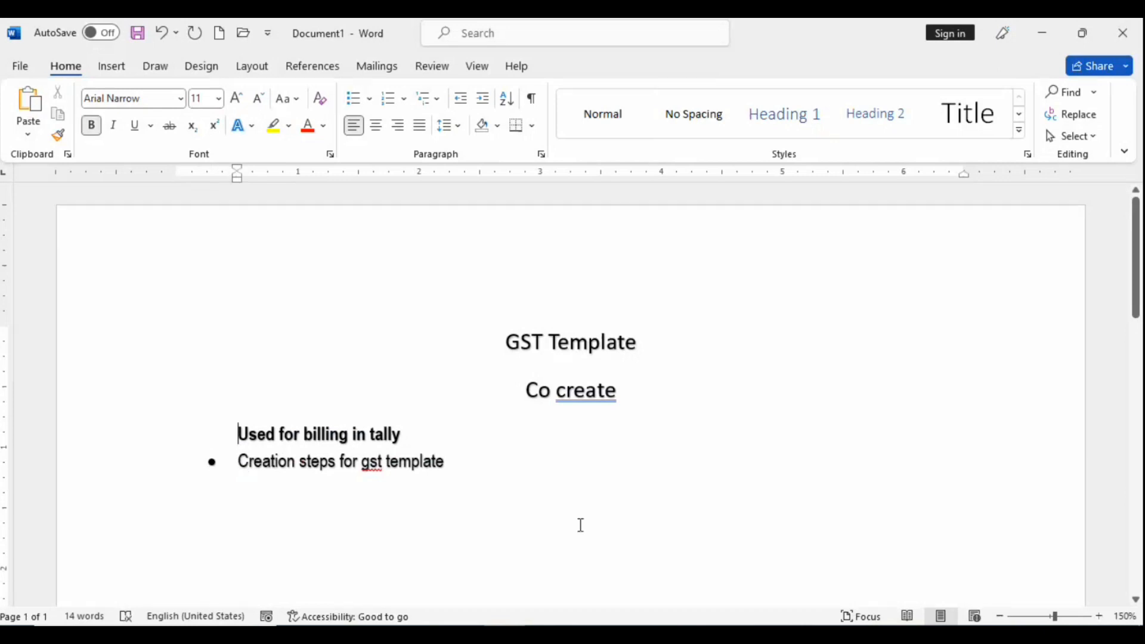
{"action": "left_click", "coordinate": [489, 469]}
{"action": "key", "text": "Return"}
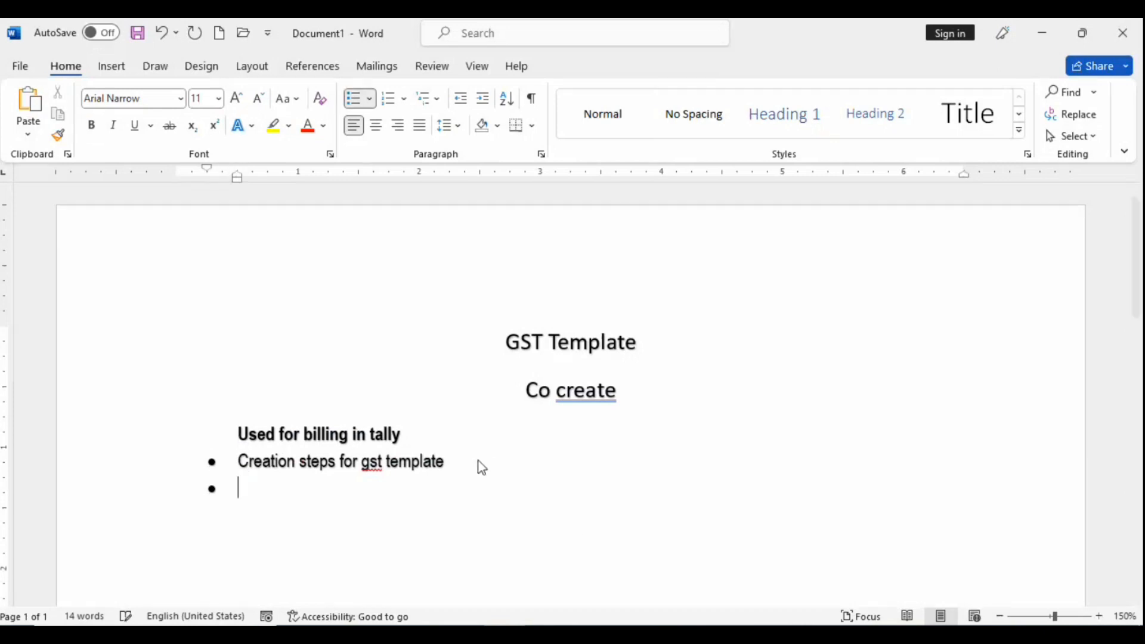
{"action": "key", "text": "Tab"}
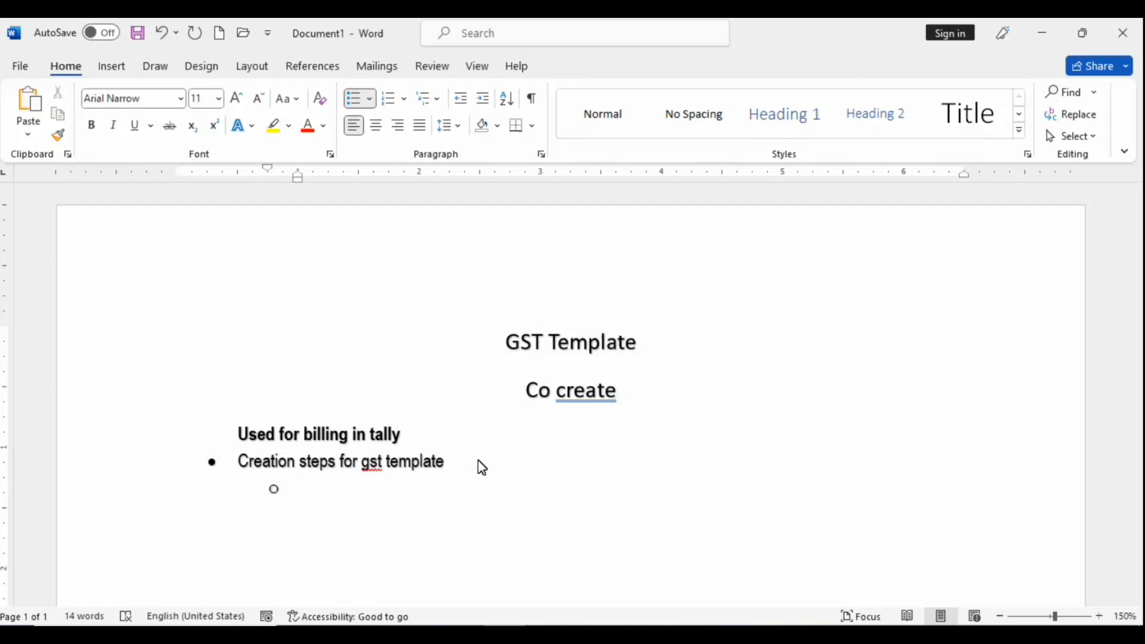
Step: Write the sub-bullet 'Got > Masters > accounts info / inventory info' and begin another sub-bullet
{"action": "type", "text": "masters"}
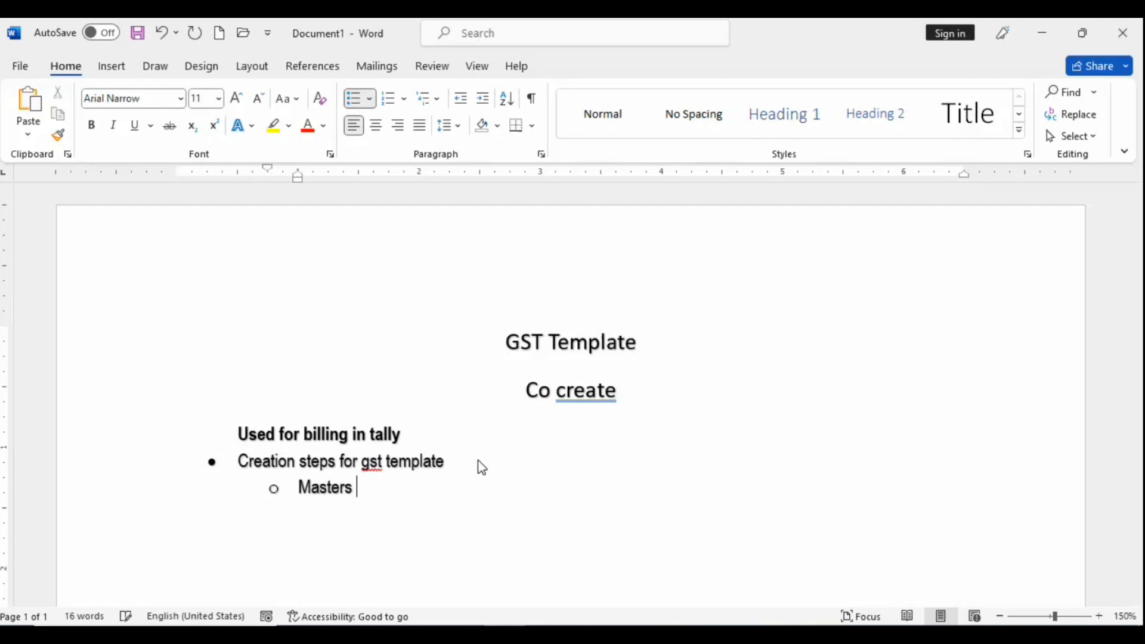
{"action": "mouse_move", "coordinate": [303, 495]}
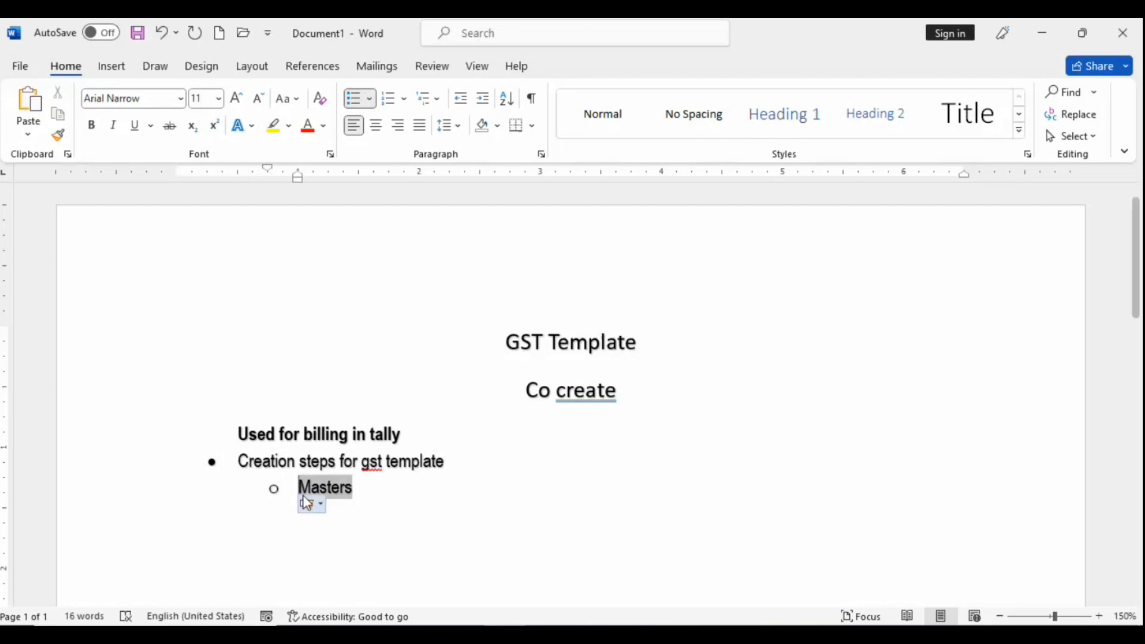
{"action": "key", "text": "Left"}
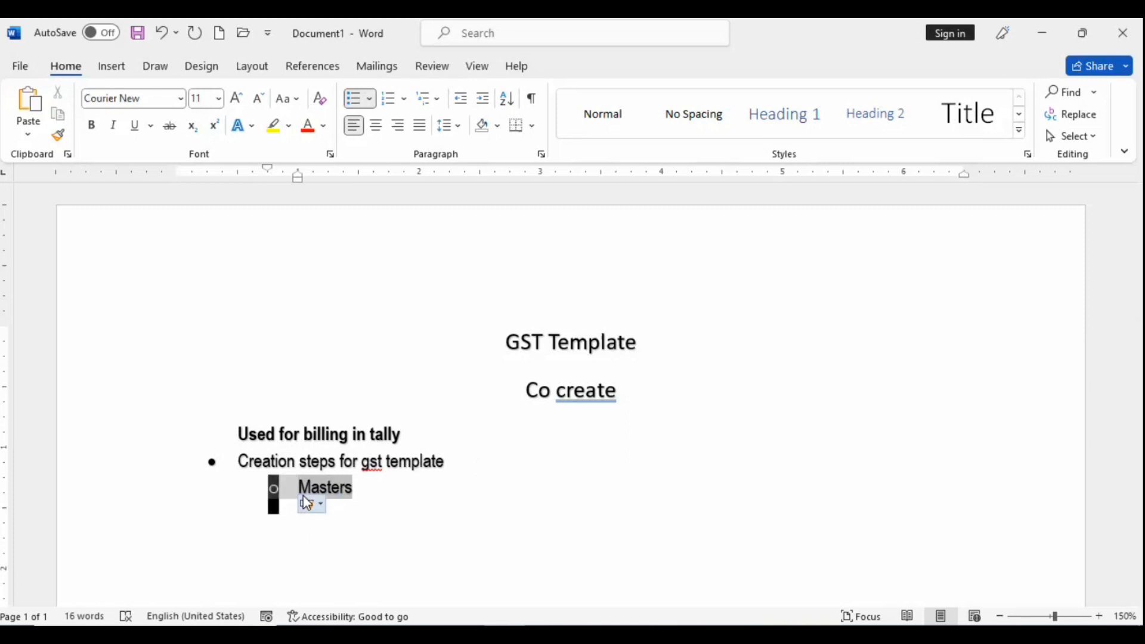
{"action": "key", "text": "End"}
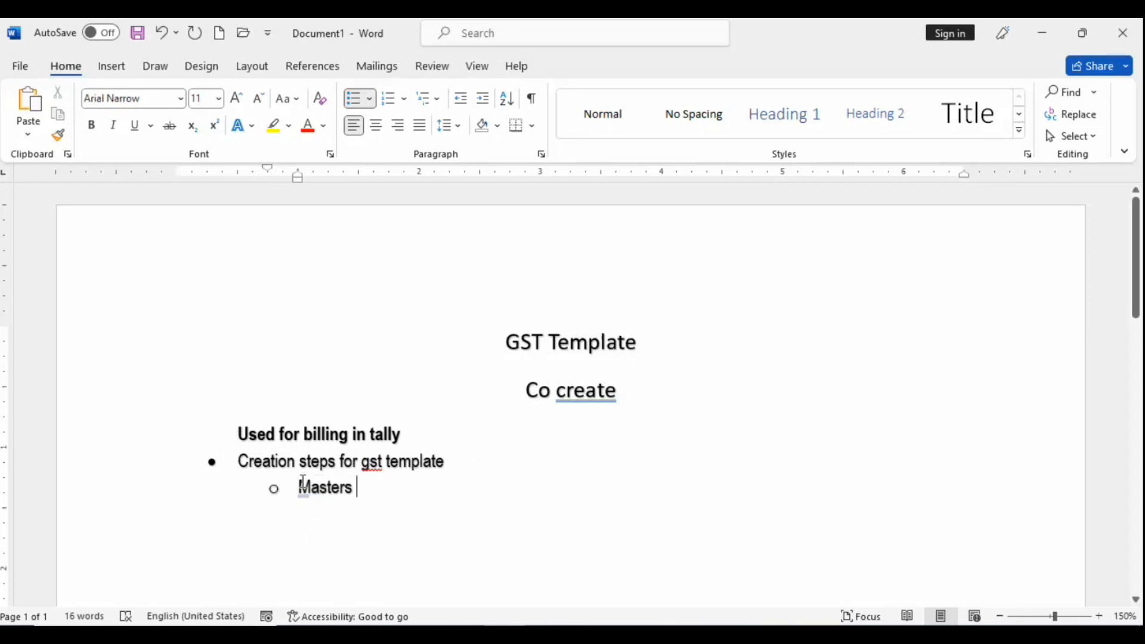
{"action": "left_click", "coordinate": [299, 487]}
{"action": "type", "text": "got "}
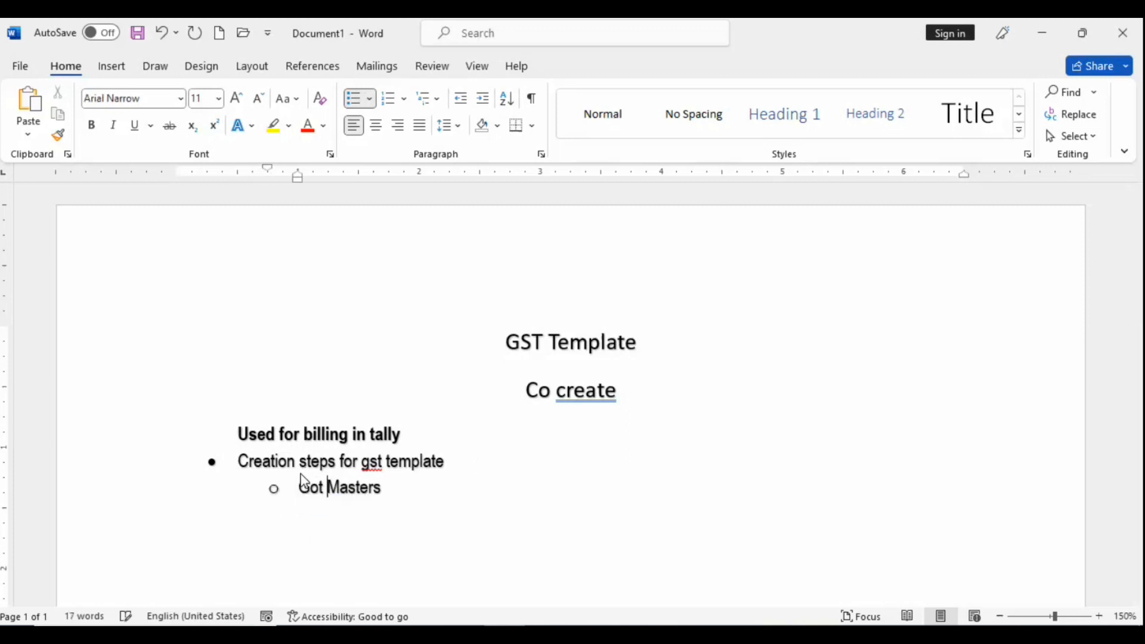
{"action": "type", "text": ">"}
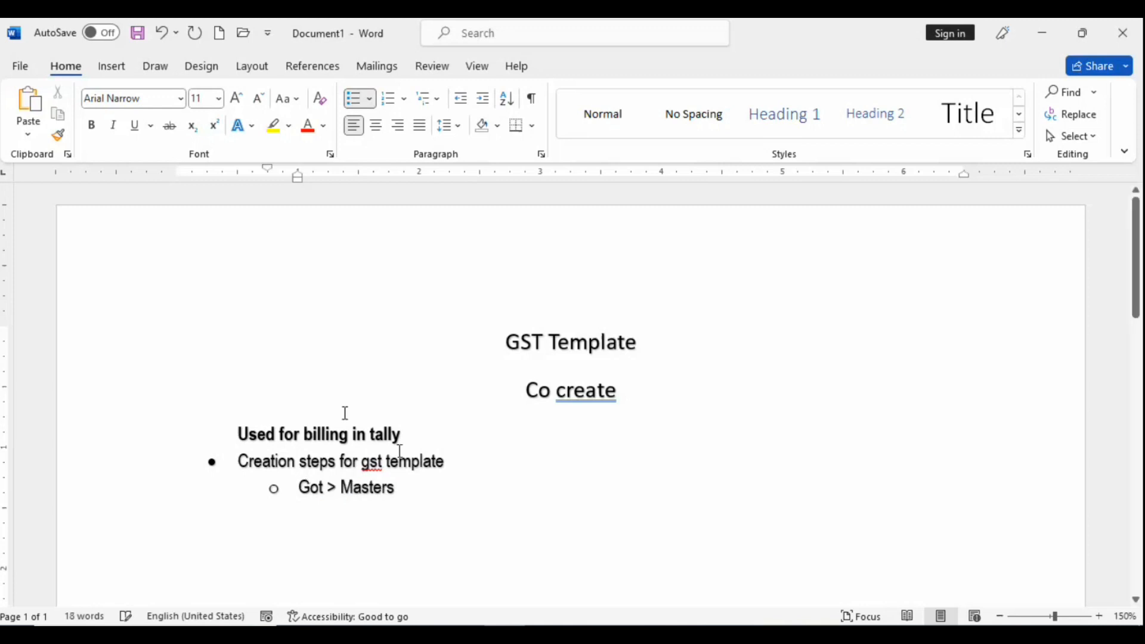
{"action": "left_click", "coordinate": [421, 502]}
{"action": "type", "text": ">"}
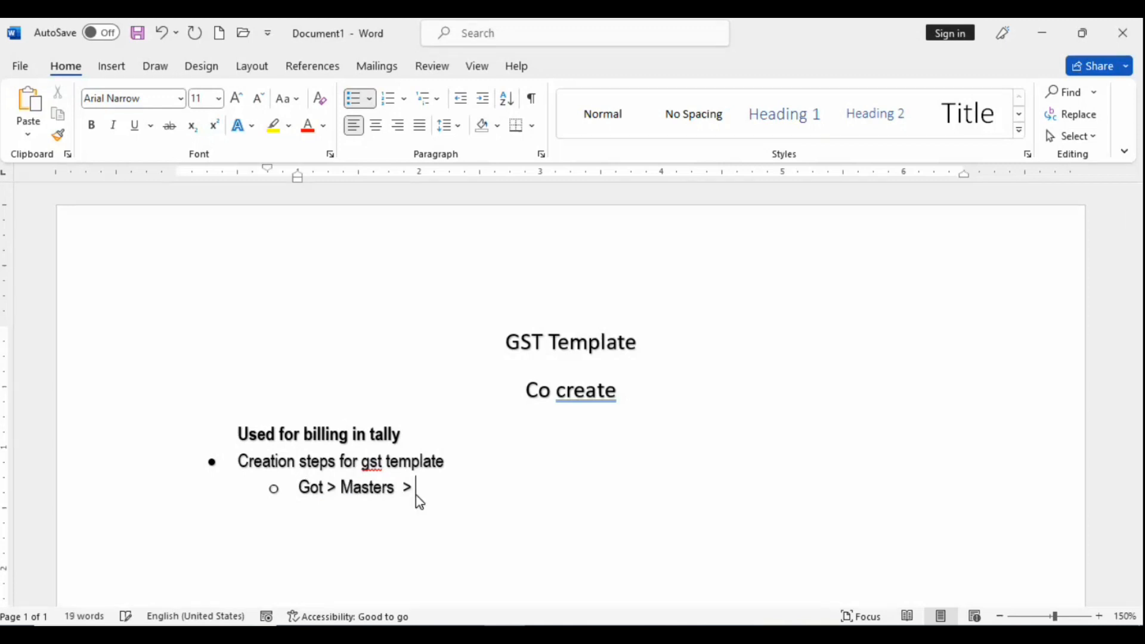
{"action": "type", "text": " accoi"}
{"action": "key", "text": "BackSpace"}
{"action": "type", "text": "unts info /"}
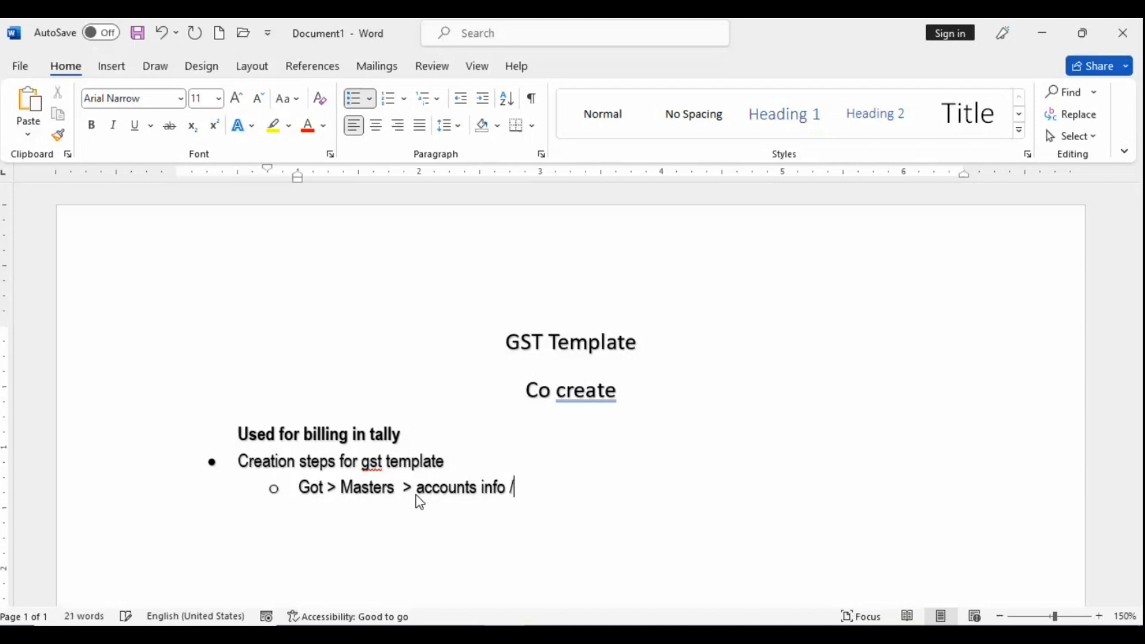
{"action": "type", "text": "ventory info"}
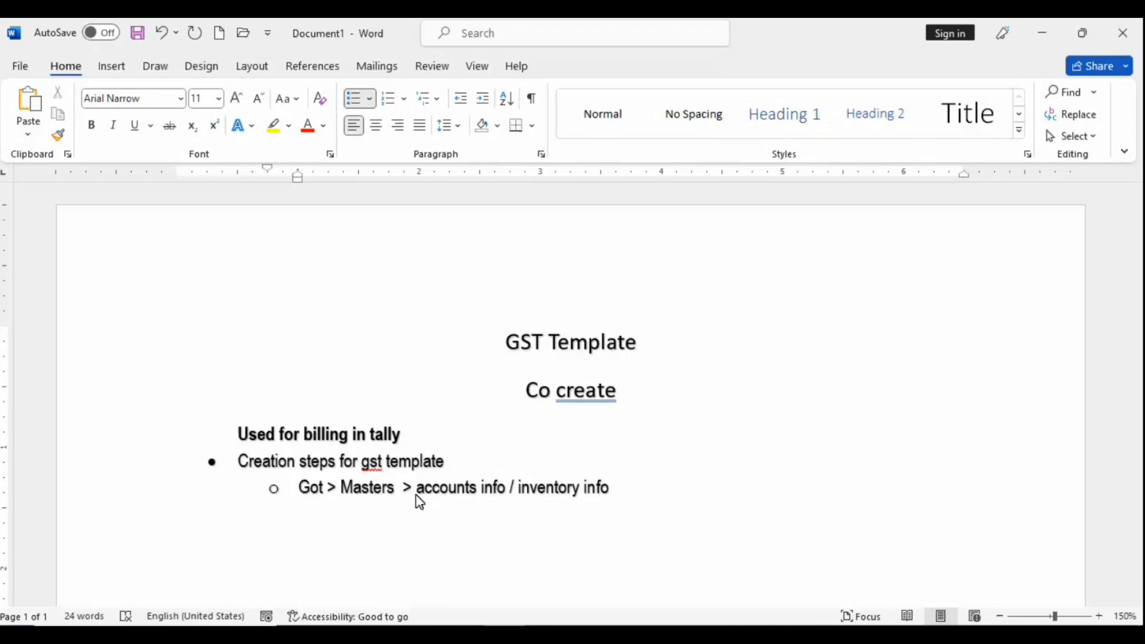
{"action": "key", "text": "Return"}
Step: Add the sub-bullet 'Voucher types > Create', capitalising Create
{"action": "type", "text": "vou"}
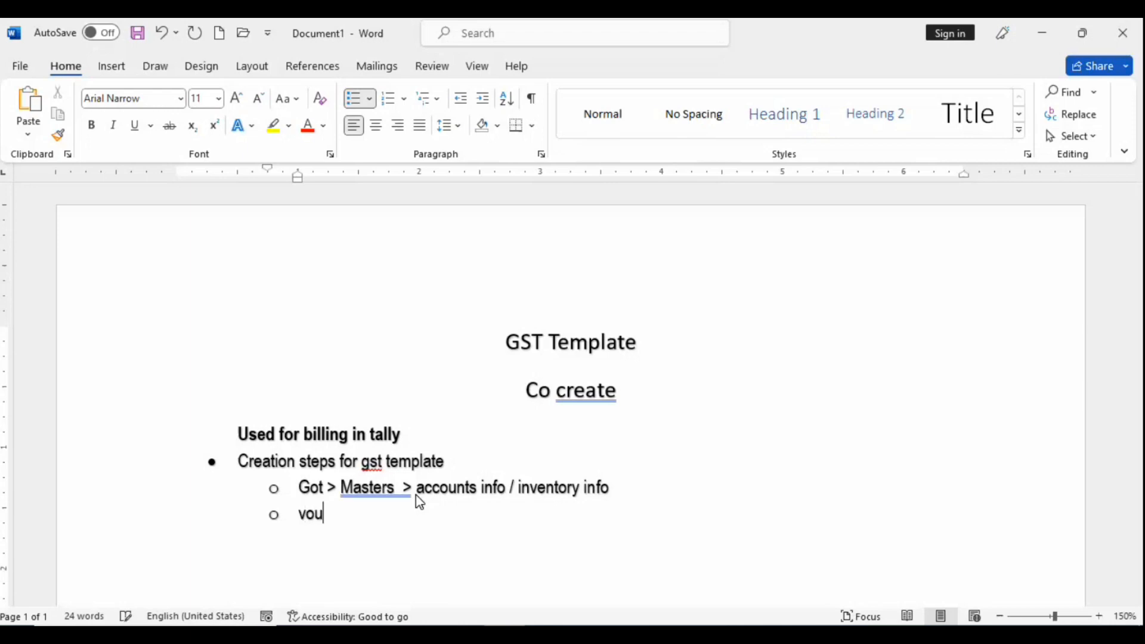
{"action": "type", "text": "cher ty"}
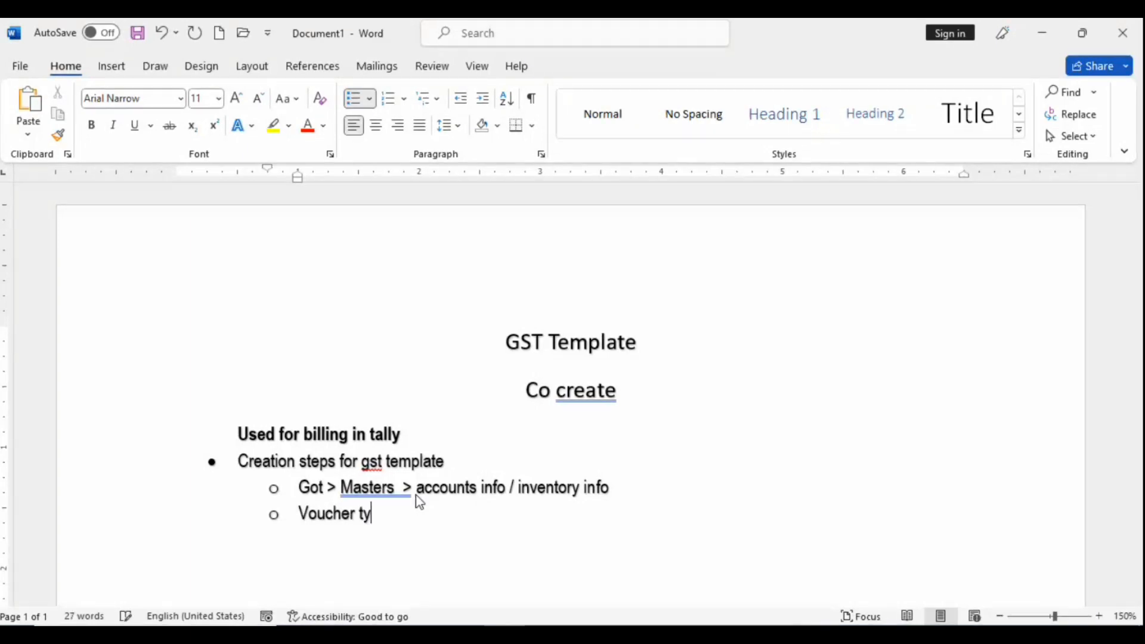
{"action": "type", "text": "pes"}
{"action": "key", "text": "Return"}
{"action": "key", "text": "BackSpace"}
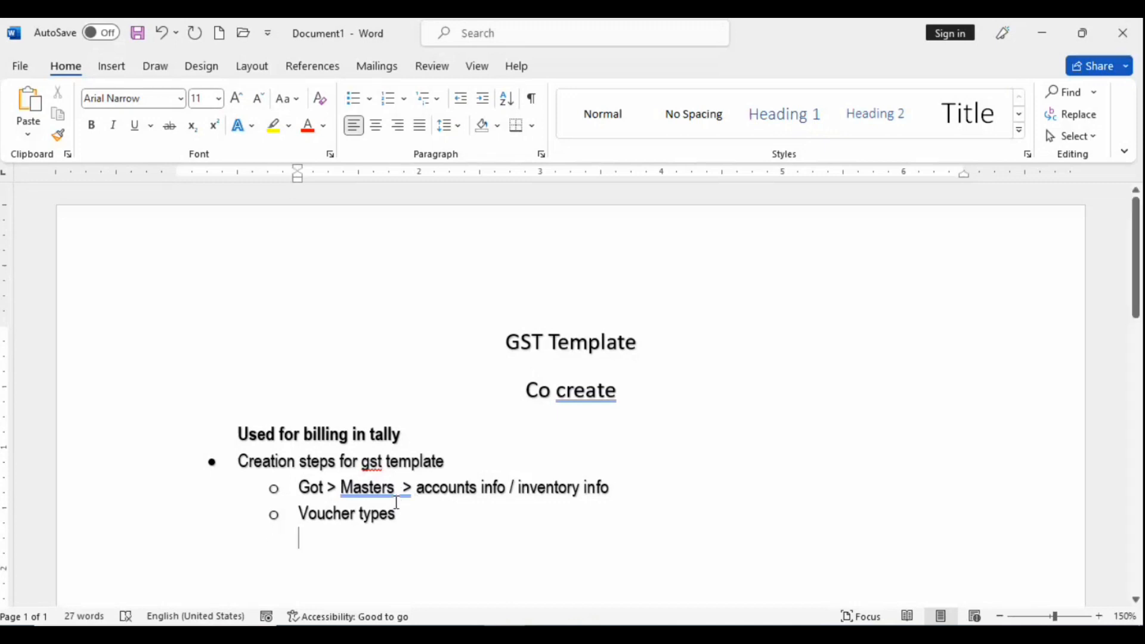
{"action": "type", "text": "> "}
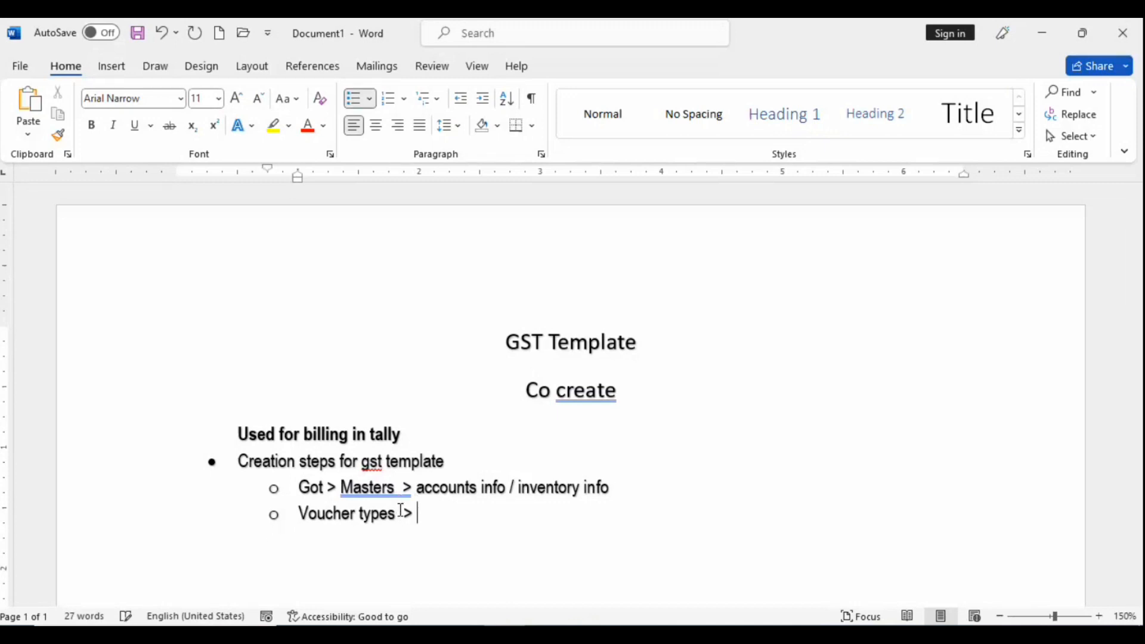
{"action": "type", "text": "create"}
{"action": "key", "text": "Return"}
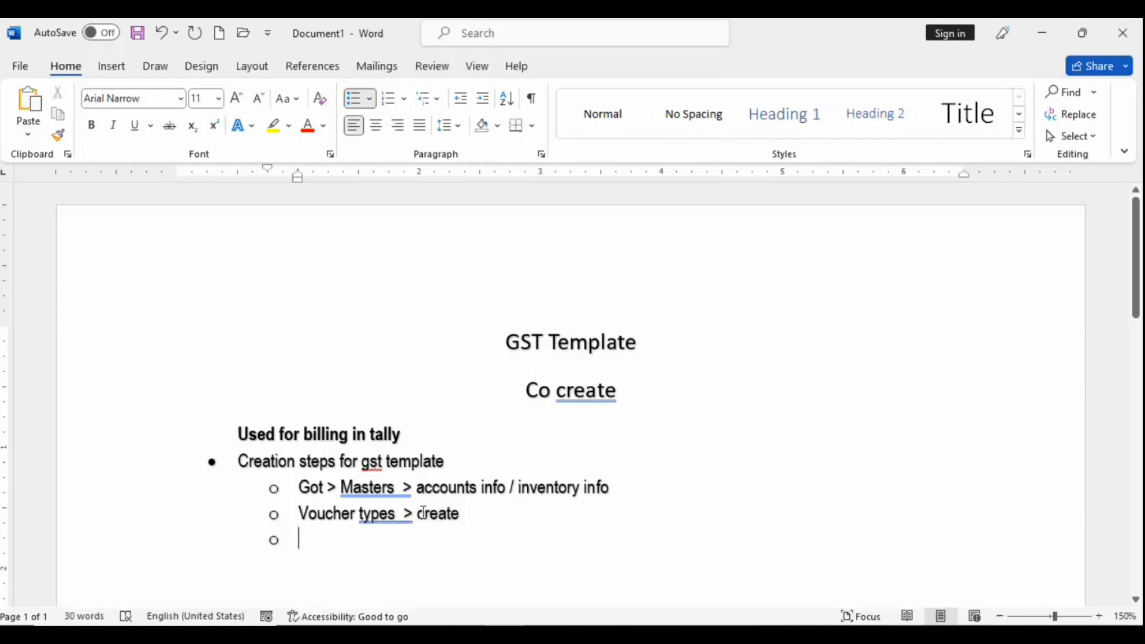
{"action": "left_click", "coordinate": [426, 514]}
{"action": "key", "text": "BackSpace"}
{"action": "type", "text": "C"}
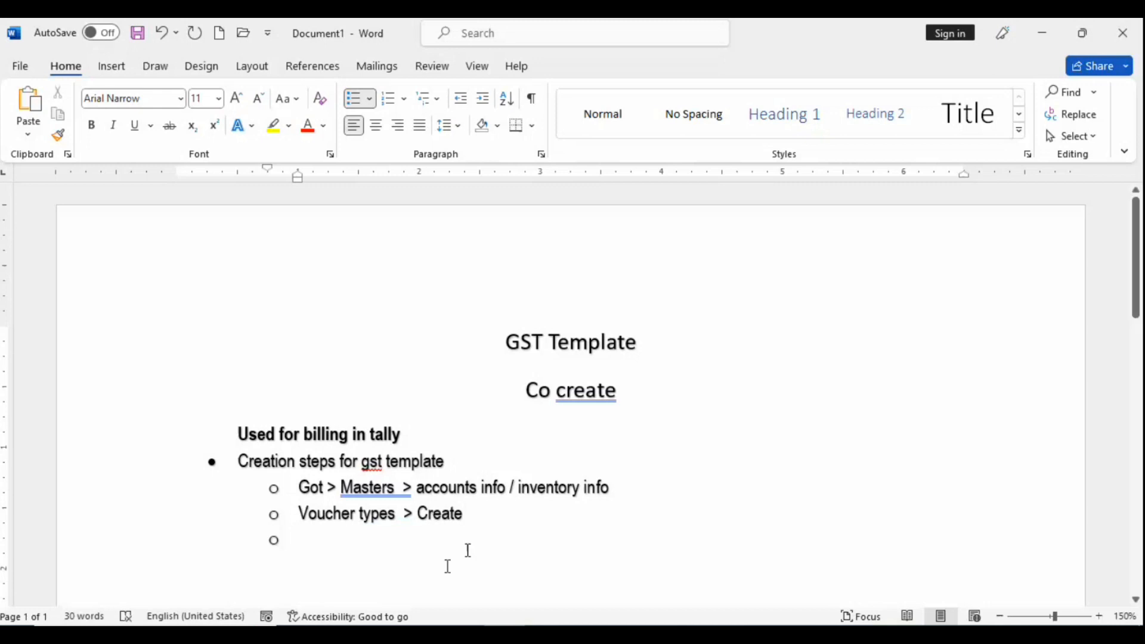
Step: Type 'Name : Gst billing' on the empty sub-bullet below
{"action": "left_click", "coordinate": [488, 534]}
{"action": "type", "text": "gst "}
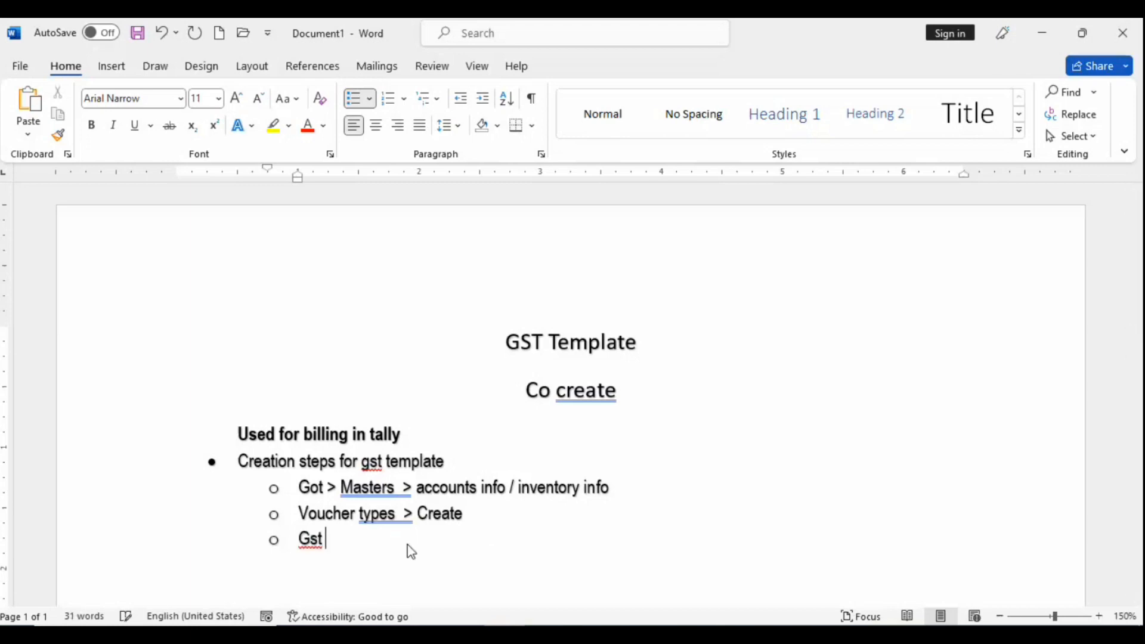
{"action": "type", "text": "billing"}
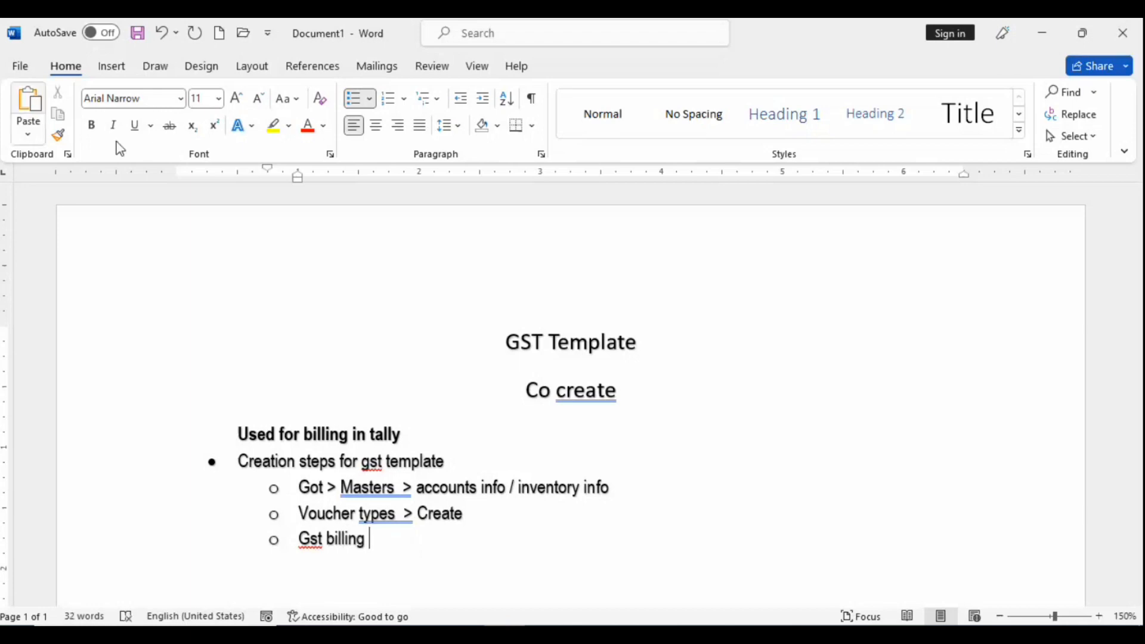
{"action": "left_click", "coordinate": [299, 536]}
{"action": "type", "text": "nam"}
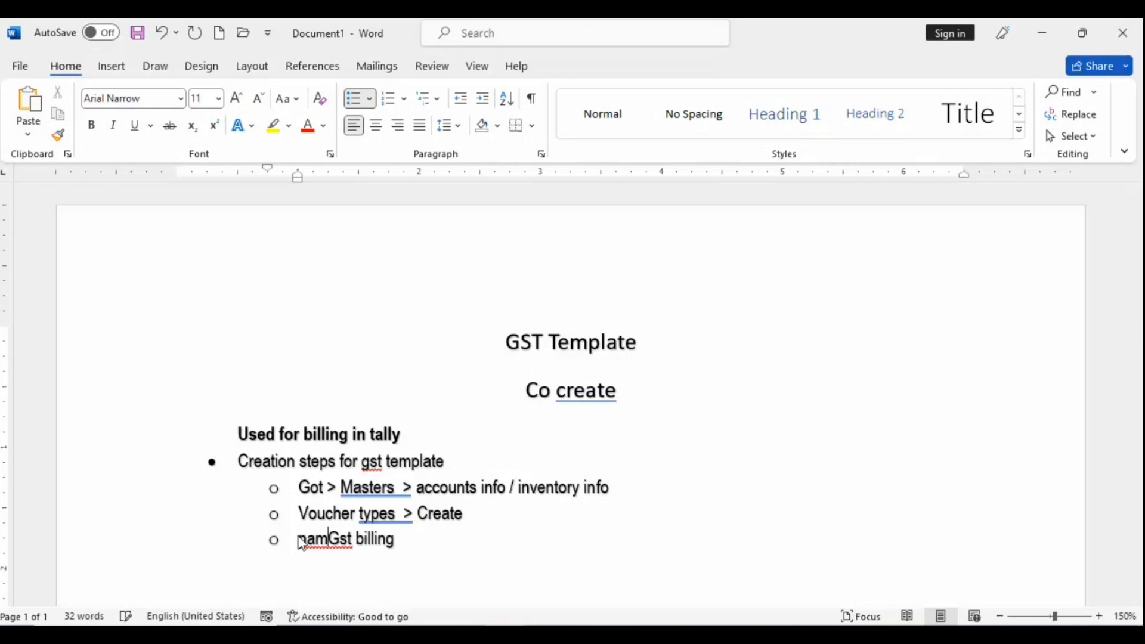
{"action": "type", "text": "e  "}
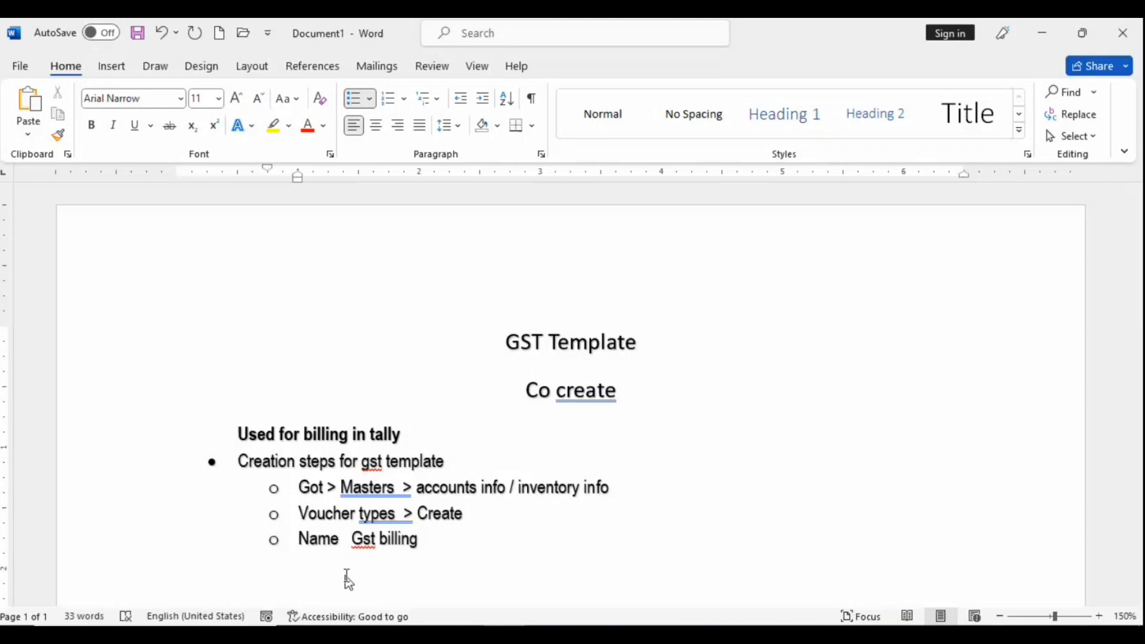
{"action": "type", "text": " :"}
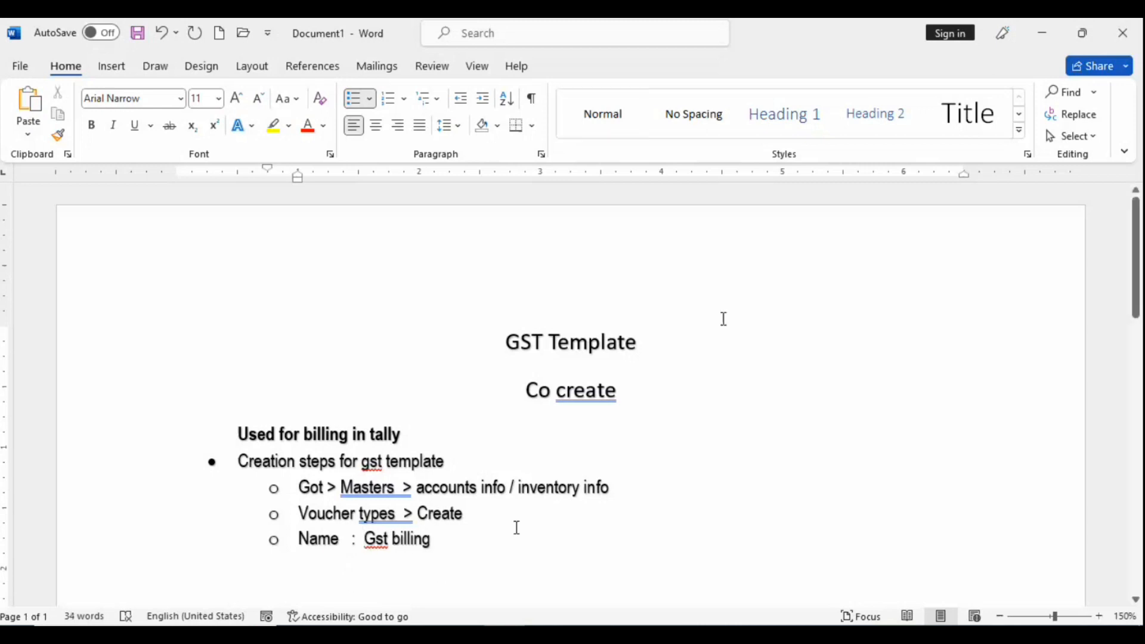
Step: Add an 'Under vouchers : Sales' line below the Name bullet
{"action": "left_click", "coordinate": [498, 554]}
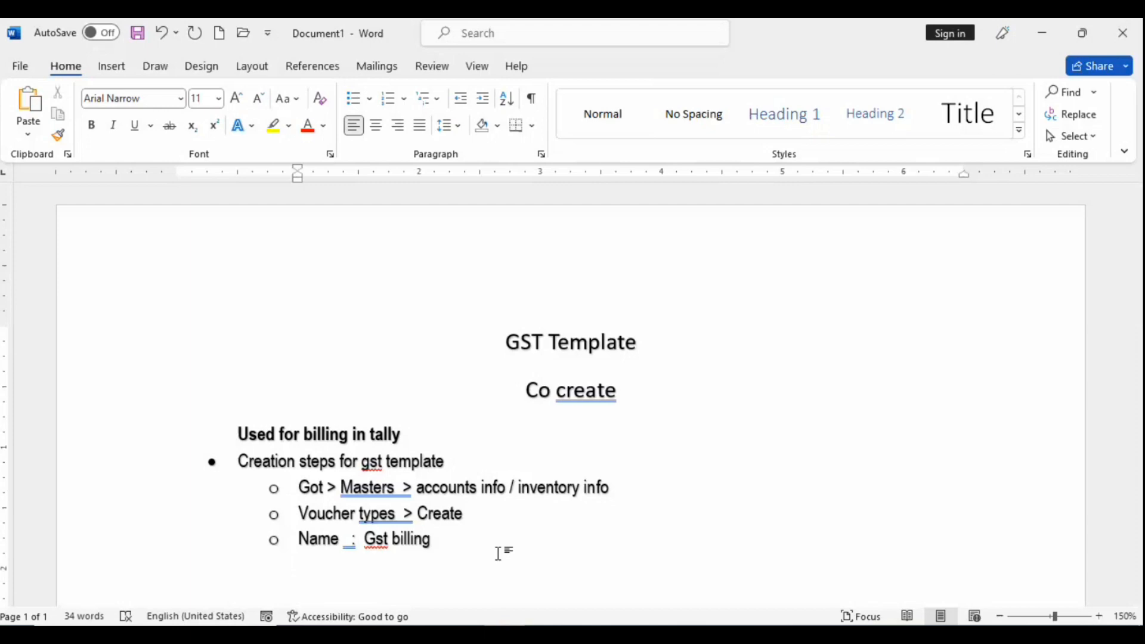
{"action": "type", "text": "uder"}
{"action": "key", "text": "BackSpace"}
{"action": "key", "text": "BackSpace"}
{"action": "key", "text": "BackSpace"}
{"action": "key", "text": "BackSpace"}
{"action": "type", "text": "nf"}
{"action": "key", "text": "BackSpace"}
{"action": "type", "text": "der vouchhe"}
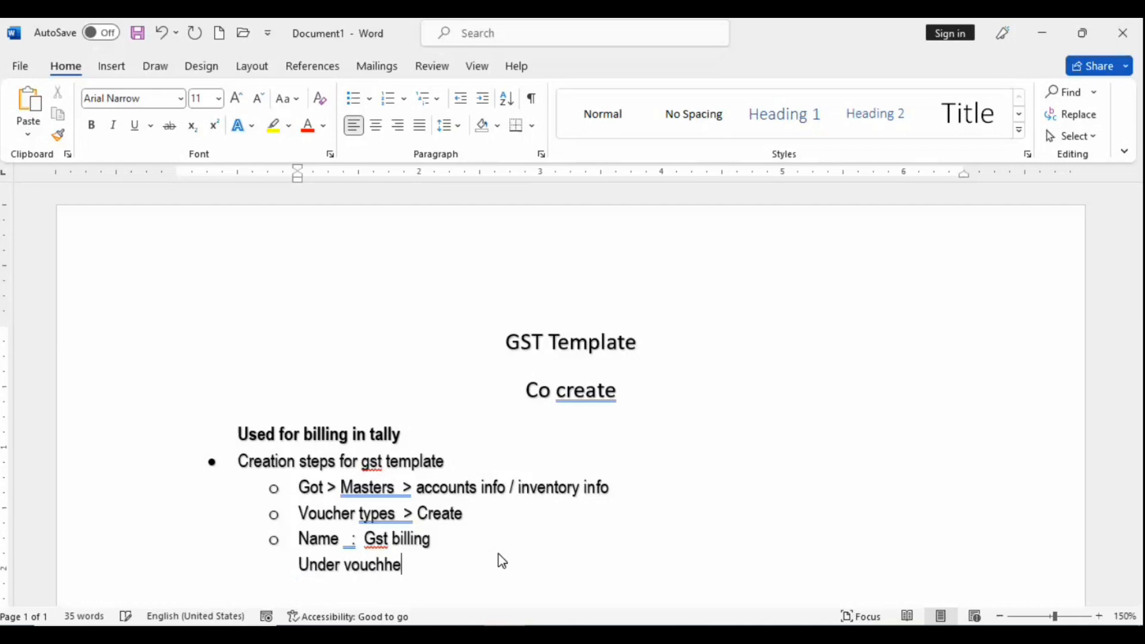
{"action": "key", "text": "BackSpace"}
{"action": "key", "text": "BackSpace"}
{"action": "type", "text": "ers : Sales"}
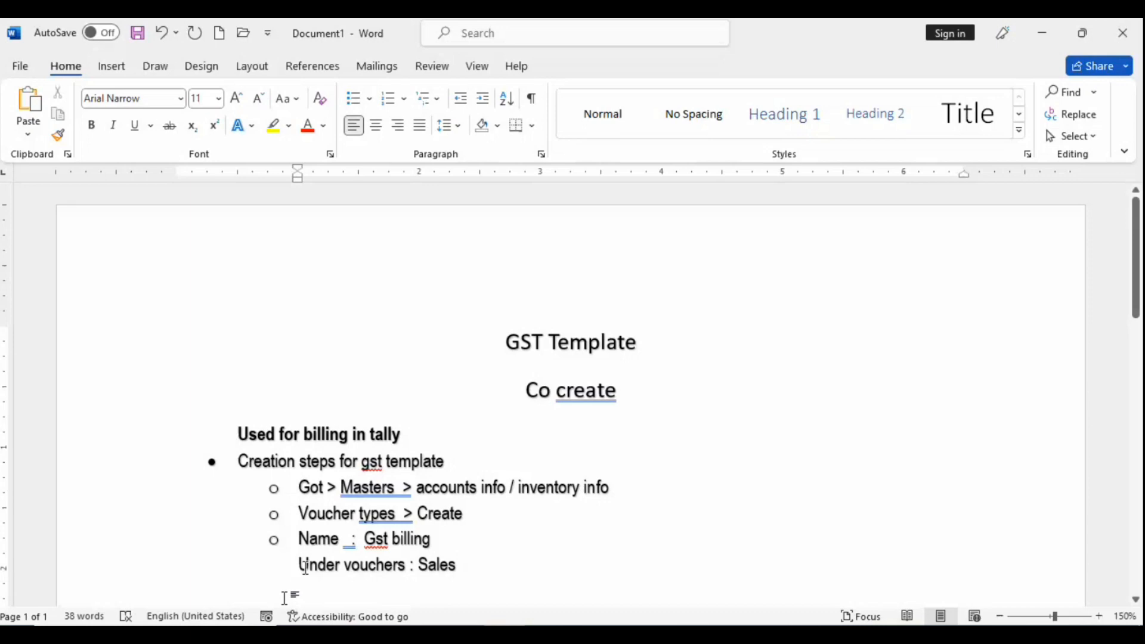
{"action": "left_click", "coordinate": [300, 565]}
Step: Join 'Under vouchers : Sales' to the Name bullet with '>', remove extra spaces before arrows, and add an empty sub-bullet
{"action": "key", "text": "BackSpace"}
{"action": "key", "text": "BackSpace"}
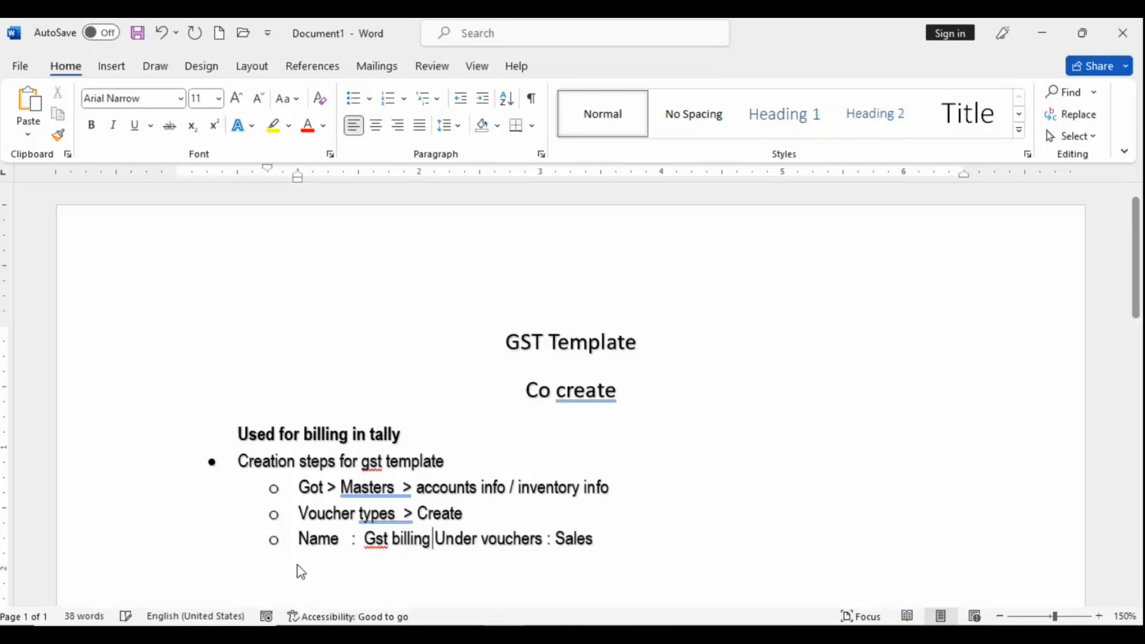
{"action": "type", "text": ">"}
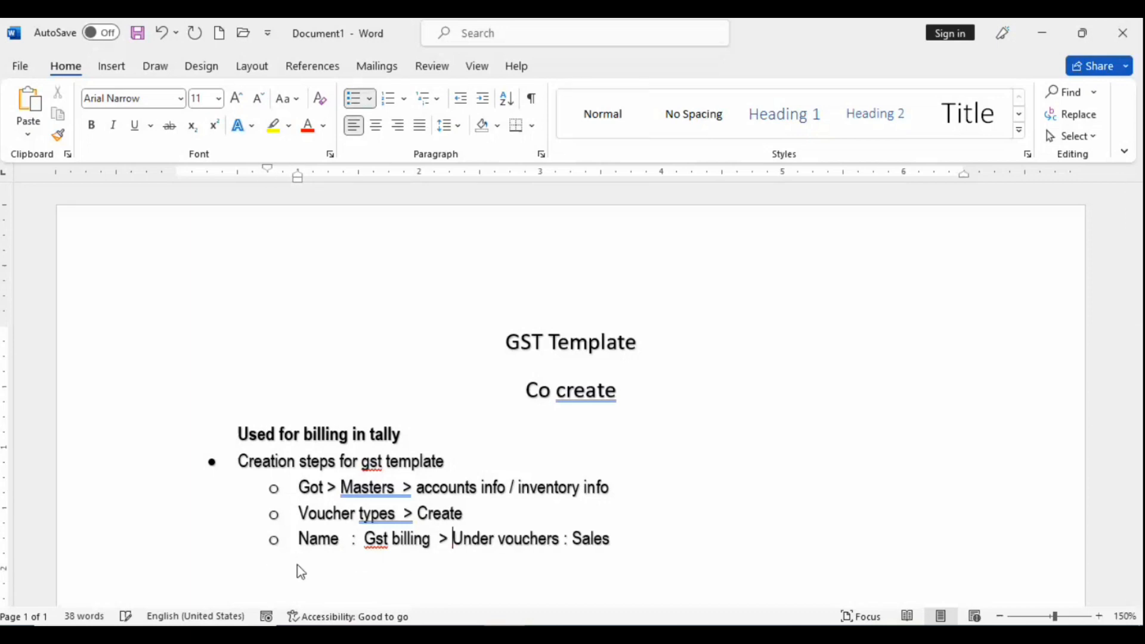
{"action": "left_click", "coordinate": [654, 545]}
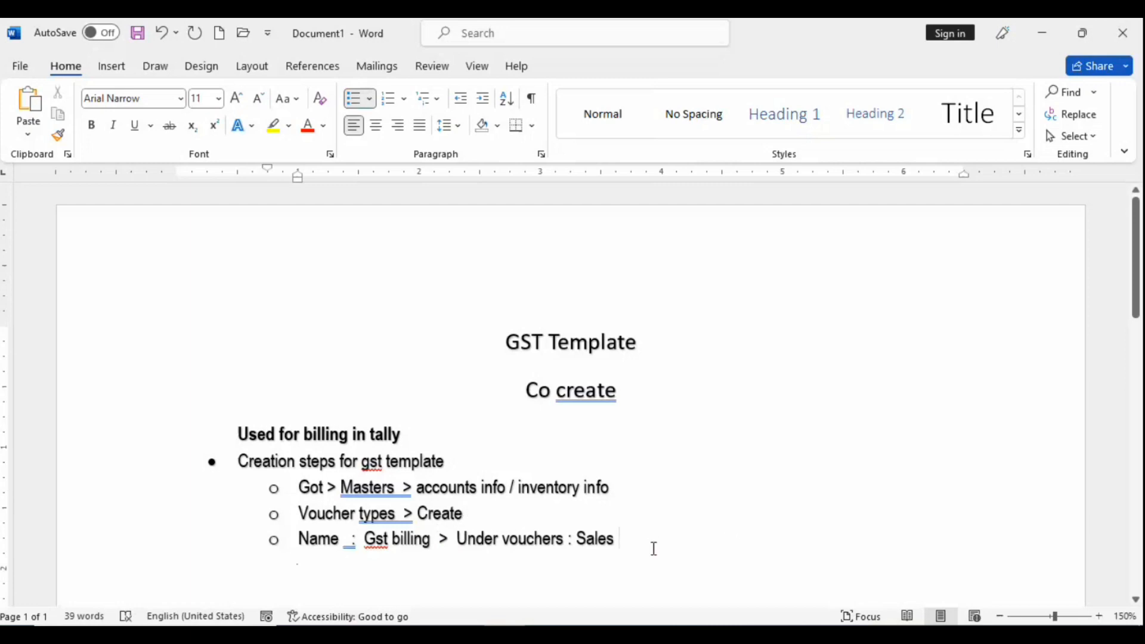
{"action": "left_click", "coordinate": [404, 513]}
{"action": "key", "text": "BackSpace"}
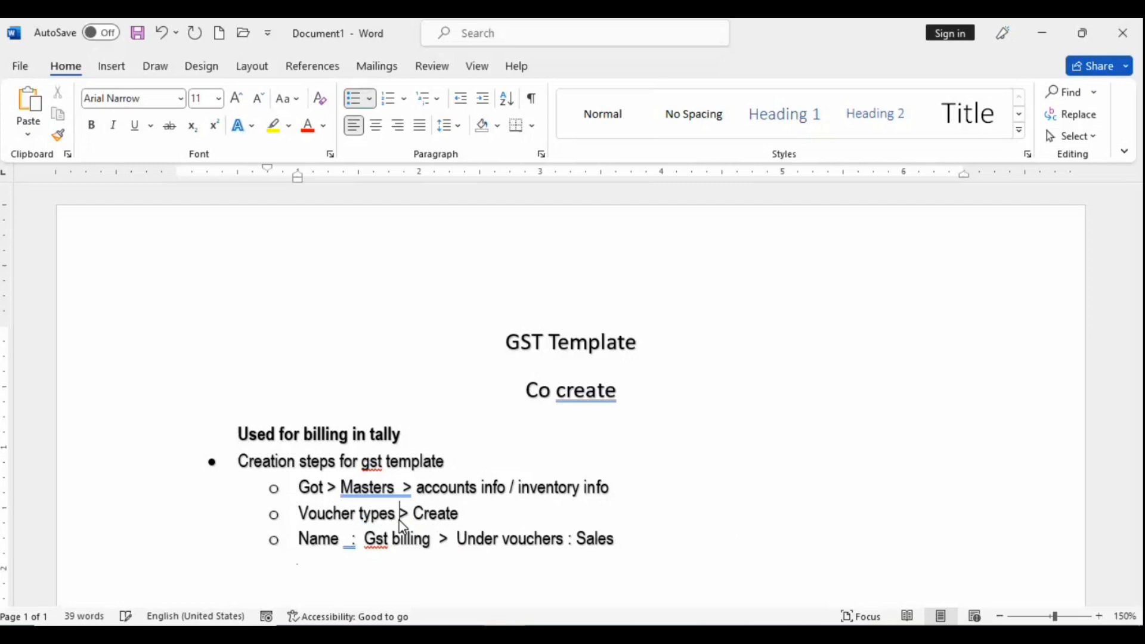
{"action": "left_click", "coordinate": [399, 495]}
{"action": "key", "text": "BackSpace"}
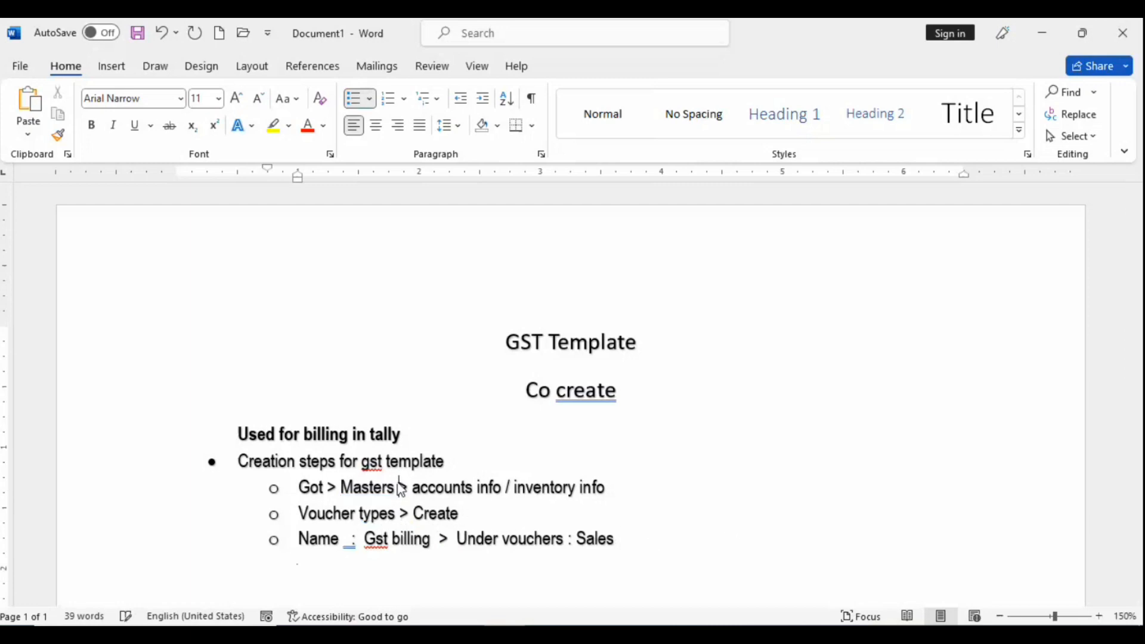
{"action": "left_click", "coordinate": [623, 547]}
{"action": "key", "text": "Return"}
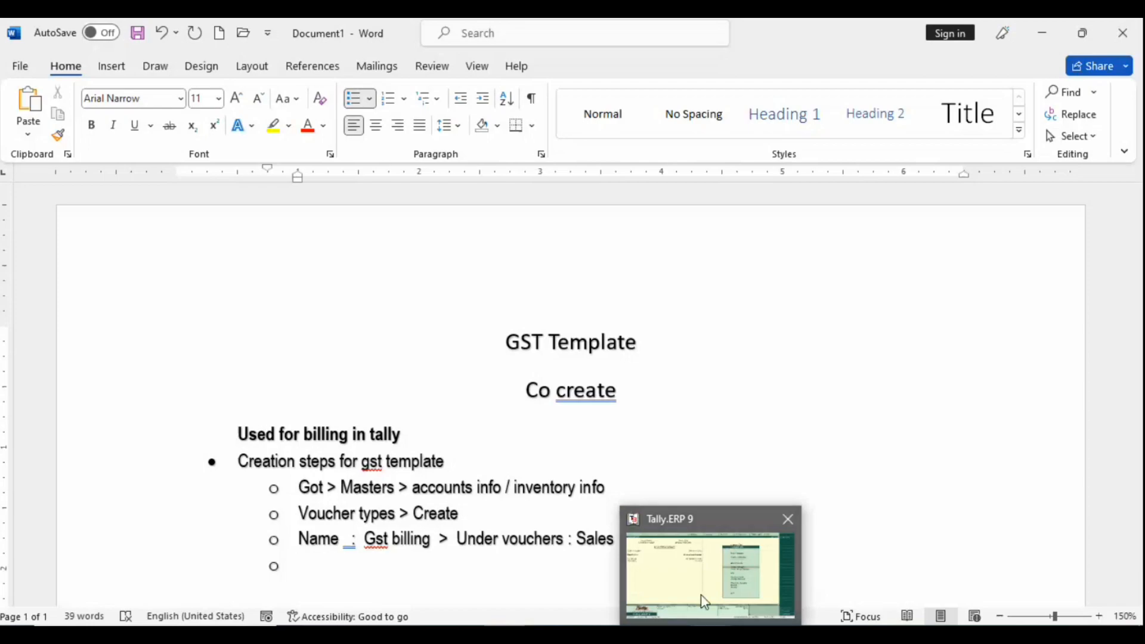
Step: Enable GST for Ram Pvt Ltd with state Uttar Pradesh, Regular registration and the company's GSTIN
{"action": "left_click", "coordinate": [704, 602]}
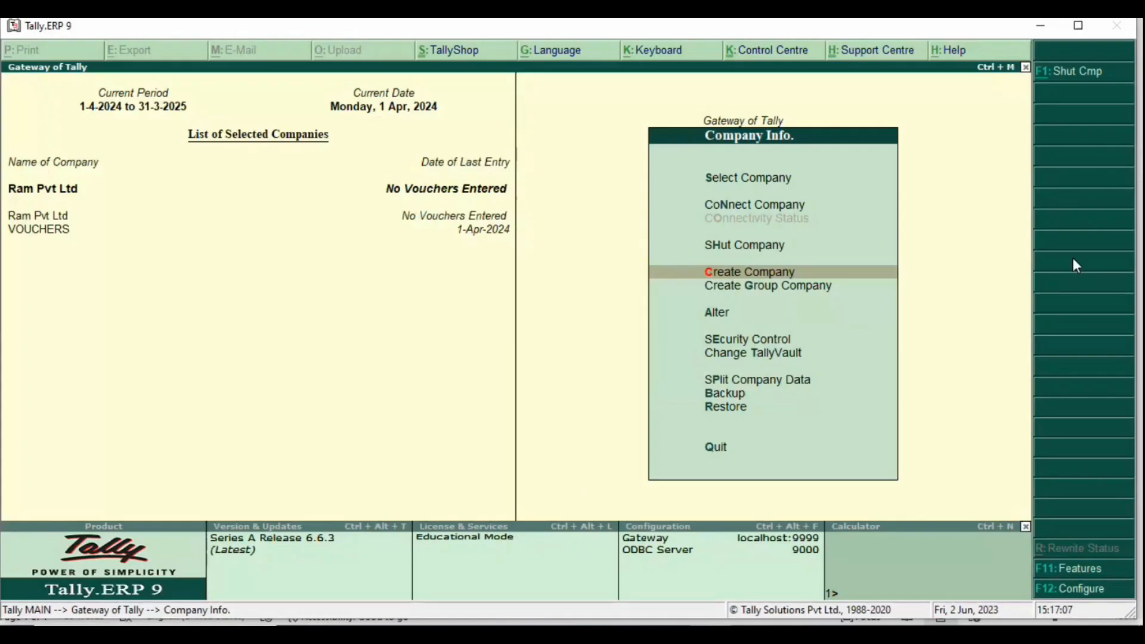
{"action": "key", "text": "F11"}
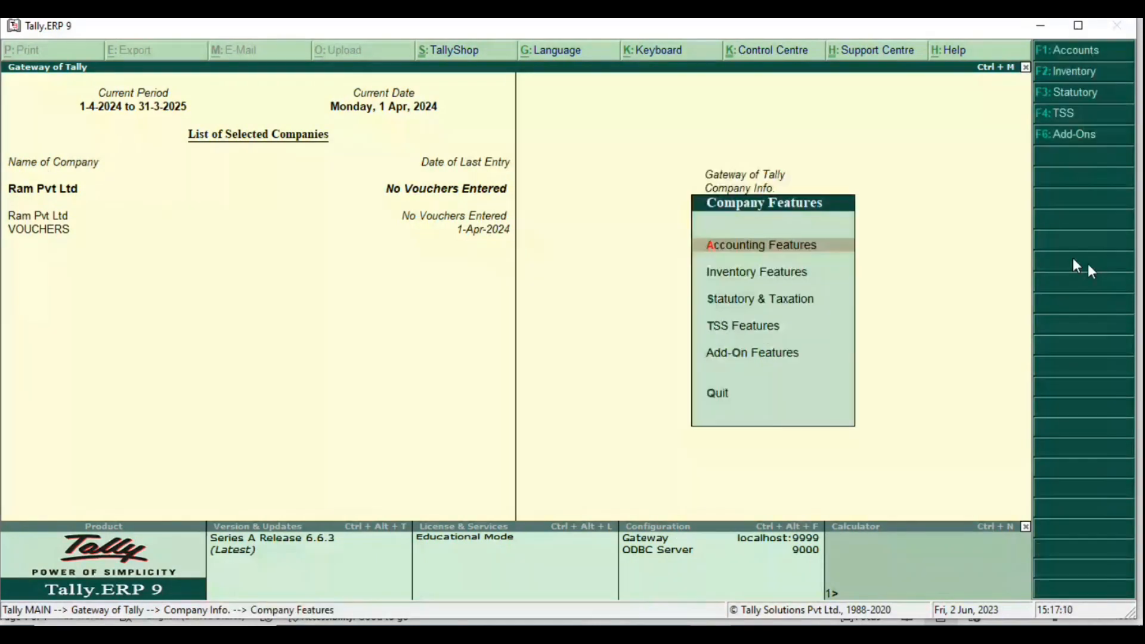
{"action": "key", "text": "F3"}
{"action": "type", "text": "y"}
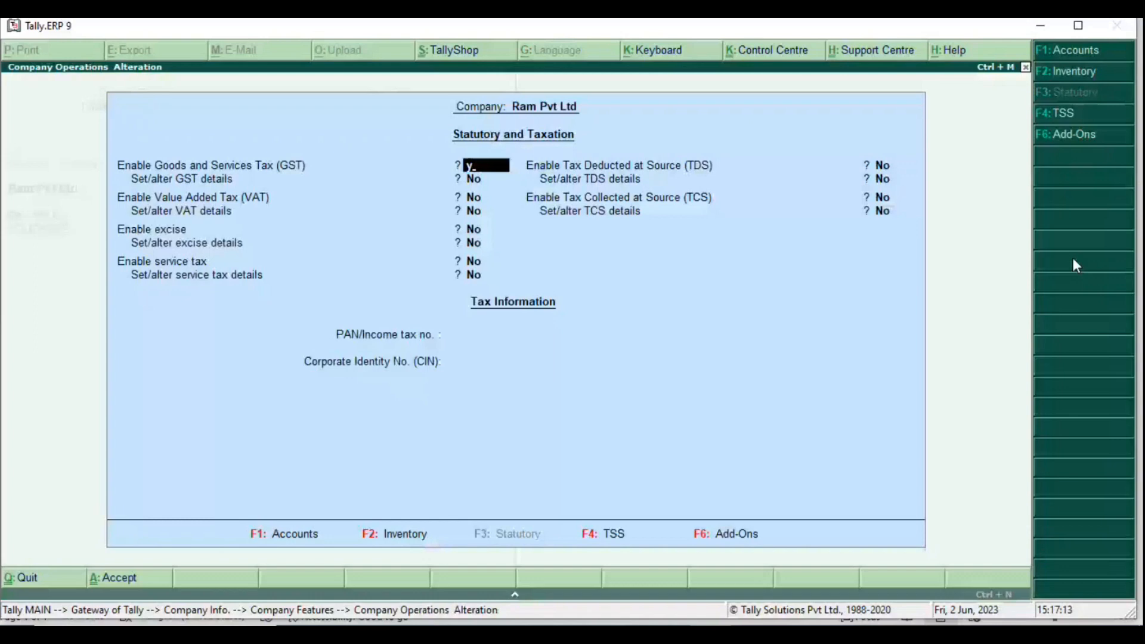
{"action": "key", "text": "Return"}
{"action": "type", "text": "y"}
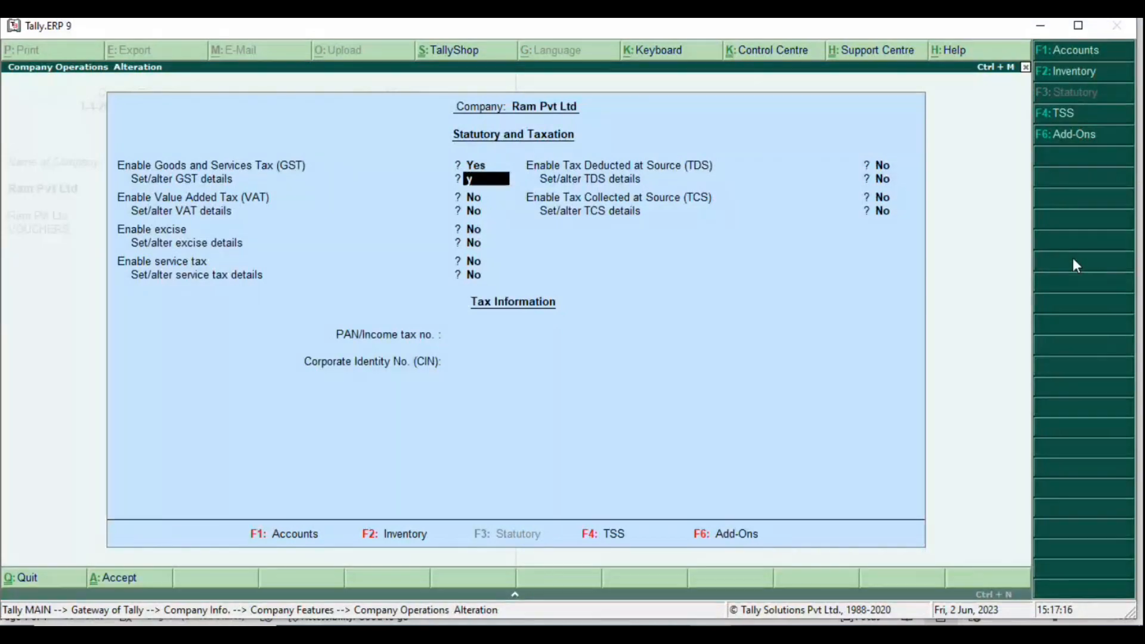
{"action": "key", "text": "Return"}
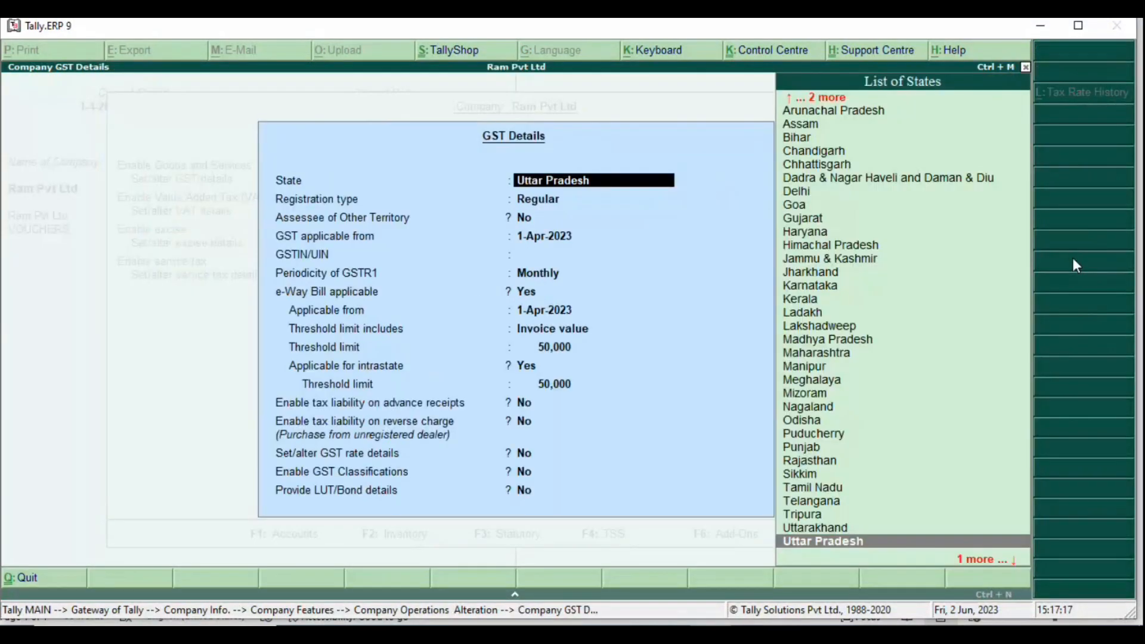
{"action": "key", "text": "Return"}
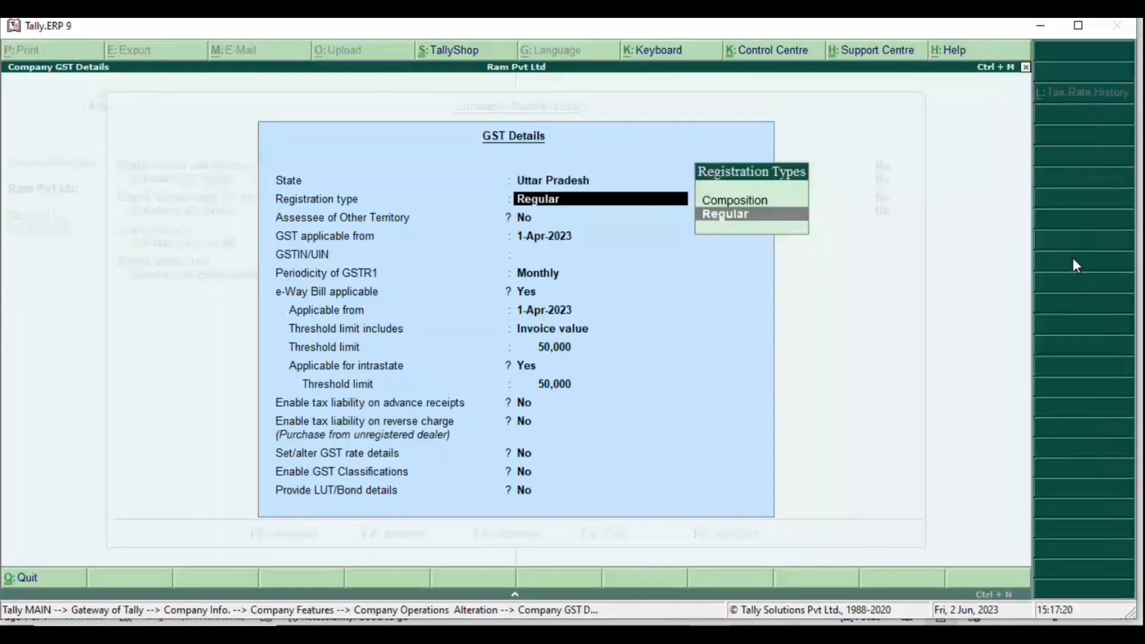
{"action": "key", "text": "Return"}
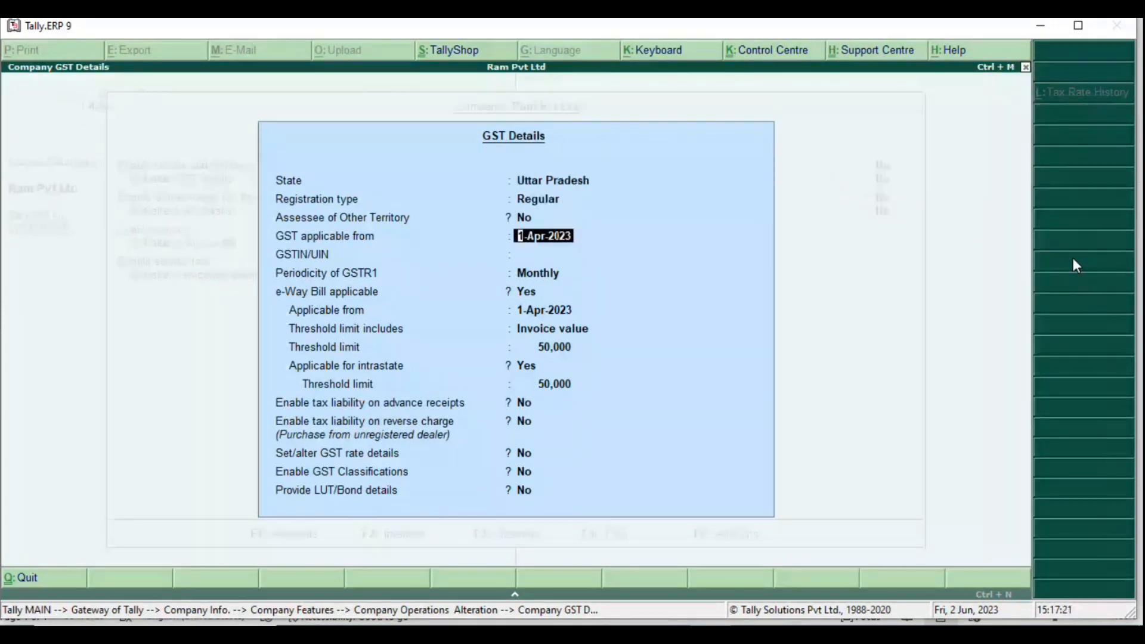
{"action": "key", "text": "Return"}
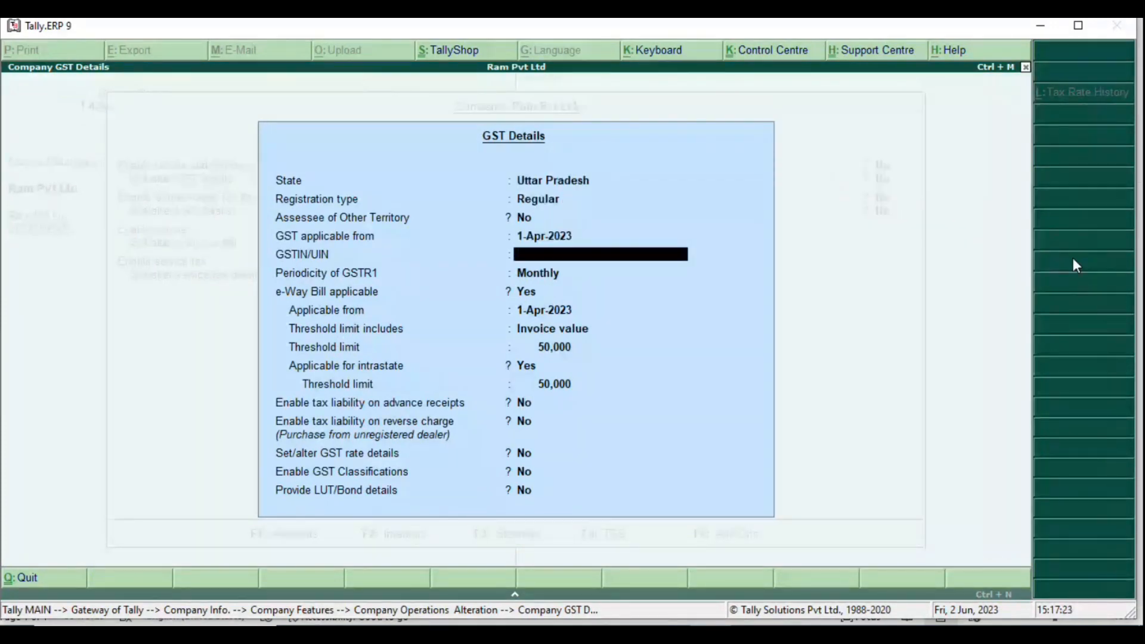
{"action": "type", "text": "ASDFG12234"}
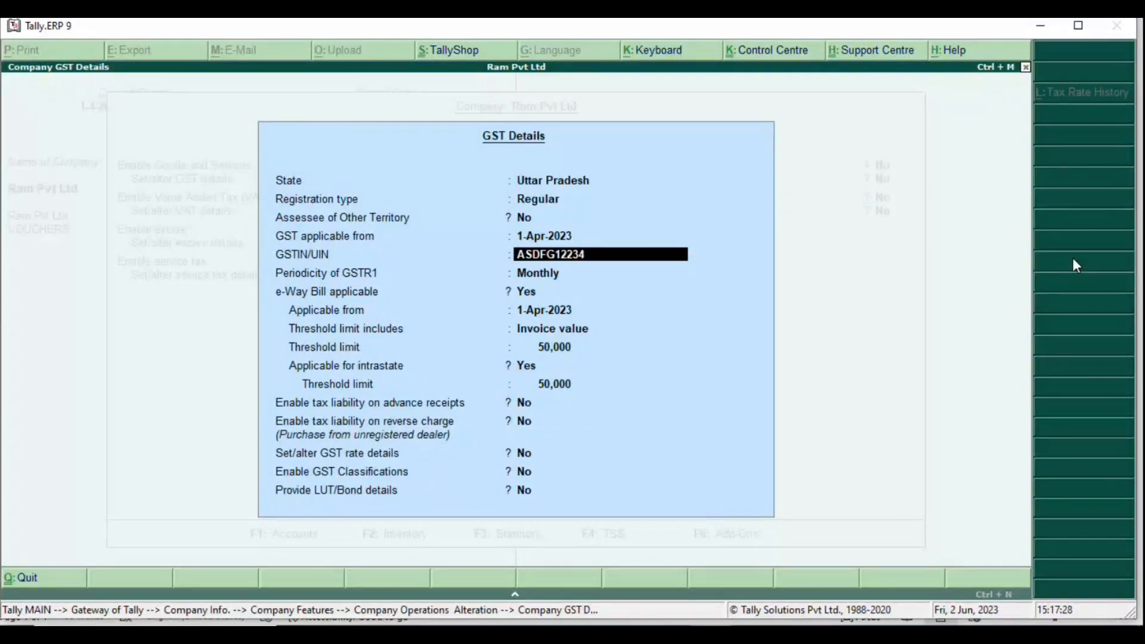
{"action": "type", "text": "56KJH"}
{"action": "key", "text": "Return"}
{"action": "key", "text": "Return"}
{"action": "key", "text": "Return"}
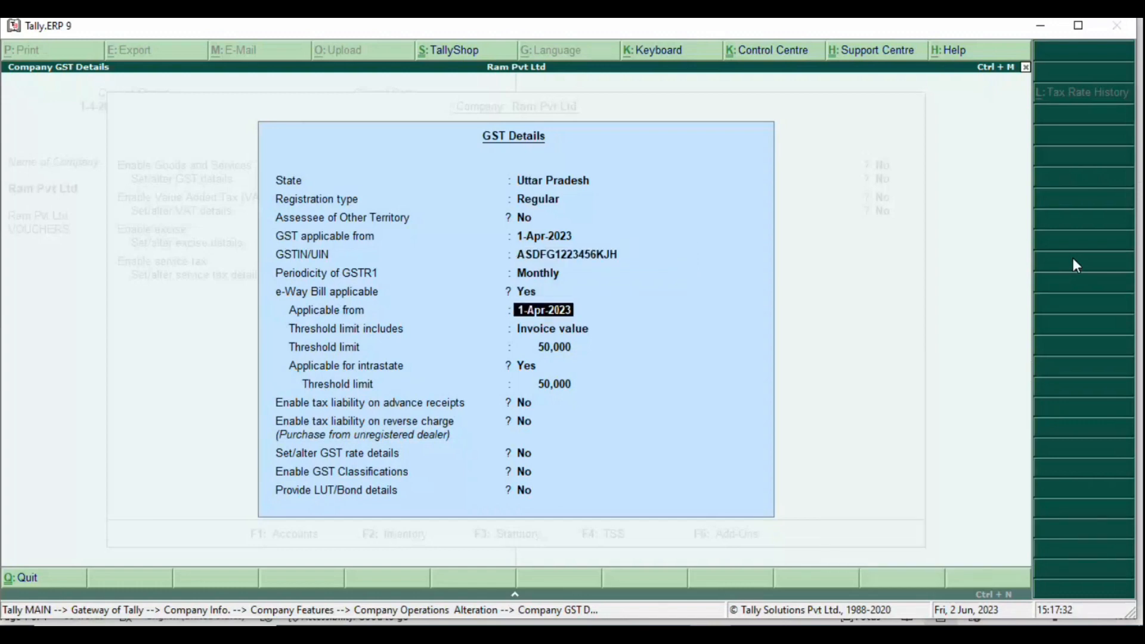
Step: Set the GST rate details to Taxable with 18% integrated tax and save the statutory settings
{"action": "key", "text": "Up"}
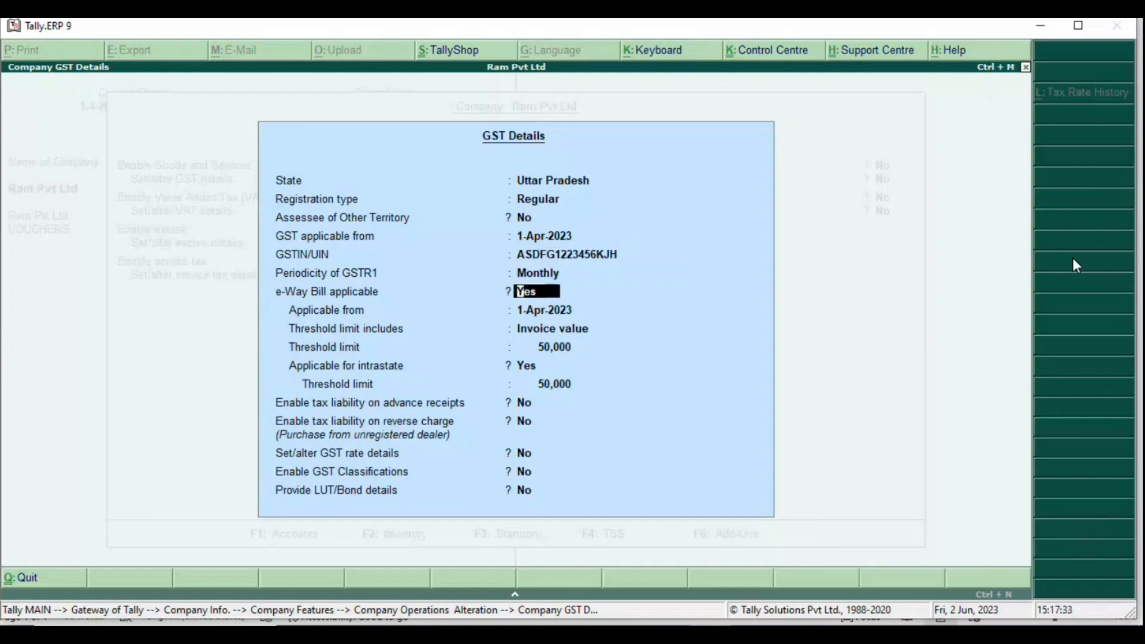
{"action": "key", "text": "Return"}
{"action": "key", "text": "Return"}
{"action": "key", "text": "Return"}
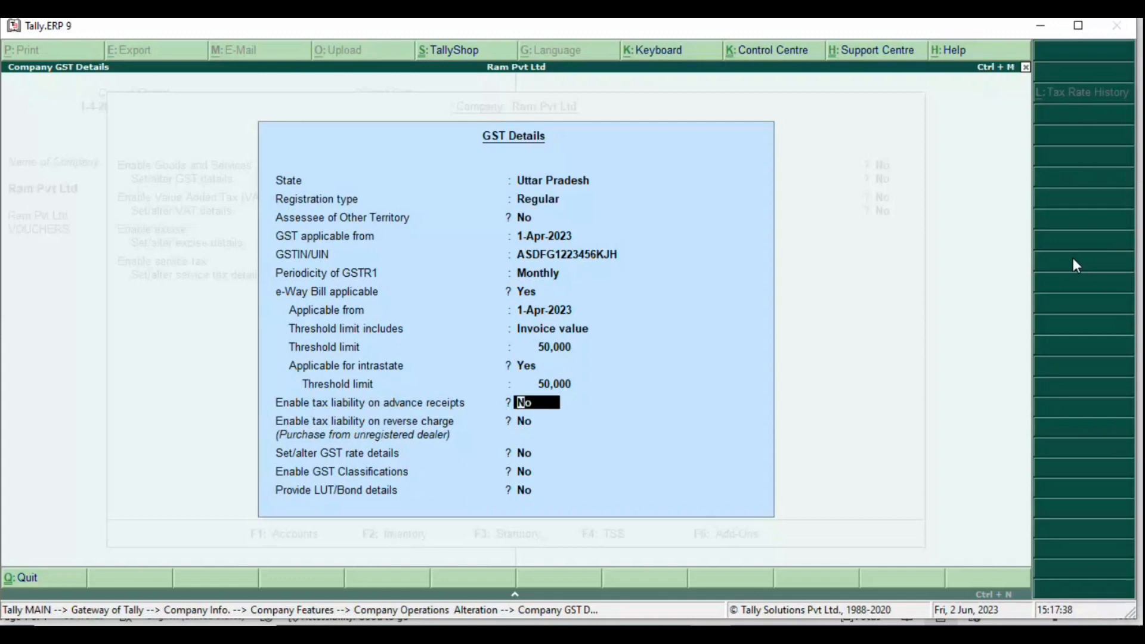
{"action": "key", "text": "Return"}
{"action": "key", "text": "Return"}
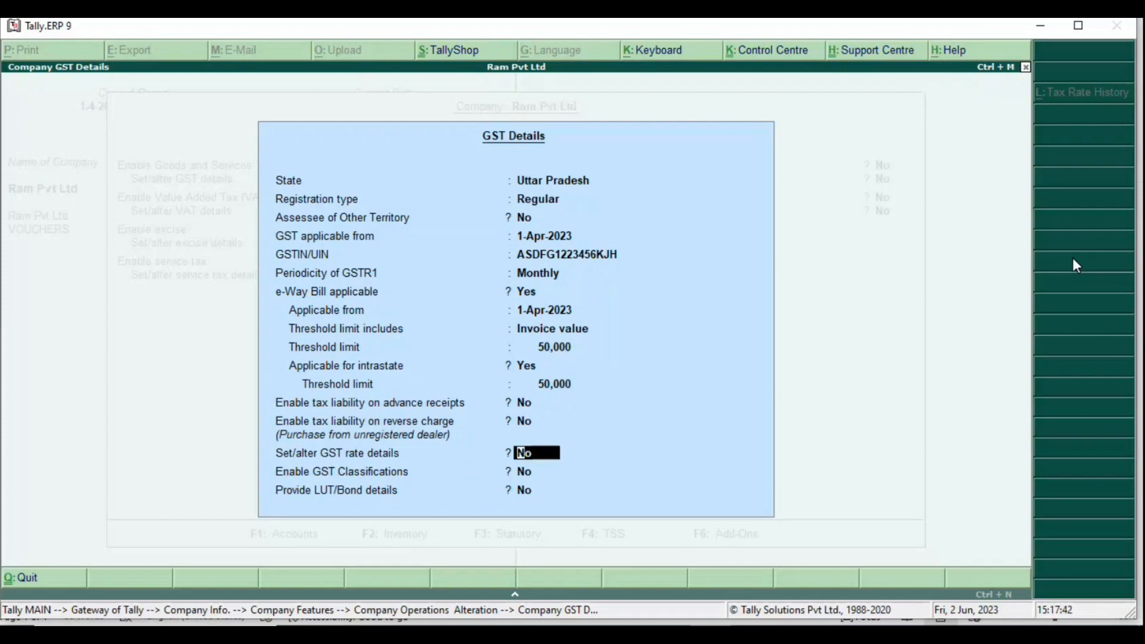
{"action": "key", "text": "y"}
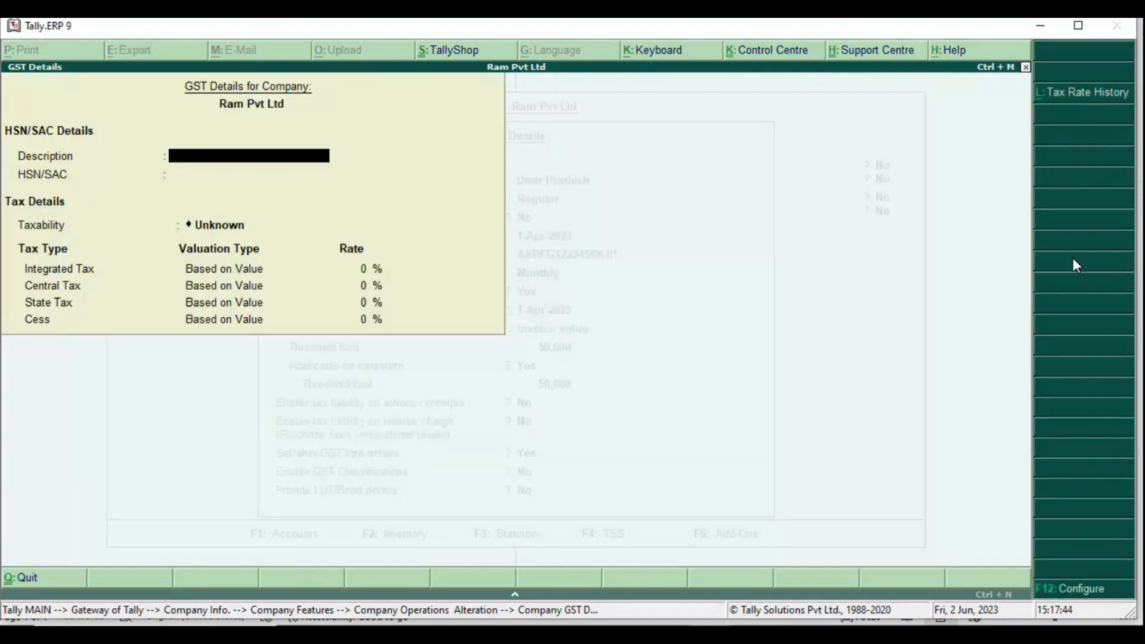
{"action": "key", "text": "Return"}
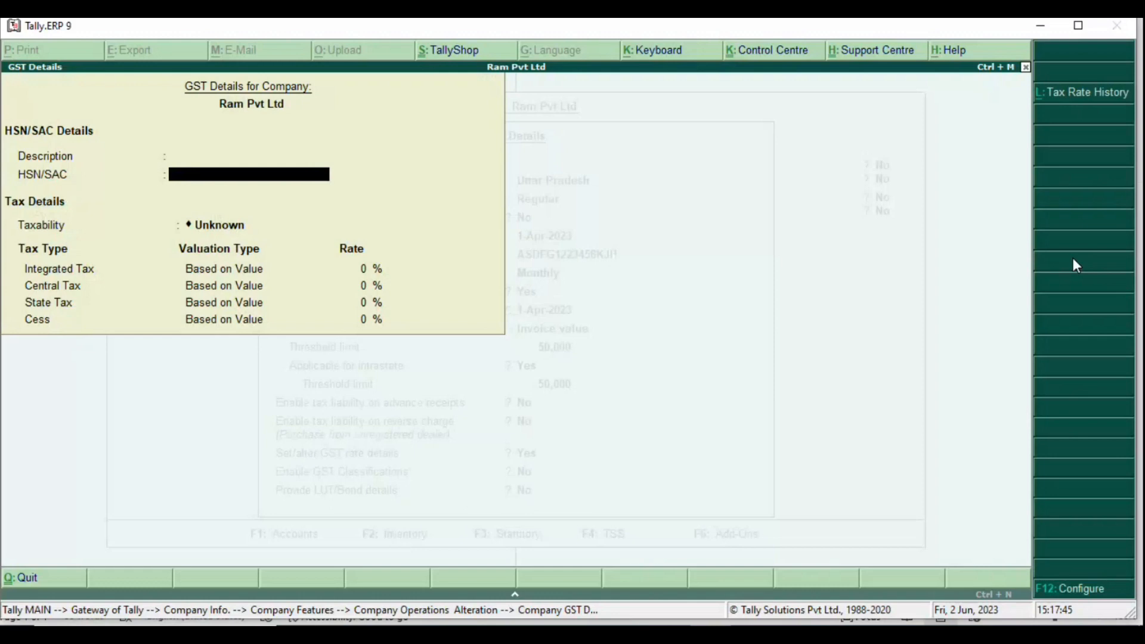
{"action": "key", "text": "Return"}
{"action": "key", "text": "Down"}
{"action": "key", "text": "Down"}
{"action": "key", "text": "Down"}
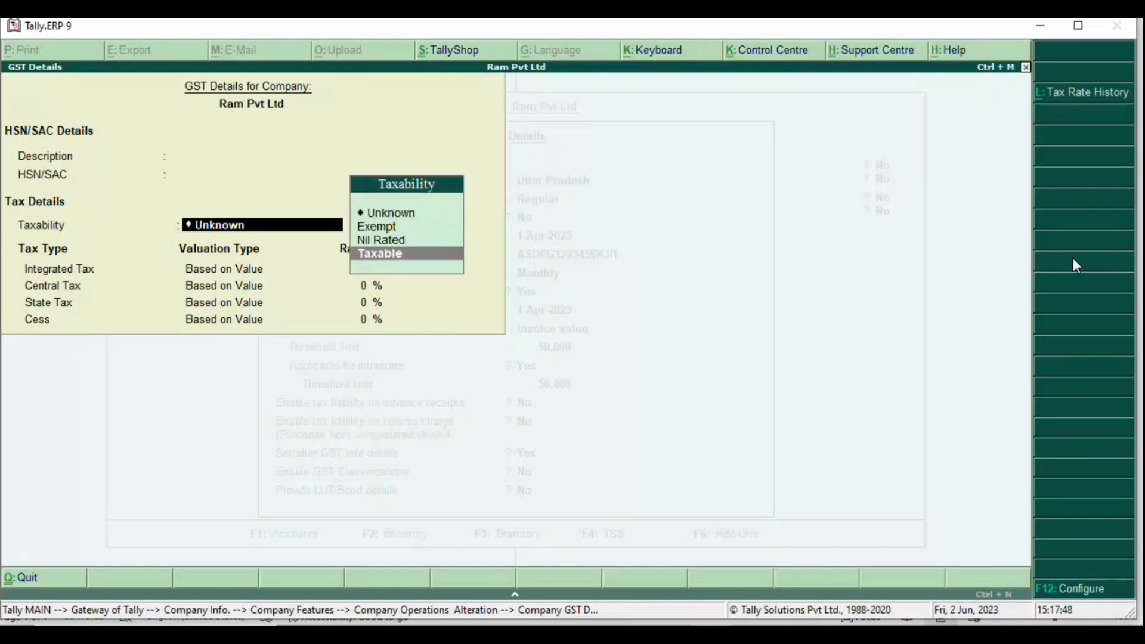
{"action": "key", "text": "Return"}
{"action": "type", "text": "18"}
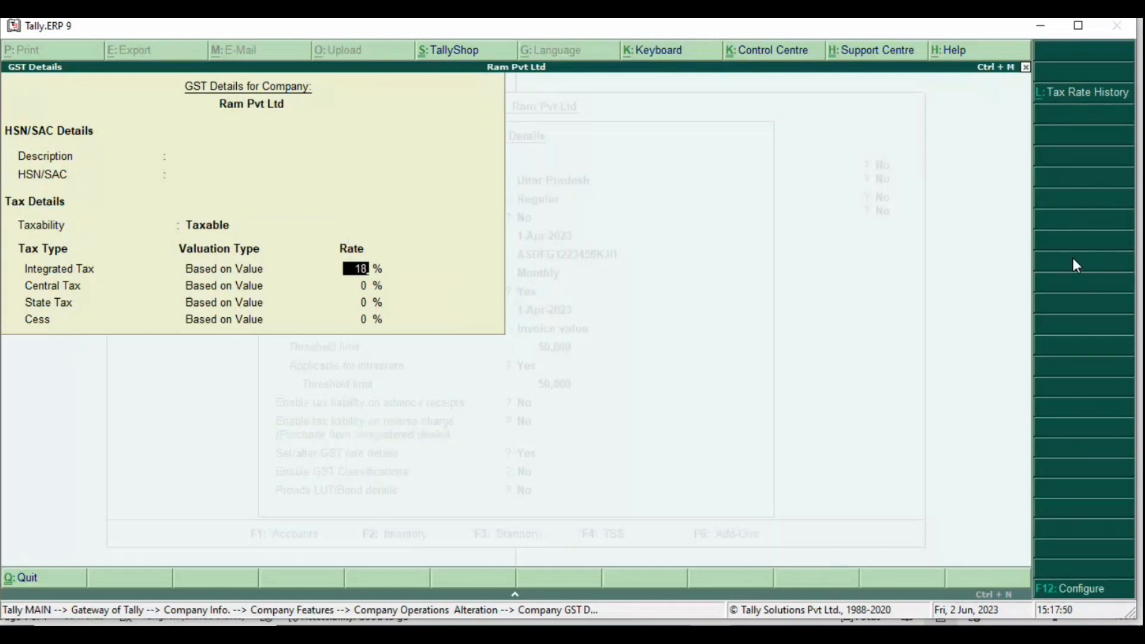
{"action": "key", "text": "Return"}
{"action": "key", "text": "Return"}
{"action": "key", "text": "Return"}
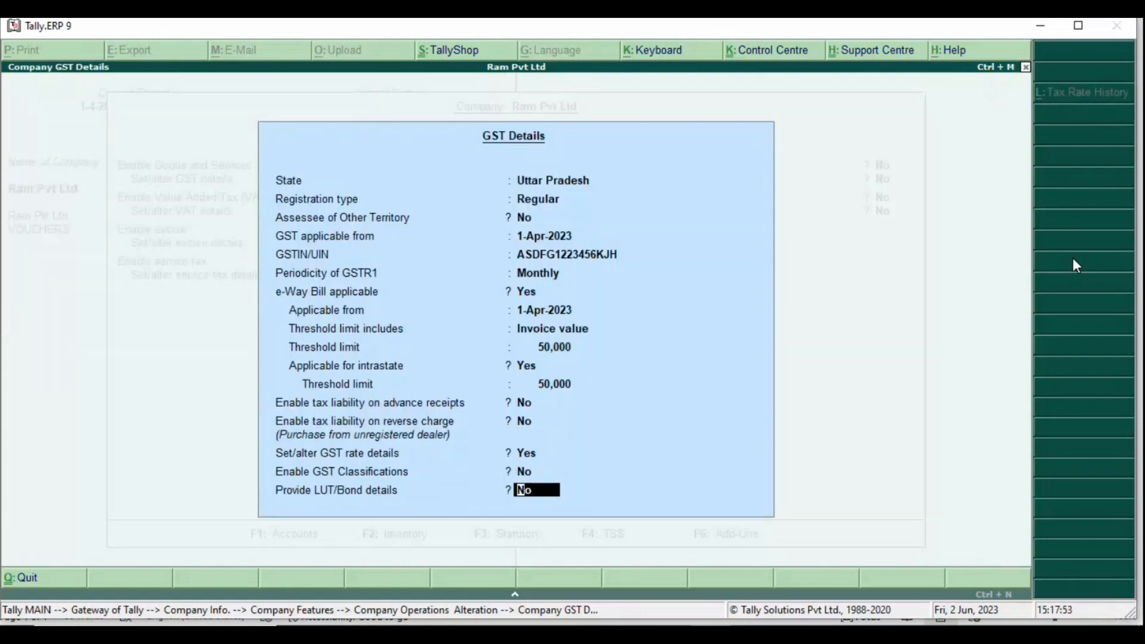
{"action": "key", "text": "Return"}
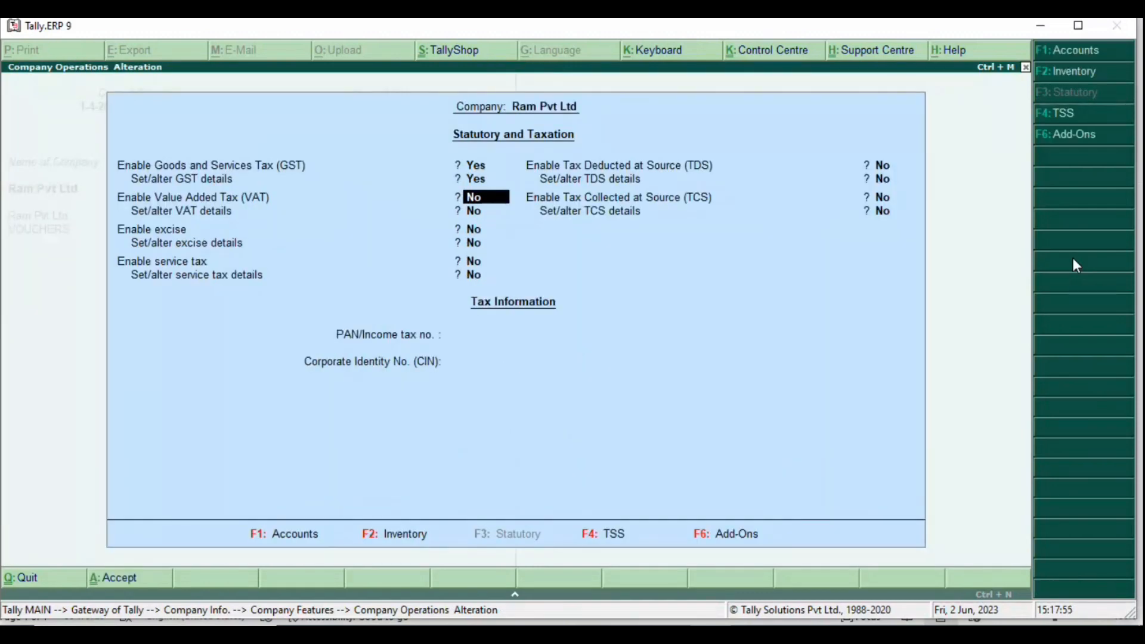
{"action": "key", "text": "ctrl+a"}
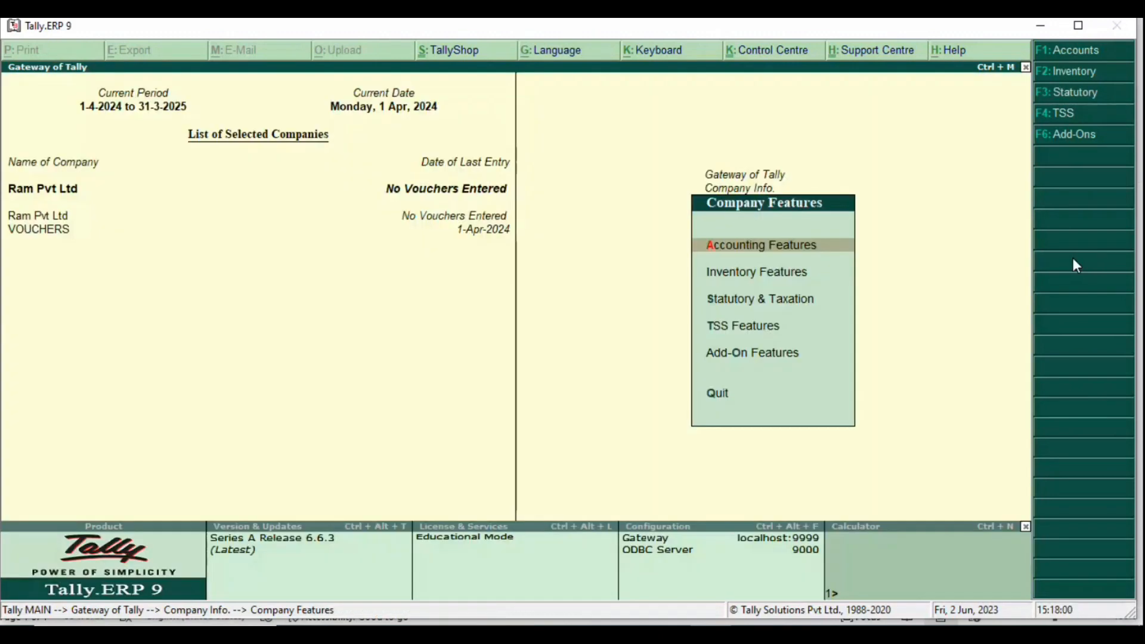
Step: Start a new voucher type named 'Gst billing' under Accounts Info > Voucher Types
{"action": "key", "text": "Escape"}
{"action": "key", "text": "Escape"}
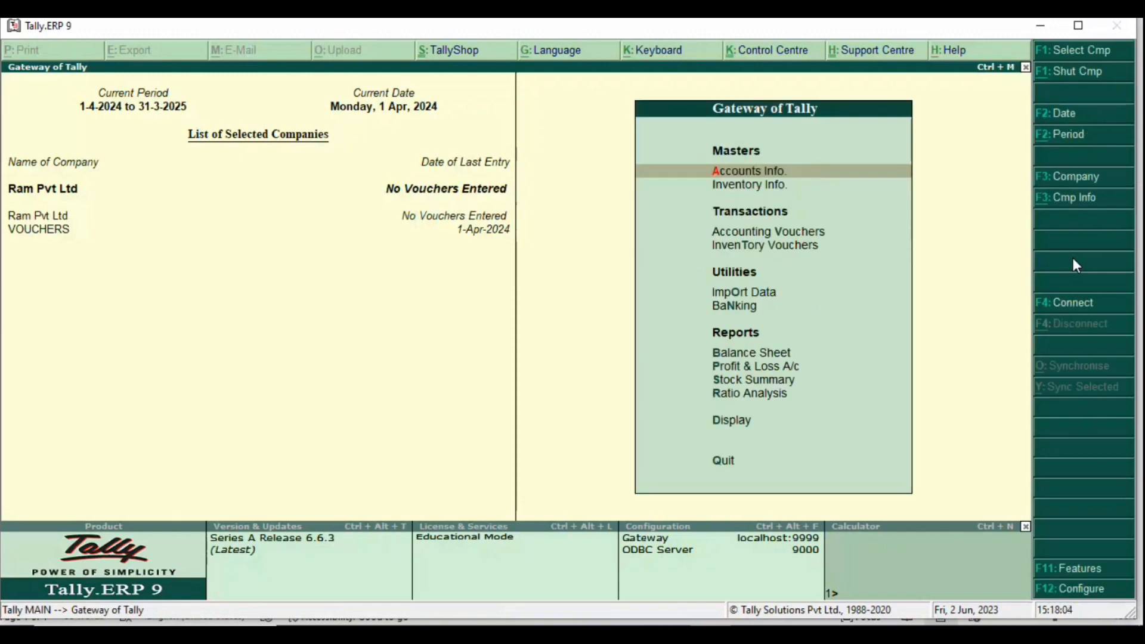
{"action": "key", "text": "Return"}
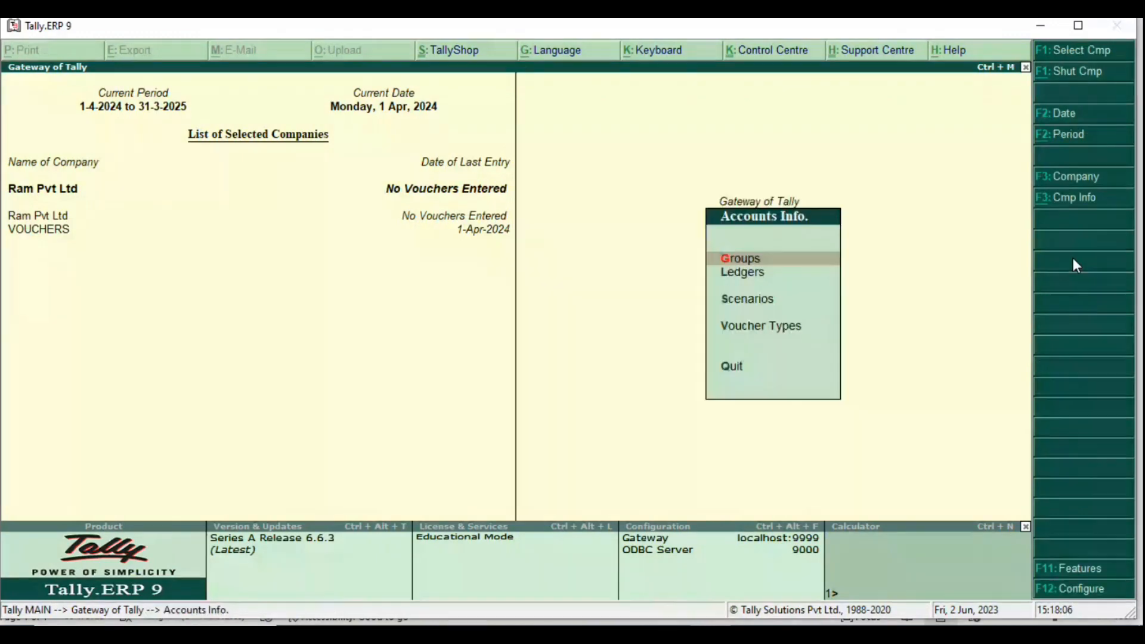
{"action": "key", "text": "v"}
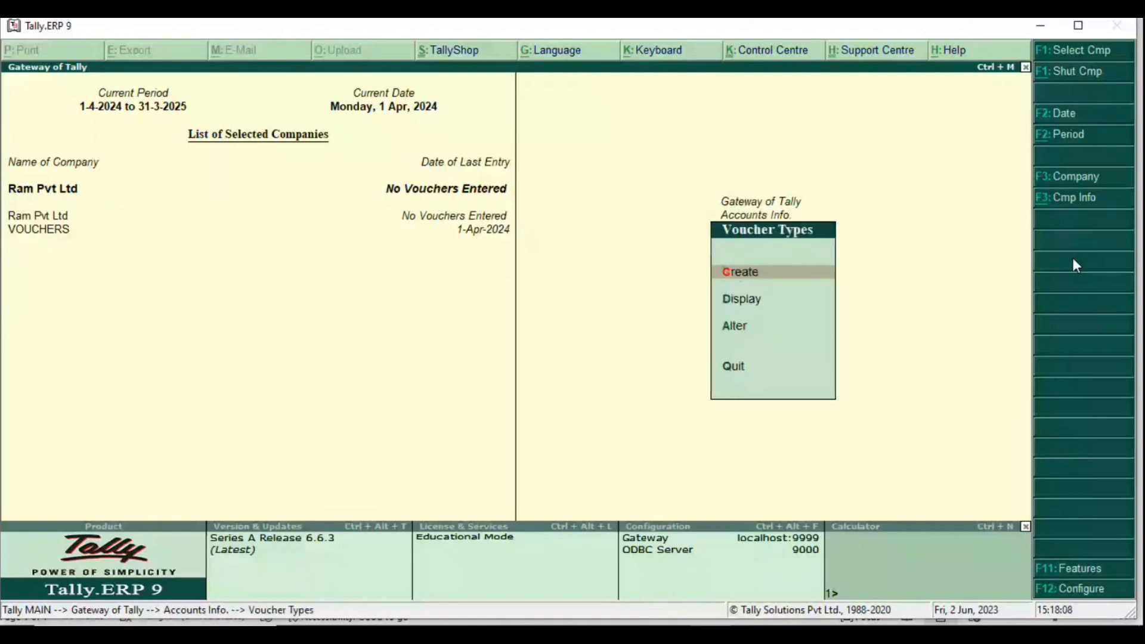
{"action": "key", "text": "Return"}
{"action": "type", "text": "Gst b"}
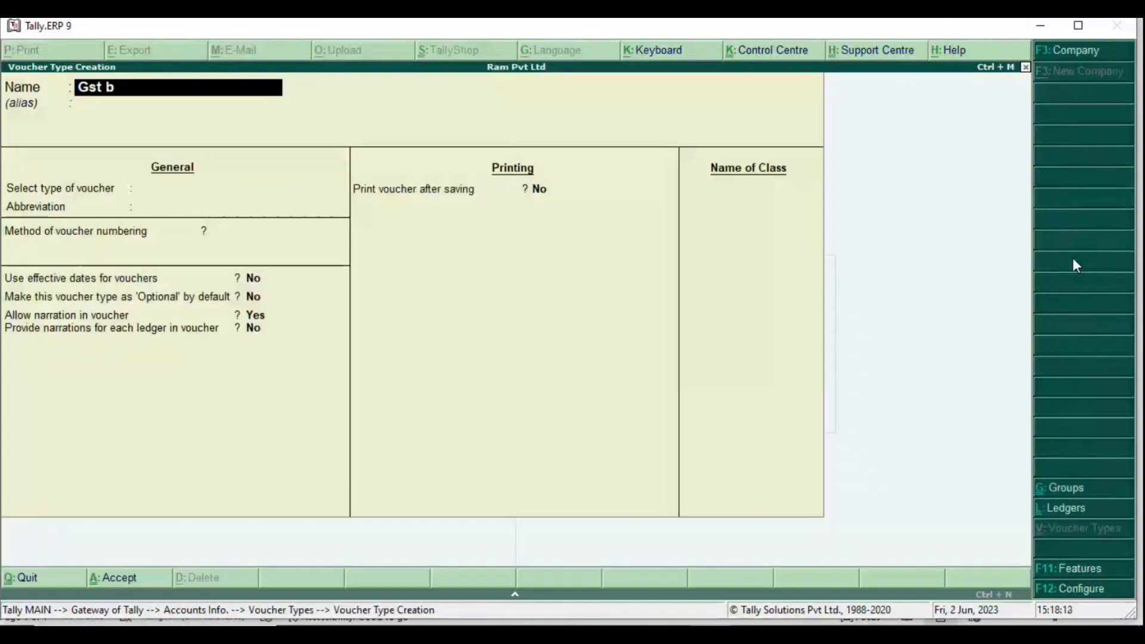
{"action": "type", "text": "illing"}
{"action": "key", "text": "Return"}
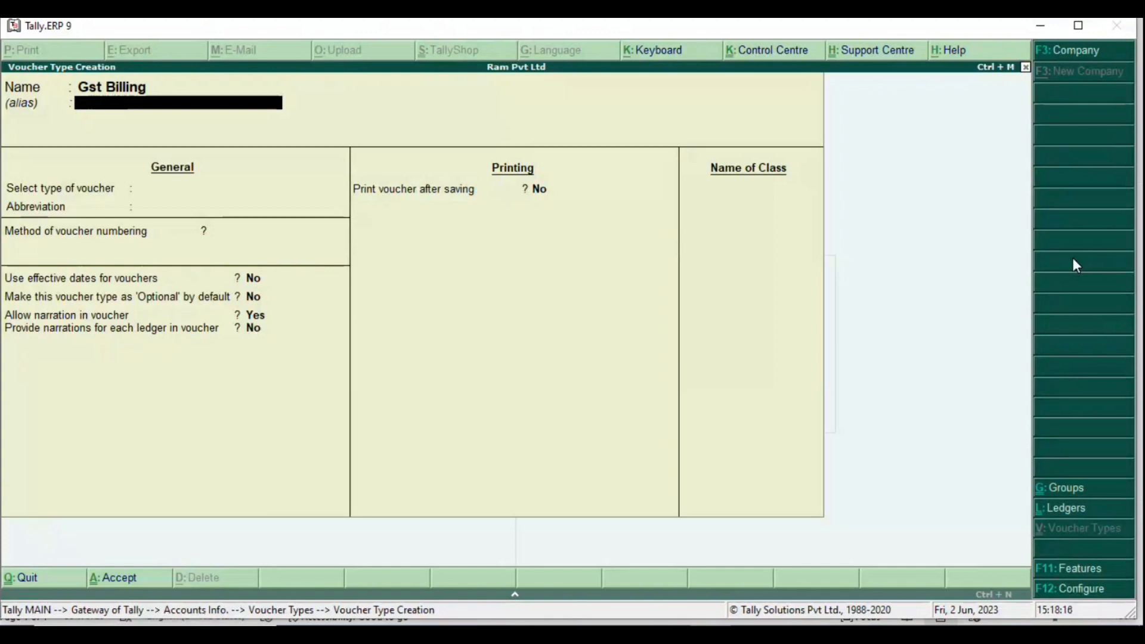
Step: Set its type to Sales with abbreviation Sale, and note 'method of voucher numbering > automatic' in Word
{"action": "key", "text": "Return"}
{"action": "type", "text": "Sal"}
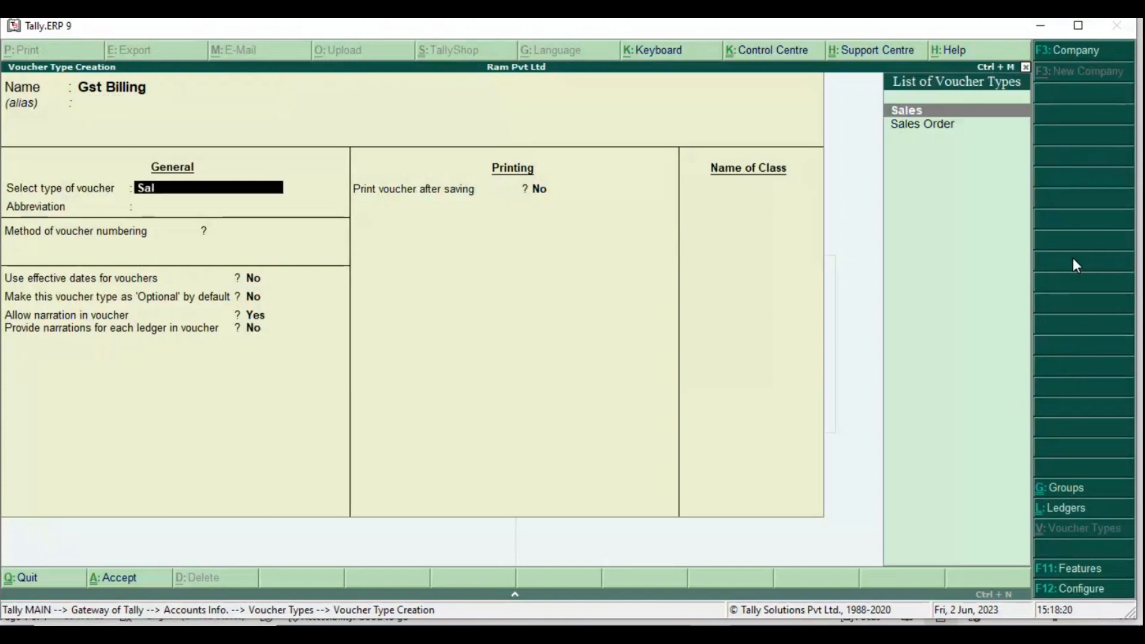
{"action": "key", "text": "Return"}
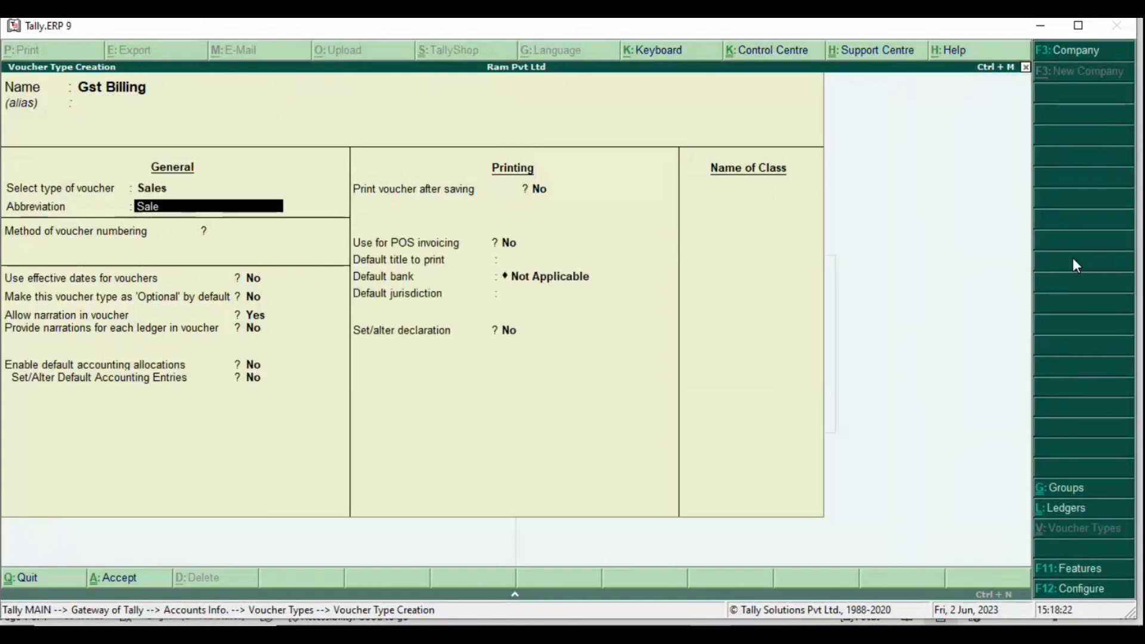
{"action": "key", "text": "Return"}
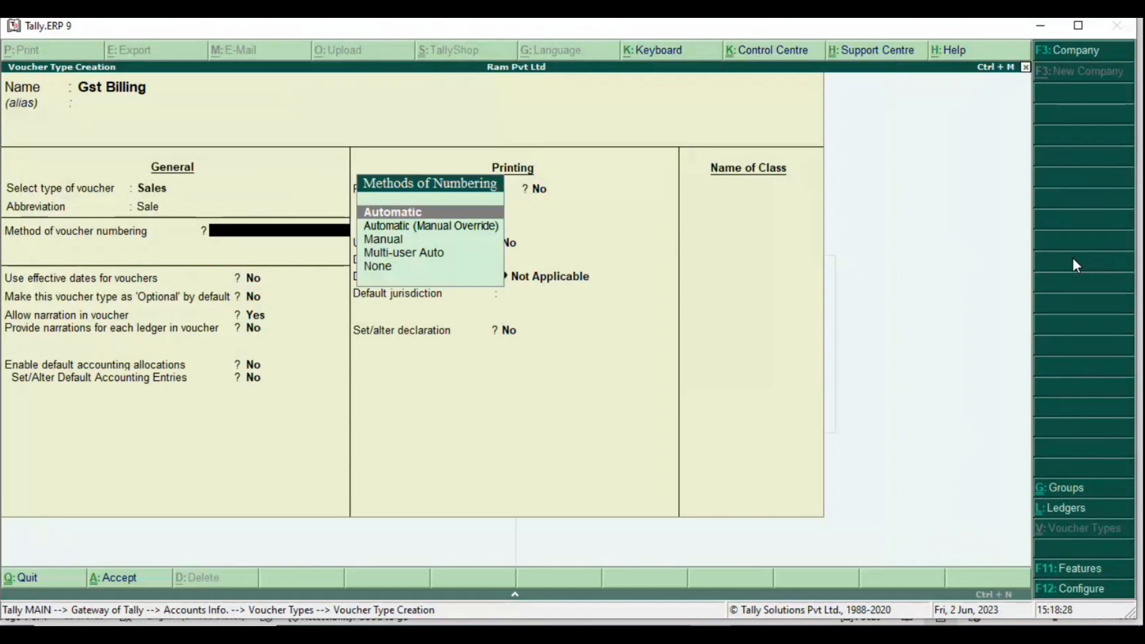
{"action": "key", "text": "alt+Tab"}
{"action": "type", "text": "me"}
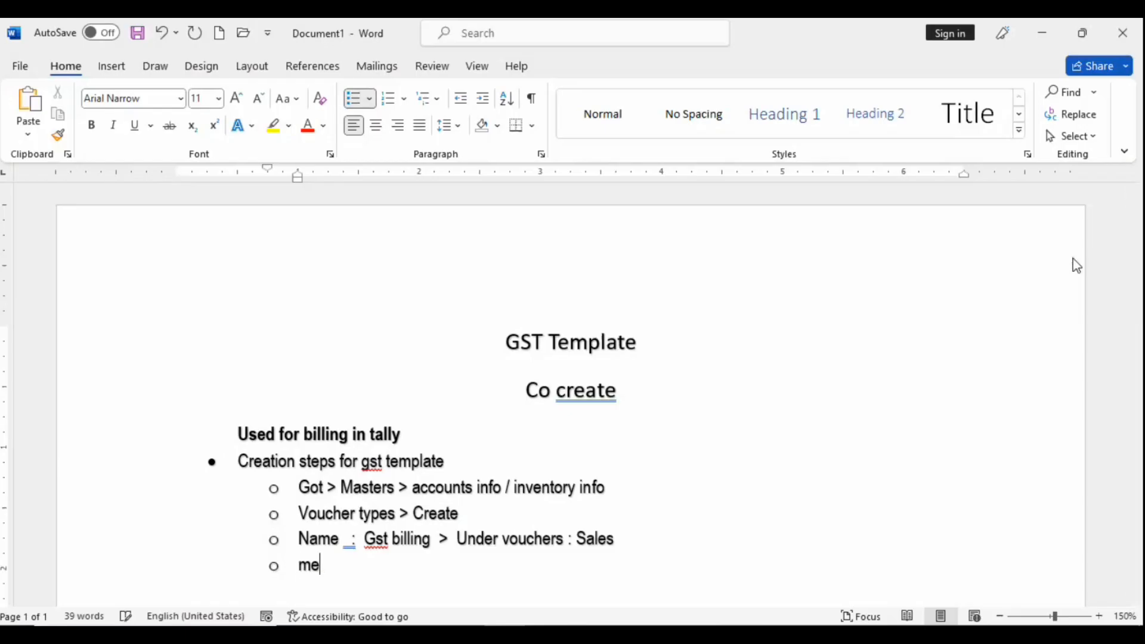
{"action": "type", "text": "thod of "}
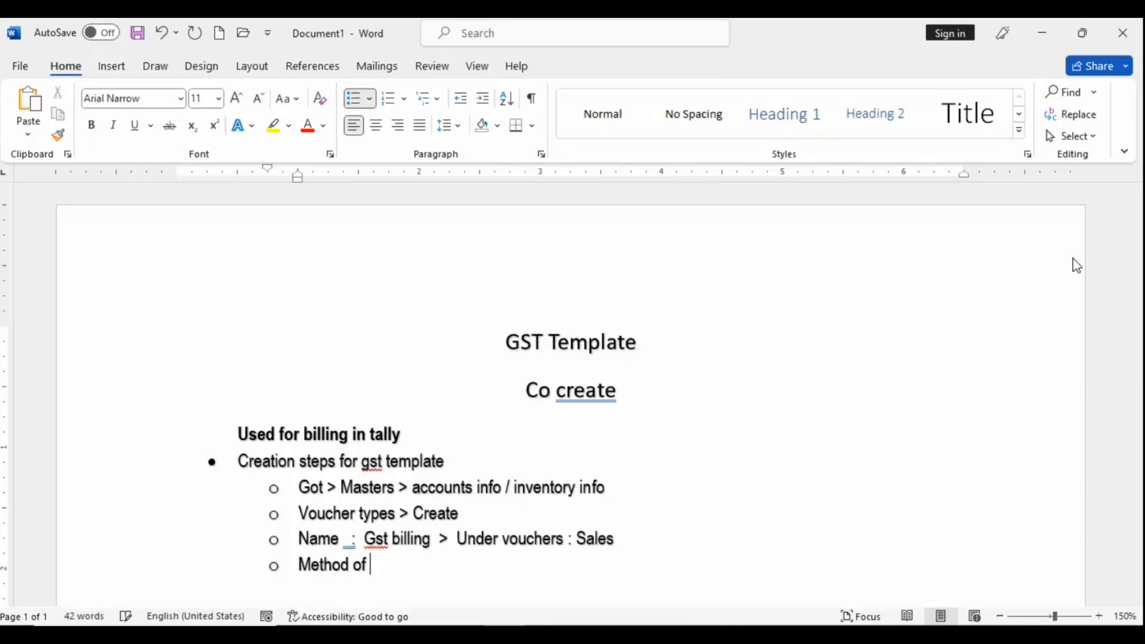
{"action": "type", "text": "voucher "}
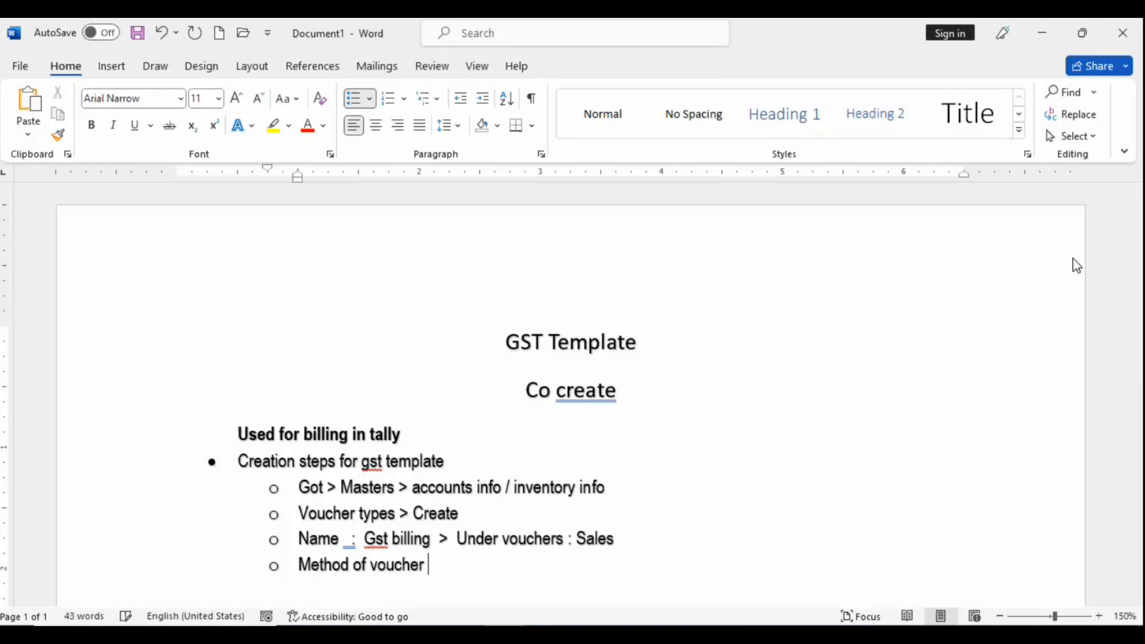
{"action": "type", "text": "numbering "}
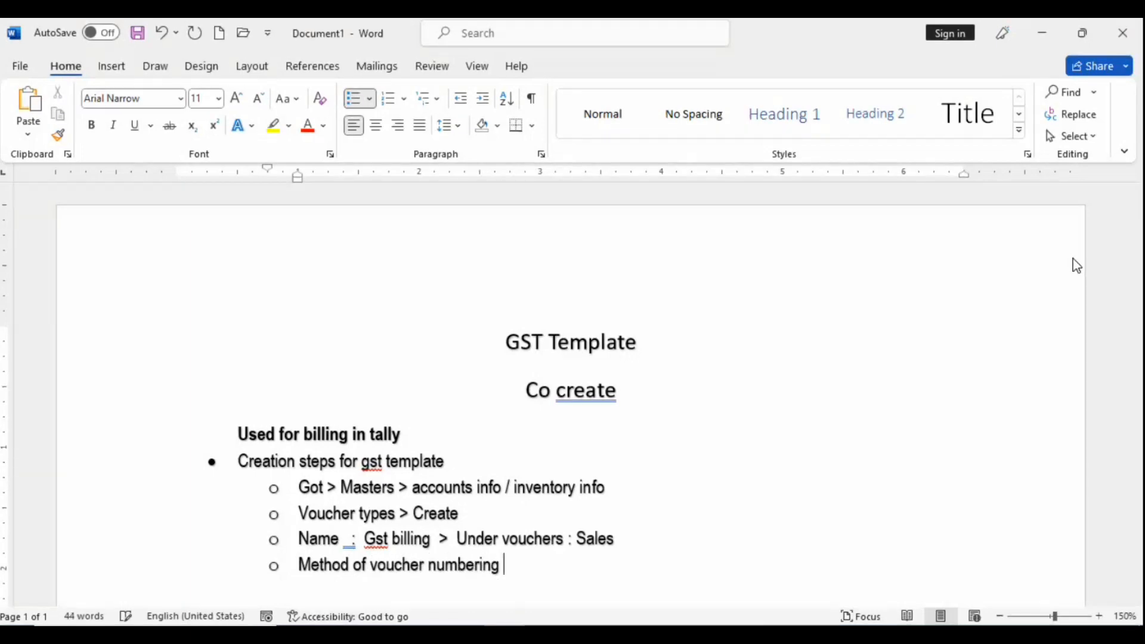
{"action": "type", "text": "> automat"}
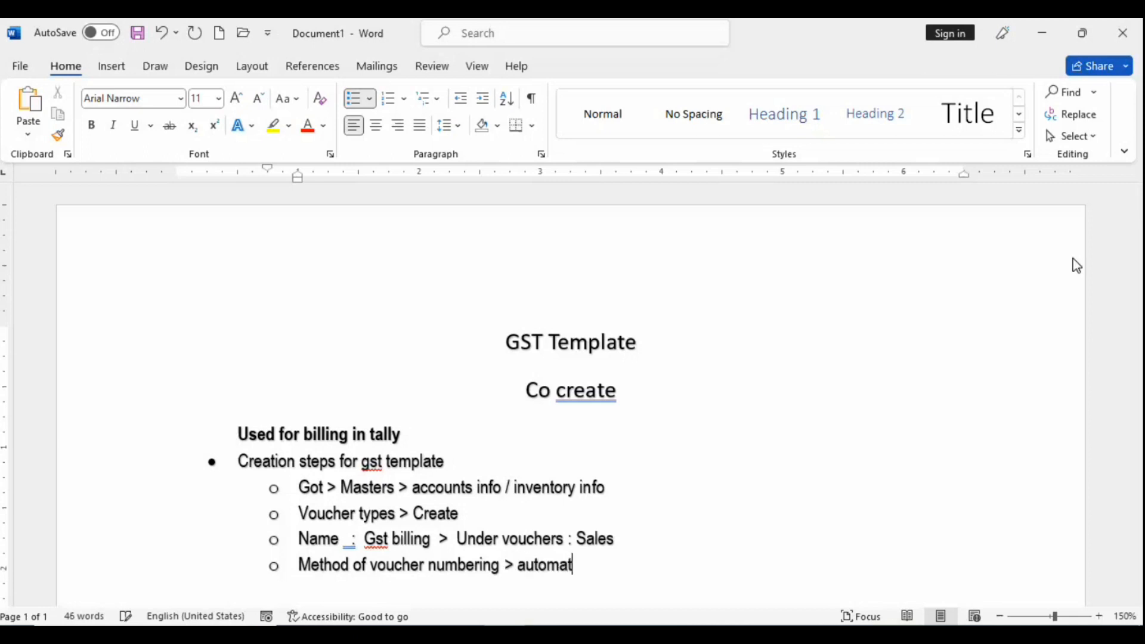
{"action": "type", "text": "ic"}
Step: Send 'join kr lijiye class' to a searched contact in WhatsApp Web, then return to Teams
{"action": "key", "text": "alt+Tab"}
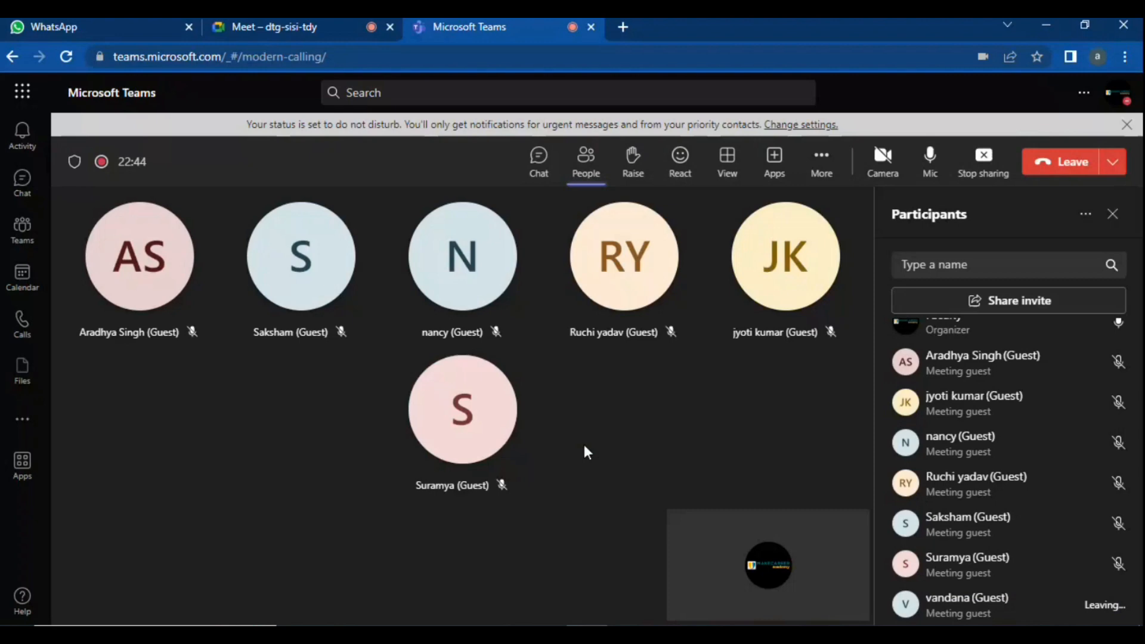
{"action": "left_click", "coordinate": [62, 18]}
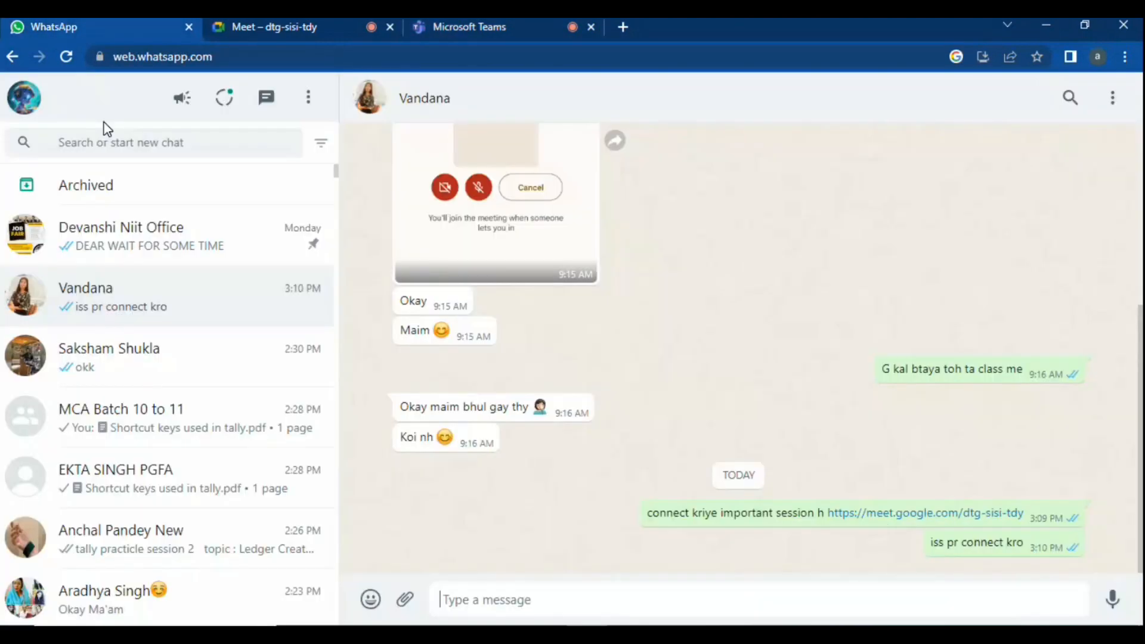
{"action": "left_click", "coordinate": [110, 144]}
{"action": "type", "text": "sali"}
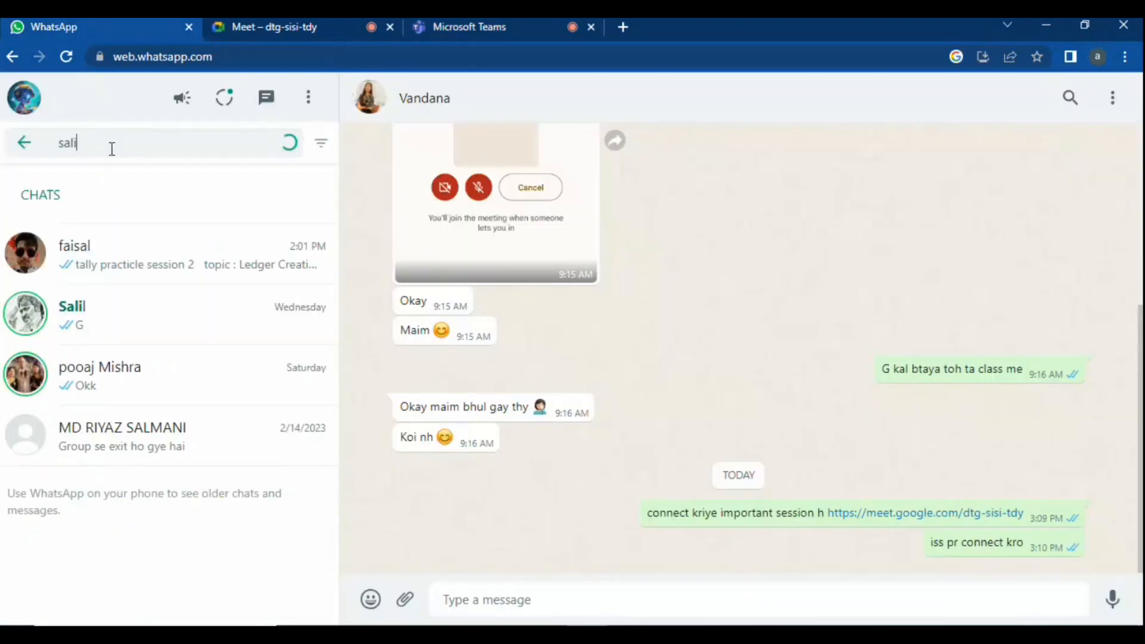
{"action": "left_click", "coordinate": [127, 277]}
{"action": "left_click", "coordinate": [588, 597]}
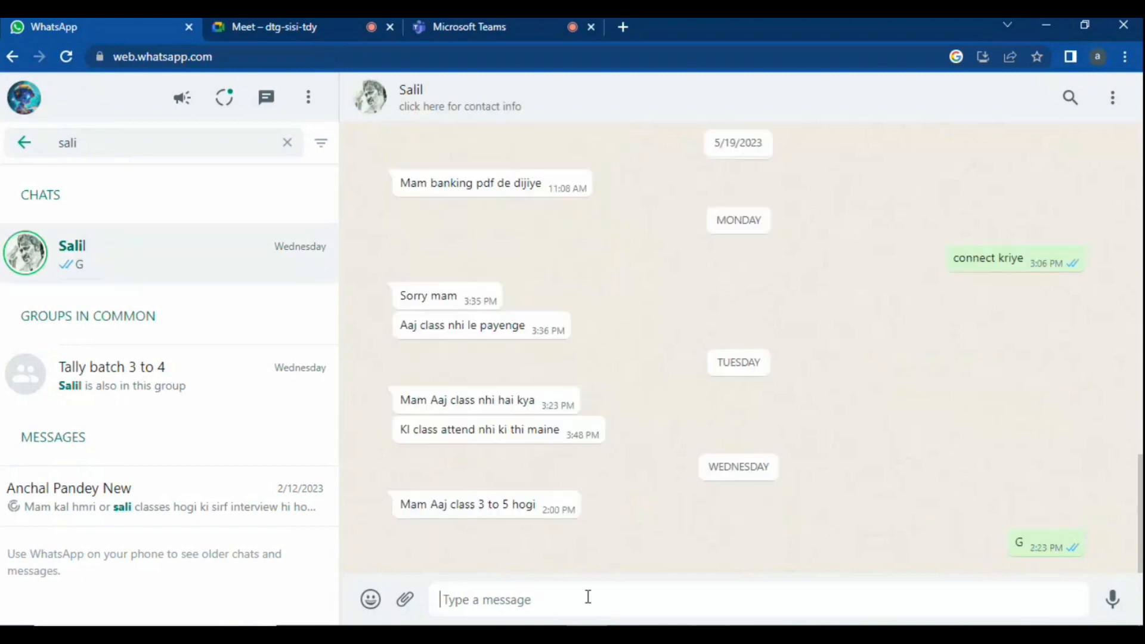
{"action": "type", "text": "join "}
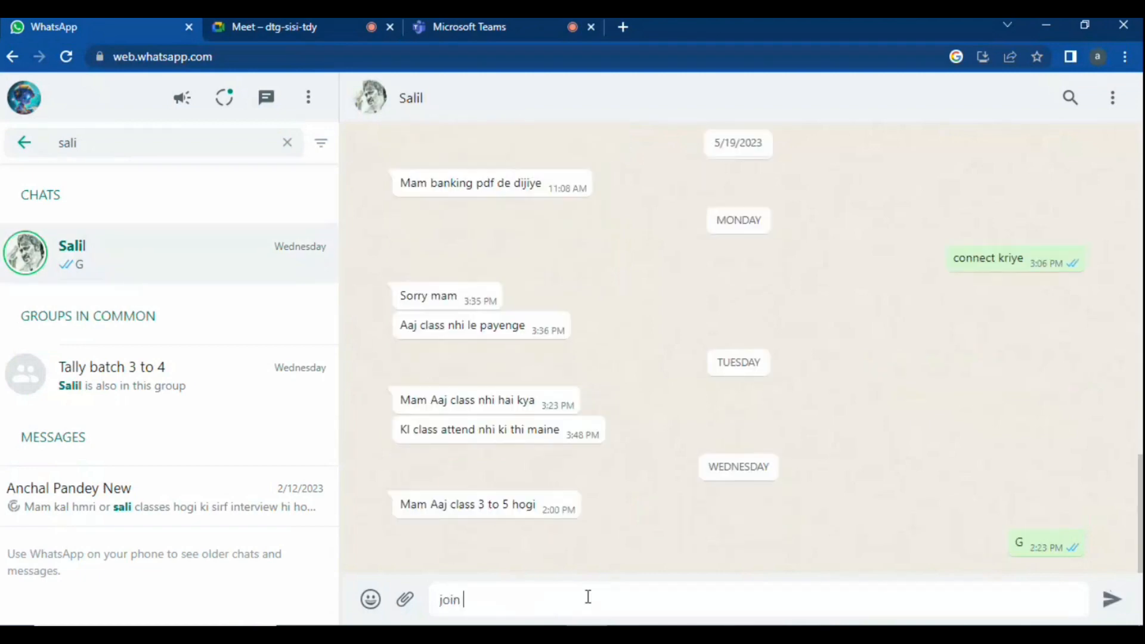
{"action": "type", "text": "kr lij"}
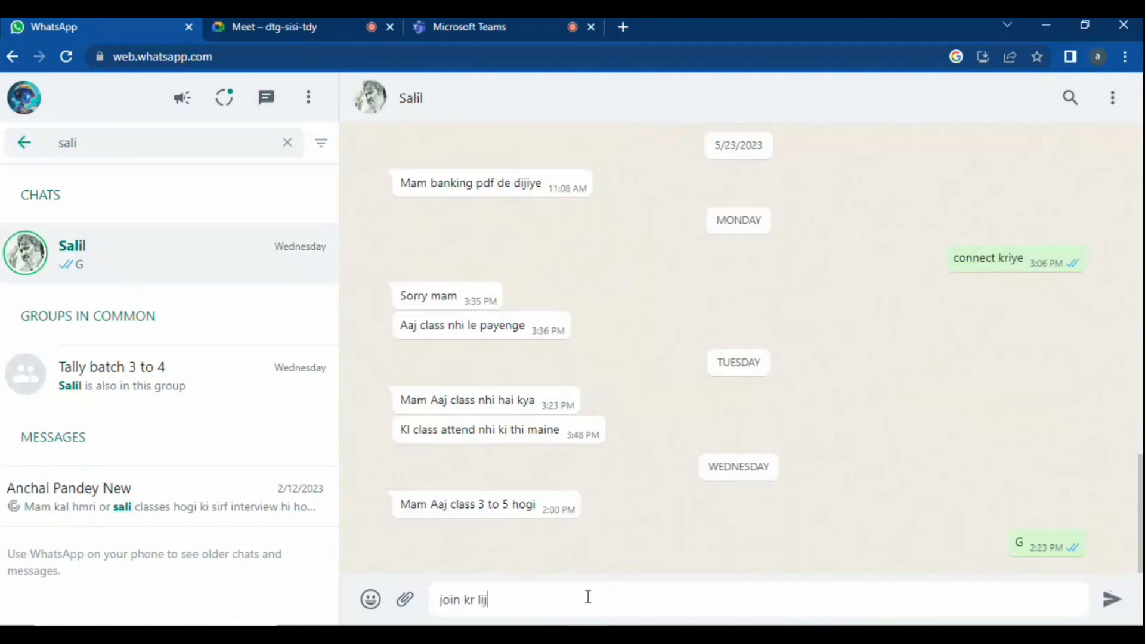
{"action": "type", "text": "iye class"}
{"action": "key", "text": "Return"}
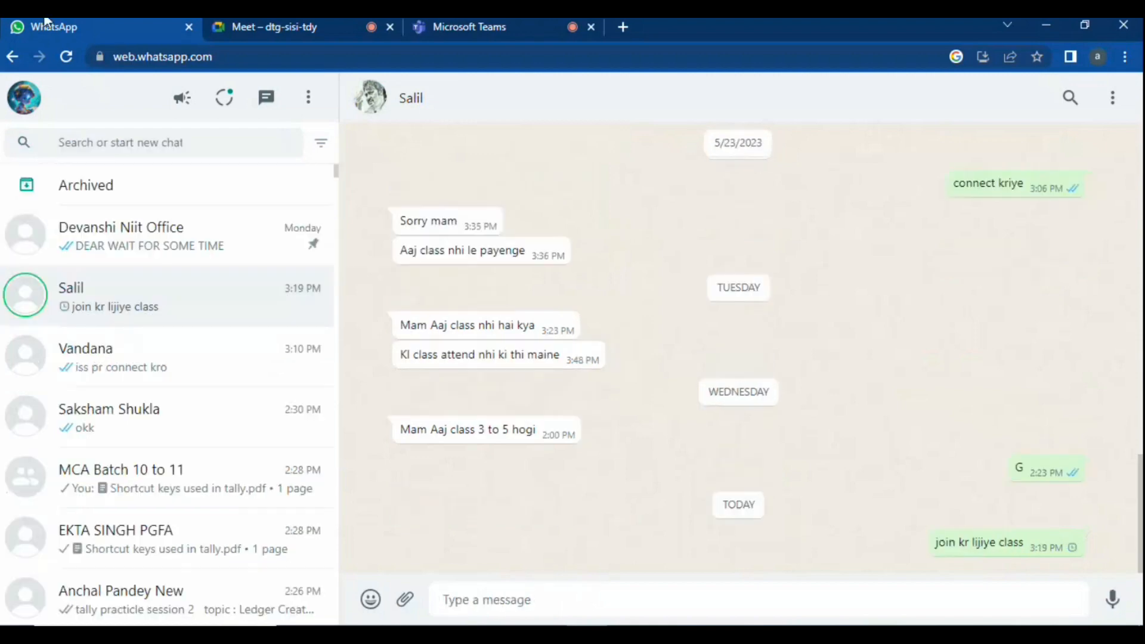
{"action": "left_click", "coordinate": [456, 24]}
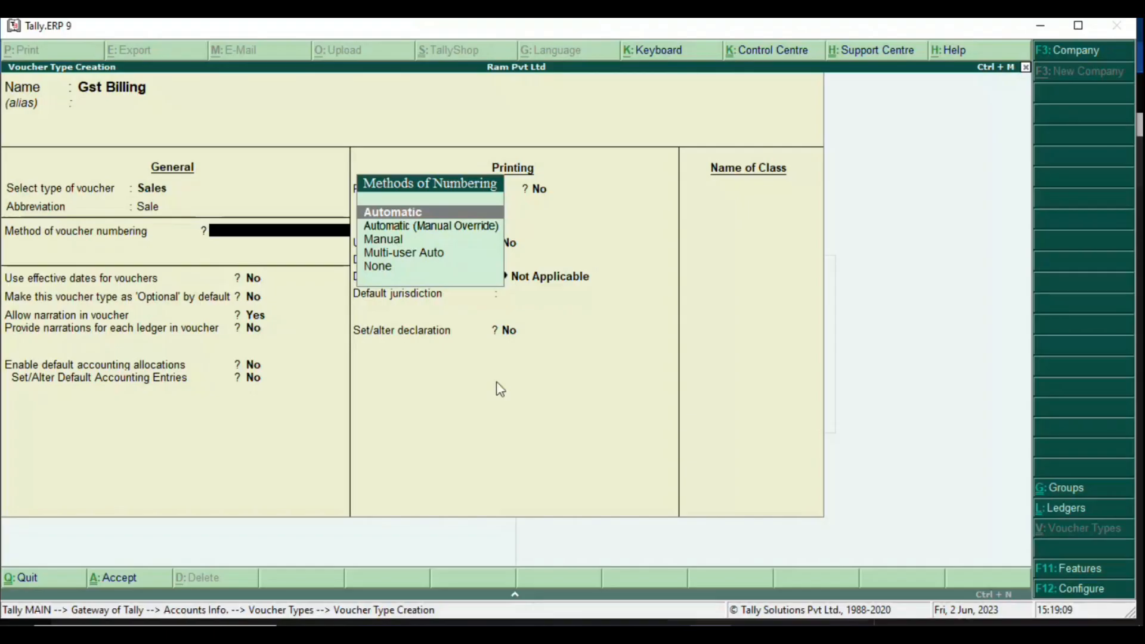
Step: Choose Automatic as the Gst Billing voucher numbering method, then bring the Teams meeting forward
{"action": "key", "text": "Return"}
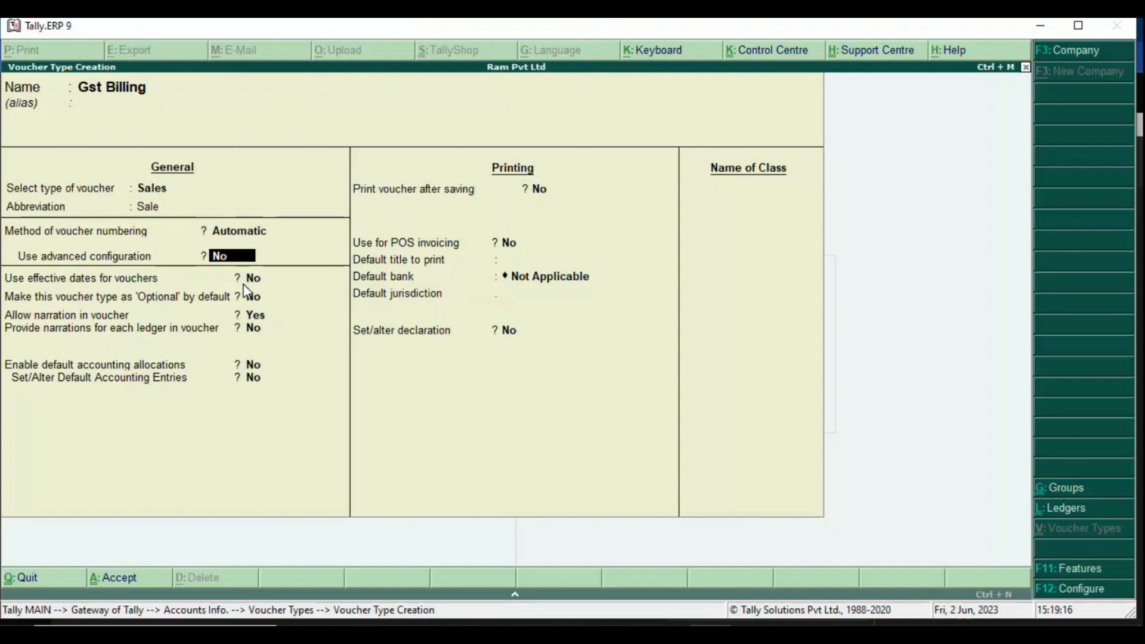
{"action": "key", "text": "BackSpace"}
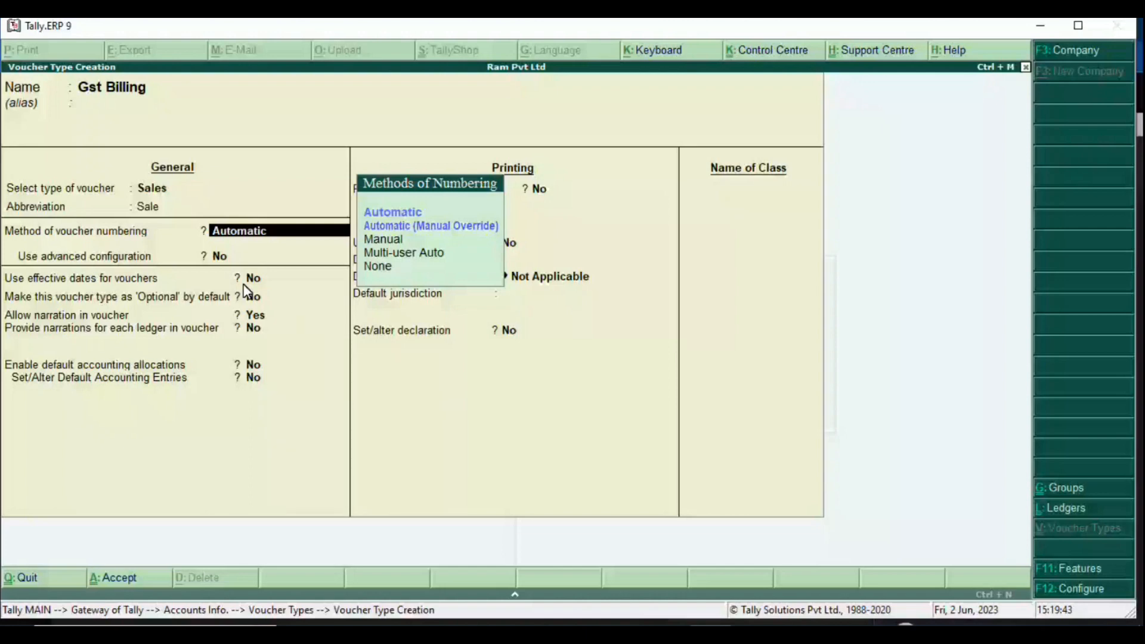
{"action": "left_click", "coordinate": [587, 631]}
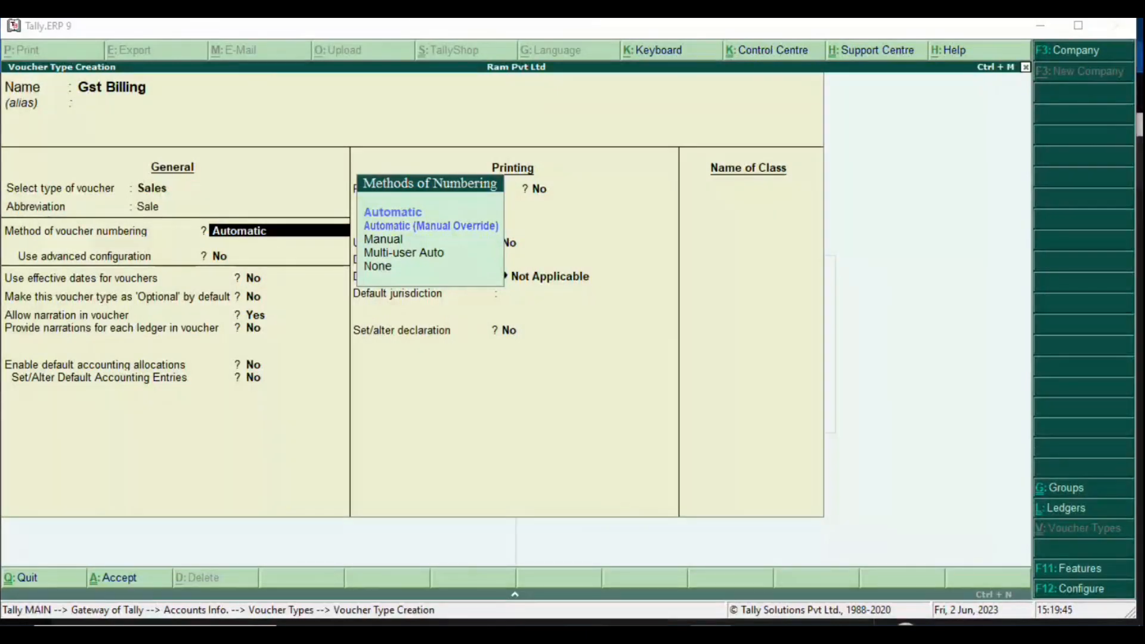
{"action": "scroll", "coordinate": [1022, 370], "scroll_direction": "up", "scroll_amount": 1}
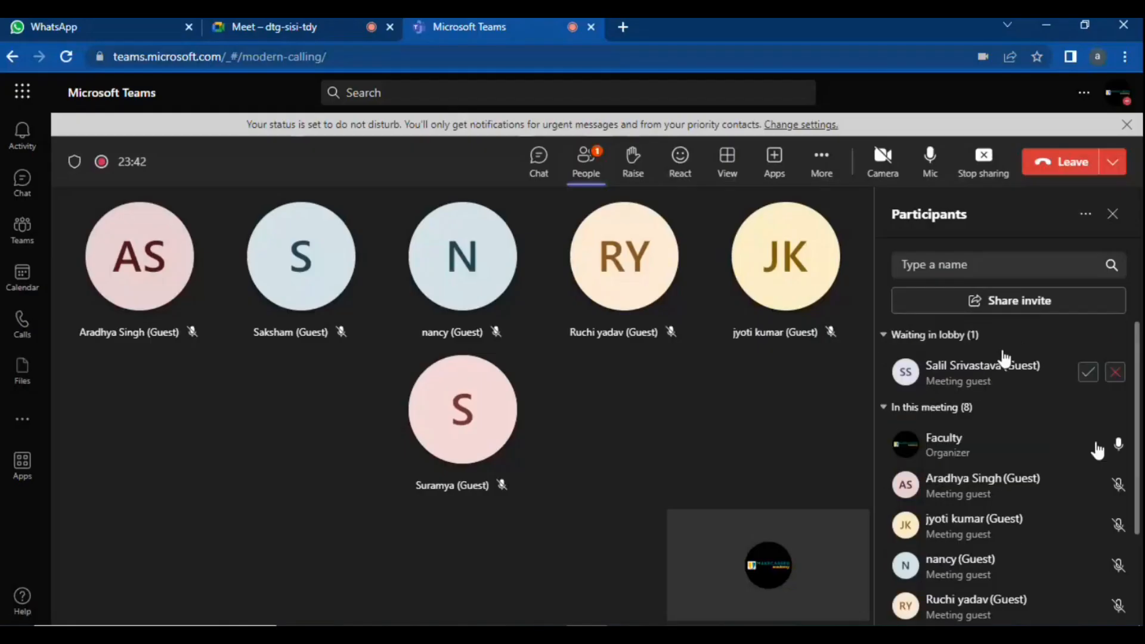
Step: Admit the lobby guest into the Teams meeting and return to Tally
{"action": "left_click", "coordinate": [1094, 380]}
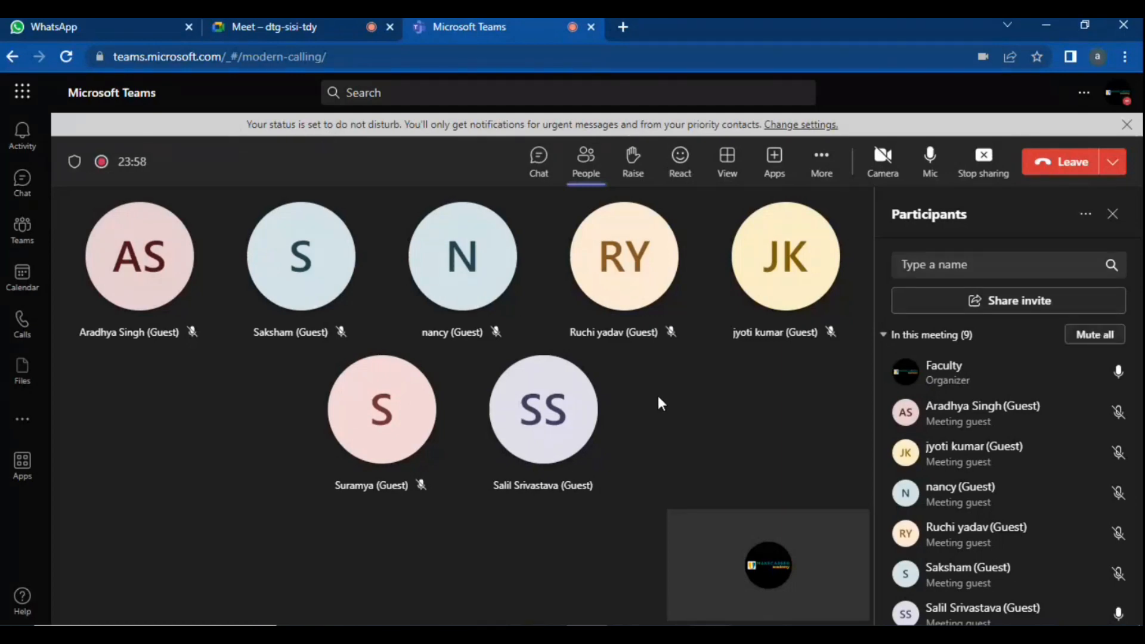
{"action": "mouse_move", "coordinate": [710, 634]}
{"action": "key", "text": "alt+Tab"}
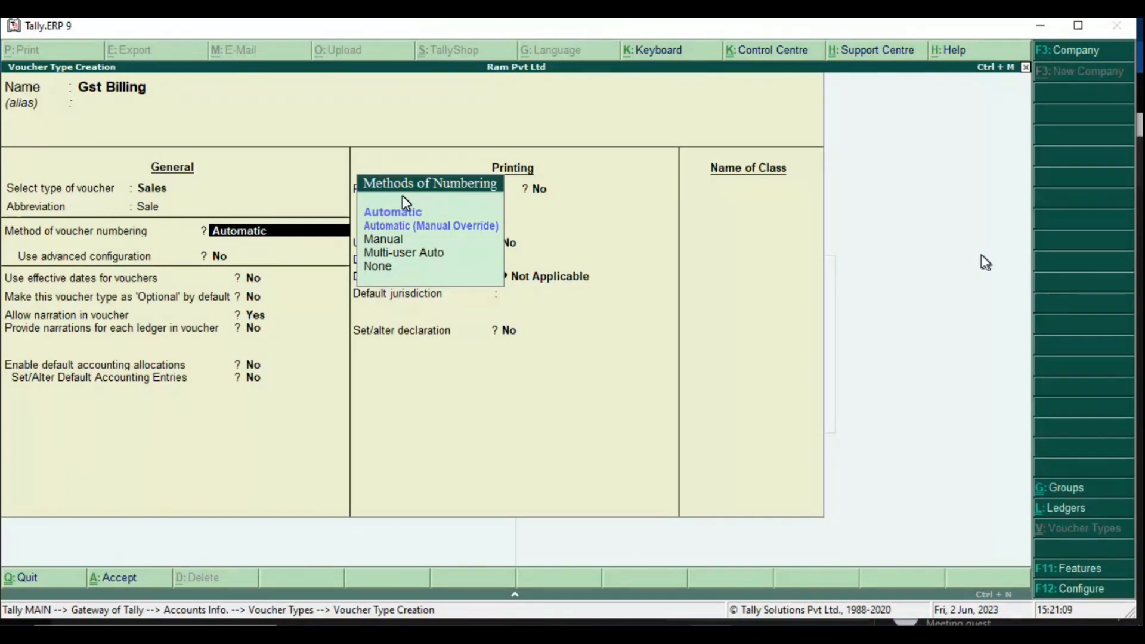
Step: Accept Automatic numbering and turn on Use advanced configuration with 'y'
{"action": "key", "text": "Return"}
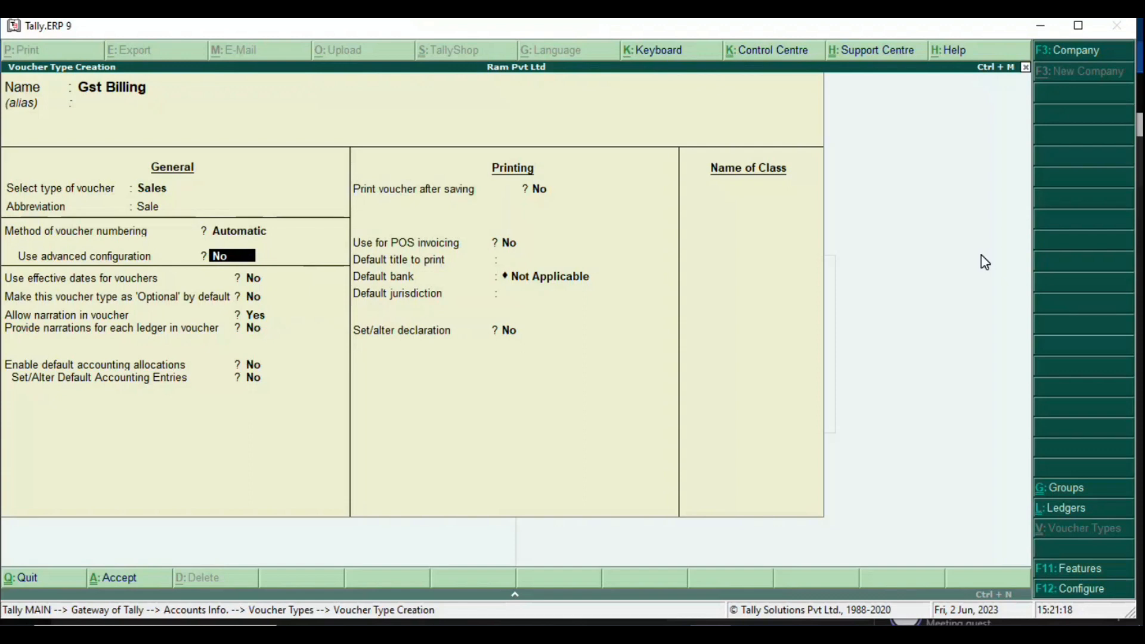
{"action": "type", "text": "yes"}
{"action": "key", "text": "Return"}
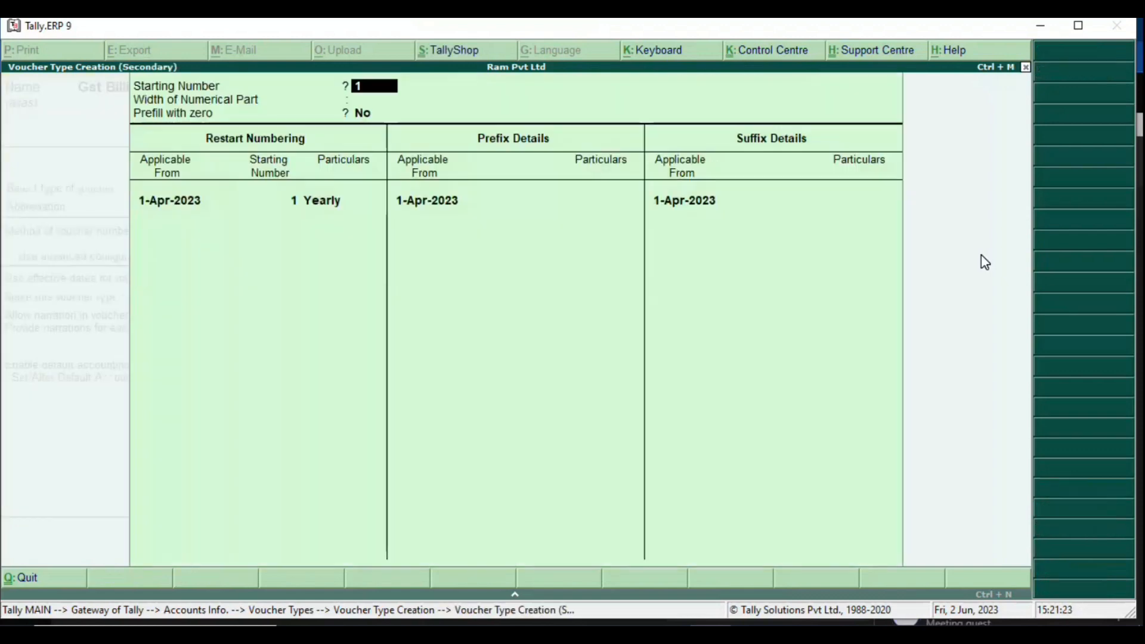
{"action": "key", "text": "alt+Tab"}
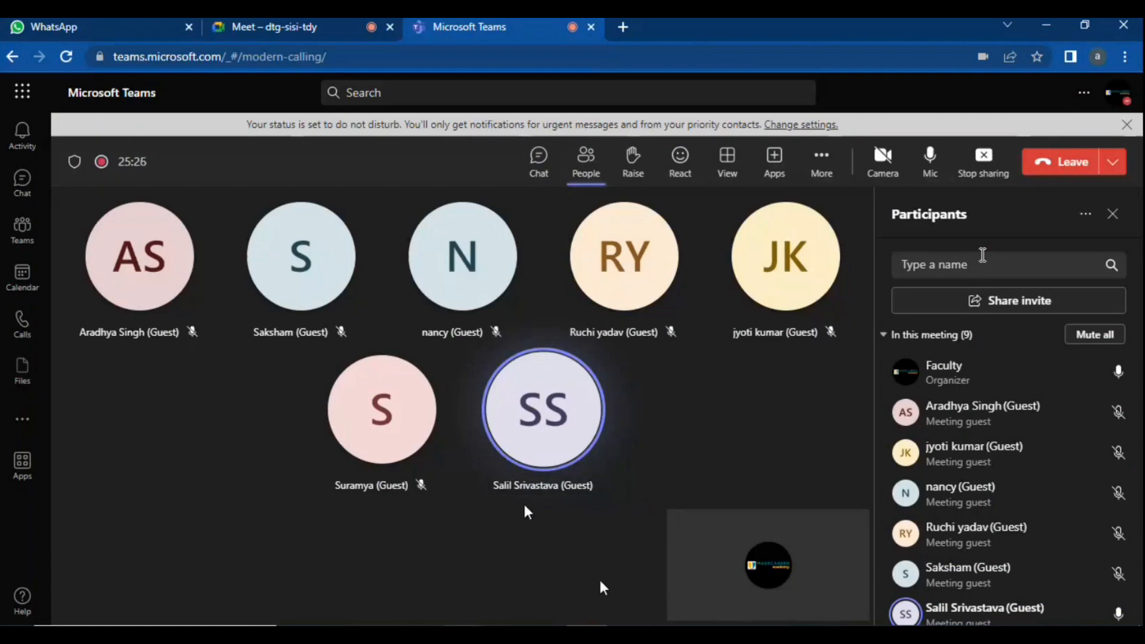
Step: Begin a new notes sub-bullet reading 'use advance' under the voucher numbering line
{"action": "left_click", "coordinate": [506, 632]}
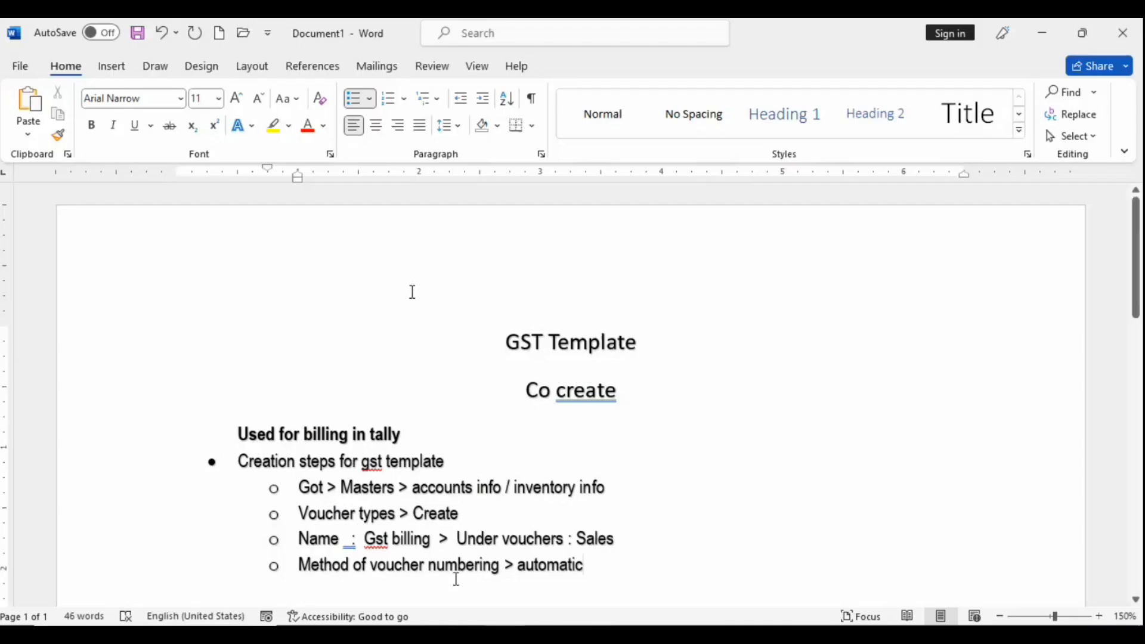
{"action": "key", "text": "Return"}
{"action": "type", "text": "use "}
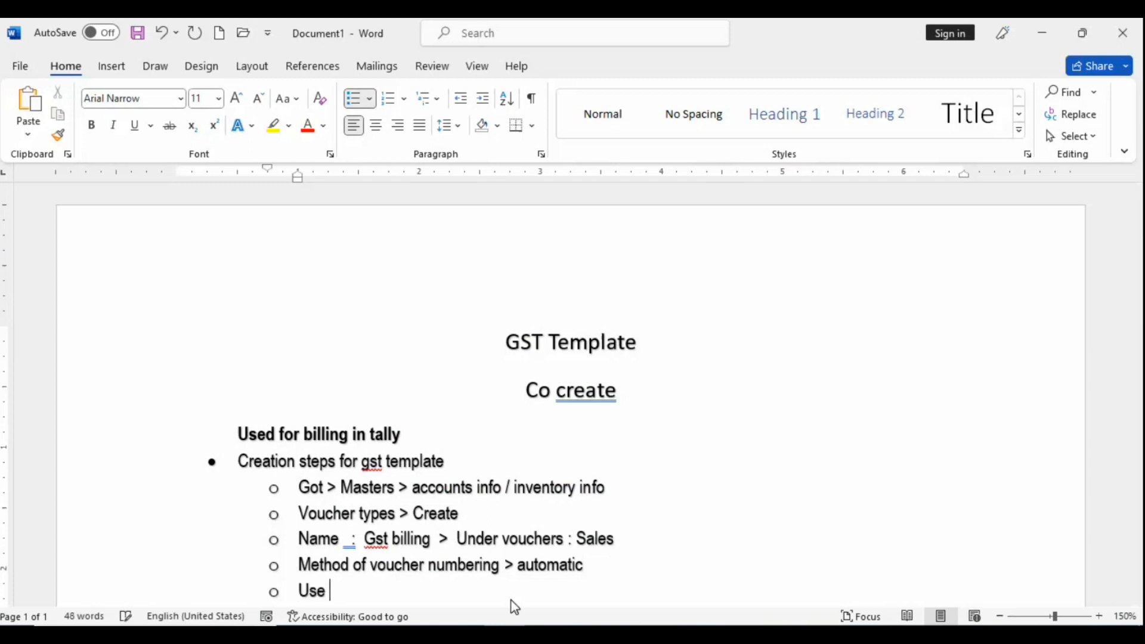
{"action": "type", "text": "advance"}
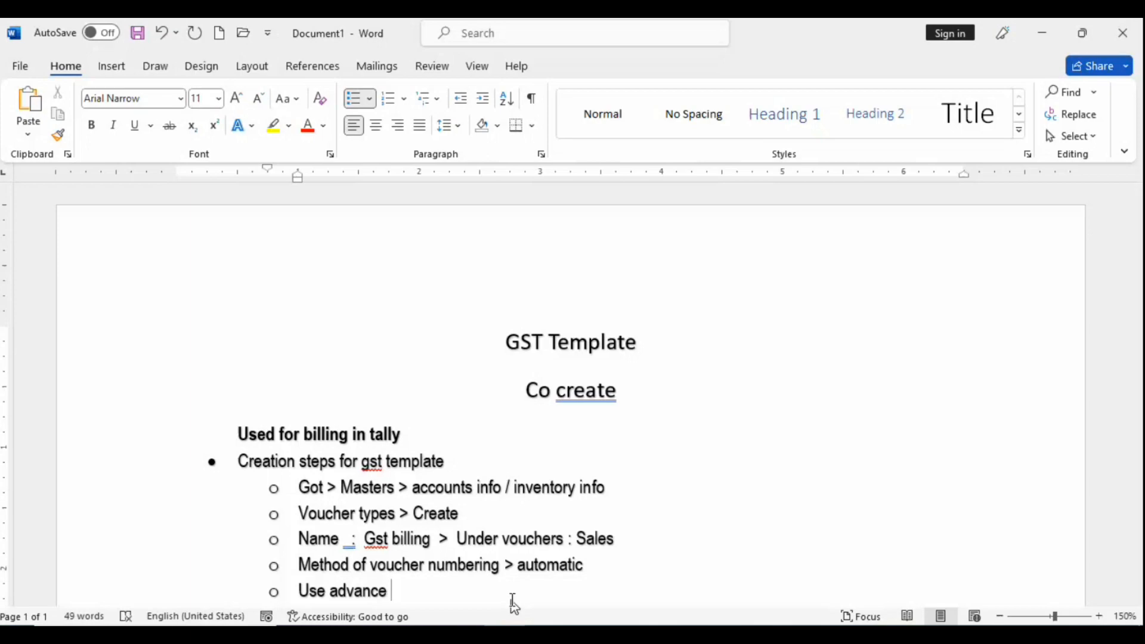
{"action": "key", "text": "alt+Tab"}
{"action": "right_click", "coordinate": [640, 439]}
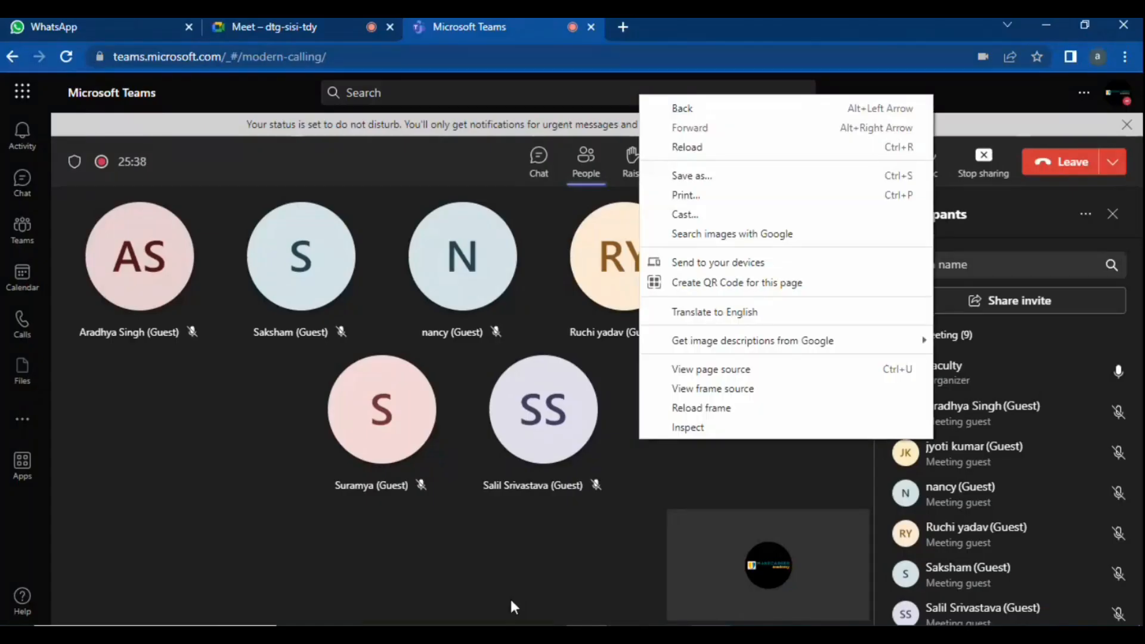
{"action": "key", "text": "alt+Tab"}
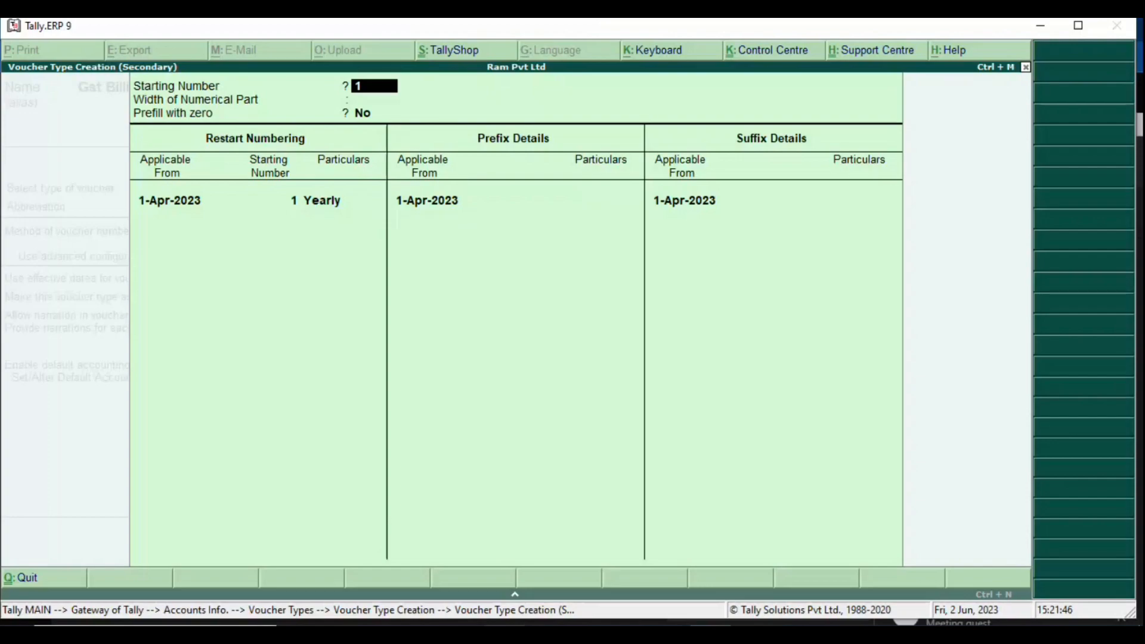
{"action": "left_click", "coordinate": [505, 634]}
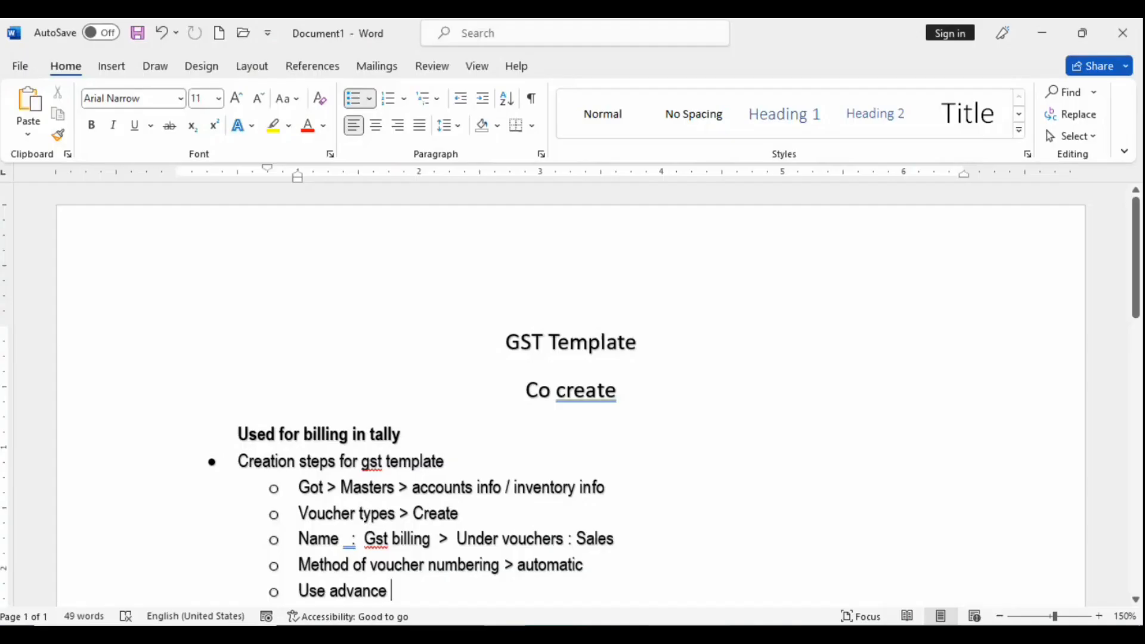
{"action": "key", "text": "alt+Tab"}
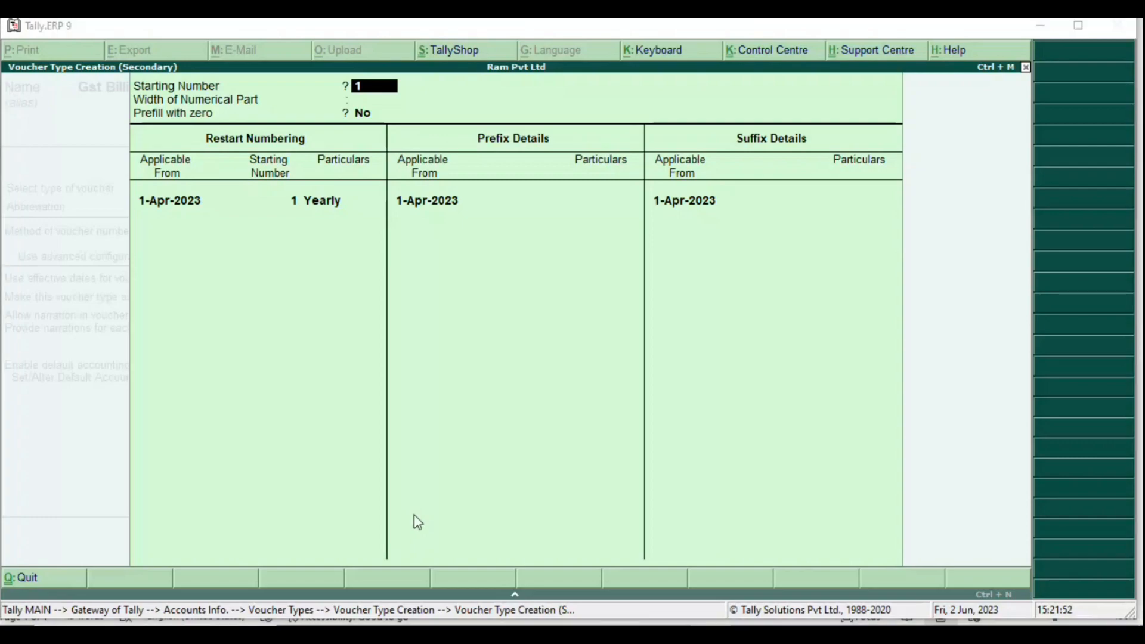
{"action": "key", "text": "alt+Tab"}
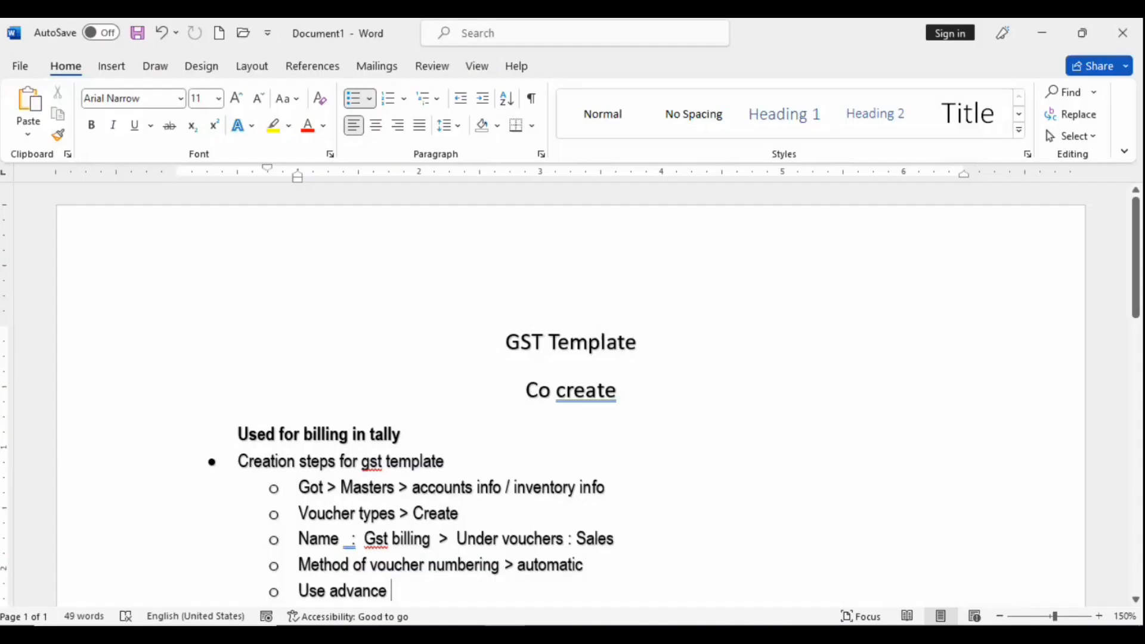
Step: Undo the stray 'numbering' in the Voucher types line and complete the bullet as 'use advance settings >'
{"action": "left_click", "coordinate": [416, 515]}
{"action": "type", "text": "number"}
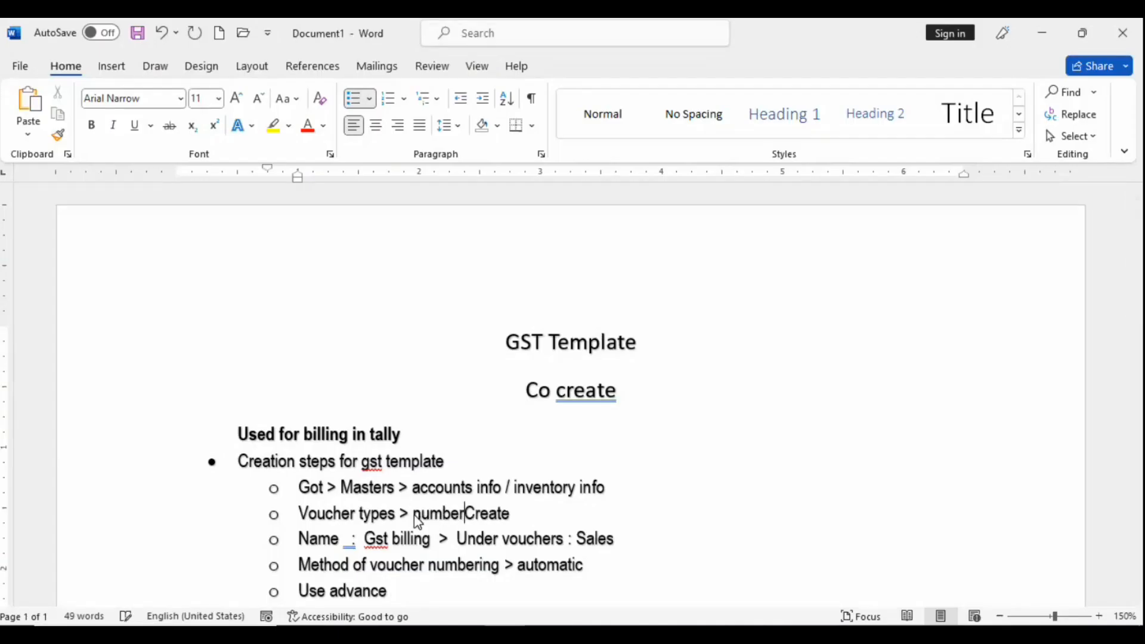
{"action": "type", "text": "ing"}
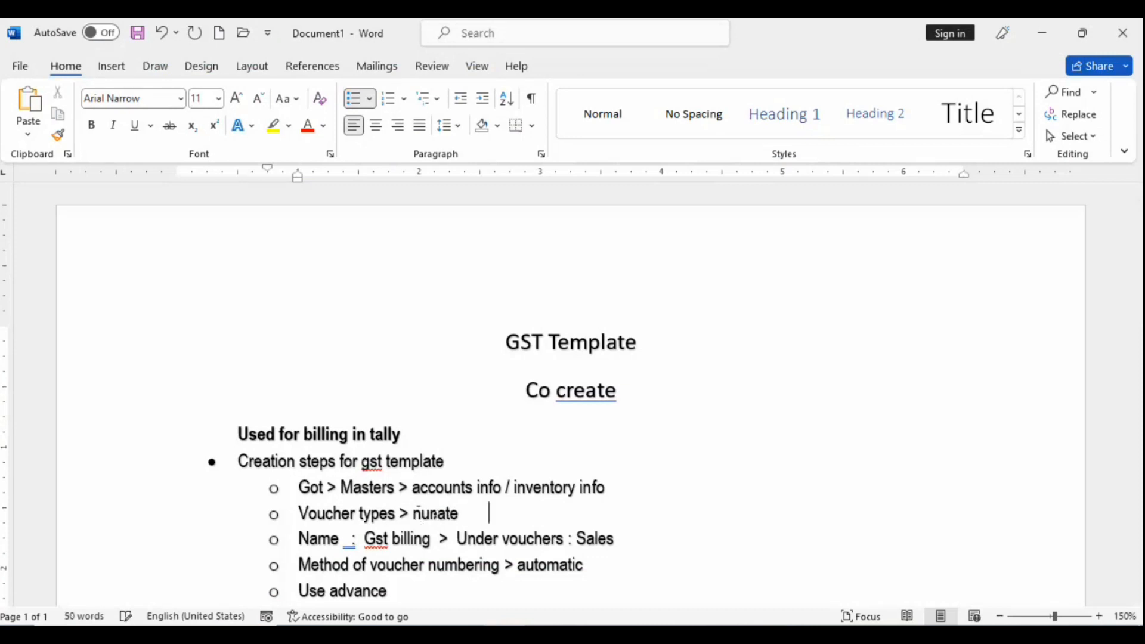
{"action": "key", "text": "ctrl+z"}
{"action": "left_click", "coordinate": [511, 594]}
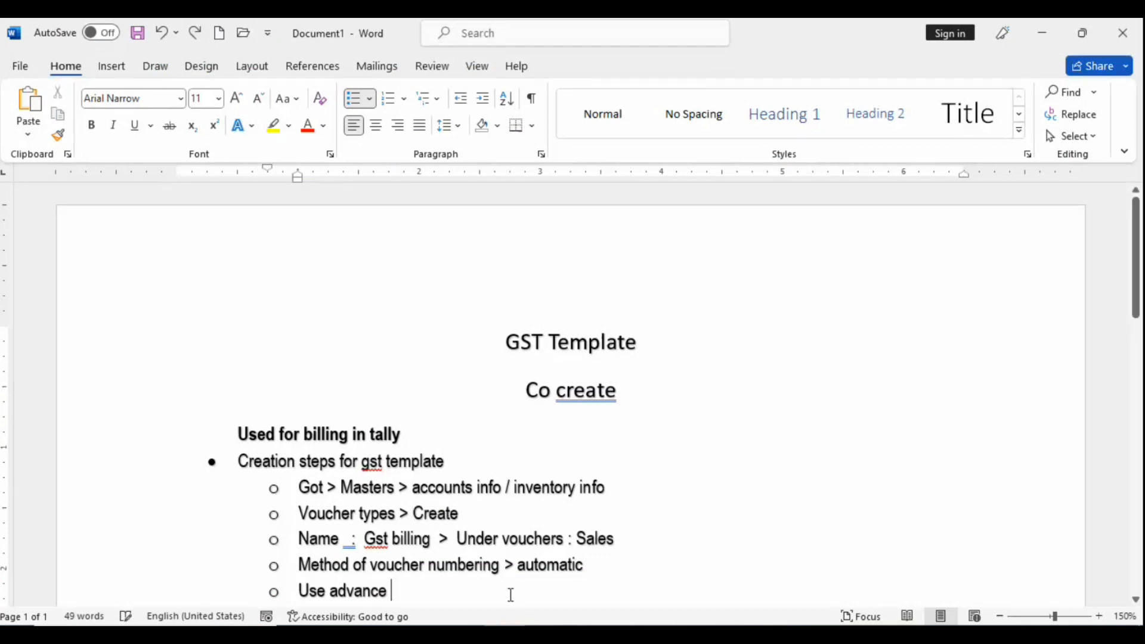
{"action": "type", "text": "setti"}
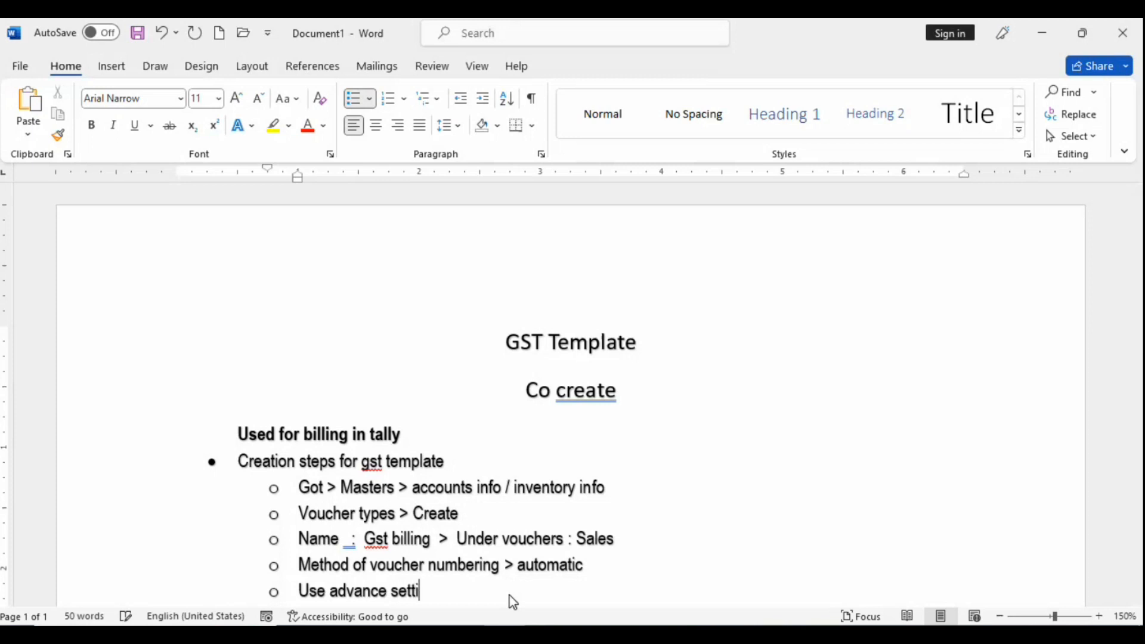
{"action": "type", "text": "ngs >"}
Step: Set Starting Number to 1 and Width of Numerical Part to 4 in advanced numbering
{"action": "key", "text": "alt+Tab"}
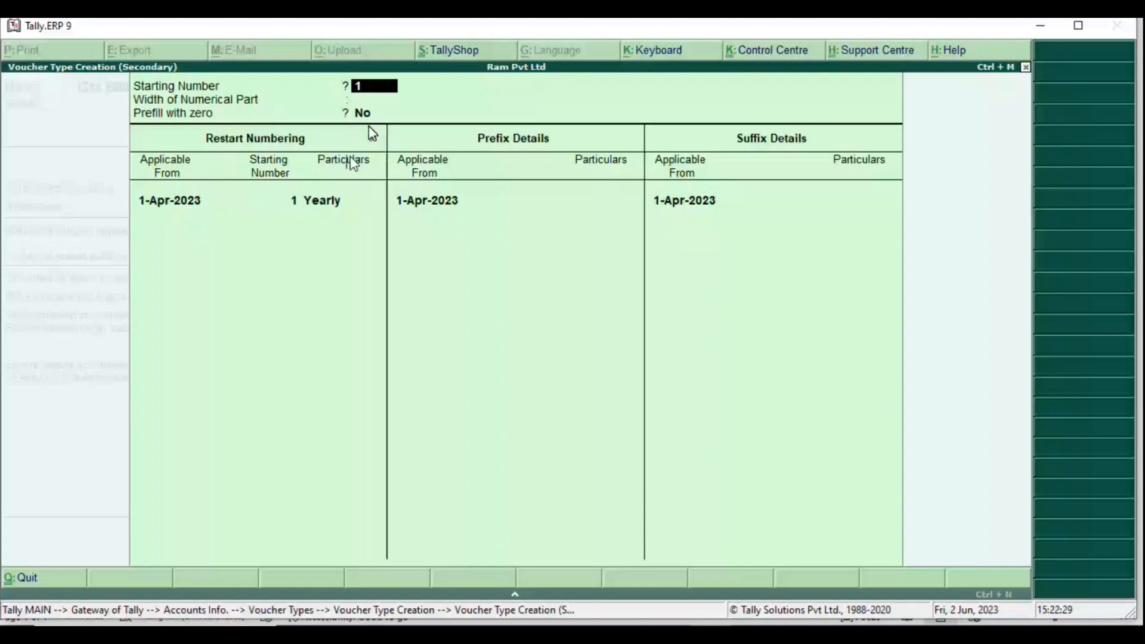
{"action": "type", "text": "4"}
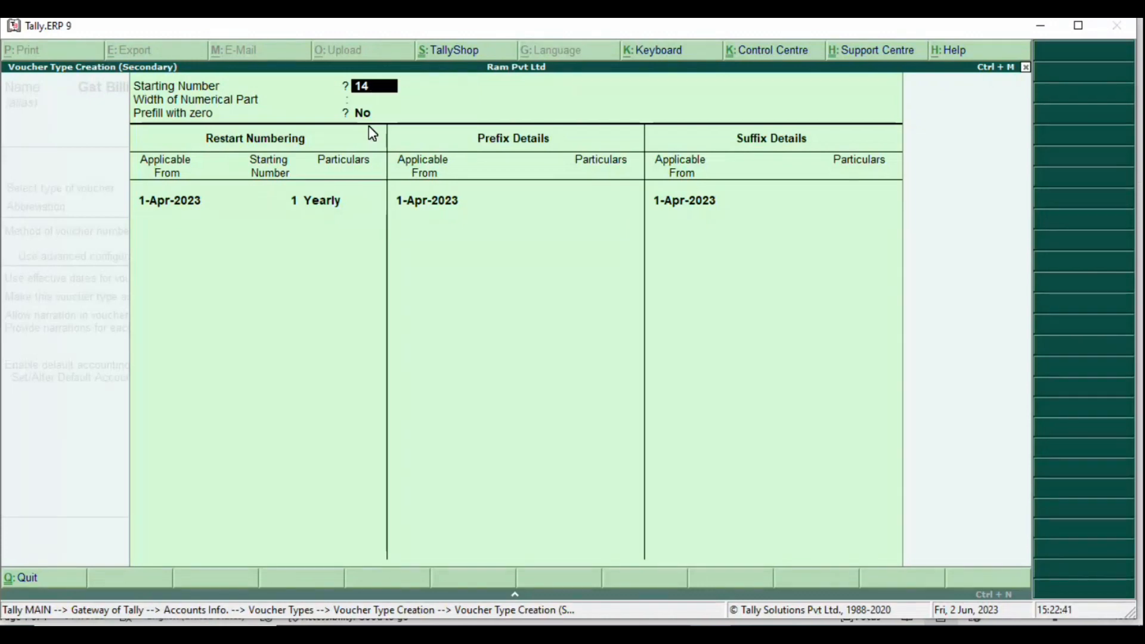
{"action": "key", "text": "BackSpace"}
{"action": "type", "text": "1"}
{"action": "key", "text": "BackSpace"}
{"action": "key", "text": "BackSpace"}
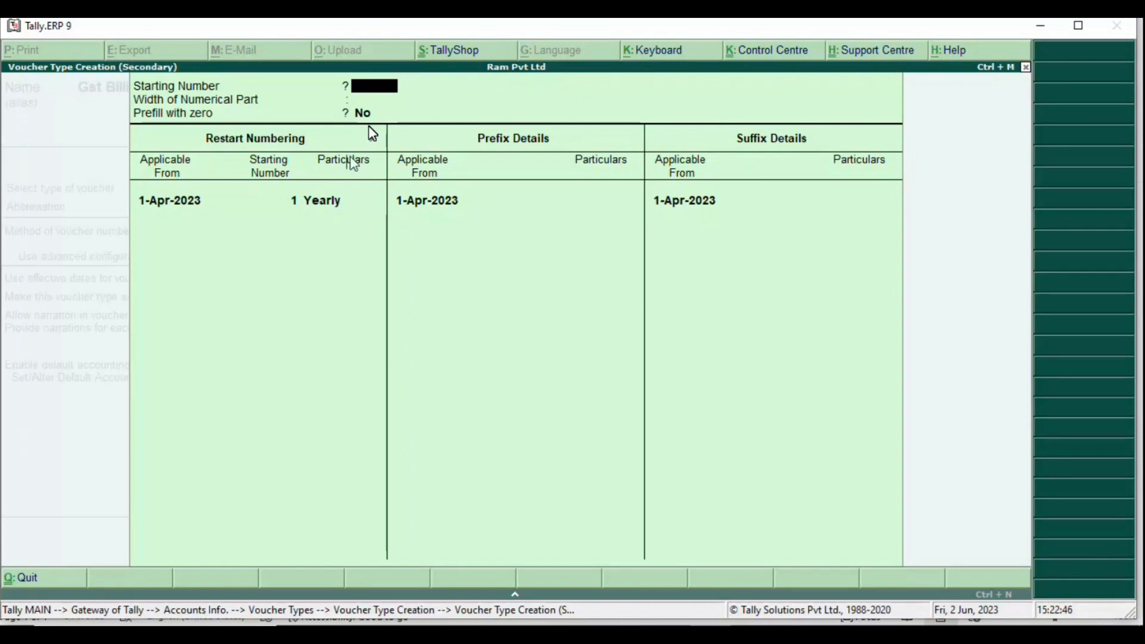
{"action": "type", "text": "1"}
{"action": "key", "text": "Return"}
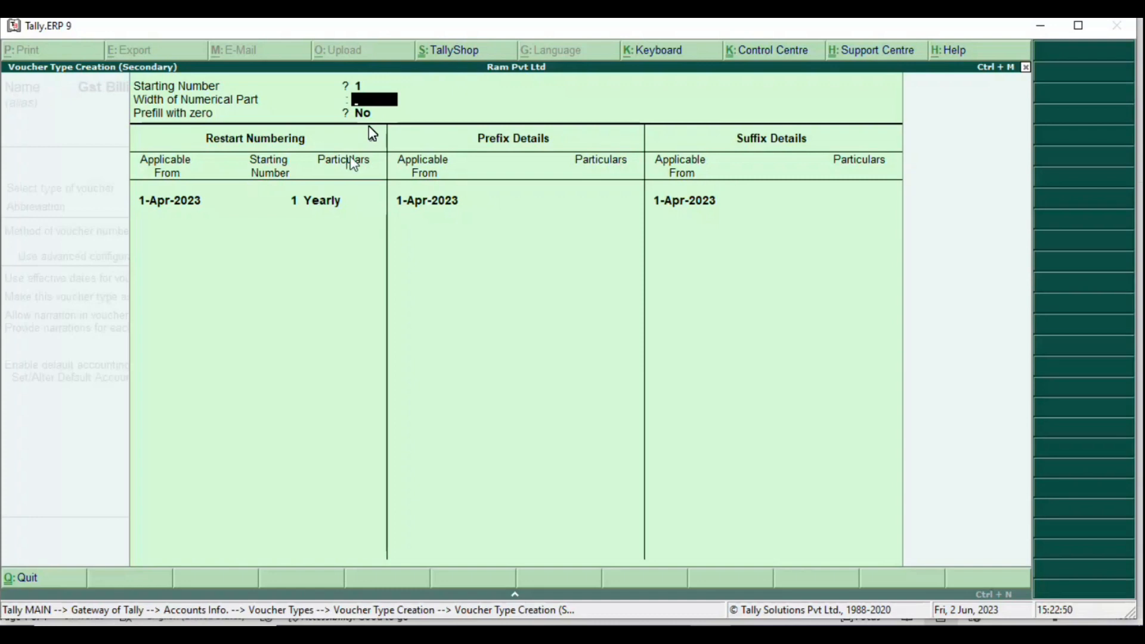
{"action": "type", "text": "4"}
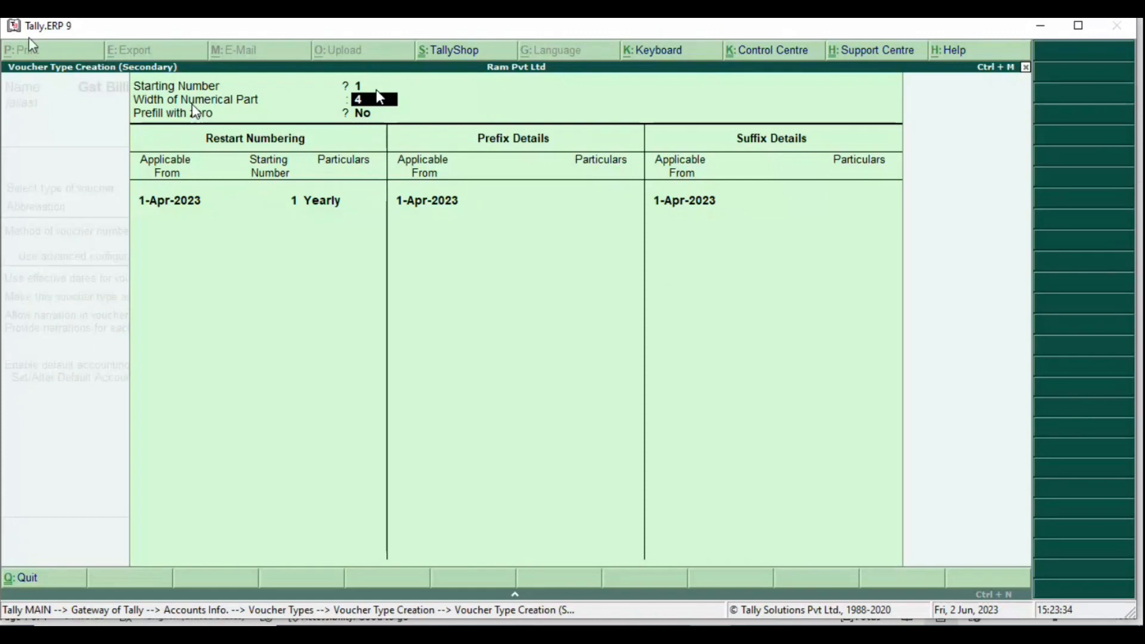
Step: Set Prefill with zero to Yes for the Gst Billing numbering
{"action": "key", "text": "Return"}
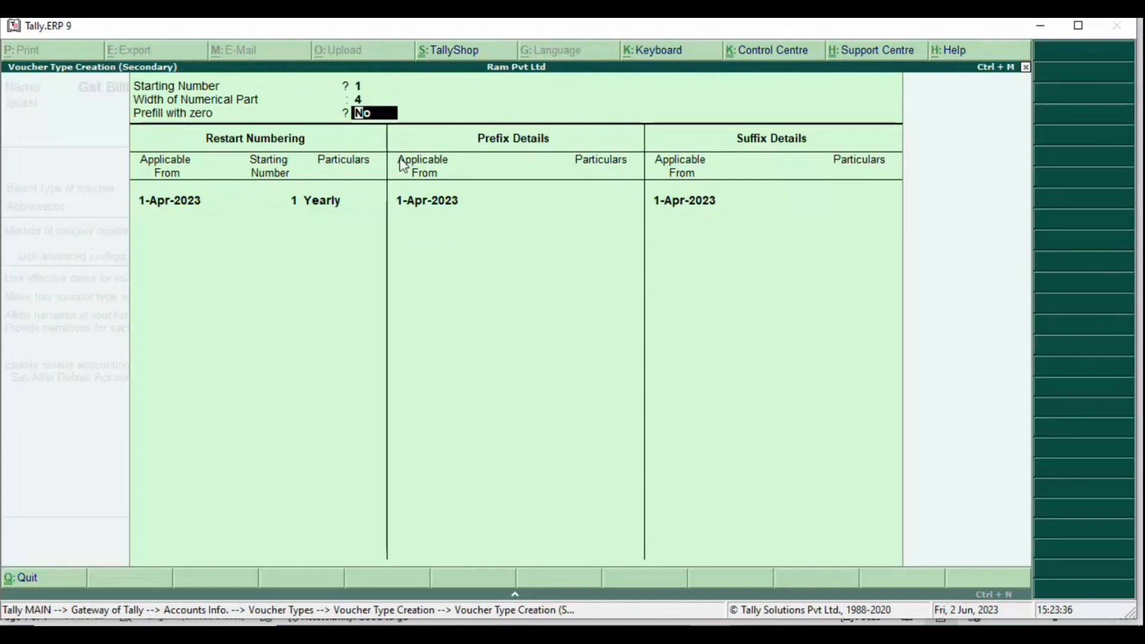
{"action": "type", "text": "yes"}
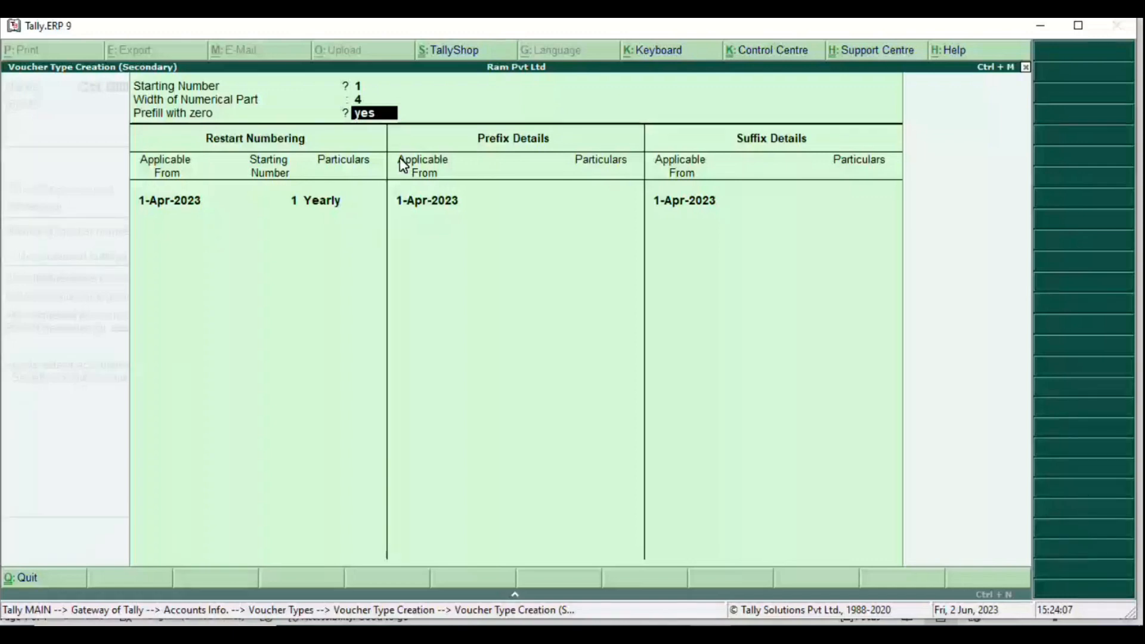
{"action": "key", "text": "Return"}
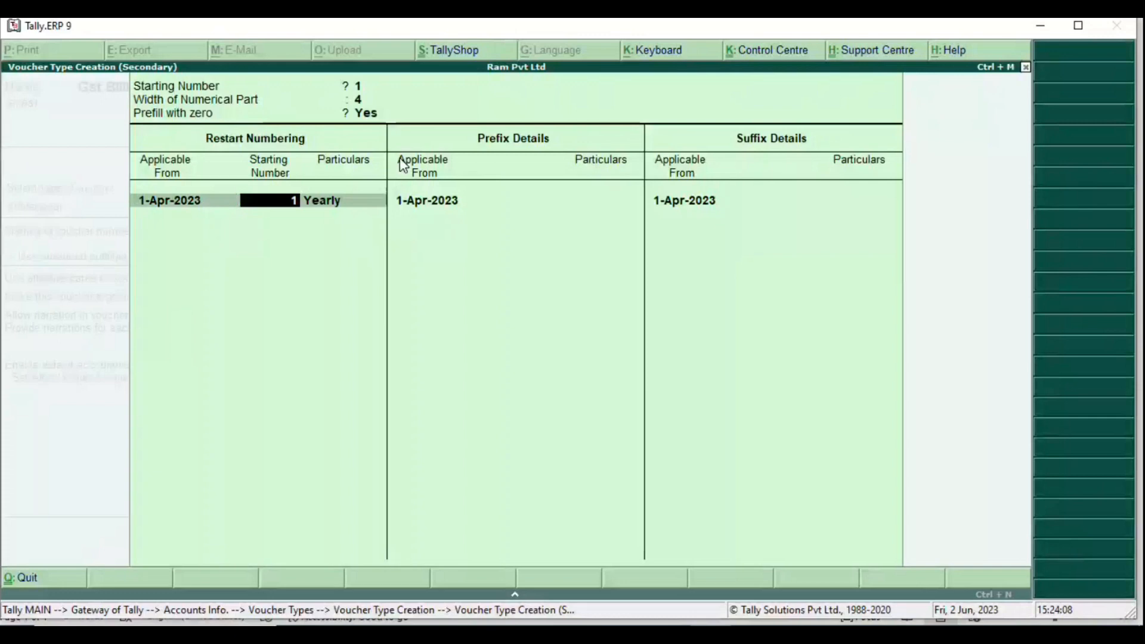
Step: Keep Yearly restart numbering from 1-Apr-2023 at 1 and move into Prefix Details
{"action": "key", "text": "Return"}
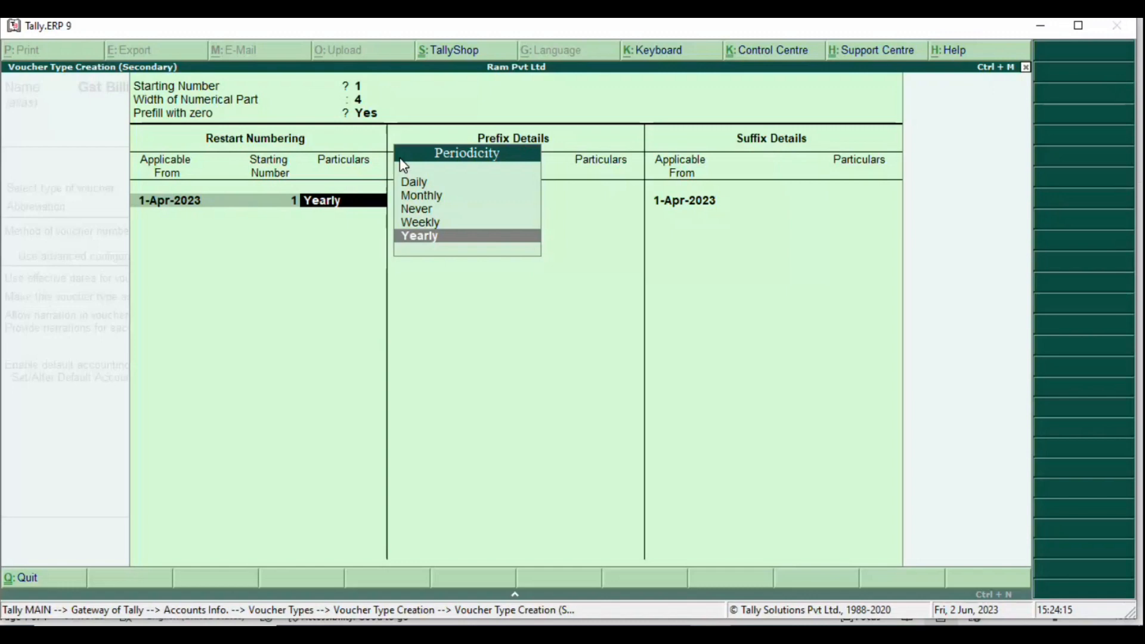
{"action": "key", "text": "Return"}
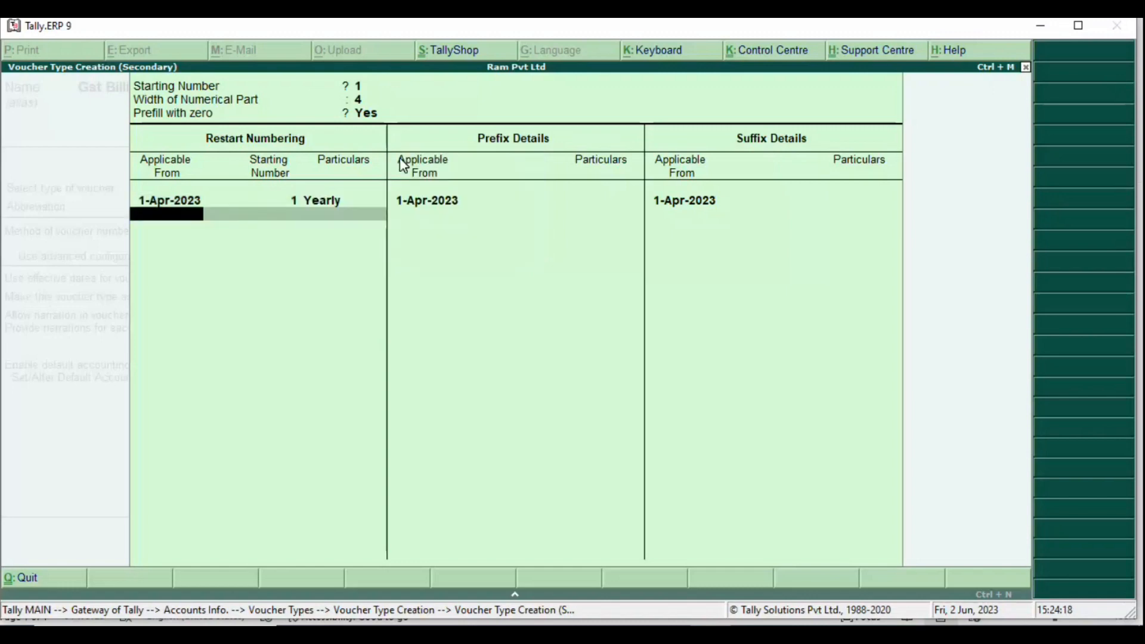
{"action": "key", "text": "BackSpace"}
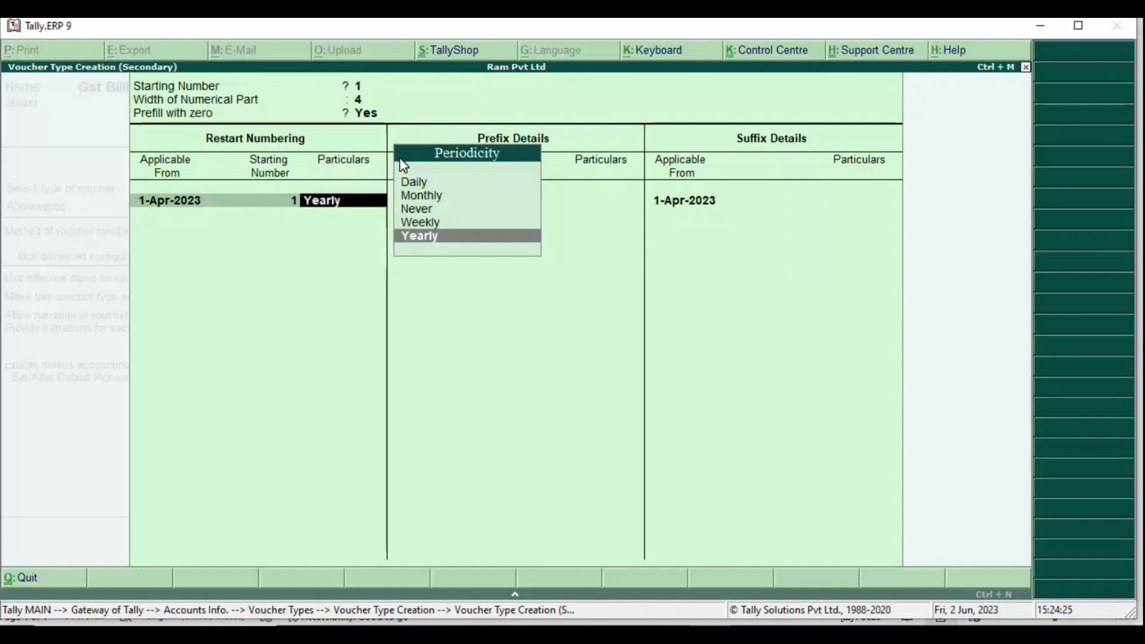
{"action": "key", "text": "Return"}
{"action": "key", "text": "Return"}
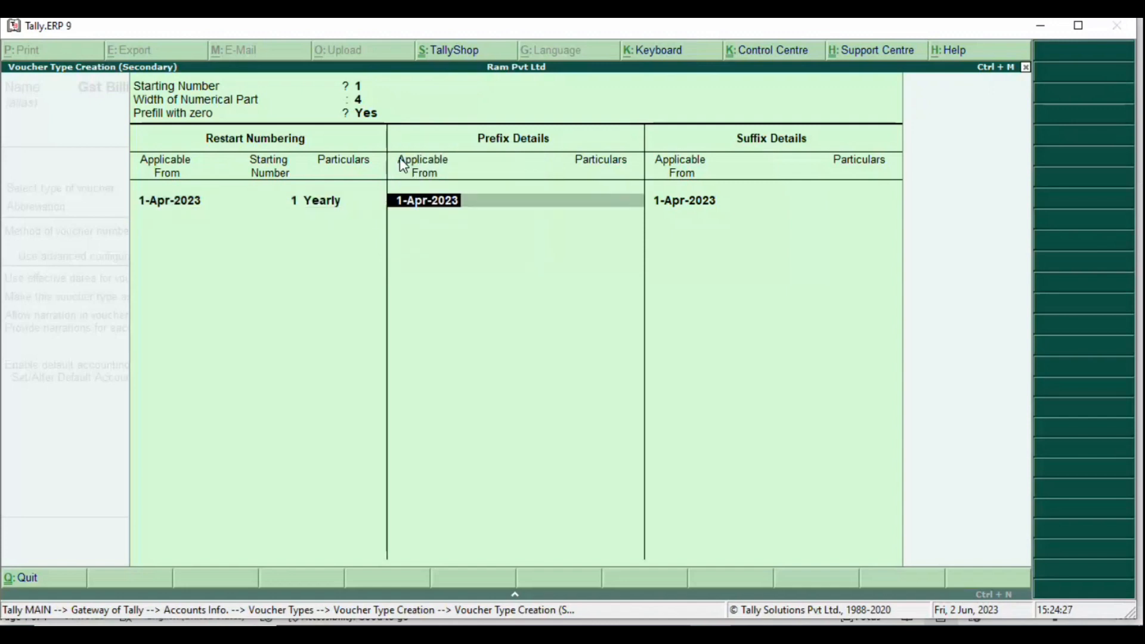
{"action": "key", "text": "Return"}
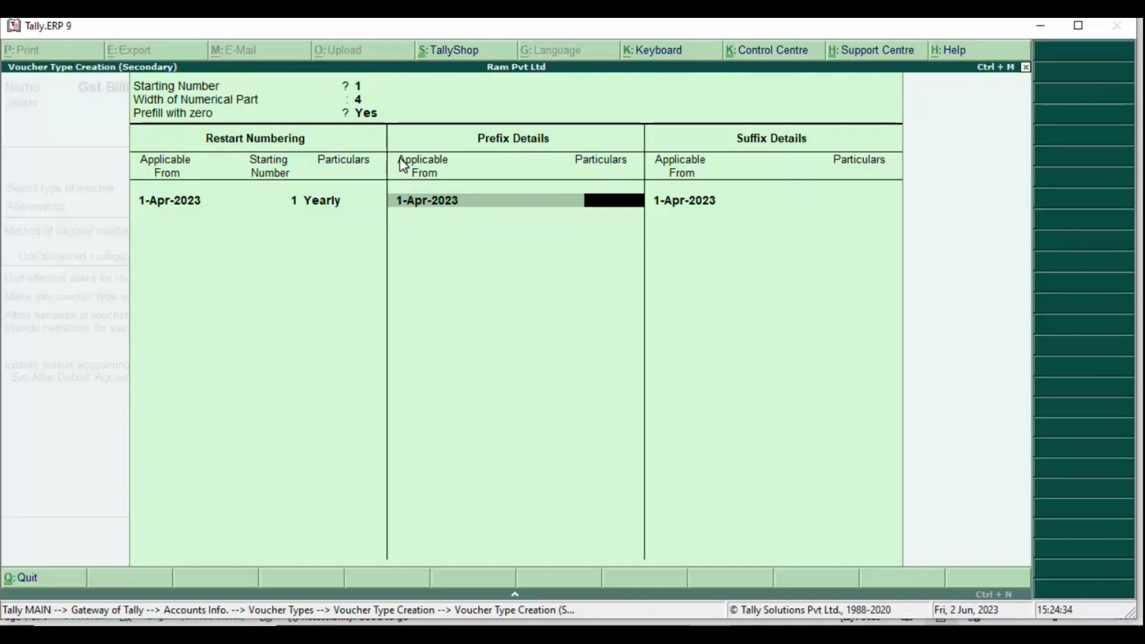
{"action": "key", "text": "alt+Tab"}
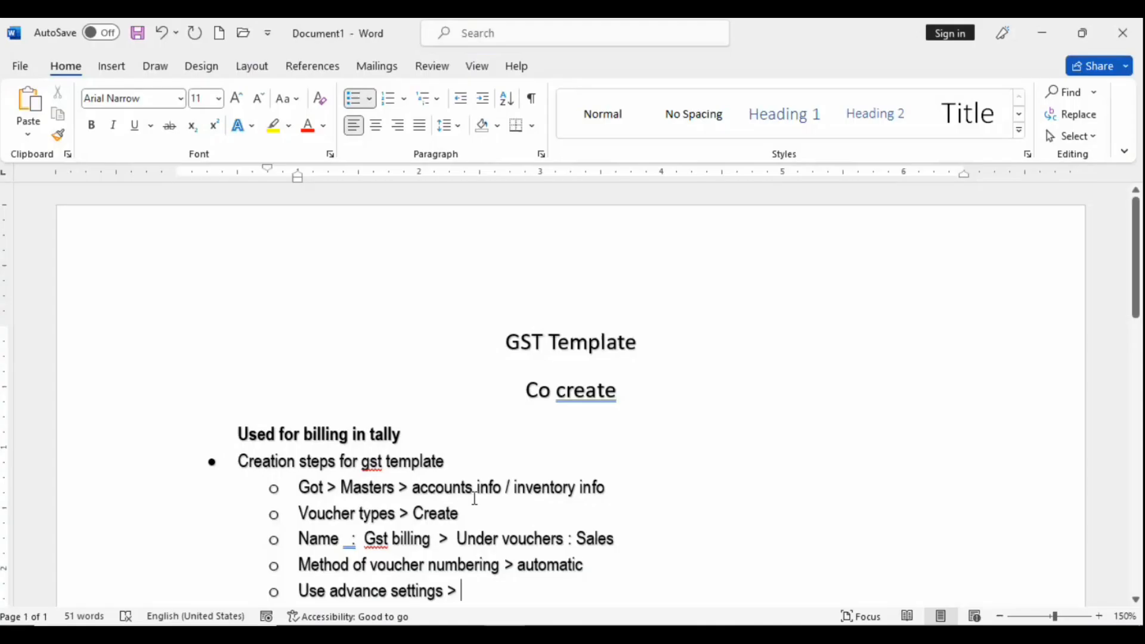
Step: Add an indented sub-bullet 'Starting num : 1' under 'Use advance settings >' in the notes
{"action": "key", "text": "Return"}
{"action": "key", "text": "alt+Tab"}
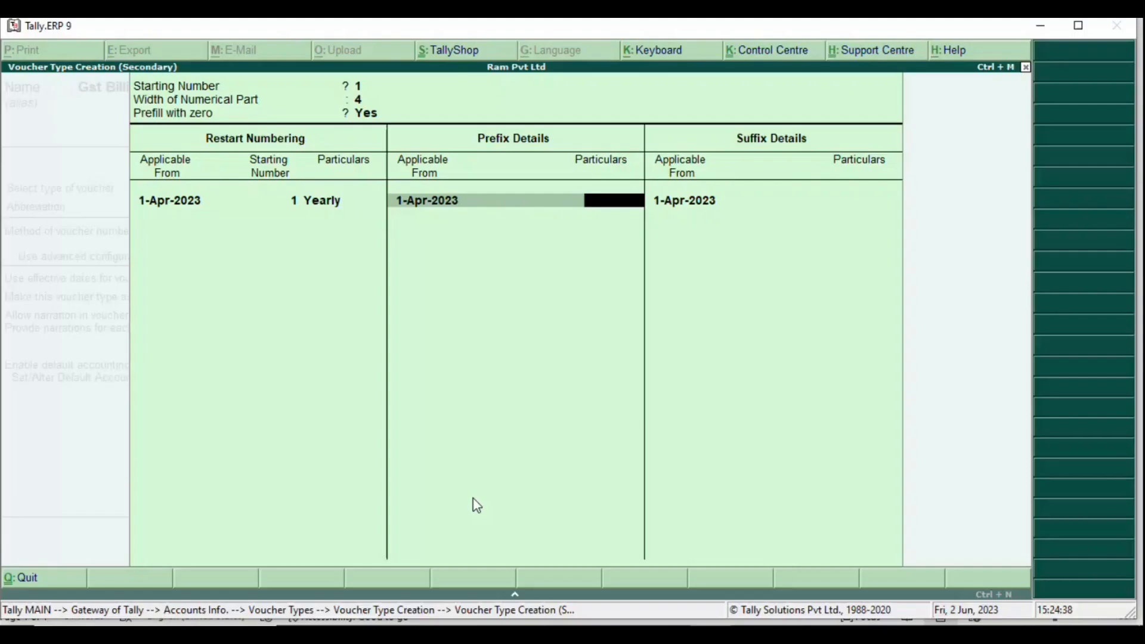
{"action": "key", "text": "alt+Tab"}
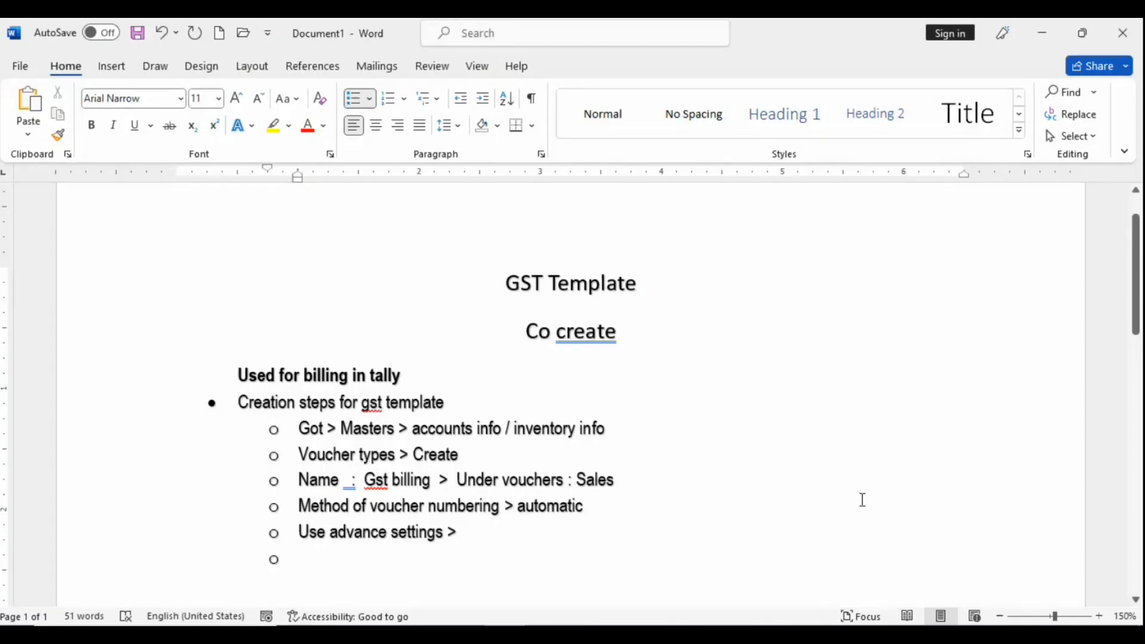
{"action": "key", "text": "Tab"}
{"action": "type", "text": "se"}
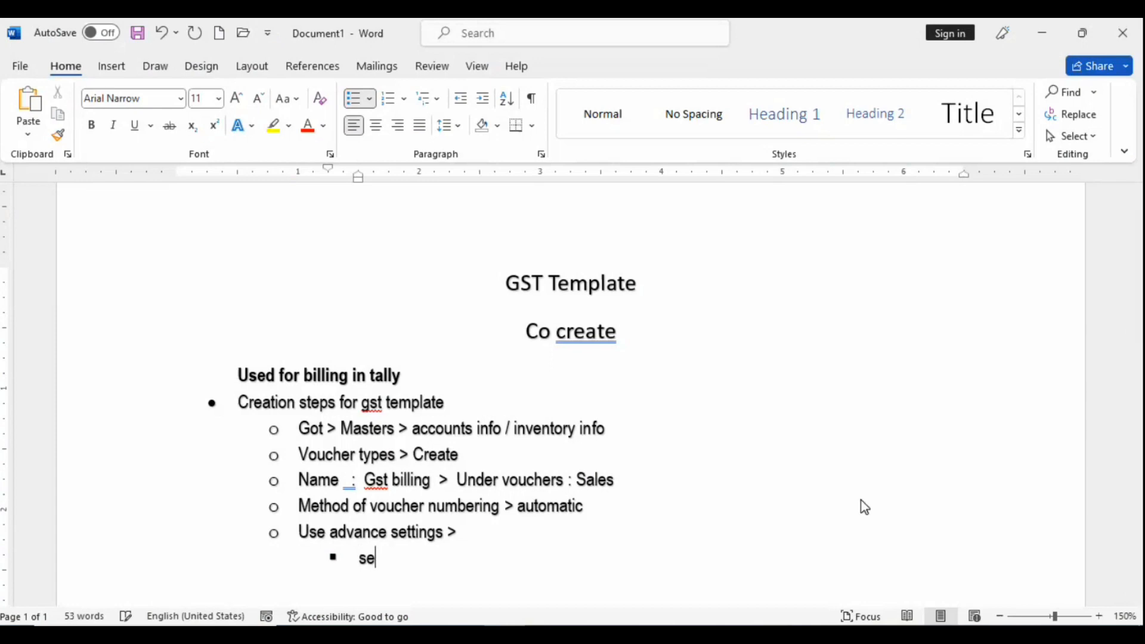
{"action": "type", "text": "tting"}
{"action": "key", "text": "alt+Tab"}
{"action": "key", "text": "alt+Tab"}
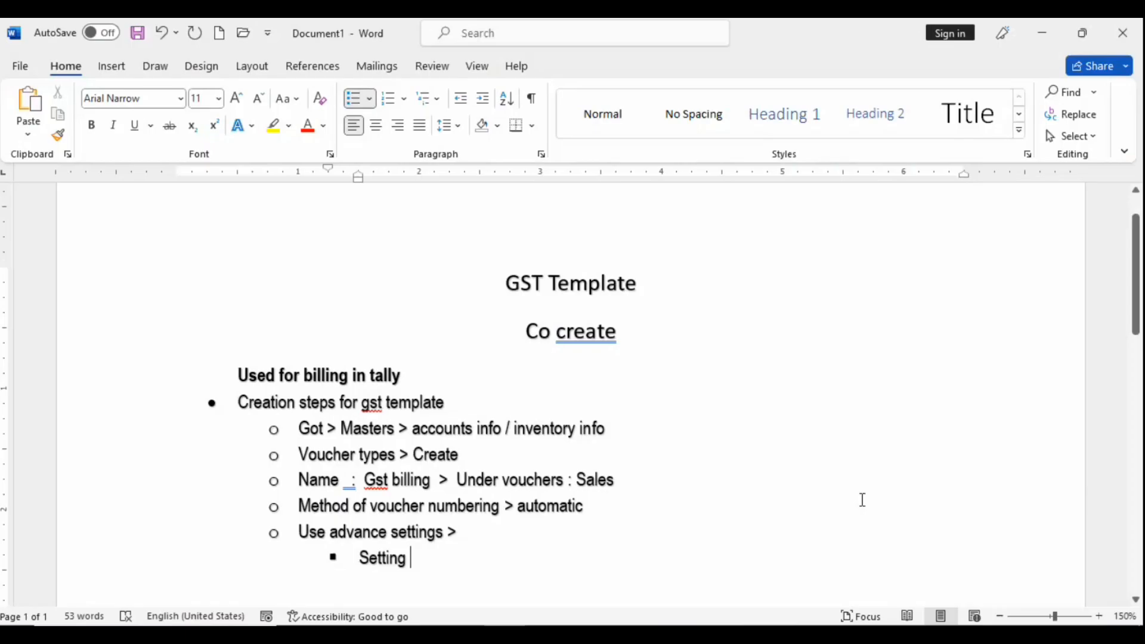
{"action": "key", "text": "BackSpace"}
{"action": "key", "text": "BackSpace"}
{"action": "key", "text": "BackSpace"}
{"action": "key", "text": "BackSpace"}
{"action": "key", "text": "BackSpace"}
{"action": "key", "text": "BackSpace"}
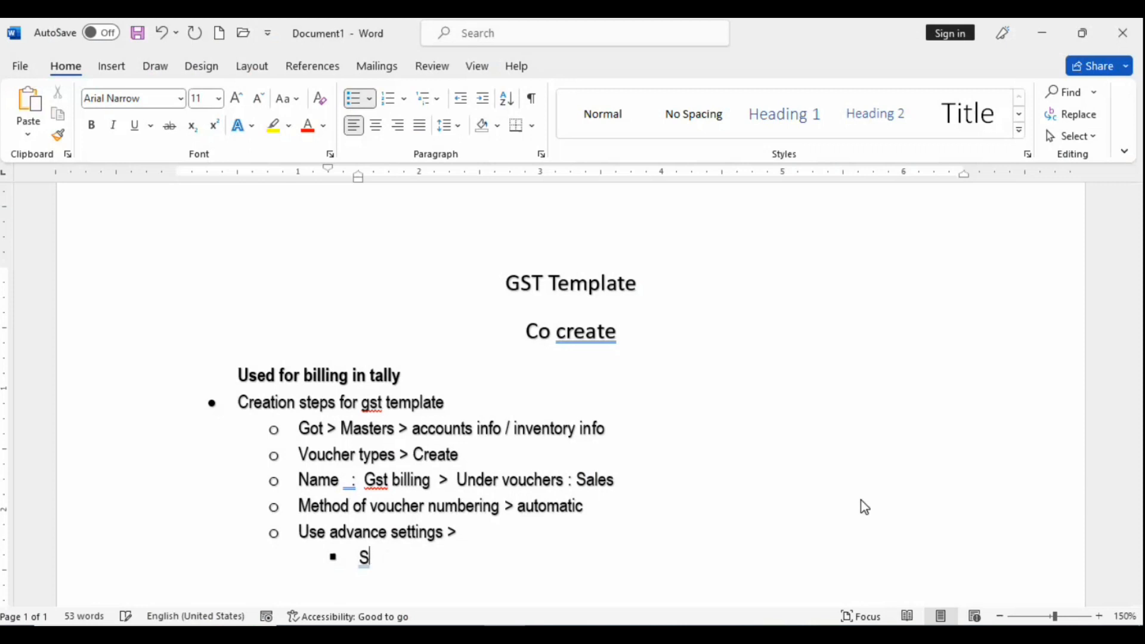
{"action": "type", "text": "tarting num : "}
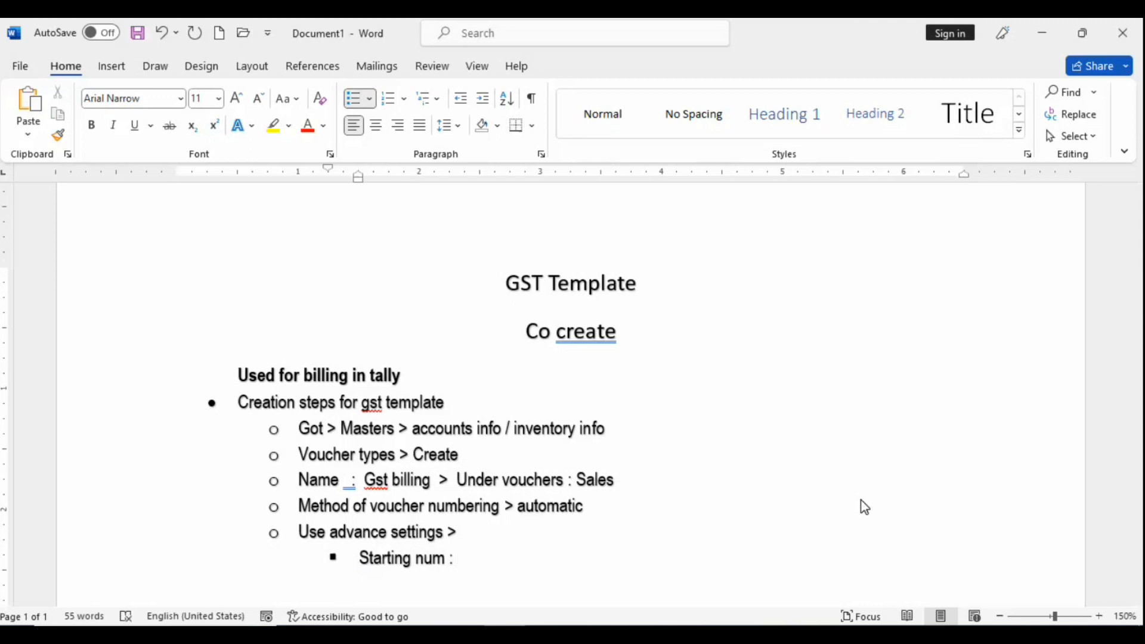
{"action": "type", "text": "1 or"}
Step: Tidy the starting-number note, start a sub-bullet, and check Tally's numerical width setting
{"action": "key", "text": "BackSpace"}
{"action": "key", "text": "BackSpace"}
{"action": "key", "text": "BackSpace"}
{"action": "key", "text": "Return"}
{"action": "key", "text": "alt+Tab"}
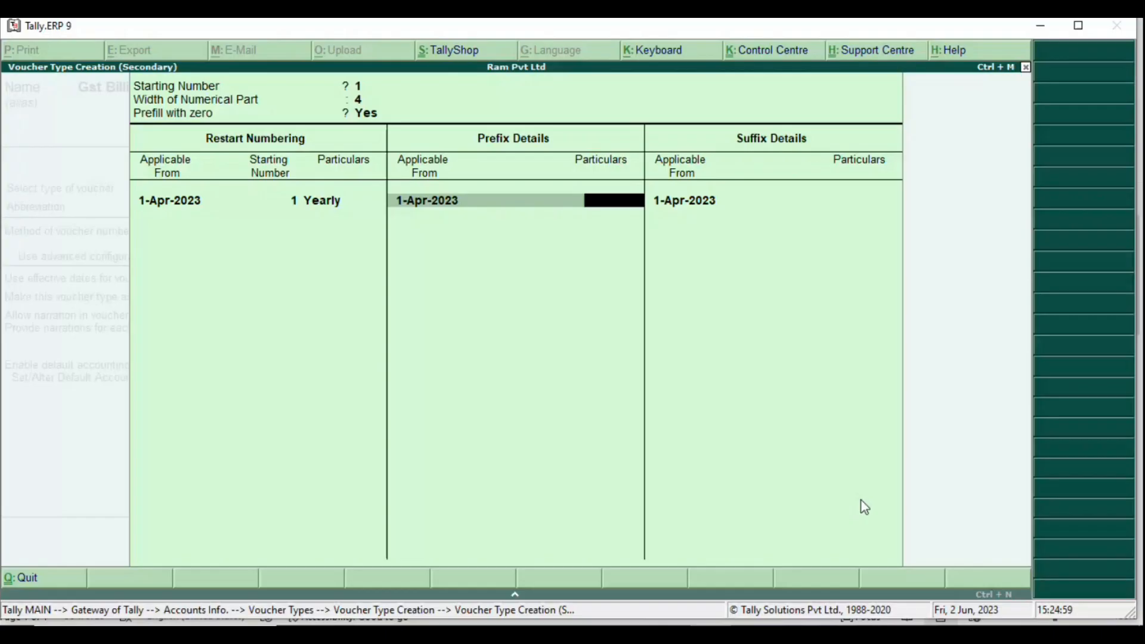
{"action": "key", "text": "alt+Tab"}
Step: Write the note 'Width of numerical part : 4 (10000-1)' and begin a new bullet
{"action": "type", "text": "wid"}
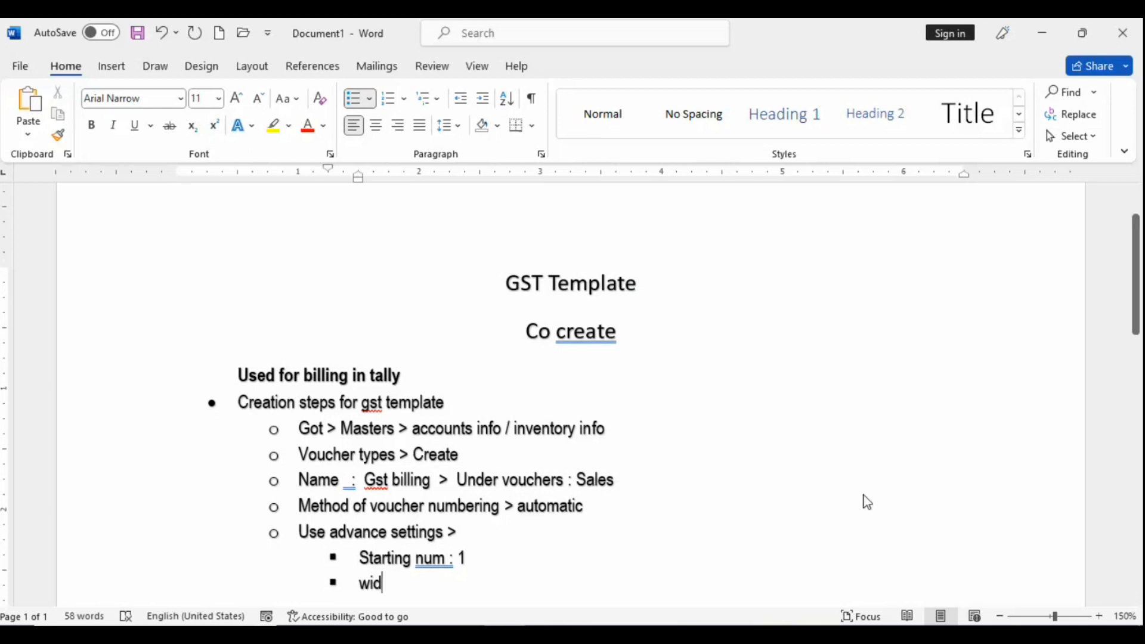
{"action": "type", "text": "th of n"}
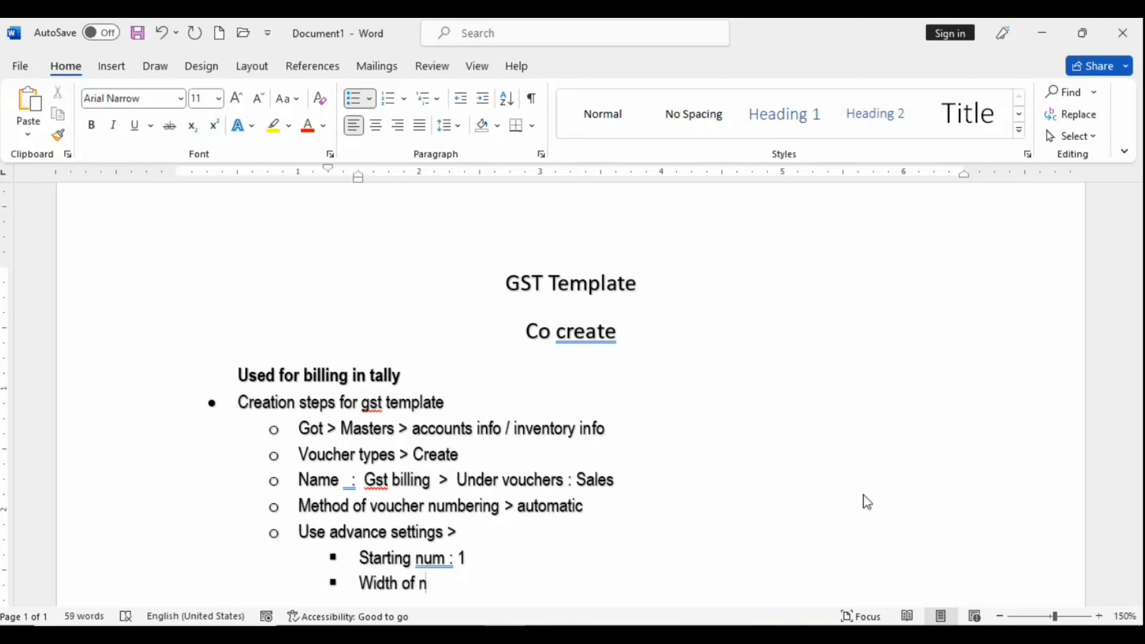
{"action": "type", "text": "umerival"}
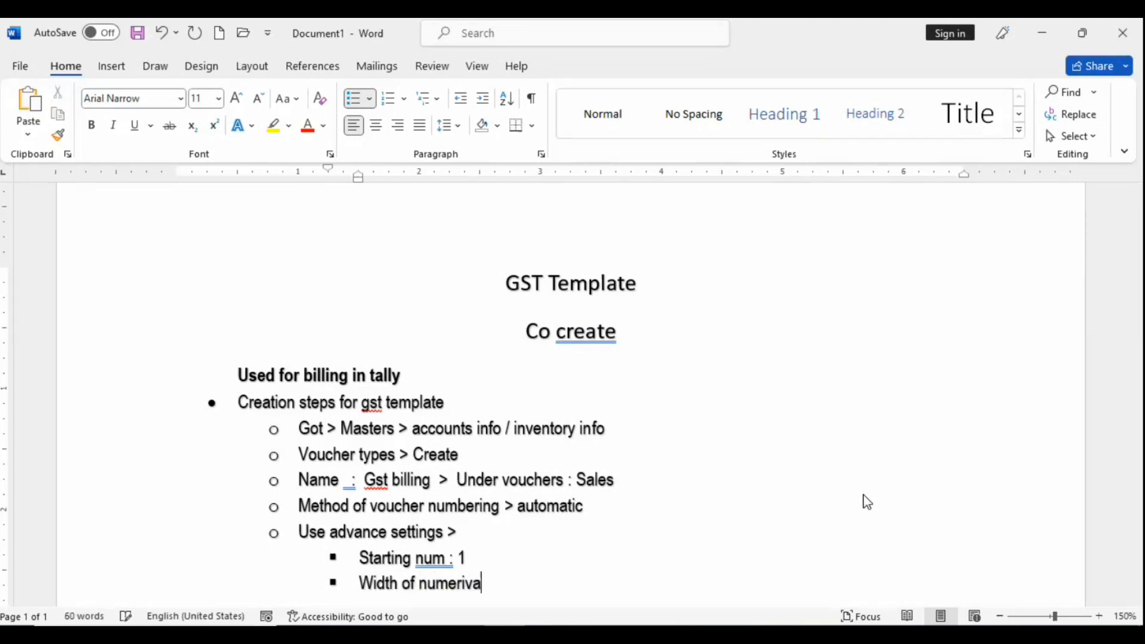
{"action": "key", "text": "BackSpace"}
{"action": "key", "text": "BackSpace"}
{"action": "key", "text": "BackSpace"}
{"action": "type", "text": "cal part ("}
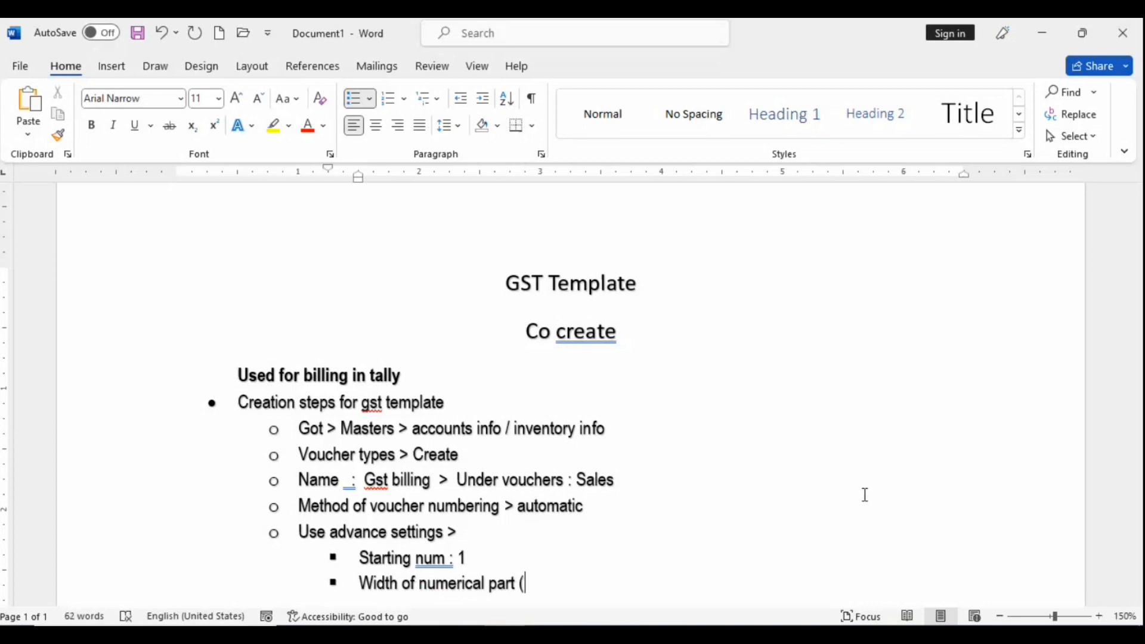
{"action": "type", "text": "4"}
{"action": "key", "text": "BackSpace"}
{"action": "key", "text": "BackSpace"}
{"action": "key", "text": "BackSpace"}
{"action": "type", "text": ": 4 (10000"}
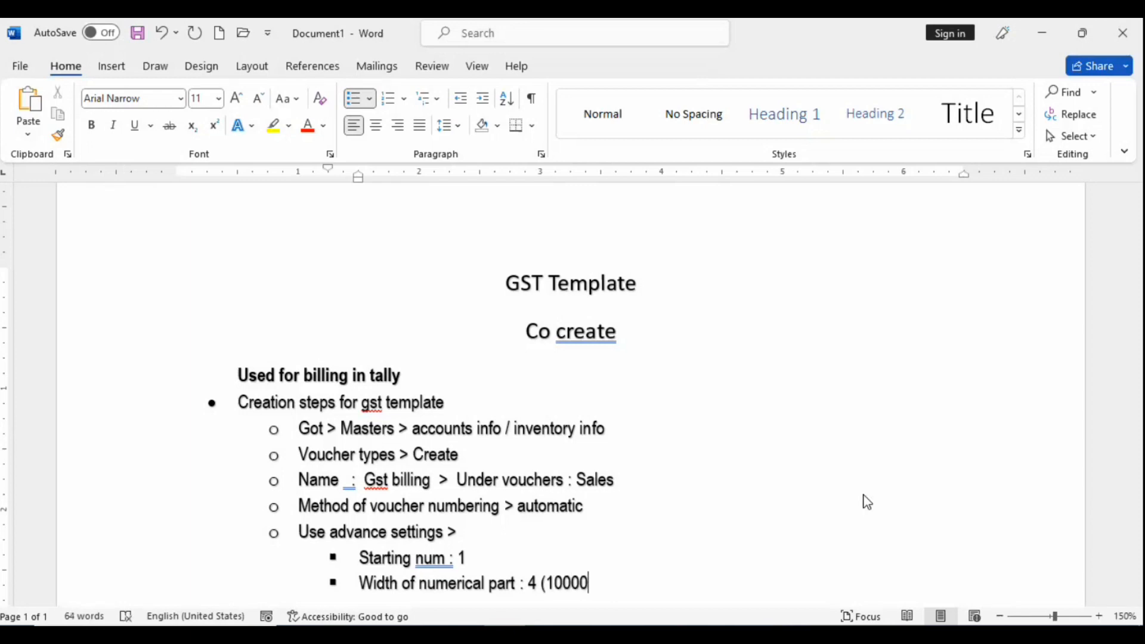
{"action": "type", "text": "-1"}
{"action": "type", "text": "di"}
{"action": "key", "text": "BackSpace"}
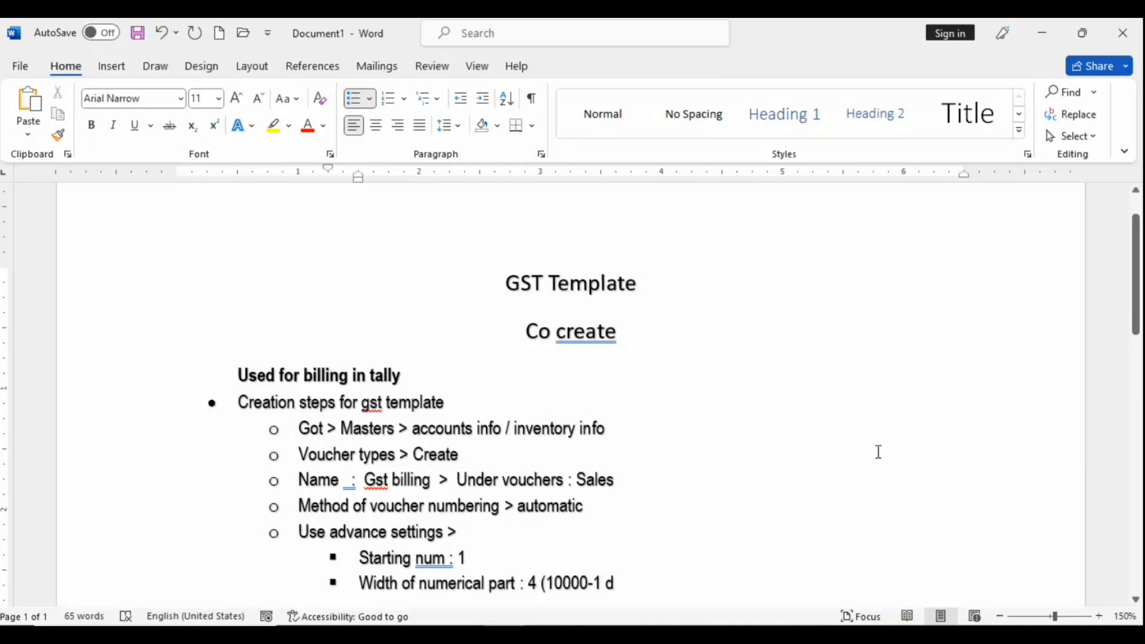
{"action": "key", "text": "BackSpace"}
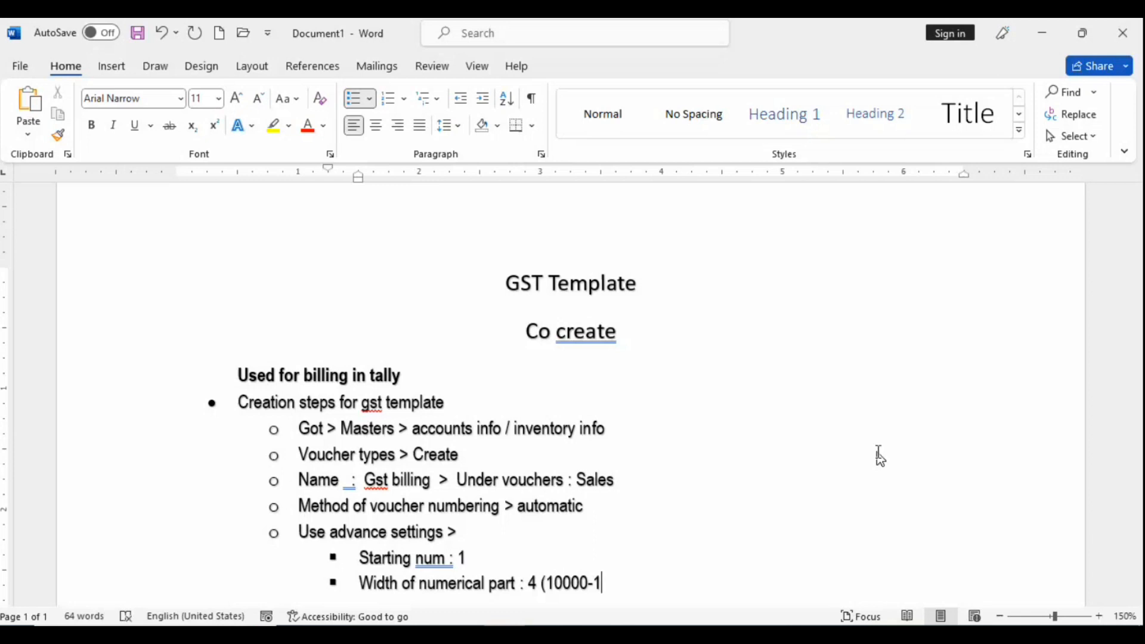
{"action": "type", "text": ")"}
{"action": "key", "text": "Return"}
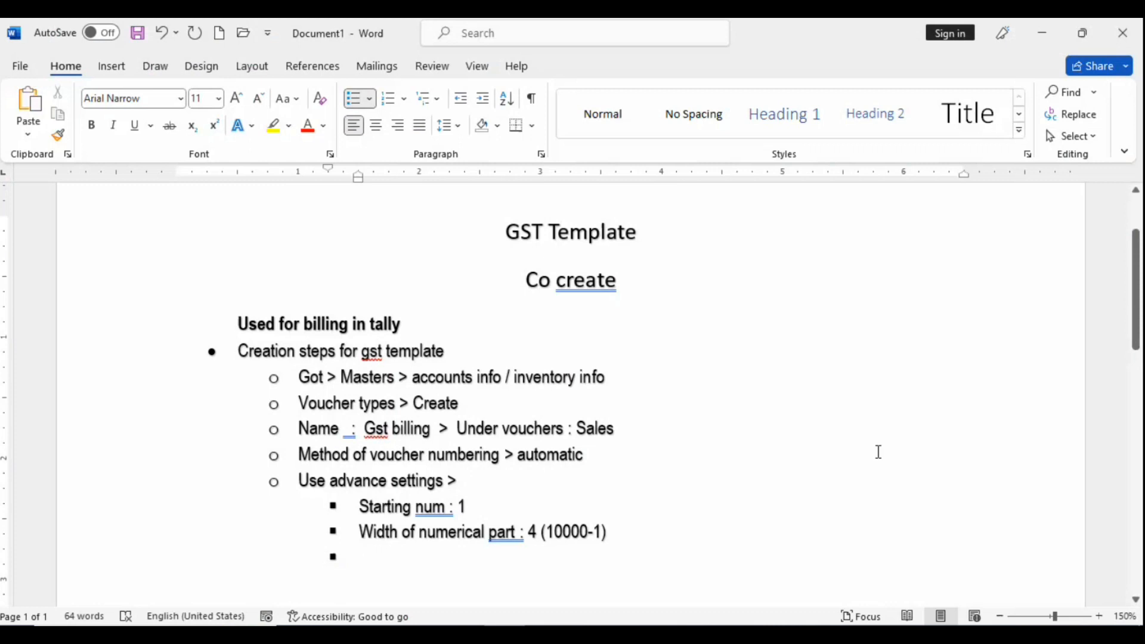
Step: Add the note 'Prefill wit zero : yes' and start a new bullet
{"action": "type", "text": "prefill "}
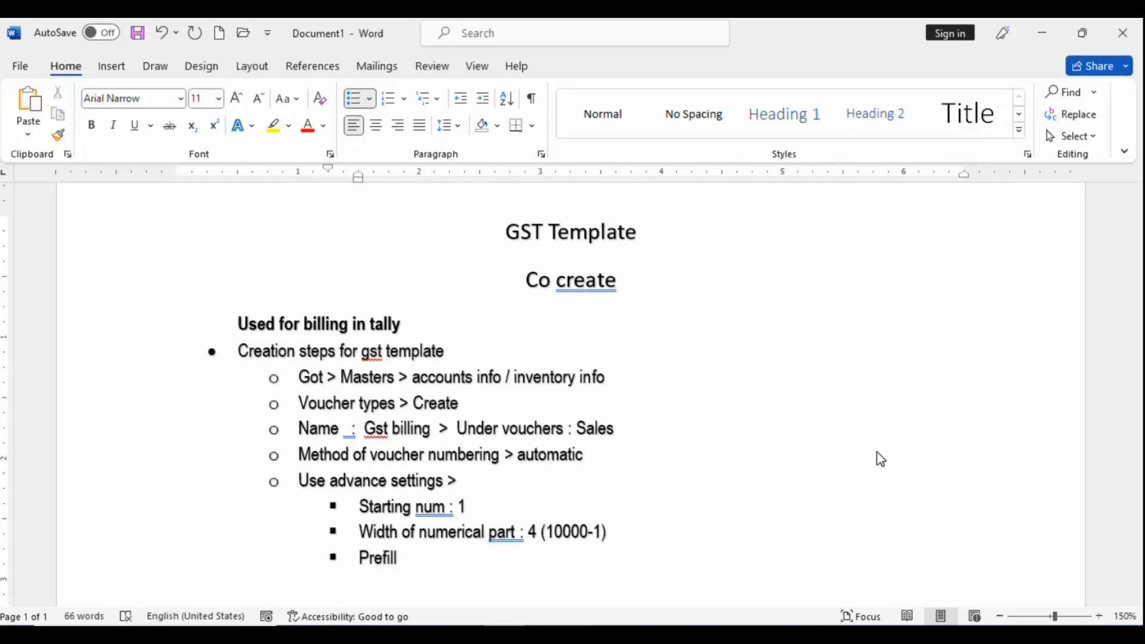
{"action": "type", "text": "wikt="}
{"action": "key", "text": "BackSpace"}
{"action": "key", "text": "BackSpace"}
{"action": "type", "text": "t"}
{"action": "key", "text": "BackSpace"}
{"action": "key", "text": "BackSpace"}
{"action": "type", "text": "tj"}
{"action": "key", "text": "BackSpace"}
{"action": "key", "text": "BackSpace"}
{"action": "type", "text": "zero"}
{"action": "key", "text": "Return"}
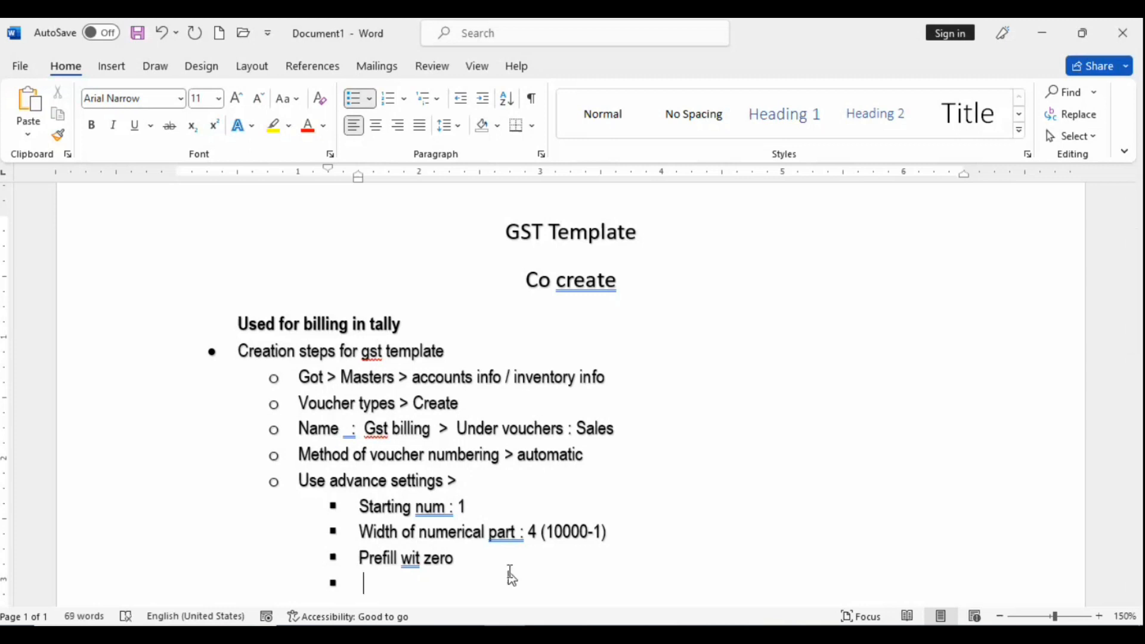
{"action": "left_click", "coordinate": [468, 568]}
{"action": "type", "text": "v"}
{"action": "key", "text": "BackSpace"}
{"action": "type", "text": ": yes"}
{"action": "key", "text": "Return"}
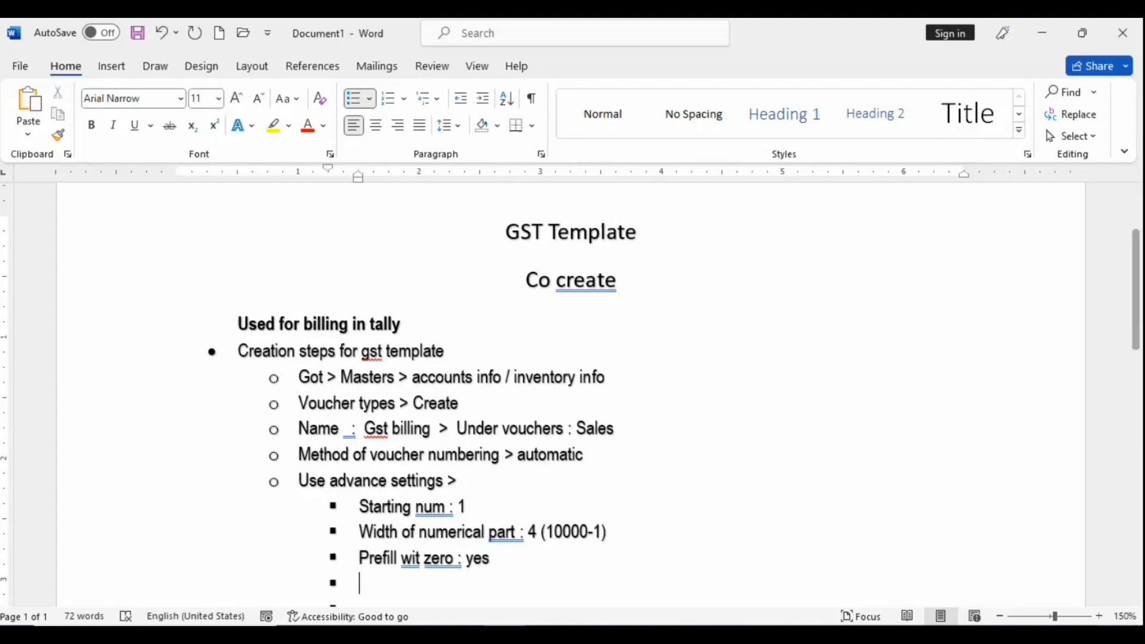
Step: Check the prefix details in Tally, then begin a 'Prefix :' bullet in the notes
{"action": "key", "text": "alt+Tab"}
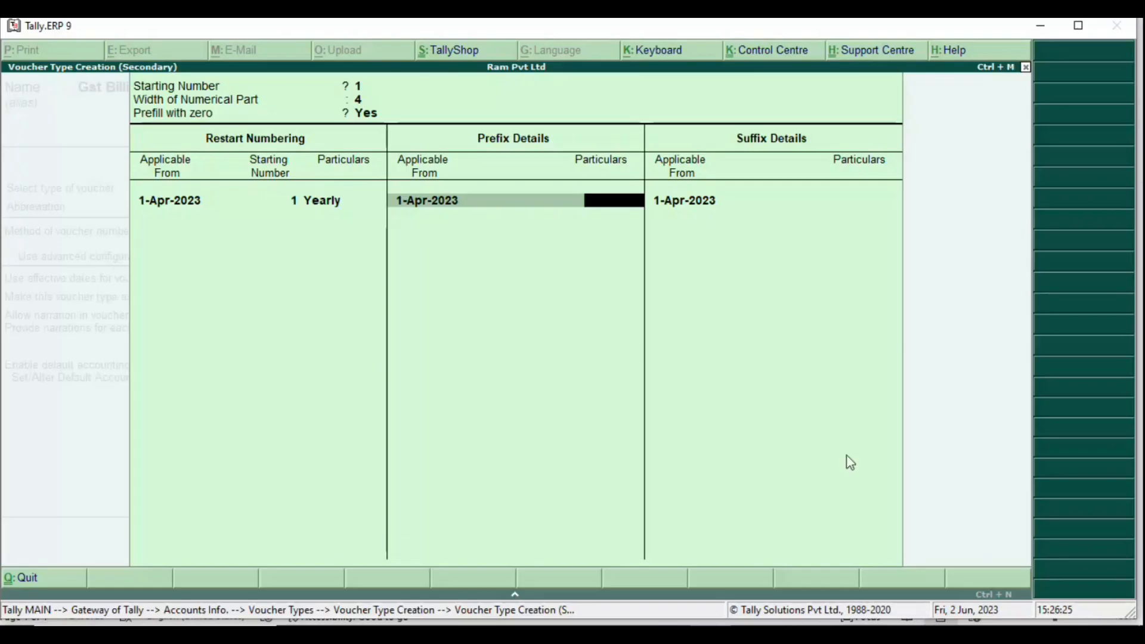
{"action": "key", "text": "alt+Tab"}
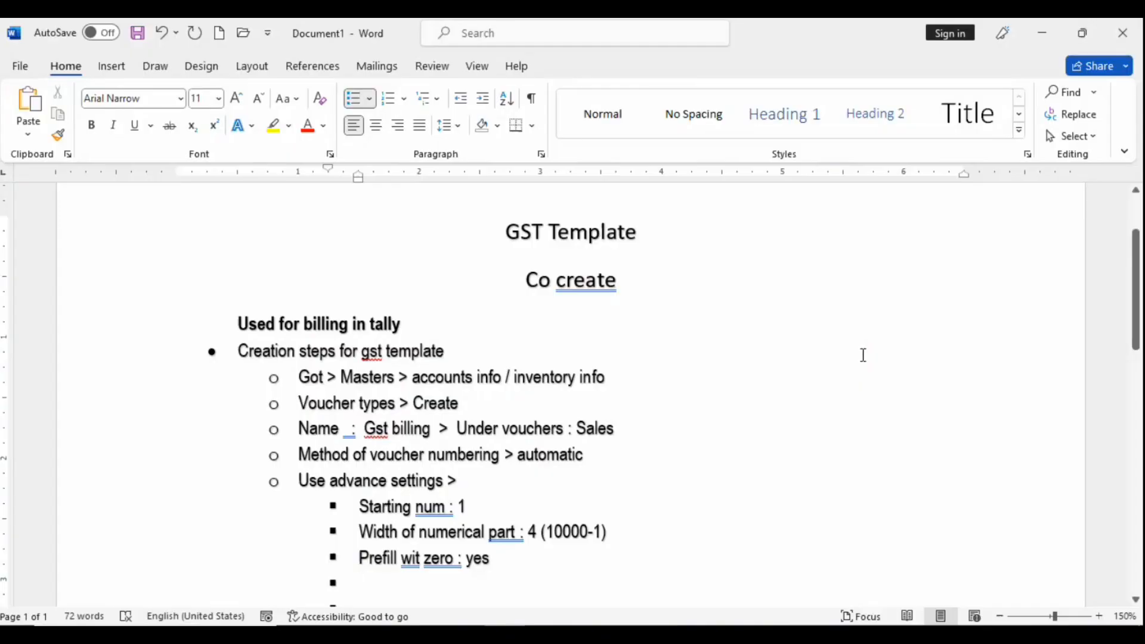
{"action": "type", "text": "prefi"}
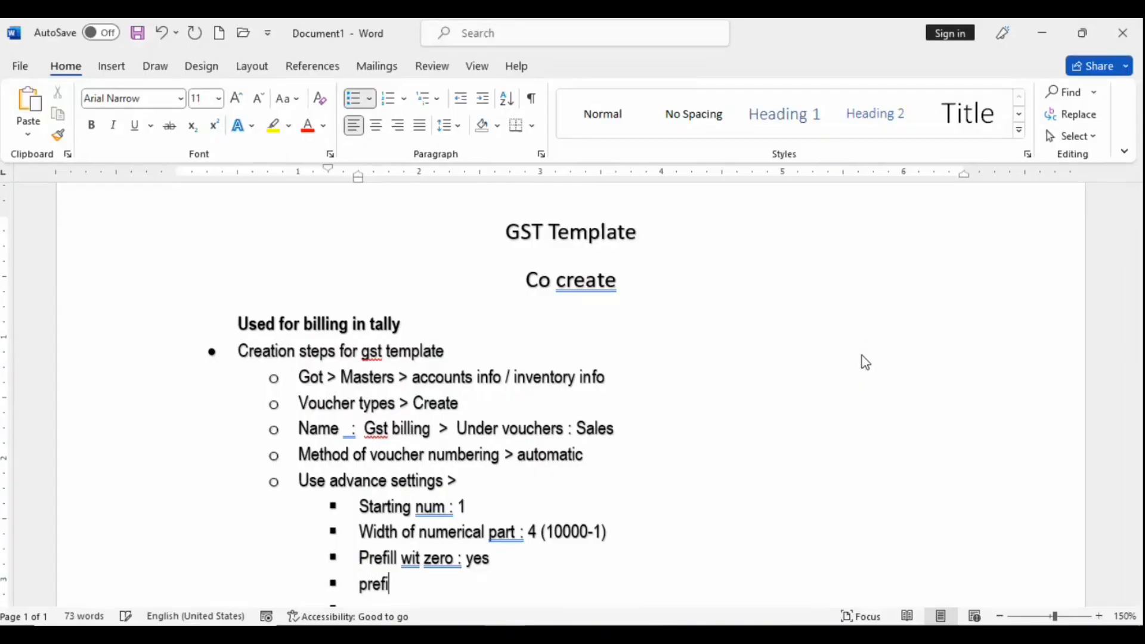
{"action": "type", "text": "x a"}
{"action": "key", "text": "BackSpace"}
{"action": "type", "text": ": bi"}
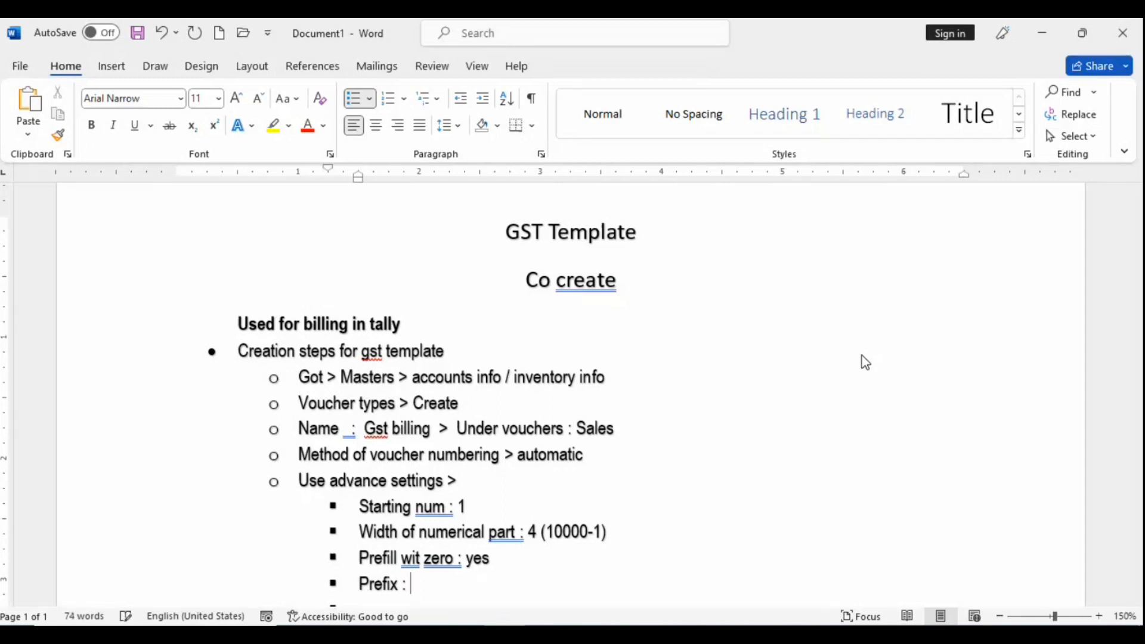
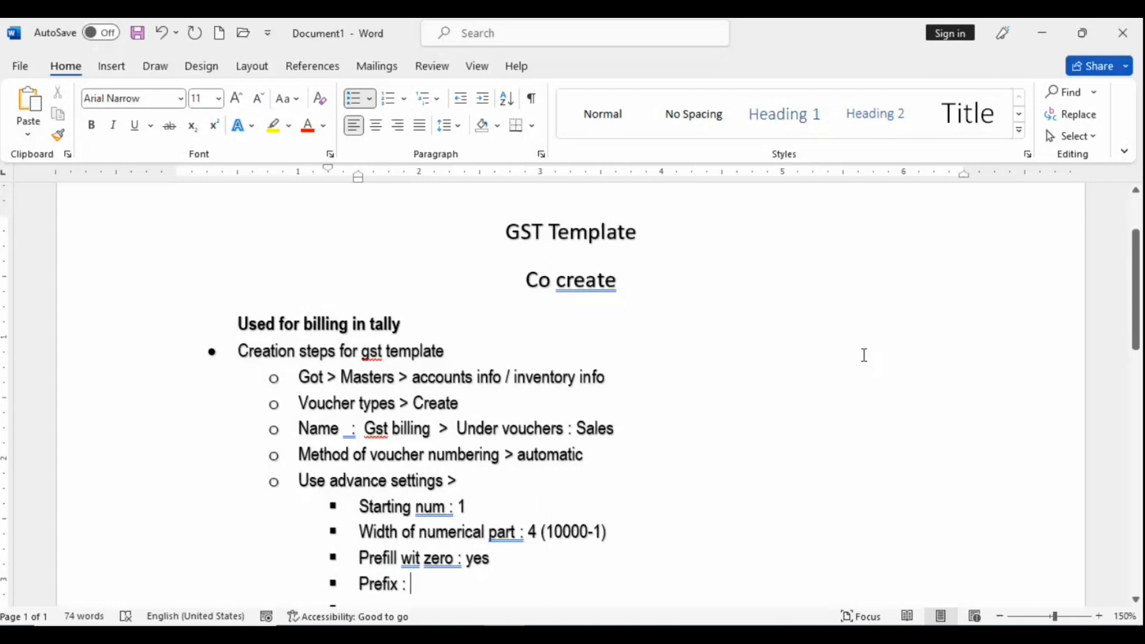
Step: Complete the prefix note as 'Prefix : start billnum'
{"action": "type", "text": "sta"}
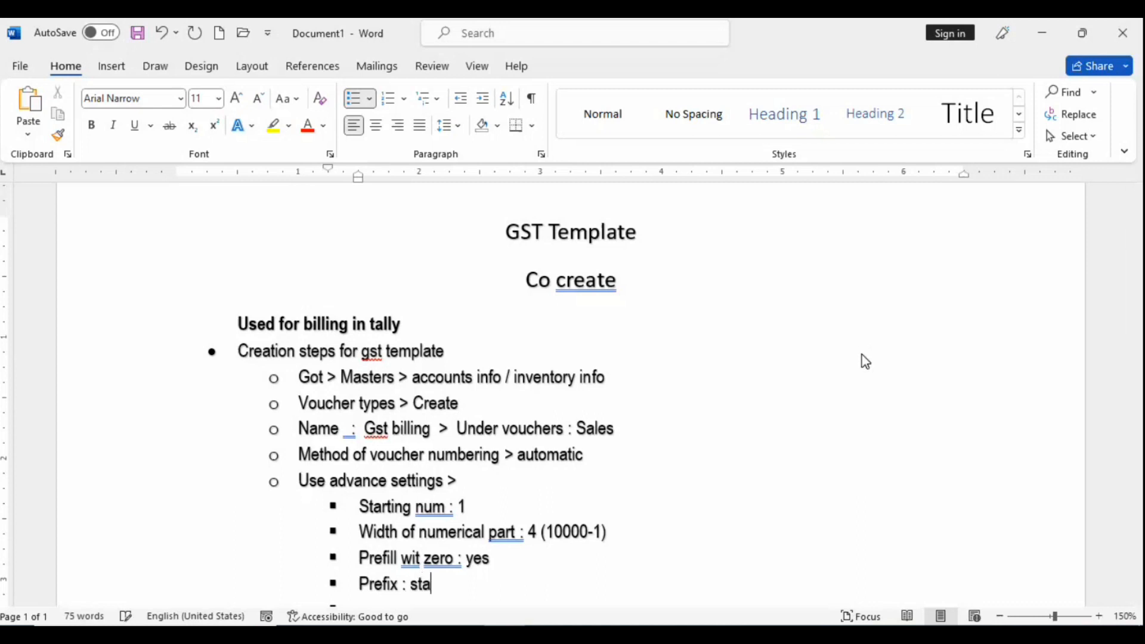
{"action": "type", "text": "rt bill"}
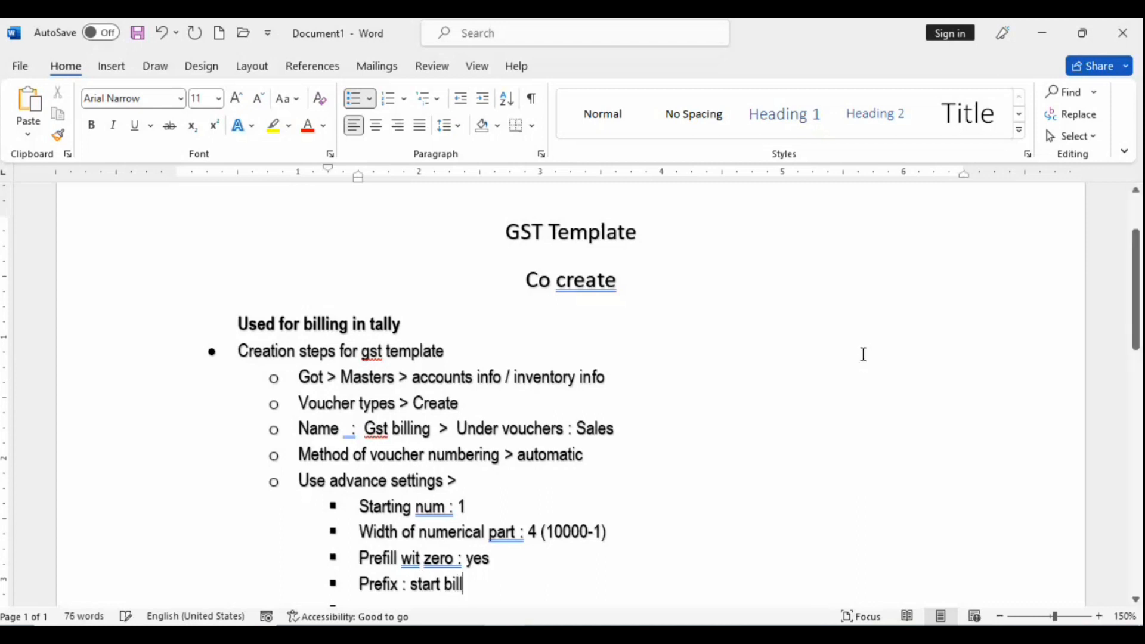
{"action": "type", "text": "num"}
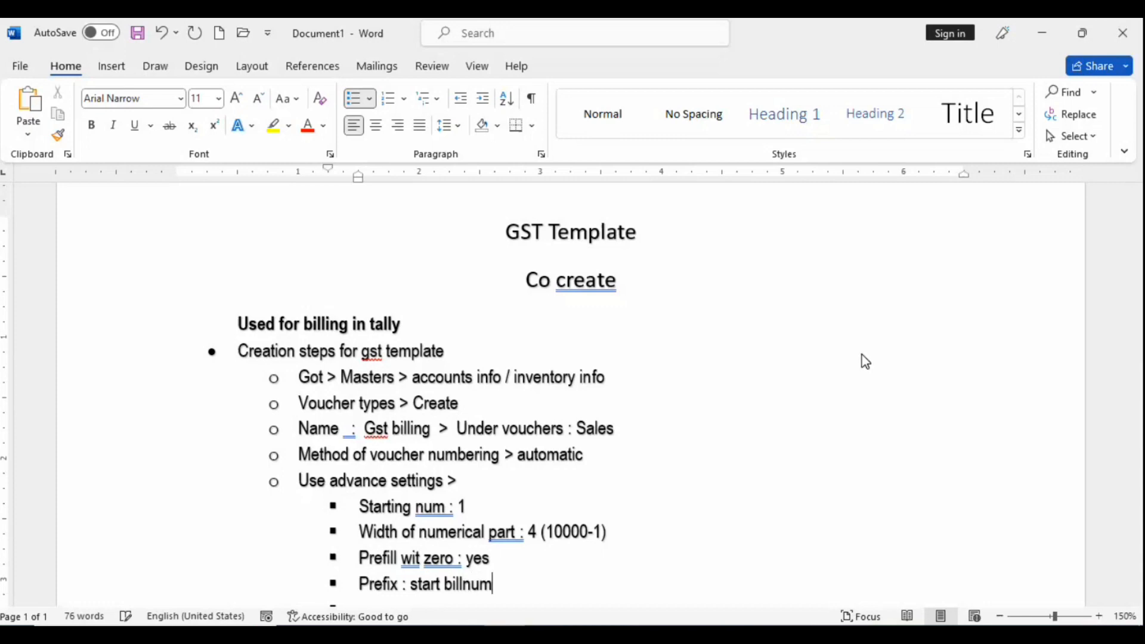
Step: Add a 'Bill num : RAM/0001/2023-24' bullet below the Prefill wit zero note
{"action": "left_click", "coordinate": [538, 561]}
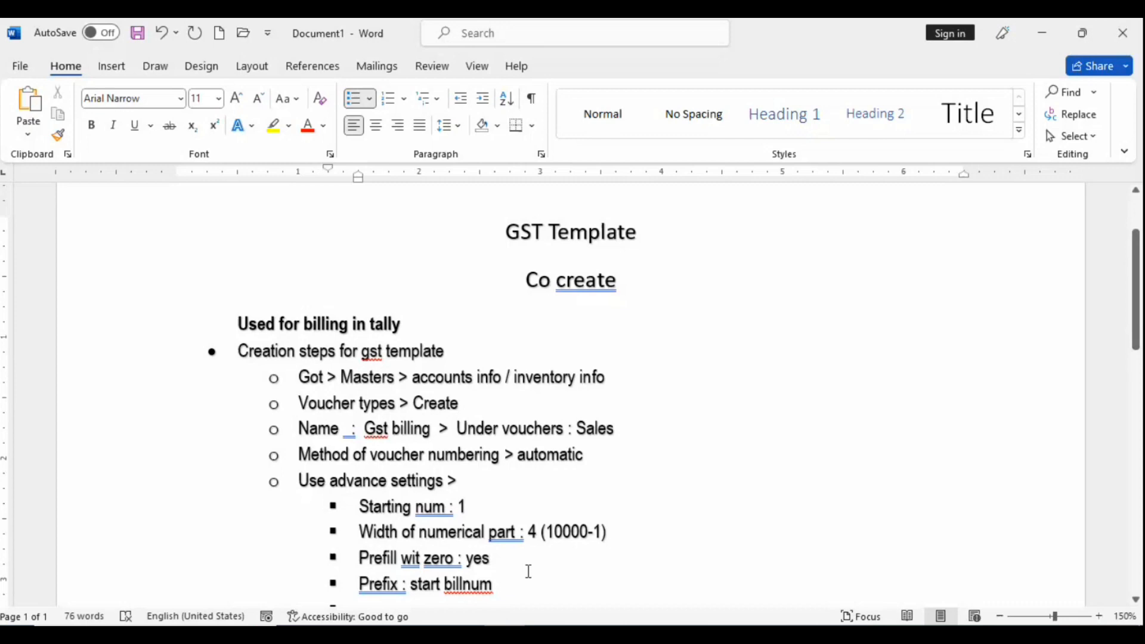
{"action": "key", "text": "Return"}
{"action": "type", "text": "b"}
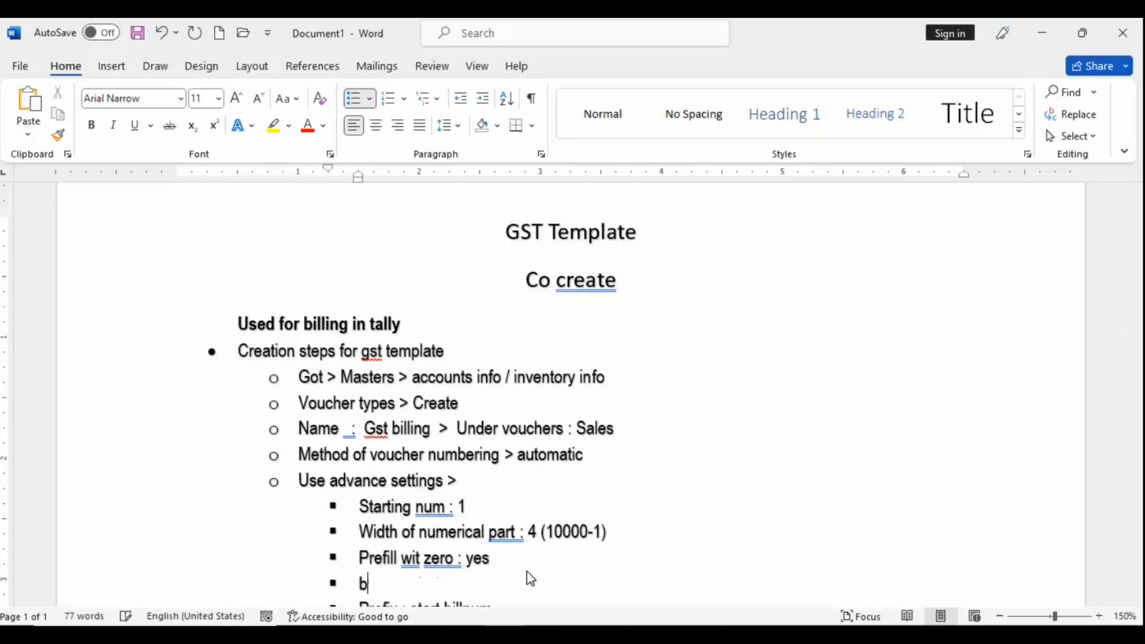
{"action": "type", "text": "ill nu"}
{"action": "key", "text": "BackSpace"}
{"action": "type", "text": "m :"}
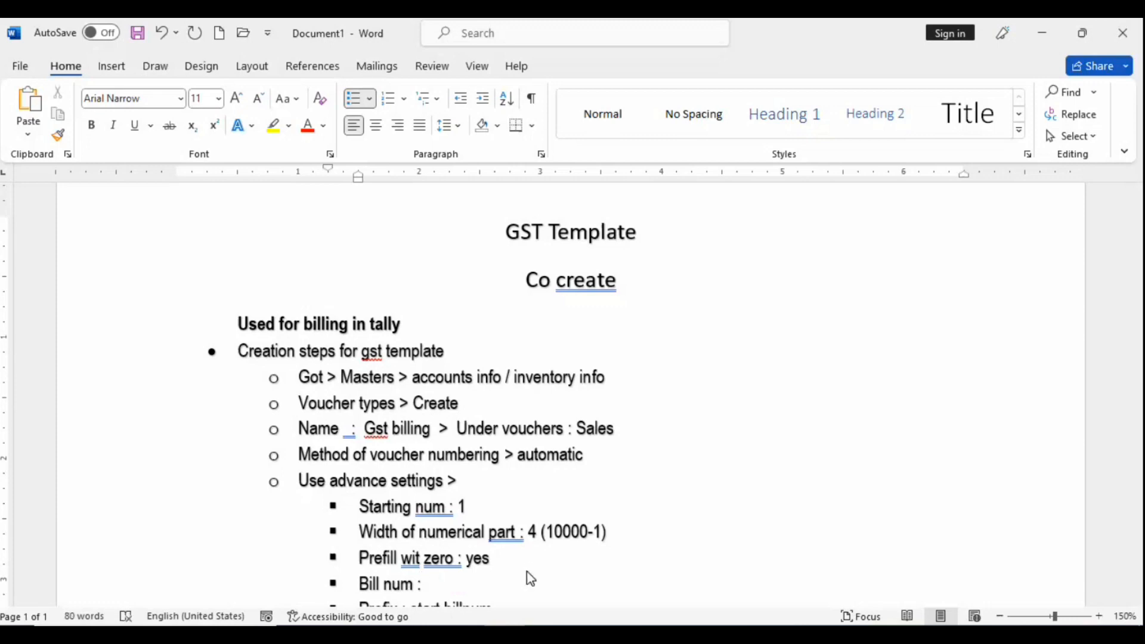
{"action": "type", "text": " RAM/00"}
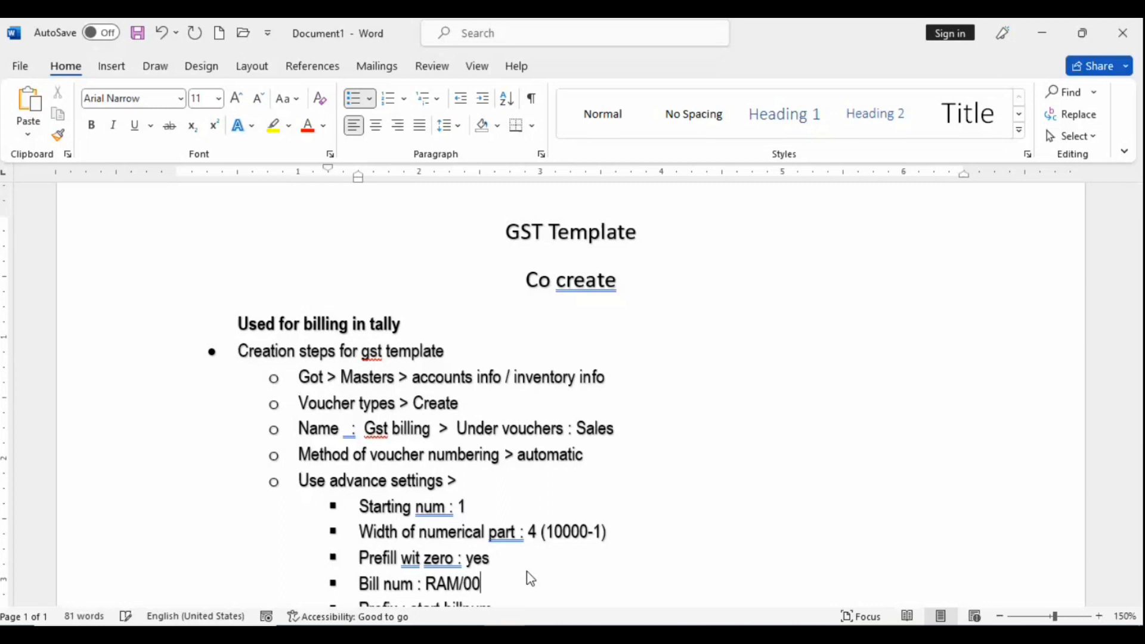
{"action": "type", "text": "01/"}
{"action": "type", "text": "2023-24"}
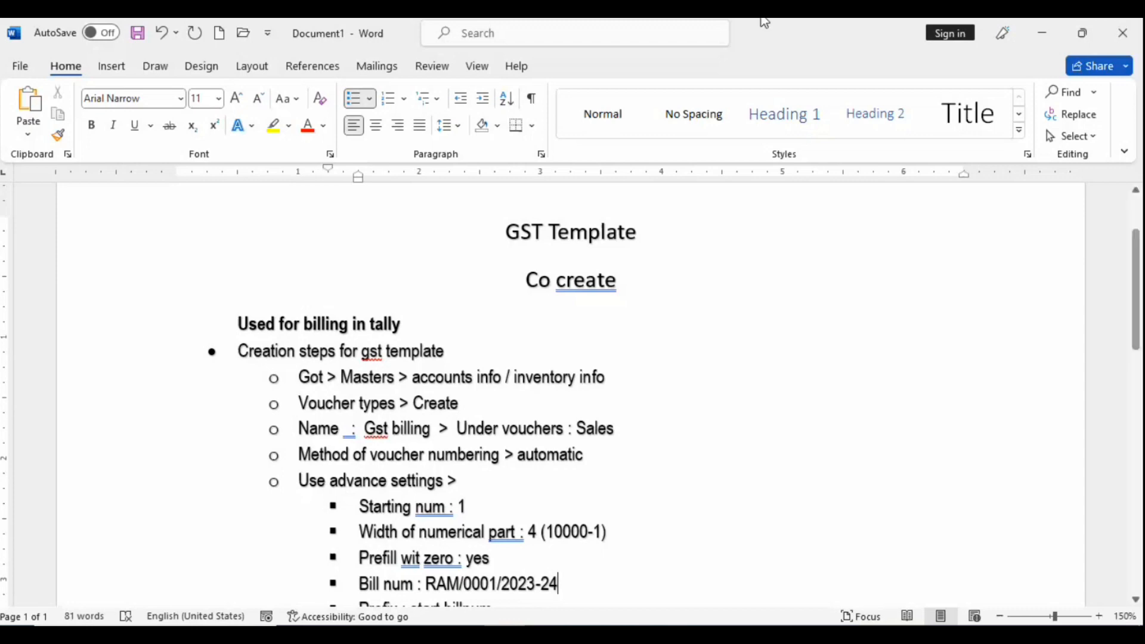
{"action": "scroll", "coordinate": [531, 476], "scroll_direction": "down", "scroll_amount": 3}
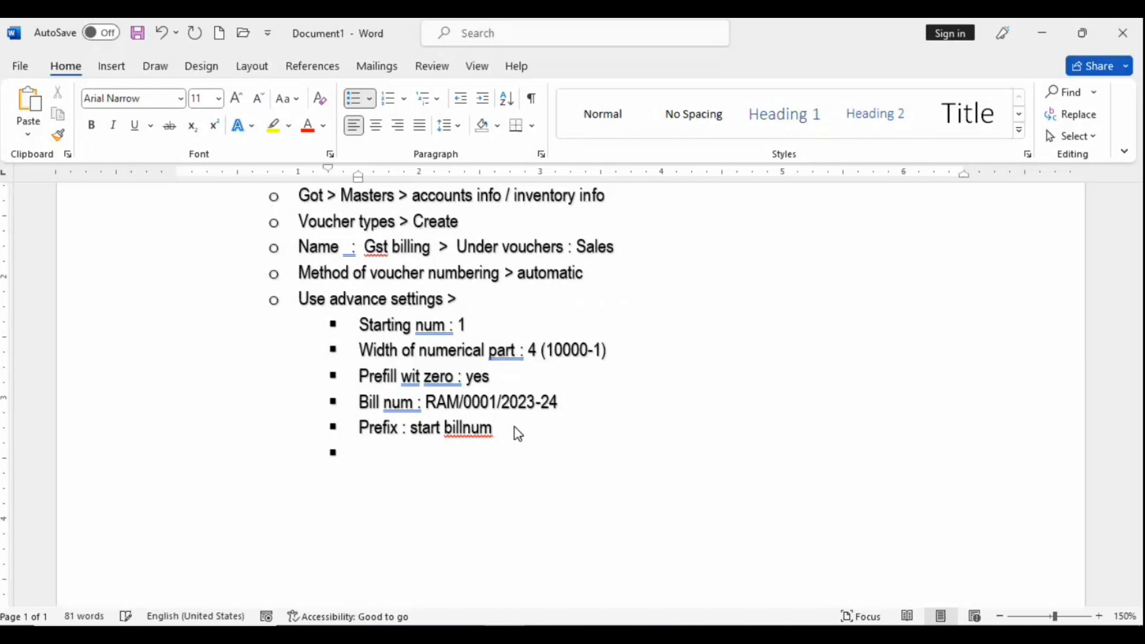
Step: Append ': ram/' to the Prefix note and add a 'Suffix : last digit : /2023-24' bullet
{"action": "type", "text": ": ram/"}
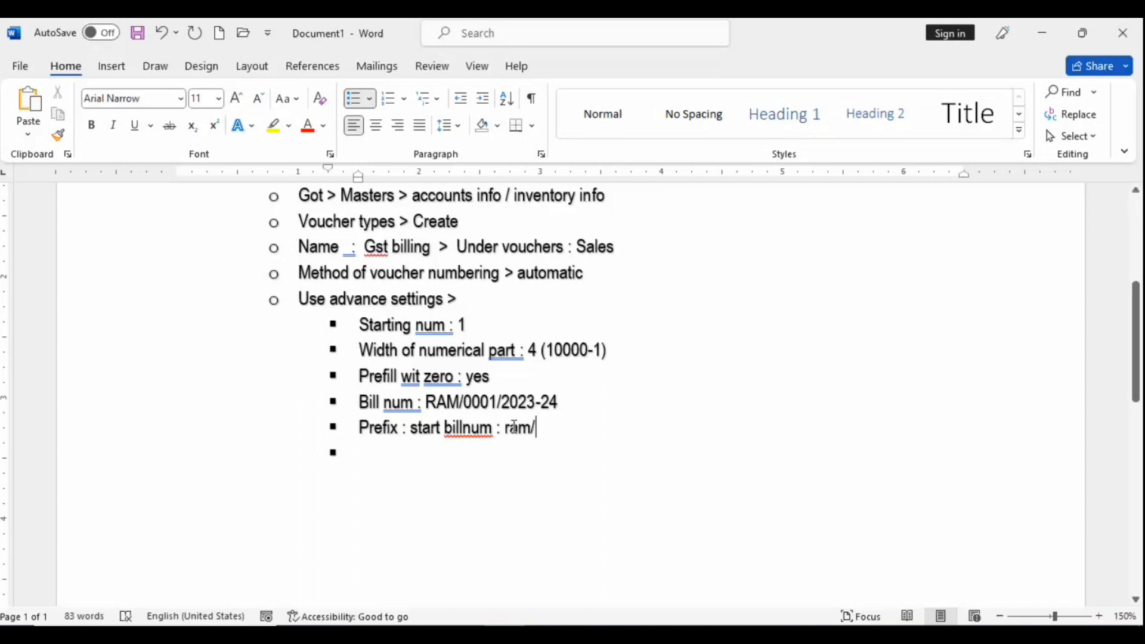
{"action": "key", "text": "Return"}
{"action": "type", "text": "s"}
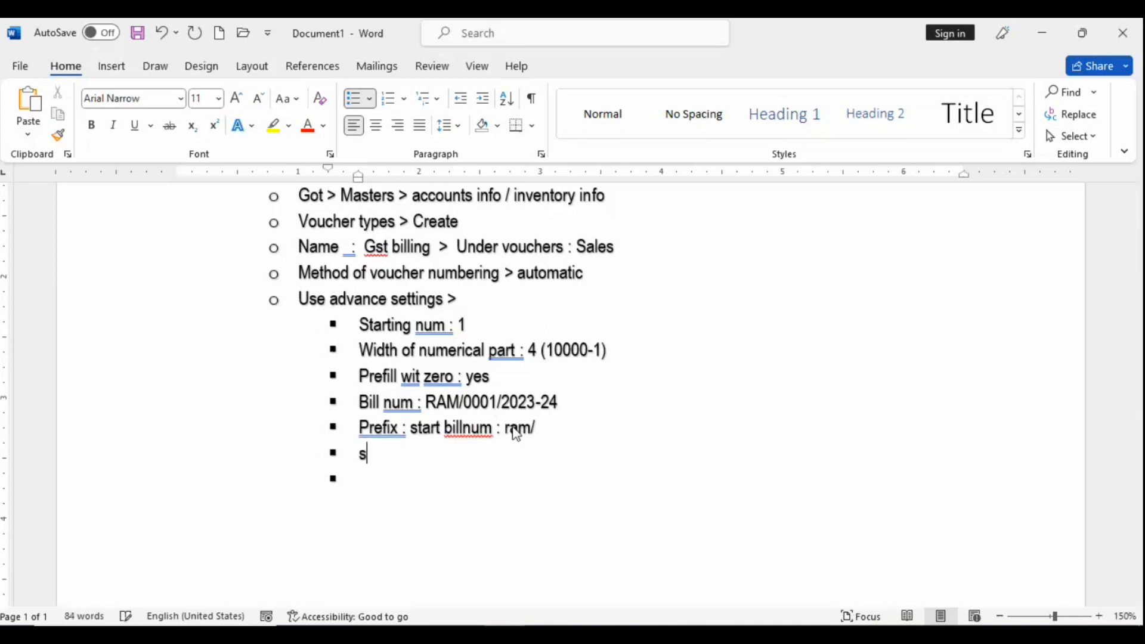
{"action": "type", "text": "uffix : "}
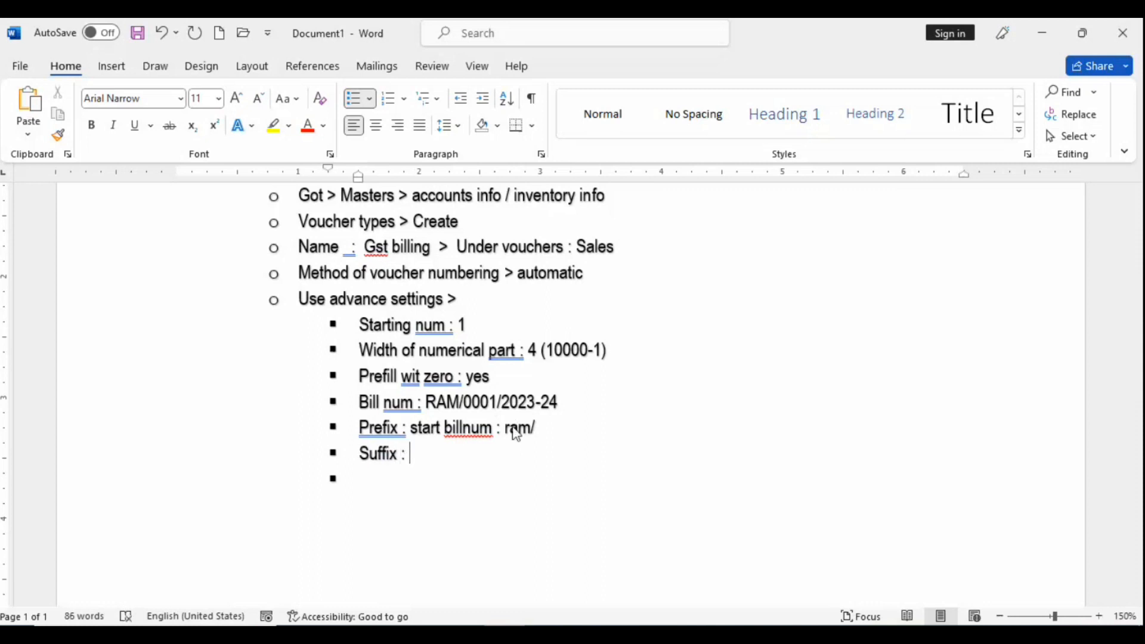
{"action": "type", "text": "last digit"}
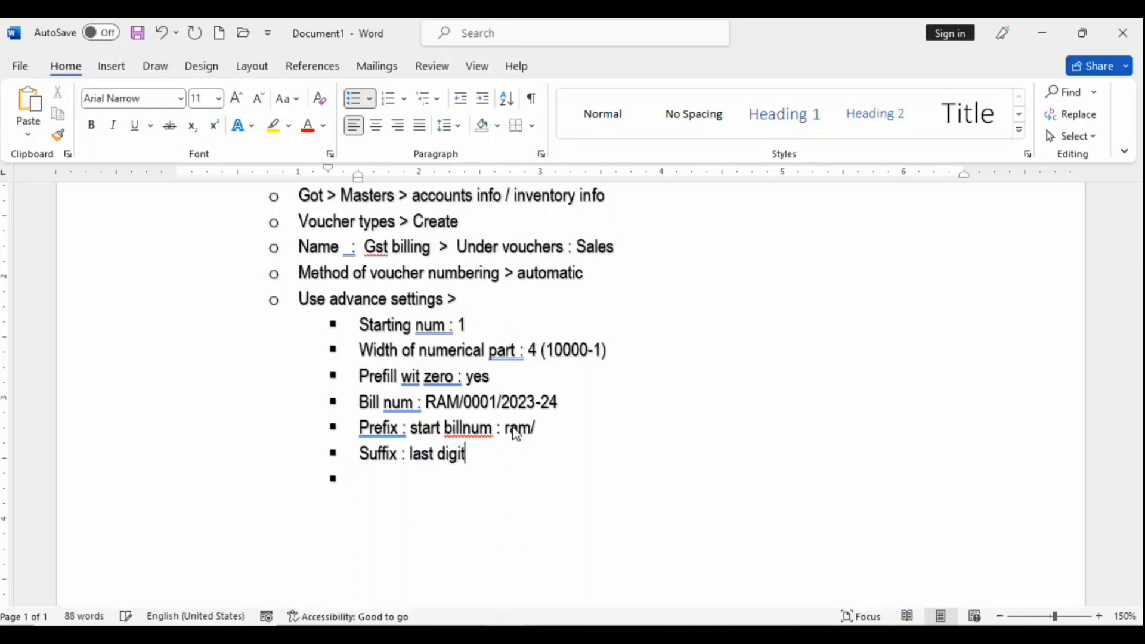
{"action": "type", "text": " : /2023-24"}
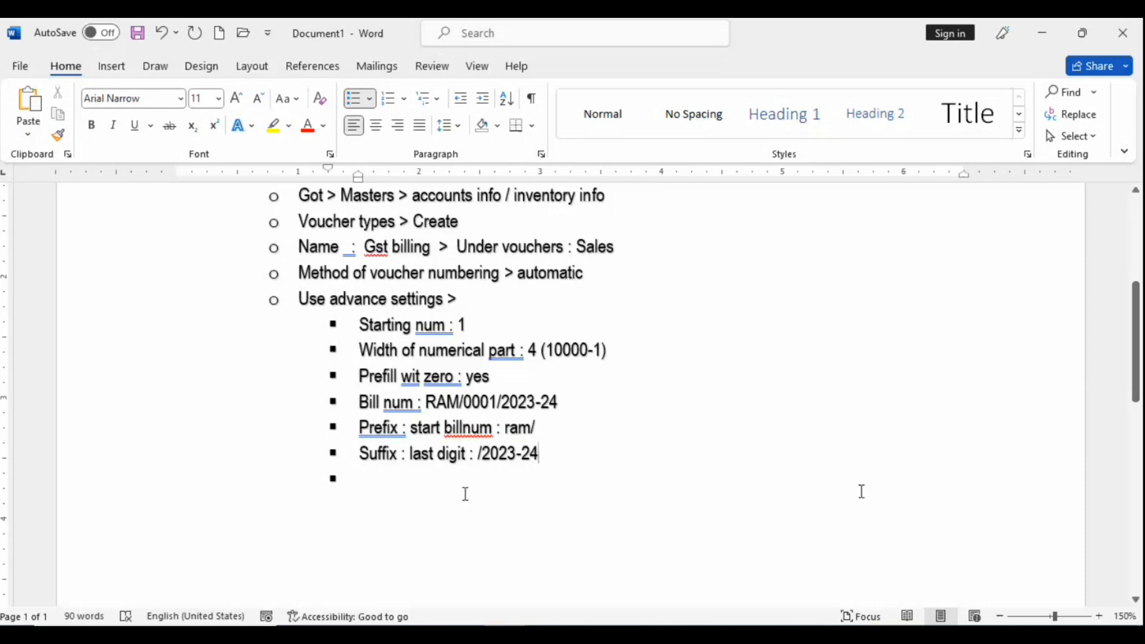
{"action": "left_click", "coordinate": [376, 487]}
Step: In Tally, set the Gst Billing numbering prefix to RAM/ and suffix to /2023-24
{"action": "key", "text": "alt+Tab"}
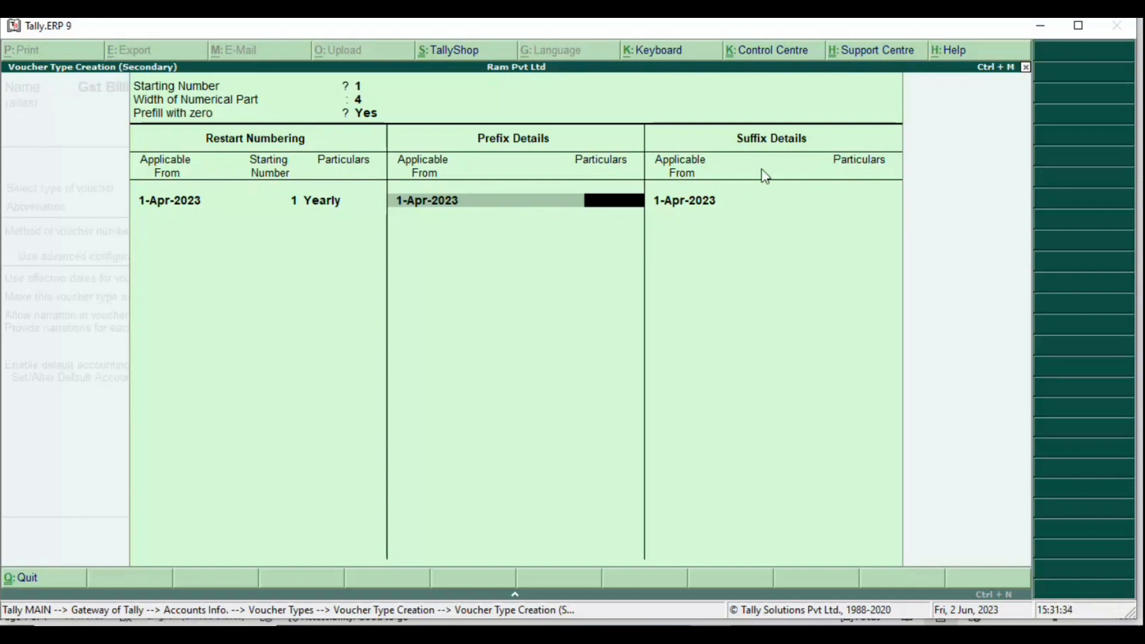
{"action": "type", "text": "RAM/"}
{"action": "key", "text": "Return"}
{"action": "key", "text": "Return"}
{"action": "key", "text": "Return"}
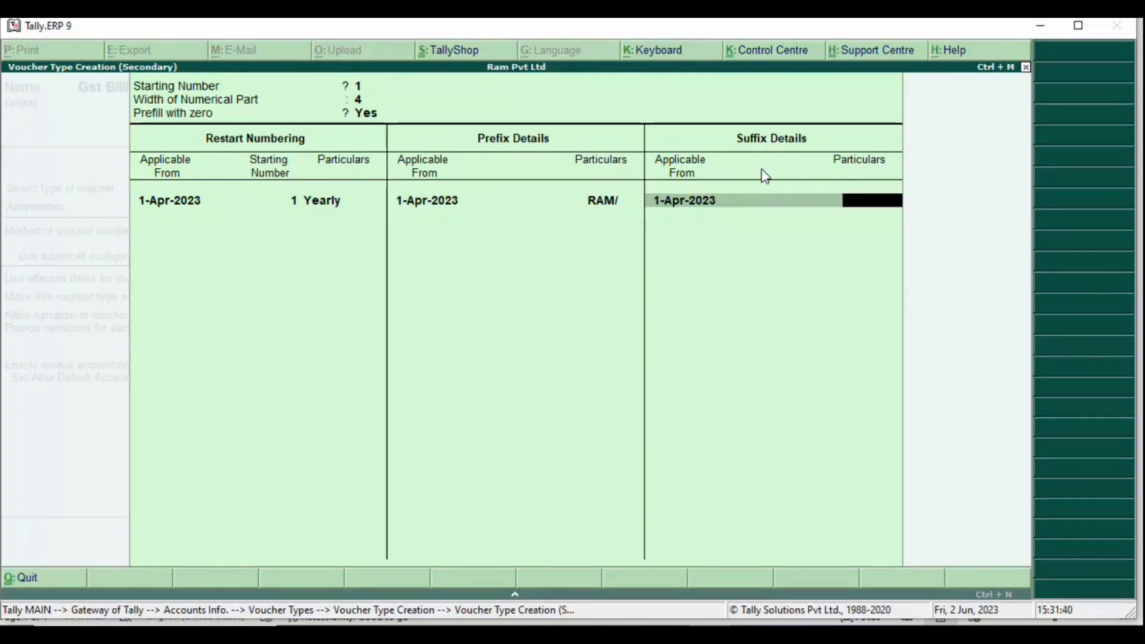
{"action": "type", "text": "/2023-24"}
{"action": "key", "text": "Return"}
{"action": "key", "text": "Return"}
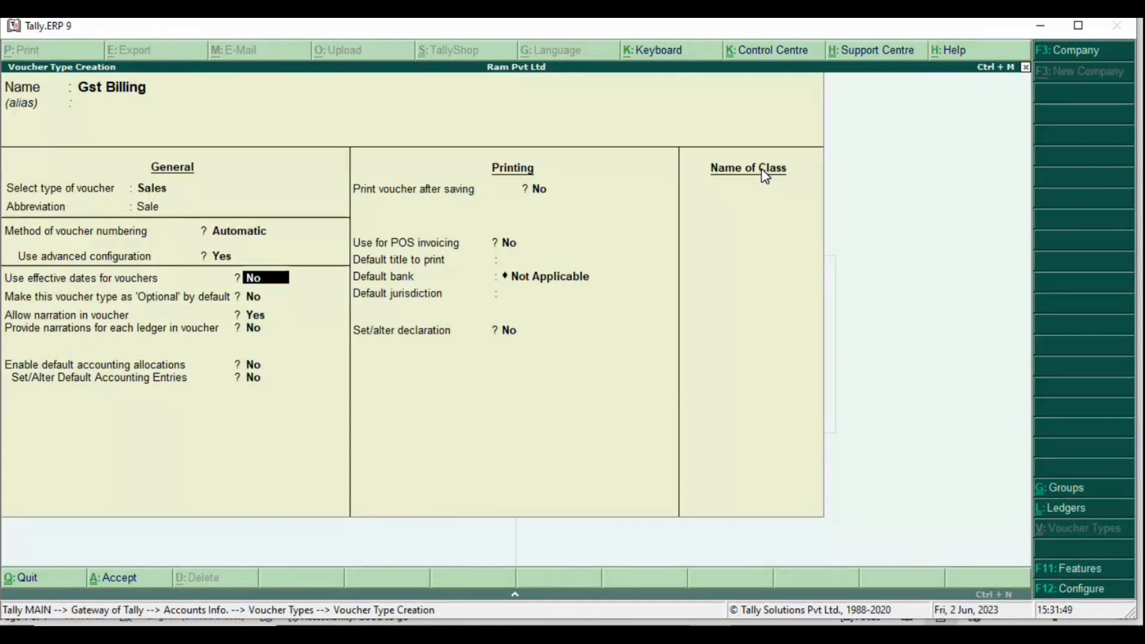
Step: Set Print voucher after saving to Yes for Gst Billing, then return to Word
{"action": "key", "text": "Return"}
{"action": "key", "text": "Return"}
{"action": "key", "text": "Return"}
{"action": "key", "text": "Return"}
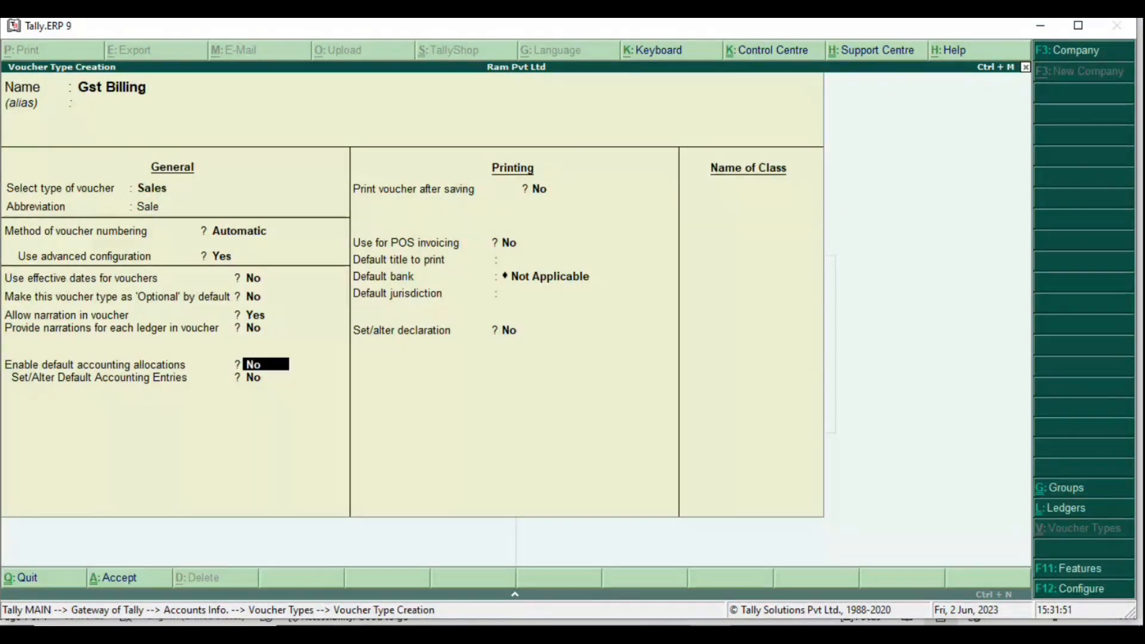
{"action": "key", "text": "Return"}
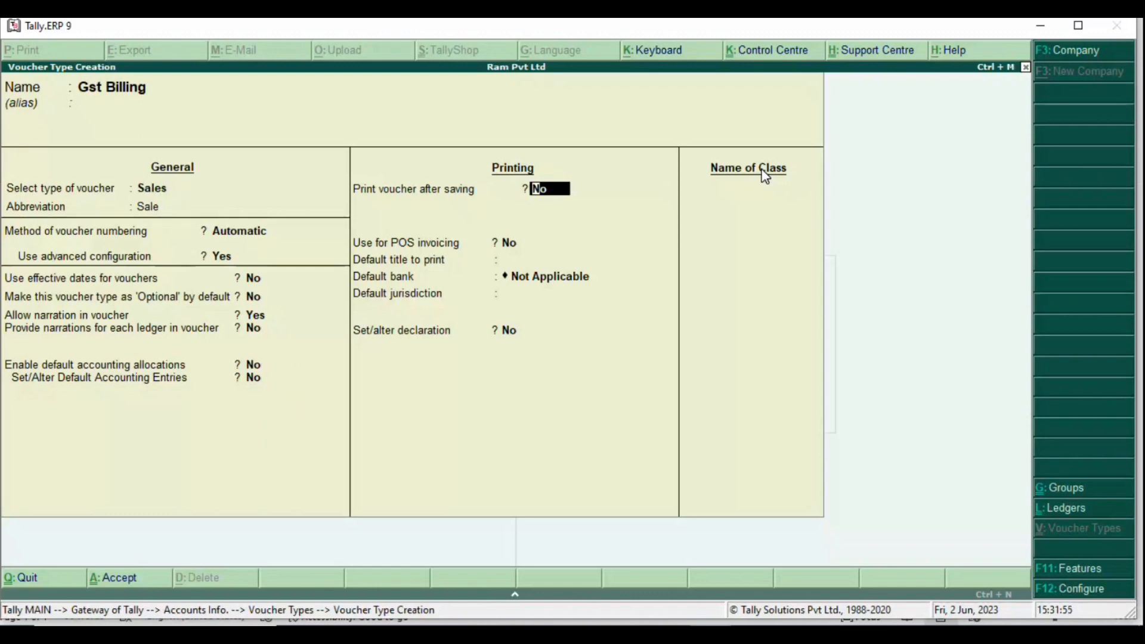
{"action": "type", "text": "yes"}
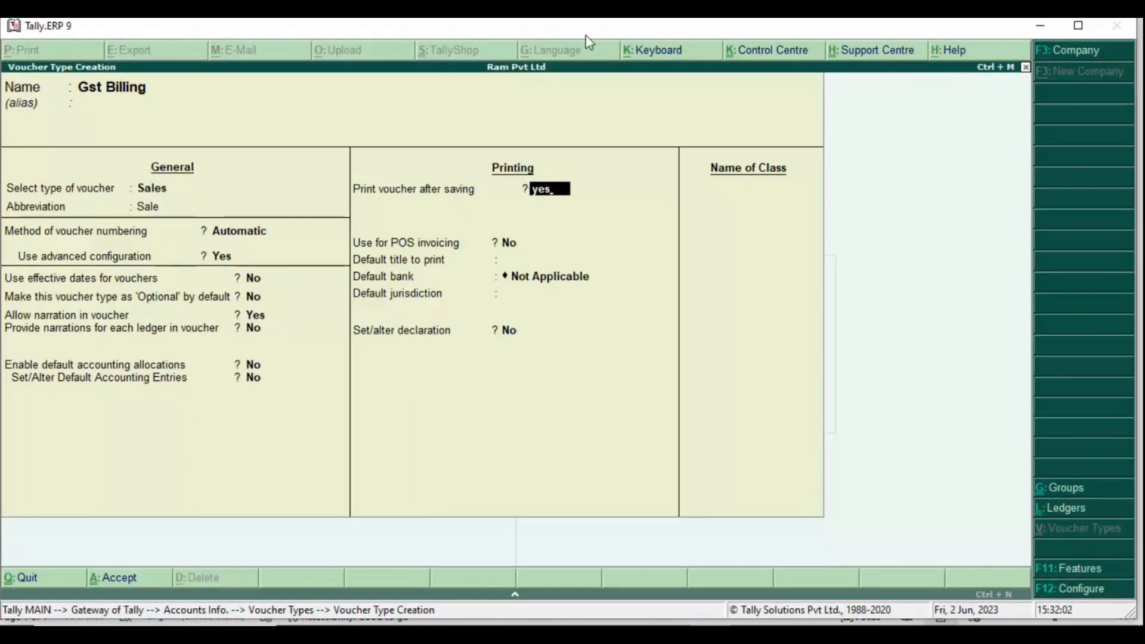
{"action": "left_click_drag", "start_coordinate": [586, 35], "coordinate": [624, 38]}
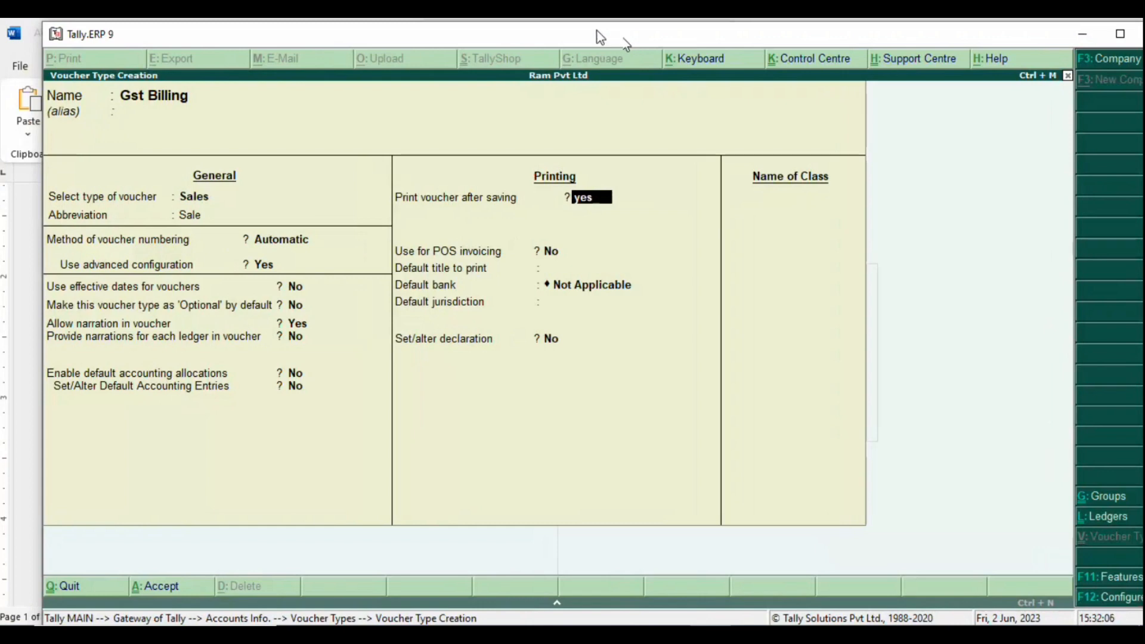
{"action": "key", "text": "Return"}
{"action": "key", "text": "alt+Tab"}
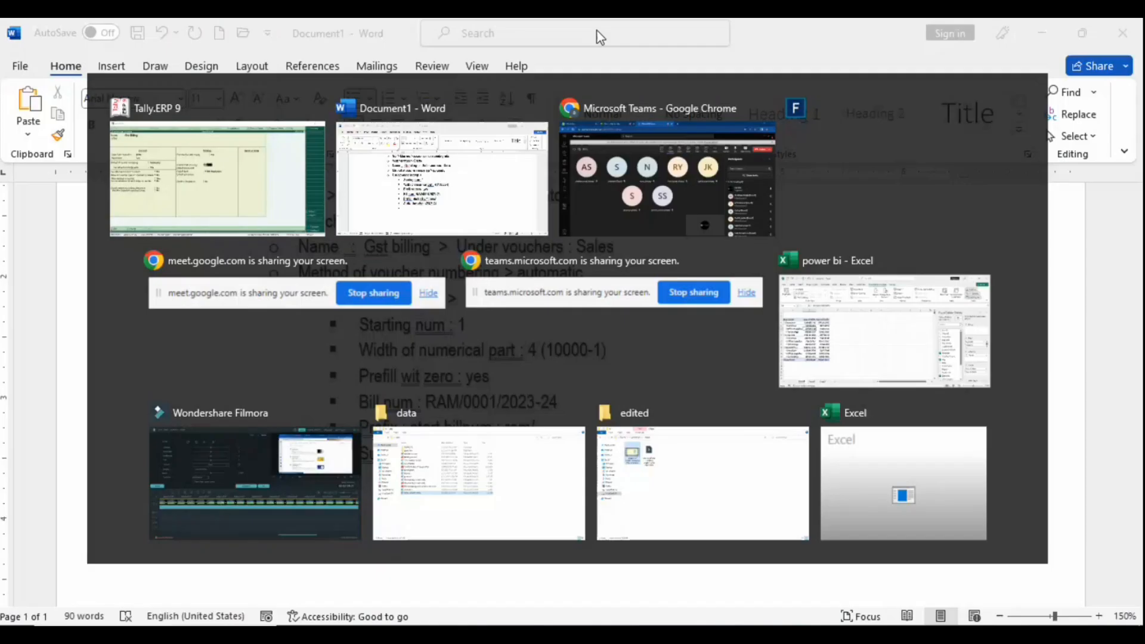
Step: Move the advanced numbering settings block by cutting it and pasting it into a new sub-bullet
{"action": "key", "text": "BackSpace"}
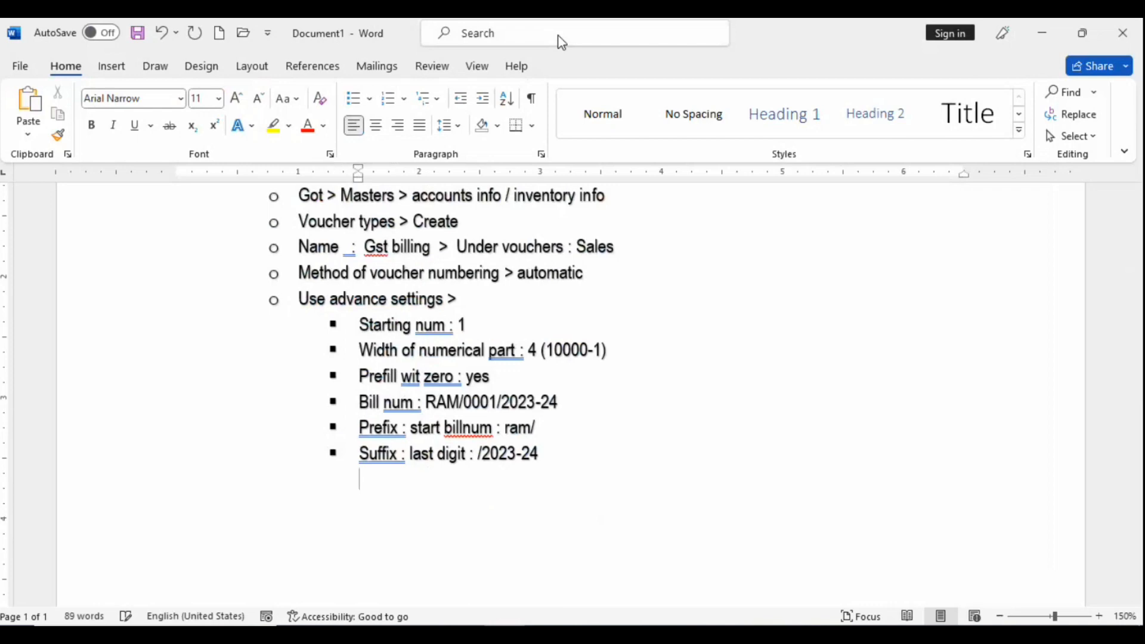
{"action": "left_click", "coordinate": [300, 287]}
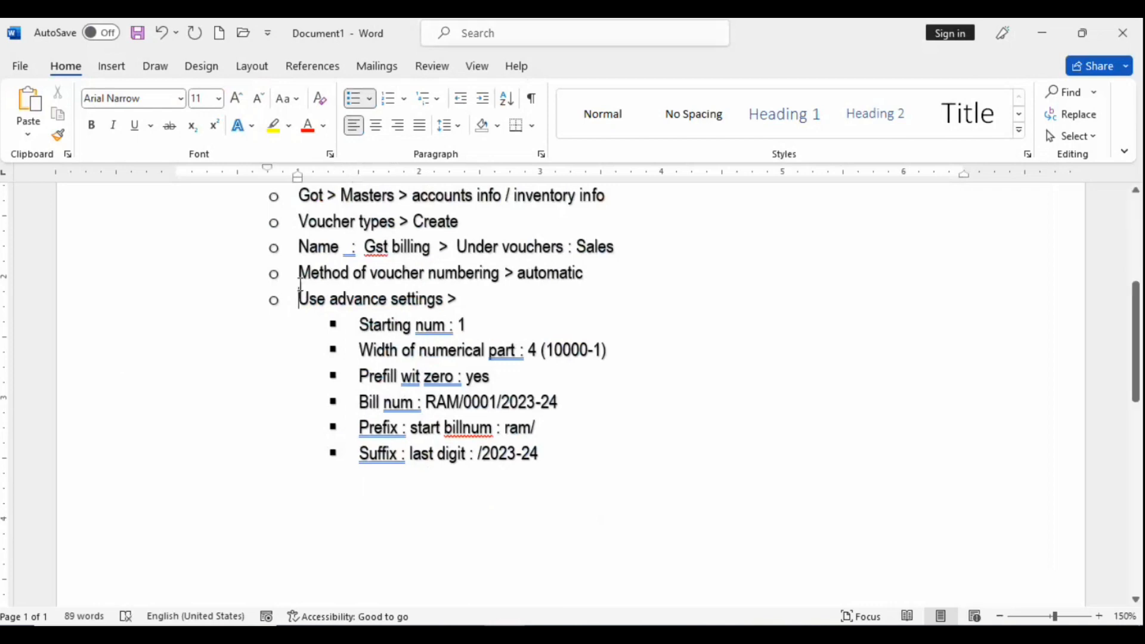
{"action": "key", "text": "Return"}
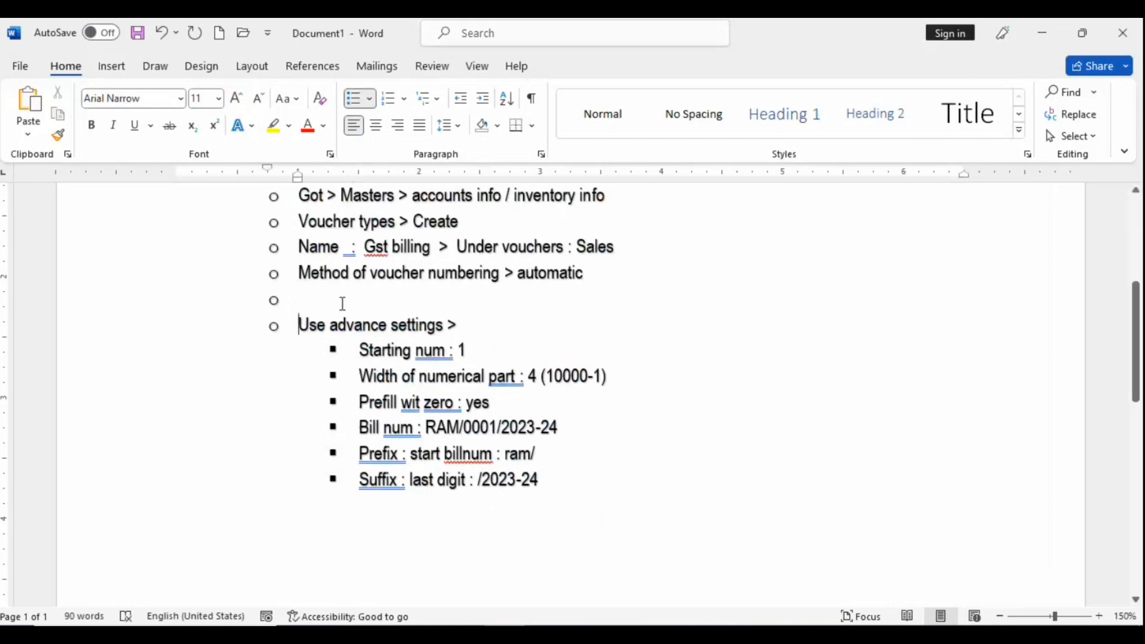
{"action": "left_click_drag", "start_coordinate": [299, 325], "coordinate": [565, 489]}
{"action": "key", "text": "ctrl+c"}
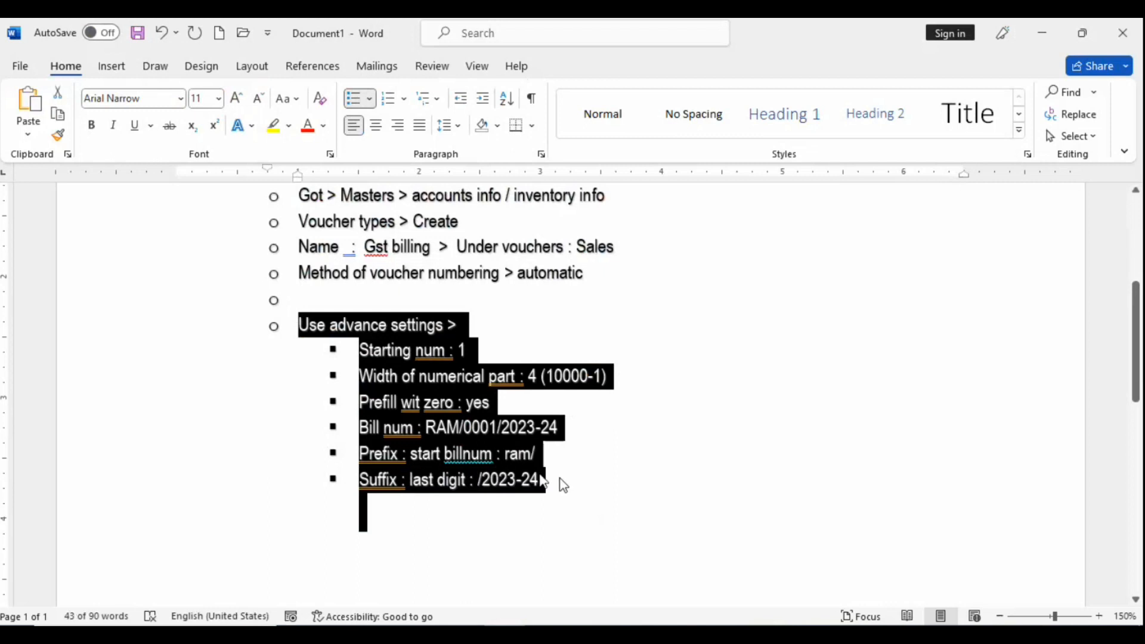
{"action": "key", "text": "Delete"}
{"action": "left_click", "coordinate": [301, 303]}
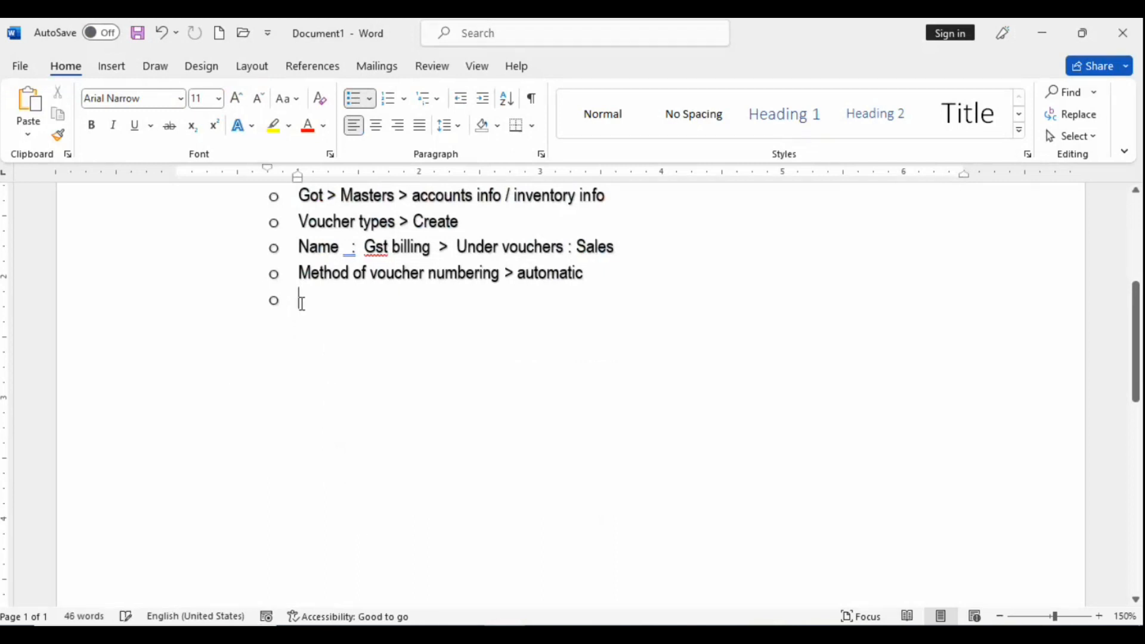
{"action": "key", "text": "shift+Tab"}
{"action": "key", "text": "BackSpace"}
{"action": "key", "text": "BackSpace"}
{"action": "key", "text": "BackSpace"}
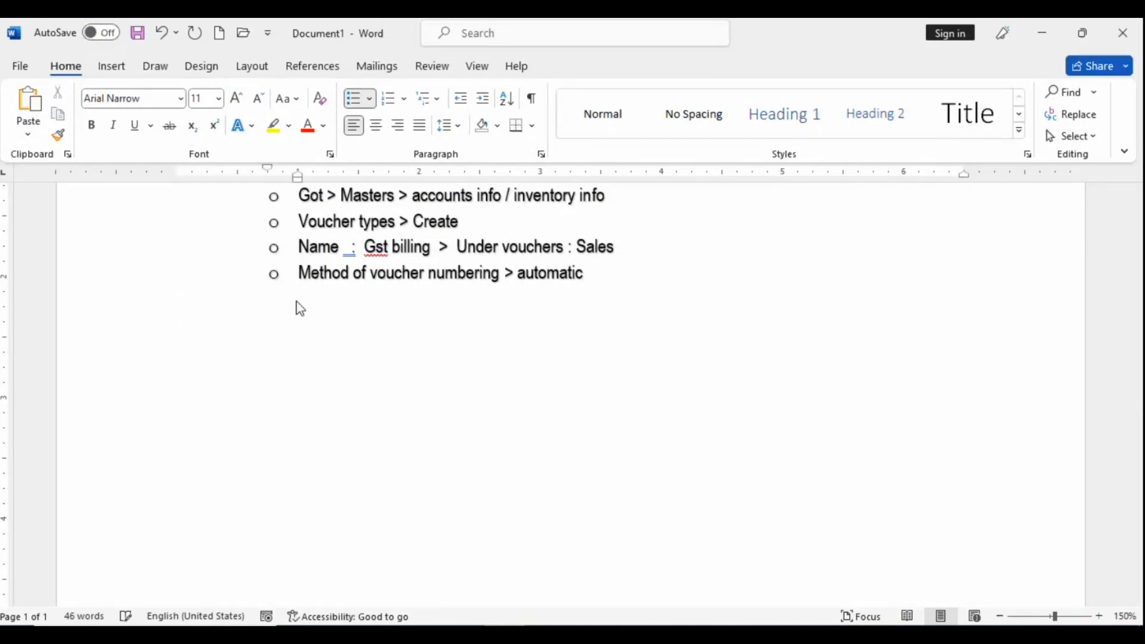
{"action": "key", "text": "Return"}
{"action": "key", "text": "Return"}
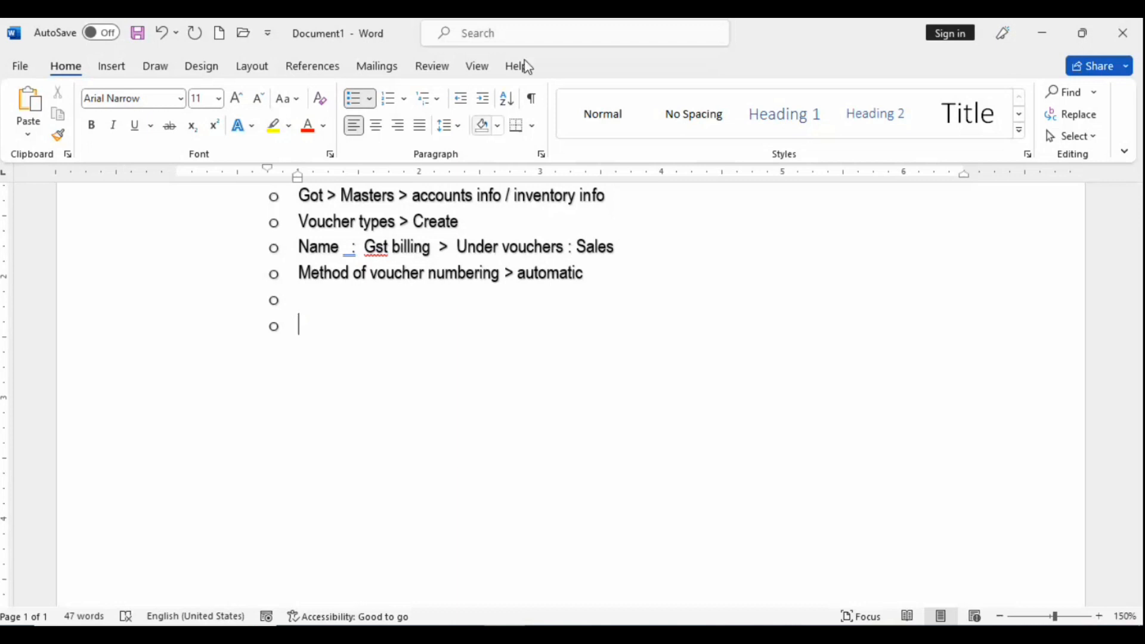
{"action": "left_click", "coordinate": [297, 306]}
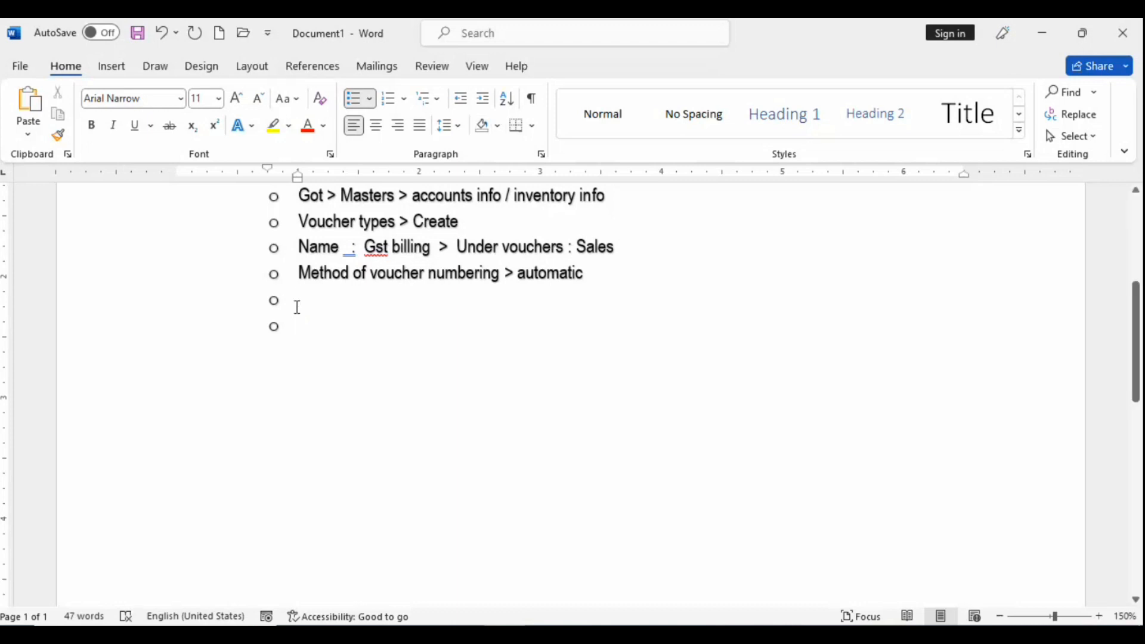
{"action": "key", "text": "ctrl+v"}
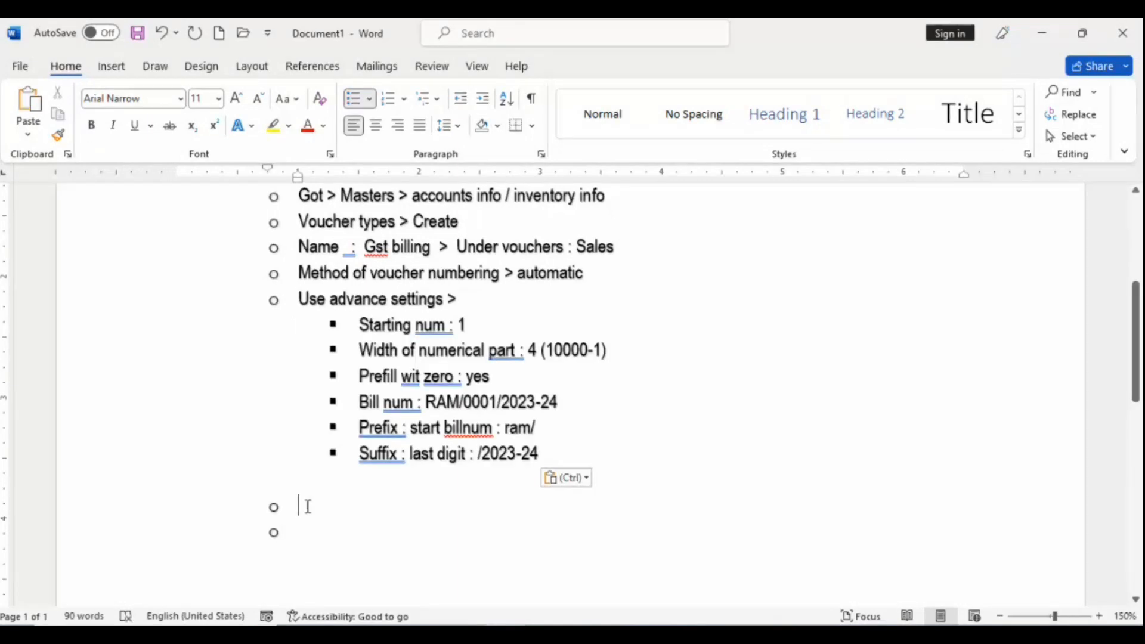
Step: Add the note 'Print voucher after saving : yes', start a new bullet, and return to Tally
{"action": "type", "text": "prim"}
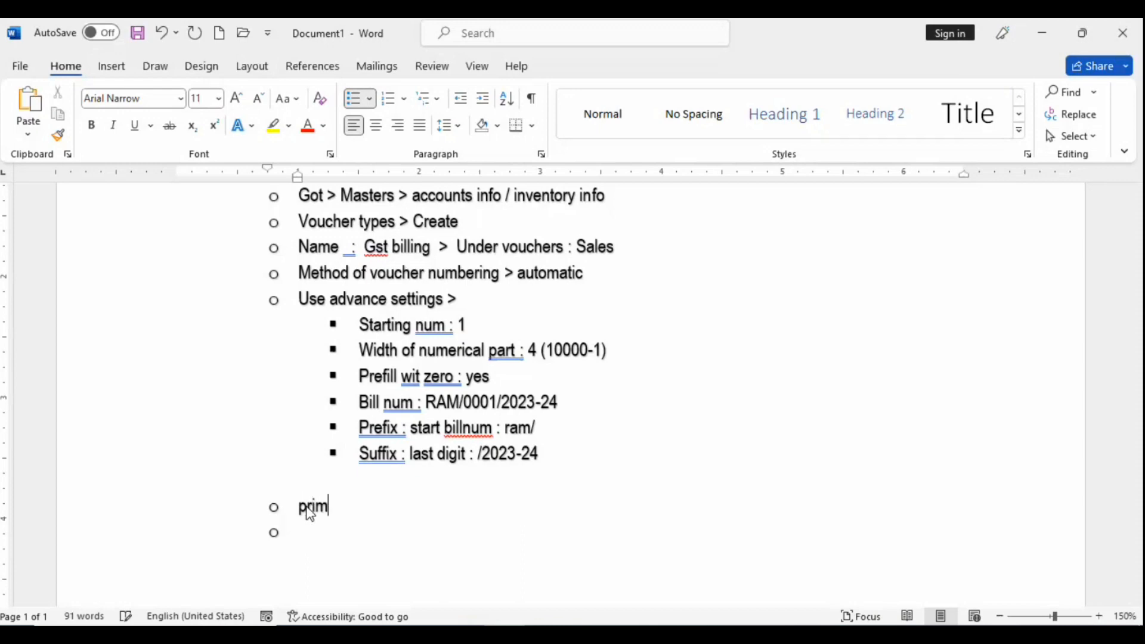
{"action": "key", "text": "BackSpace"}
{"action": "key", "text": "BackSpace"}
{"action": "key", "text": "BackSpace"}
{"action": "key", "text": "BackSpace"}
{"action": "type", "text": "Print voucher afy"}
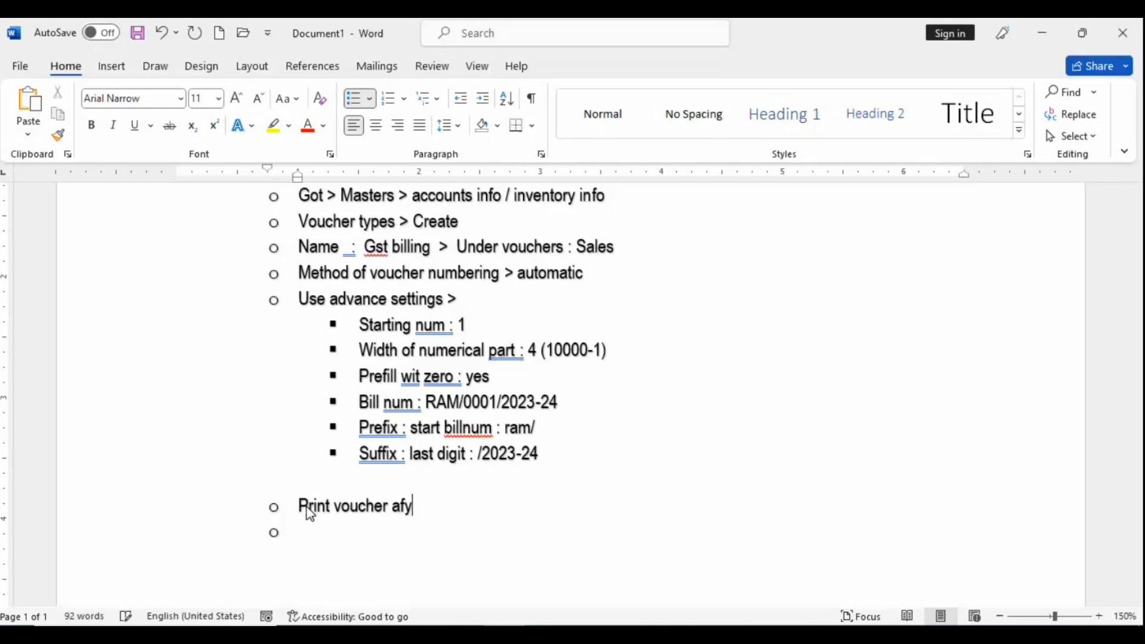
{"action": "key", "text": "BackSpace"}
{"action": "type", "text": "ter saving : yes"}
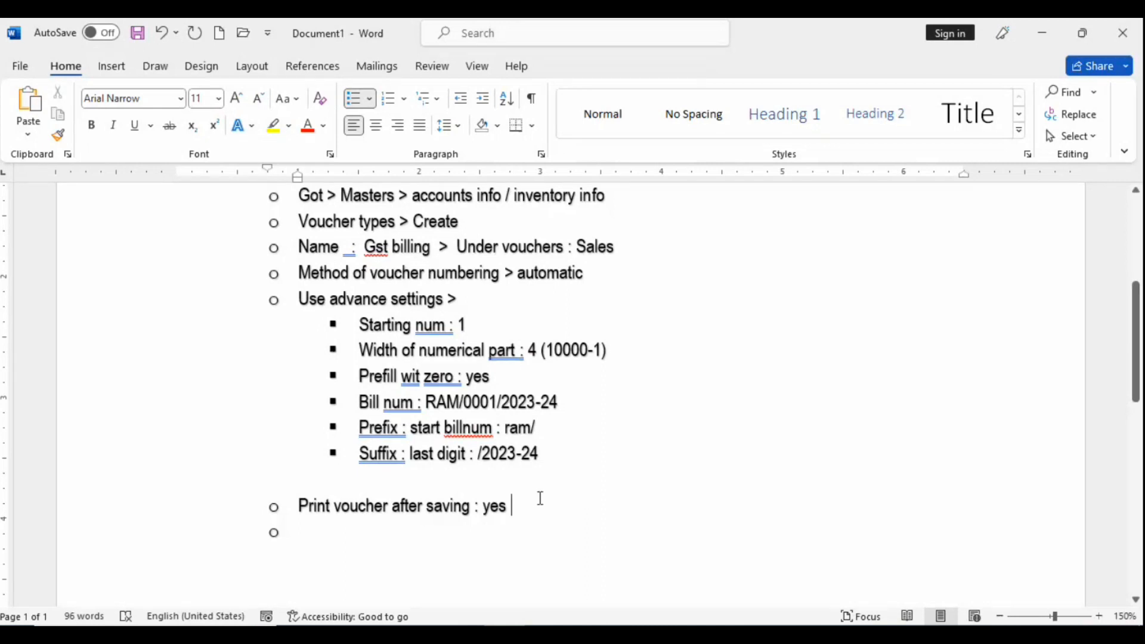
{"action": "key", "text": "Return"}
{"action": "key", "text": "alt+Tab"}
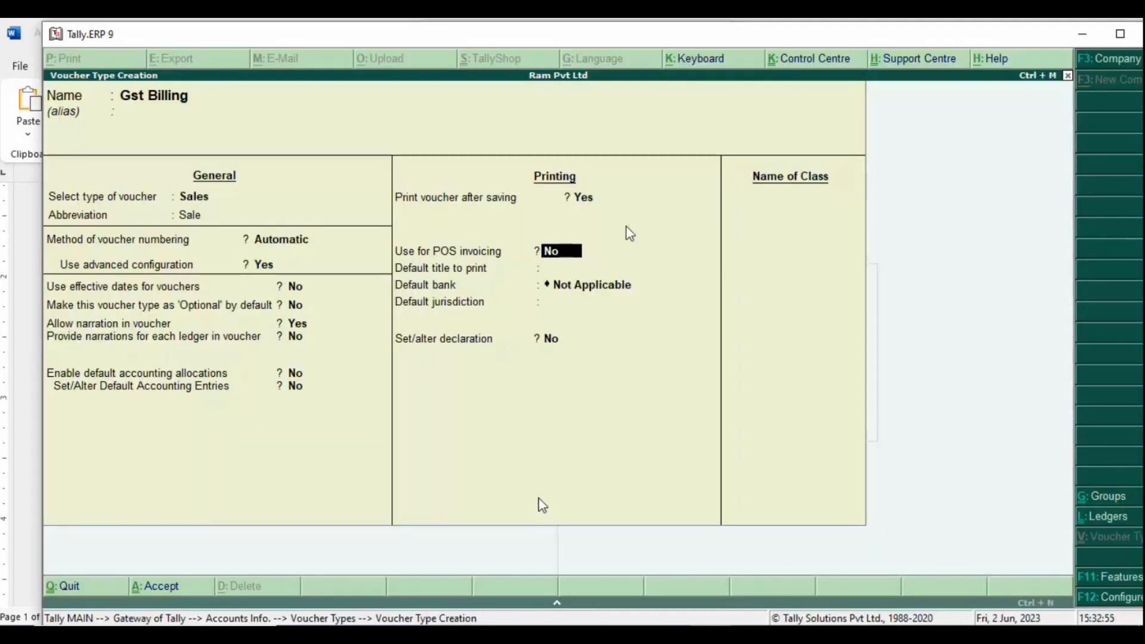
Step: Give Gst Billing print title RAM PVT Ltd, default bank Not Applicable, and jurisdiction Lucknow Mandal
{"action": "key", "text": "Return"}
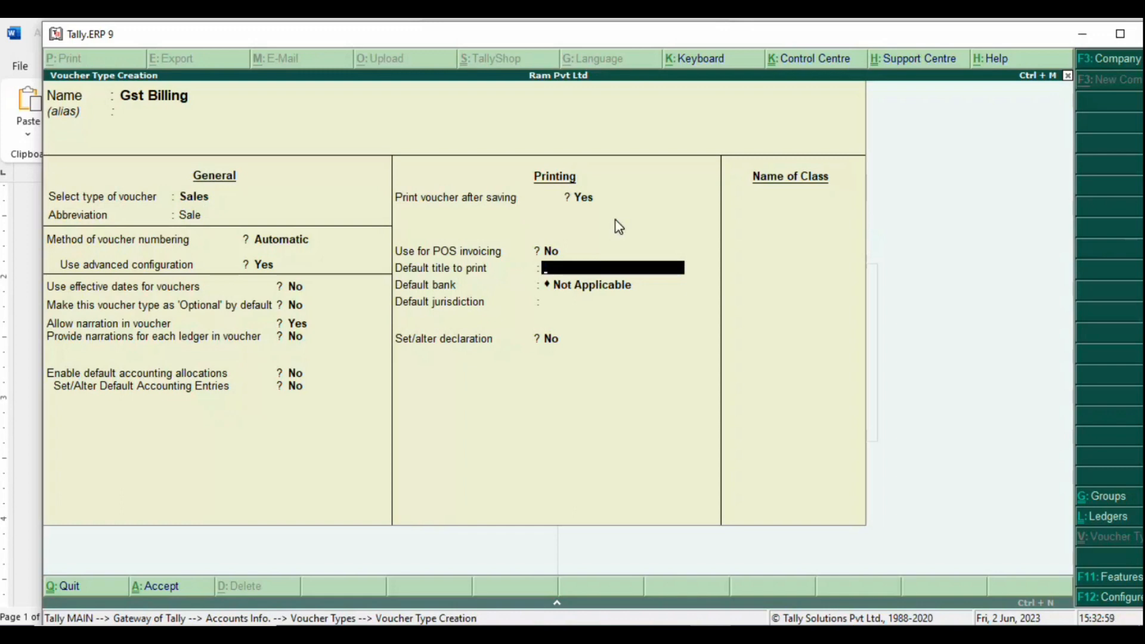
{"action": "type", "text": "RAM PVT Ltd"}
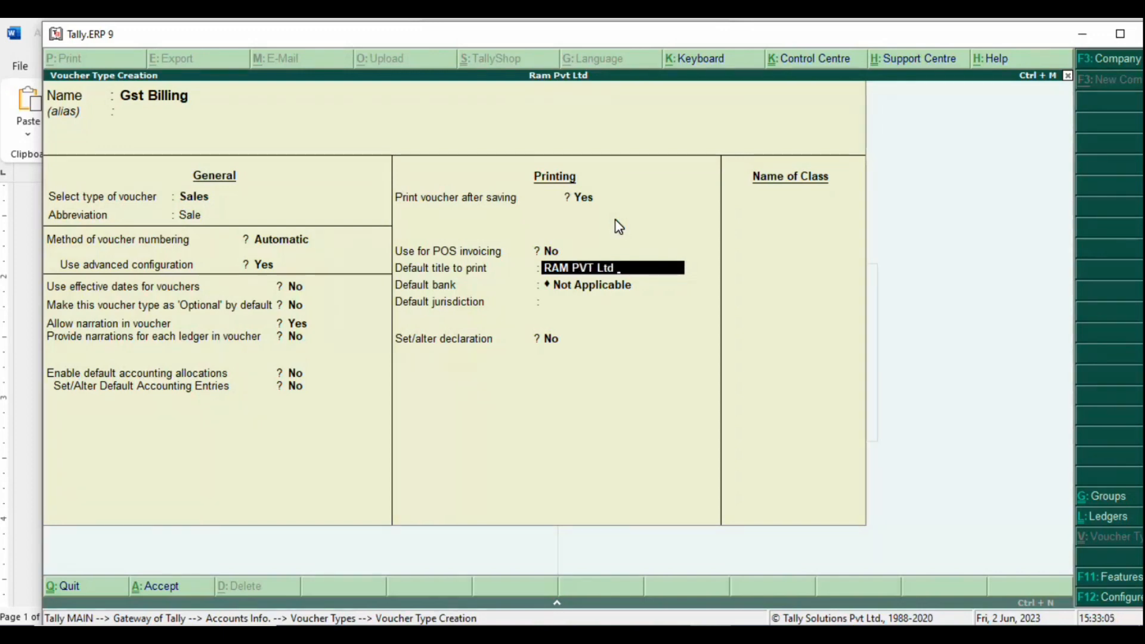
{"action": "key", "text": "Return"}
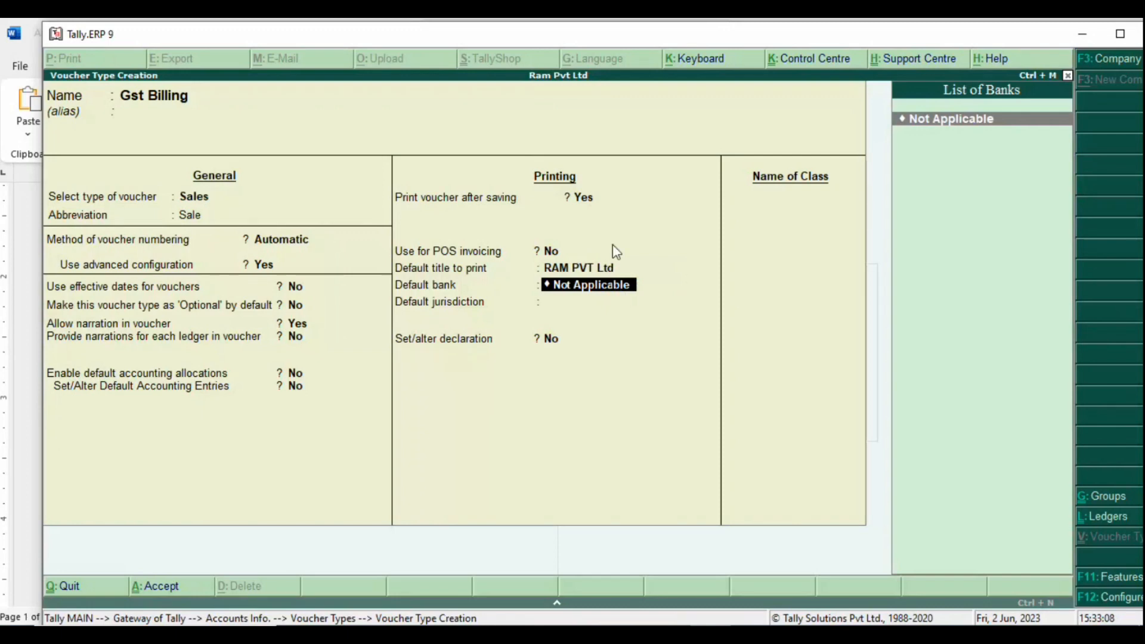
{"action": "left_click", "coordinate": [593, 268]}
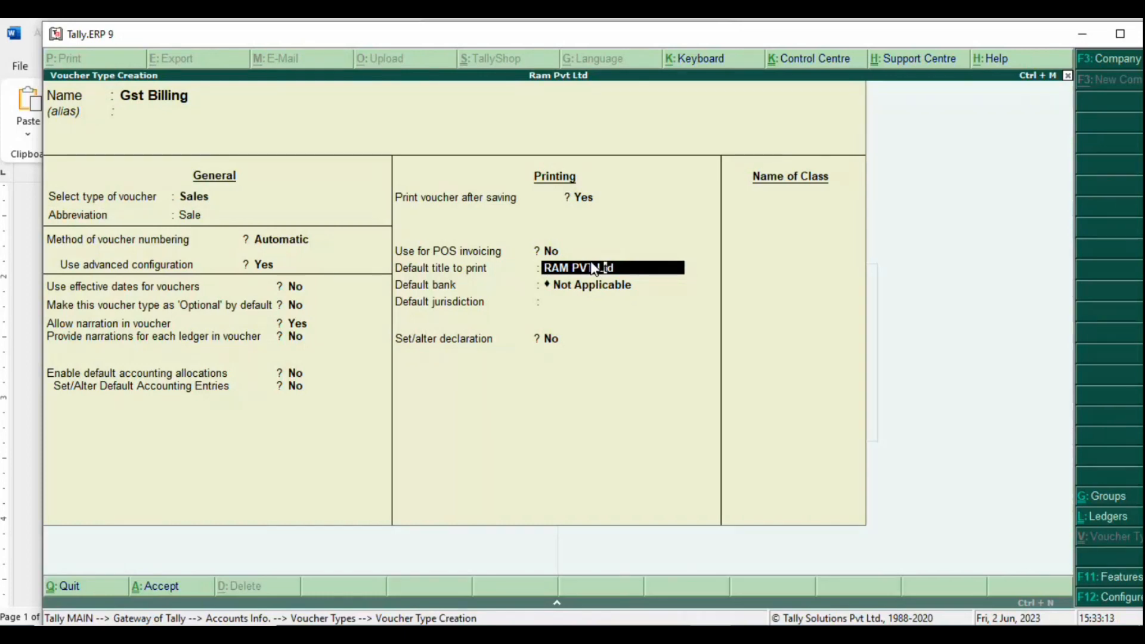
{"action": "key", "text": "Return"}
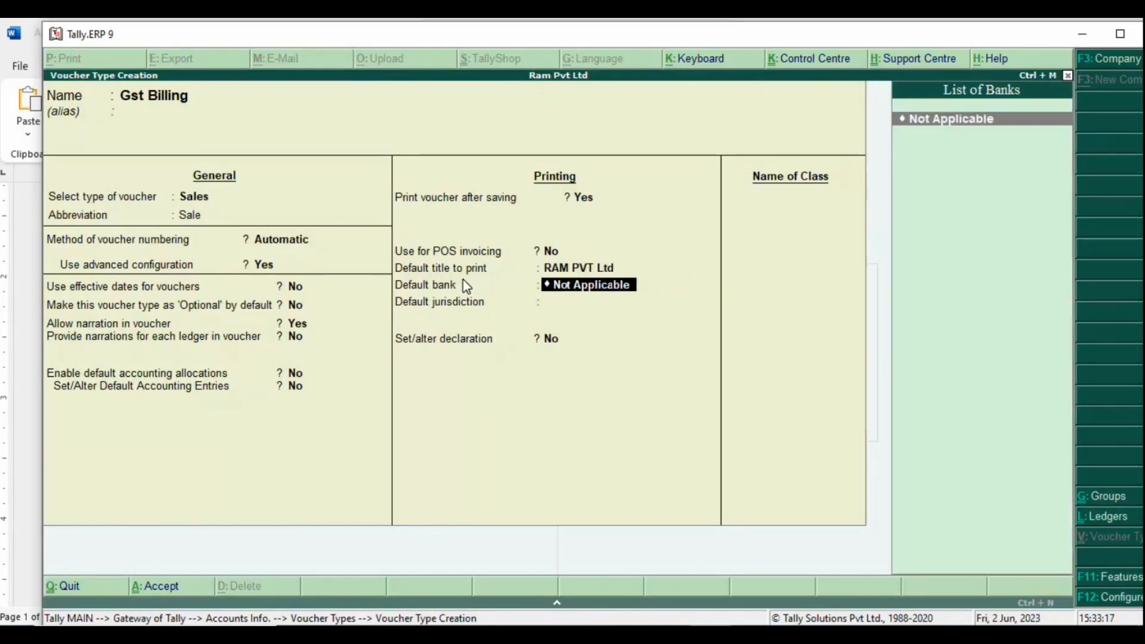
{"action": "type", "text": "c"}
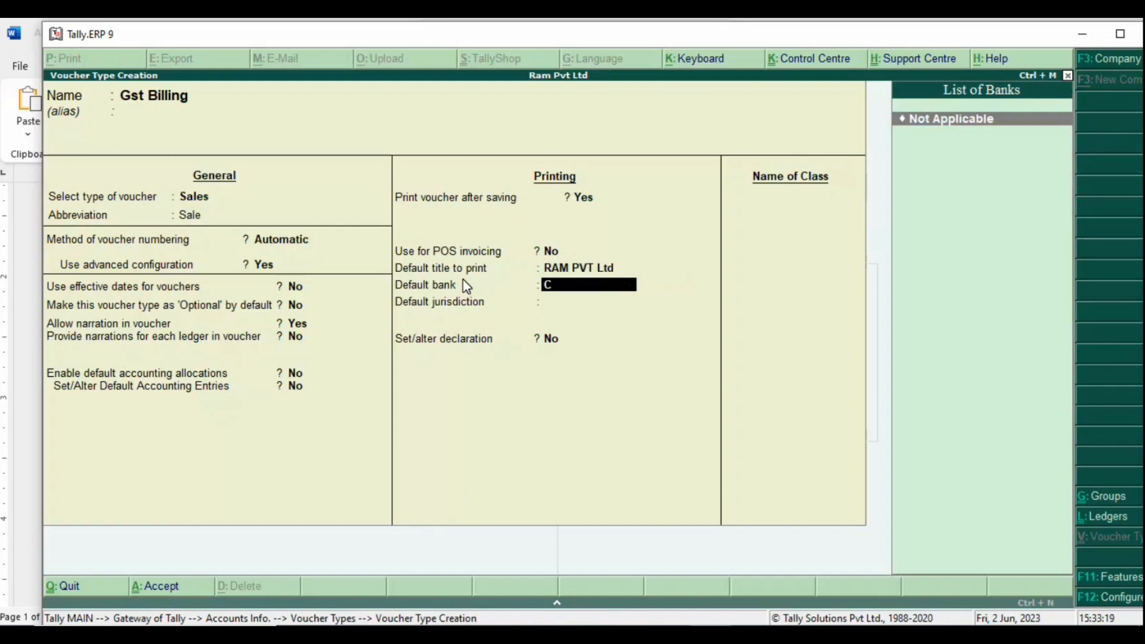
{"action": "key", "text": "BackSpace"}
{"action": "key", "text": "Return"}
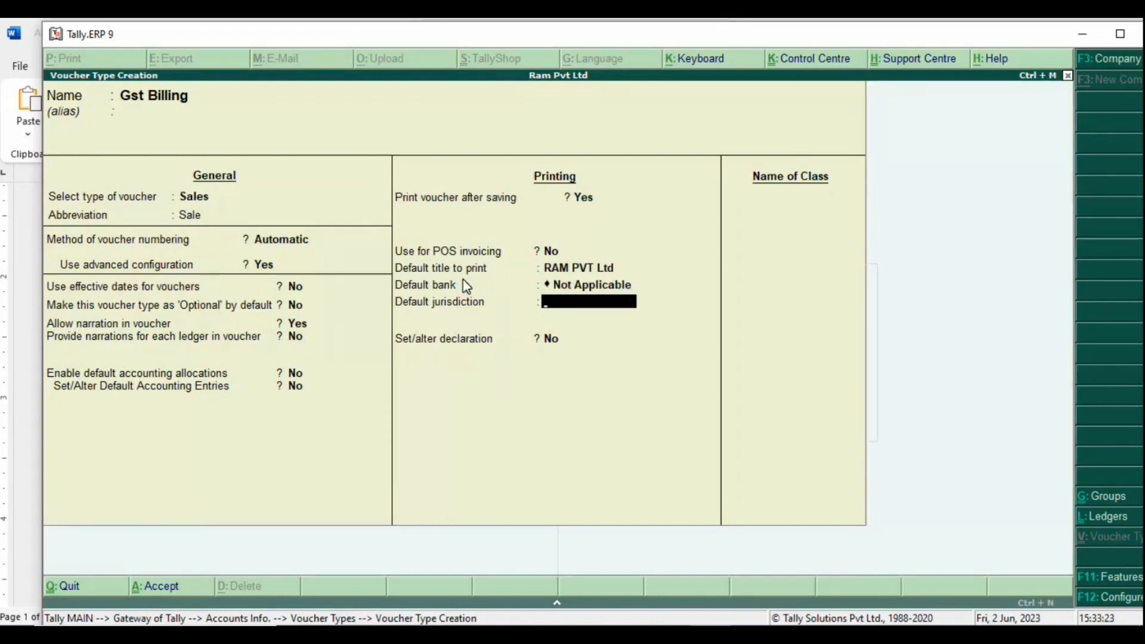
{"action": "type", "text": "Lucknow Mandal"}
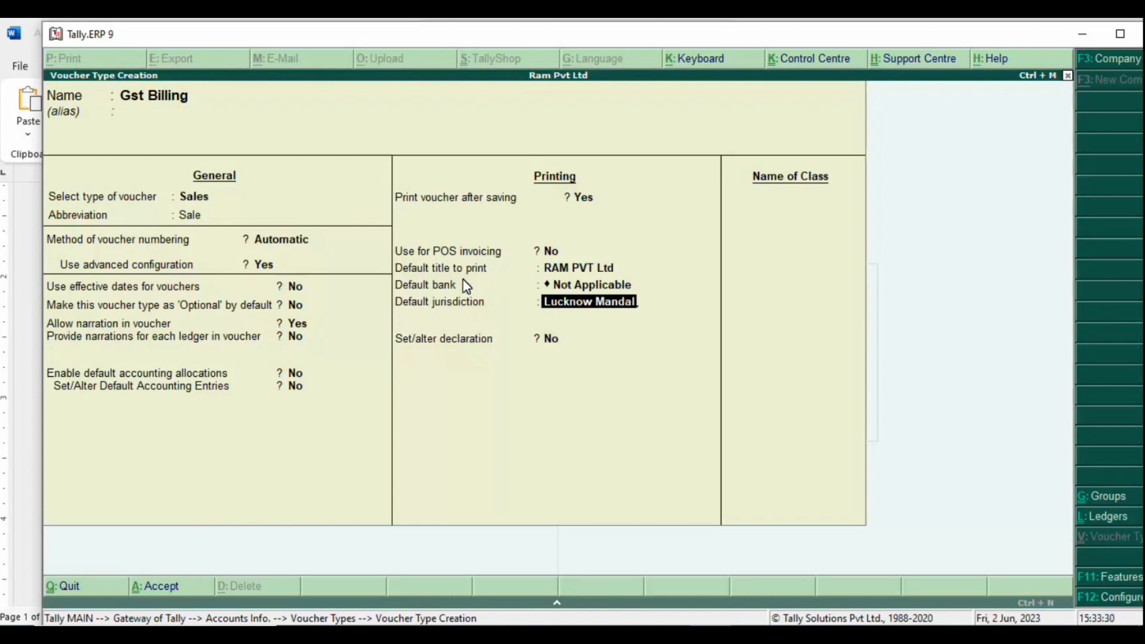
{"action": "key", "text": "Return"}
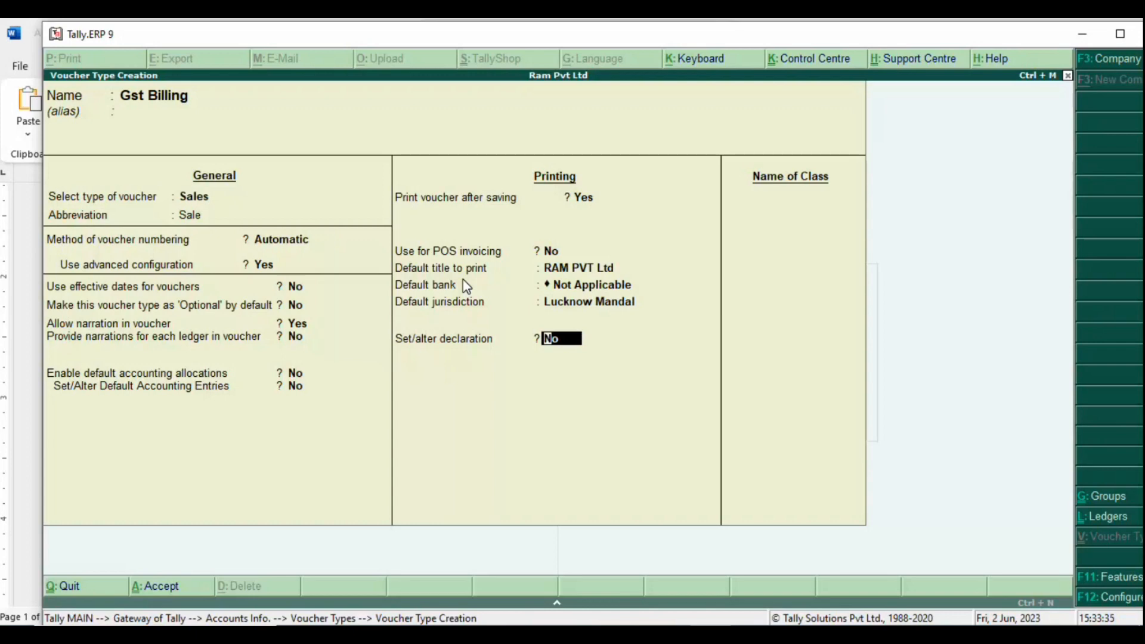
Step: Turn on Set/alter declaration, keep the default declaration text, and name the voucher class Gst
{"action": "key", "text": "y"}
{"action": "key", "text": "Return"}
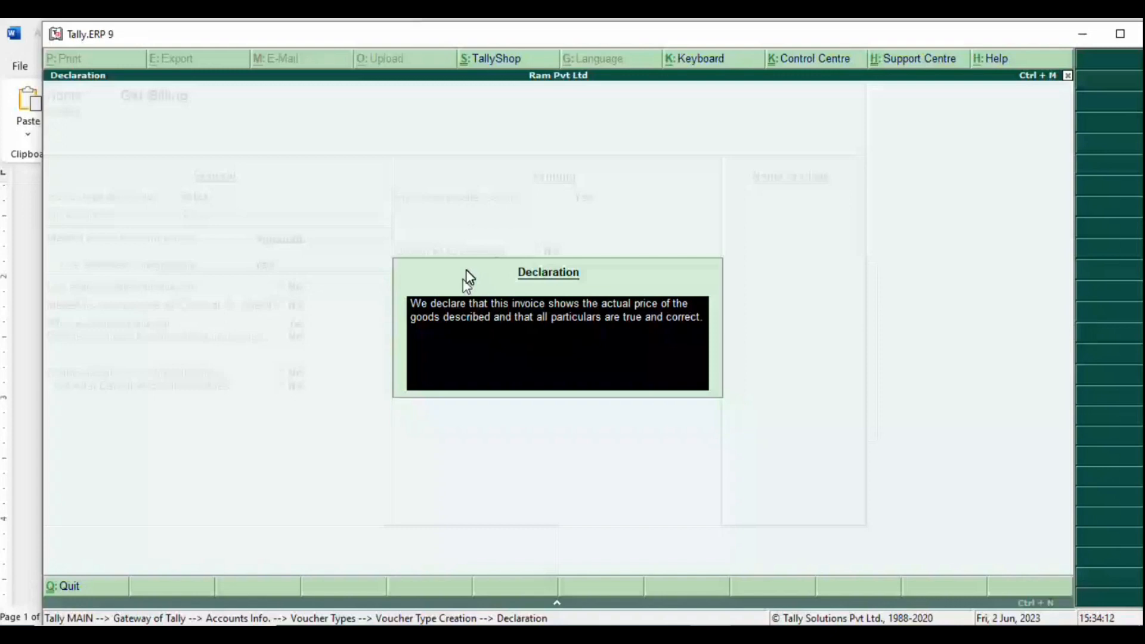
{"action": "key", "text": "Return"}
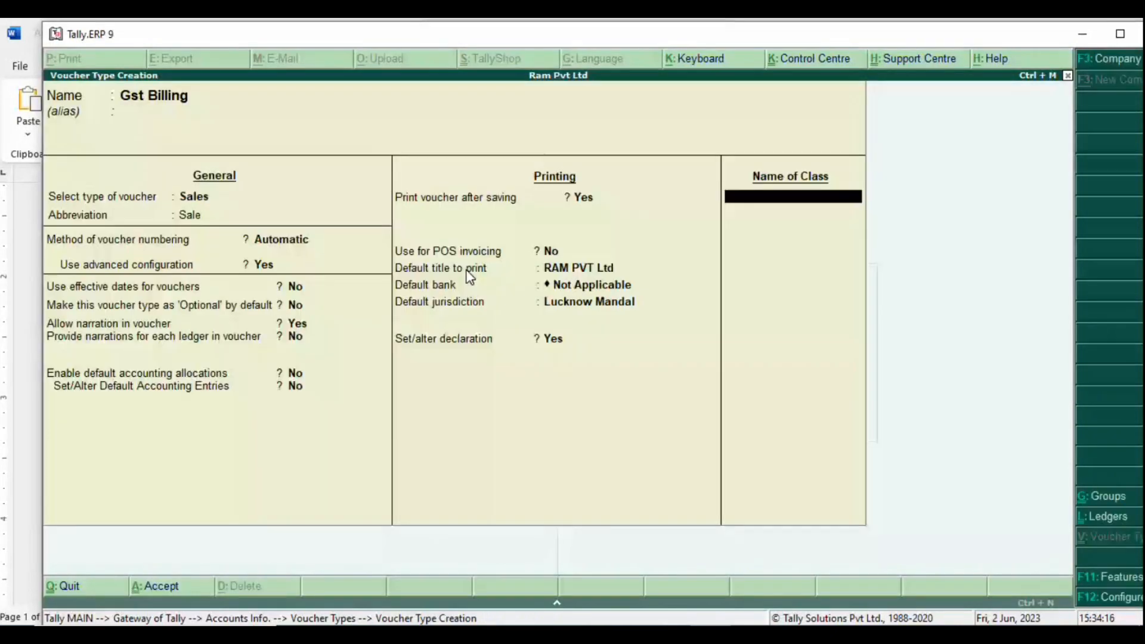
{"action": "type", "text": "Y"}
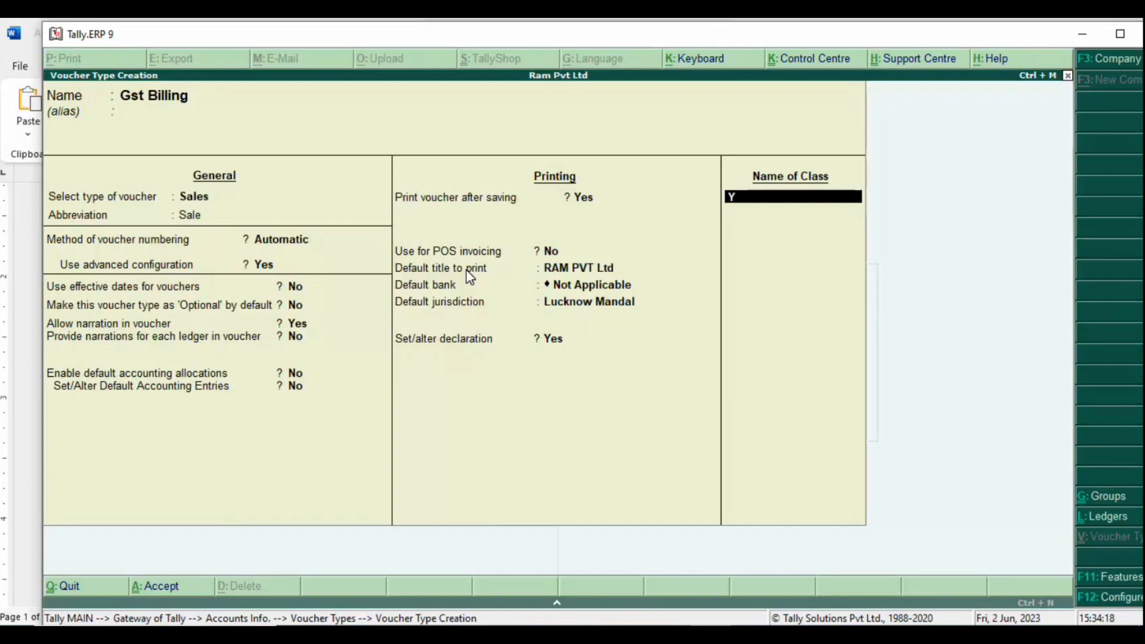
{"action": "key", "text": "BackSpace"}
{"action": "type", "text": "Gst"}
Step: Add the note 'default title to print : billing title' in Word
{"action": "key", "text": "alt+Tab"}
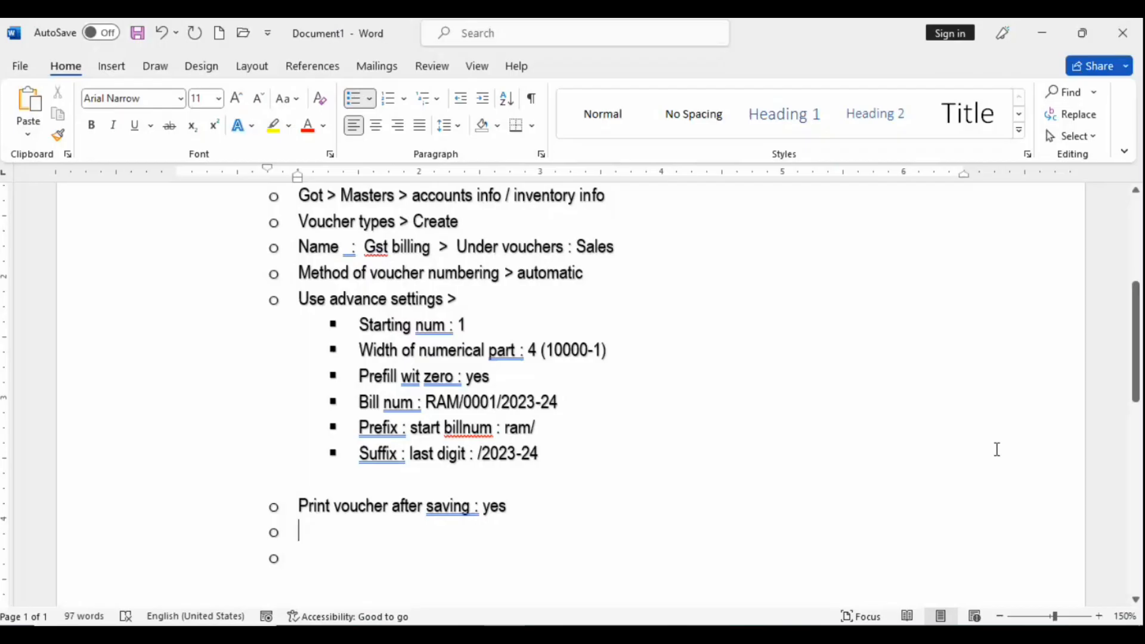
{"action": "type", "text": "default"}
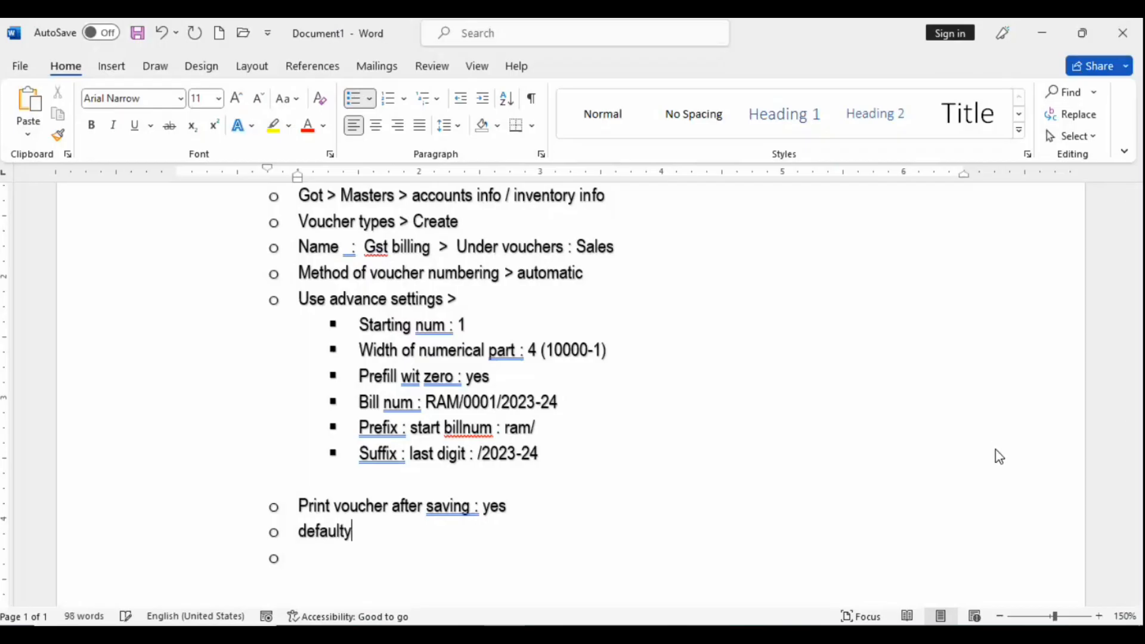
{"action": "type", "text": " t"}
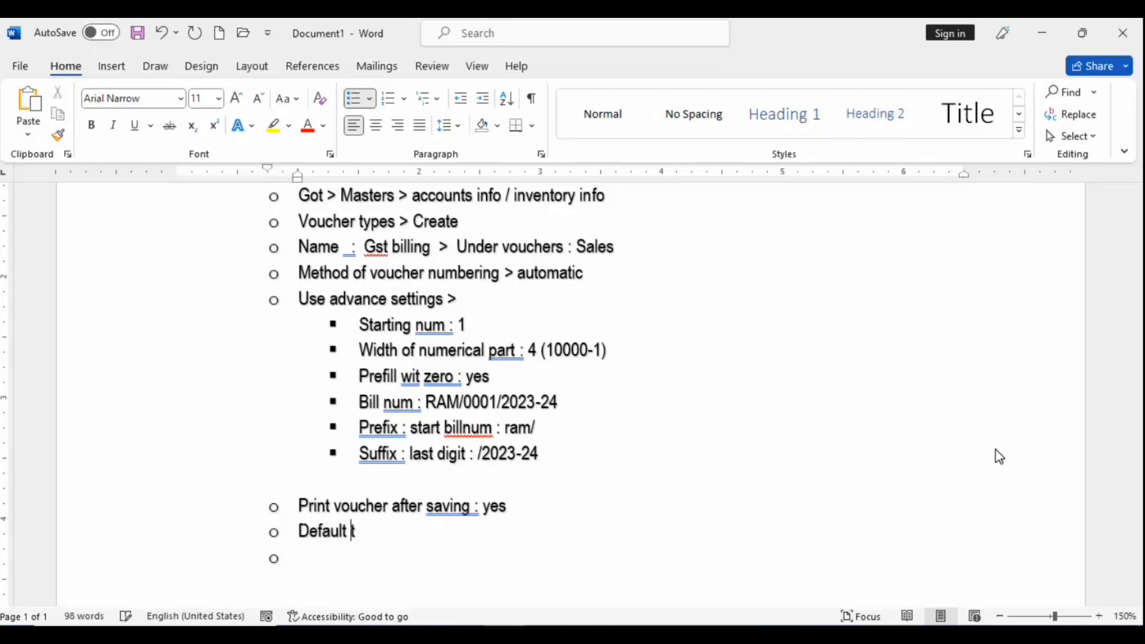
{"action": "type", "text": "itle to p"}
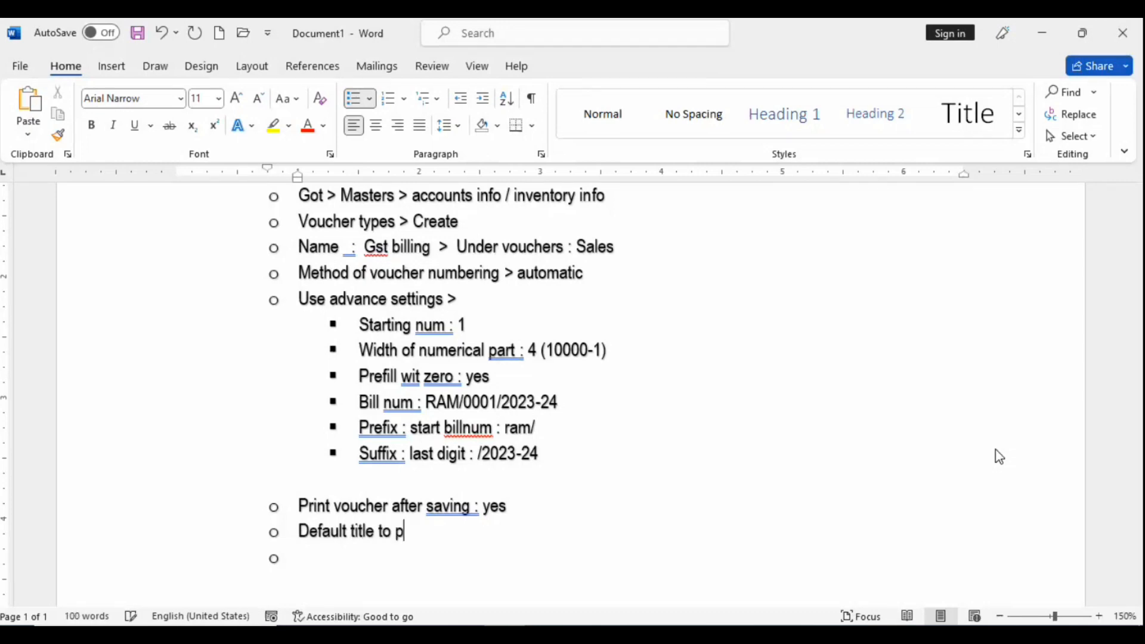
{"action": "type", "text": "rint : billing t"}
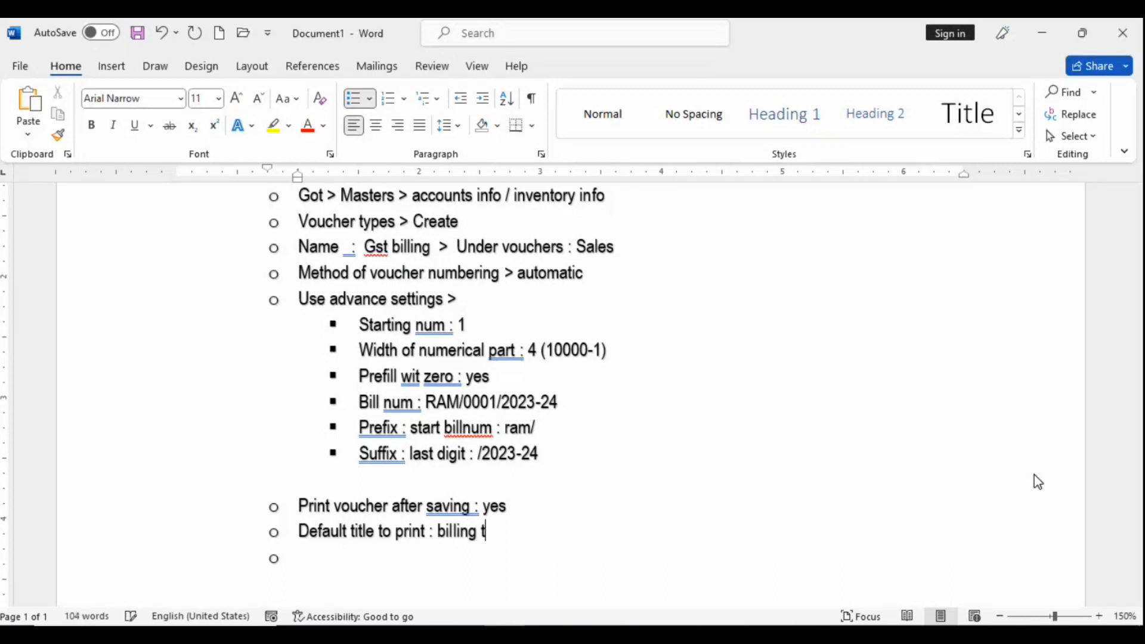
{"action": "type", "text": "itle"}
{"action": "key", "text": "Return"}
Step: After checking Tally, add the note 'default bank : co bank name' and start a new bullet
{"action": "key", "text": "alt+Tab"}
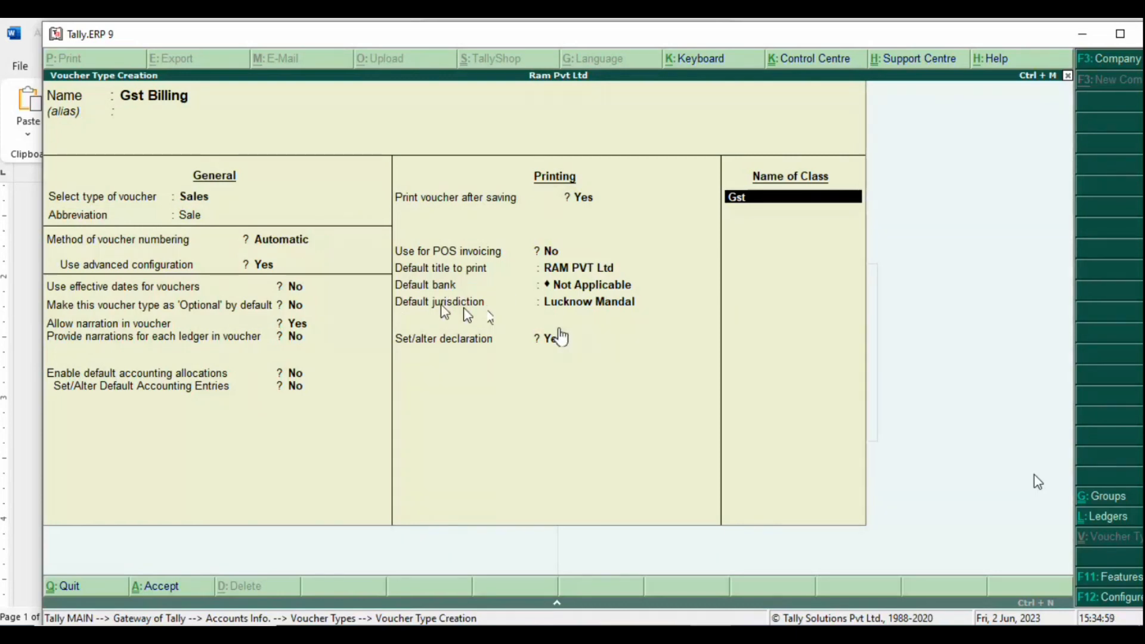
{"action": "key", "text": "alt+Tab"}
{"action": "type", "text": "de"}
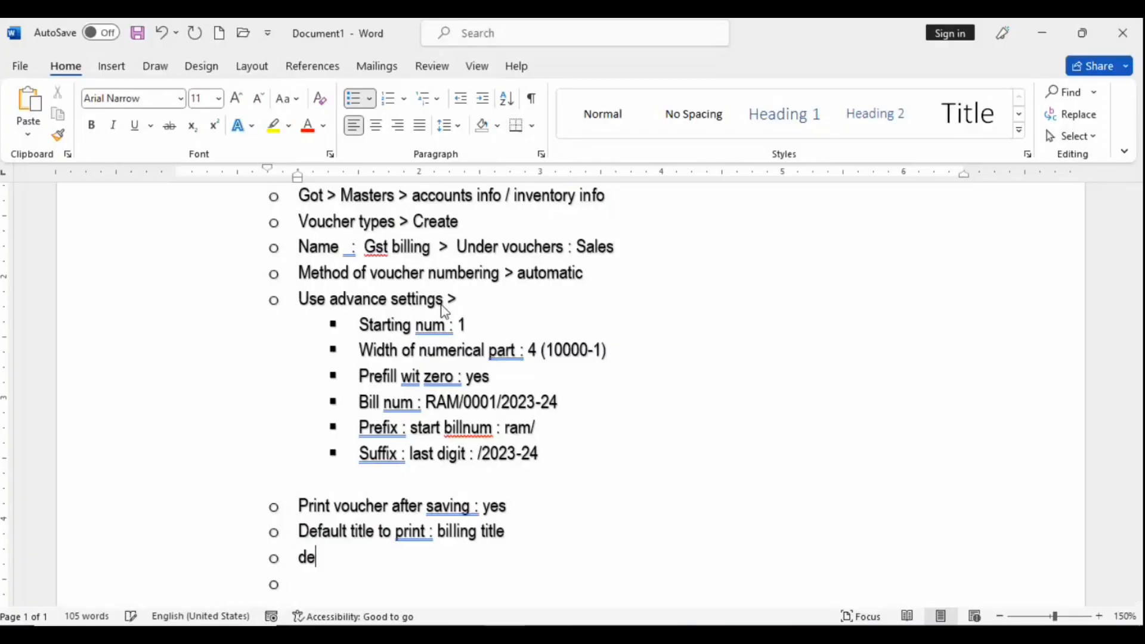
{"action": "type", "text": "fault bank "}
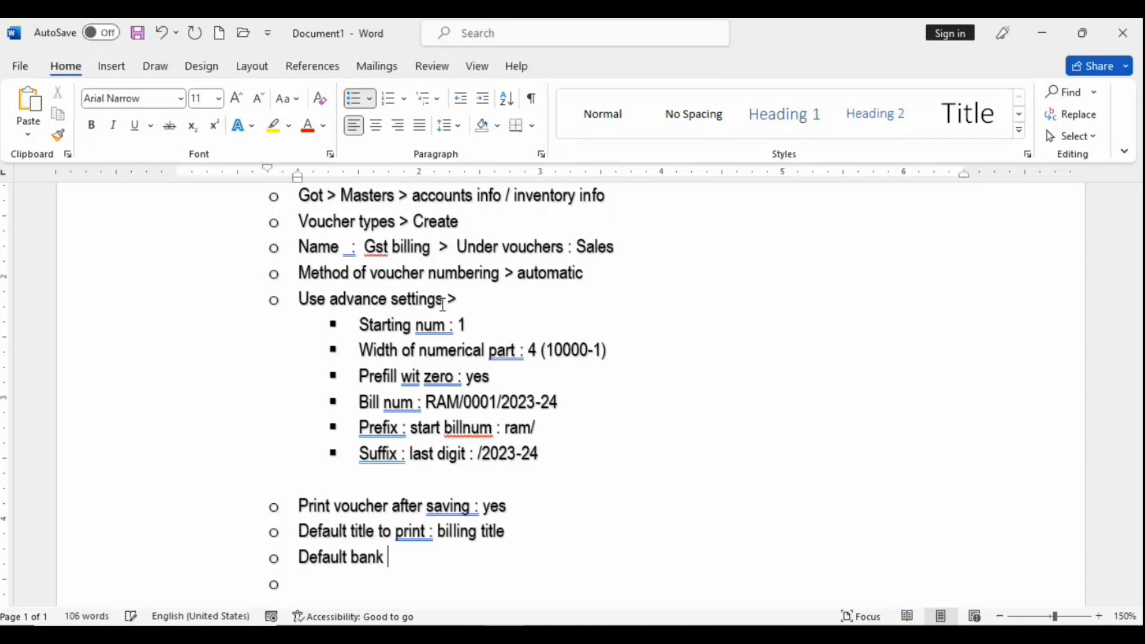
{"action": "type", "text": ": co bnk"}
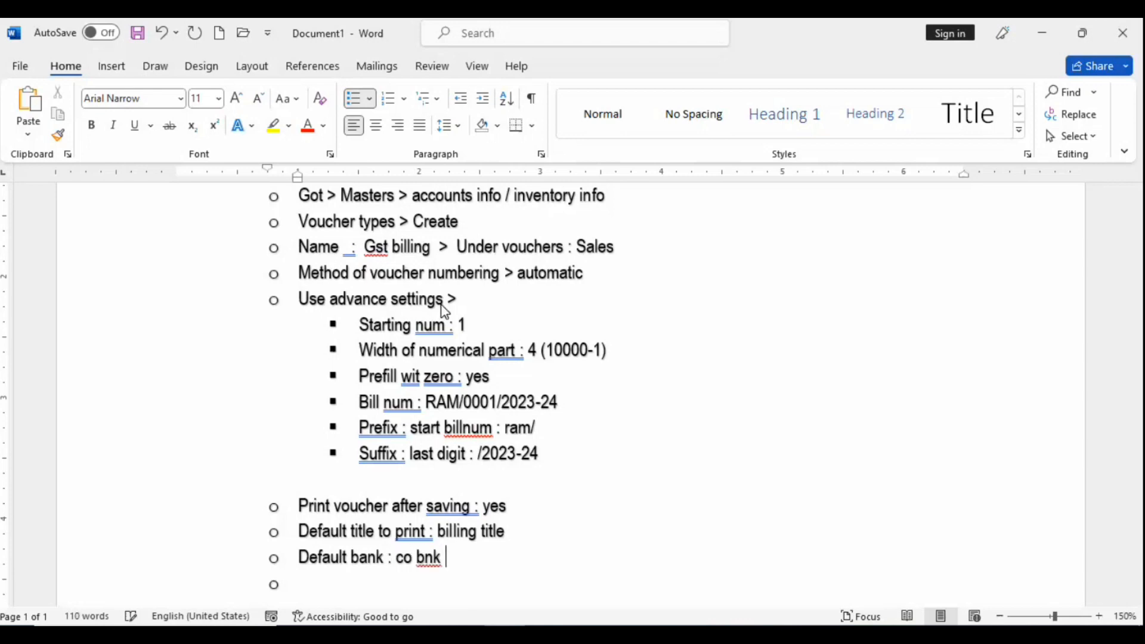
{"action": "key", "text": "BackSpace"}
{"action": "key", "text": "BackSpace"}
{"action": "key", "text": "BackSpace"}
{"action": "type", "text": "ank name\\"}
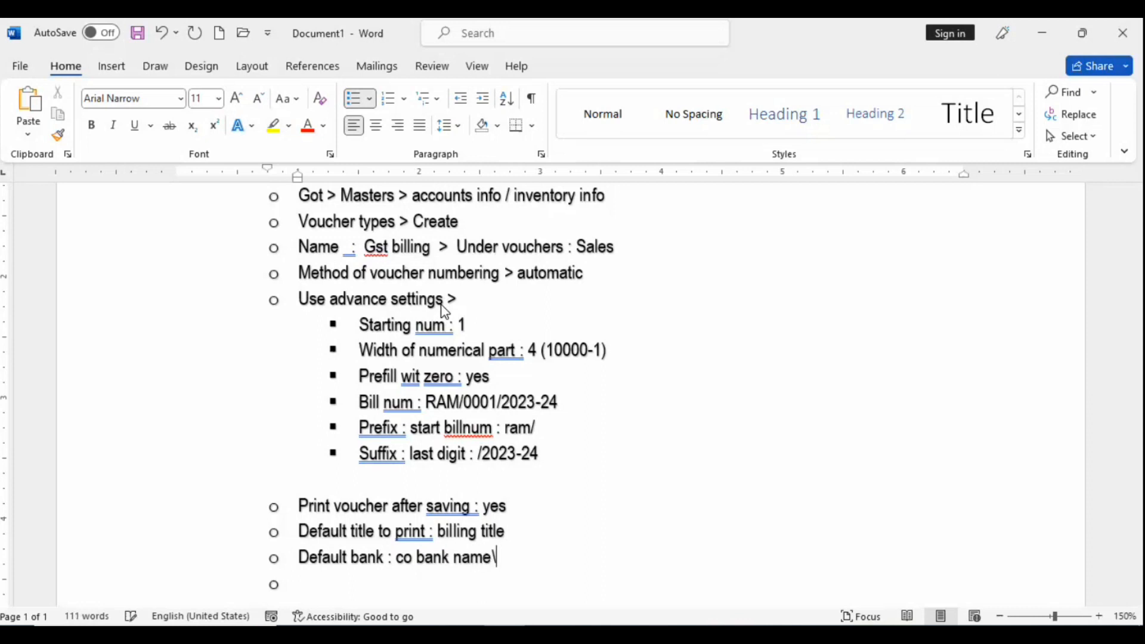
{"action": "type", "text": "defaukt"}
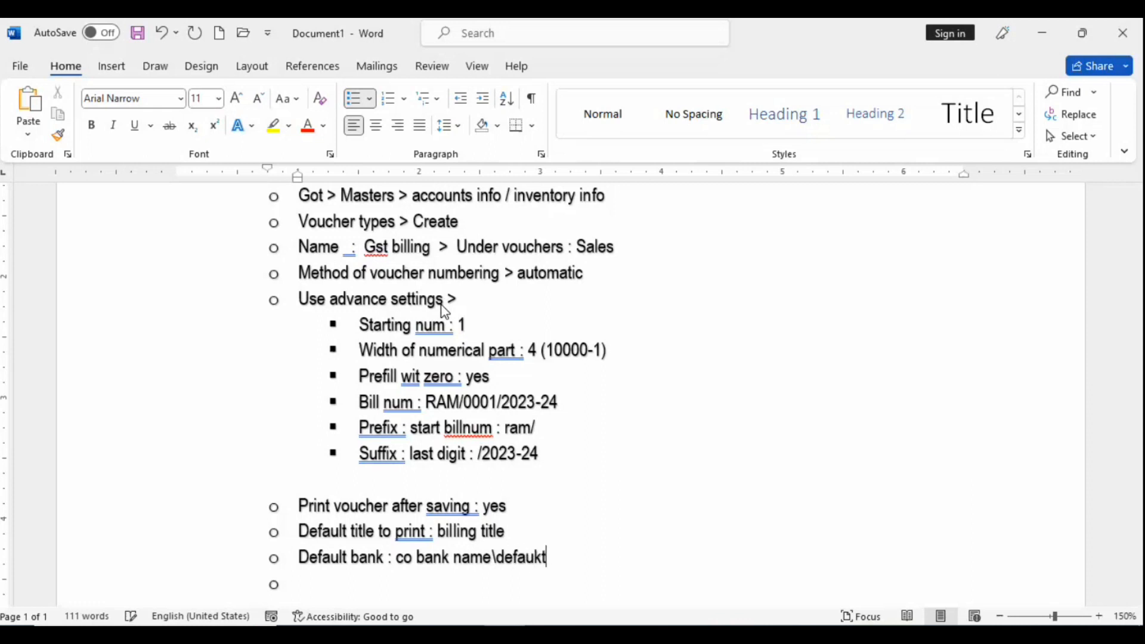
{"action": "key", "text": "BackSpace"}
{"action": "key", "text": "BackSpace"}
{"action": "key", "text": "BackSpace"}
{"action": "key", "text": "BackSpace"}
{"action": "key", "text": "BackSpace"}
{"action": "key", "text": "BackSpace"}
{"action": "key", "text": "BackSpace"}
{"action": "key", "text": "Return"}
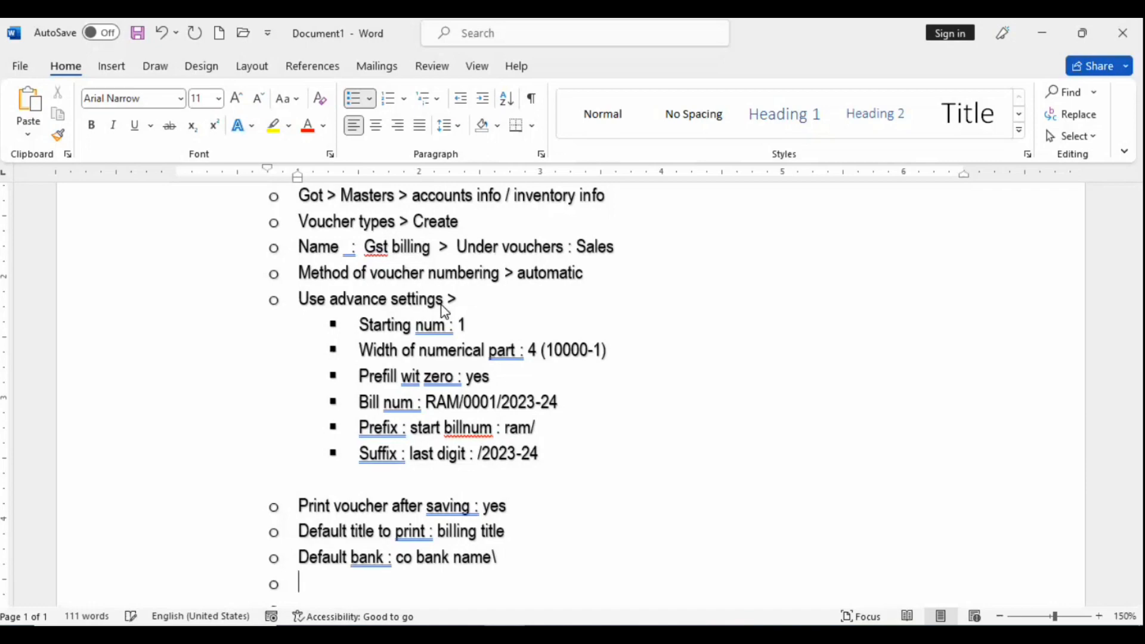
{"action": "key", "text": "alt+Tab"}
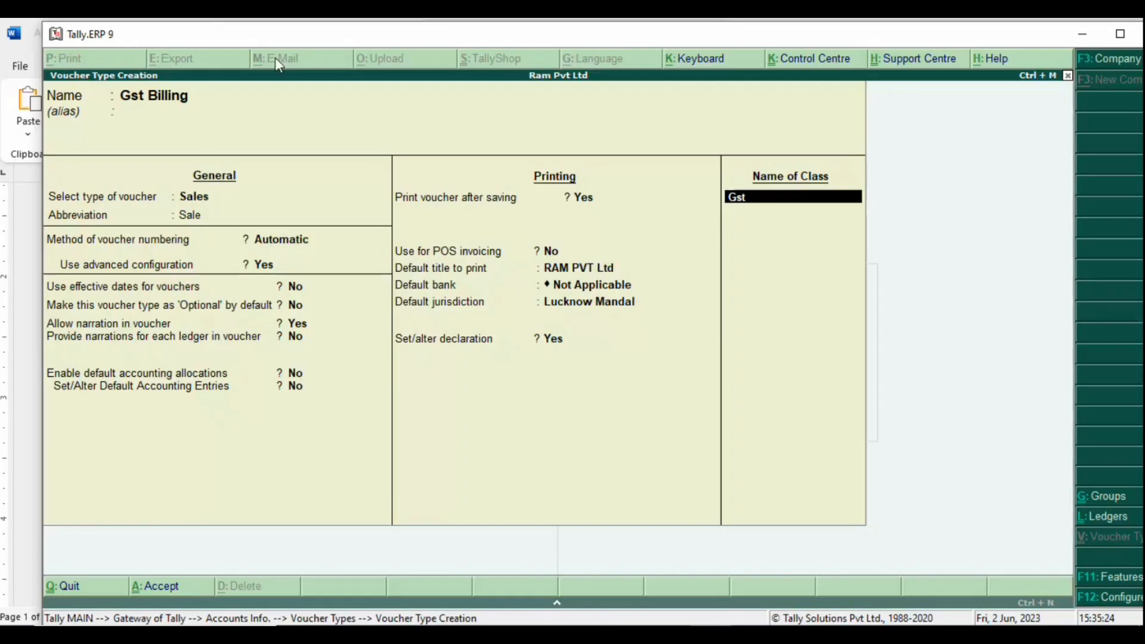
Step: Add the note 'Default jurisdiction : lucknow mandal', using the value shown in Tally
{"action": "key", "text": "alt+Tab"}
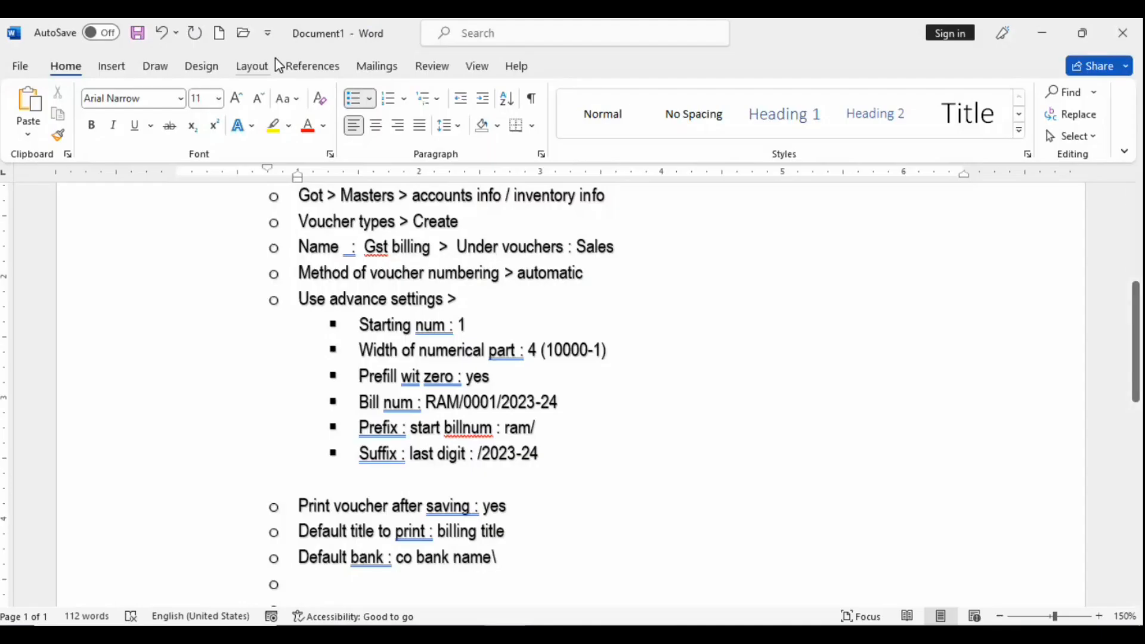
{"action": "type", "text": "default "}
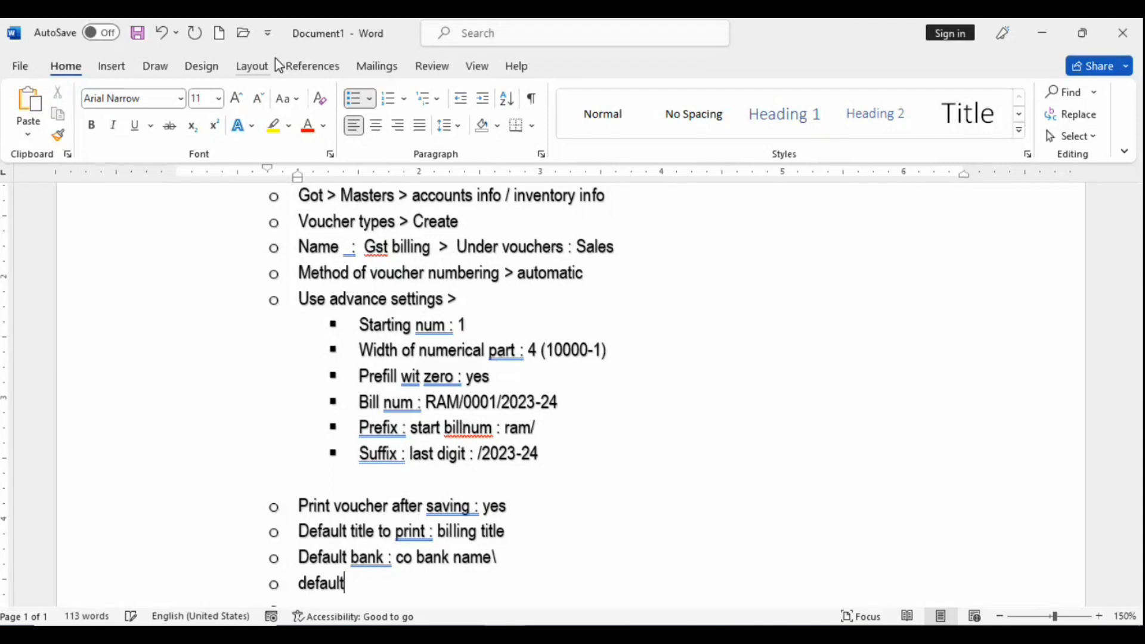
{"action": "type", "text": "ju"}
{"action": "type", "text": "rist"}
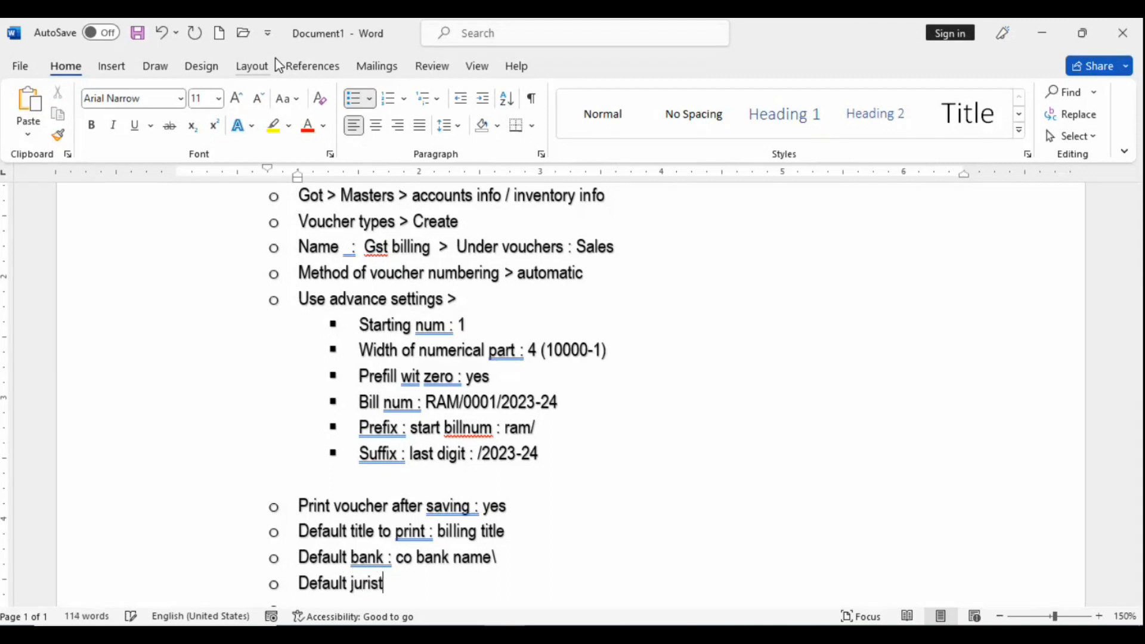
{"action": "key", "text": "BackSpace"}
{"action": "type", "text": "diction"}
{"action": "key", "text": "Return"}
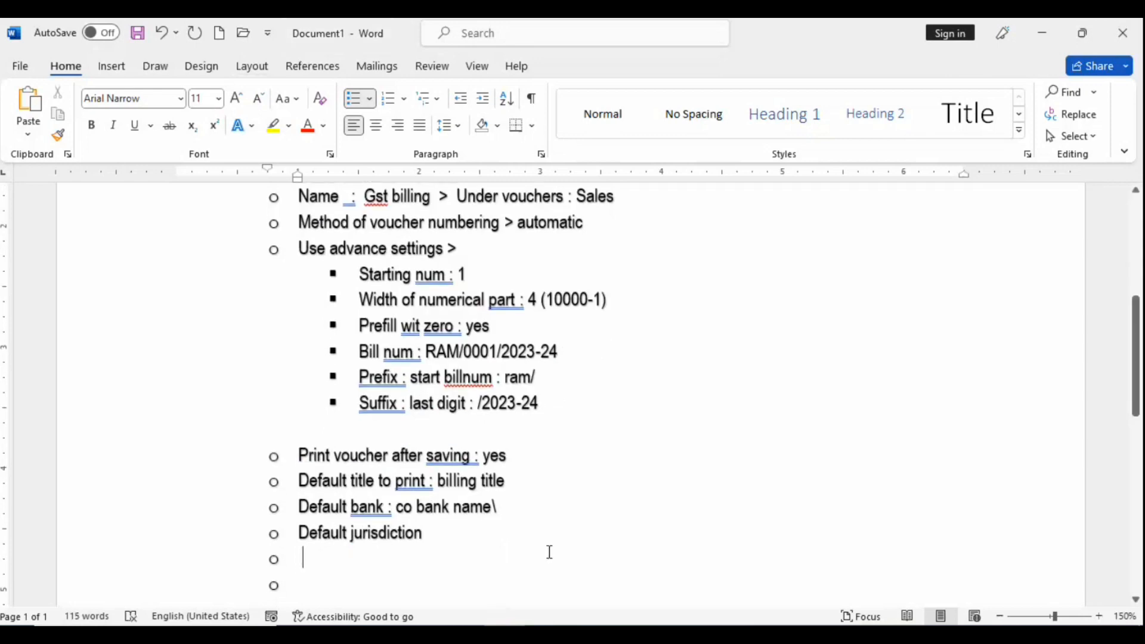
{"action": "left_click", "coordinate": [434, 533]}
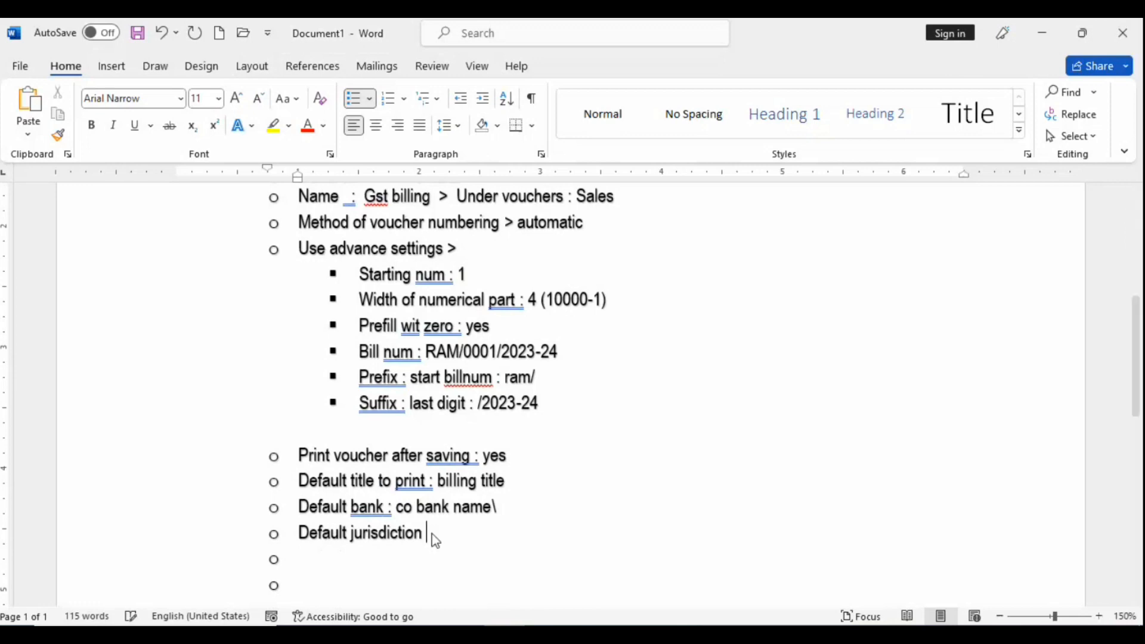
{"action": "type", "text": ":"}
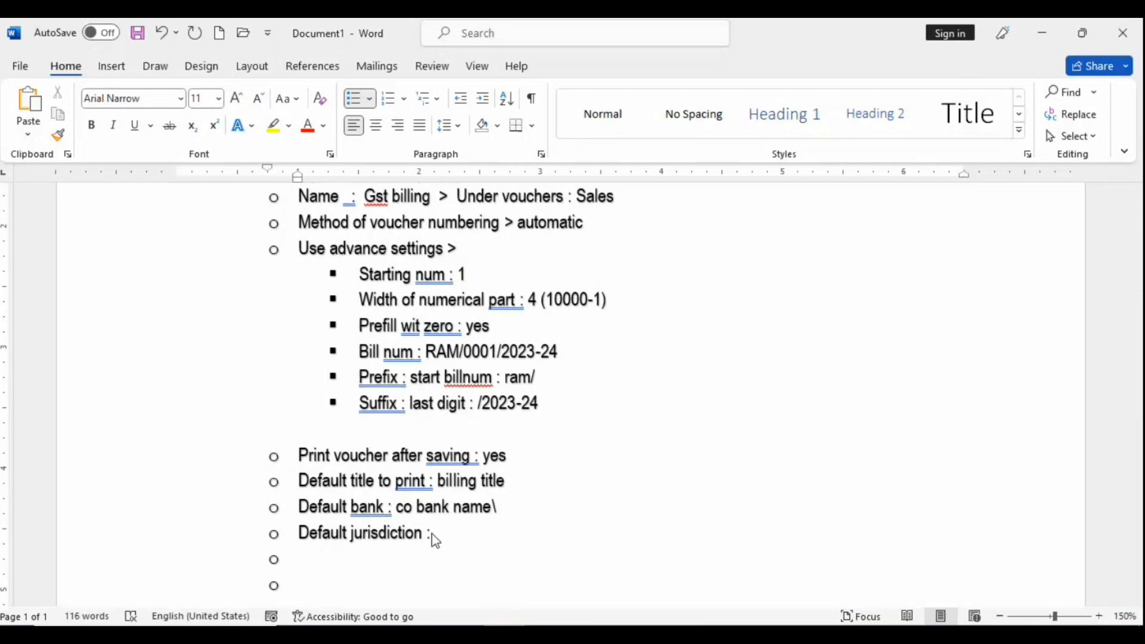
{"action": "key", "text": "alt+Tab"}
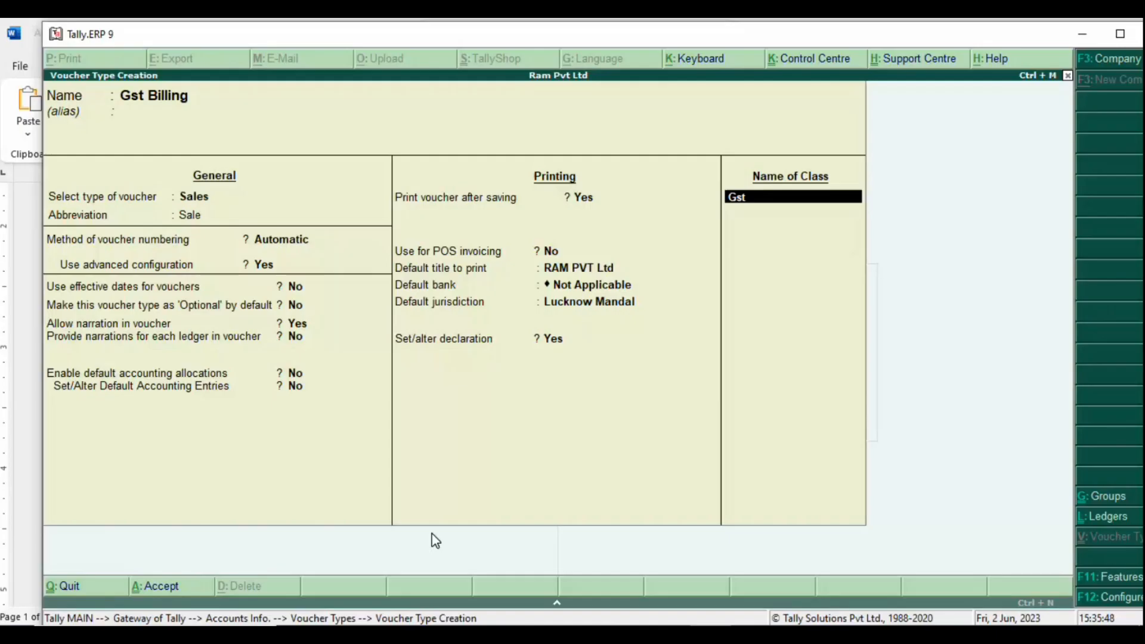
{"action": "key", "text": "alt+Tab"}
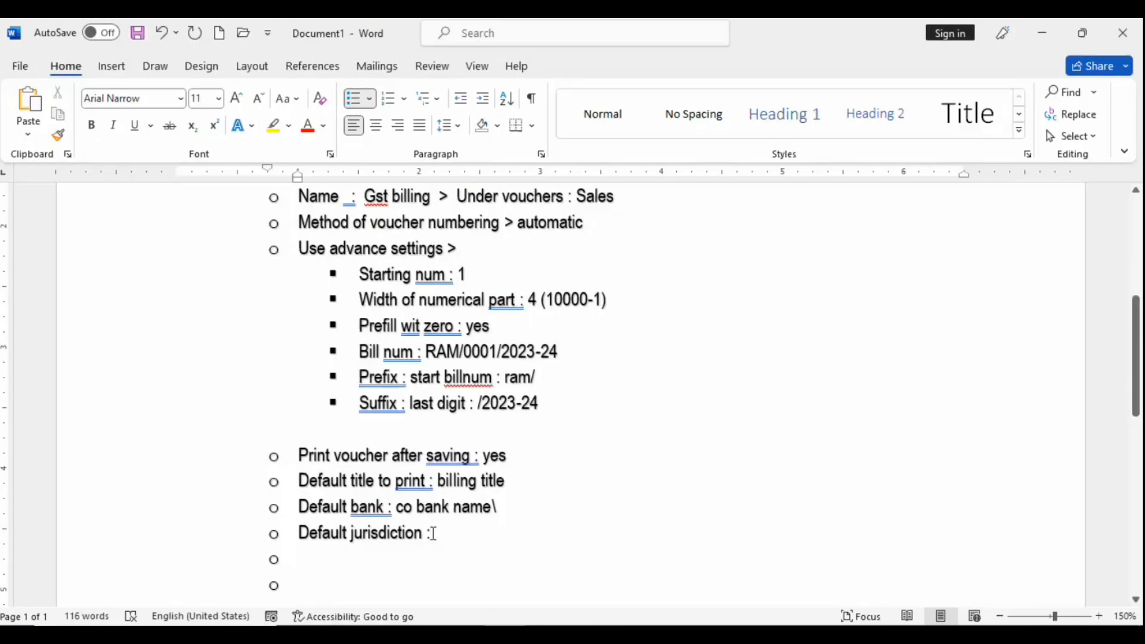
{"action": "type", "text": "luc"}
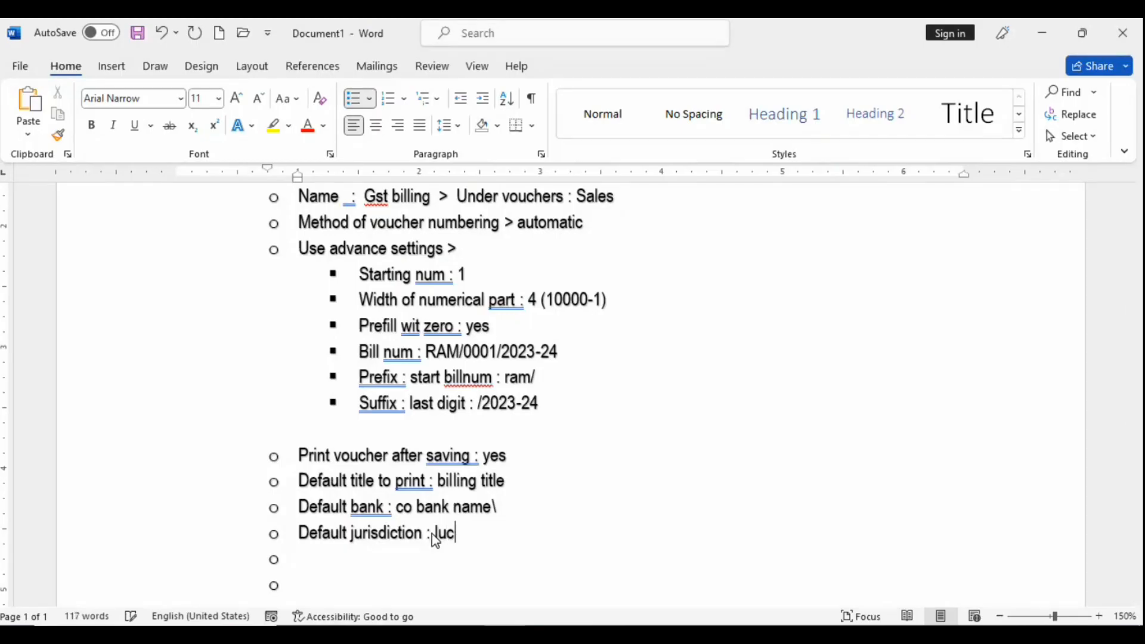
{"action": "type", "text": "know man"}
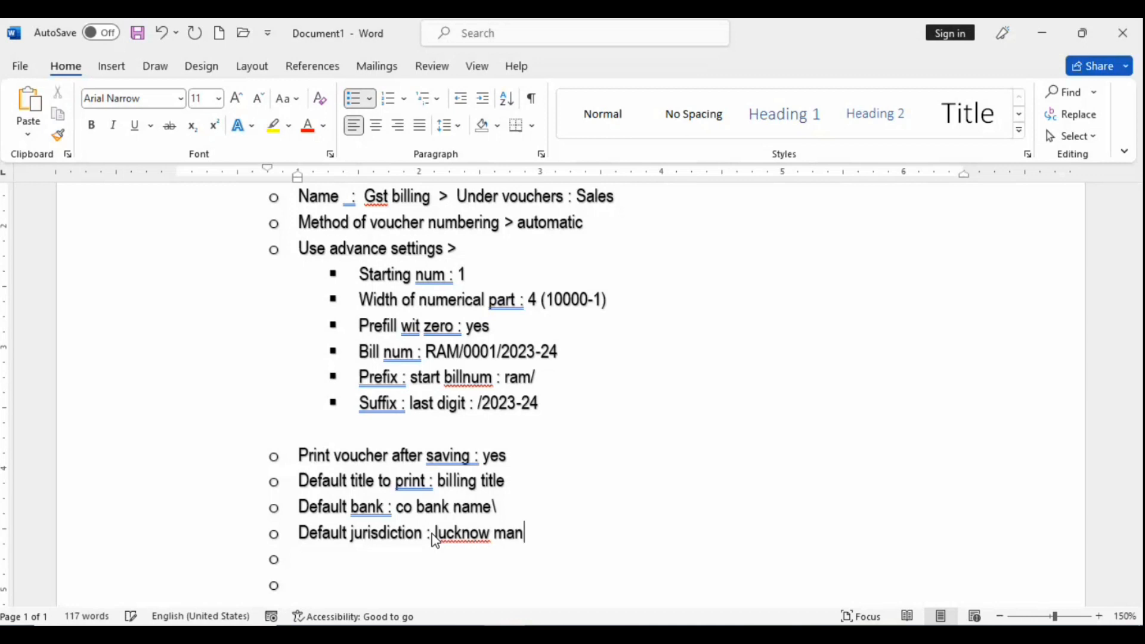
{"action": "type", "text": "dal"}
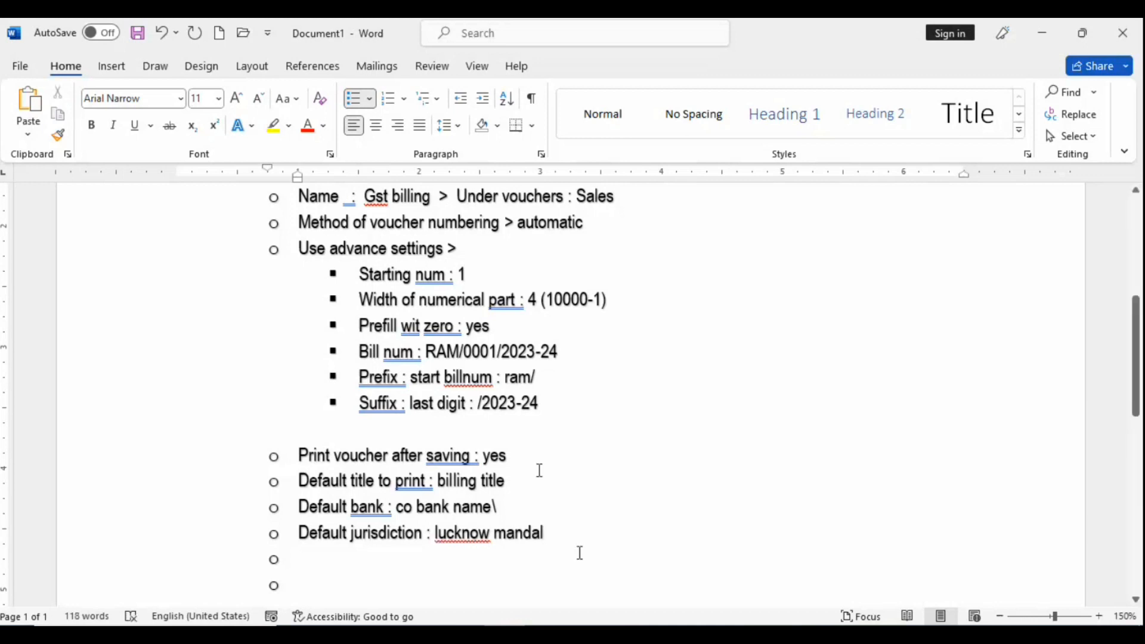
Step: Remove the trailing backslash from the 'co bank name' note
{"action": "left_click", "coordinate": [531, 501]}
{"action": "key", "text": "BackSpace"}
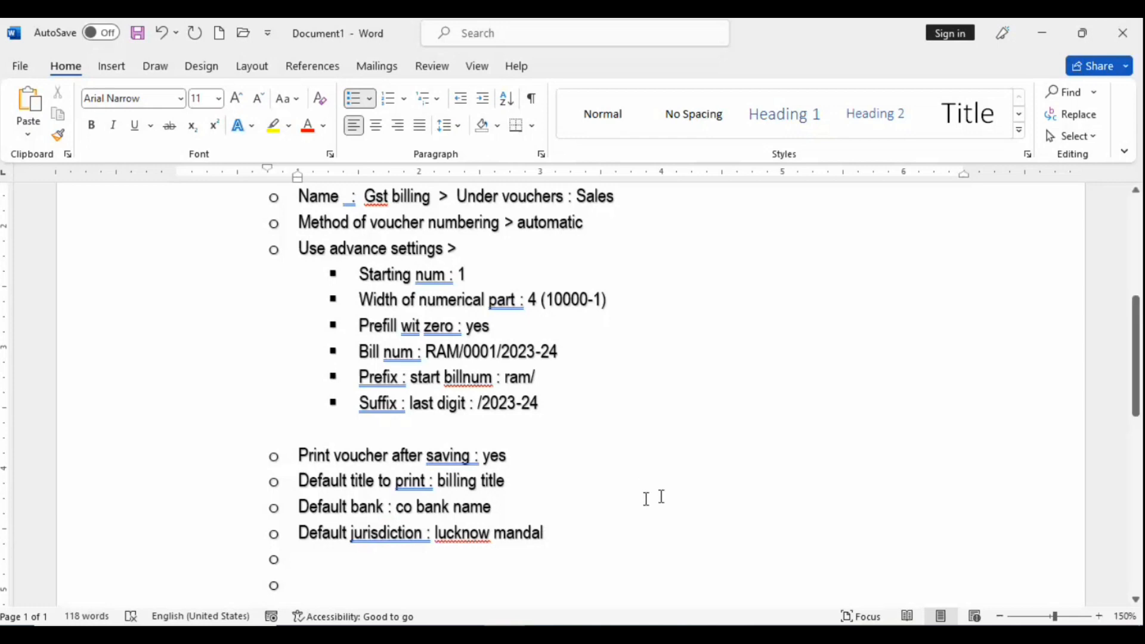
{"action": "key", "text": "Down"}
{"action": "key", "text": "Down"}
{"action": "key", "text": "Left"}
{"action": "key", "text": "Right"}
Step: Add the note 'Set / alter declaration : co common policy' and start a new top-level bullet
{"action": "key", "text": "alt+Tab"}
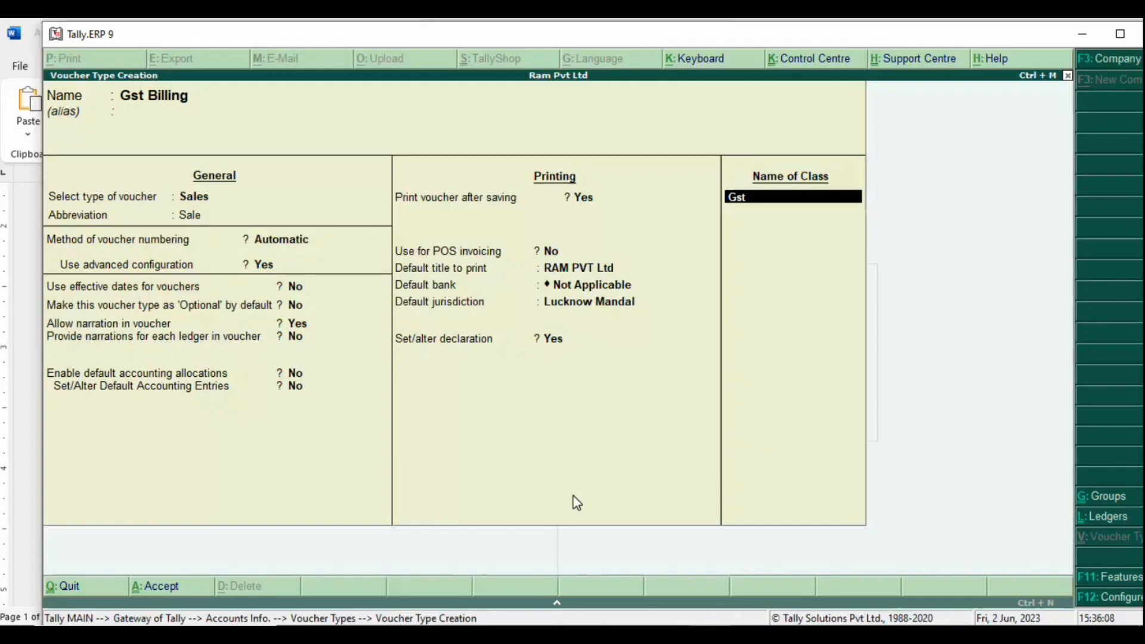
{"action": "key", "text": "alt+Tab"}
{"action": "type", "text": "Set "}
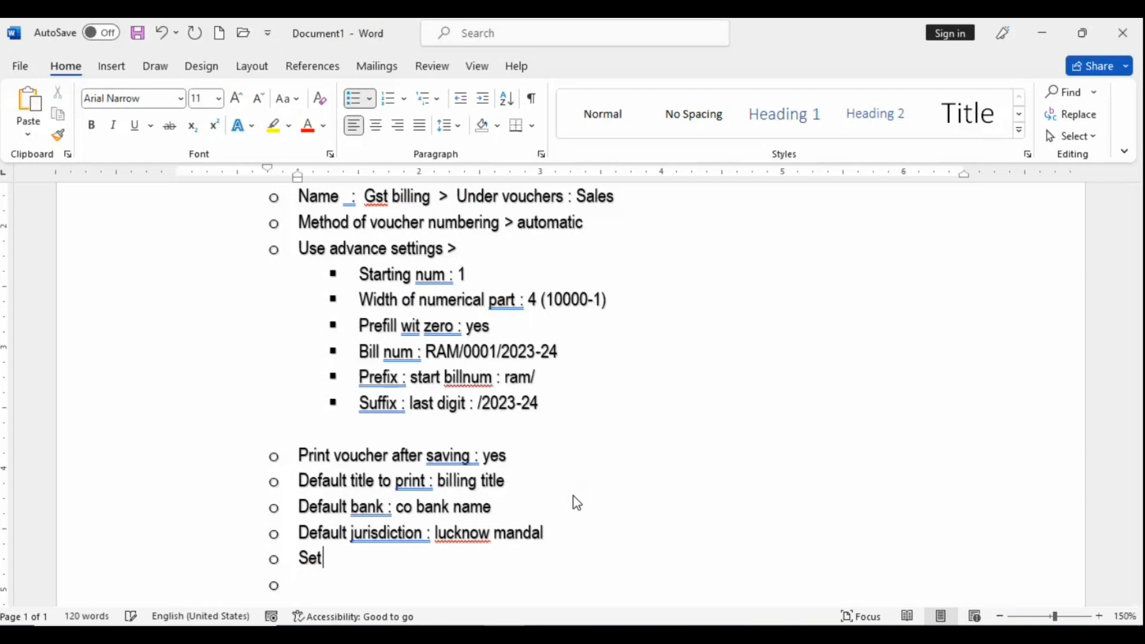
{"action": "type", "text": "/ alter dec"}
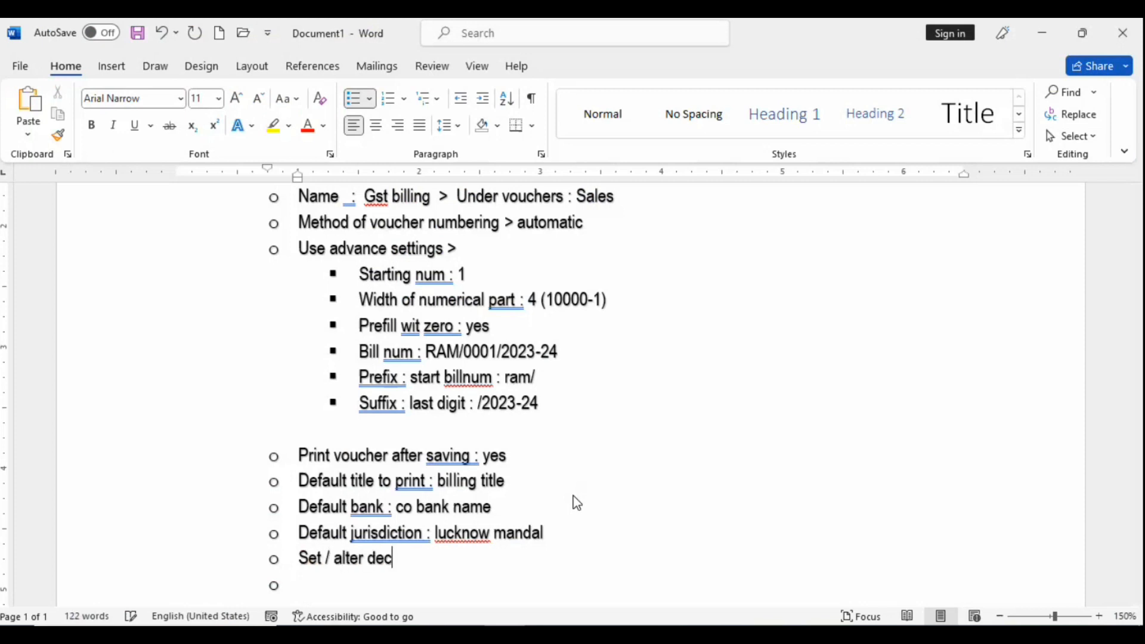
{"action": "type", "text": ".a"}
{"action": "key", "text": "BackSpace"}
{"action": "key", "text": "BackSpace"}
{"action": "type", "text": "laration : "}
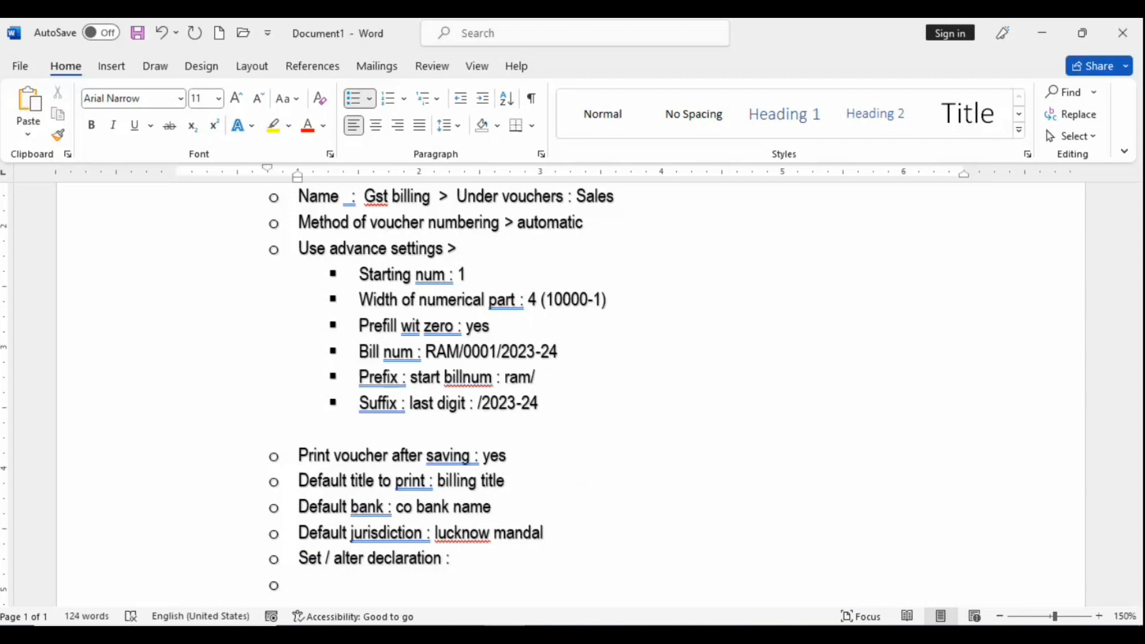
{"action": "type", "text": "co policy"}
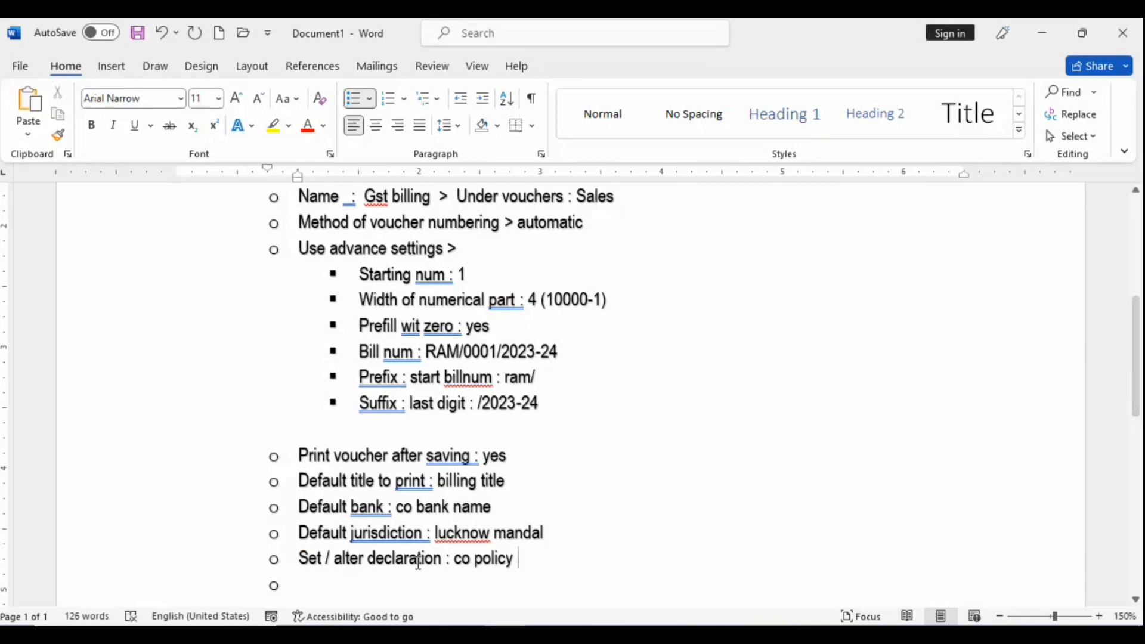
{"action": "left_click", "coordinate": [471, 559]}
{"action": "type", "text": "common"}
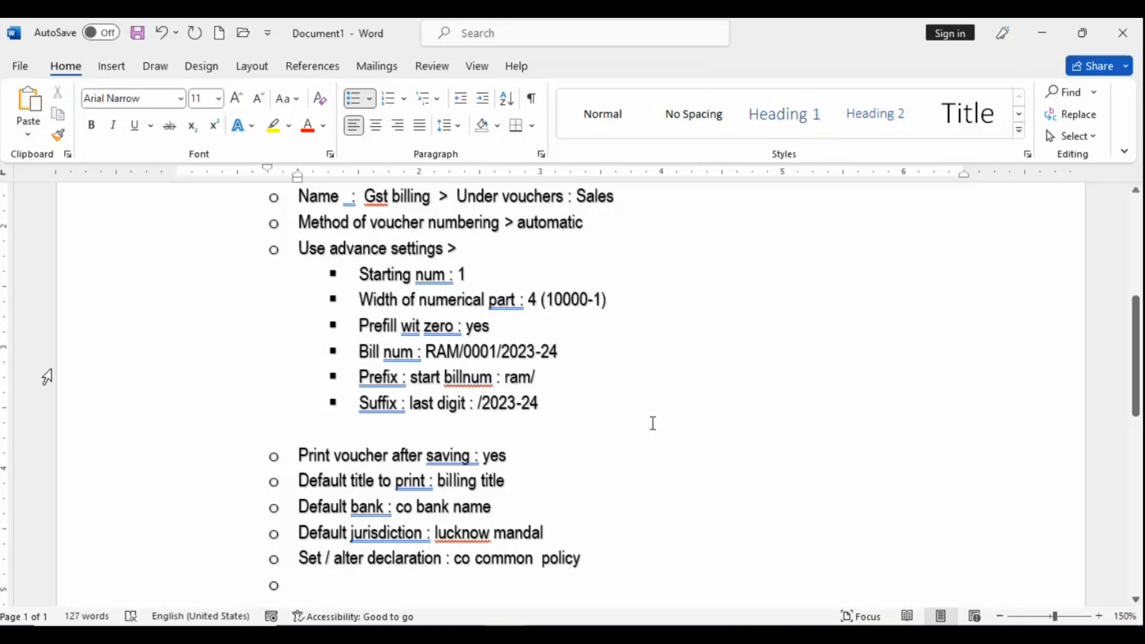
{"action": "key", "text": "alt+Tab"}
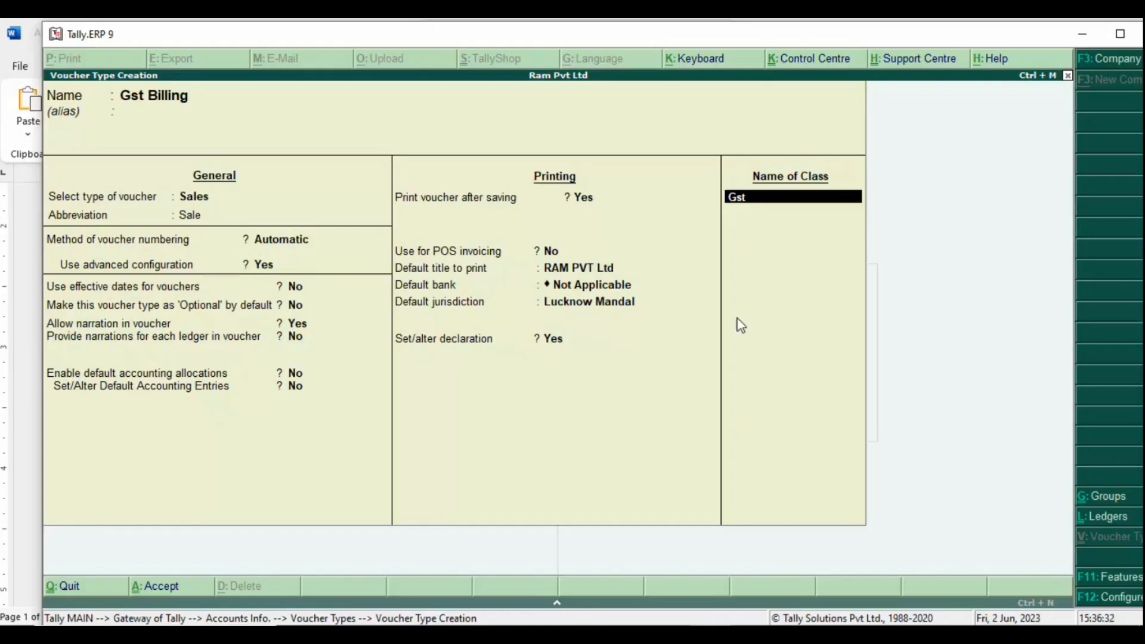
{"action": "key", "text": "alt+Tab"}
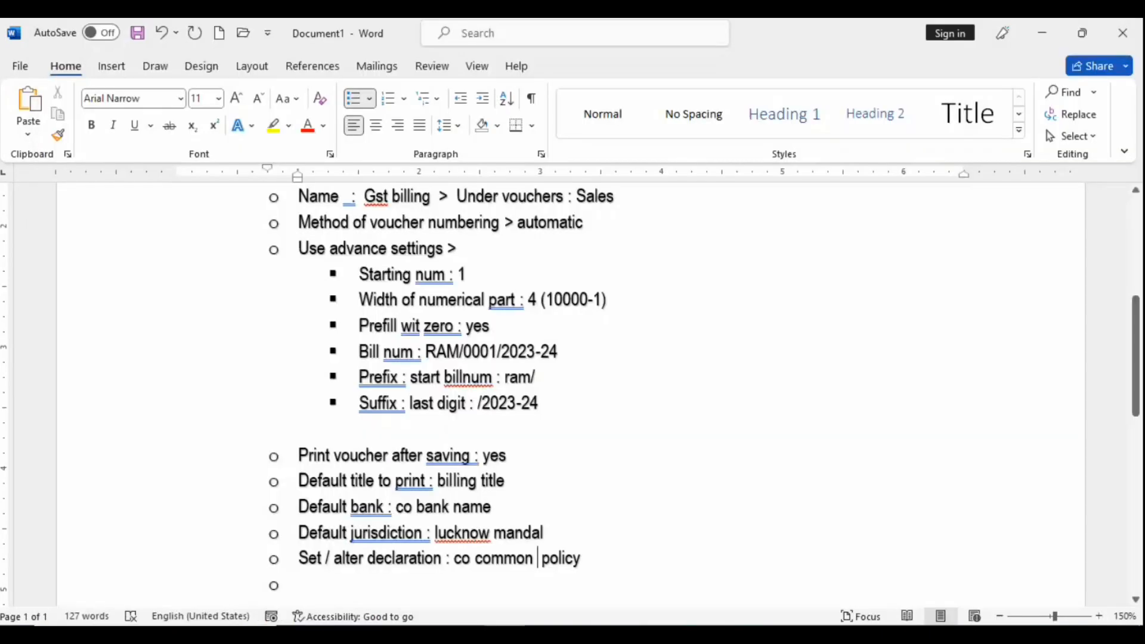
{"action": "key", "text": "Right"}
{"action": "key", "text": "Right"}
{"action": "key", "text": "Right"}
{"action": "key", "text": "Right"}
{"action": "key", "text": "Right"}
{"action": "key", "text": "Delete"}
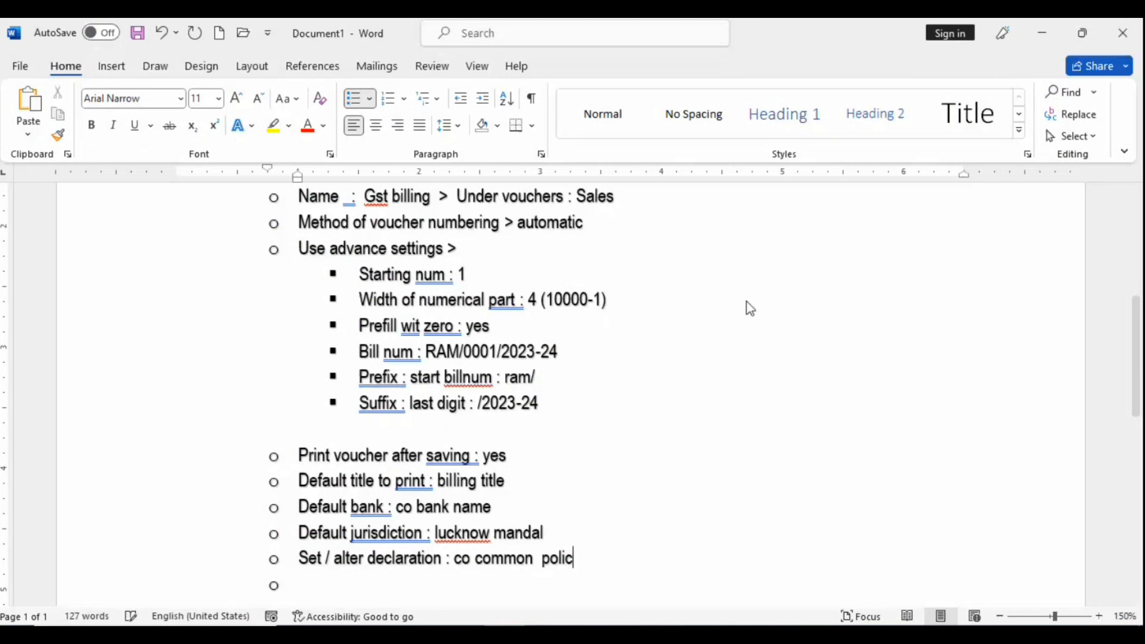
{"action": "type", "text": "y"}
{"action": "key", "text": "Down"}
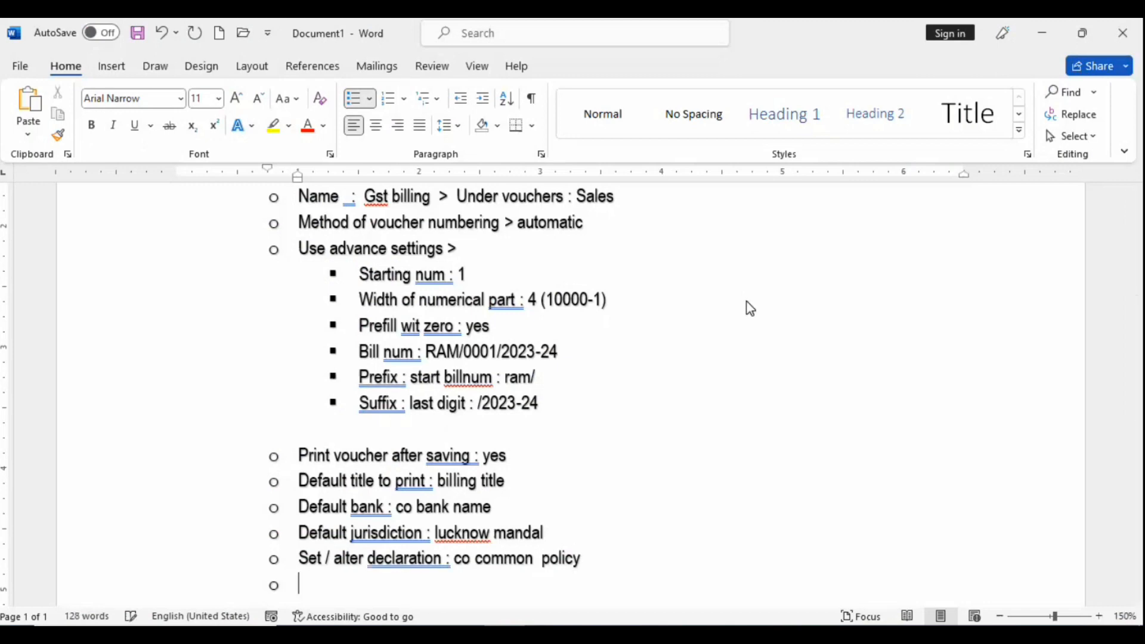
{"action": "key", "text": "shift+Tab"}
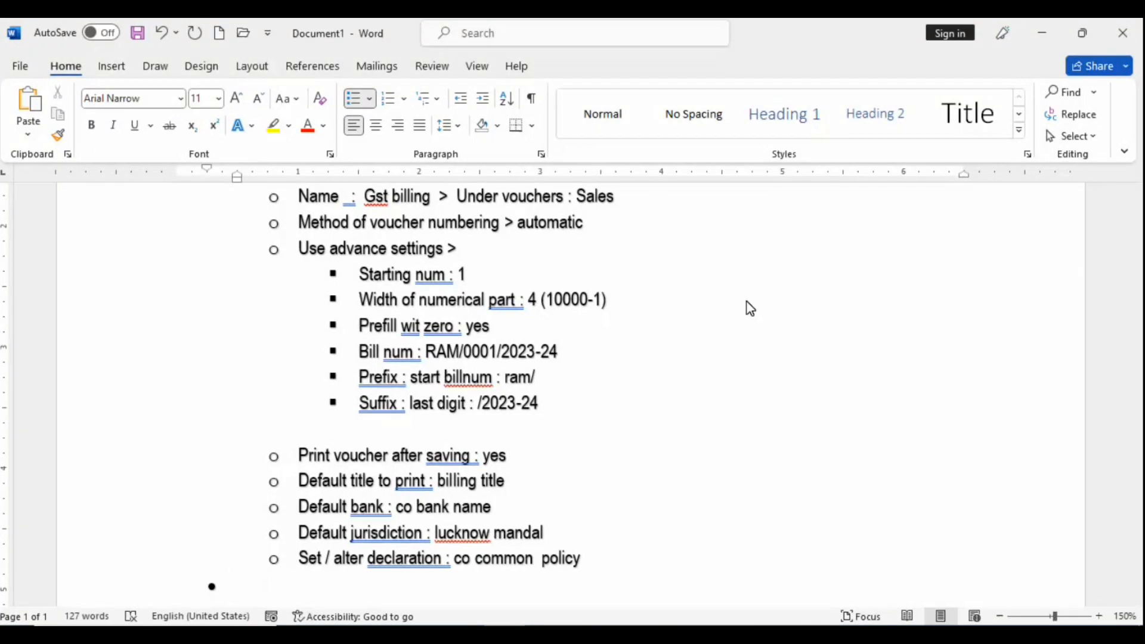
Step: Type 'Name of class' on the new top-level bullet, correcting typos along the way
{"action": "type", "text": "name p"}
{"action": "key", "text": "BackSpace"}
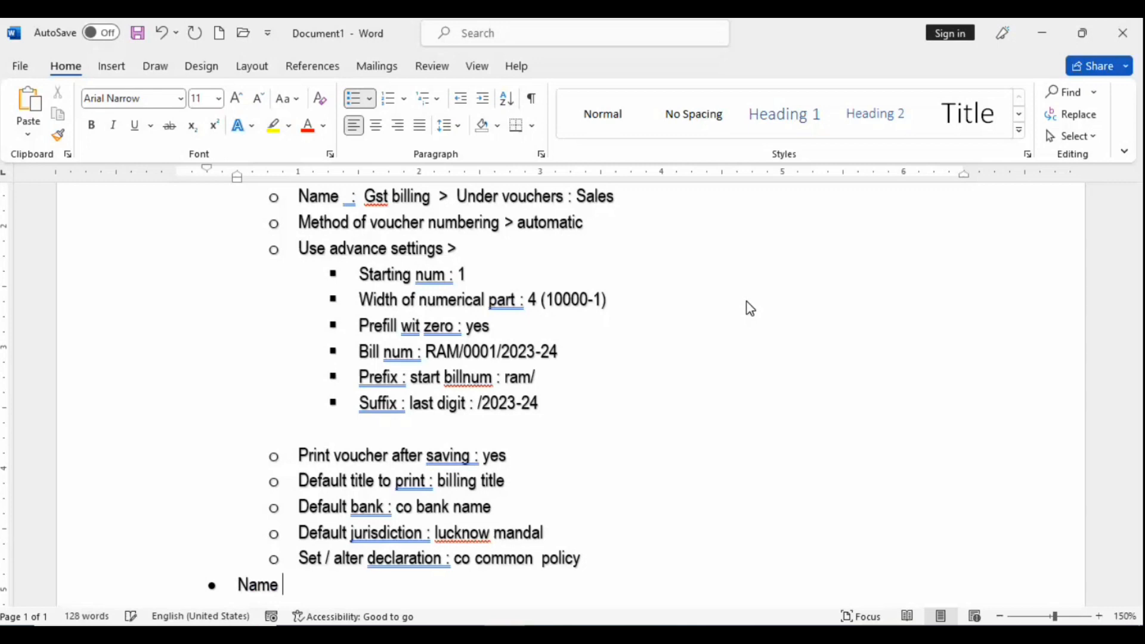
{"action": "type", "text": "o"}
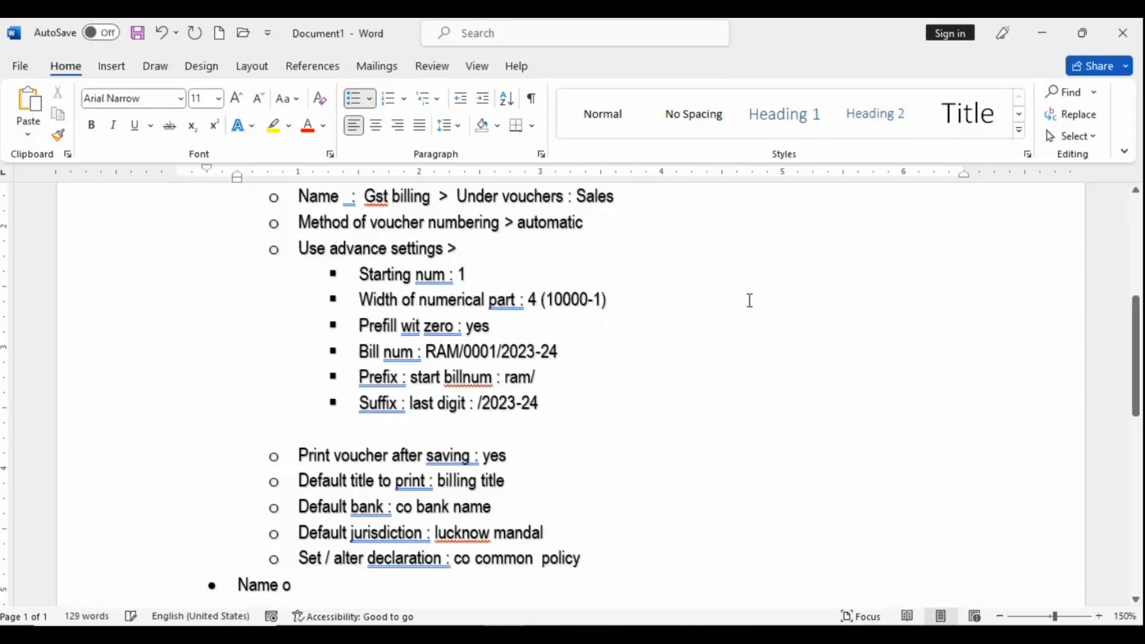
{"action": "type", "text": " c"}
{"action": "key", "text": "BackSpace"}
{"action": "key", "text": "BackSpace"}
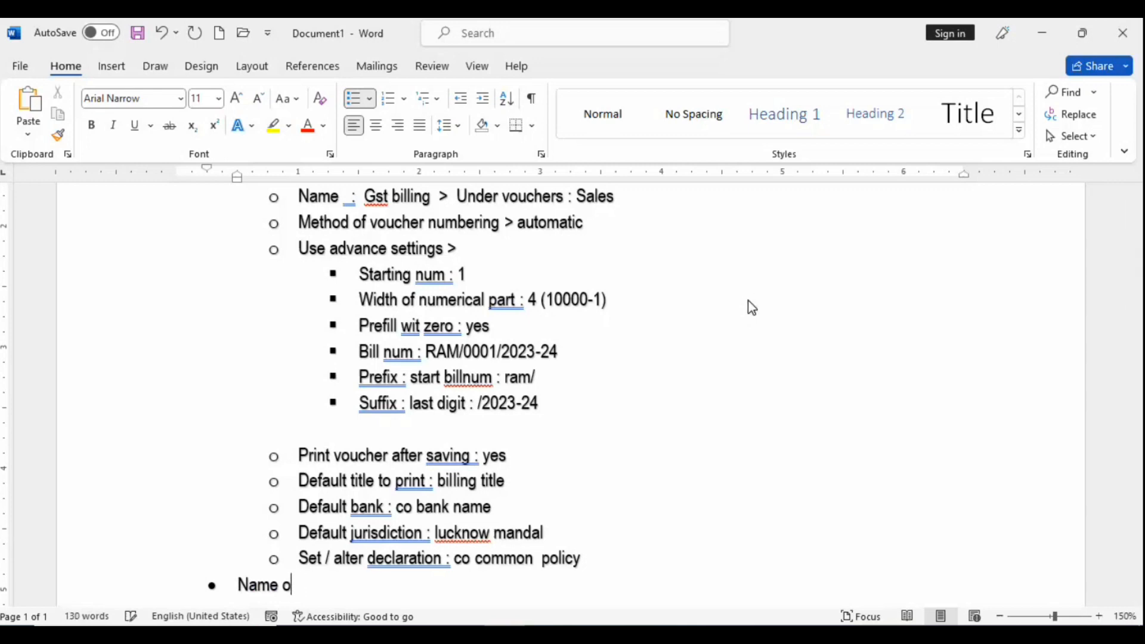
{"action": "type", "text": "f class"}
{"action": "key", "text": "super"}
{"action": "key", "text": "super"}
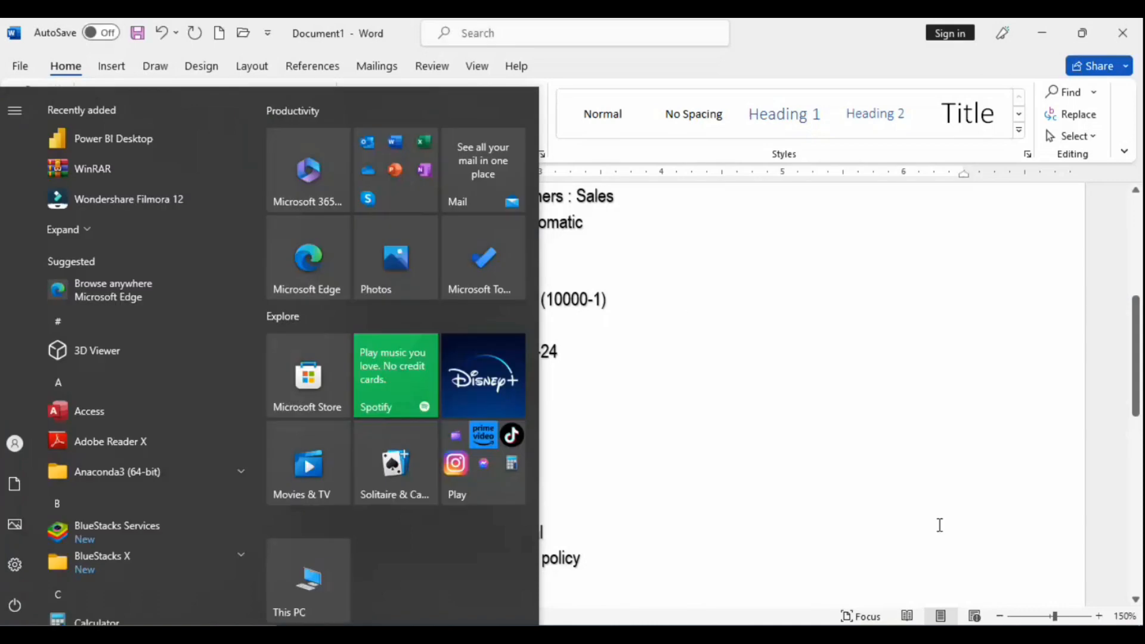
{"action": "scroll", "coordinate": [938, 524], "scroll_direction": "up", "scroll_amount": 5}
{"action": "scroll", "coordinate": [823, 521], "scroll_direction": "down", "scroll_amount": 10}
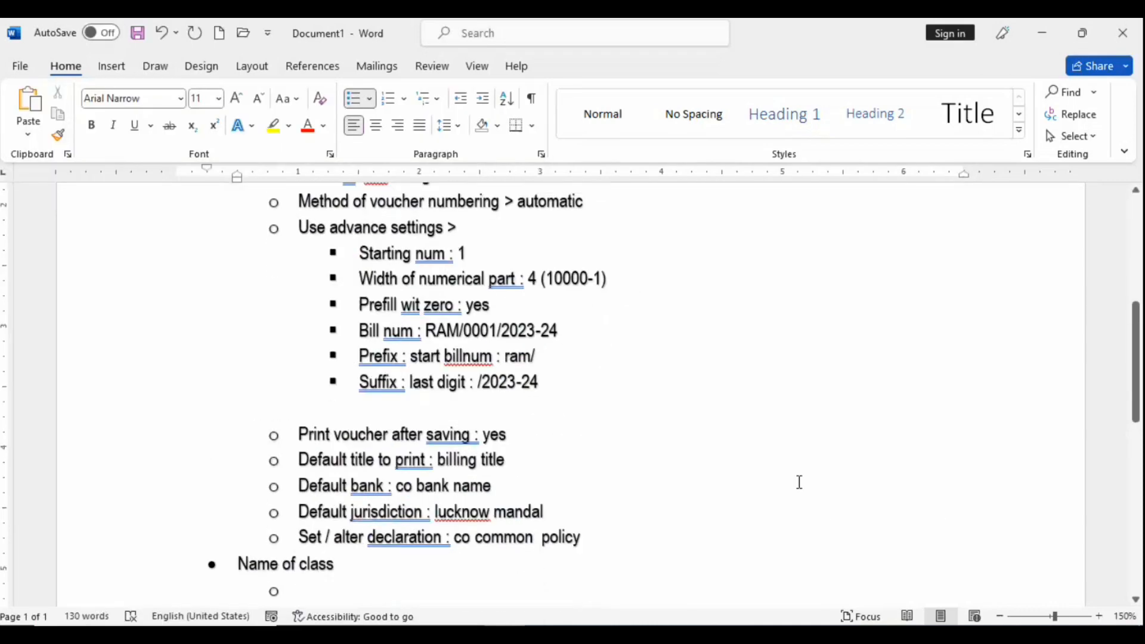
{"action": "scroll", "coordinate": [799, 481], "scroll_direction": "down", "scroll_amount": 1}
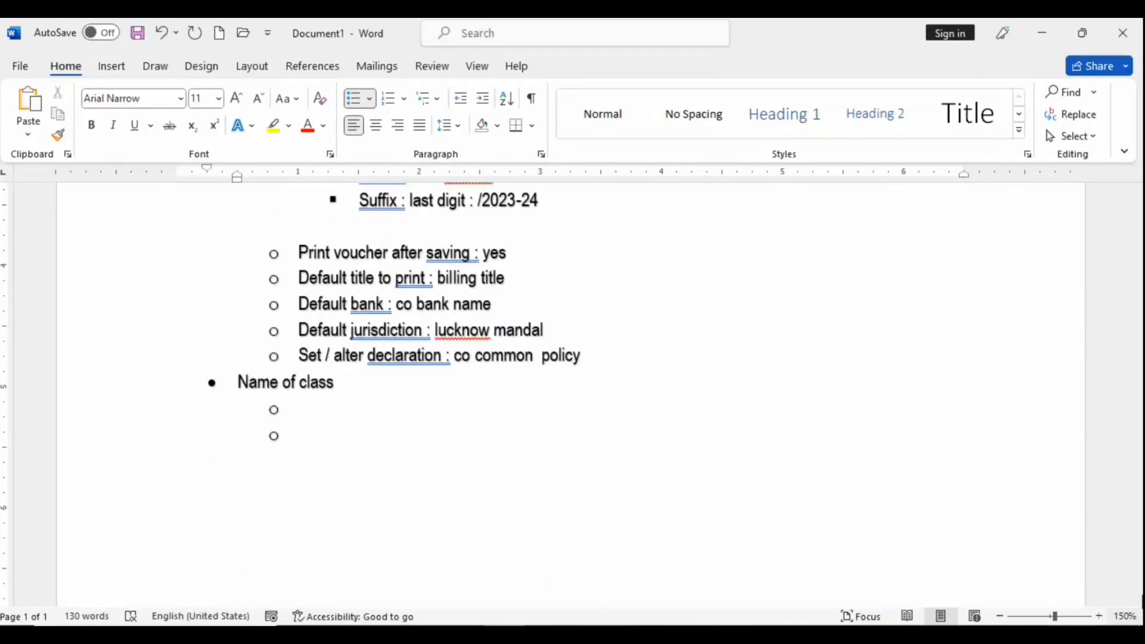
{"action": "scroll", "coordinate": [554, 445], "scroll_direction": "up", "scroll_amount": 3}
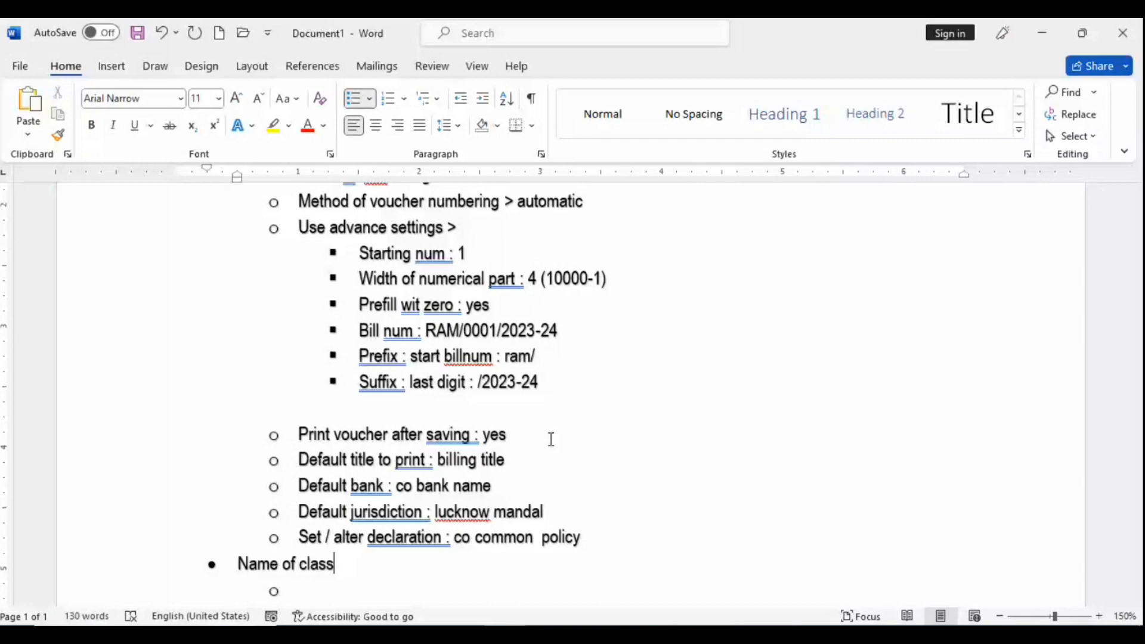
Step: Remove the stray semicolon from 'alter' and complete the note as 'Name of class : gst'
{"action": "key", "text": "Up"}
{"action": "type", "text": ";"}
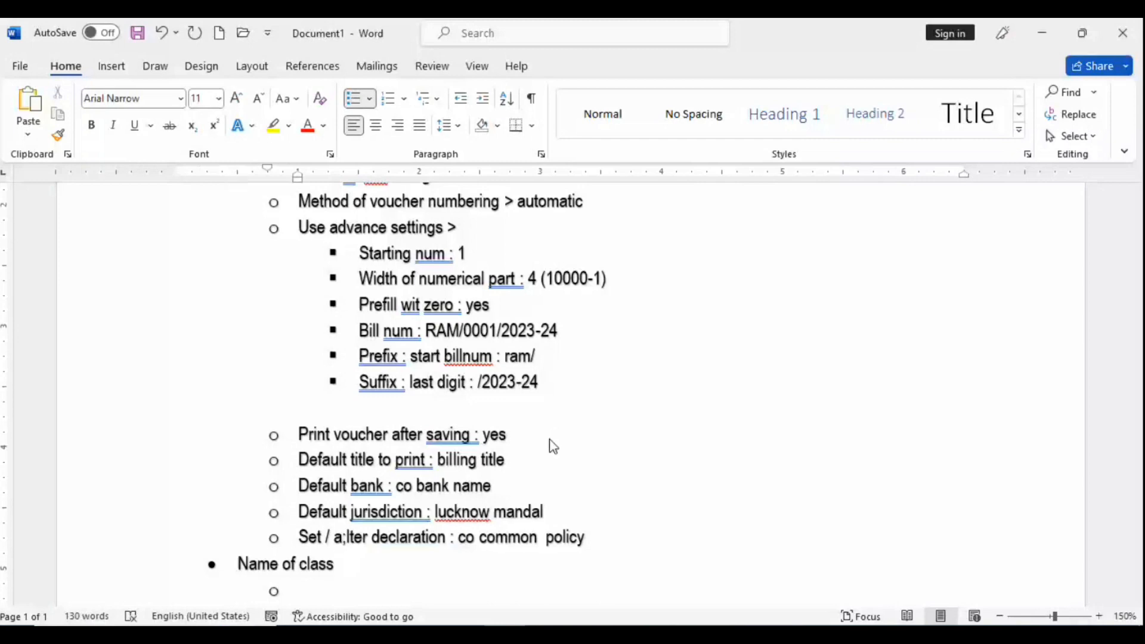
{"action": "key", "text": "BackSpace"}
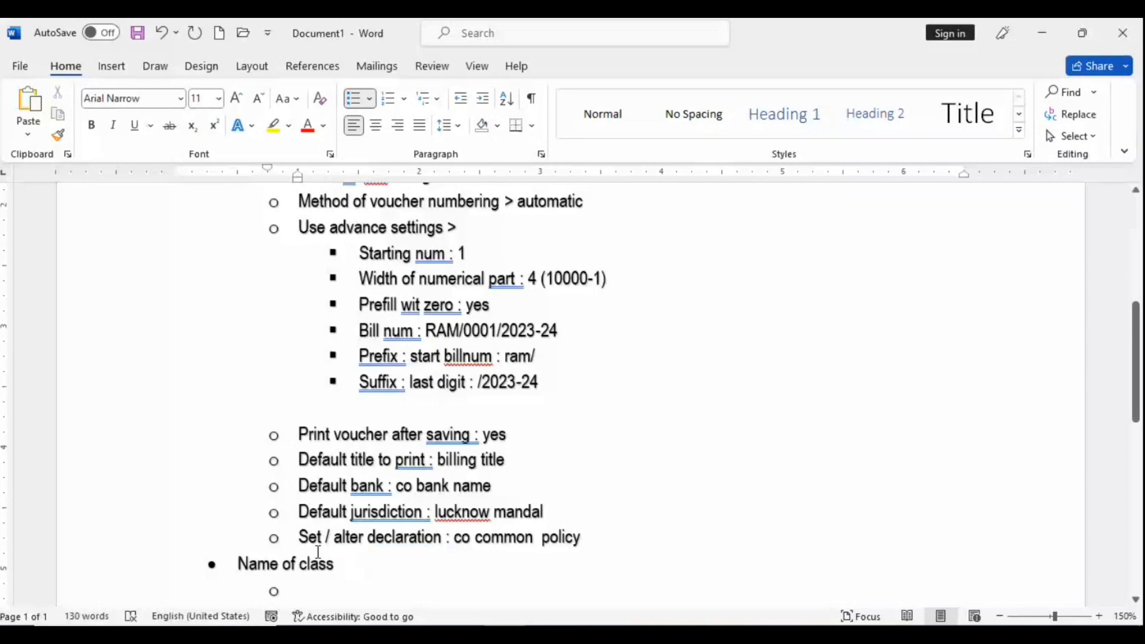
{"action": "left_click", "coordinate": [372, 561]}
{"action": "type", "text": ":"}
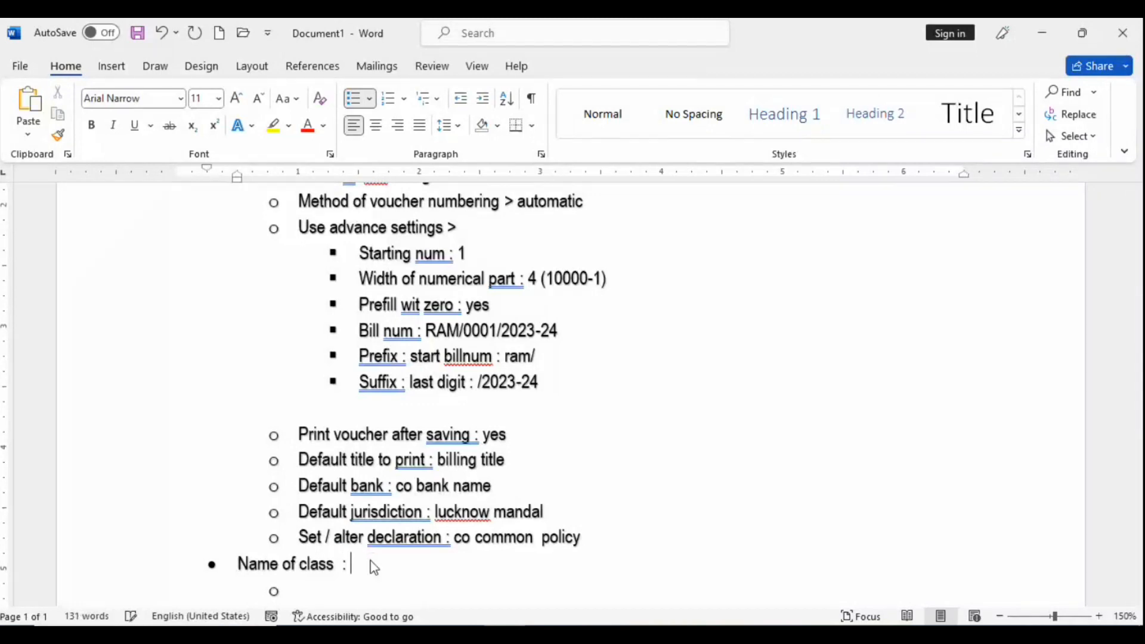
{"action": "type", "text": " gst"}
Step: Accept the class name Gst in Tally to open its Voucher Type Class screen
{"action": "key", "text": "alt+Tab"}
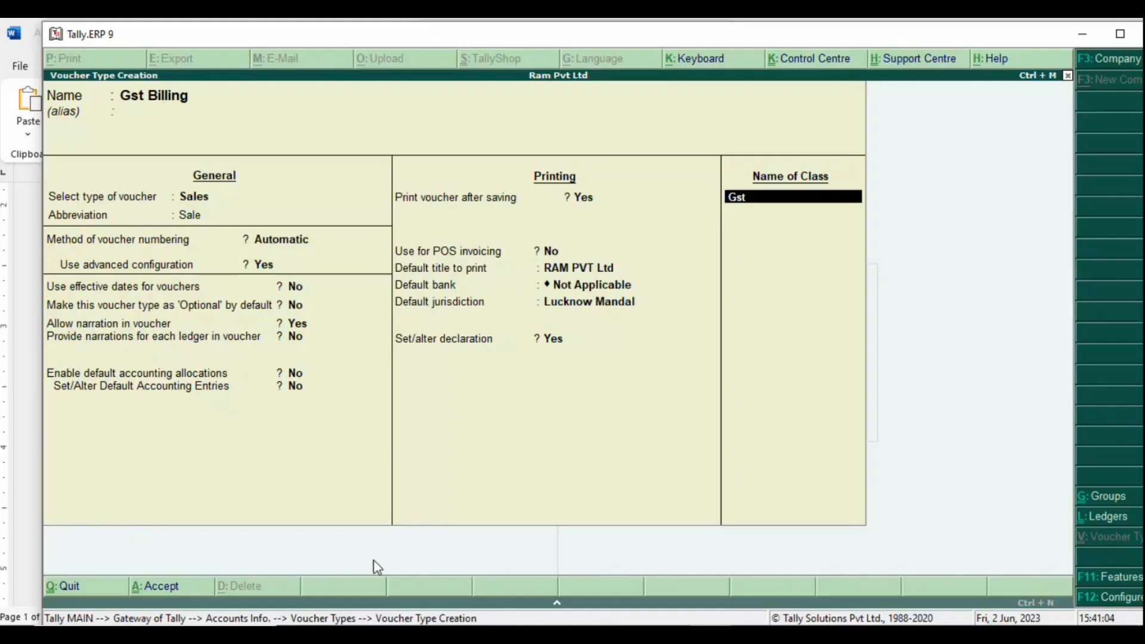
{"action": "key", "text": "Return"}
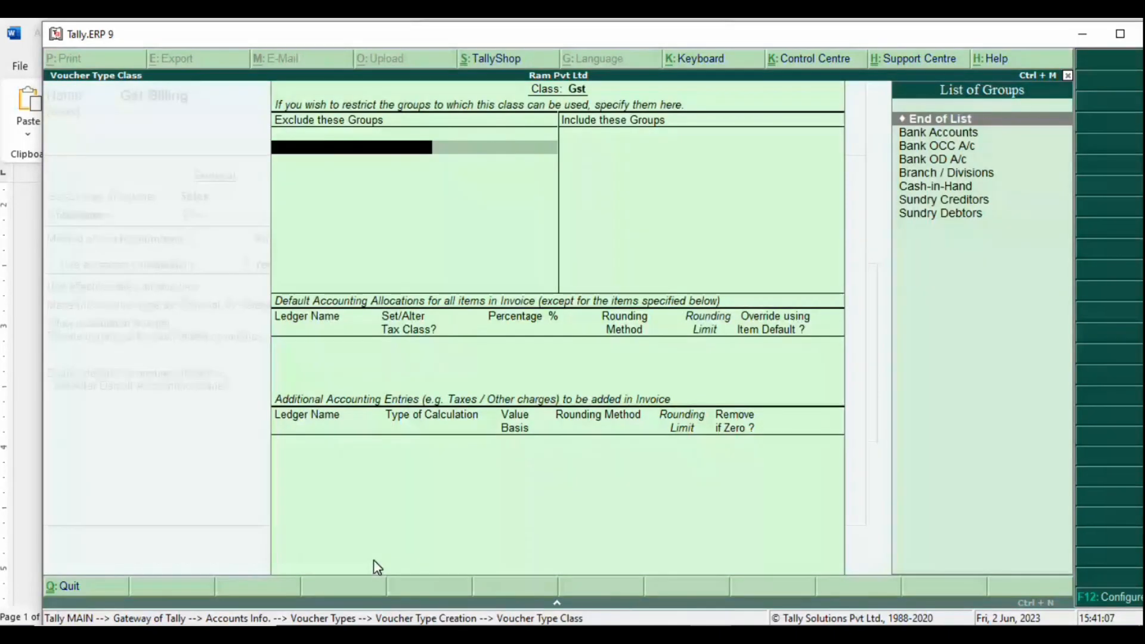
{"action": "key", "text": "alt+Tab"}
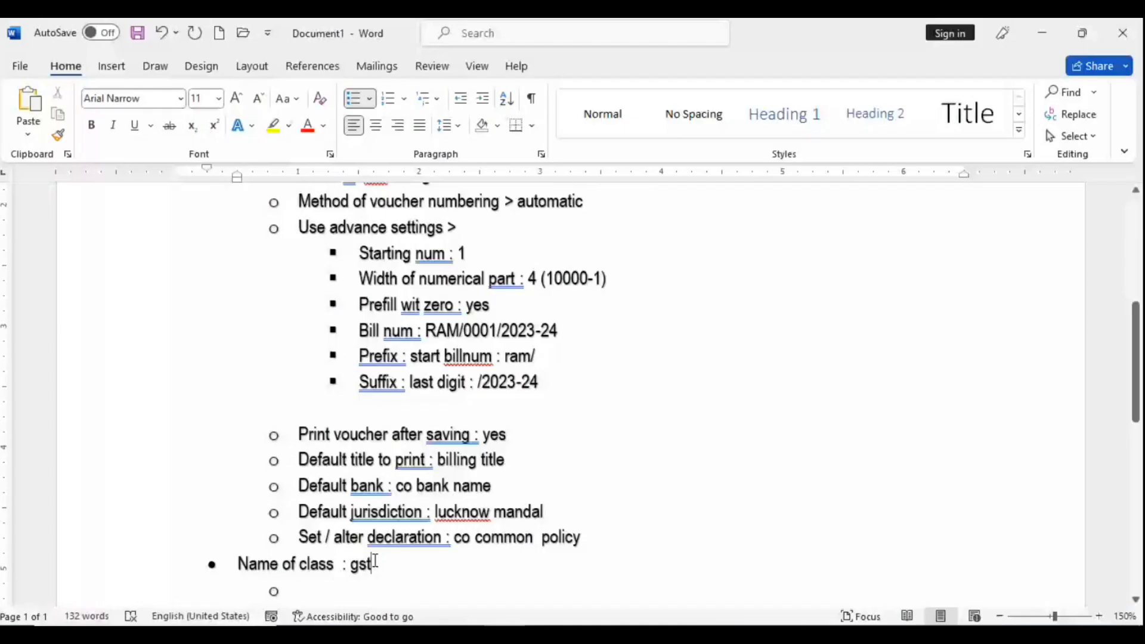
Step: Write 'Exclude these groups : branch' on the sub-bullet under Name of class
{"action": "left_click", "coordinate": [306, 591]}
{"action": "type", "text": "excl"}
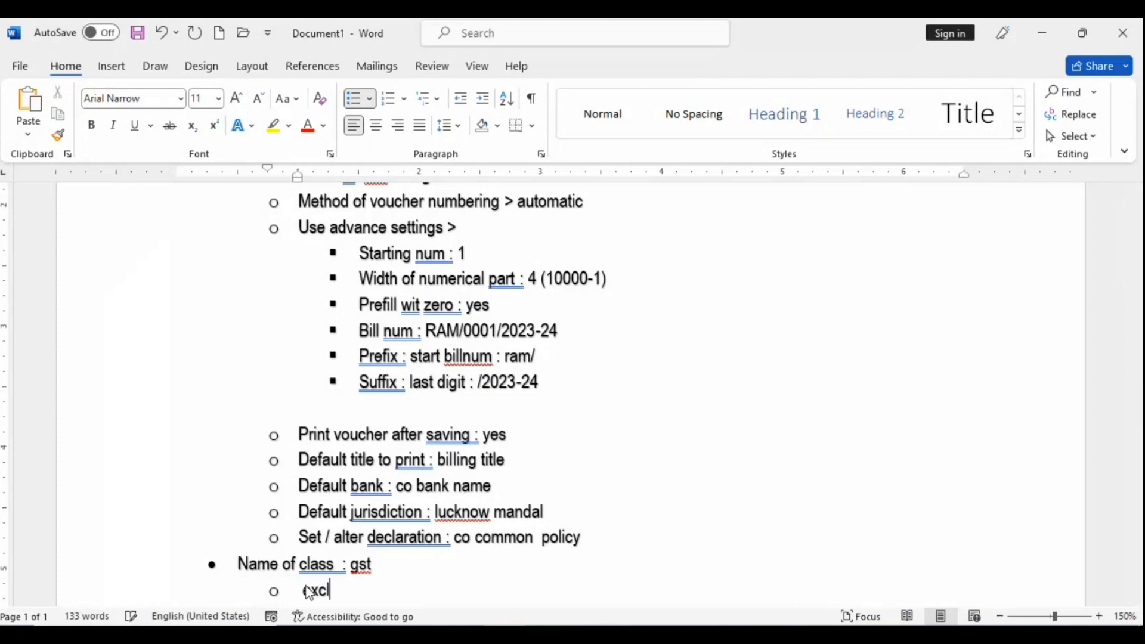
{"action": "type", "text": "ude the"}
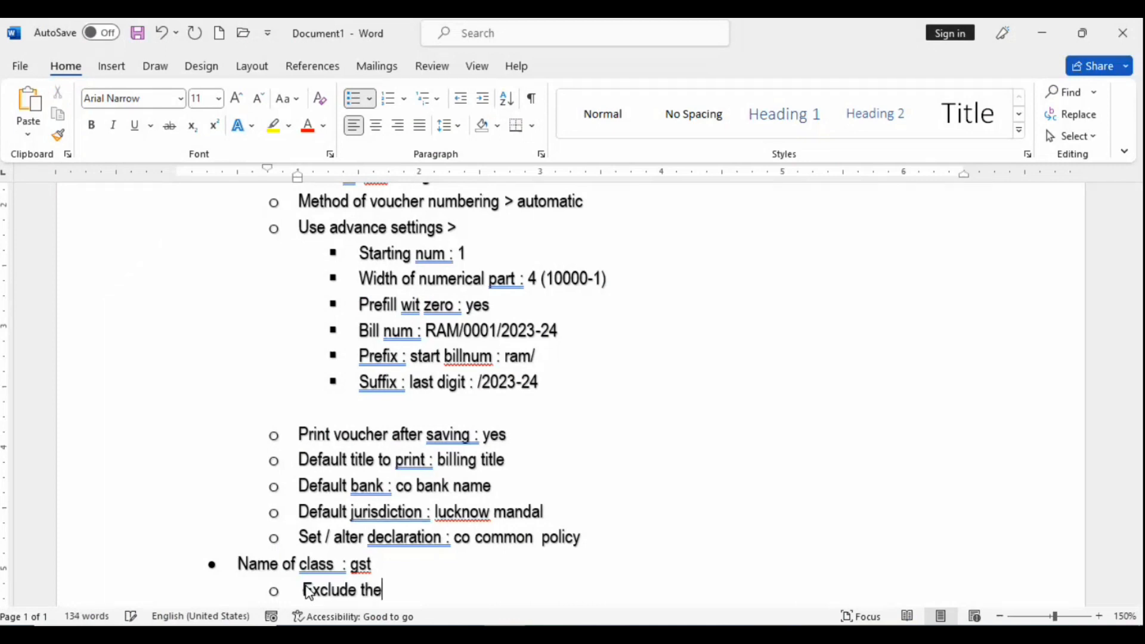
{"action": "type", "text": "se groups "}
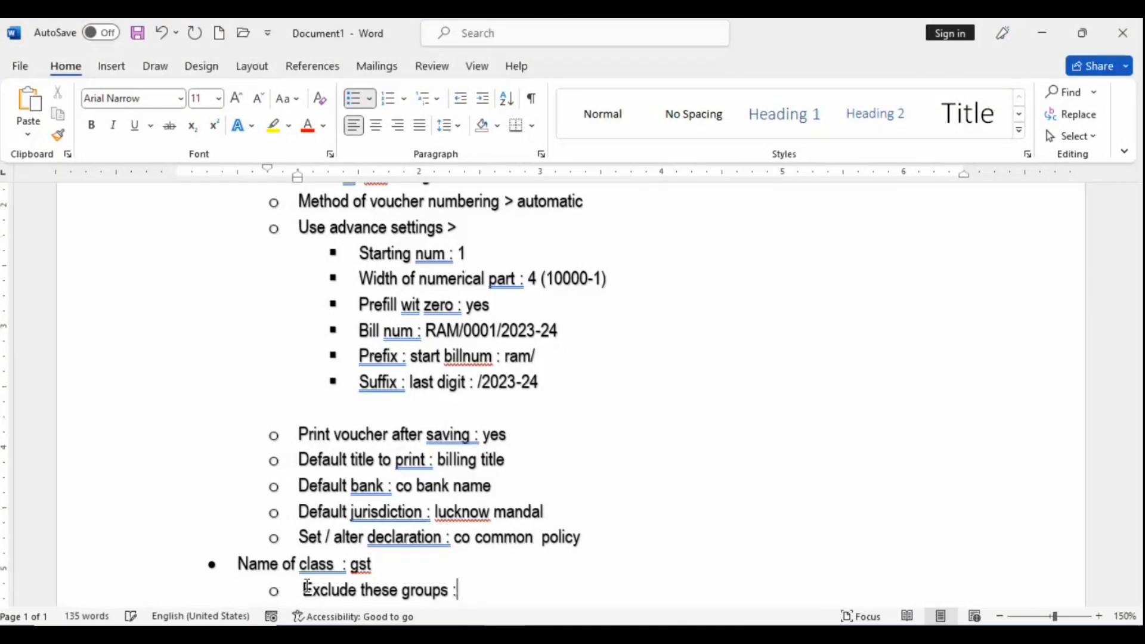
{"action": "type", "text": ": c"}
{"action": "key", "text": "BackSpace"}
{"action": "type", "text": "c"}
{"action": "key", "text": "BackSpace"}
{"action": "type", "text": "branch"}
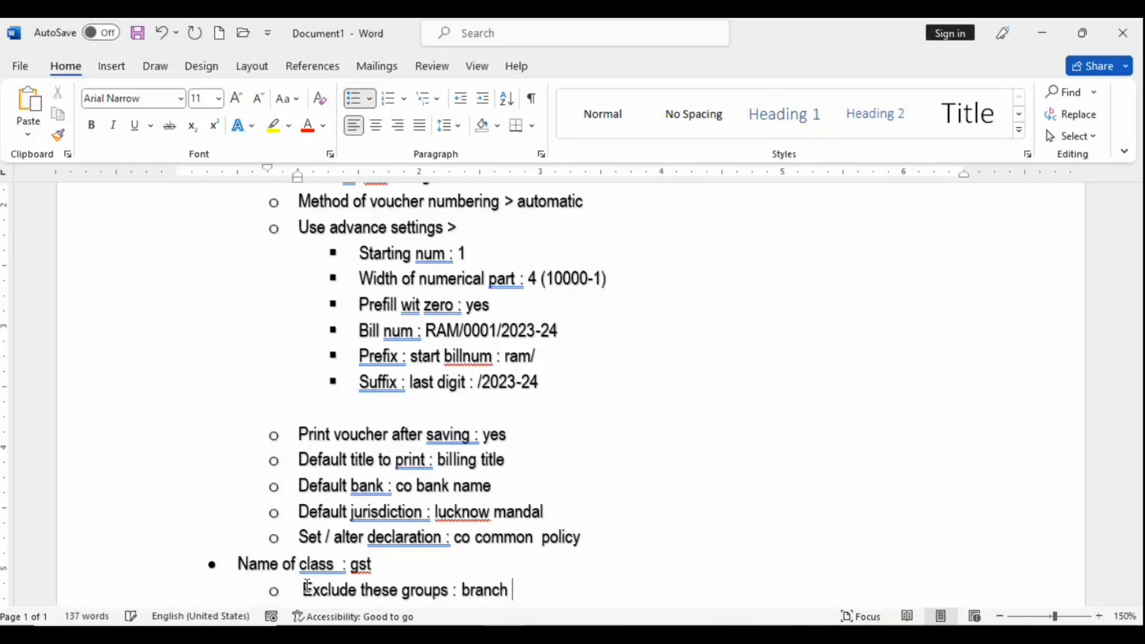
{"action": "key", "text": "alt+Tab"}
Step: Exclude the Bank OD A/c and Branch / Divisions groups from the Gst class
{"action": "key", "text": "Down"}
{"action": "key", "text": "Down"}
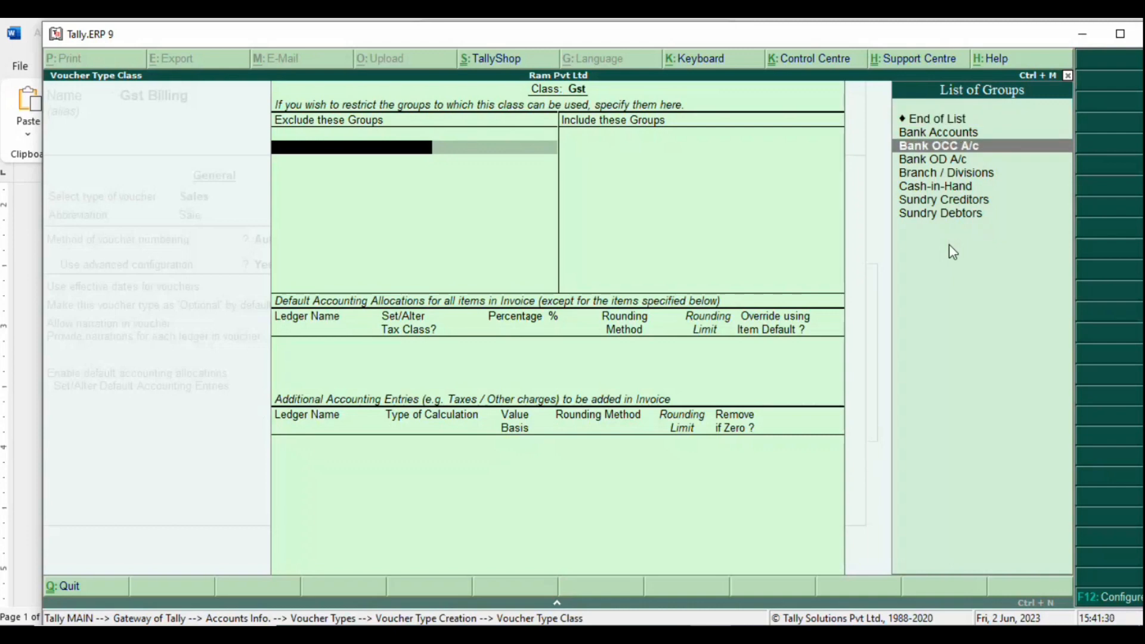
{"action": "key", "text": "Return"}
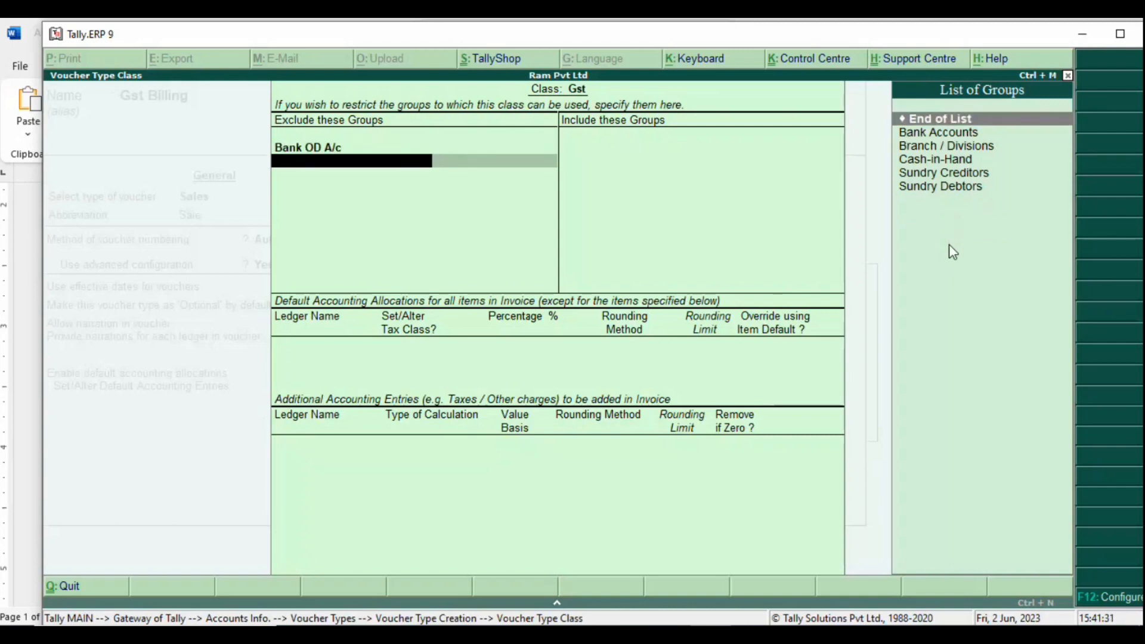
{"action": "key", "text": "Down"}
{"action": "key", "text": "Down"}
{"action": "key", "text": "Return"}
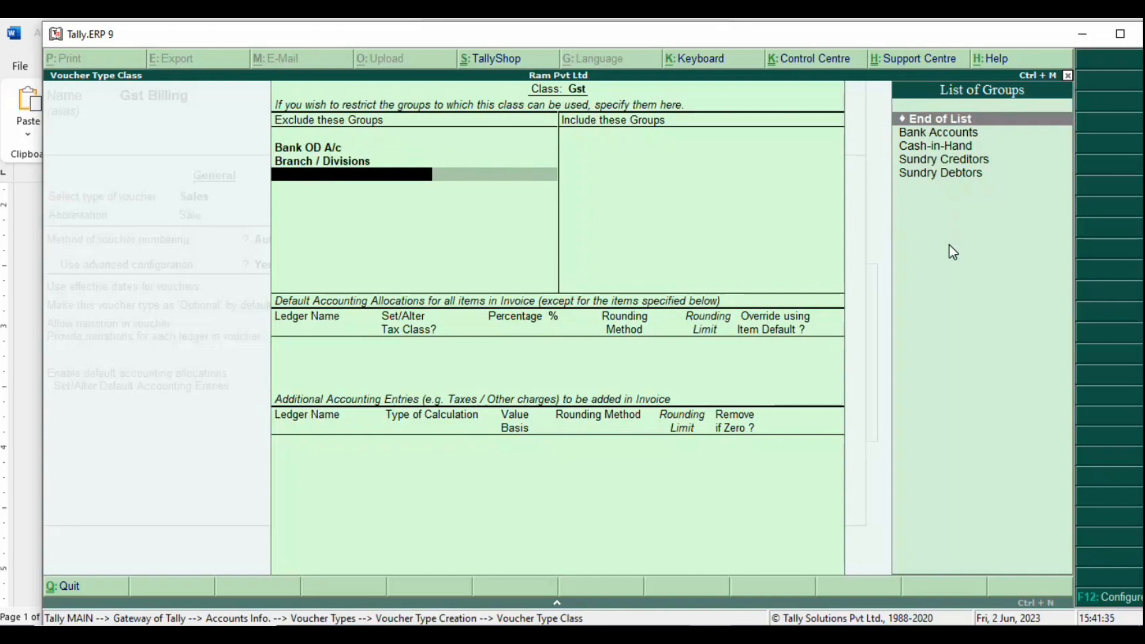
{"action": "key", "text": "Down"}
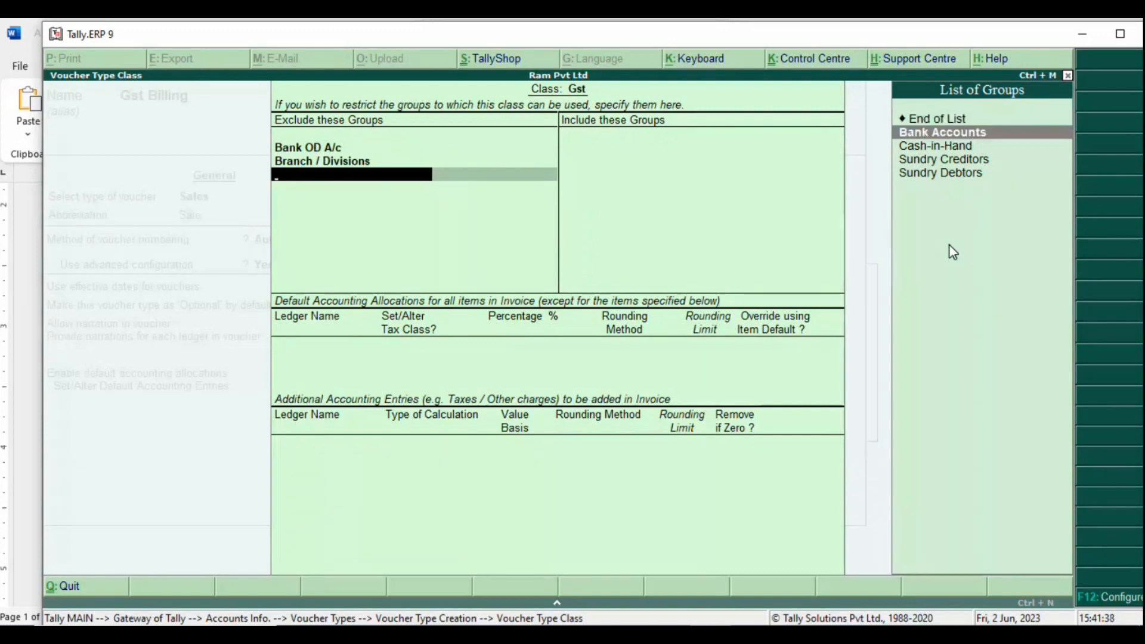
{"action": "key", "text": "Down"}
{"action": "key", "text": "Down"}
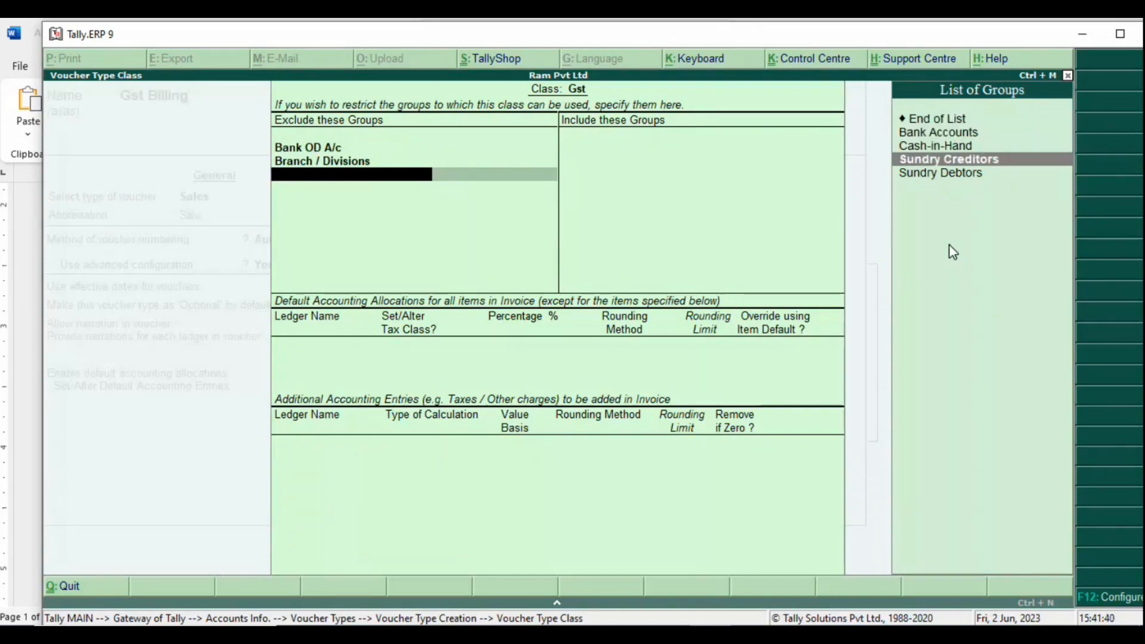
{"action": "key", "text": "Down"}
{"action": "key", "text": "alt+Tab"}
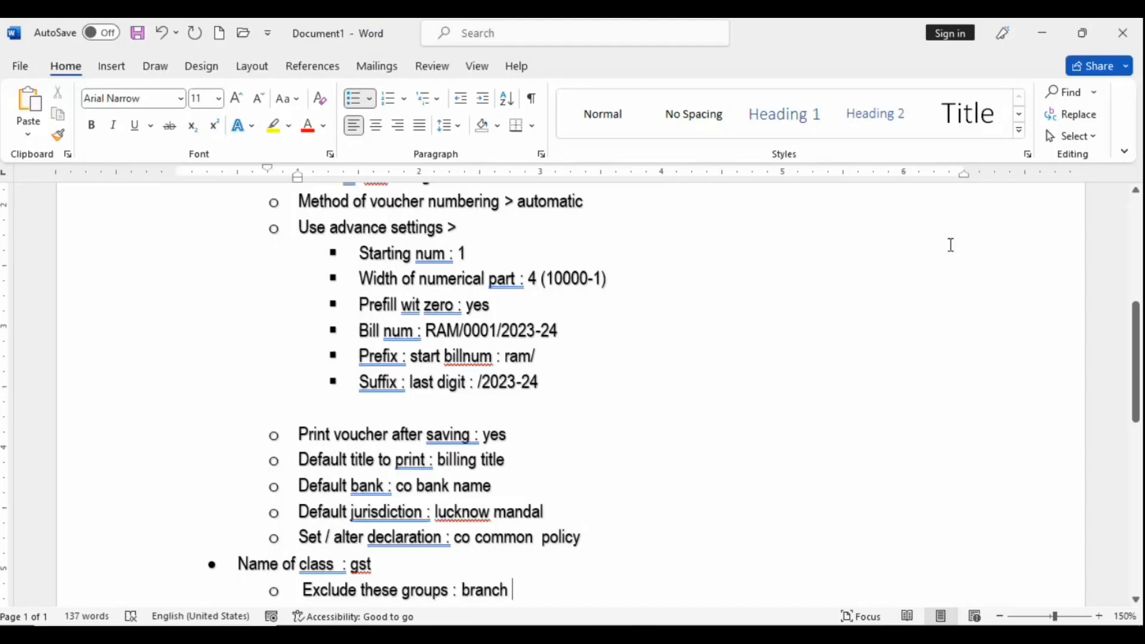
Step: Extend the exclude note to 'branch accounts / oc or od acoounts', fixing the trailing typo
{"action": "type", "text": "av"}
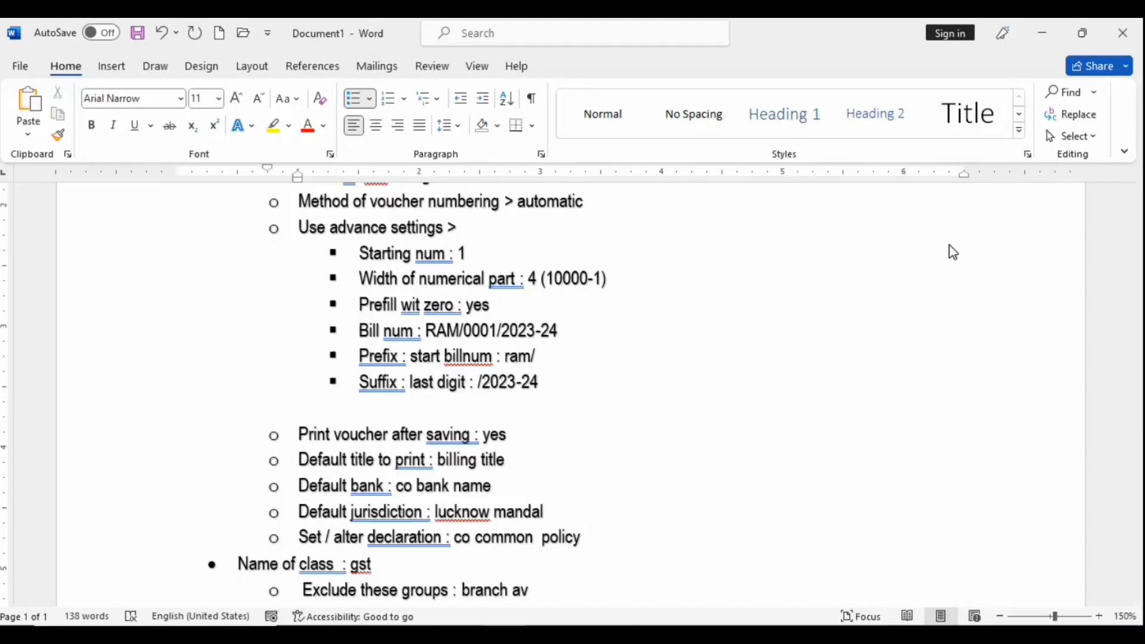
{"action": "key", "text": "BackSpace"}
{"action": "type", "text": "ccounts / oc"}
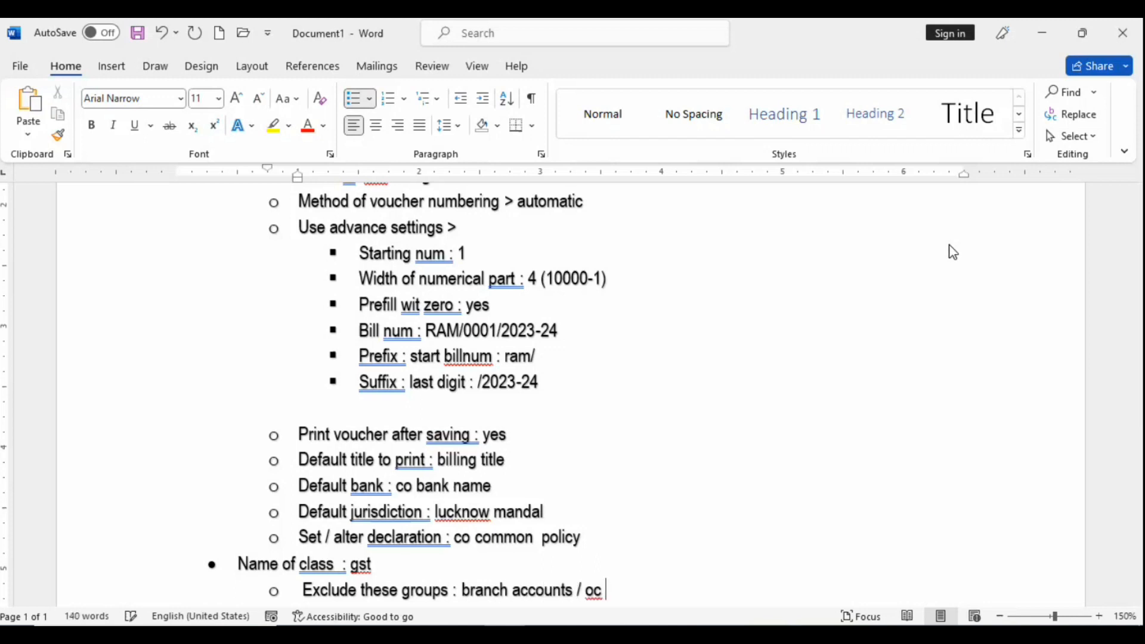
{"action": "type", "text": " or o"}
{"action": "type", "text": "d ac"}
{"action": "type", "text": "coount"}
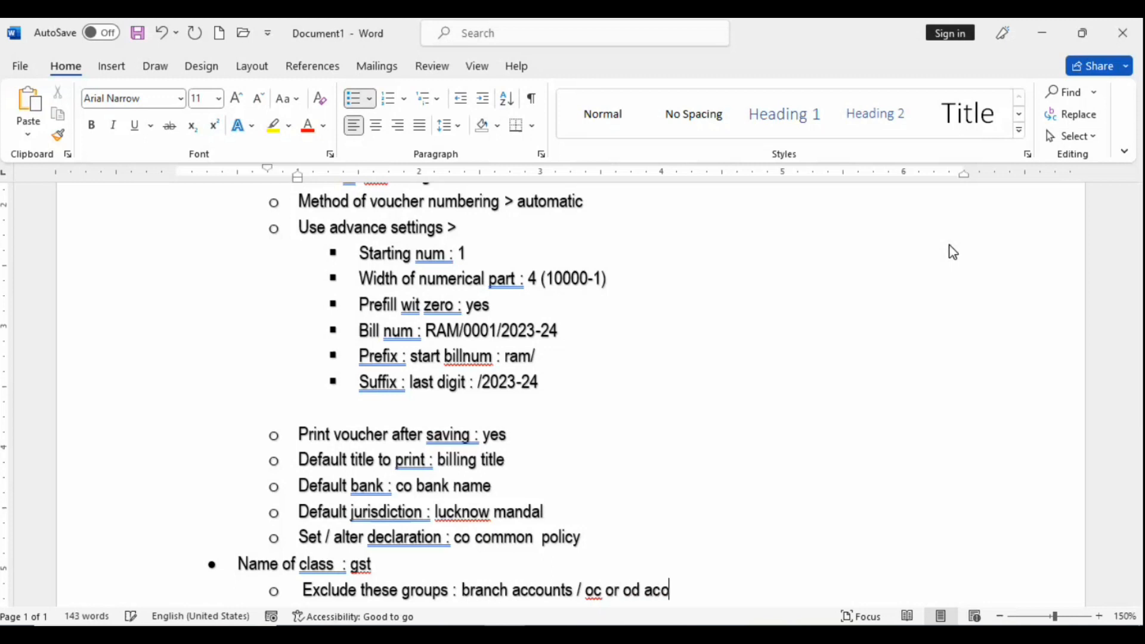
{"action": "type", "text": "a"}
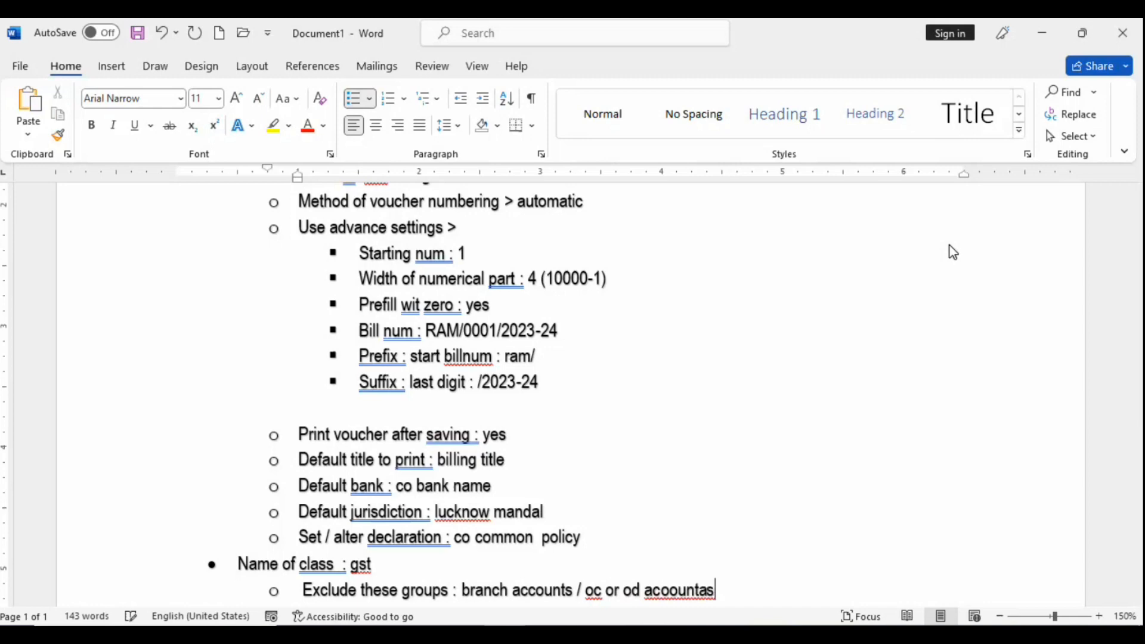
{"action": "type", "text": "s"}
{"action": "key", "text": "Return"}
{"action": "scroll", "coordinate": [713, 488], "scroll_direction": "down", "scroll_amount": 3}
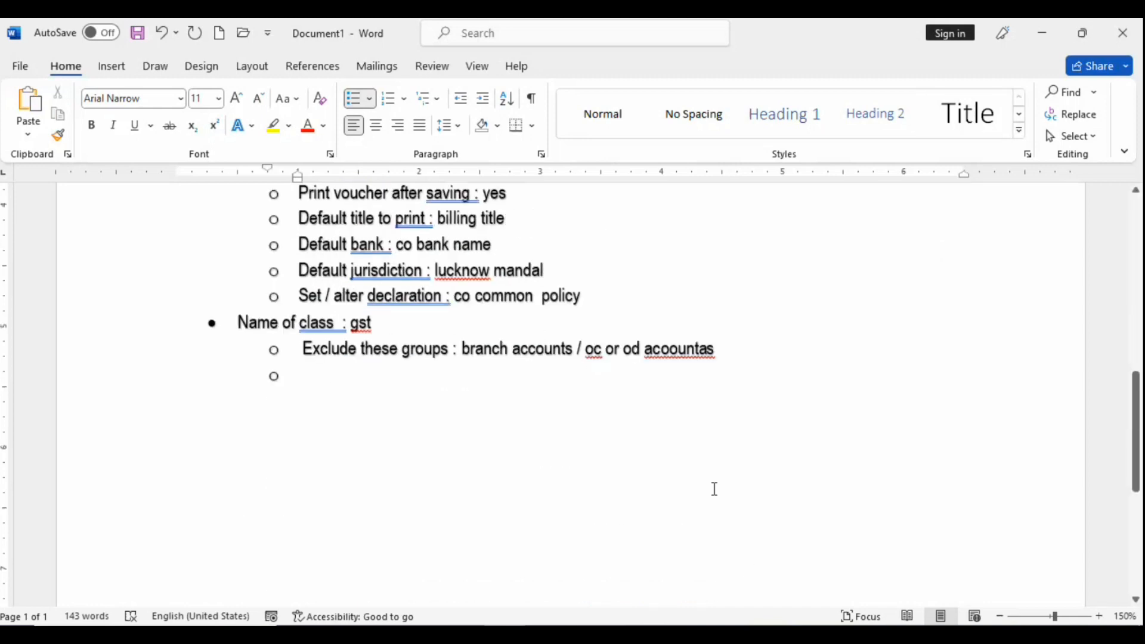
{"action": "key", "text": "BackSpace"}
{"action": "key", "text": "BackSpace"}
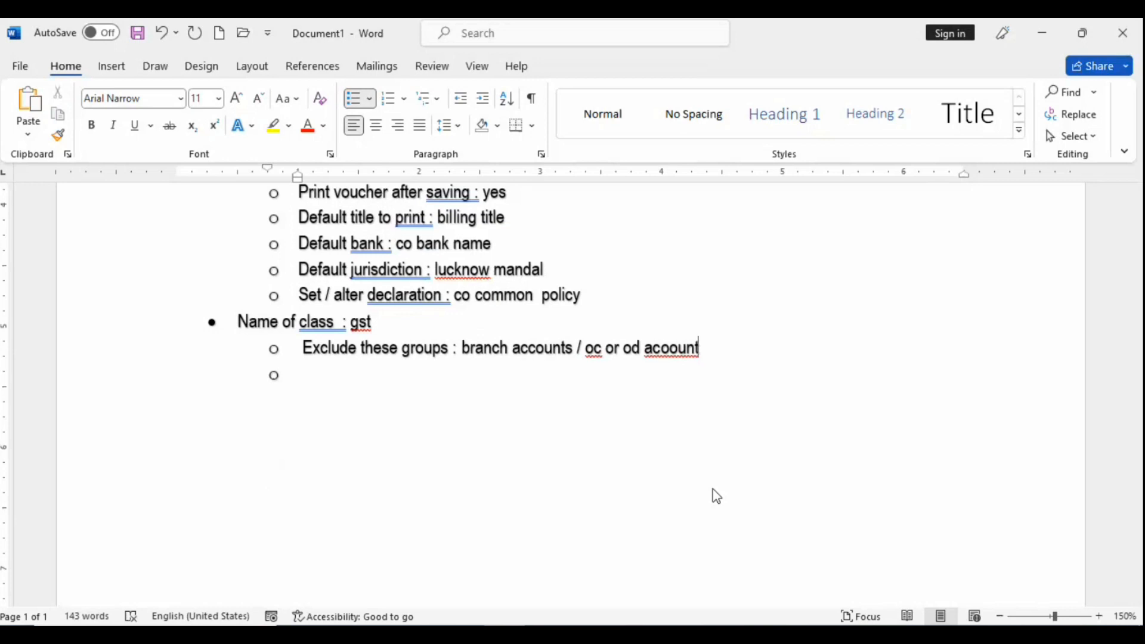
{"action": "type", "text": "s"}
{"action": "key", "text": "alt+Tab"}
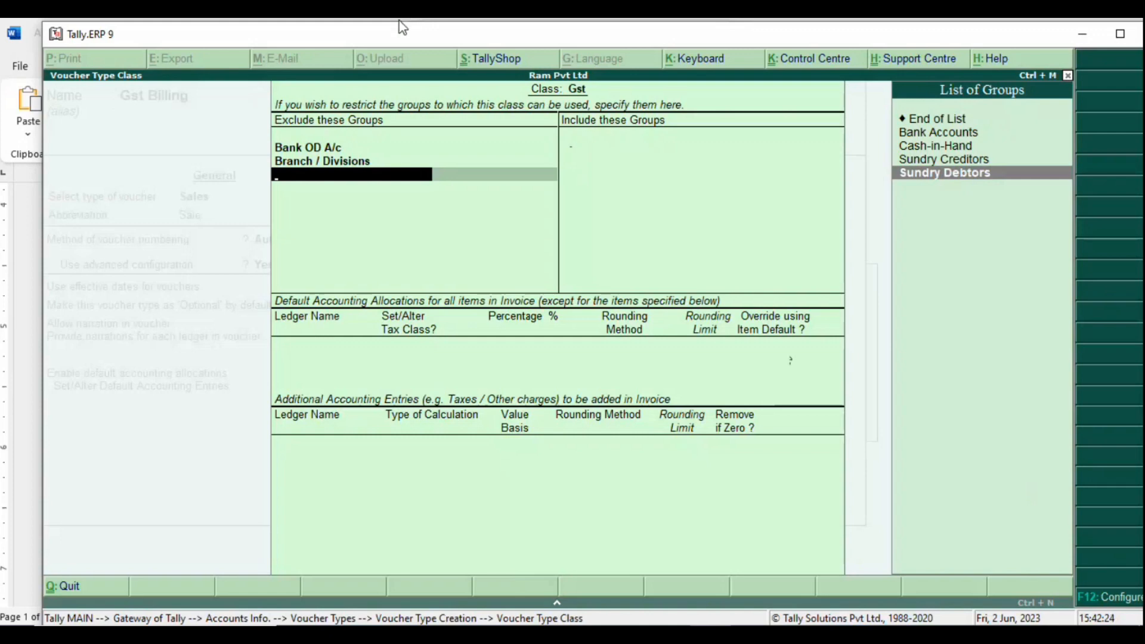
Step: Re-pick Bank OD A/c and Branch / Divisions as excluded groups and close the exclude list
{"action": "key", "text": "BackSpace"}
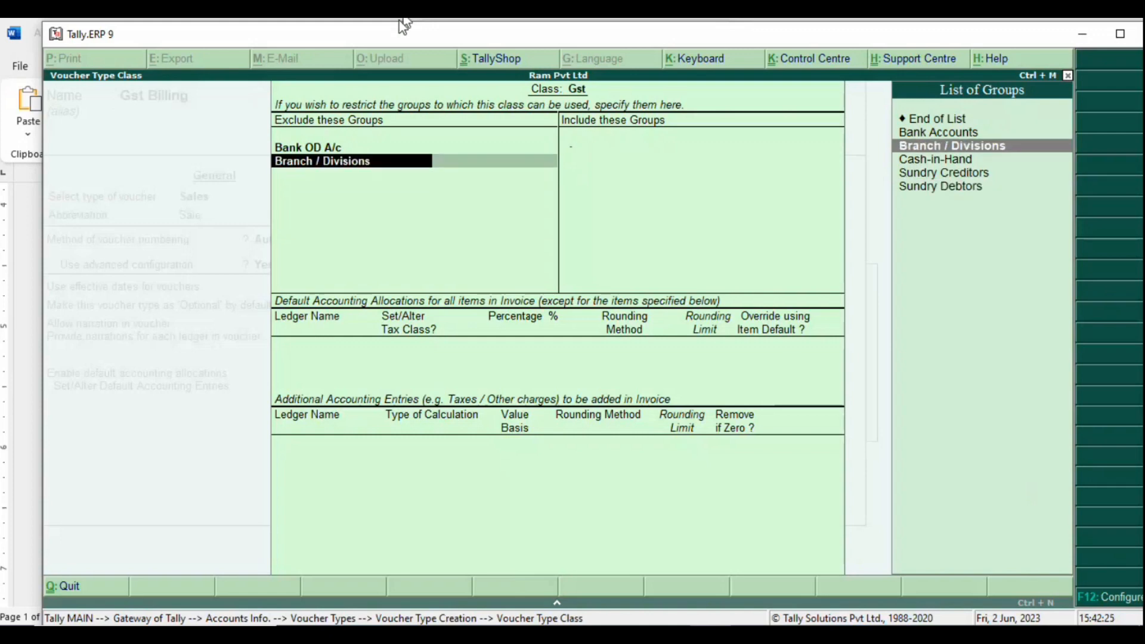
{"action": "key", "text": "BackSpace"}
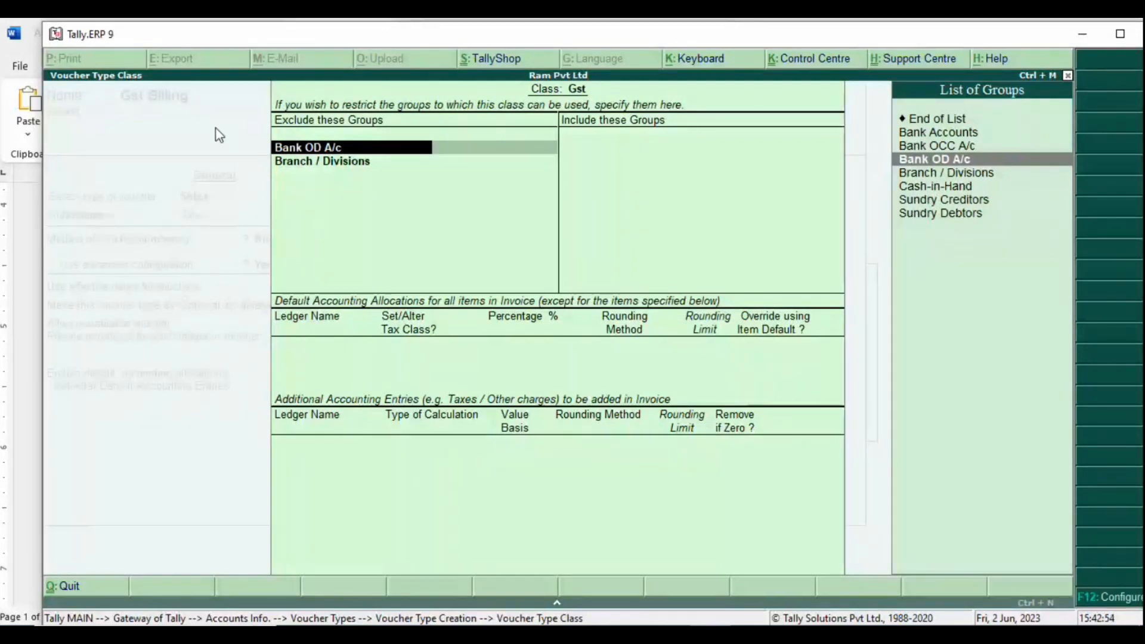
{"action": "key", "text": "BackSpace"}
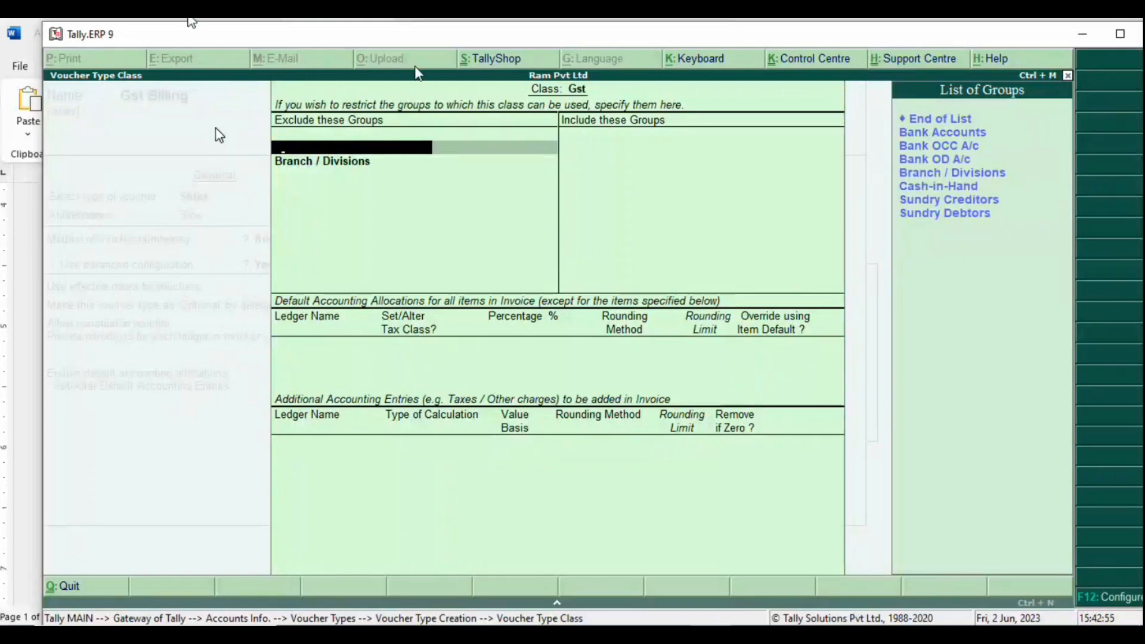
{"action": "left_click", "coordinate": [938, 146]}
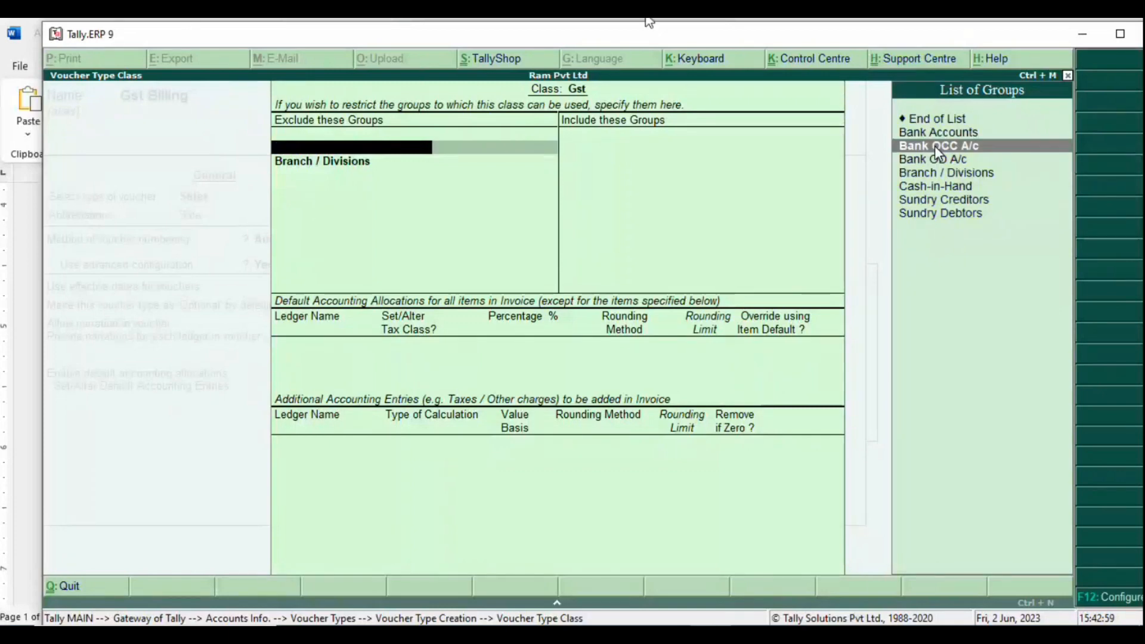
{"action": "left_click", "coordinate": [936, 149]}
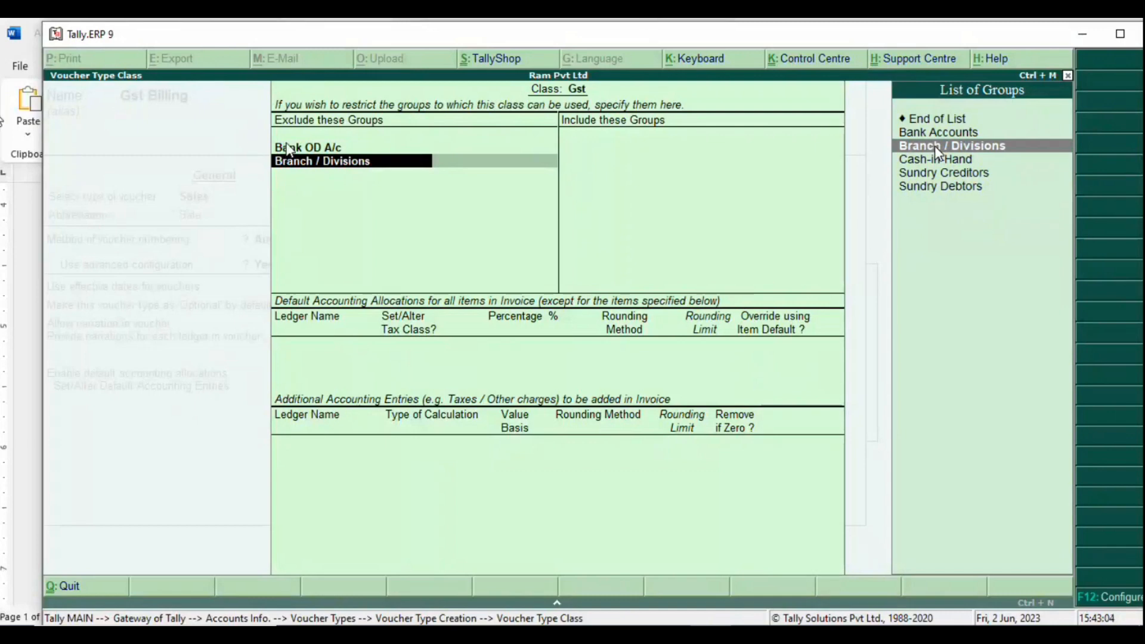
{"action": "left_click", "coordinate": [936, 148]}
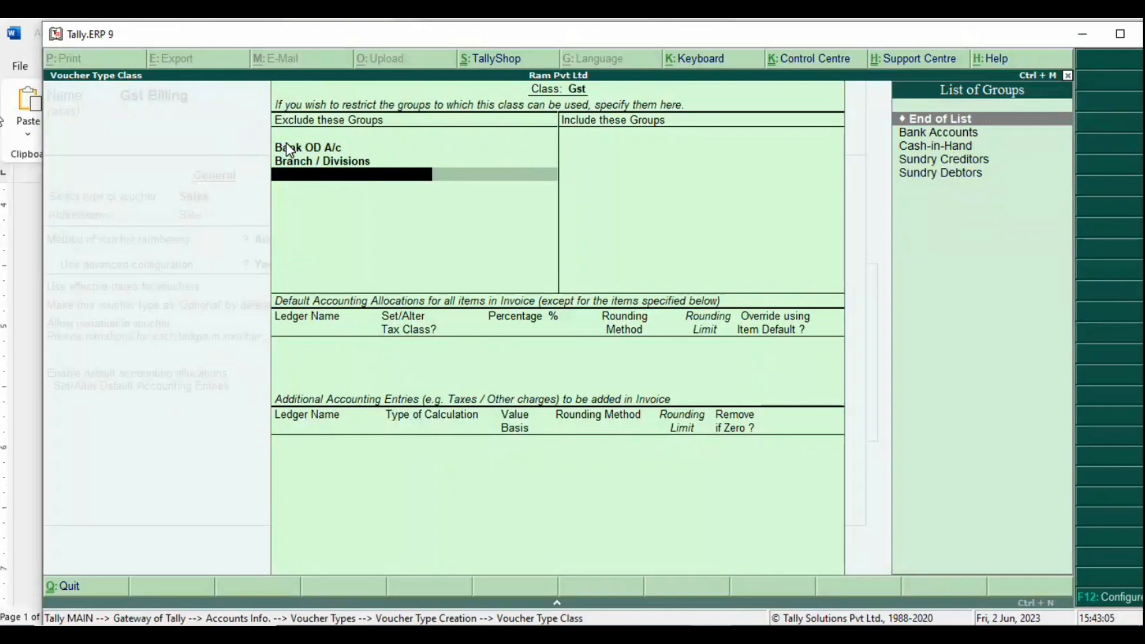
{"action": "key", "text": "Return"}
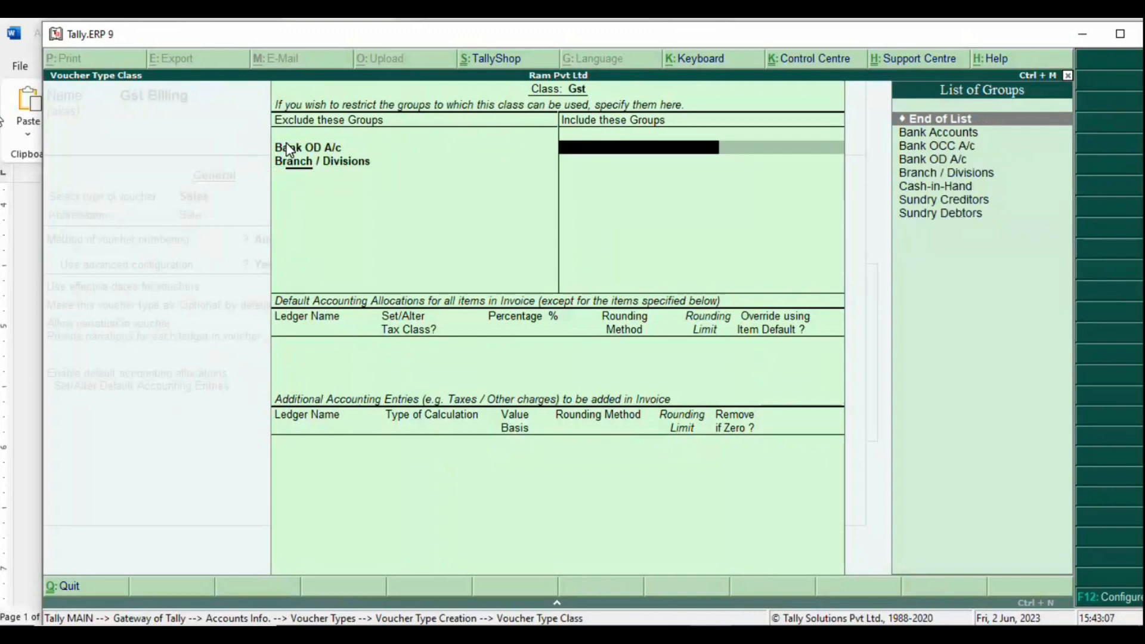
Step: Include Bank Accounts, Branch / Divisions, Sundry Creditors and Sundry Debtors in the Gst class
{"action": "key", "text": "Down"}
{"action": "key", "text": "Down"}
{"action": "key", "text": "Return"}
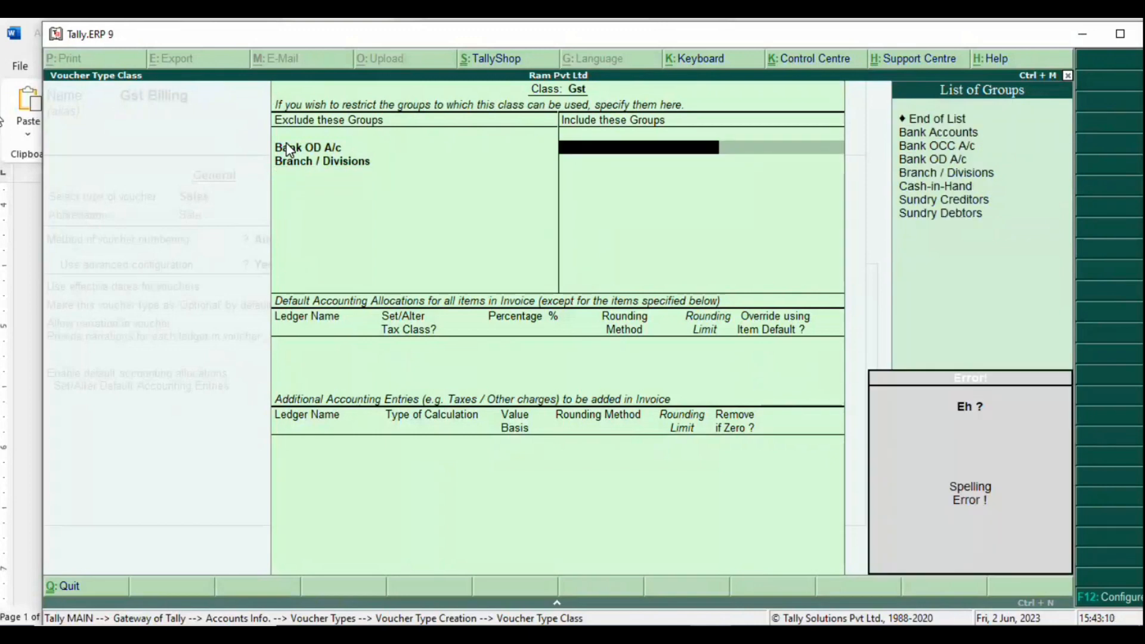
{"action": "key", "text": "Escape"}
{"action": "key", "text": "Up"}
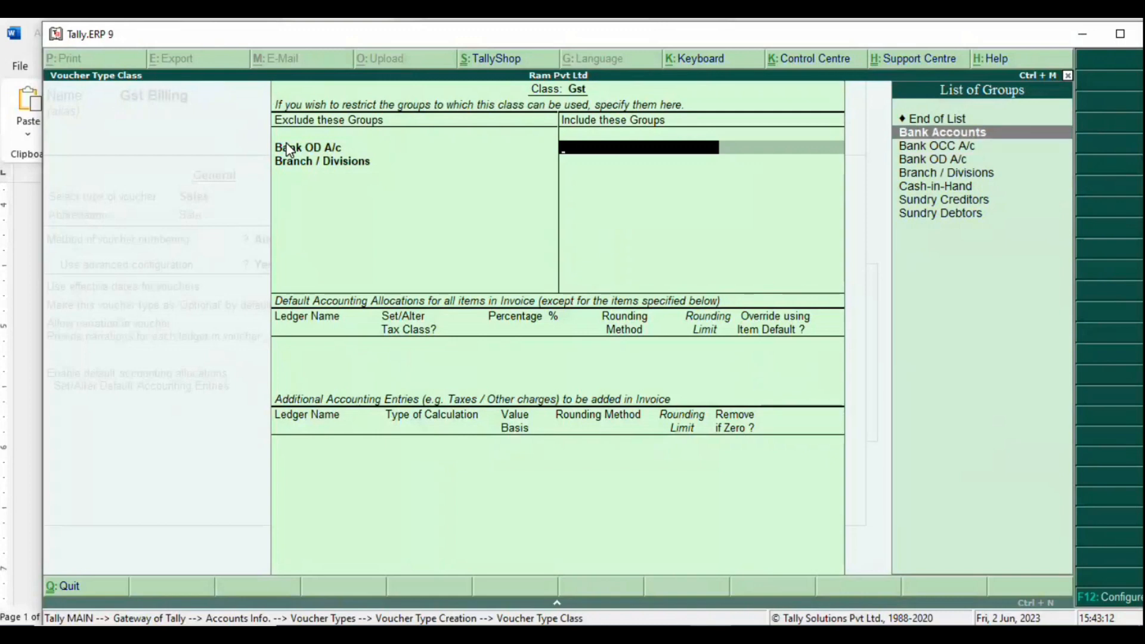
{"action": "key", "text": "Return"}
{"action": "key", "text": "Down"}
{"action": "key", "text": "Down"}
{"action": "key", "text": "Down"}
{"action": "key", "text": "Return"}
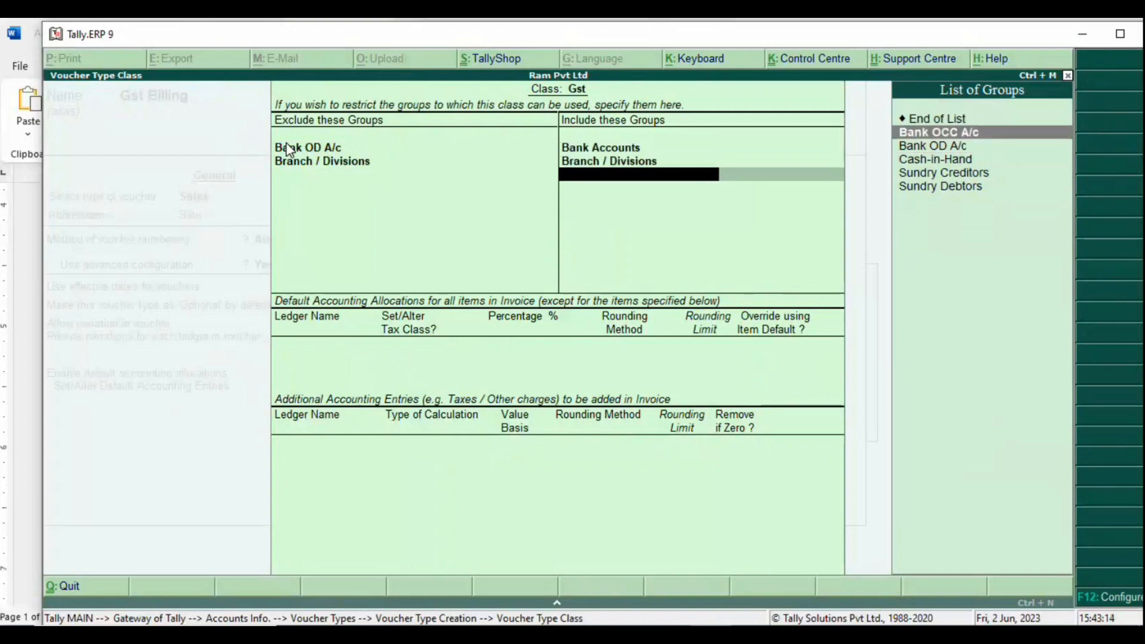
{"action": "key", "text": "Down"}
{"action": "key", "text": "Down"}
{"action": "key", "text": "Down"}
{"action": "key", "text": "Return"}
{"action": "key", "text": "Down"}
{"action": "key", "text": "Down"}
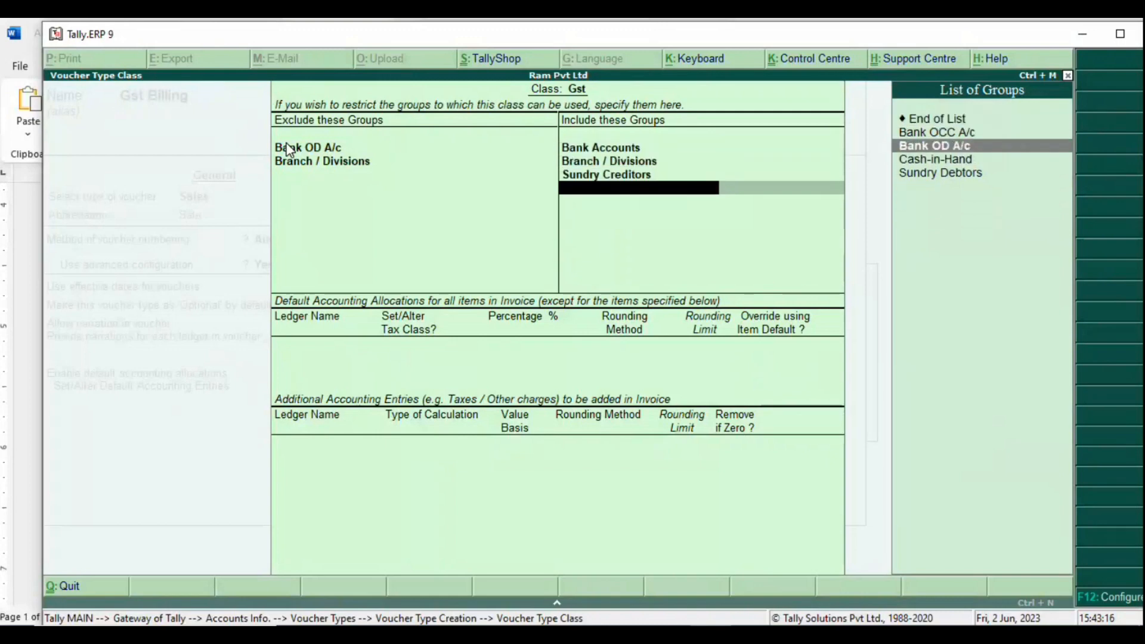
{"action": "key", "text": "Down"}
{"action": "key", "text": "Down"}
{"action": "key", "text": "Return"}
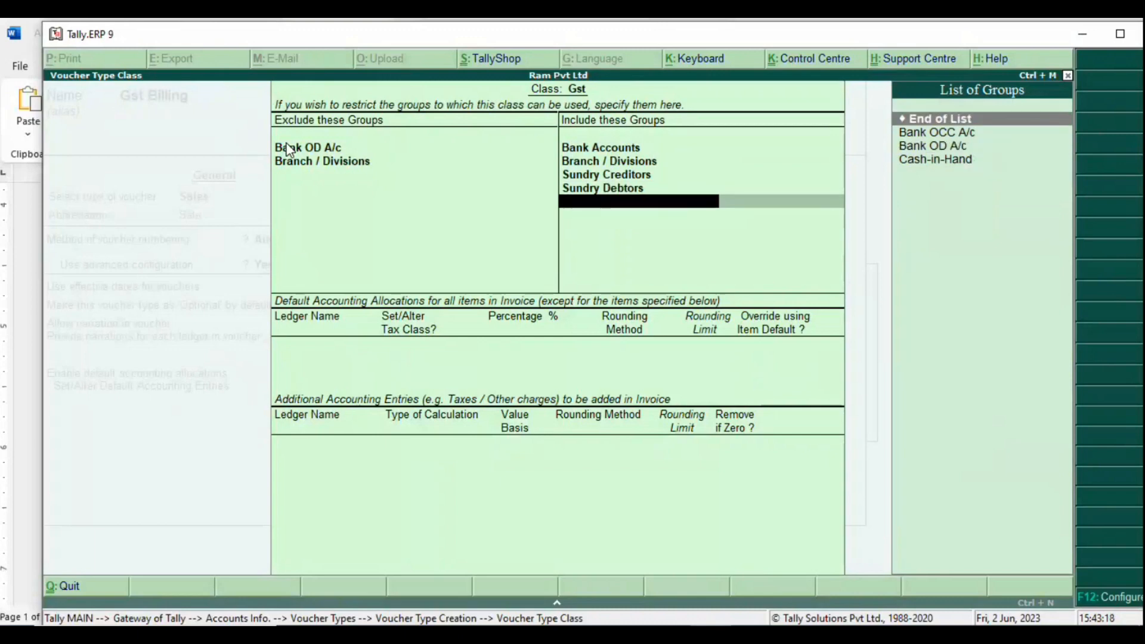
{"action": "key", "text": "alt+Tab"}
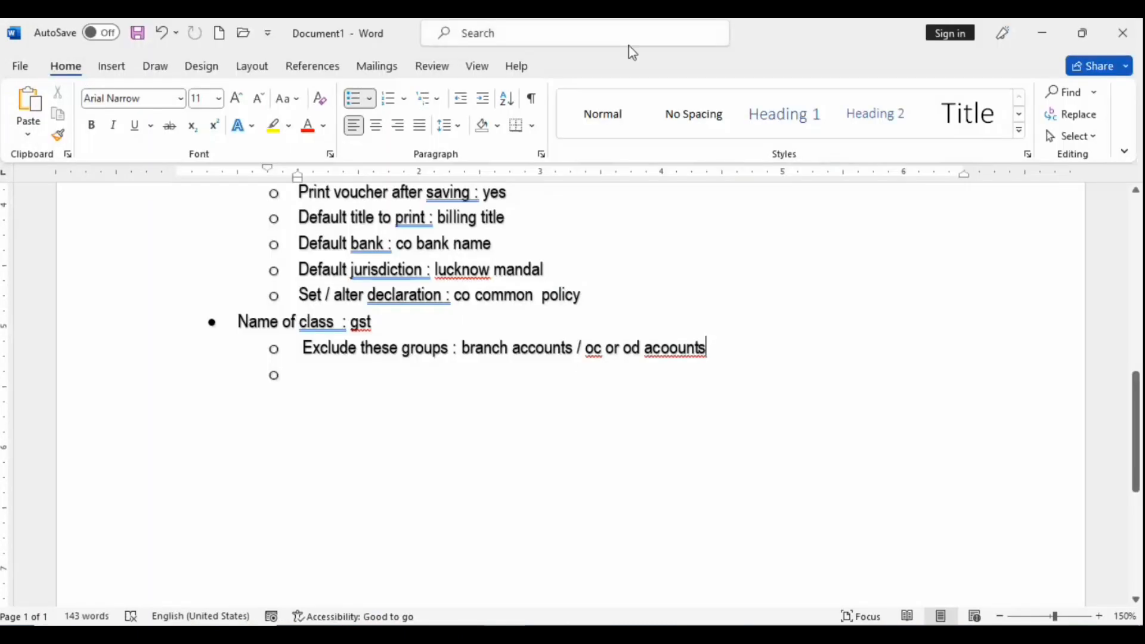
Step: Add the sub-point 'Include : bank / sundry debtors / sundry creditors' to the Word notes
{"action": "left_click", "coordinate": [322, 372]}
{"action": "type", "text": "in"}
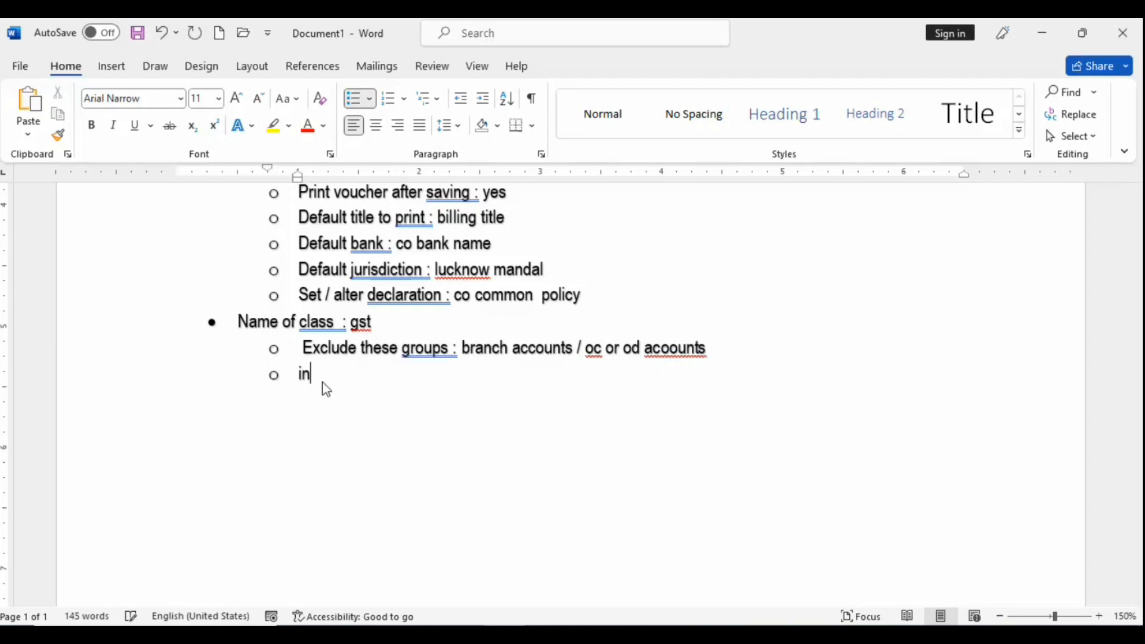
{"action": "type", "text": "clude :"}
{"action": "key", "text": "alt+Tab"}
{"action": "key", "text": "alt+Tab"}
{"action": "type", "text": "b"}
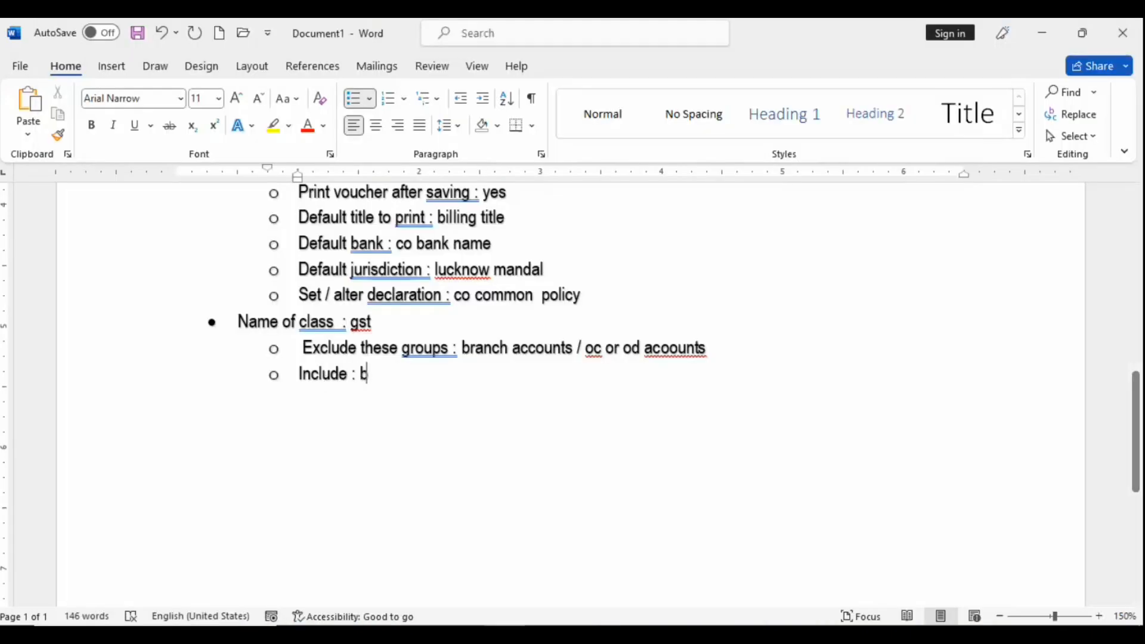
{"action": "key", "text": "BackSpace"}
{"action": "type", "text": "ban"}
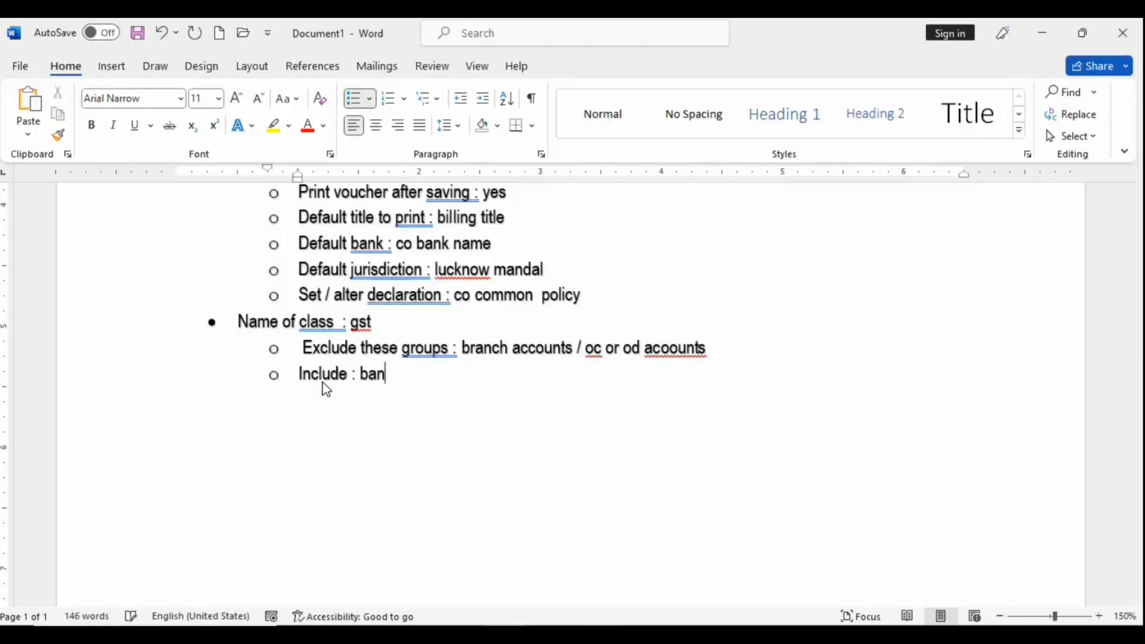
{"action": "type", "text": "k / sundry d"}
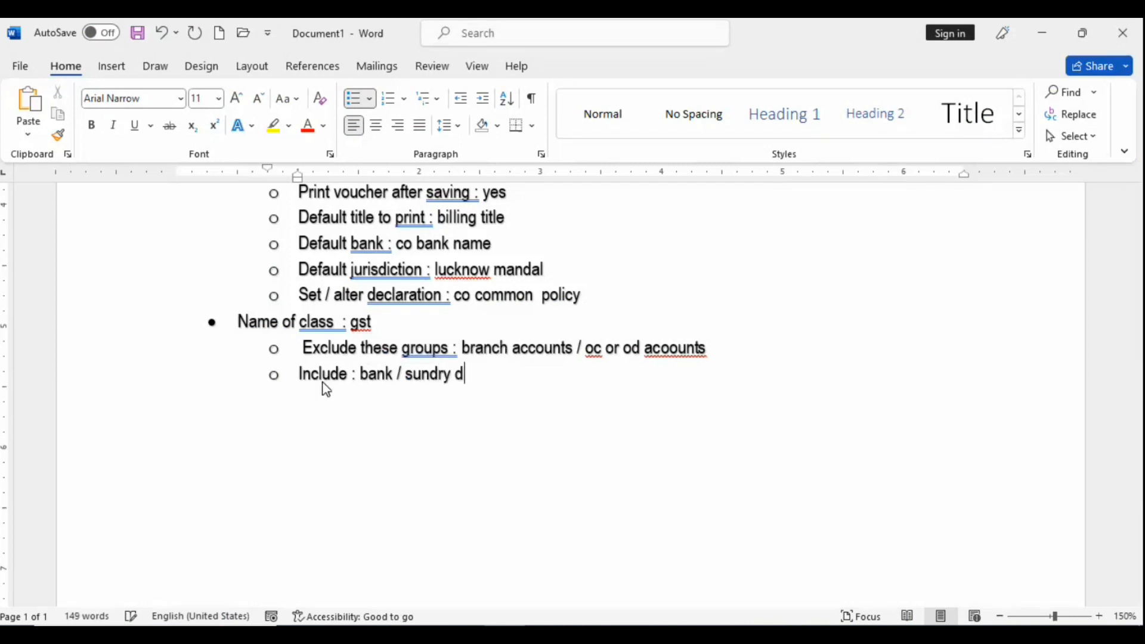
{"action": "type", "text": "ebtors / sundr"}
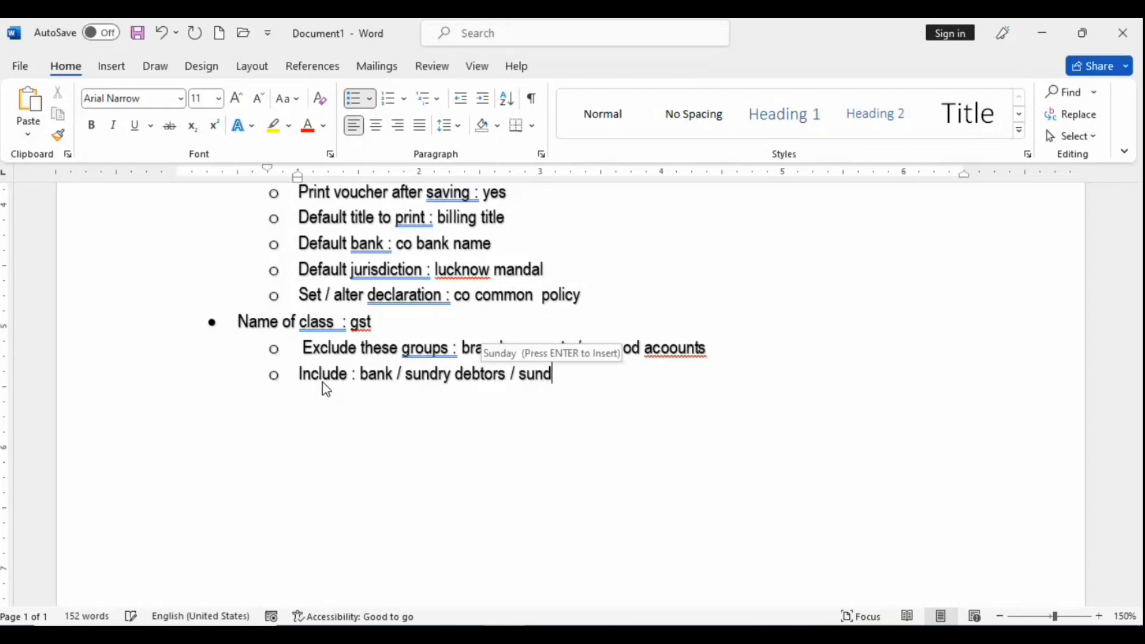
{"action": "type", "text": "y credi"}
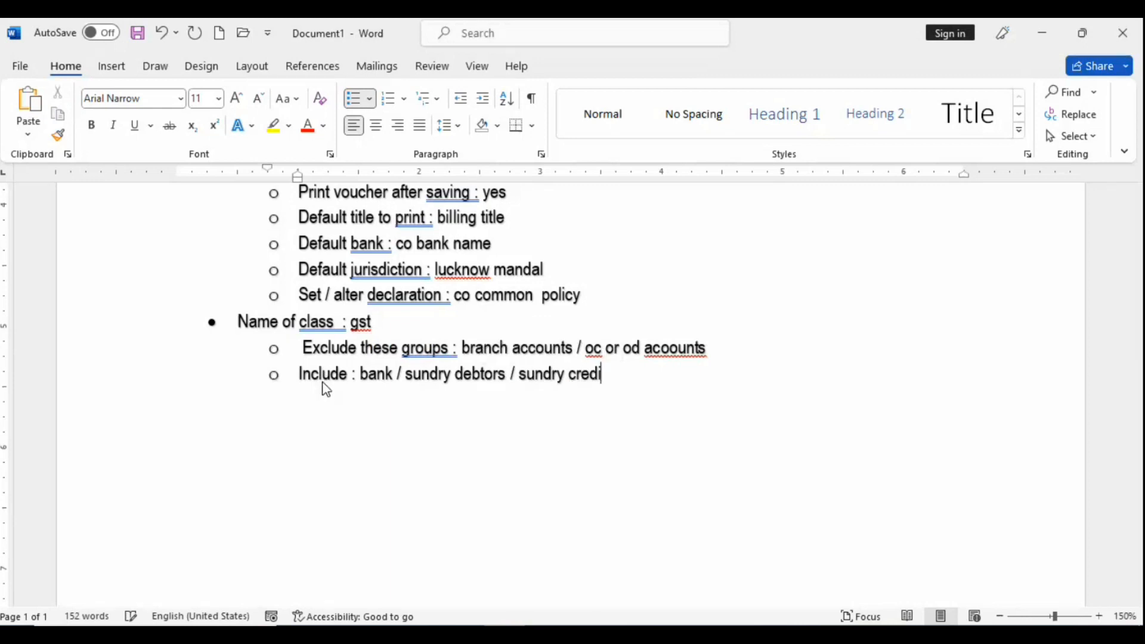
{"action": "type", "text": "tors"}
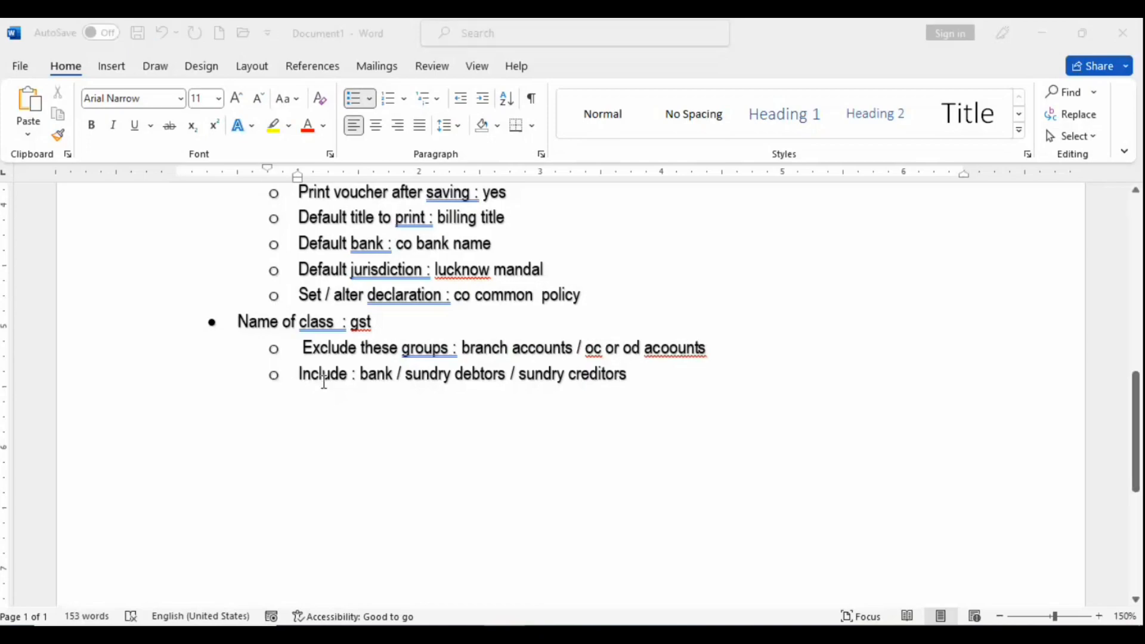
{"action": "key", "text": "alt+Tab"}
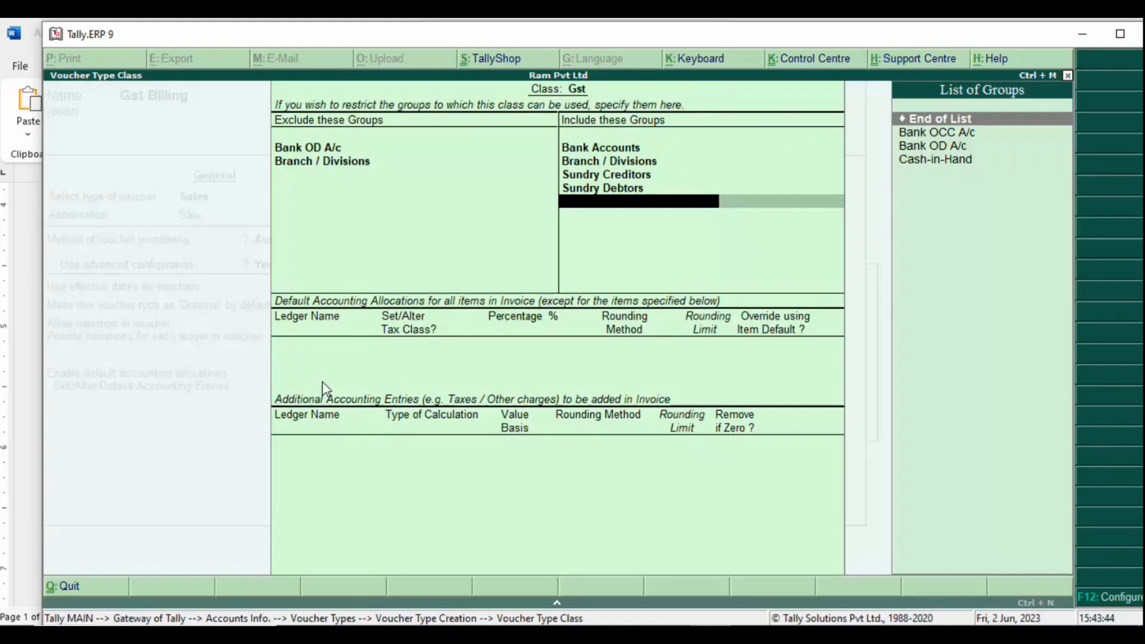
Step: Replace Branch / Divisions with Cash-in-Hand in the includes and start adding cash to the notes
{"action": "key", "text": "alt+Tab"}
{"action": "key", "text": "alt+Tab"}
{"action": "left_click", "coordinate": [660, 150]}
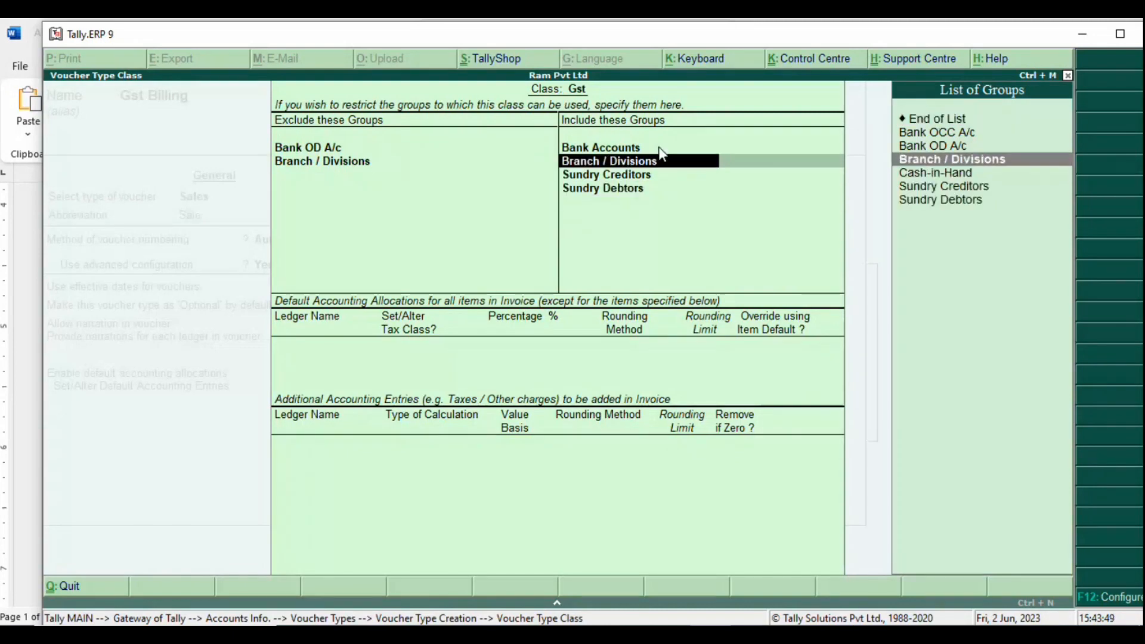
{"action": "key", "text": "Down"}
{"action": "key", "text": "Down"}
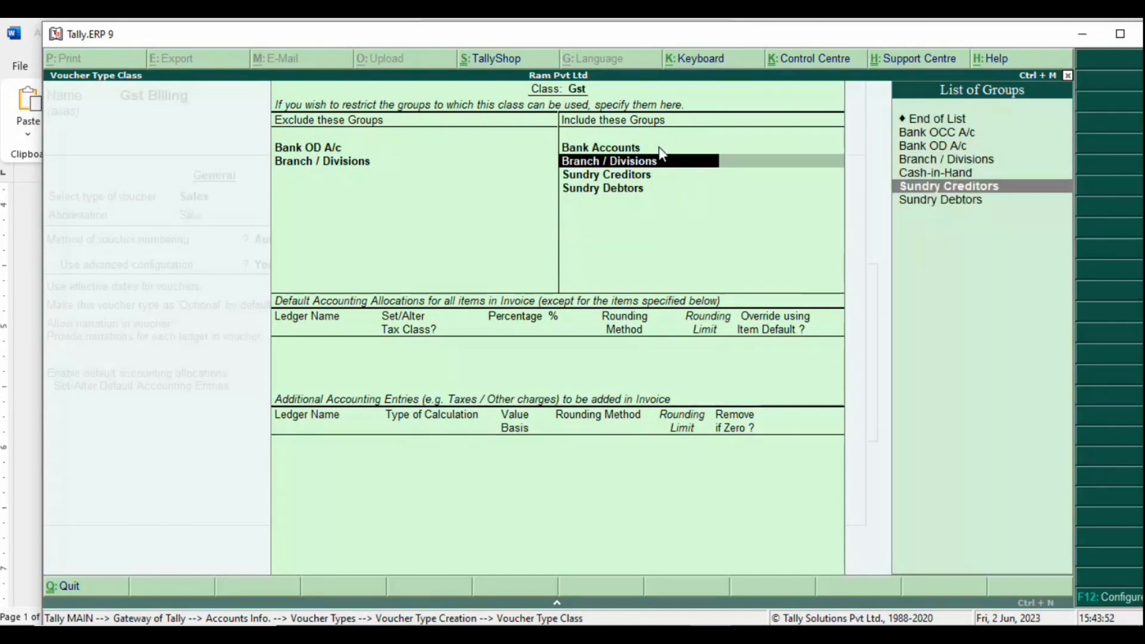
{"action": "key", "text": "Up"}
{"action": "key", "text": "Return"}
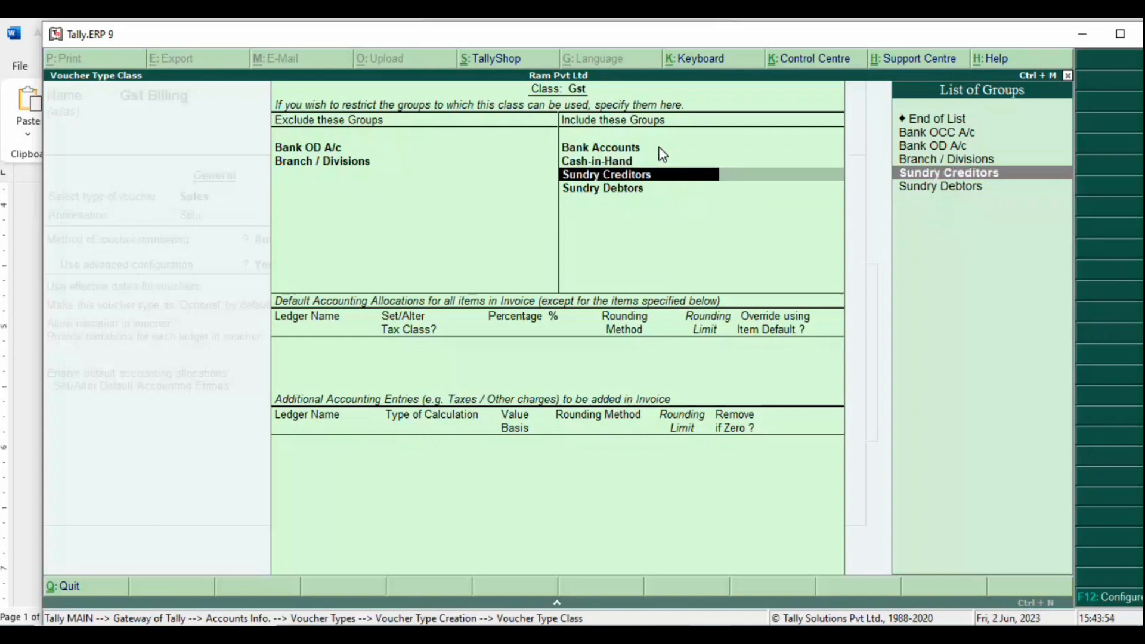
{"action": "key", "text": "alt+Tab"}
{"action": "type", "text": "/"}
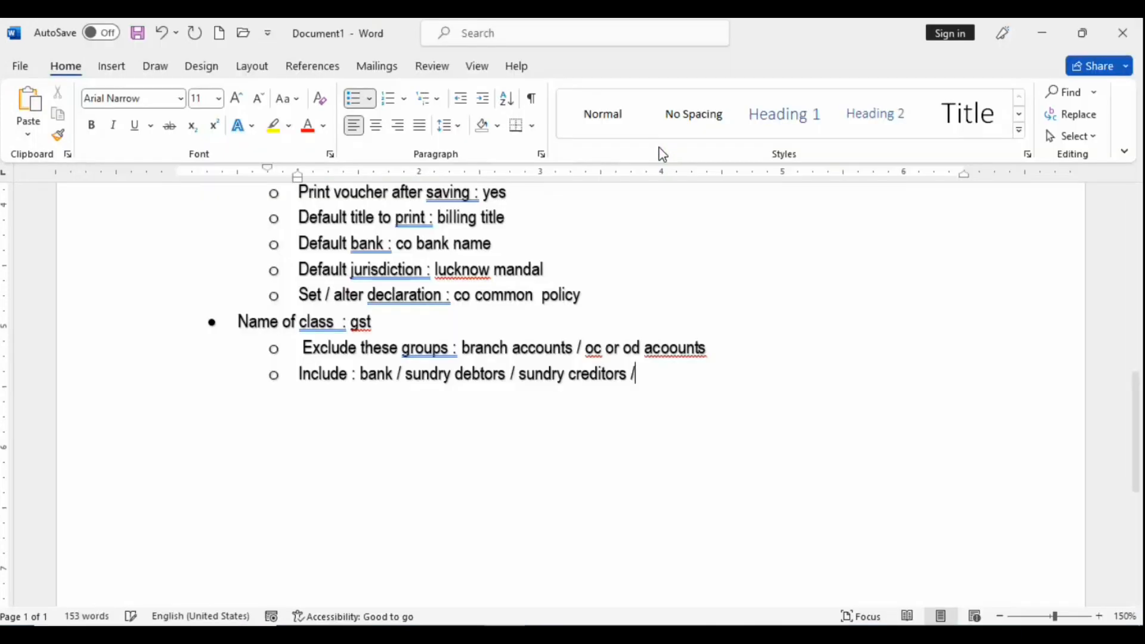
{"action": "type", "text": " cash in a"}
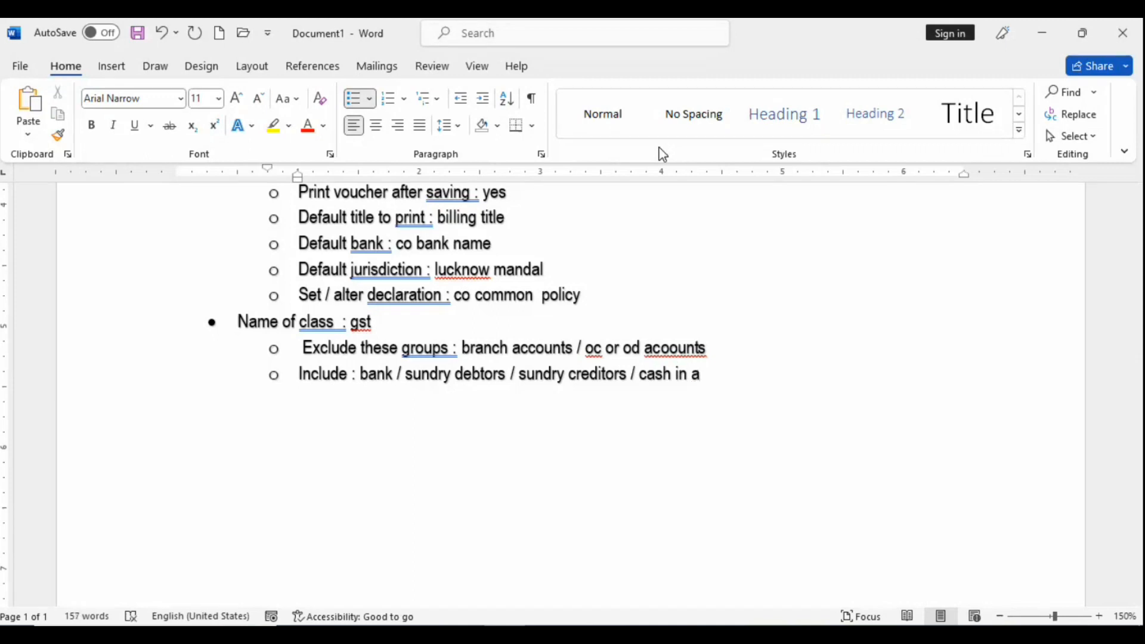
Step: End the include line with 'cash in hand' and insert 'these groups' after Include
{"action": "key", "text": "BackSpace"}
{"action": "key", "text": "BackSpace"}
{"action": "type", "text": "hand"}
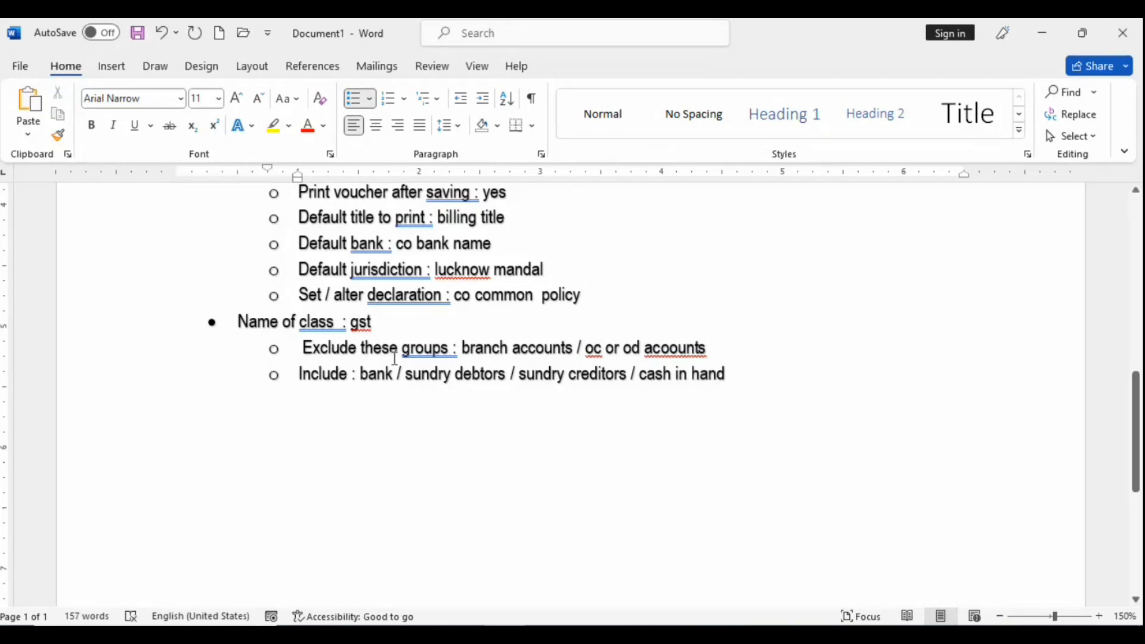
{"action": "left_click", "coordinate": [353, 376]}
{"action": "type", "text": "these"}
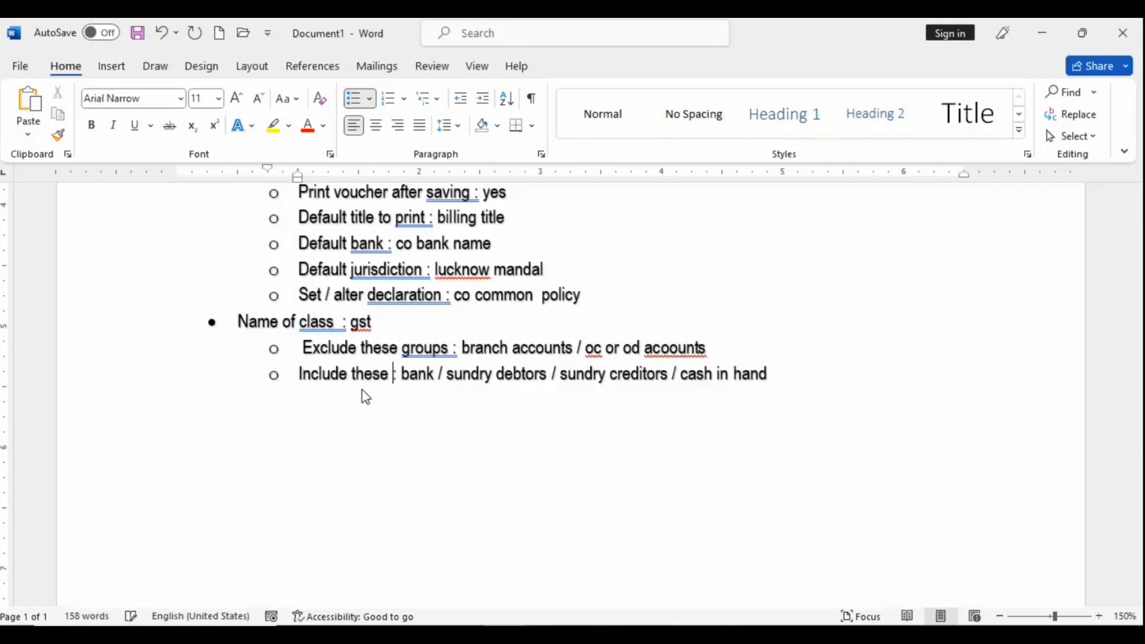
{"action": "type", "text": " groups"}
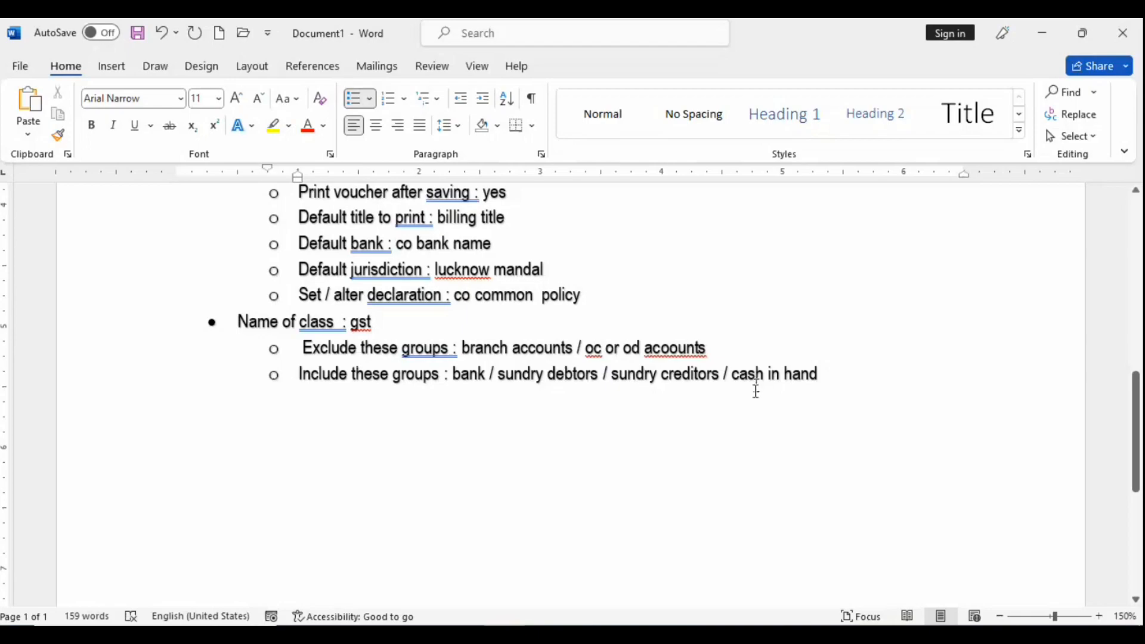
{"action": "key", "text": "alt+Tab"}
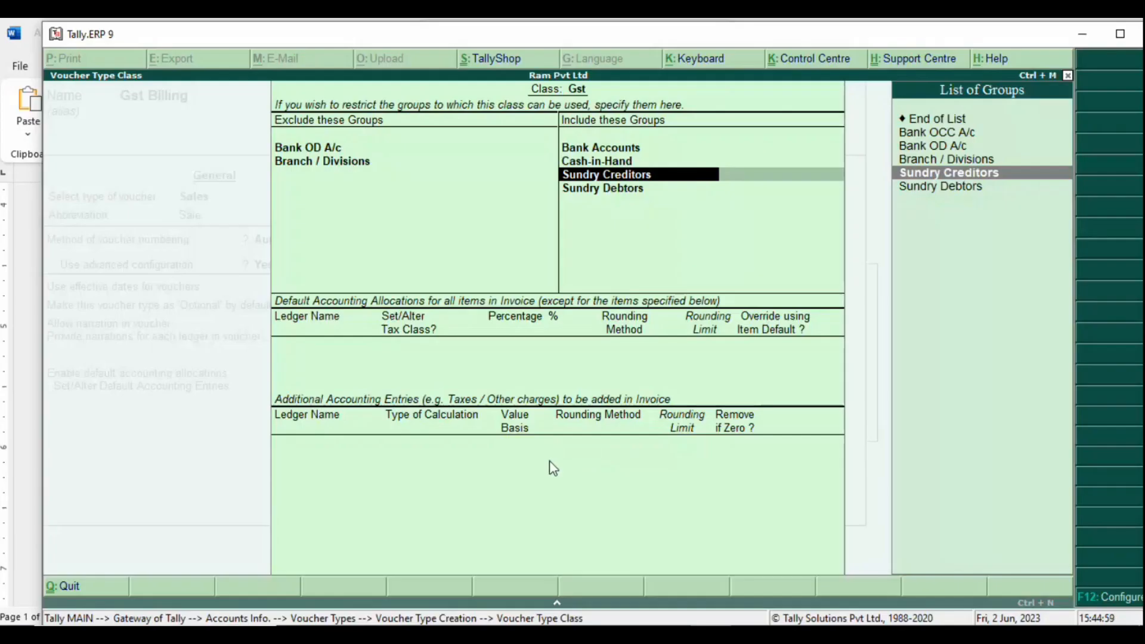
Step: Finish the include list with Sundry Creditors and create a ledger 'Sales' under Sales Accounts
{"action": "key", "text": "Return"}
{"action": "key", "text": "Return"}
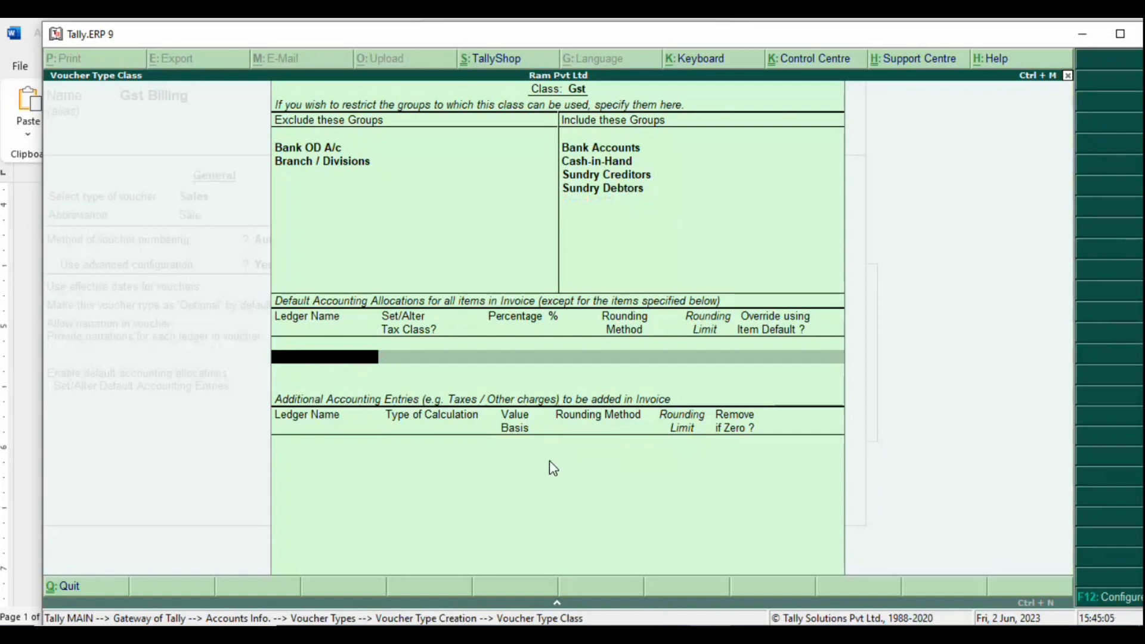
{"action": "key", "text": "alt+c"}
{"action": "type", "text": "Sales"}
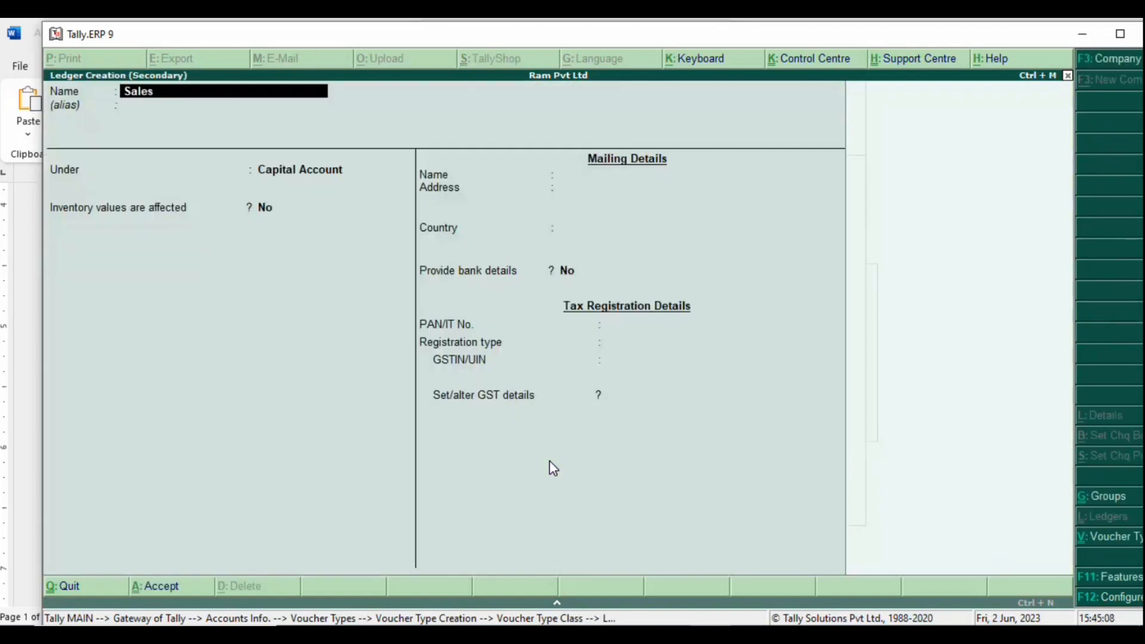
{"action": "key", "text": "Return"}
{"action": "key", "text": "Return"}
{"action": "type", "text": "Sa"}
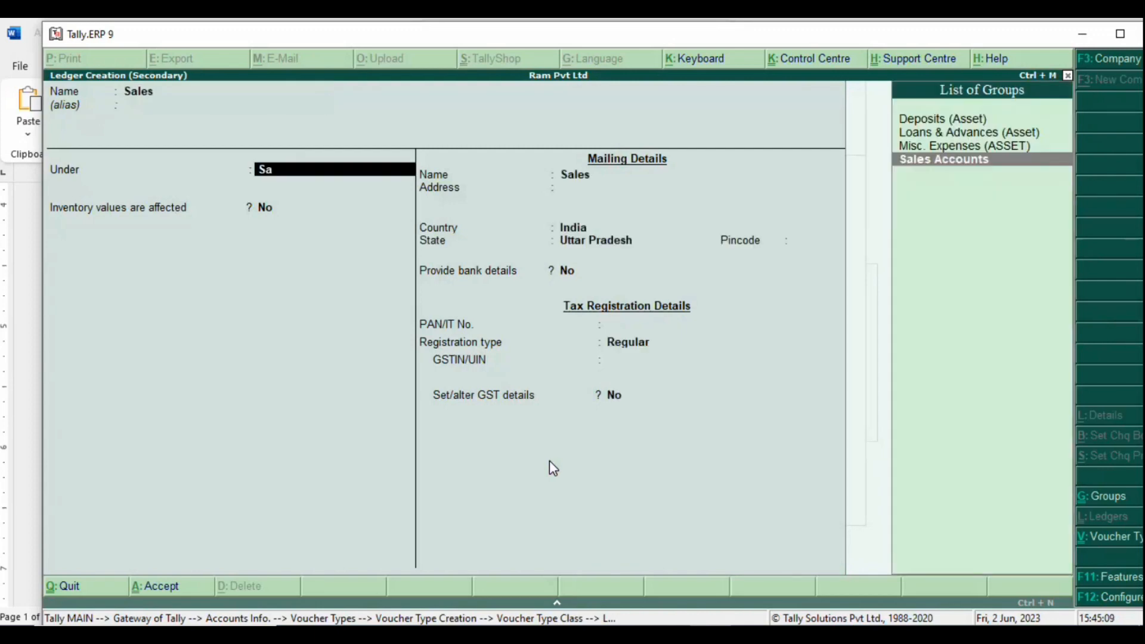
{"action": "type", "text": "les"}
{"action": "key", "text": "Return"}
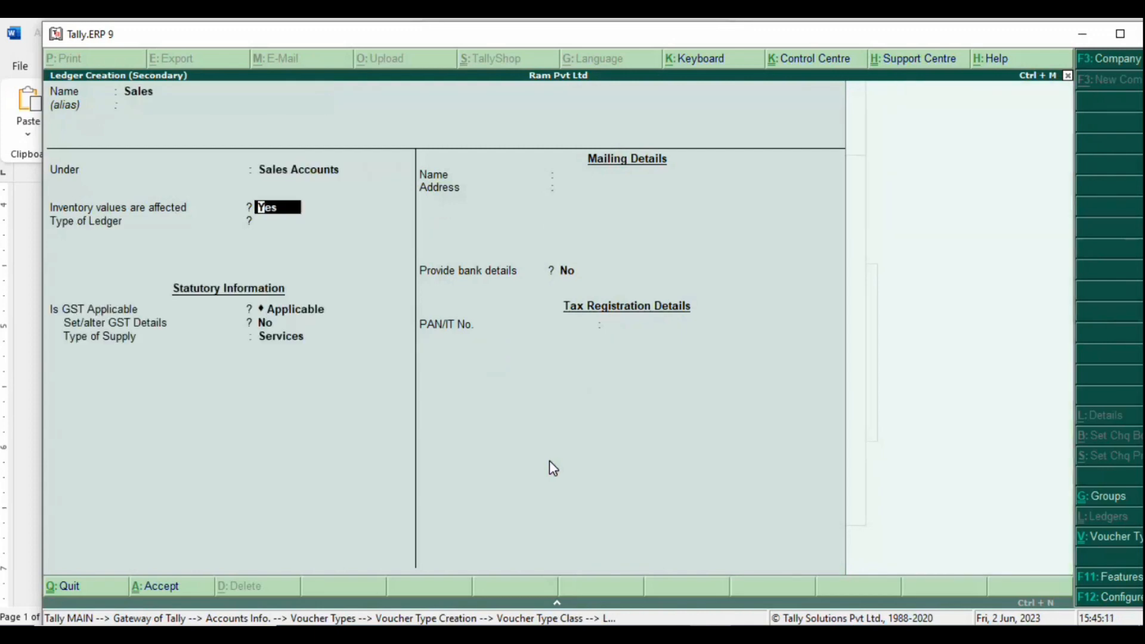
{"action": "key", "text": "Return"}
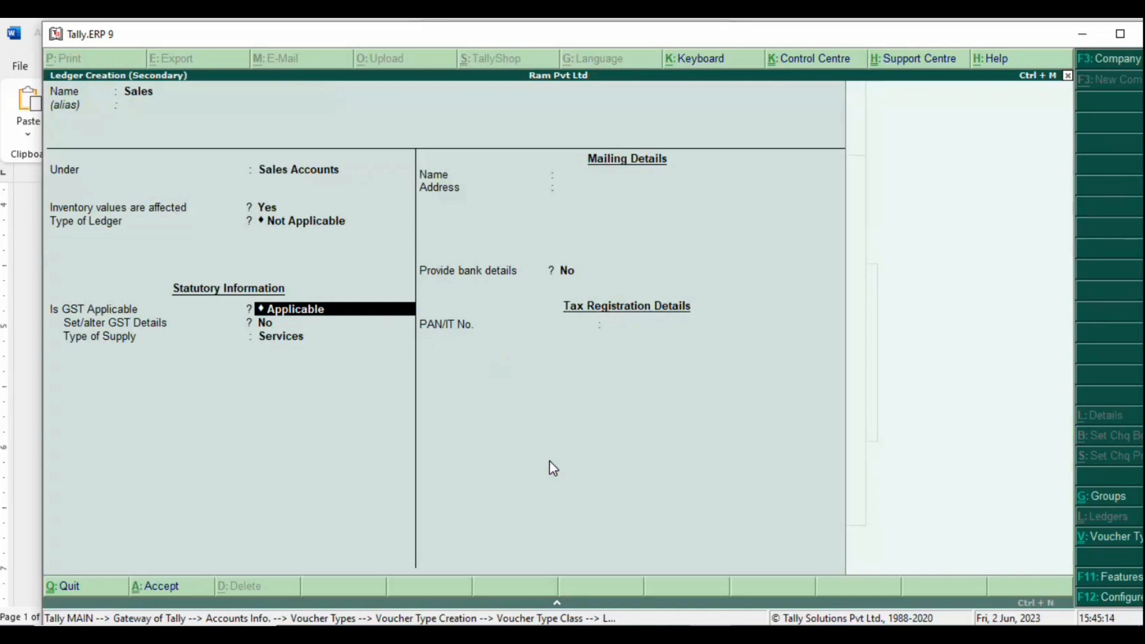
Step: Set the Sales ledger's supply type to Goods, save it, and allocate 100% to it
{"action": "key", "text": "Return"}
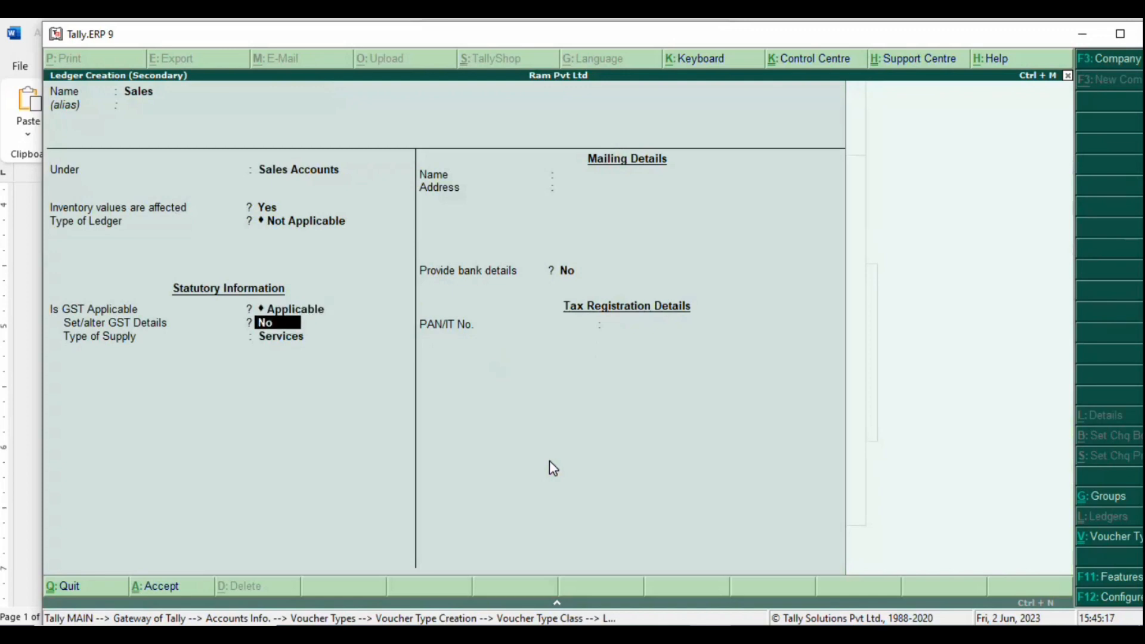
{"action": "key", "text": "Return"}
{"action": "key", "text": "Up"}
{"action": "key", "text": "Return"}
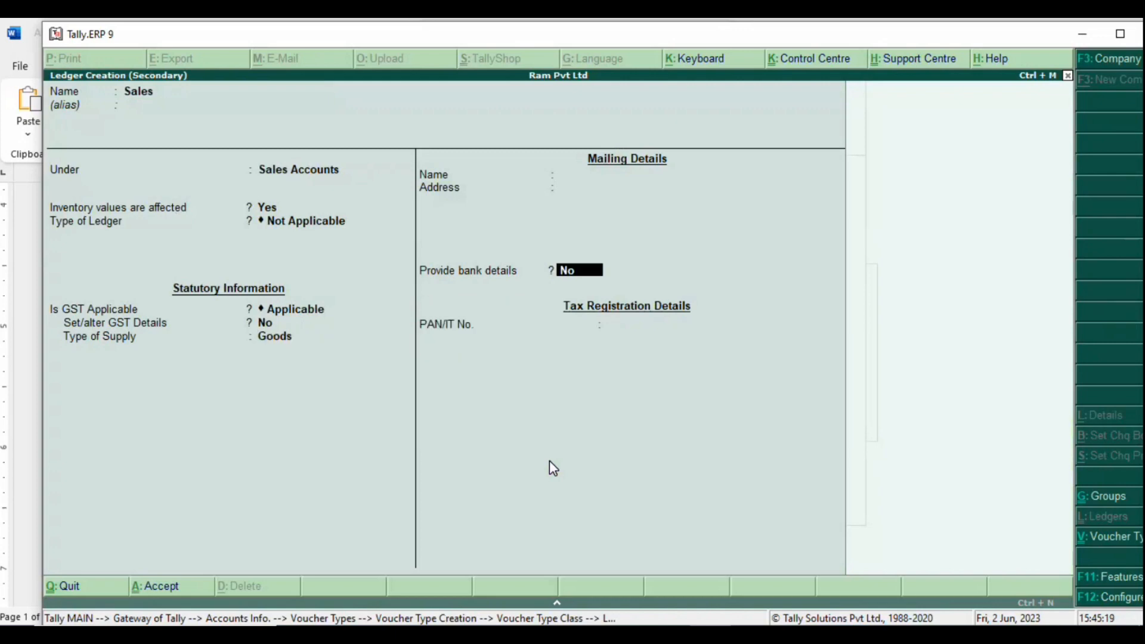
{"action": "key", "text": "ctrl+a"}
{"action": "key", "text": "Return"}
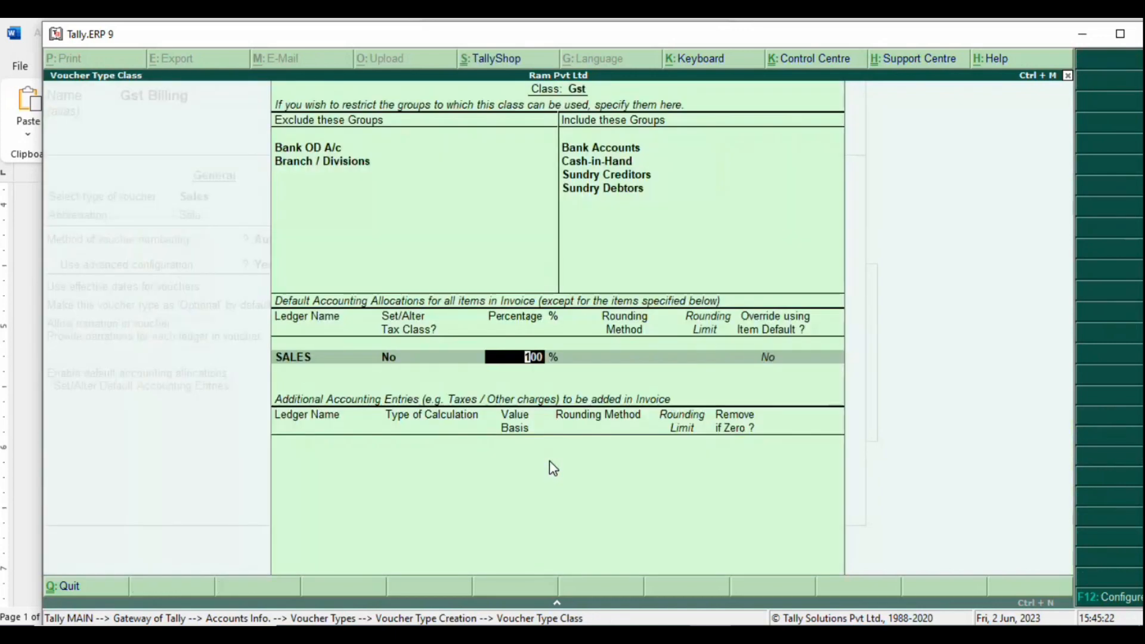
{"action": "key", "text": "Return"}
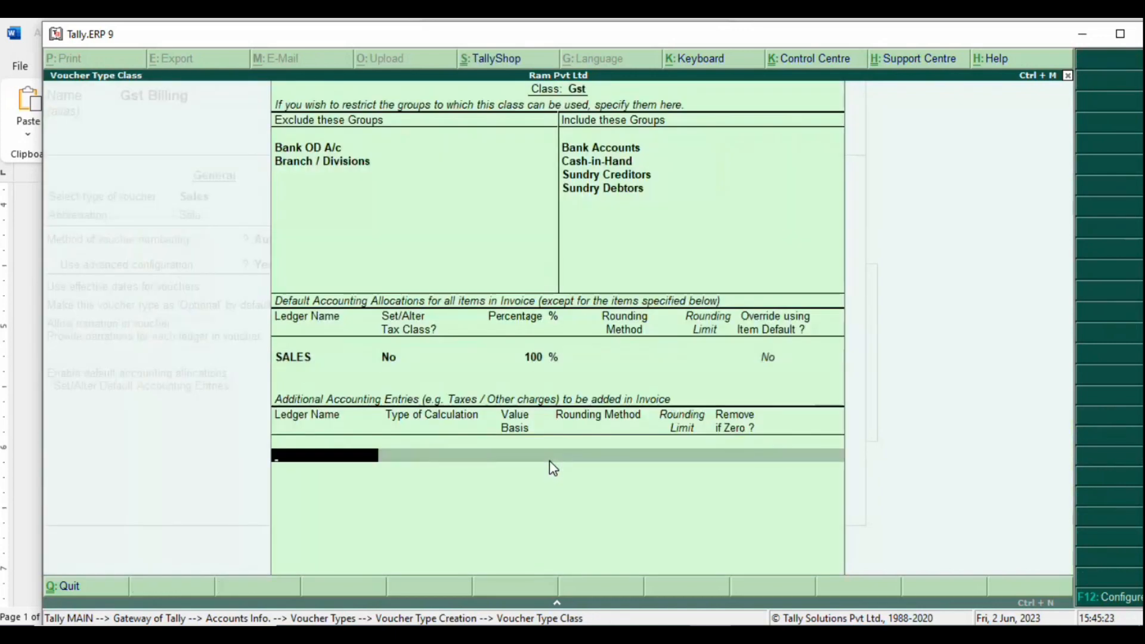
{"action": "key", "text": "alt+Tab"}
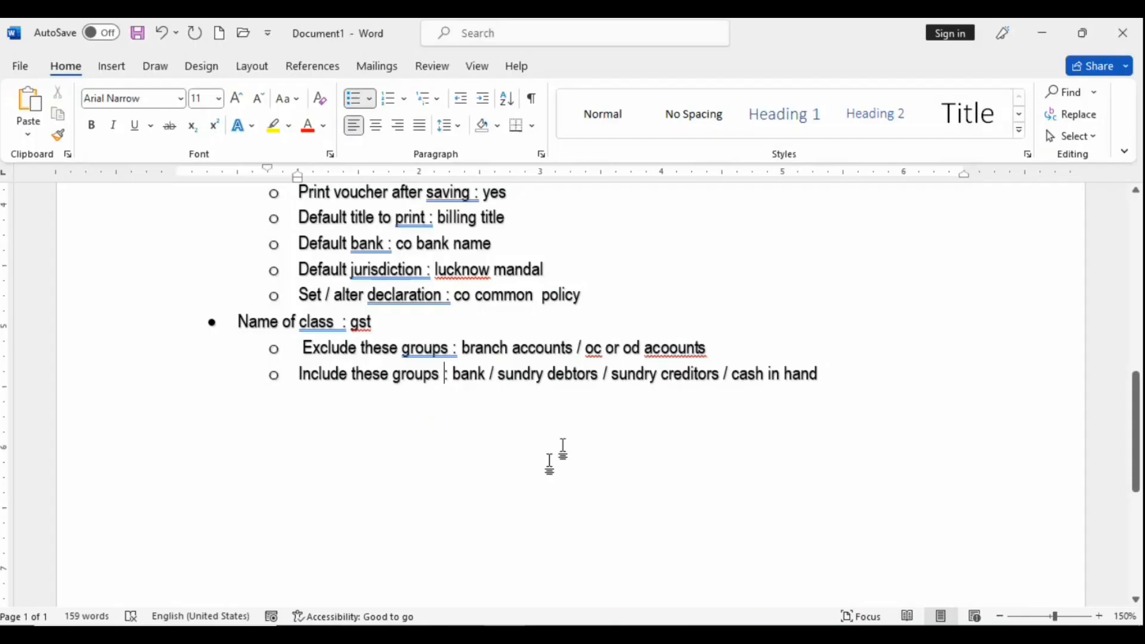
Step: Add the sub-bullet 'Assign sales ledger with 100 %' to the Word notes after checking Tally
{"action": "key", "text": "Return"}
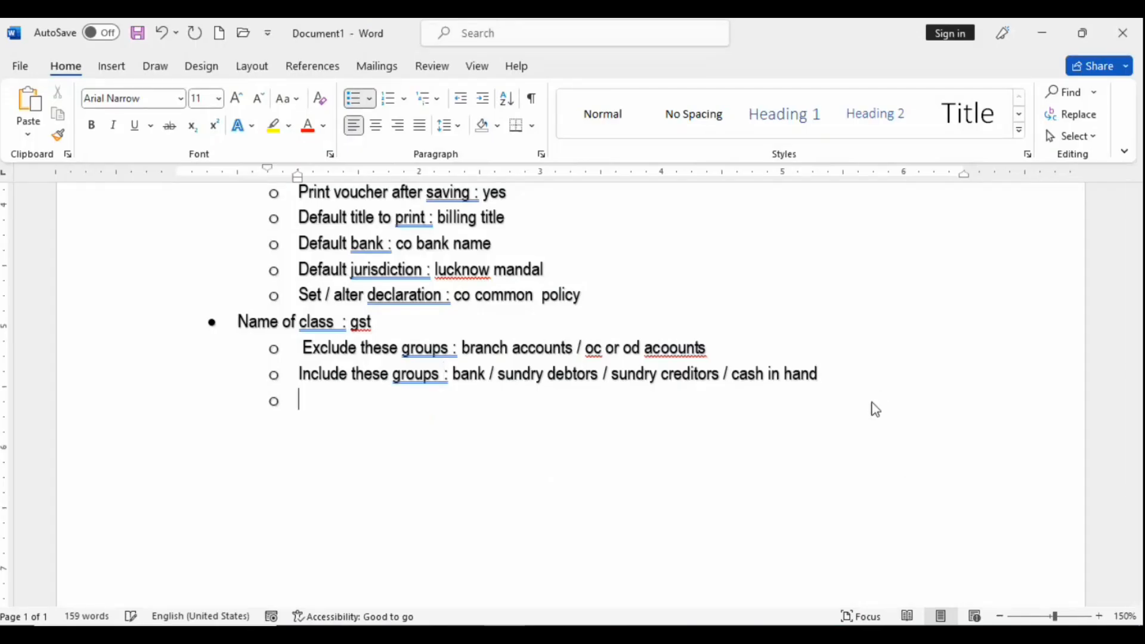
{"action": "type", "text": "a"}
{"action": "type", "text": "ssign d"}
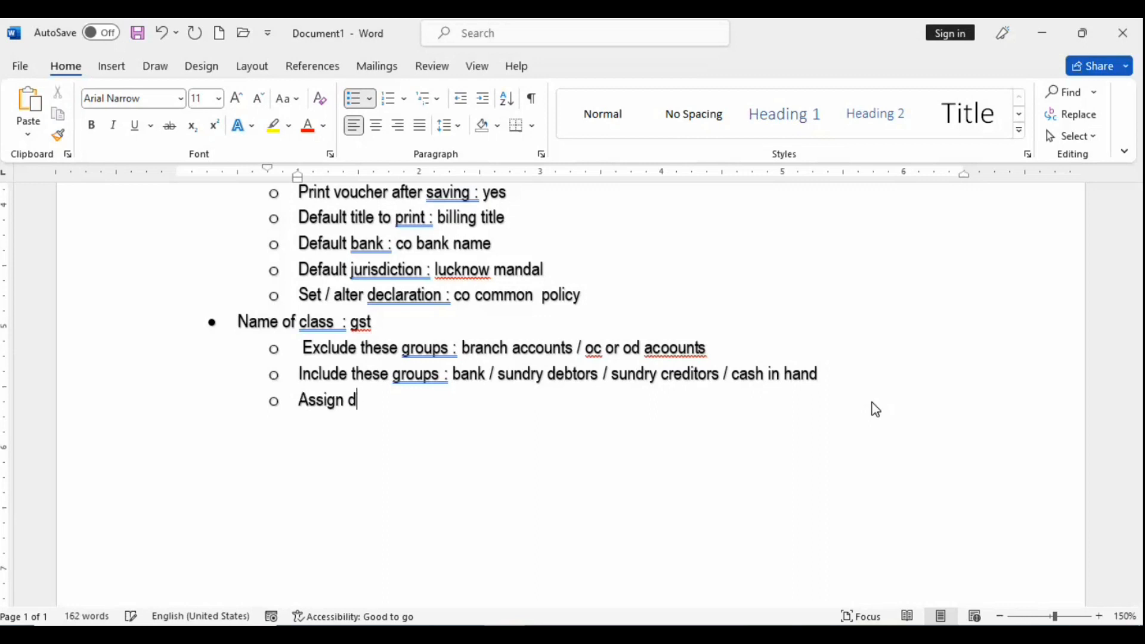
{"action": "key", "text": "BackSpace"}
{"action": "type", "text": "sales ledger "}
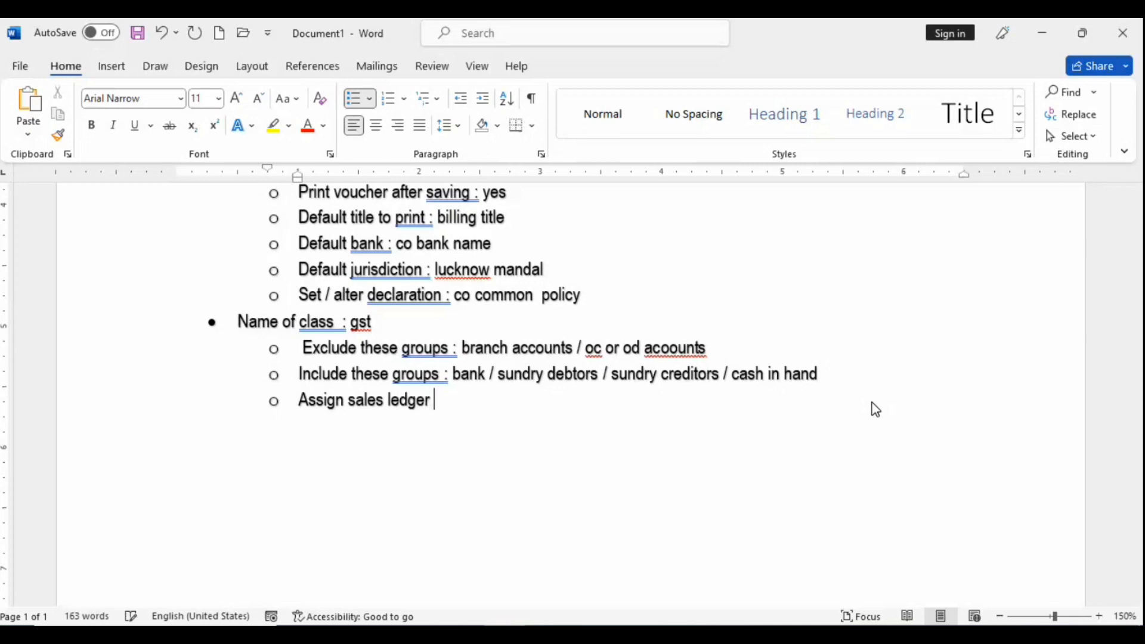
{"action": "type", "text": "with 100 "}
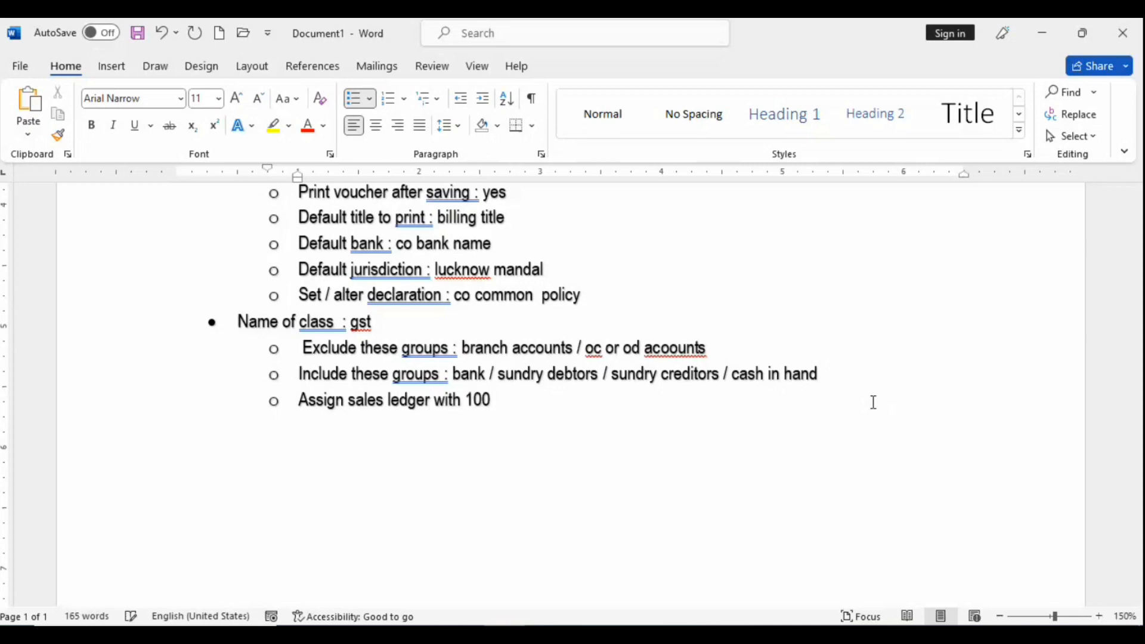
{"action": "type", "text": "%"}
{"action": "key", "text": "alt+Tab"}
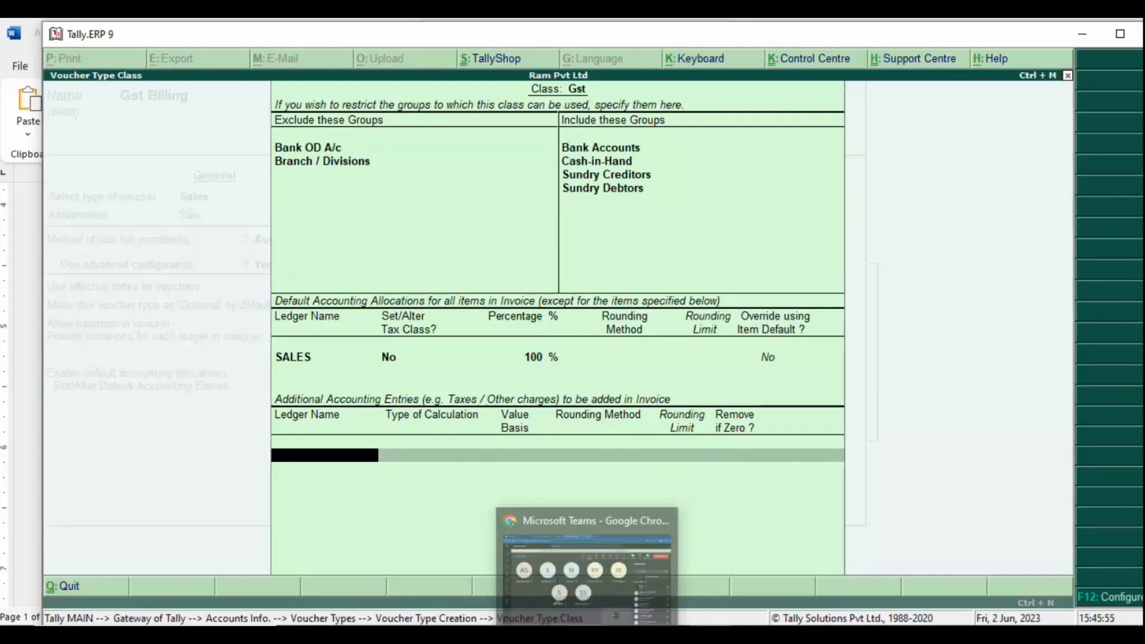
{"action": "key", "text": "alt+Tab"}
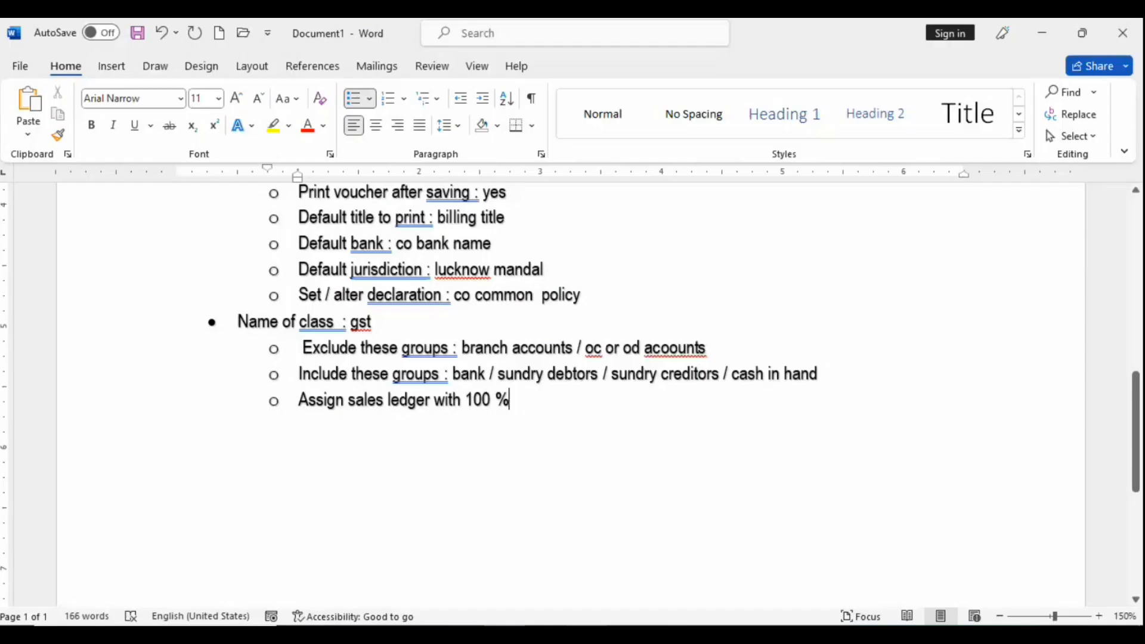
Step: Add the bullet 'Additional accounting entries', fixing the misspelt 'accunting' via spelling suggestions
{"action": "key", "text": "Return"}
{"action": "type", "text": "addo"}
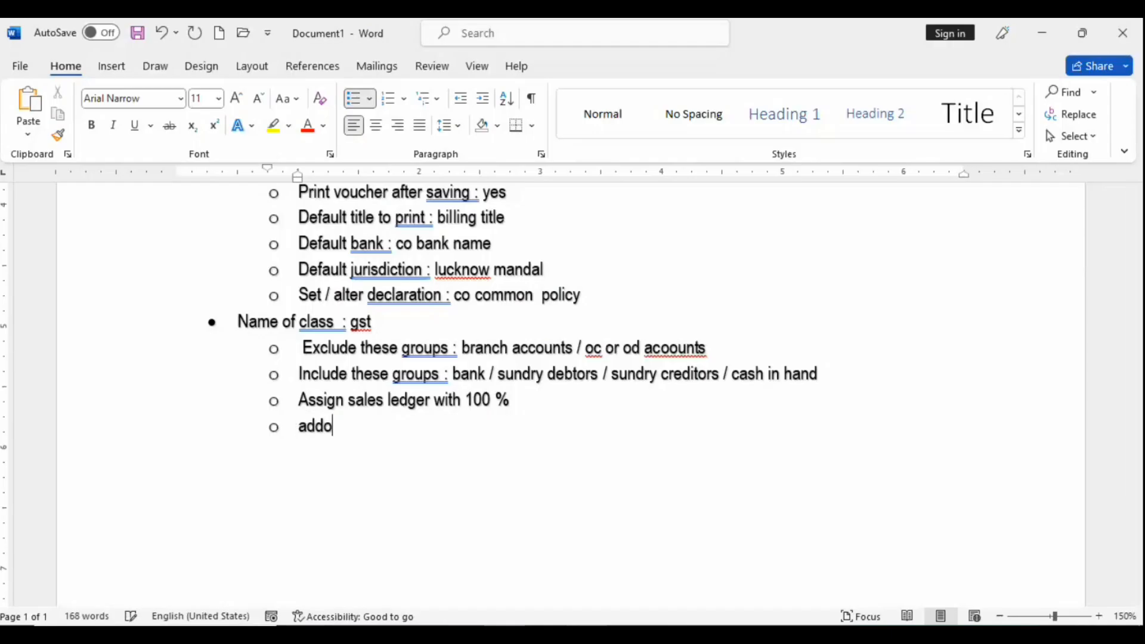
{"action": "key", "text": "BackSpace"}
{"action": "type", "text": "itional "}
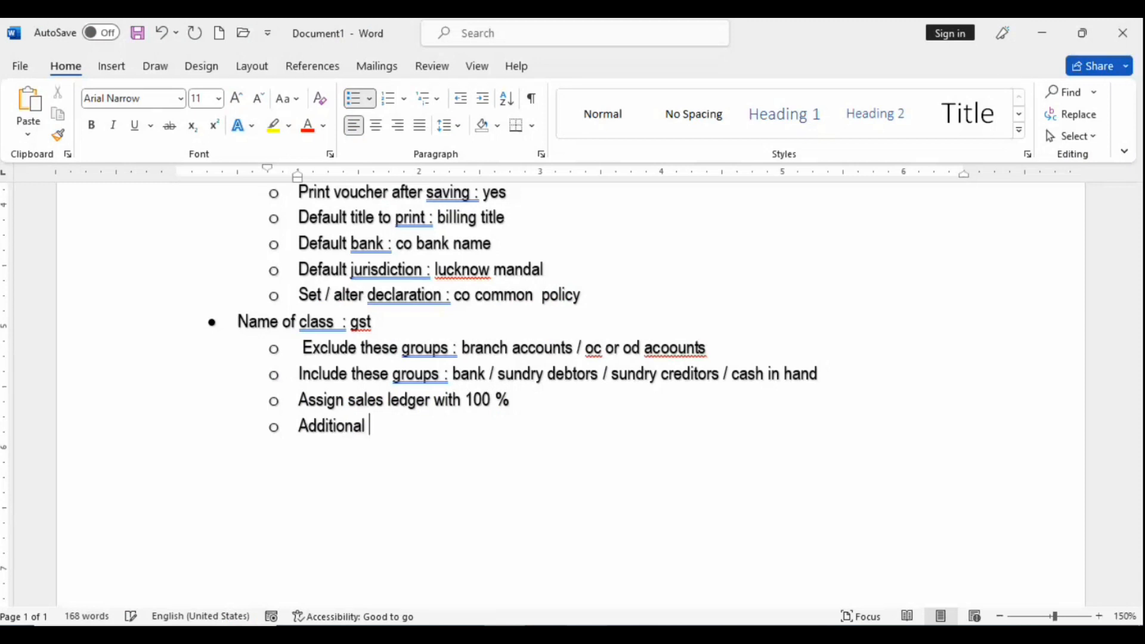
{"action": "type", "text": "accunting"}
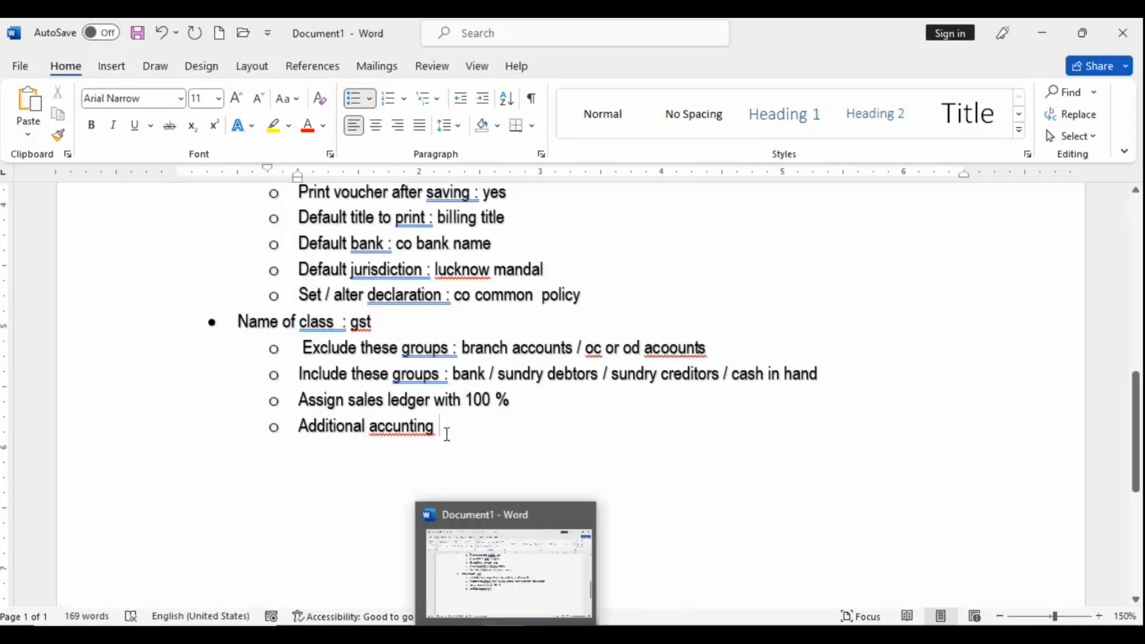
{"action": "left_click", "coordinate": [401, 428]}
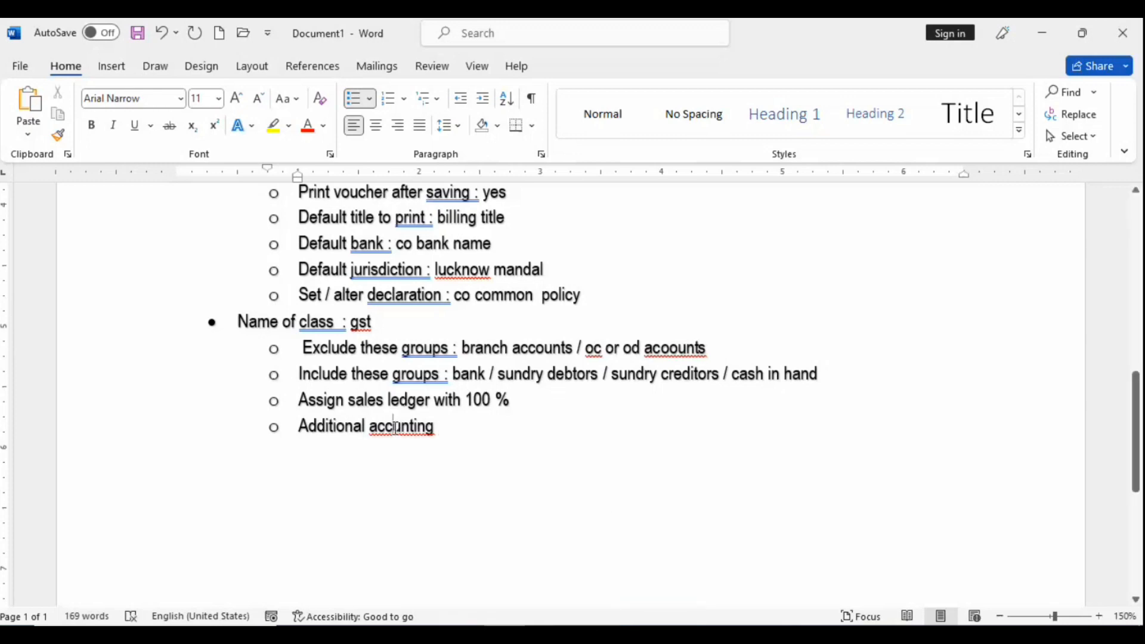
{"action": "right_click", "coordinate": [397, 427]}
{"action": "left_click", "coordinate": [380, 63]}
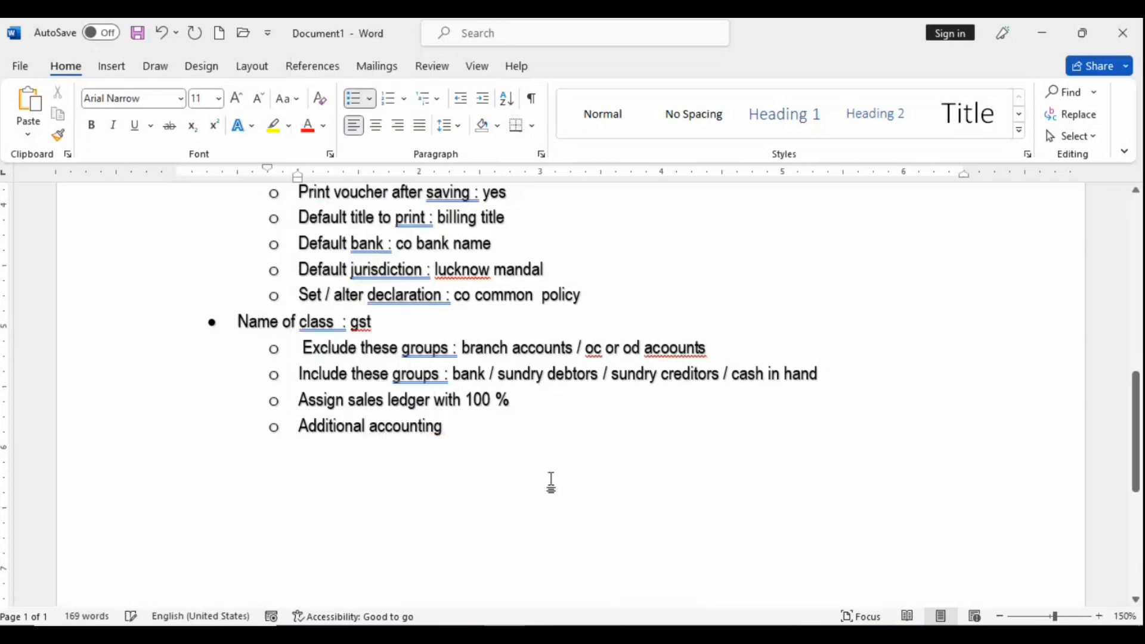
{"action": "type", "text": "entires"}
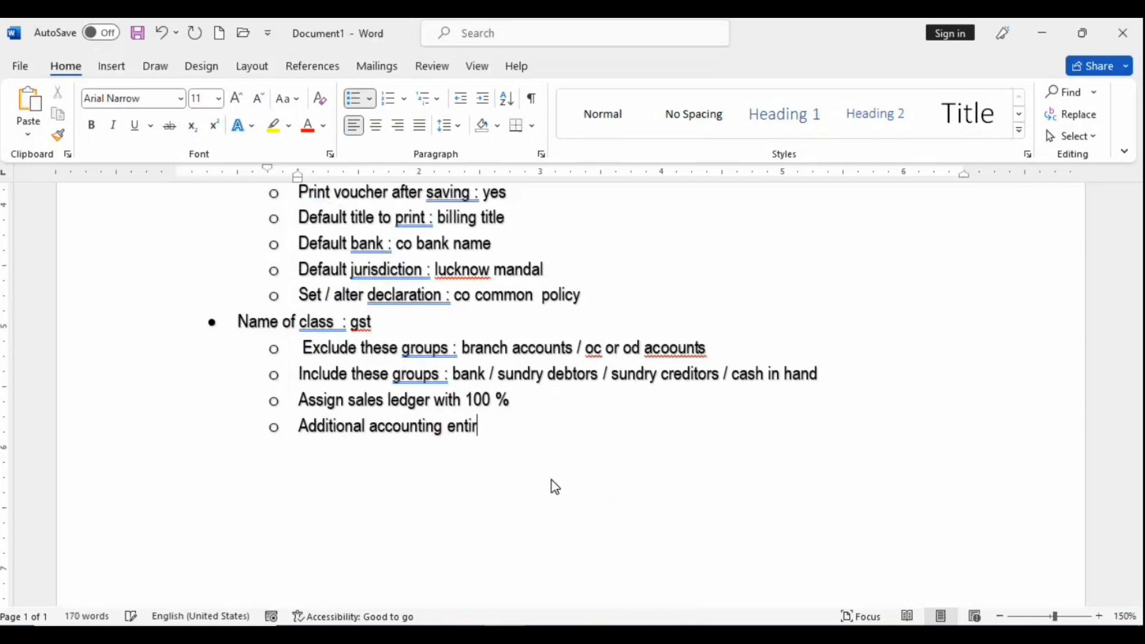
{"action": "key", "text": "BackSpace"}
{"action": "key", "text": "BackSpace"}
{"action": "key", "text": "BackSpace"}
{"action": "key", "text": "BackSpace"}
{"action": "type", "text": "ries"}
Step: Start an empty deeper sub-bullet below it and return to Tally.ERP 9
{"action": "key", "text": "Return"}
{"action": "key", "text": "Tab"}
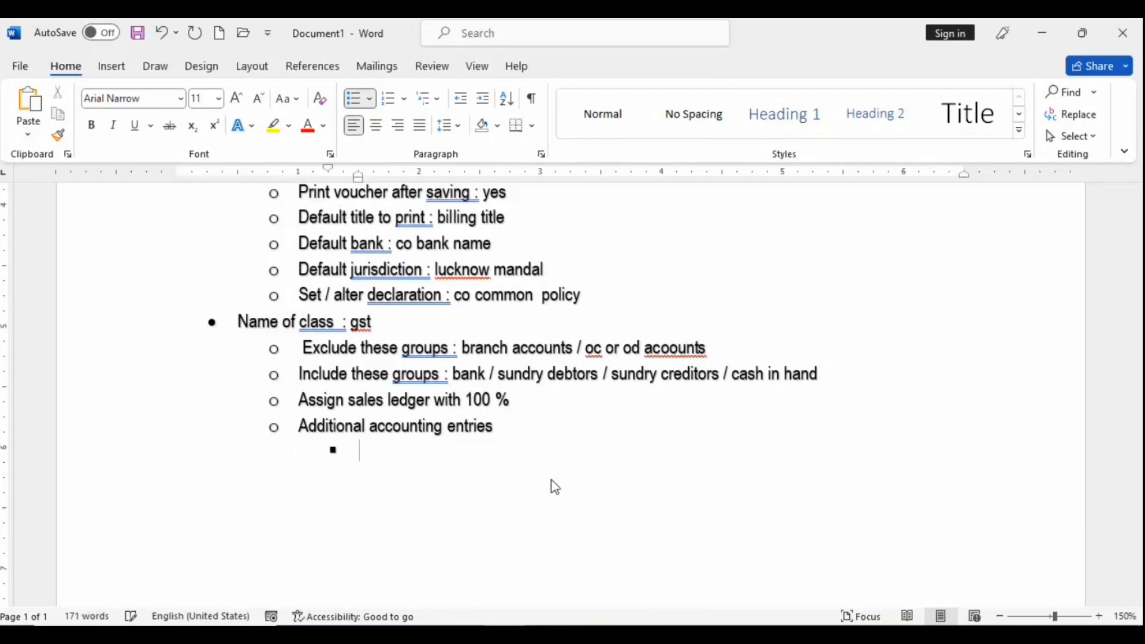
{"action": "key", "text": "alt+Tab"}
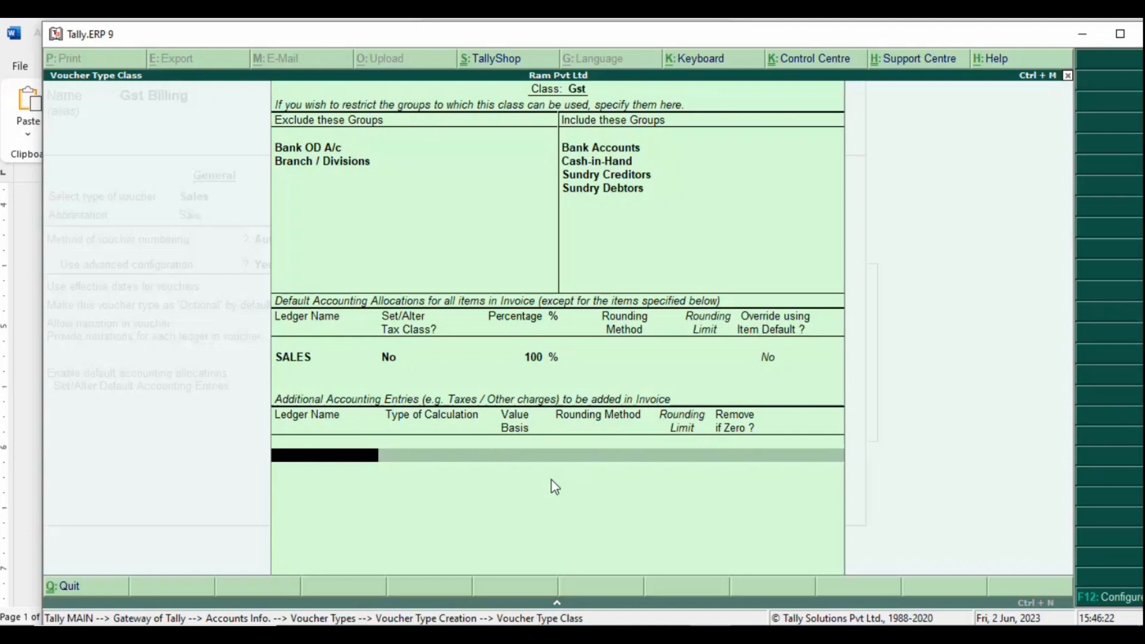
Step: Create a ledger 'Packing and Delivery Chargers' under Sundry Debtors with bill-by-bill tracking on
{"action": "key", "text": "alt+c"}
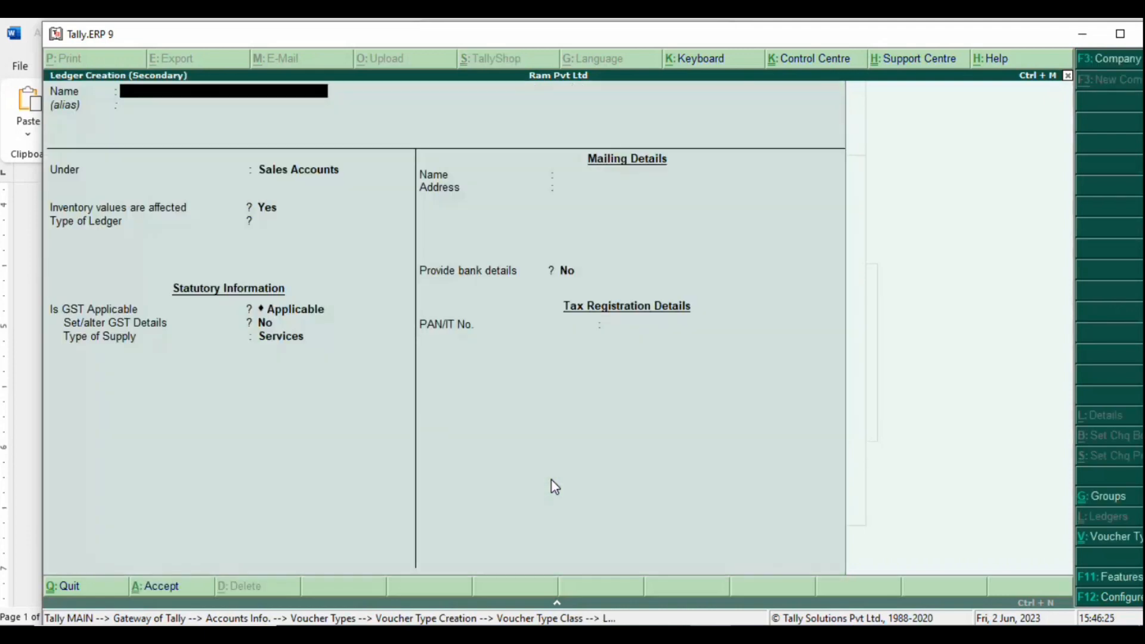
{"action": "type", "text": "D"}
{"action": "key", "text": "BackSpace"}
{"action": "type", "text": "Packin G"}
{"action": "key", "text": "BackSpace"}
{"action": "key", "text": "BackSpace"}
{"action": "type", "text": "g and Deli"}
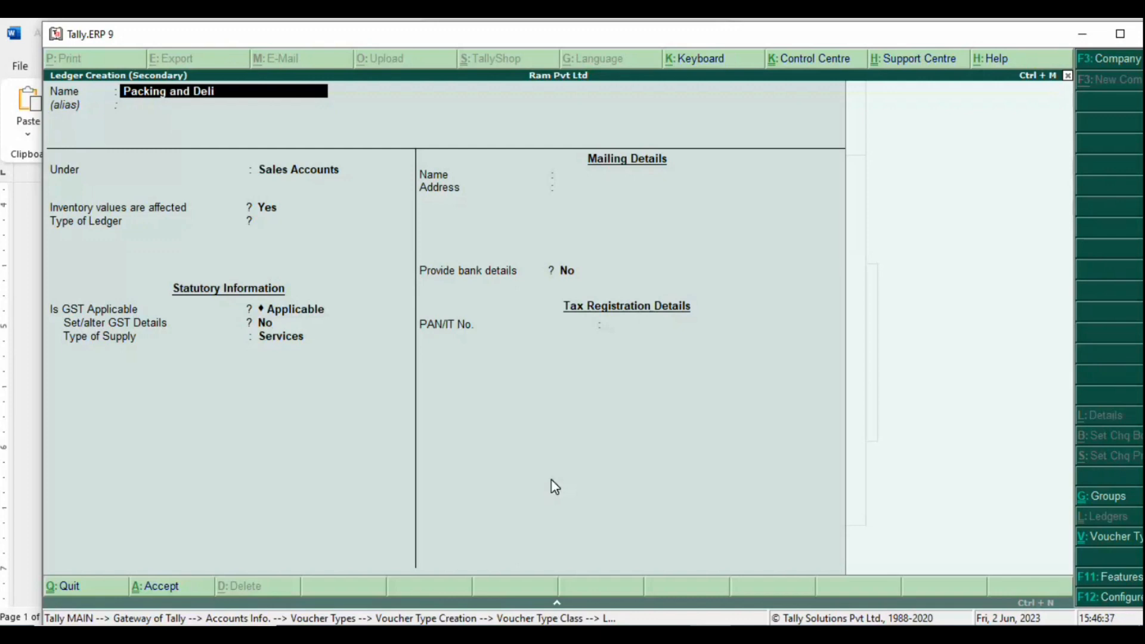
{"action": "type", "text": "very Chargers"}
{"action": "key", "text": "Return"}
{"action": "key", "text": "Return"}
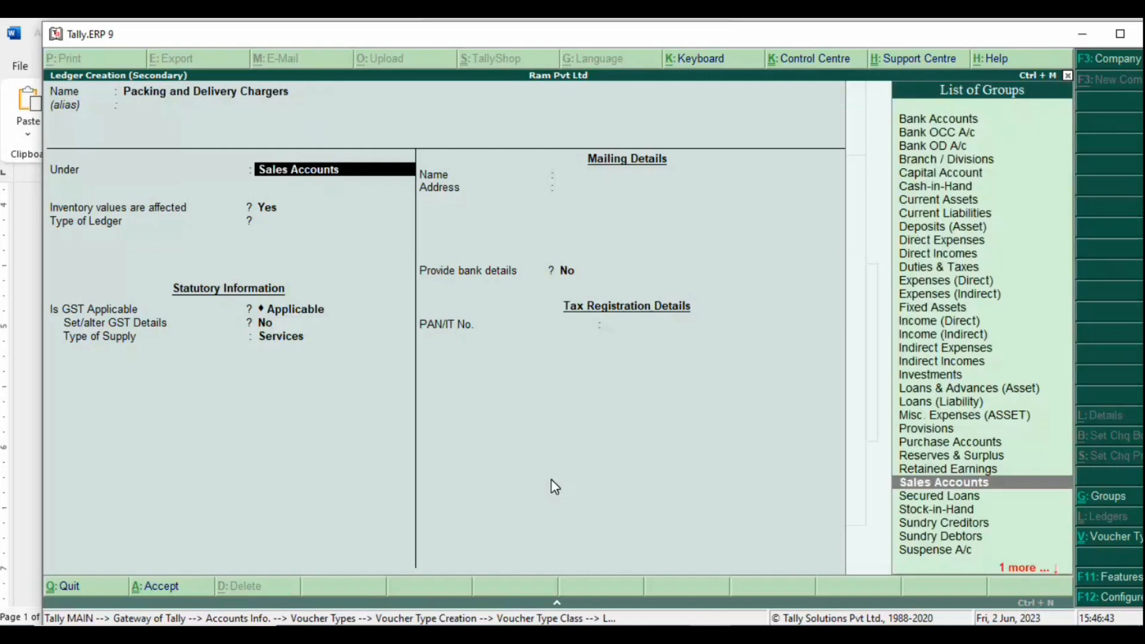
{"action": "type", "text": "Deb"}
{"action": "key", "text": "Return"}
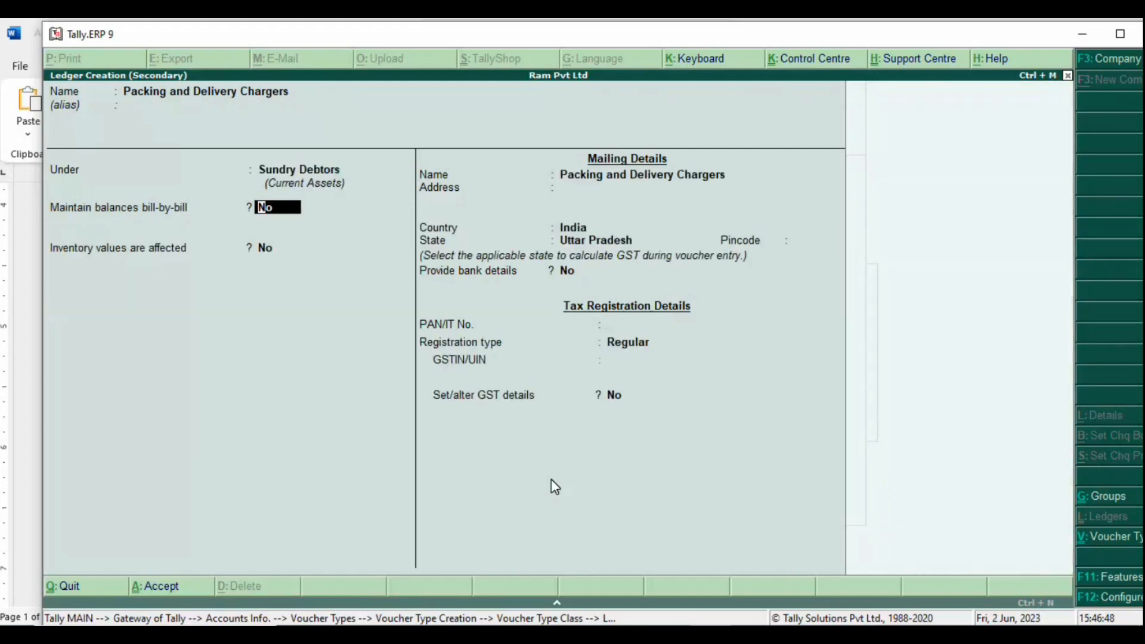
{"action": "key", "text": "y"}
{"action": "key", "text": "Return"}
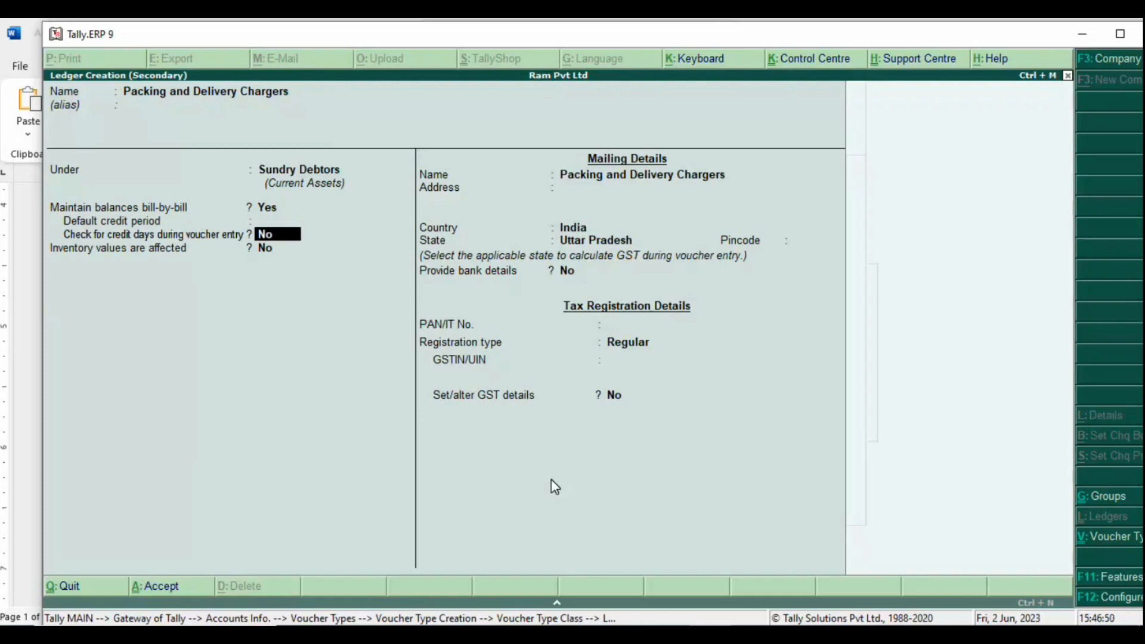
{"action": "key", "text": "Return"}
Step: Fill in Uttar Pradesh, the pincode, Regular registration, the PAN and the GSTIN, then go back to revise
{"action": "key", "text": "Return"}
{"action": "key", "text": "Return"}
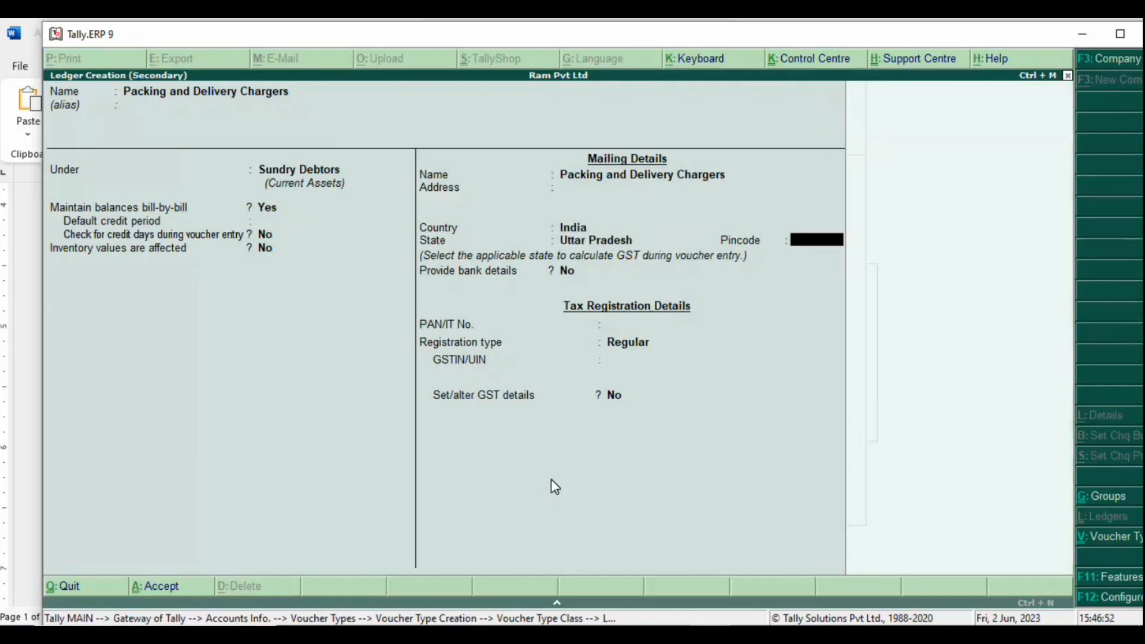
{"action": "type", "text": "22690"}
{"action": "key", "text": "Return"}
{"action": "key", "text": "Return"}
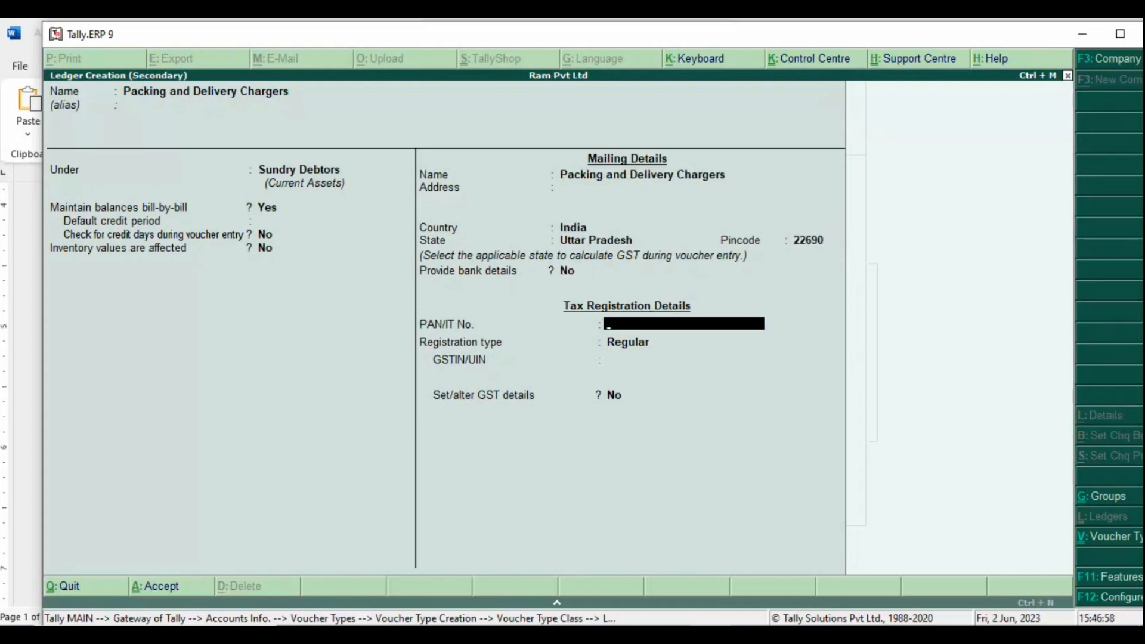
{"action": "key", "text": "Return"}
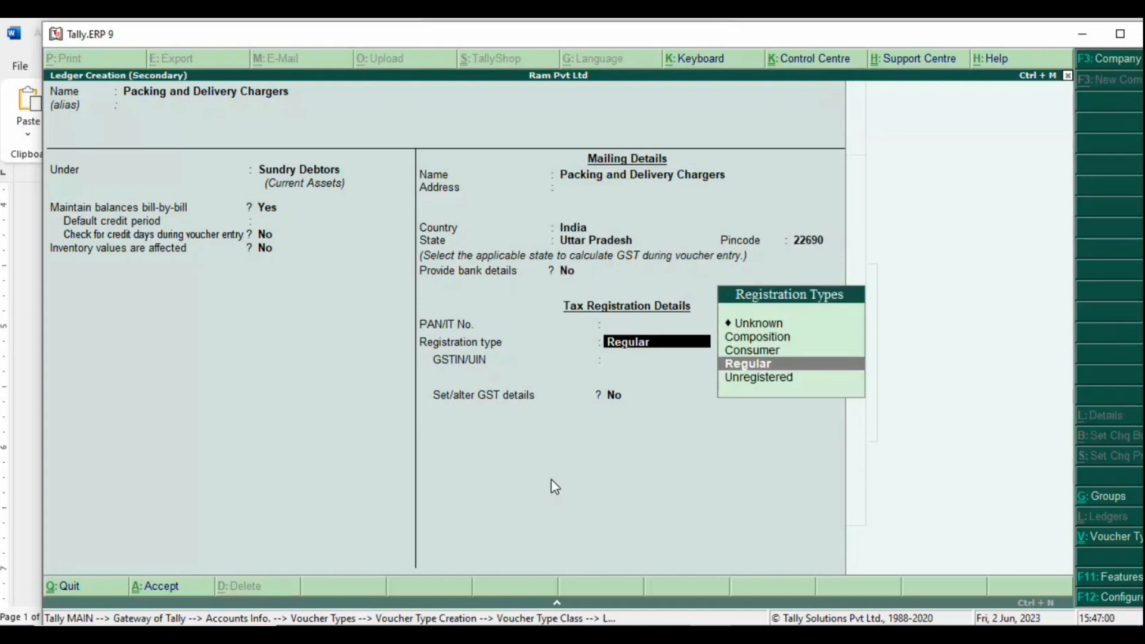
{"action": "key", "text": "Return"}
{"action": "key", "text": "BackSpace"}
{"action": "key", "text": "BackSpace"}
{"action": "type", "text": "ASDFG123"}
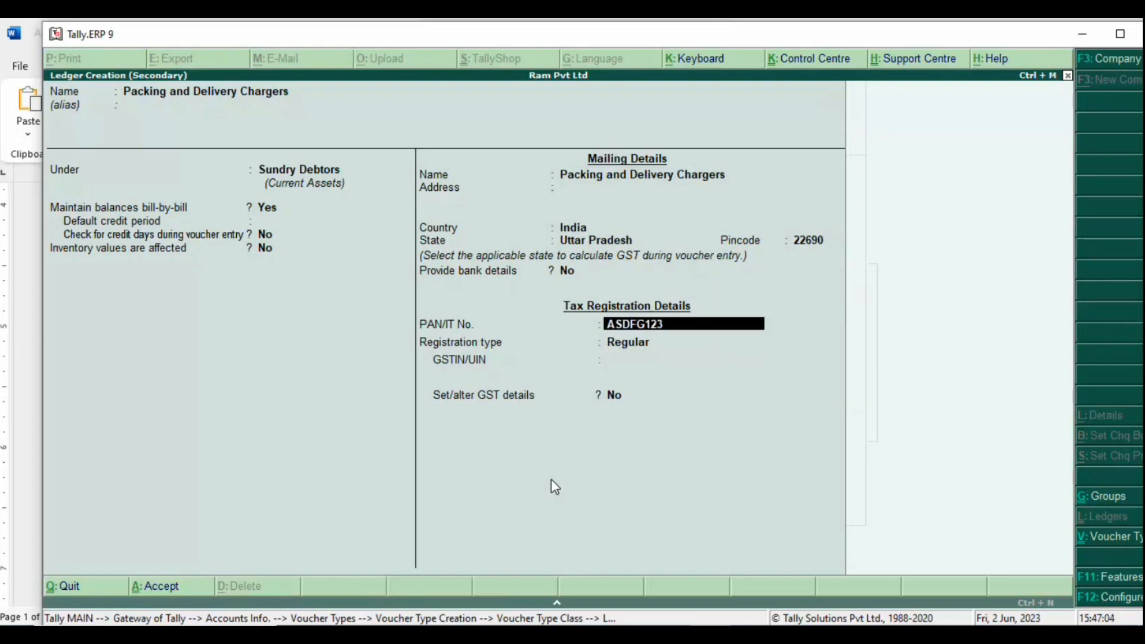
{"action": "type", "text": "4J"}
{"action": "key", "text": "Return"}
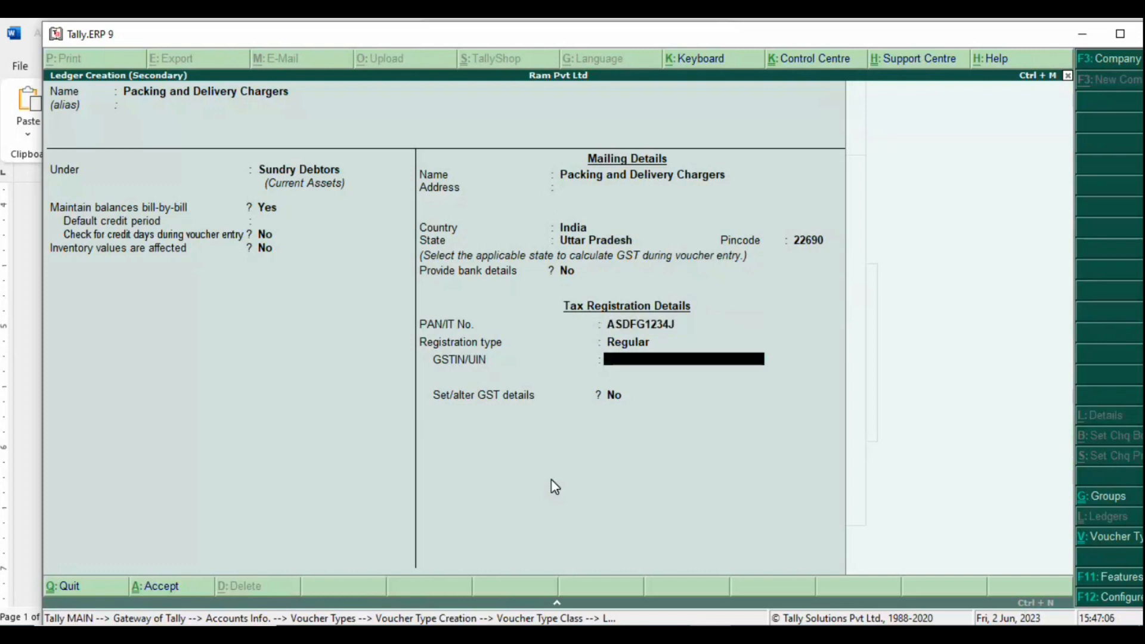
{"action": "type", "text": "YWEUIT798537976"}
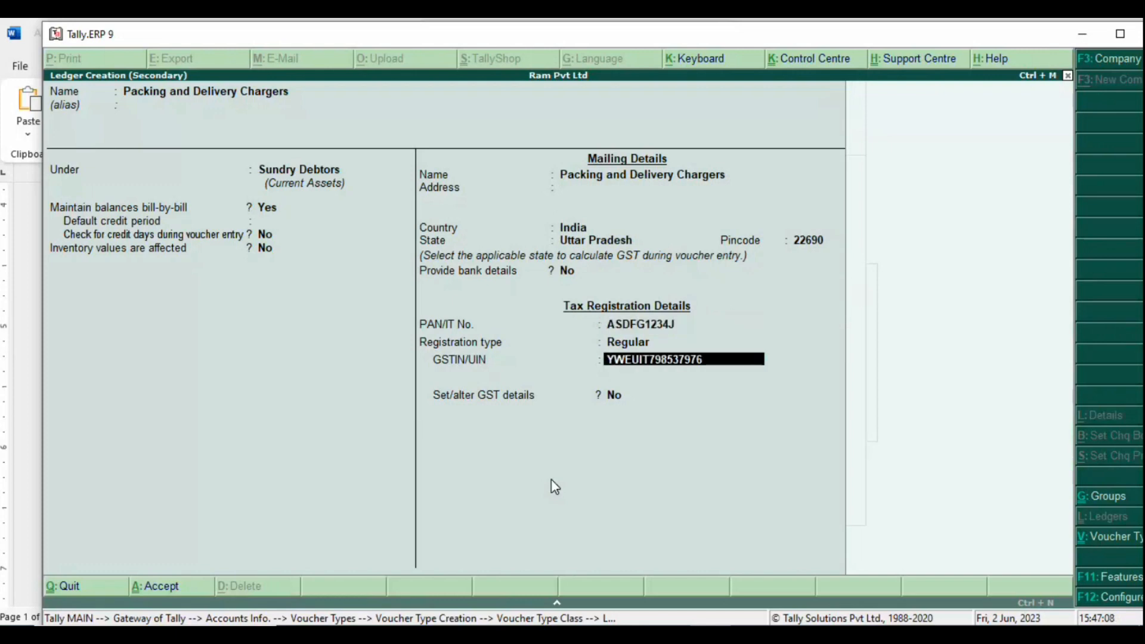
{"action": "key", "text": "Return"}
{"action": "key", "text": "Return"}
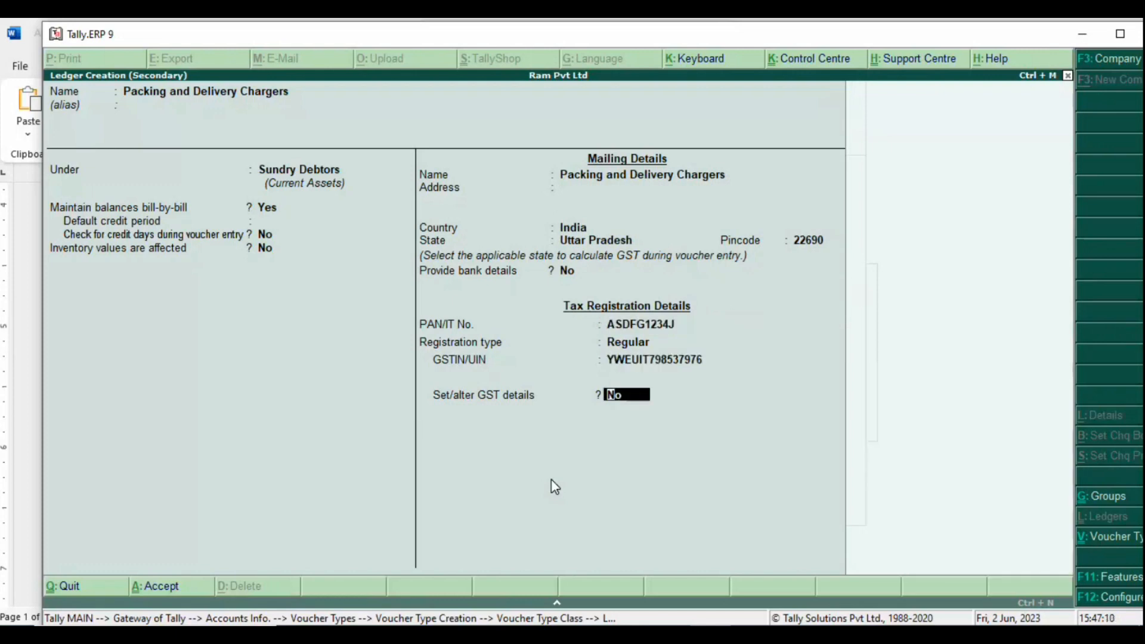
{"action": "key", "text": "Return"}
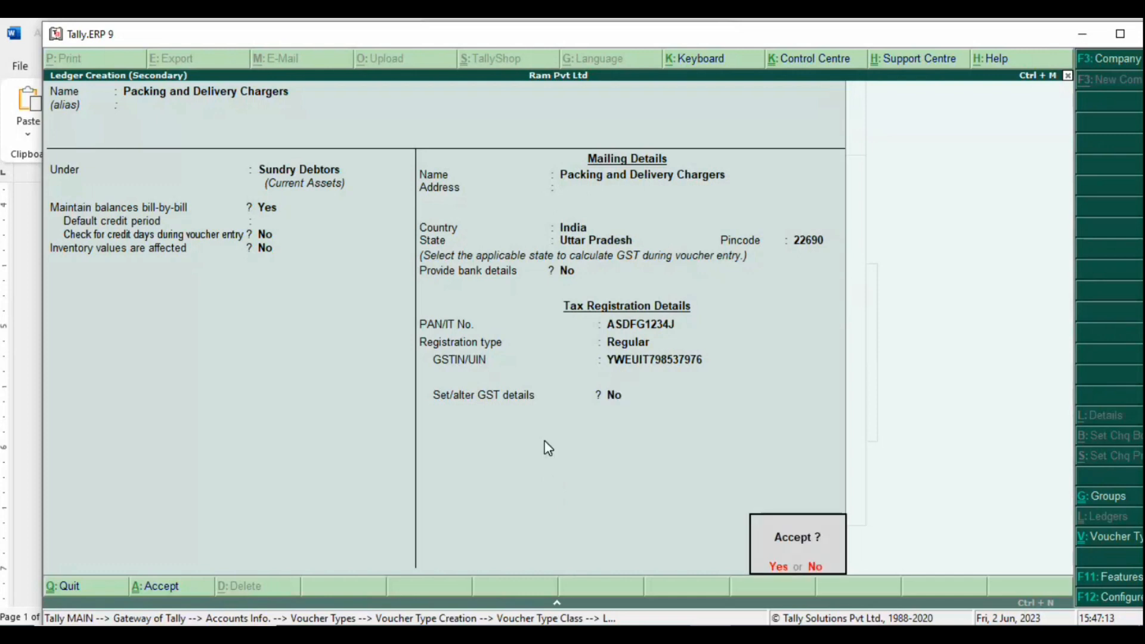
{"action": "key", "text": "BackSpace"}
{"action": "key", "text": "BackSpace"}
{"action": "key", "text": "BackSpace"}
{"action": "key", "text": "BackSpace"}
{"action": "key", "text": "BackSpace"}
{"action": "key", "text": "BackSpace"}
{"action": "key", "text": "BackSpace"}
{"action": "key", "text": "BackSpace"}
{"action": "key", "text": "BackSpace"}
{"action": "key", "text": "BackSpace"}
{"action": "key", "text": "BackSpace"}
{"action": "key", "text": "BackSpace"}
{"action": "key", "text": "BackSpace"}
{"action": "key", "text": "BackSpace"}
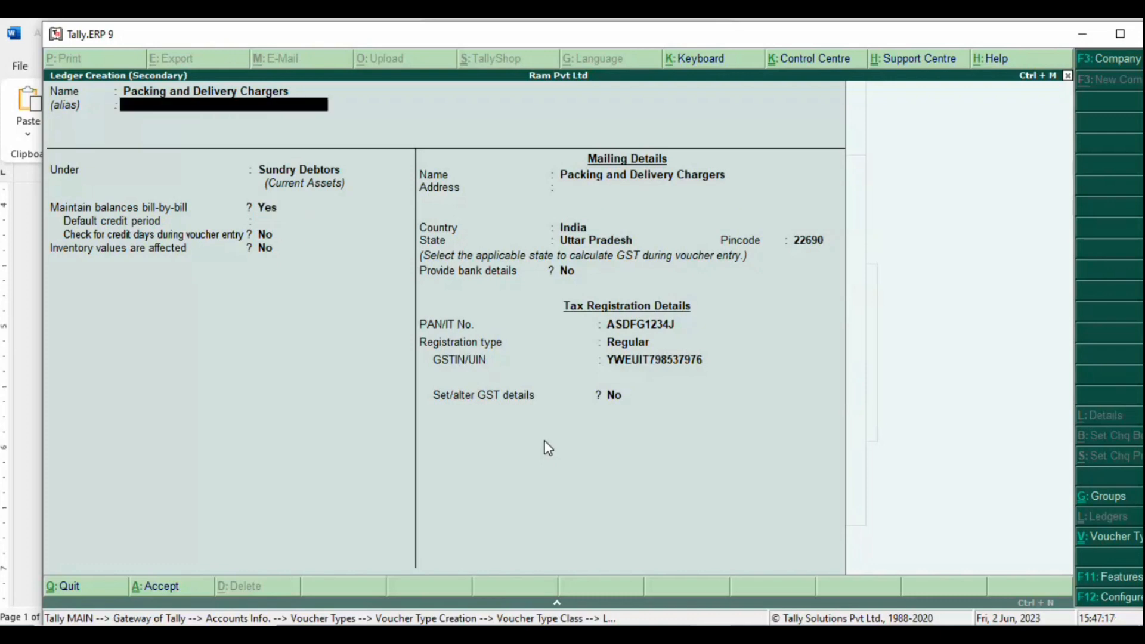
Step: Move the ledger under Indirect Expenses, leaving inventory values unaffected
{"action": "key", "text": "Return"}
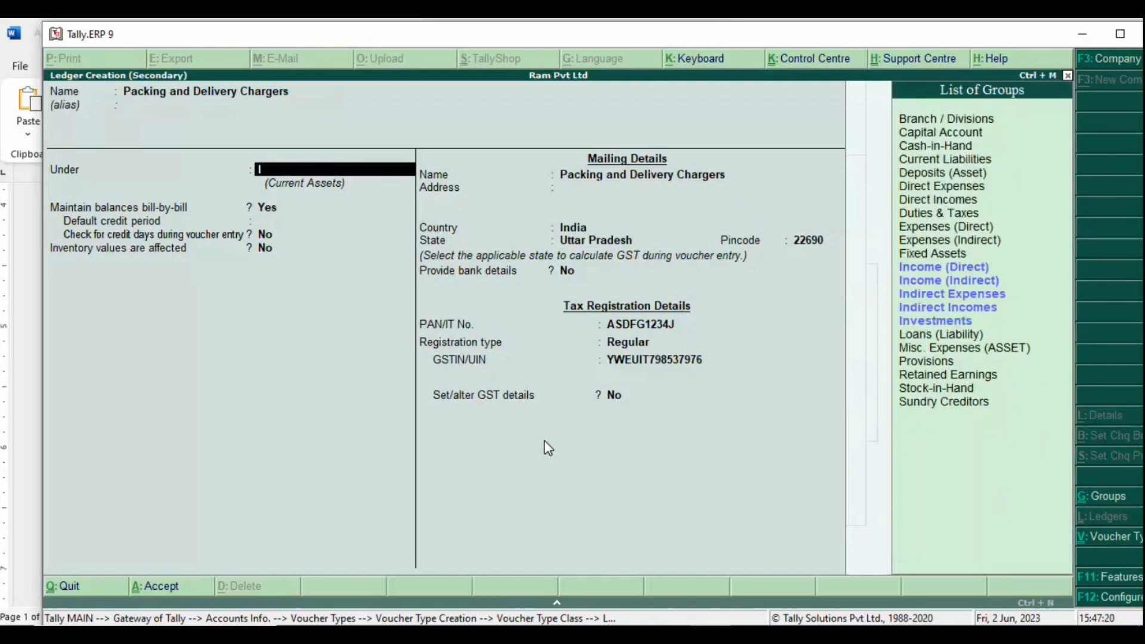
{"action": "type", "text": "In"}
{"action": "key", "text": "Down"}
{"action": "key", "text": "Down"}
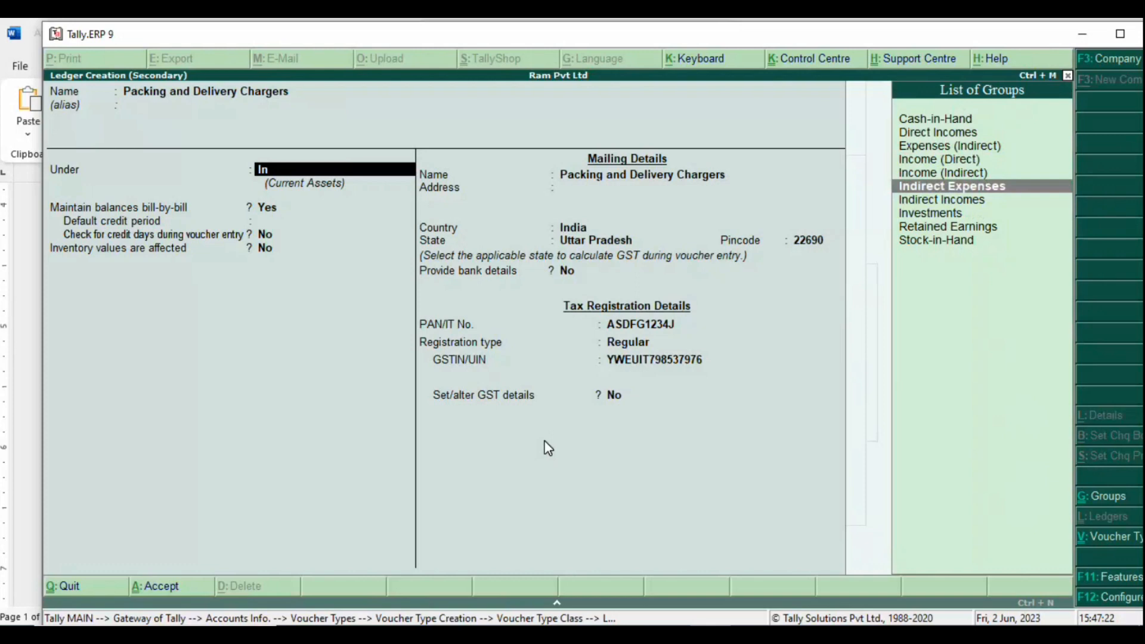
{"action": "key", "text": "Return"}
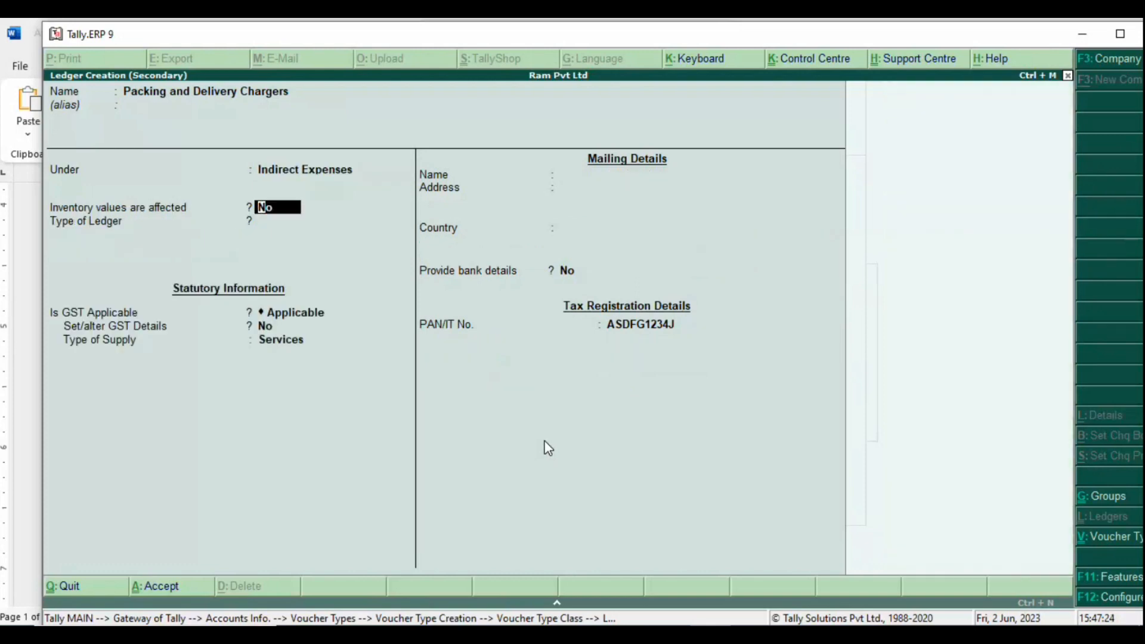
{"action": "key", "text": "Return"}
{"action": "key", "text": "Return"}
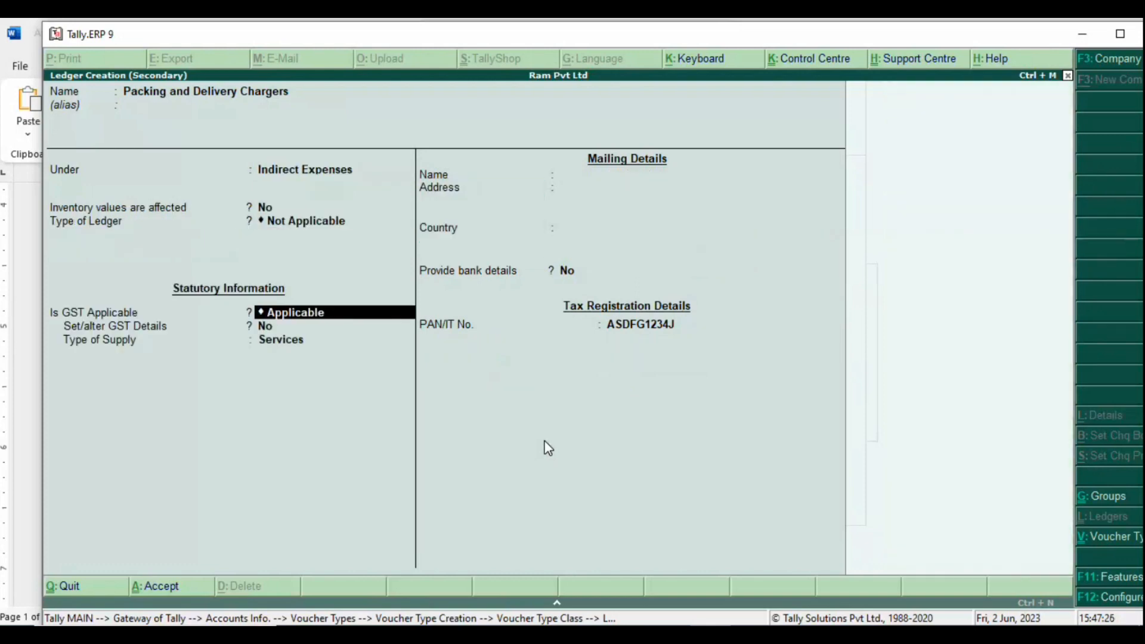
{"action": "key", "text": "Return"}
{"action": "key", "text": "Return"}
{"action": "key", "text": "Up"}
{"action": "key", "text": "Return"}
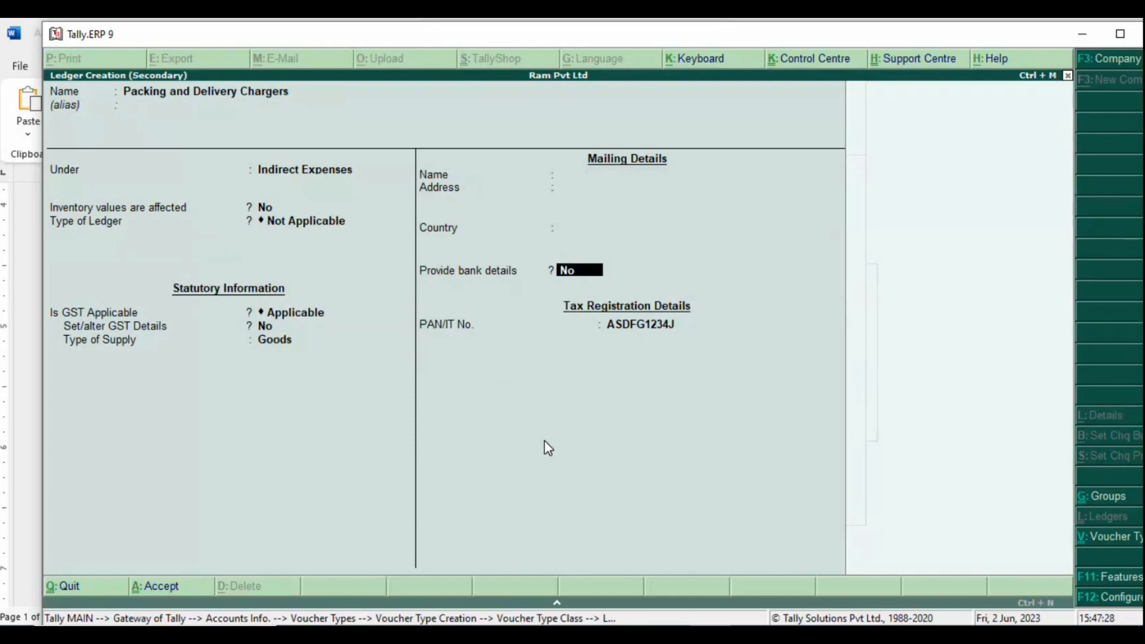
Step: Set GST to Not Applicable, include it in assessable value for Goods based on value, and save
{"action": "key", "text": "BackSpace"}
{"action": "key", "text": "BackSpace"}
{"action": "key", "text": "BackSpace"}
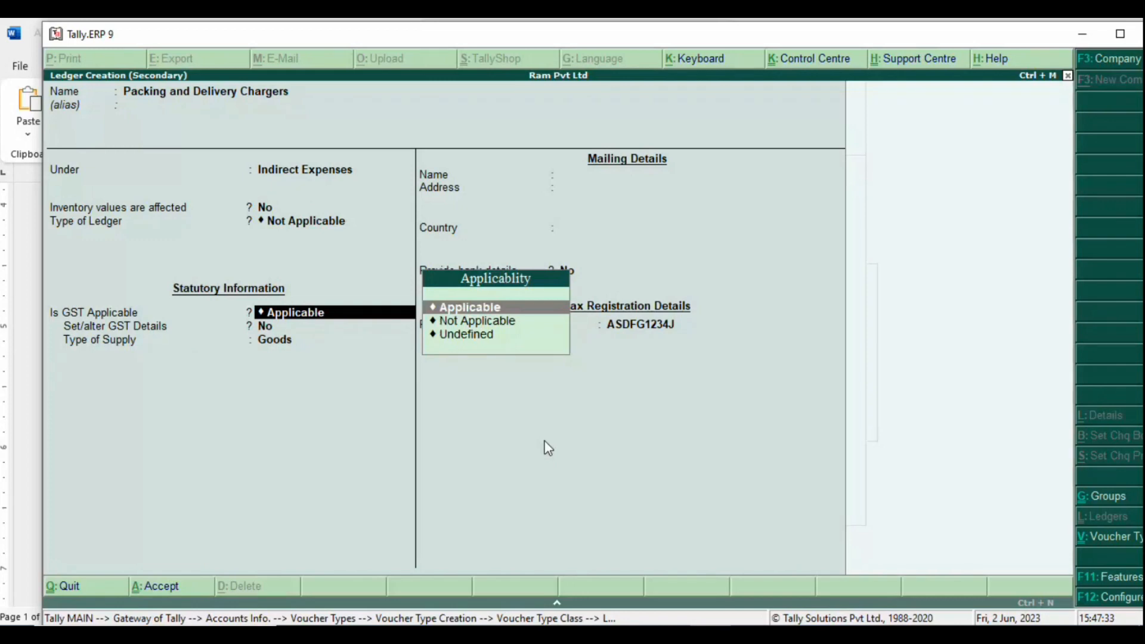
{"action": "key", "text": "Down"}
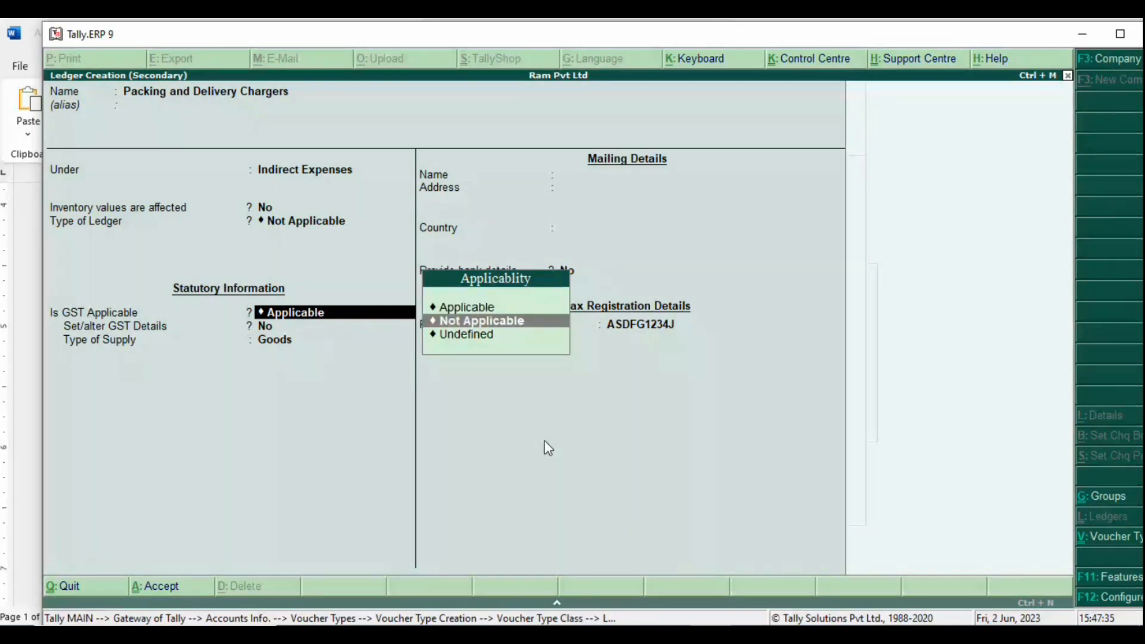
{"action": "key", "text": "Return"}
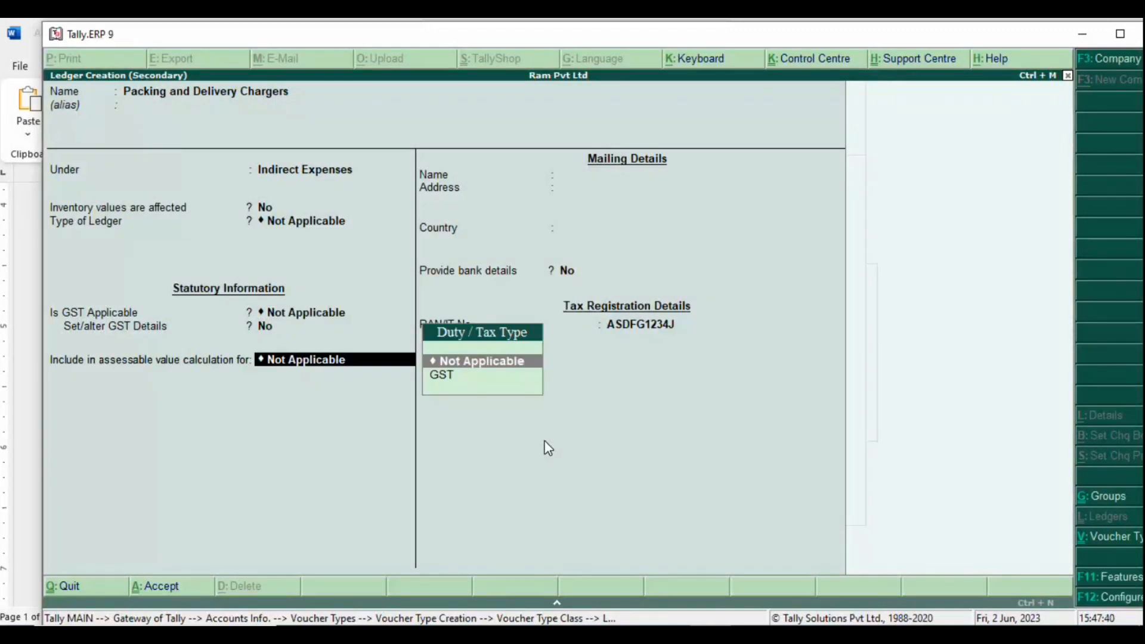
{"action": "key", "text": "Down"}
{"action": "key", "text": "Return"}
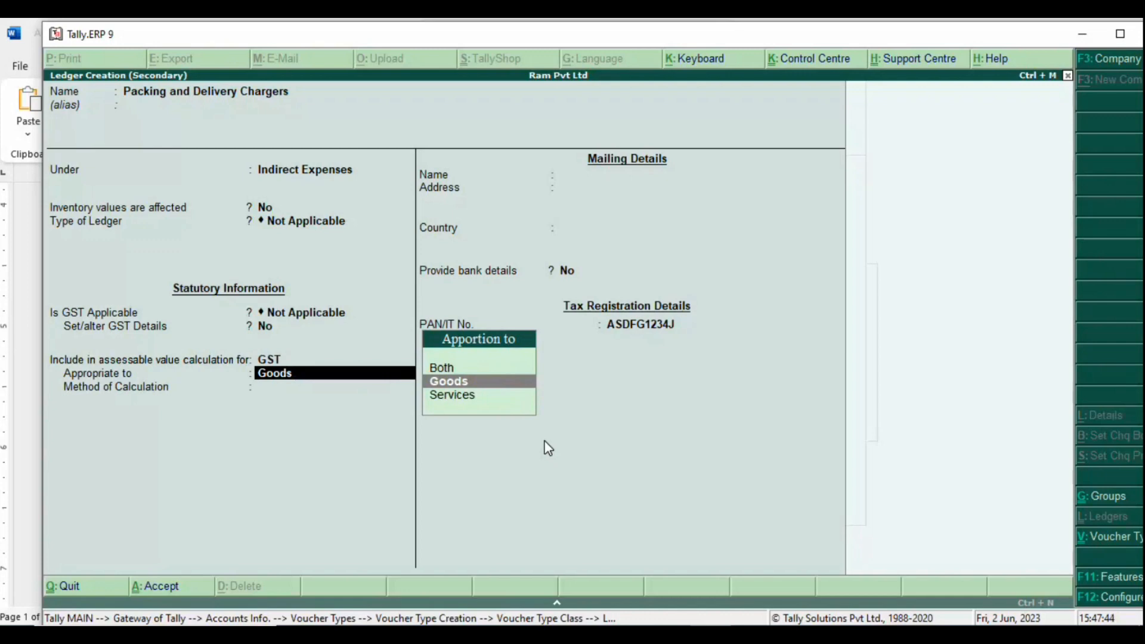
{"action": "key", "text": "Return"}
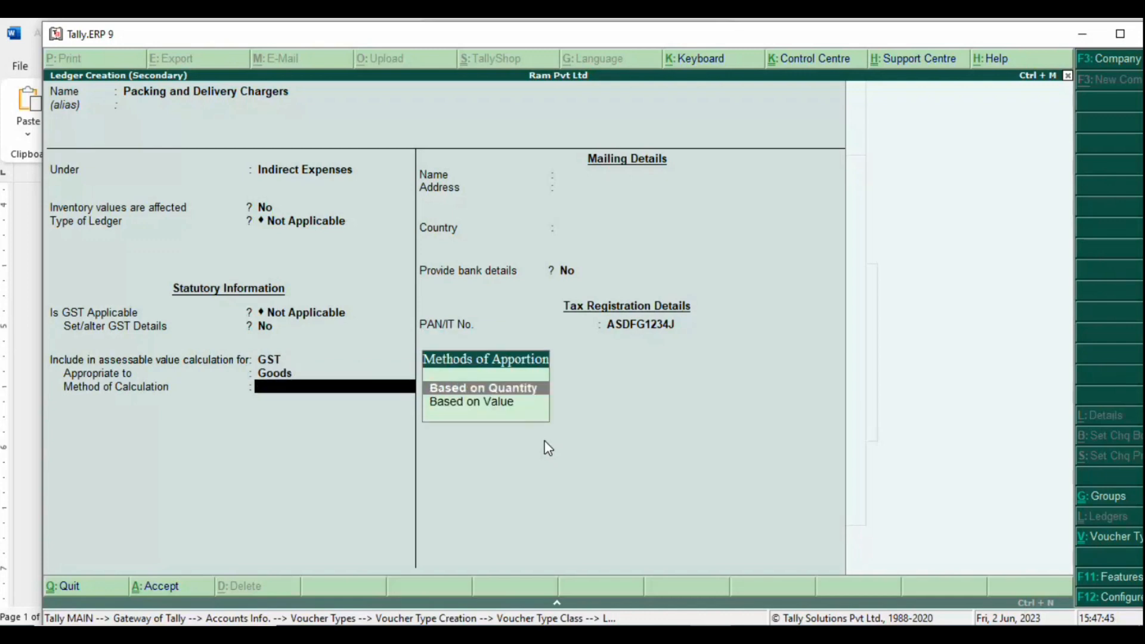
{"action": "key", "text": "Down"}
{"action": "key", "text": "Return"}
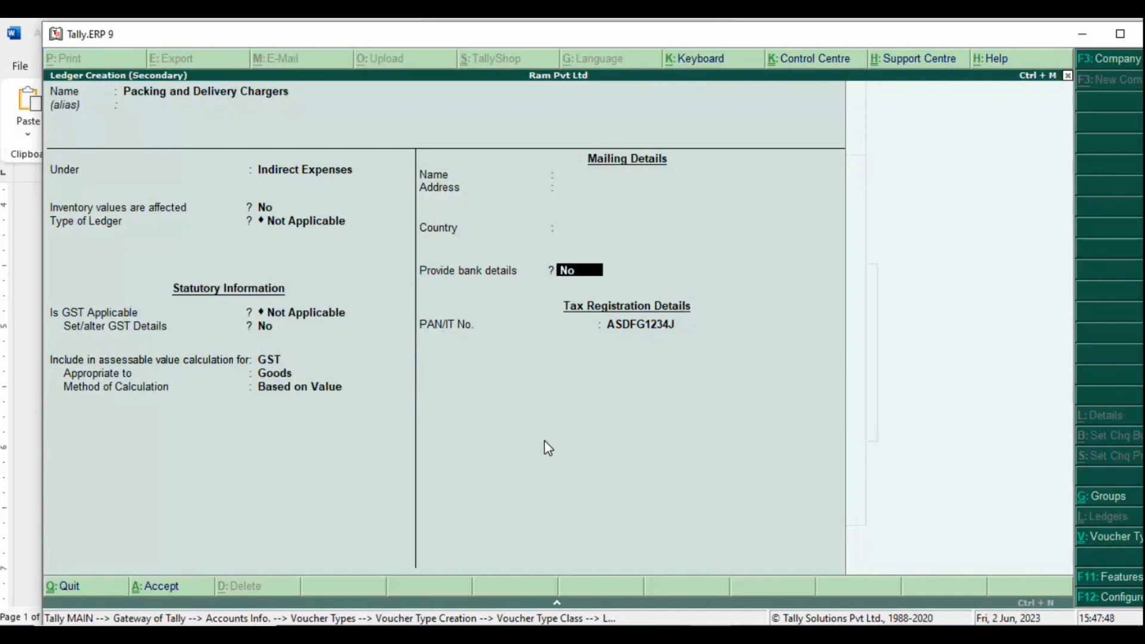
{"action": "key", "text": "Return"}
{"action": "key", "text": "ctrl+a"}
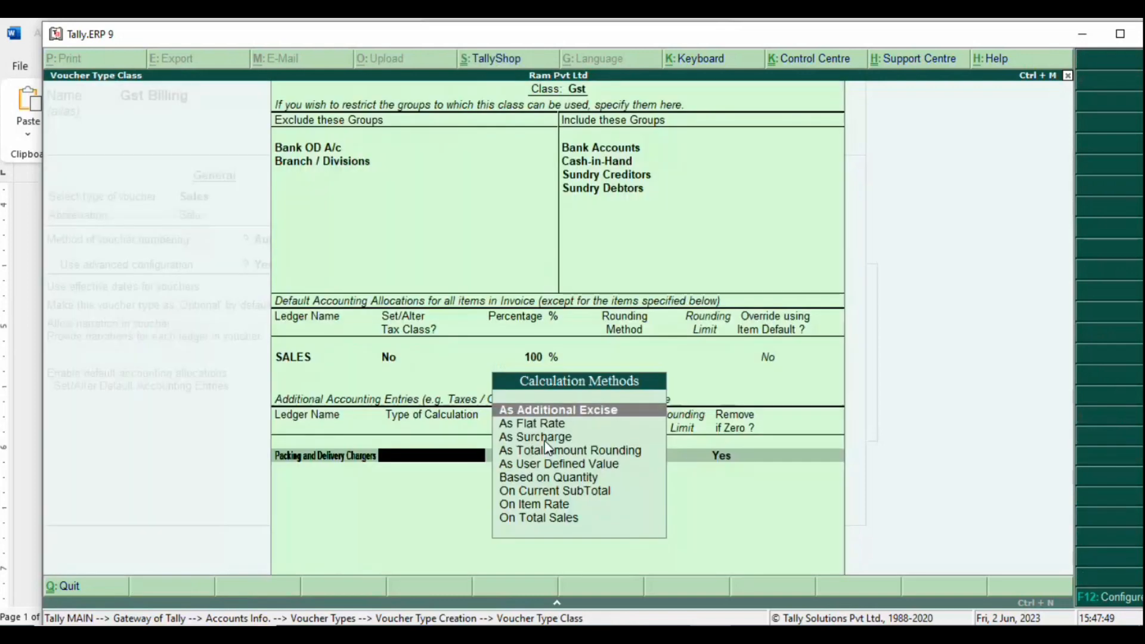
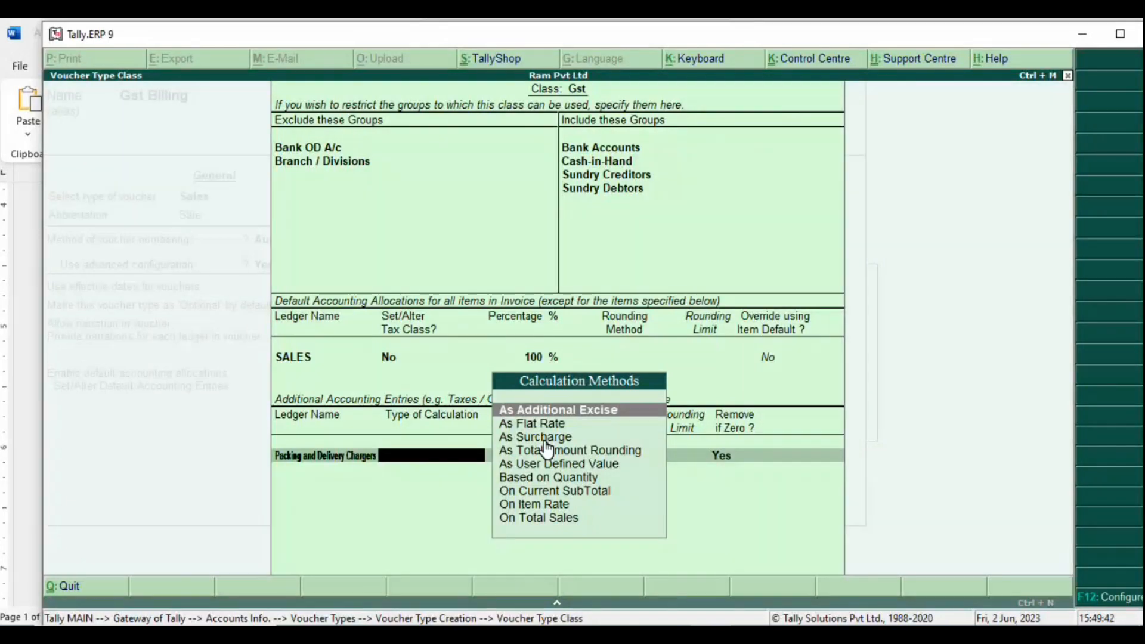
Step: Set Packing and Delivery Charges to calculate As Flat Rate and enter a value basis
{"action": "key", "text": "Down"}
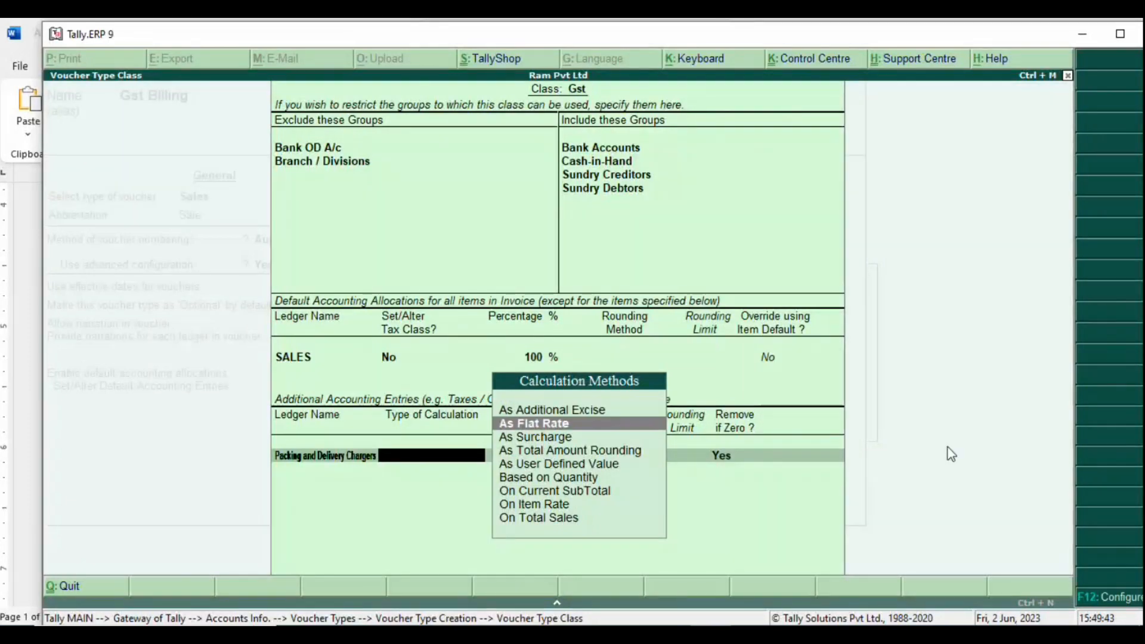
{"action": "key", "text": "Return"}
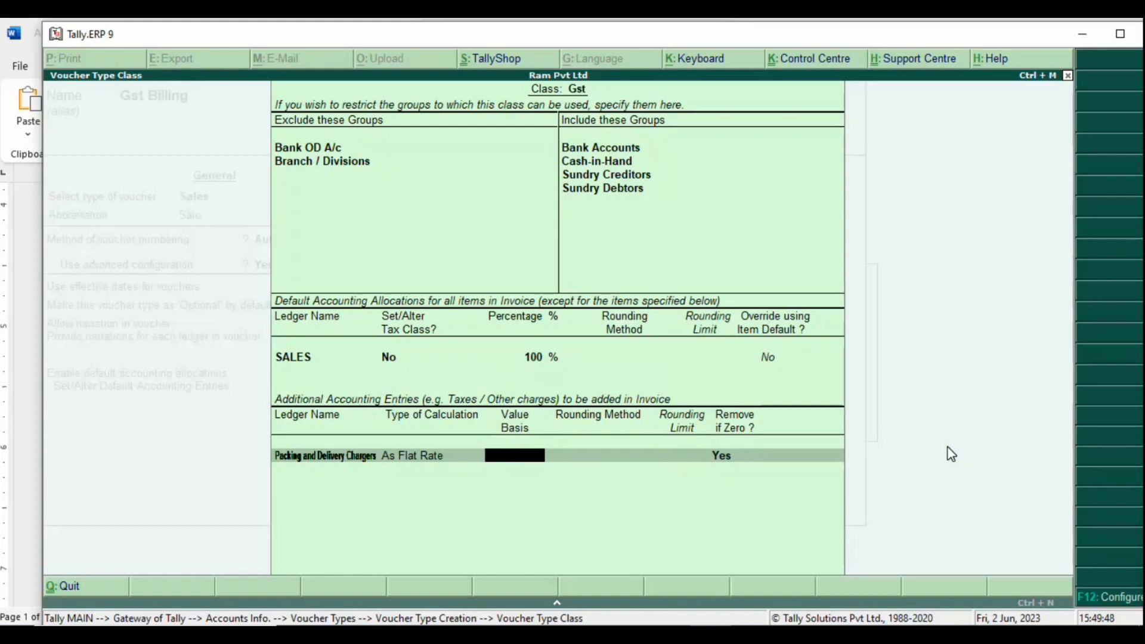
{"action": "type", "text": "5"}
{"action": "key", "text": "BackSpace"}
{"action": "type", "text": "100"}
{"action": "key", "text": "Return"}
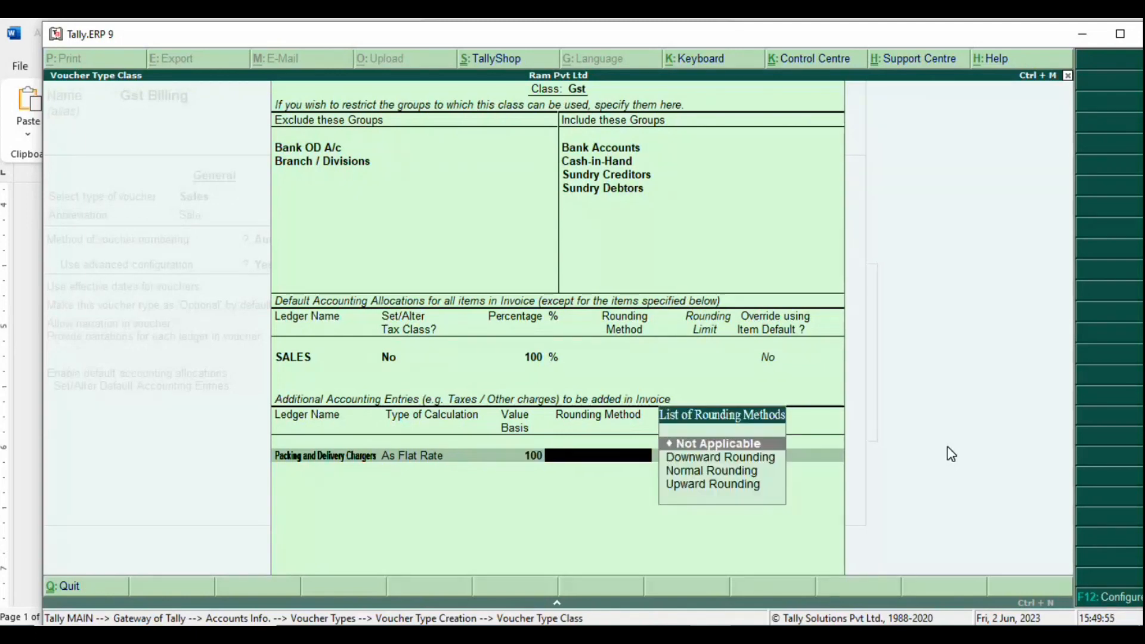
Step: Choose Normal Rounding, correct the value basis to 10, and keep rounding limit 0
{"action": "key", "text": "Down"}
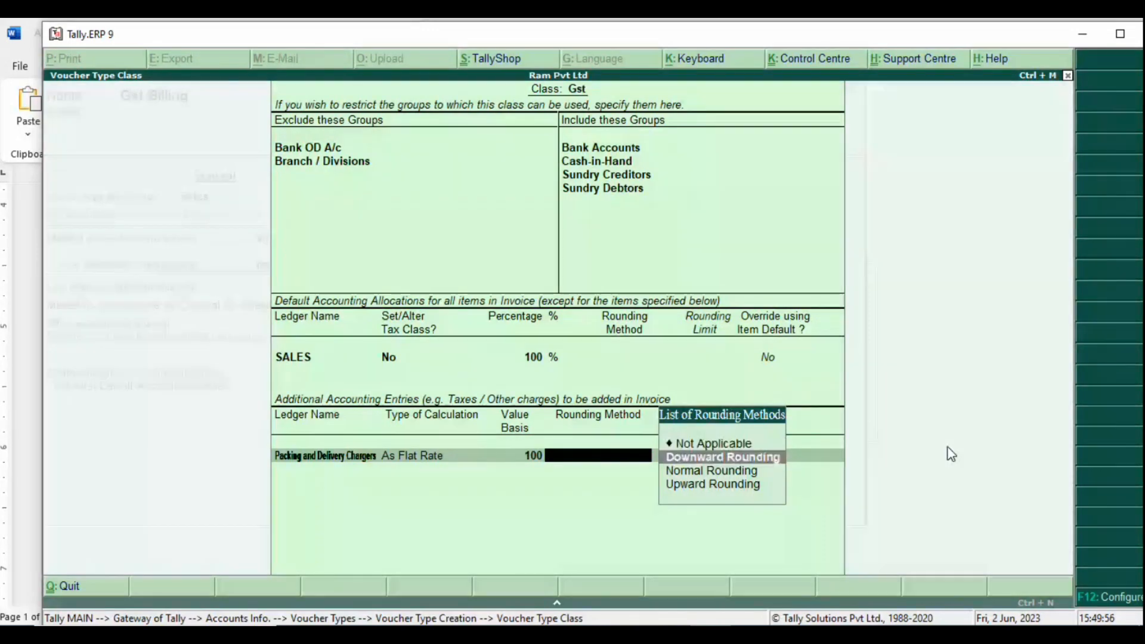
{"action": "key", "text": "Down"}
{"action": "key", "text": "Return"}
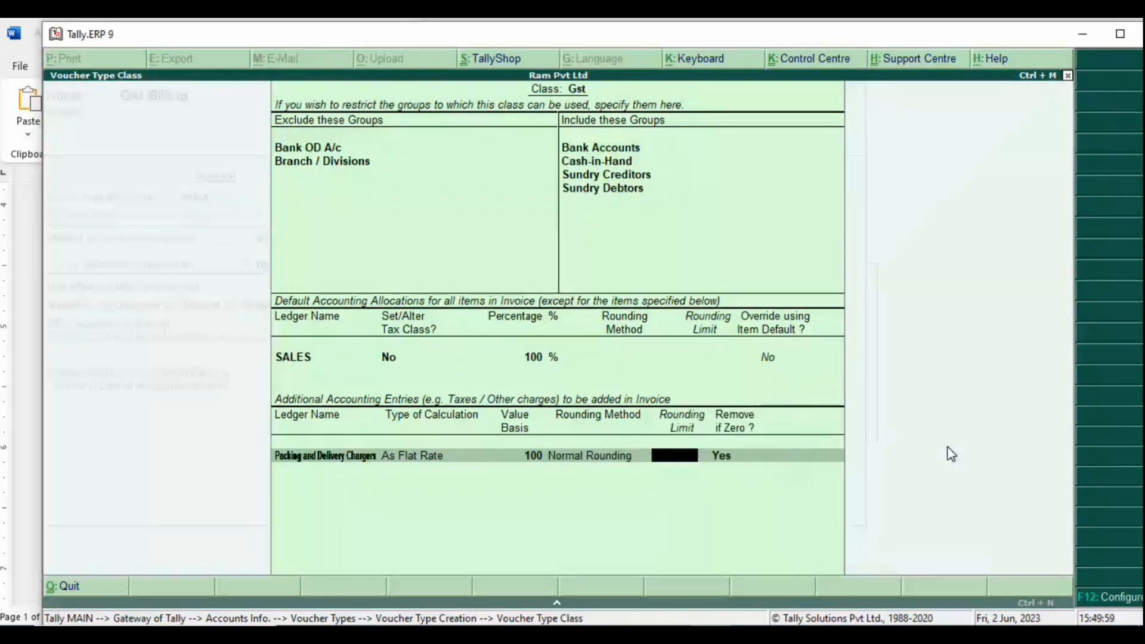
{"action": "key", "text": "BackSpace"}
{"action": "key", "text": "BackSpace"}
{"action": "type", "text": "10"}
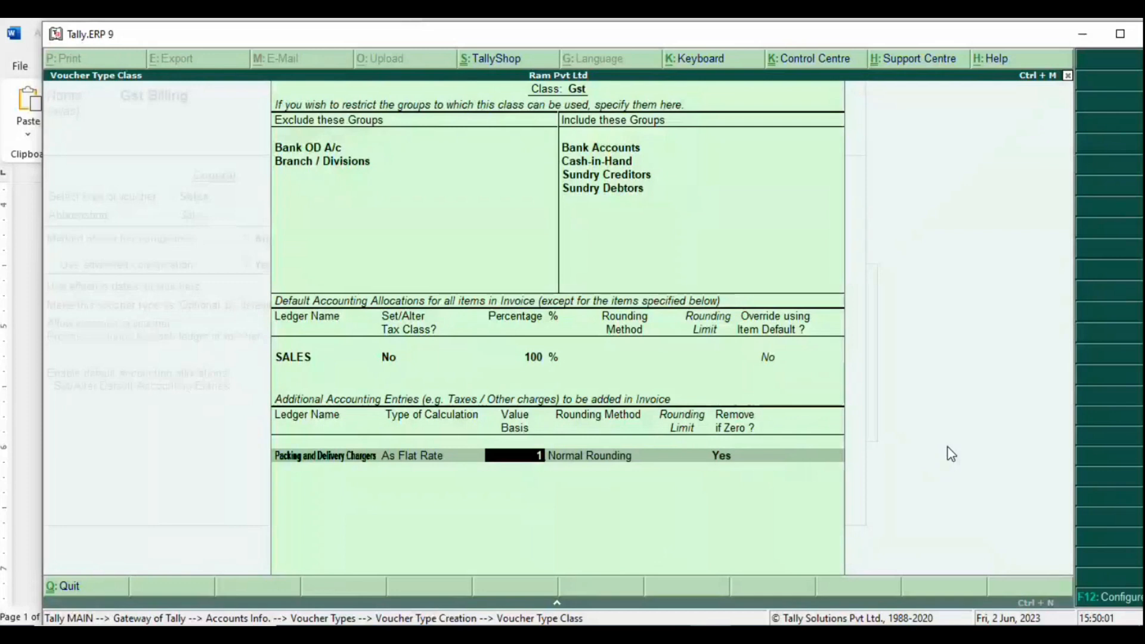
{"action": "key", "text": "Return"}
{"action": "key", "text": "Return"}
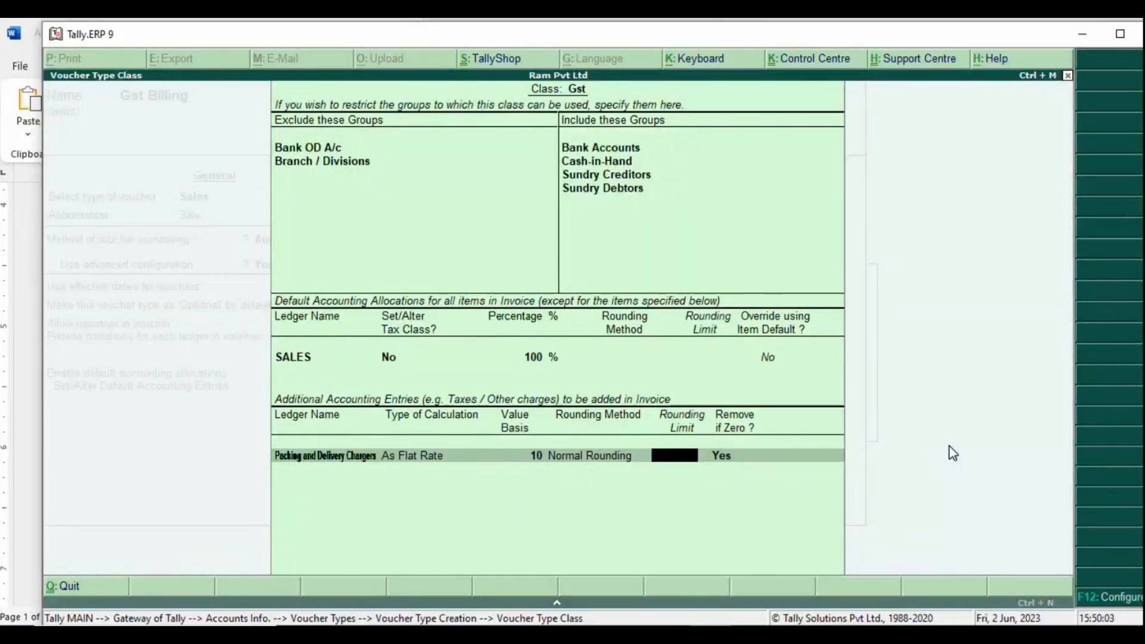
{"action": "key", "text": "Return"}
{"action": "key", "text": "Return"}
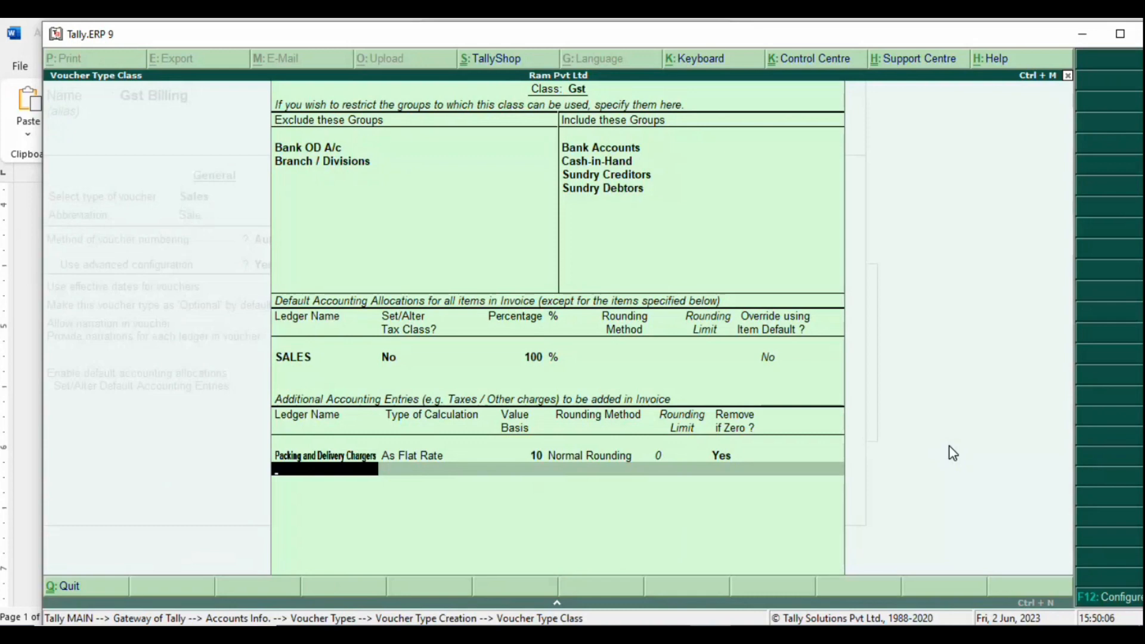
{"action": "key", "text": "alt+c"}
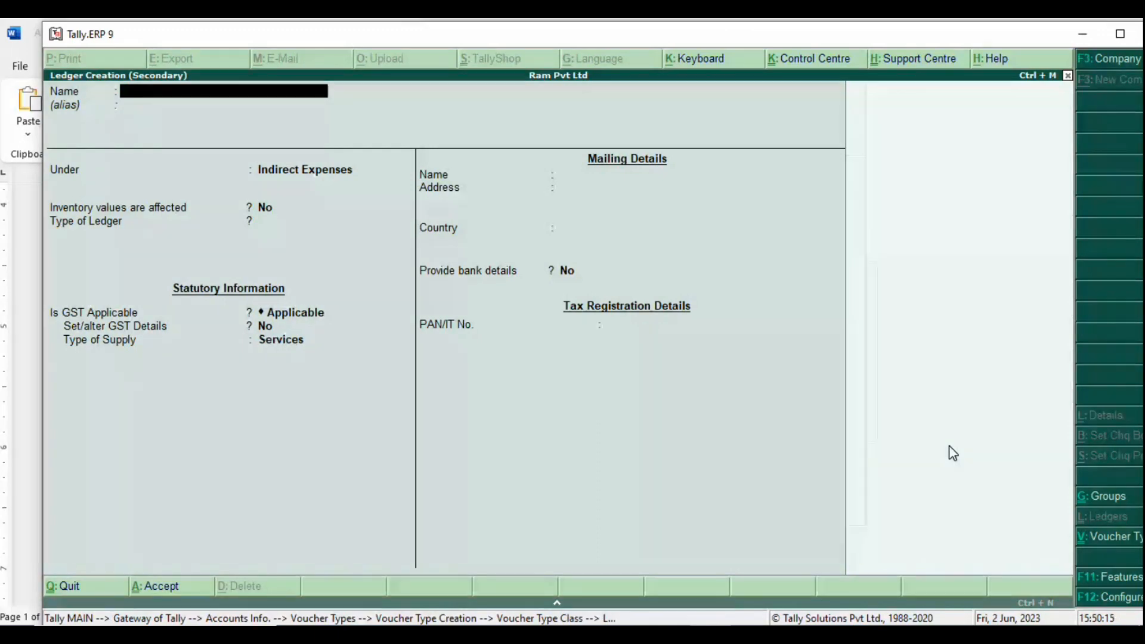
Step: Create a Discount ledger with GST Not Applicable, apportioned to Goods based on value
{"action": "type", "text": "Discount"}
{"action": "key", "text": "Return"}
{"action": "key", "text": "Return"}
{"action": "key", "text": "Return"}
{"action": "key", "text": "Return"}
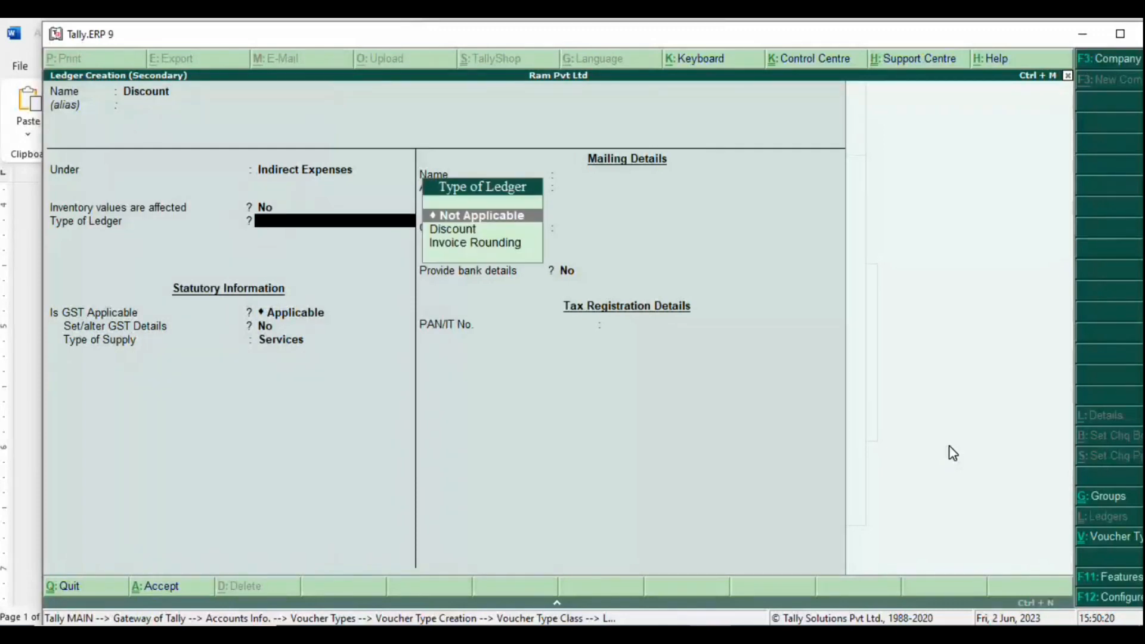
{"action": "key", "text": "Return"}
{"action": "key", "text": "Down"}
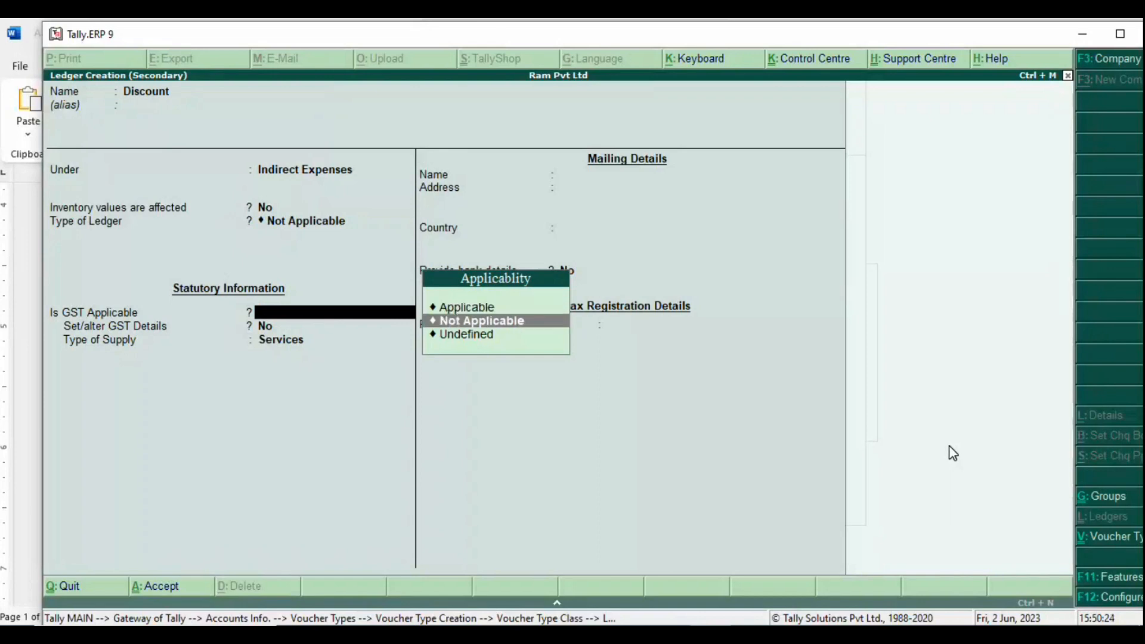
{"action": "key", "text": "Return"}
{"action": "key", "text": "Down"}
{"action": "key", "text": "Return"}
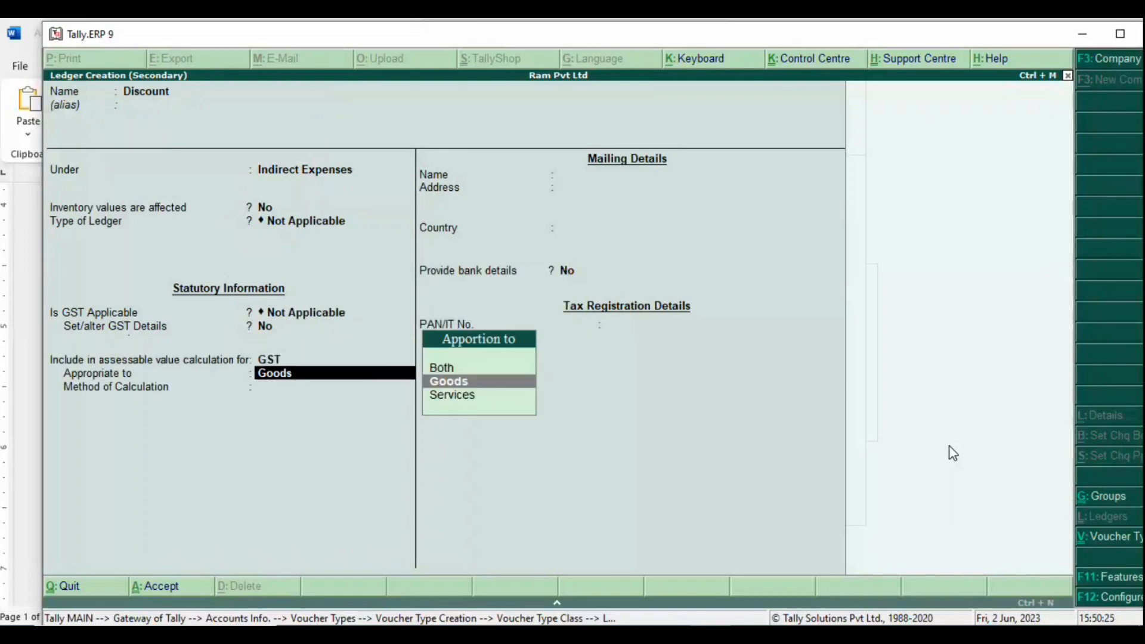
{"action": "key", "text": "Return"}
{"action": "key", "text": "Down"}
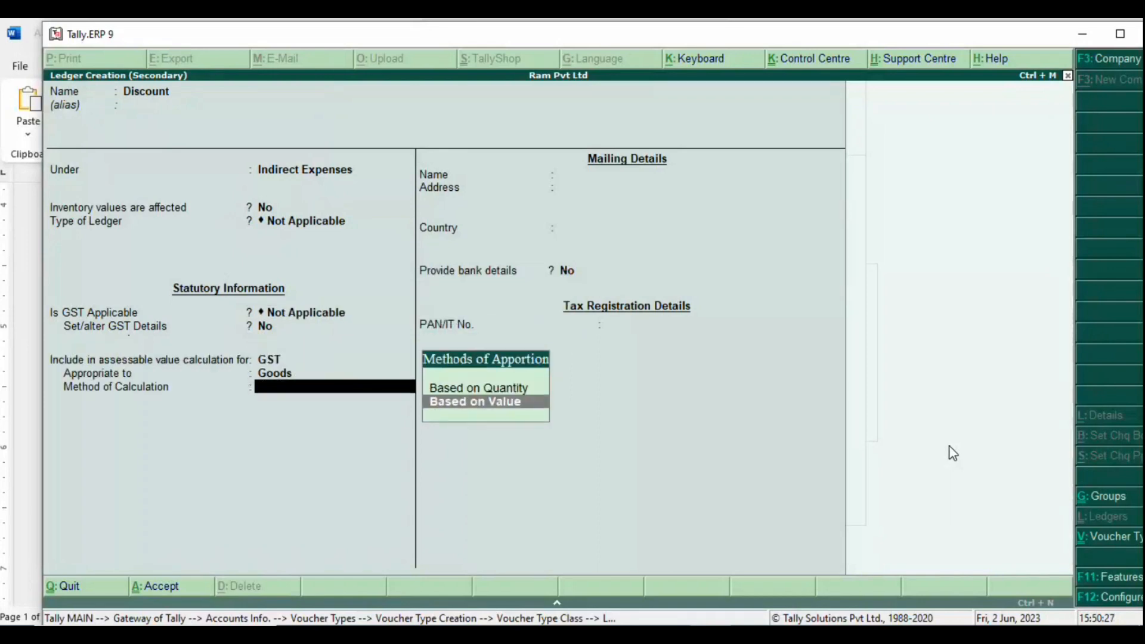
{"action": "key", "text": "Return"}
{"action": "key", "text": "Return"}
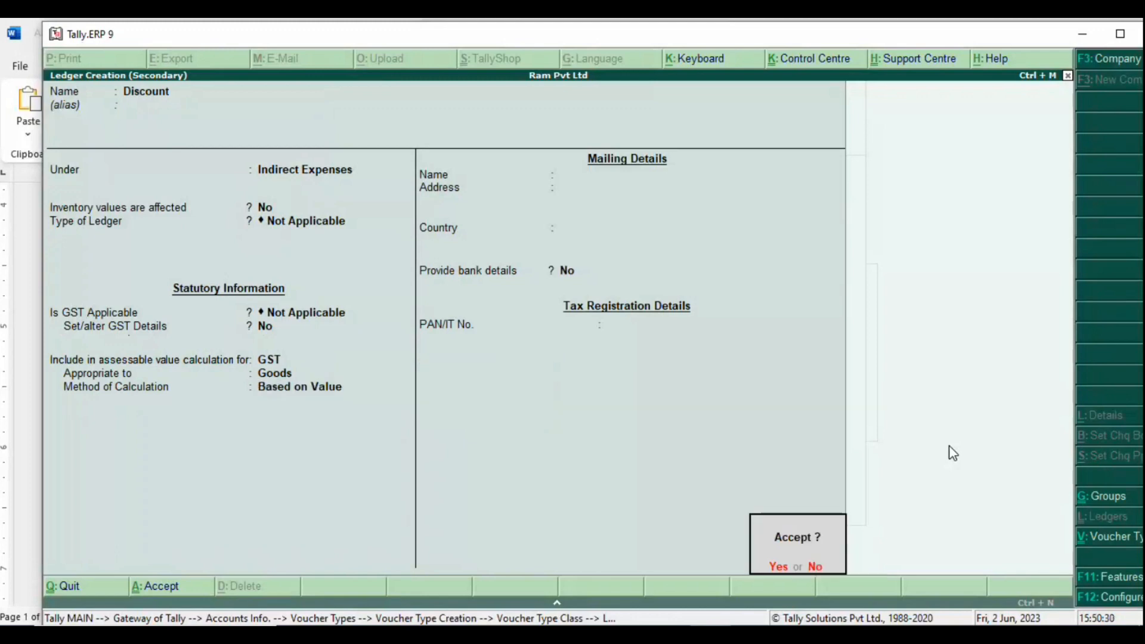
{"action": "key", "text": "Return"}
Step: Set the Discount entry to As User Defined Value, keeping Remove if Zero as Yes
{"action": "key", "text": "Down"}
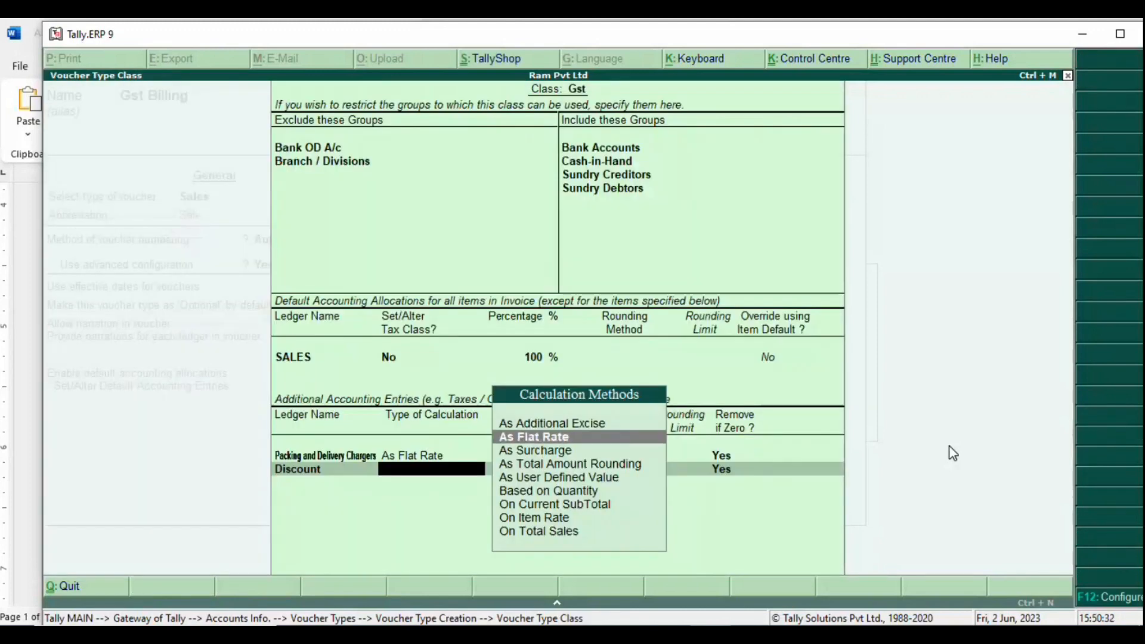
{"action": "key", "text": "Down"}
{"action": "key", "text": "Down"}
{"action": "key", "text": "Down"}
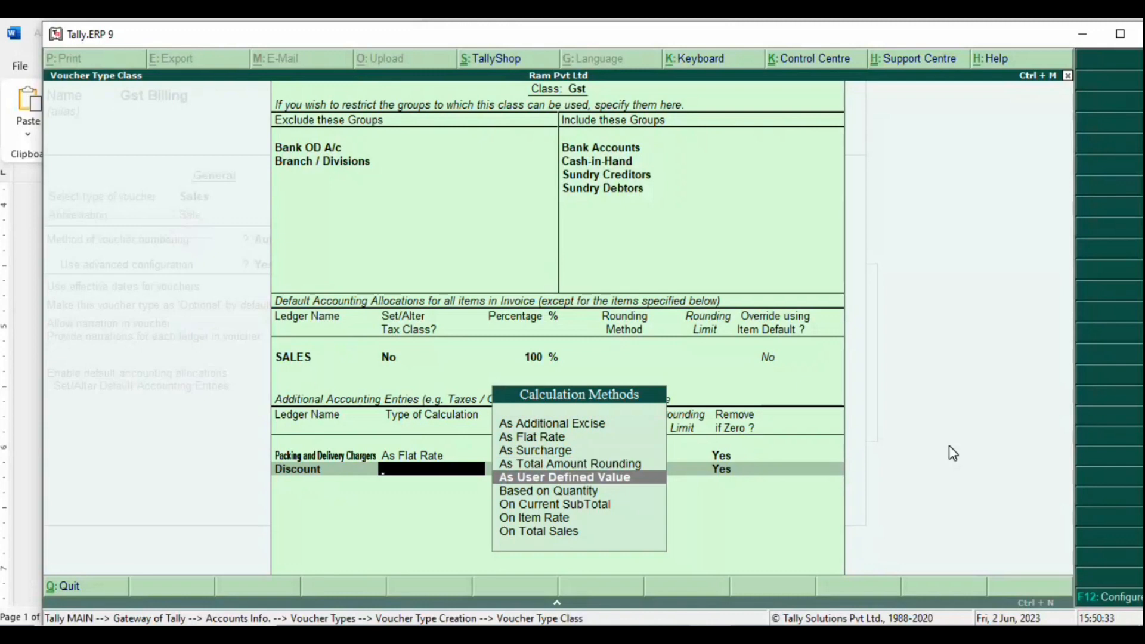
{"action": "key", "text": "Up"}
{"action": "key", "text": "Down"}
{"action": "key", "text": "Return"}
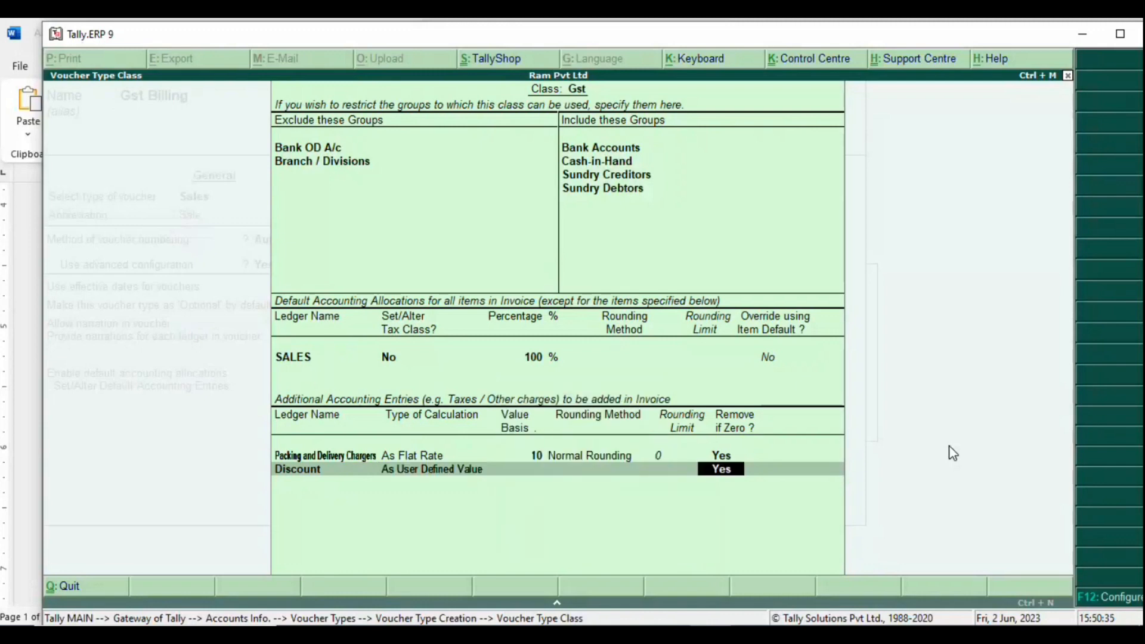
{"action": "key", "text": "Return"}
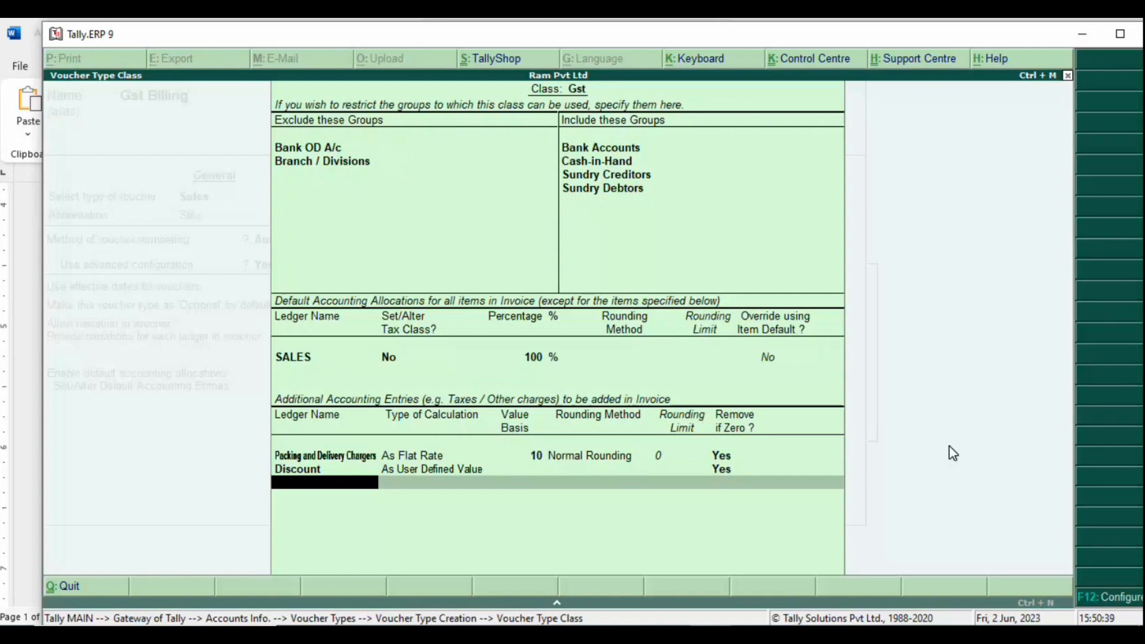
Step: Create a Cgst ledger under Duties & Taxes with duty type GST and tax type Central Tax
{"action": "key", "text": "alt+c"}
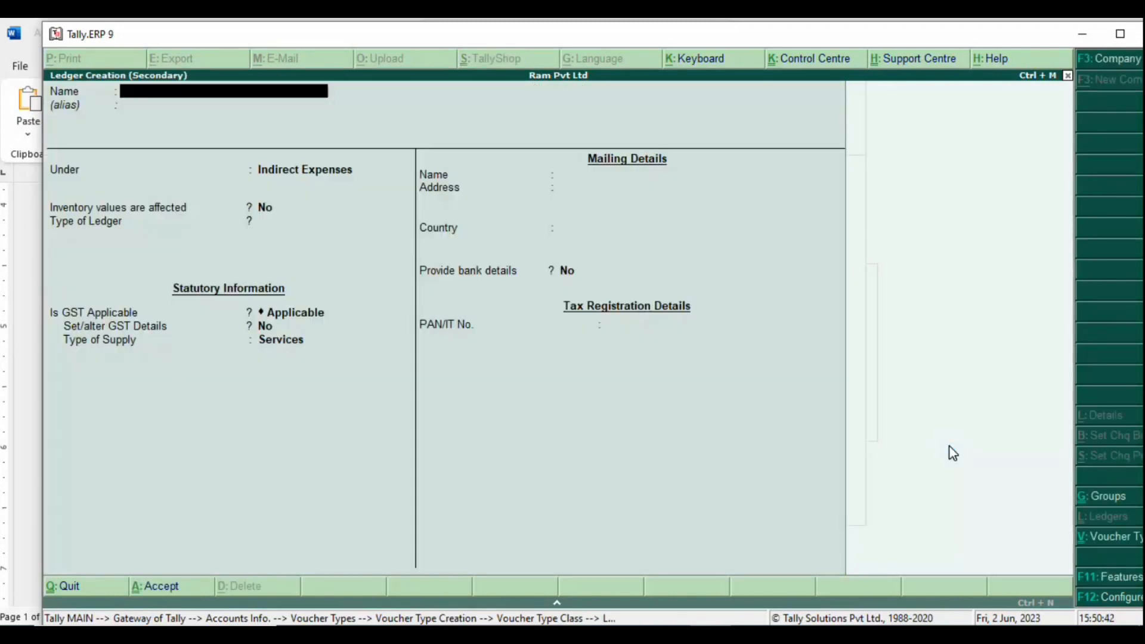
{"action": "type", "text": "Cgst"}
{"action": "key", "text": "Return"}
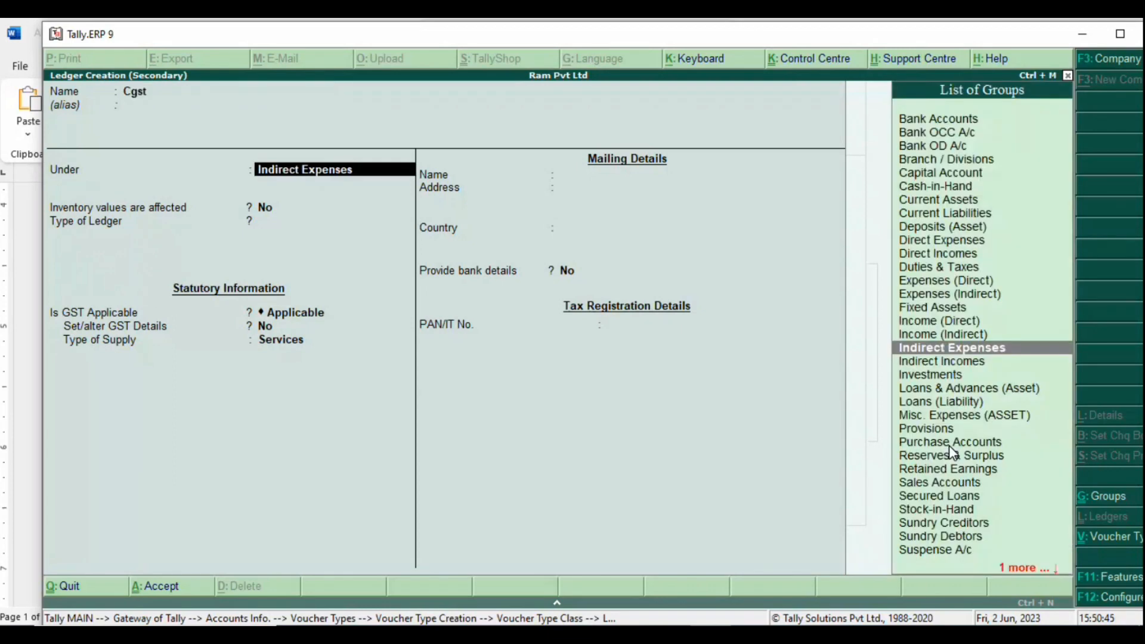
{"action": "type", "text": "Dut"}
{"action": "key", "text": "Return"}
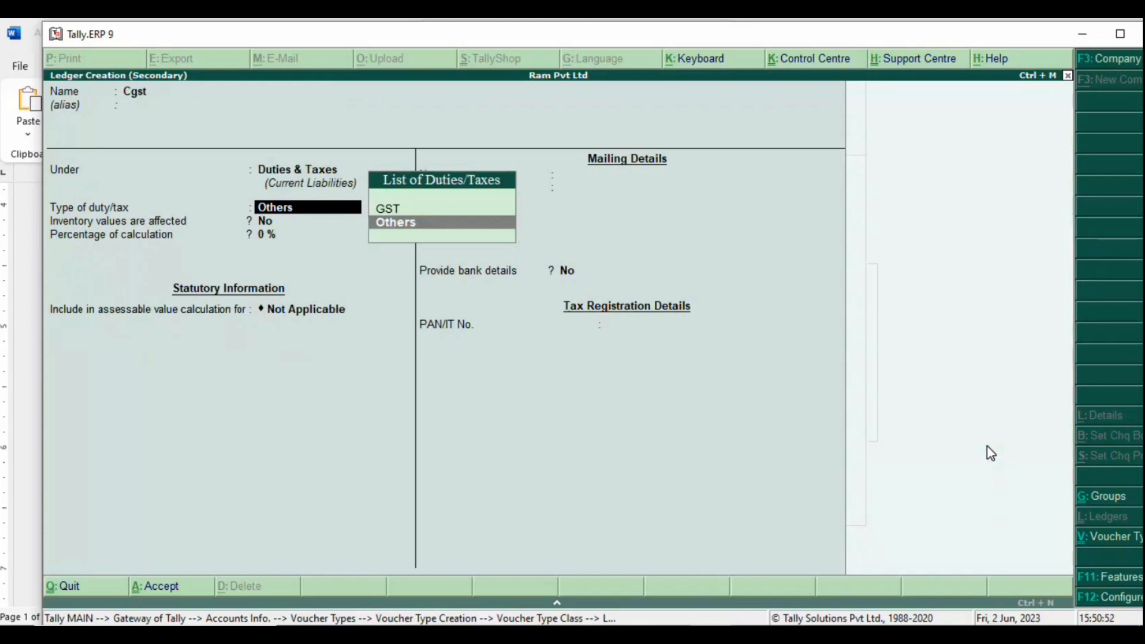
{"action": "key", "text": "Up"}
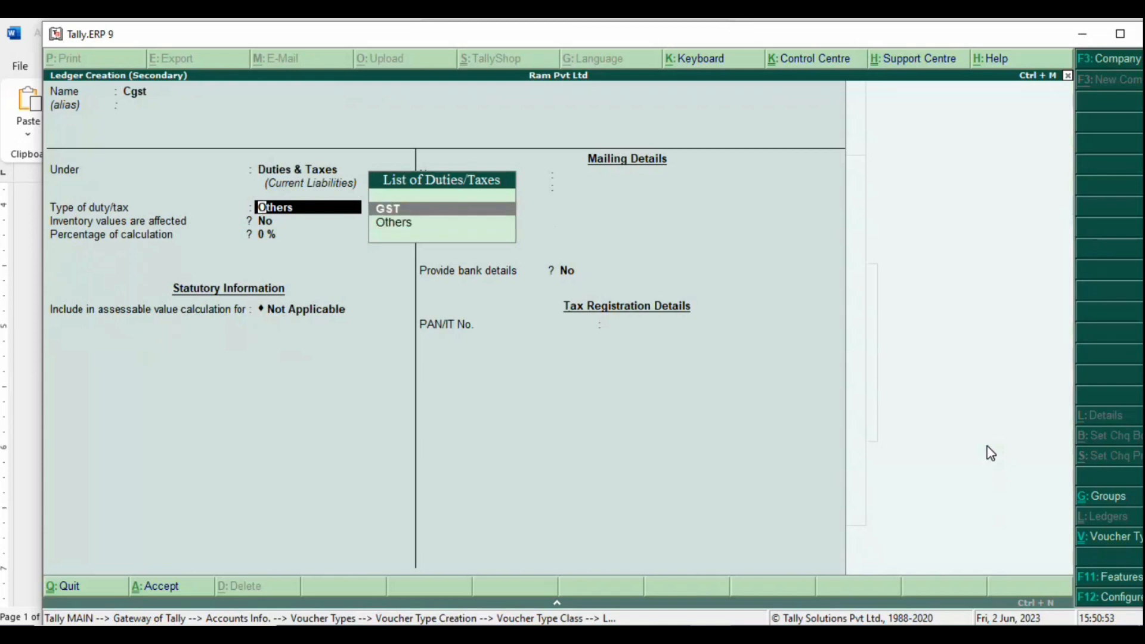
{"action": "key", "text": "Return"}
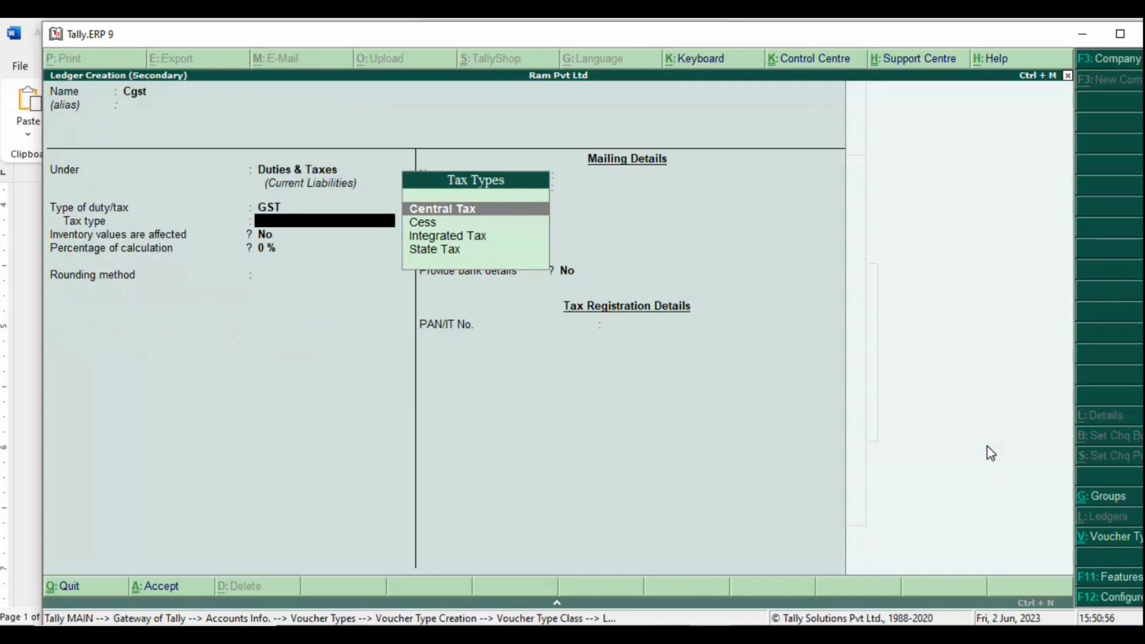
{"action": "key", "text": "Down"}
{"action": "key", "text": "Up"}
{"action": "key", "text": "Return"}
{"action": "key", "text": "Return"}
{"action": "key", "text": "Return"}
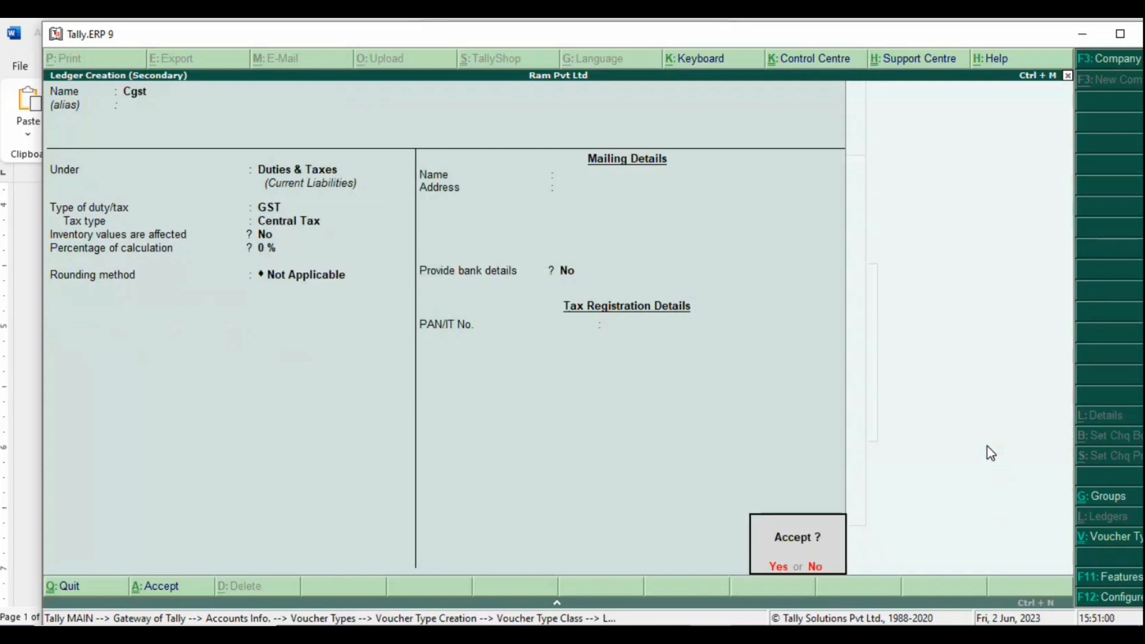
{"action": "key", "text": "Return"}
{"action": "key", "text": "Return"}
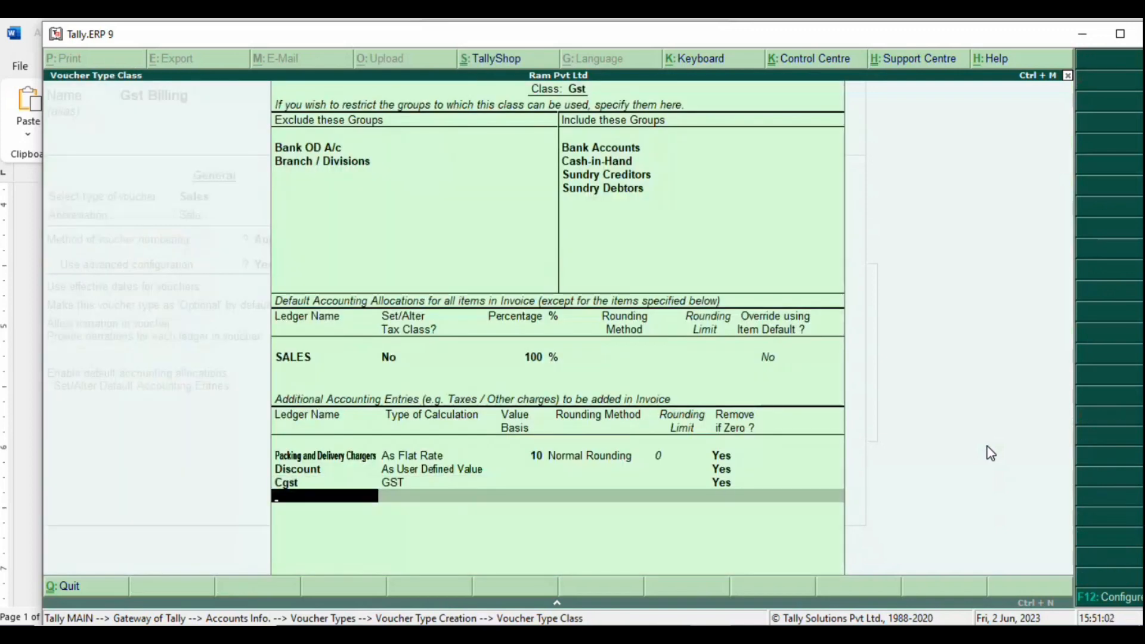
Step: Create an Sgst ledger under Duties & Taxes with duty type GST and tax type State Tax
{"action": "type", "text": "Sg"}
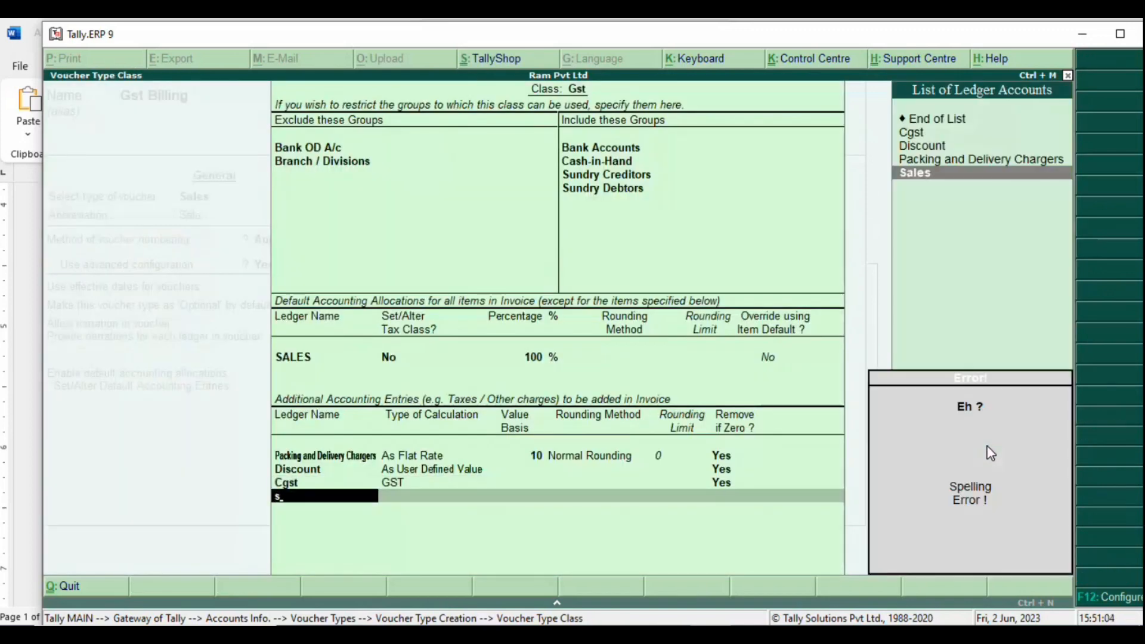
{"action": "key", "text": "alt+c"}
{"action": "type", "text": "Sgst"}
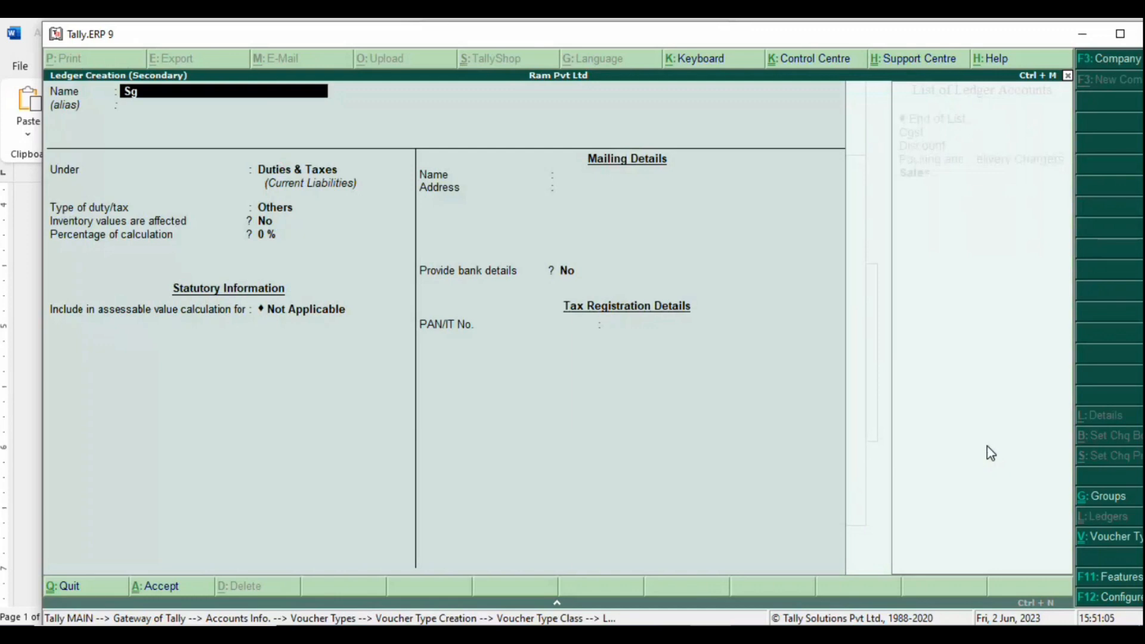
{"action": "key", "text": "Return"}
{"action": "key", "text": "Return"}
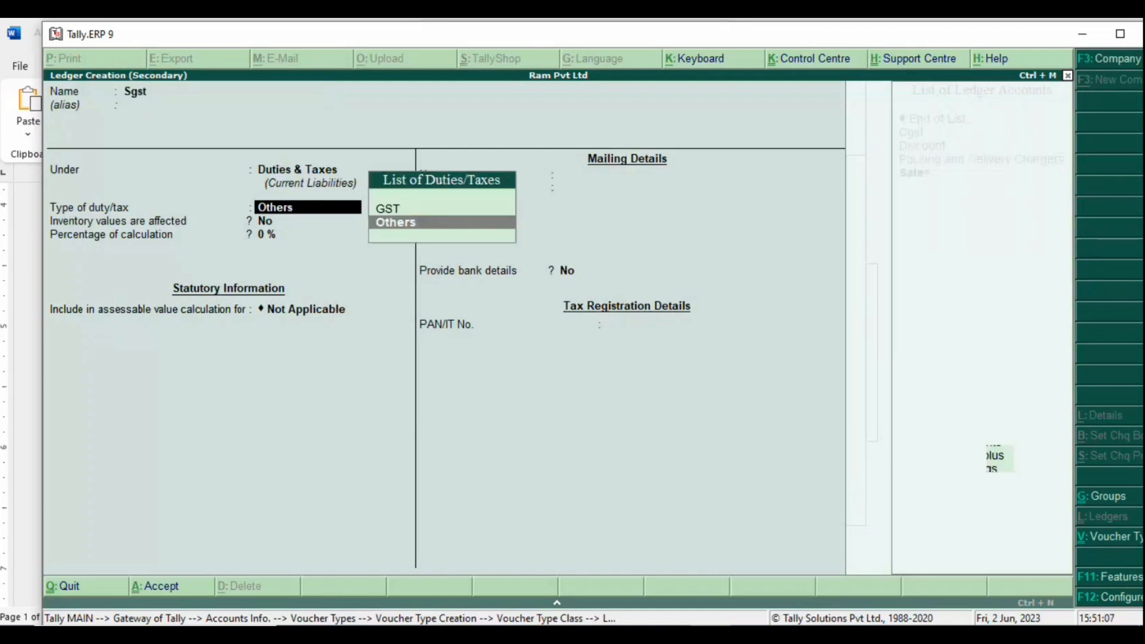
{"action": "key", "text": "Up"}
{"action": "key", "text": "Return"}
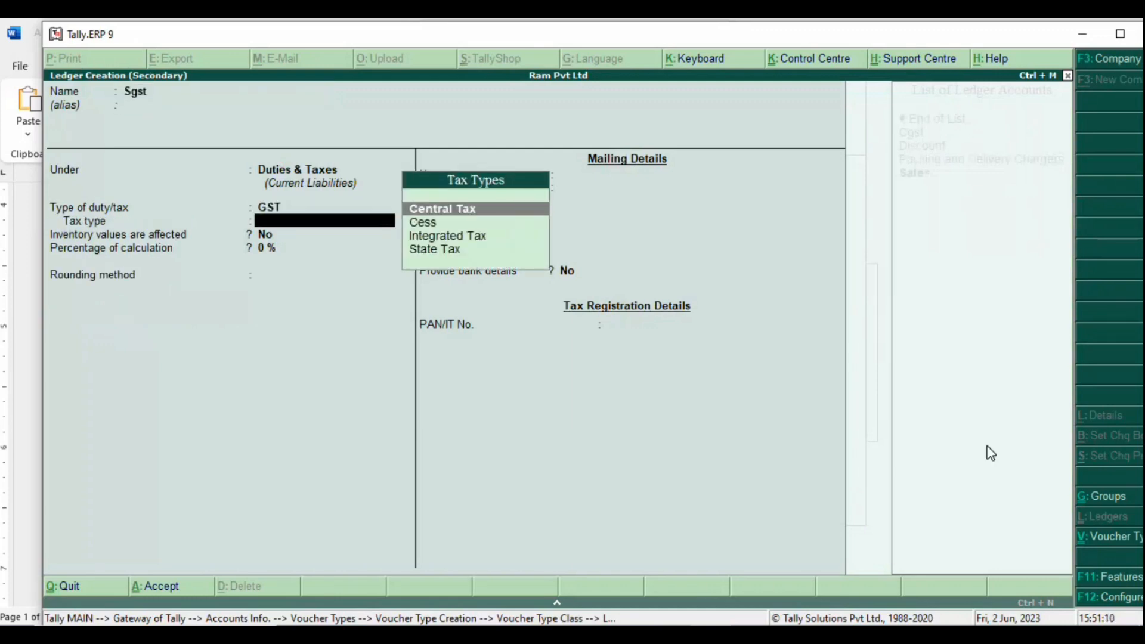
{"action": "key", "text": "Down"}
{"action": "key", "text": "Down"}
{"action": "key", "text": "Down"}
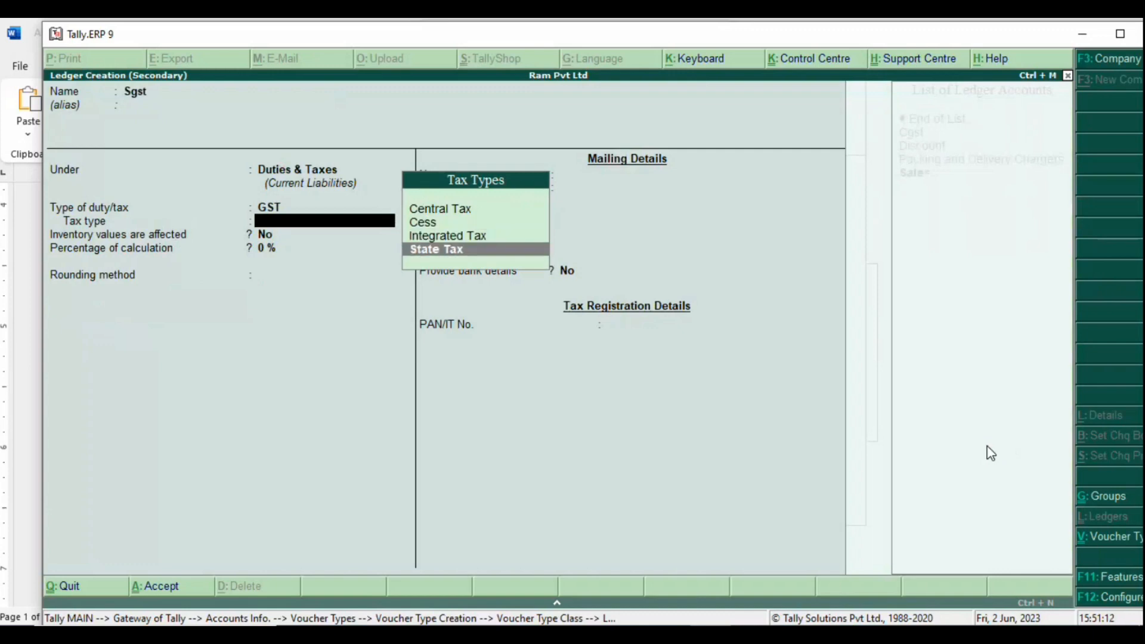
{"action": "key", "text": "Return"}
{"action": "key", "text": "Return"}
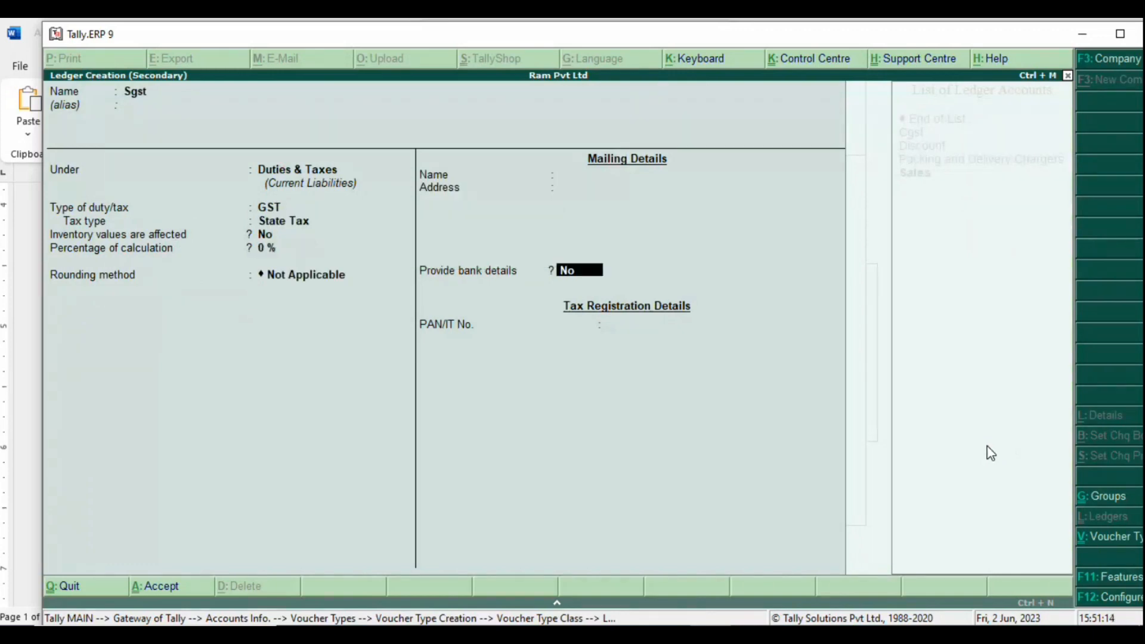
{"action": "key", "text": "Return"}
{"action": "key", "text": "Return"}
{"action": "key", "text": "Return"}
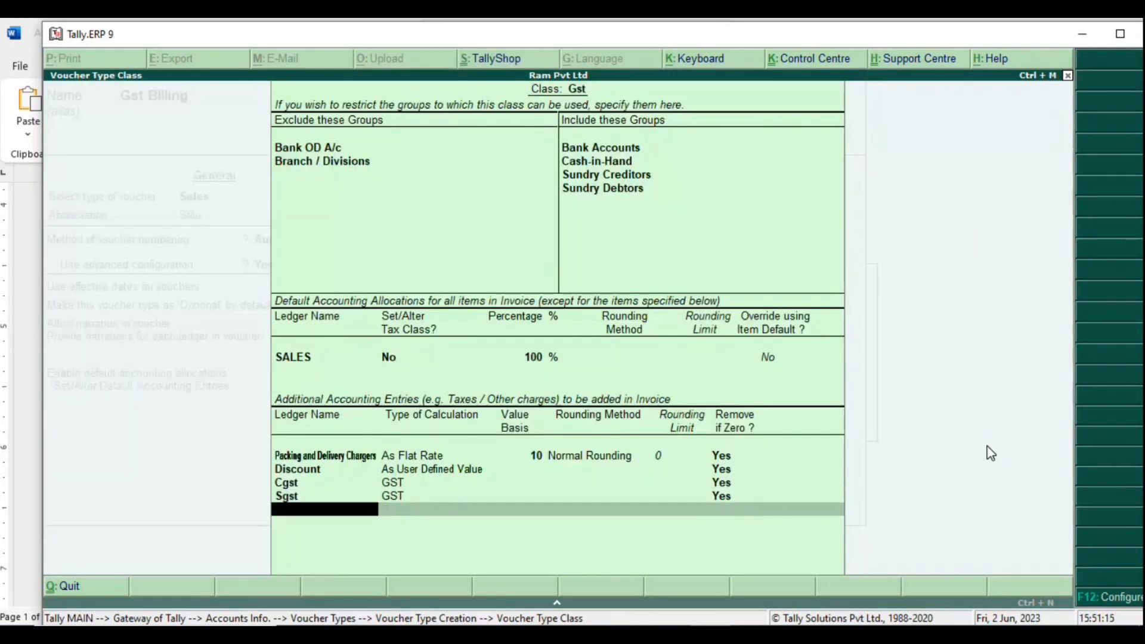
Step: Create an Igst ledger with duty type GST and tax type Integrated Tax, adding it to the class
{"action": "key", "text": "alt+c"}
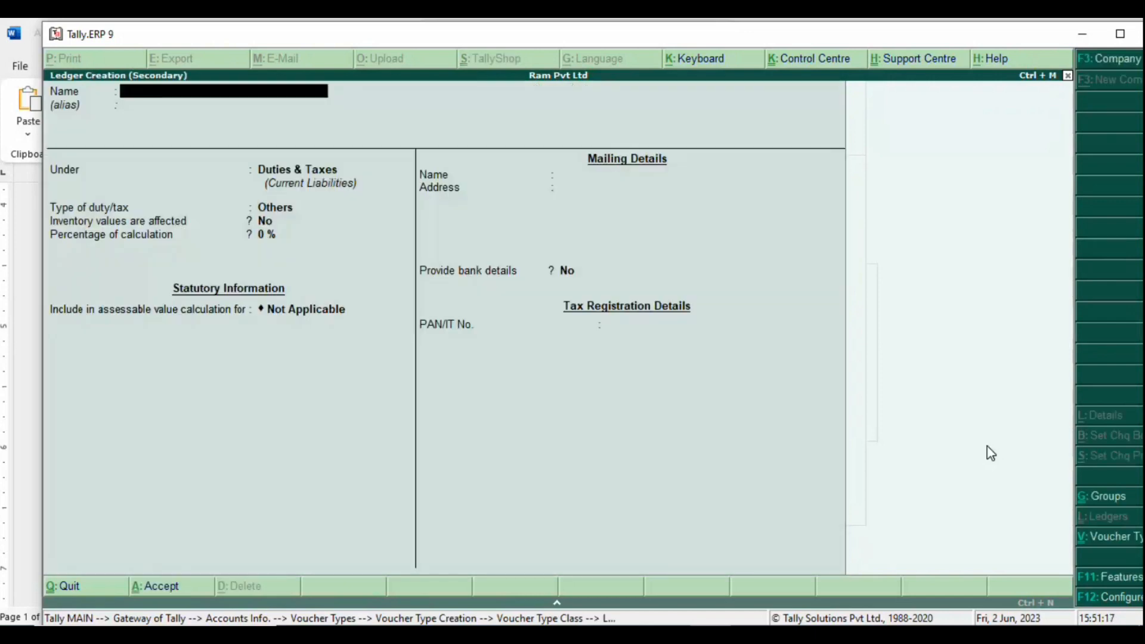
{"action": "type", "text": "Igst"}
{"action": "key", "text": "Return"}
{"action": "key", "text": "Return"}
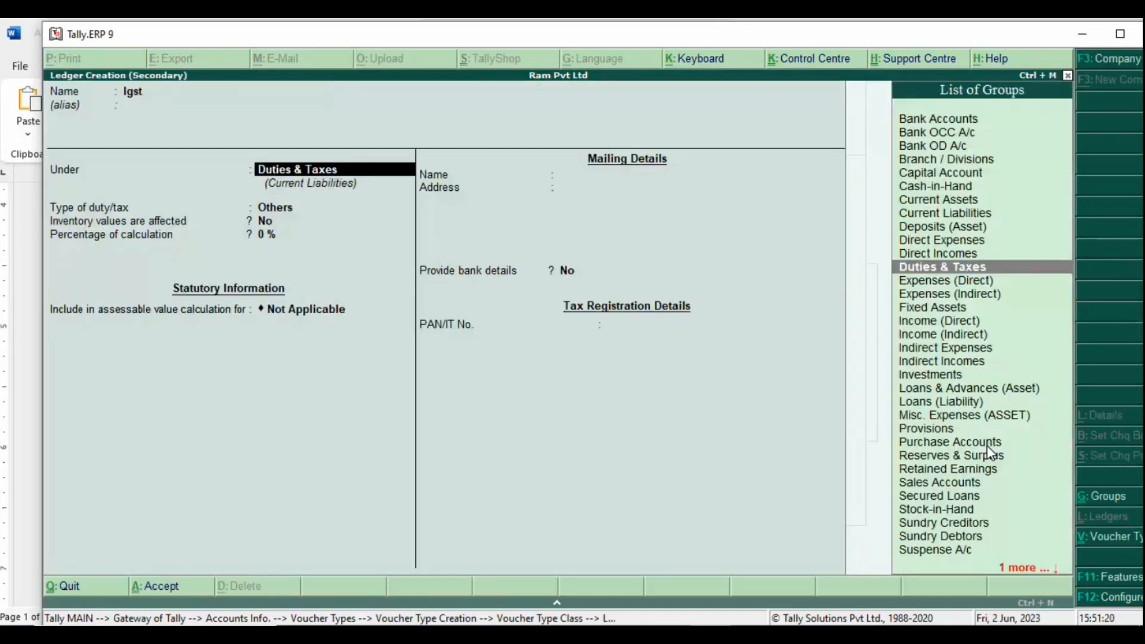
{"action": "key", "text": "Return"}
{"action": "key", "text": "Return"}
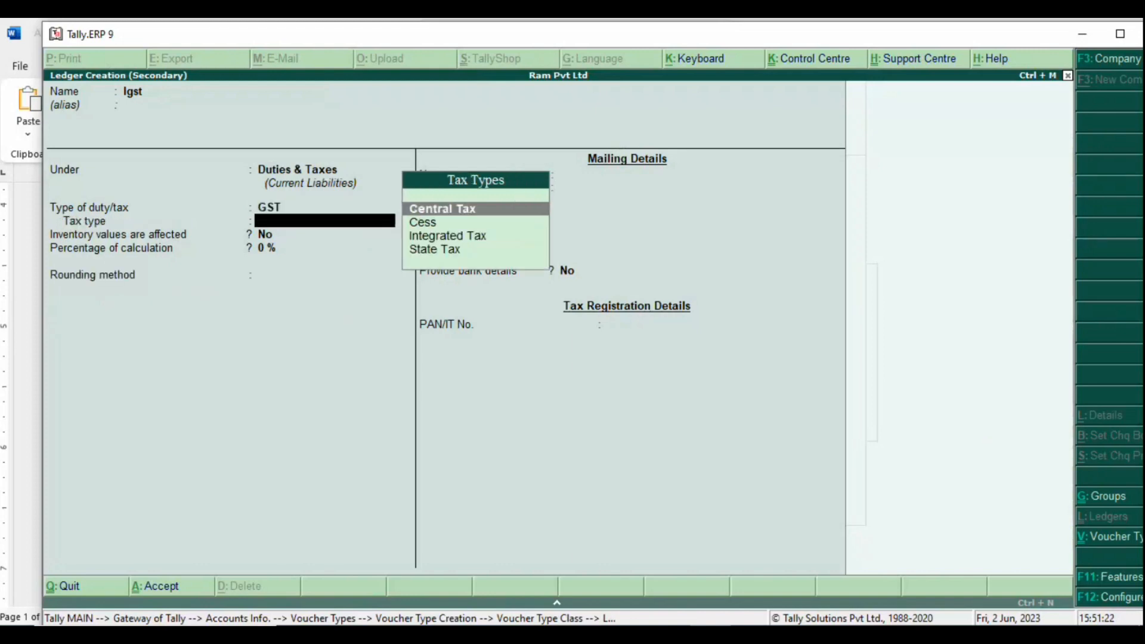
{"action": "key", "text": "Down"}
{"action": "key", "text": "Down"}
{"action": "key", "text": "Return"}
{"action": "key", "text": "Return"}
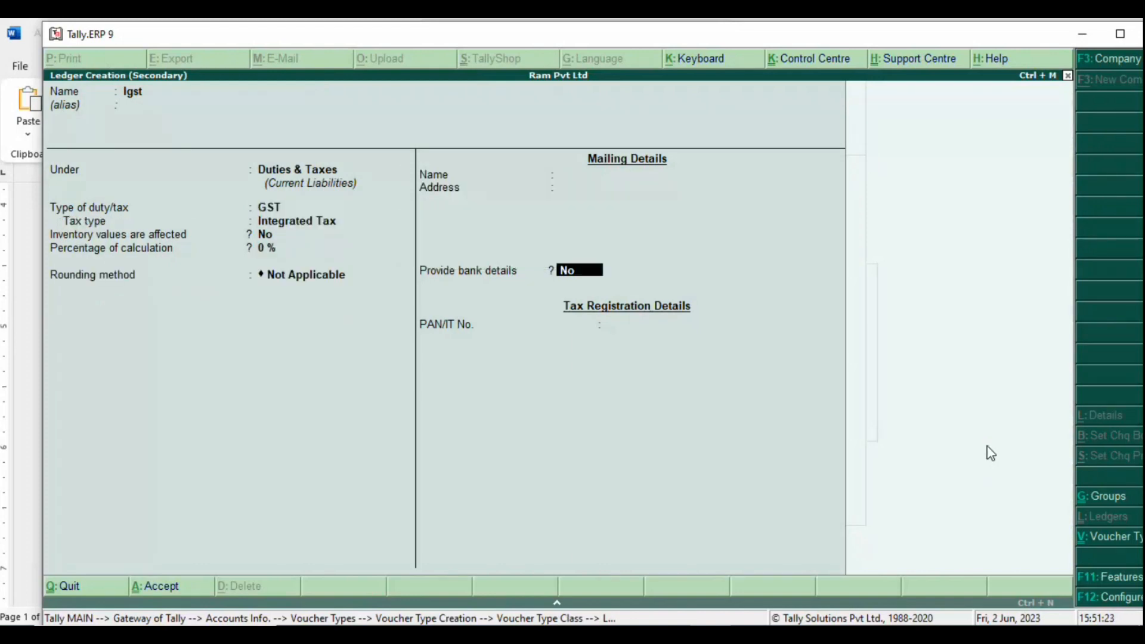
{"action": "key", "text": "Return"}
{"action": "key", "text": "Return"}
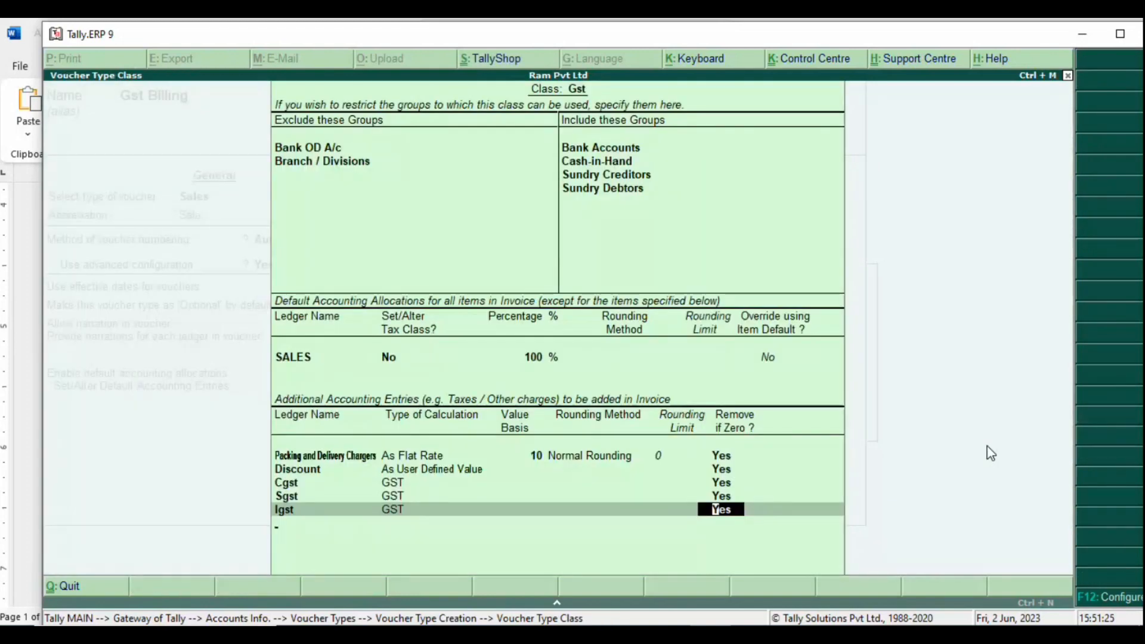
{"action": "key", "text": "Return"}
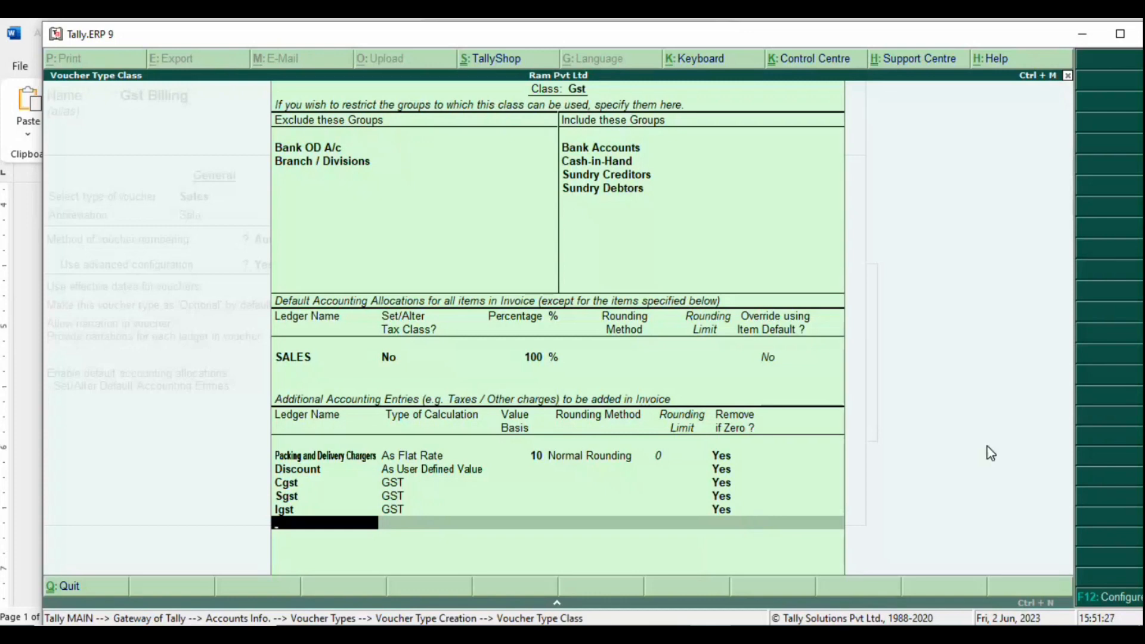
{"action": "key", "text": "alt+c"}
{"action": "type", "text": "Round"}
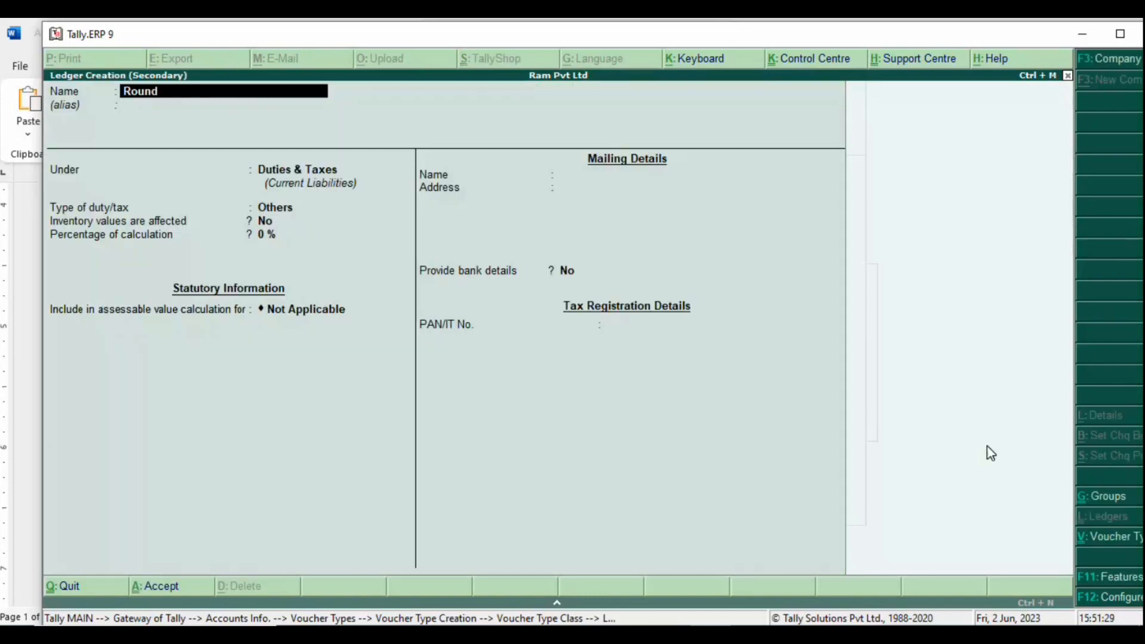
{"action": "type", "text": "ing Off"}
Step: Place the Rounding Off ledger under Indirect Expenses with GST set to Not Applicable
{"action": "key", "text": "Return"}
{"action": "key", "text": "Return"}
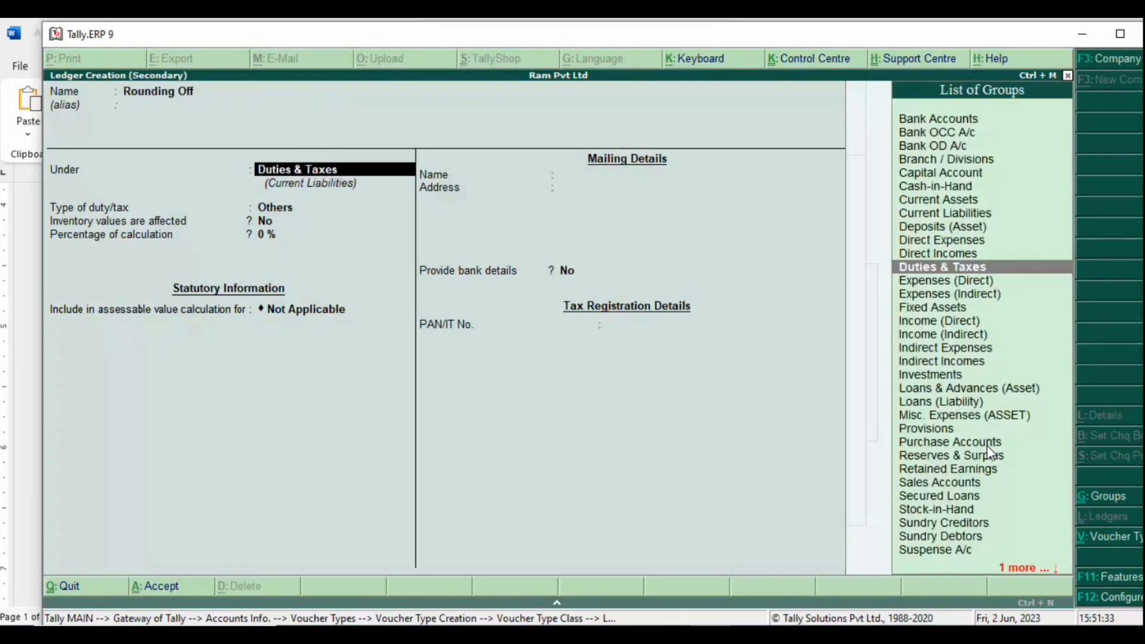
{"action": "type", "text": "In"}
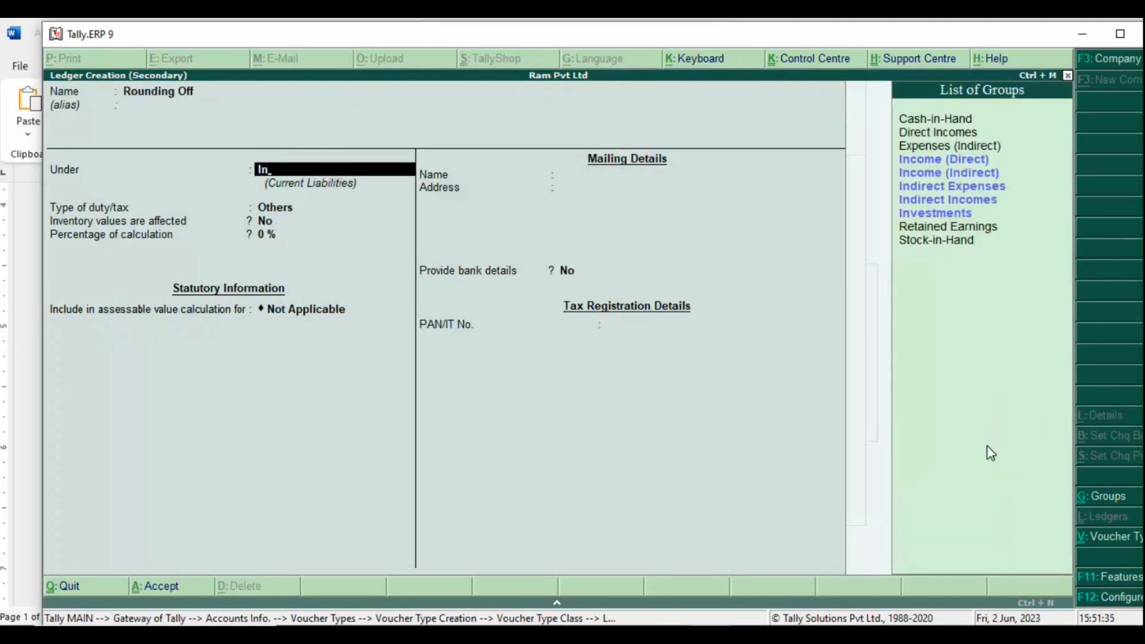
{"action": "key", "text": "Return"}
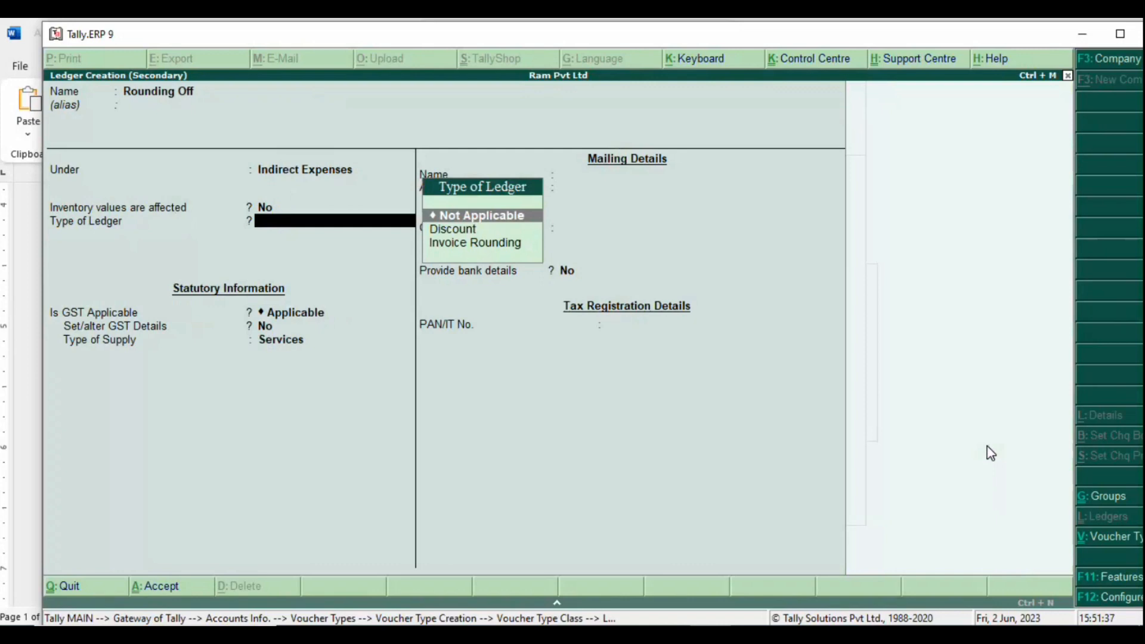
{"action": "key", "text": "Return"}
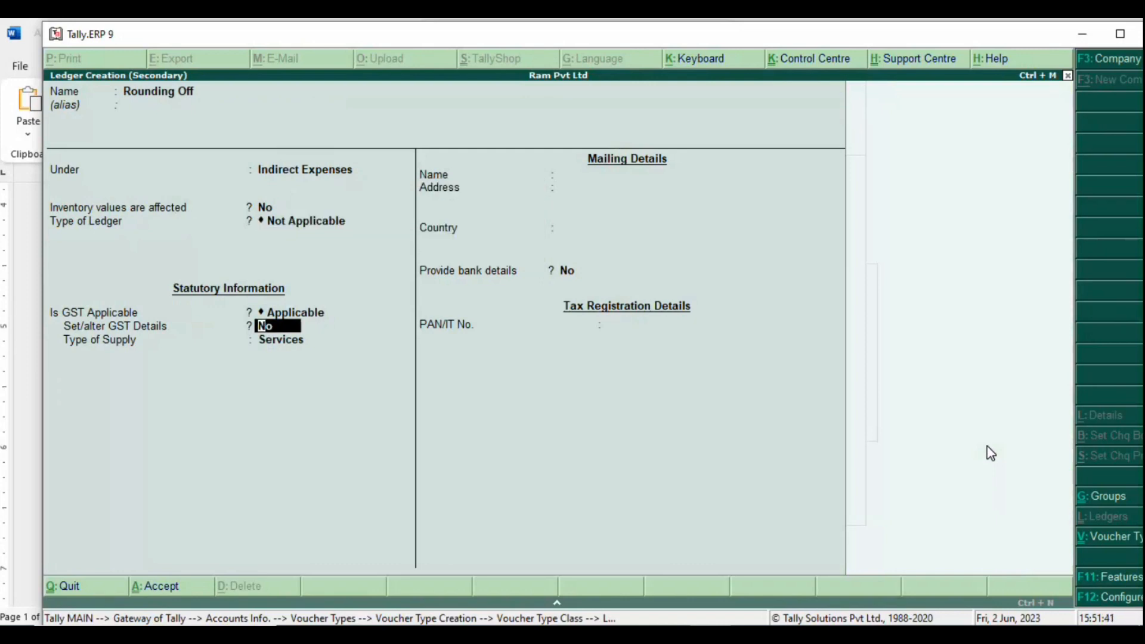
{"action": "key", "text": "BackSpace"}
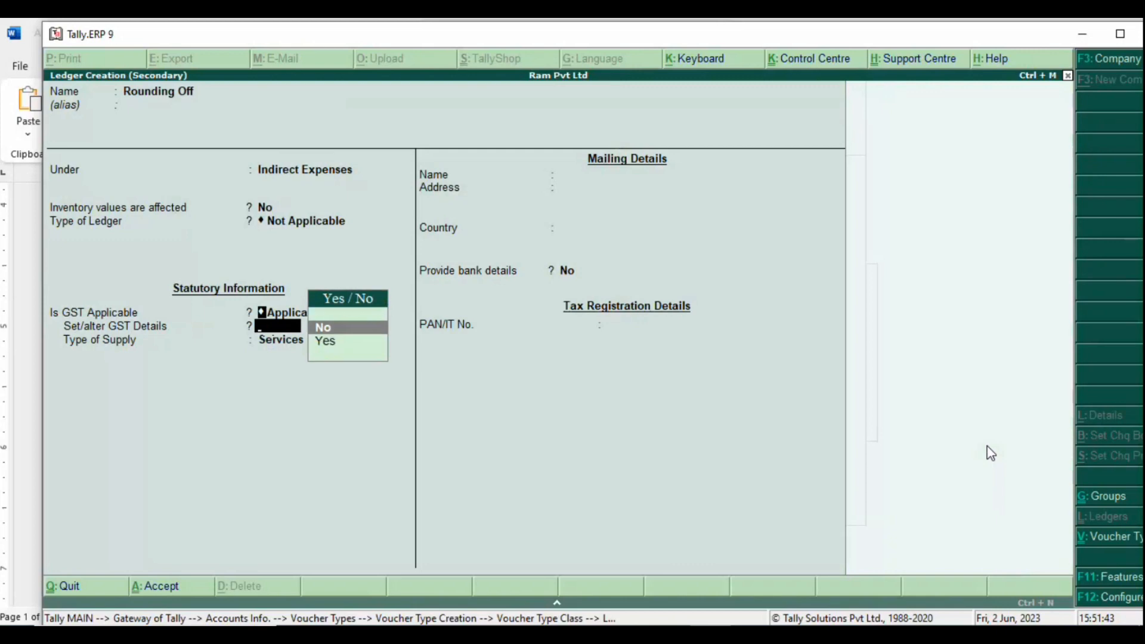
{"action": "key", "text": "BackSpace"}
{"action": "key", "text": "Down"}
{"action": "key", "text": "Return"}
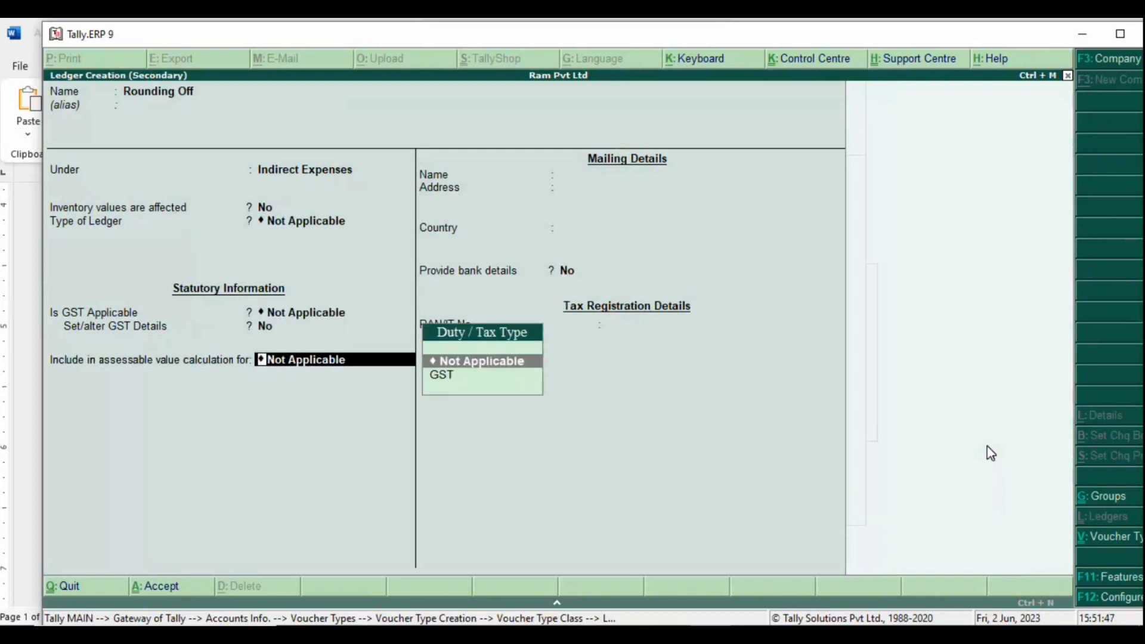
{"action": "key", "text": "Return"}
{"action": "key", "text": "Return"}
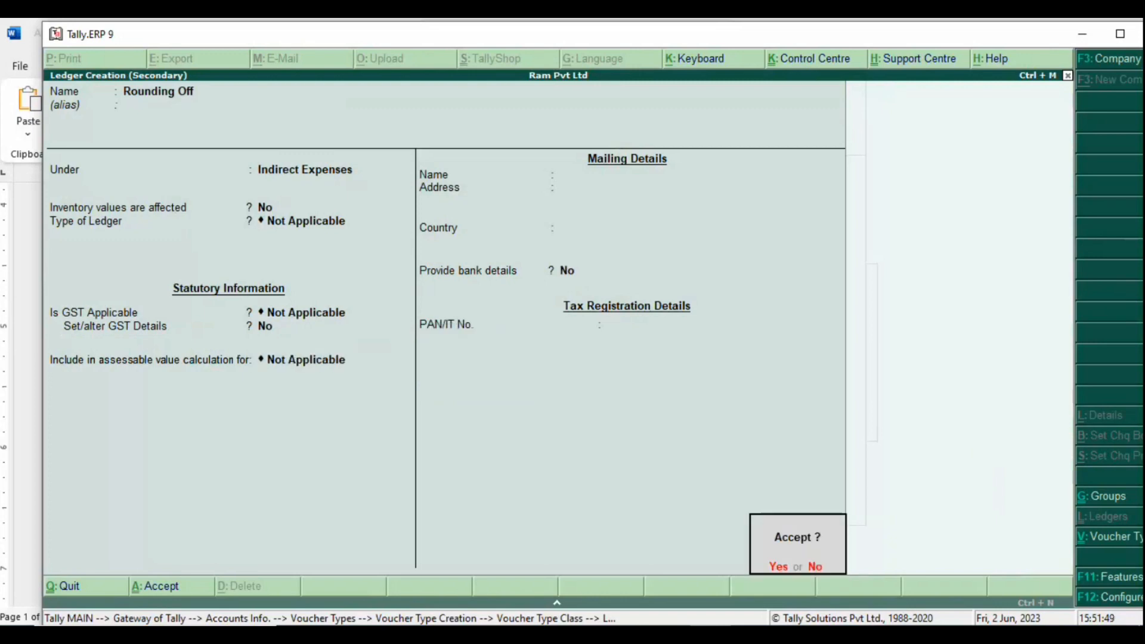
Step: Save Rounding Off and set it to As Total Amount Rounding, Normal Rounding, limit 1
{"action": "key", "text": "Return"}
{"action": "key", "text": "Down"}
{"action": "key", "text": "Down"}
{"action": "key", "text": "Down"}
{"action": "key", "text": "Down"}
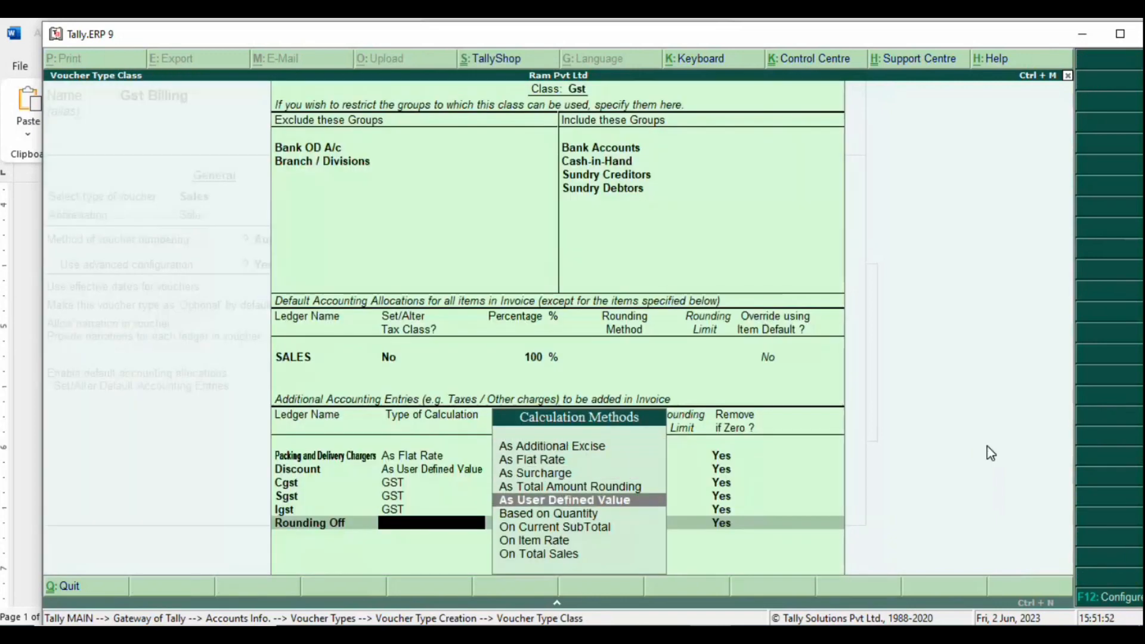
{"action": "key", "text": "Up"}
{"action": "key", "text": "Return"}
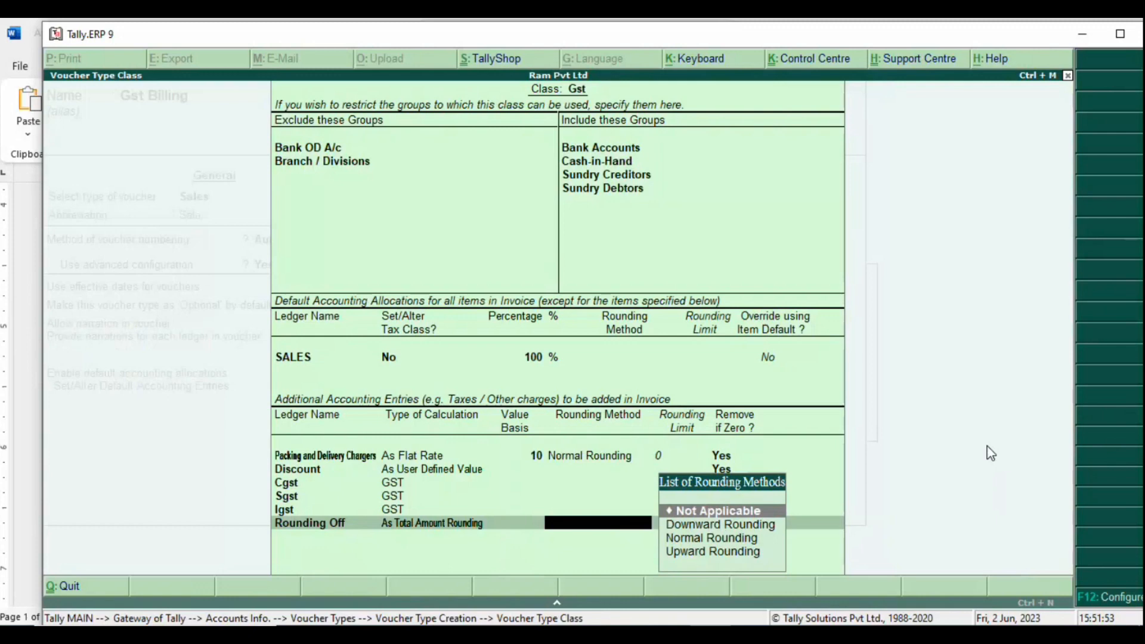
{"action": "key", "text": "Down"}
{"action": "key", "text": "Down"}
{"action": "key", "text": "Return"}
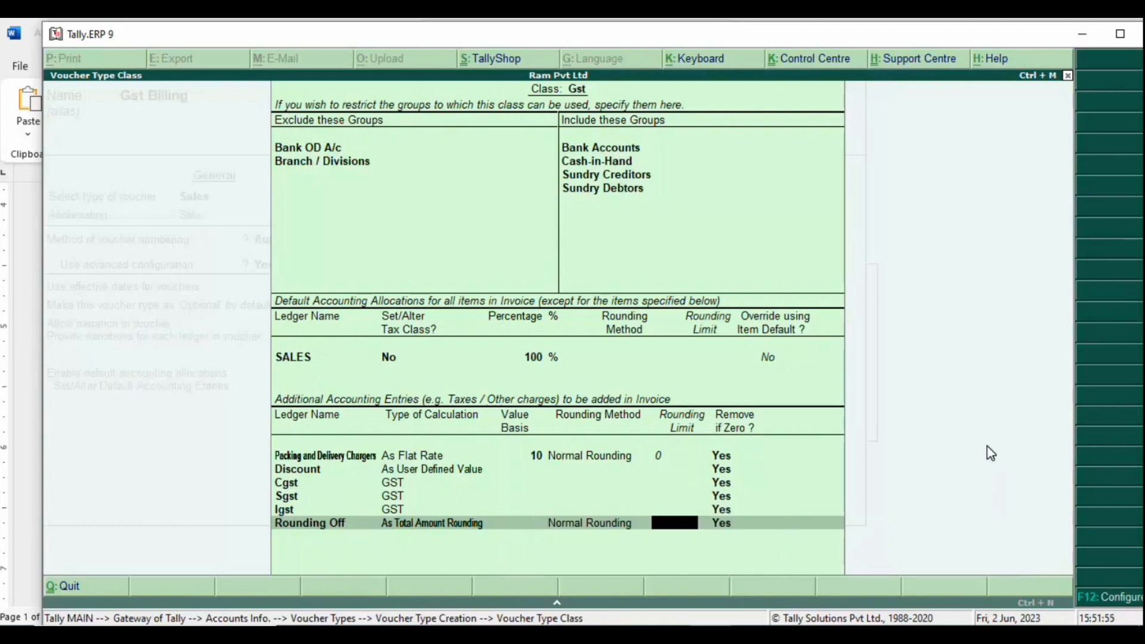
{"action": "type", "text": "1"}
{"action": "key", "text": "Return"}
{"action": "key", "text": "BackSpace"}
{"action": "key", "text": "BackSpace"}
{"action": "key", "text": "BackSpace"}
{"action": "key", "text": "BackSpace"}
{"action": "key", "text": "BackSpace"}
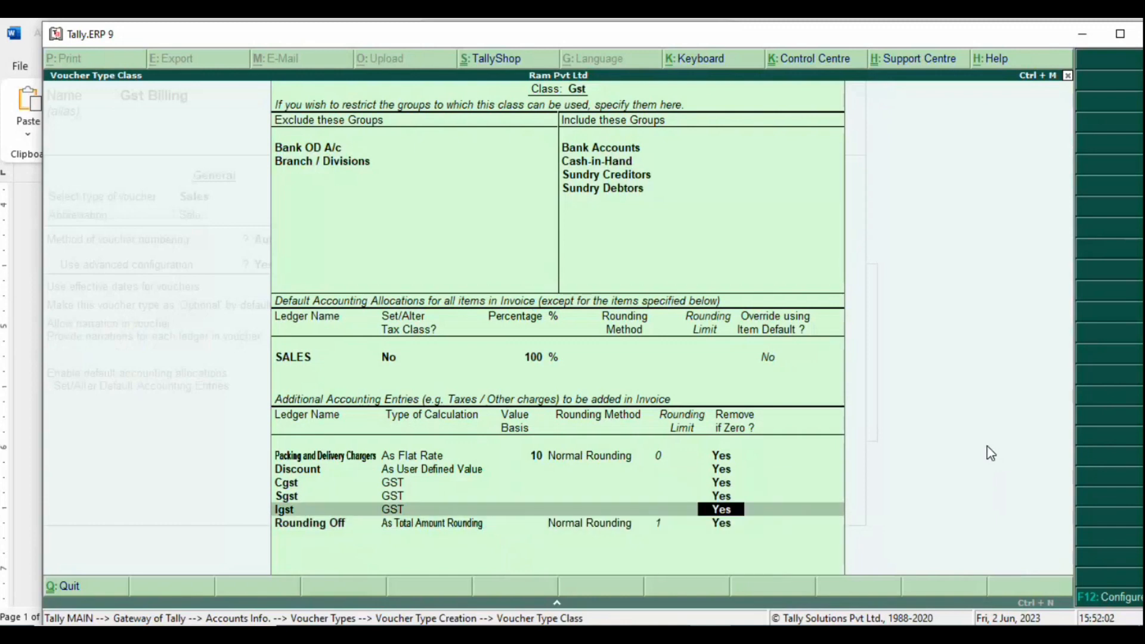
Step: Change the Packing and Delivery Charges rounding limit to 1, keeping Normal Rounding
{"action": "key", "text": "BackSpace"}
{"action": "key", "text": "BackSpace"}
{"action": "key", "text": "BackSpace"}
{"action": "key", "text": "BackSpace"}
{"action": "key", "text": "BackSpace"}
{"action": "key", "text": "BackSpace"}
{"action": "key", "text": "BackSpace"}
{"action": "key", "text": "BackSpace"}
{"action": "key", "text": "BackSpace"}
{"action": "key", "text": "BackSpace"}
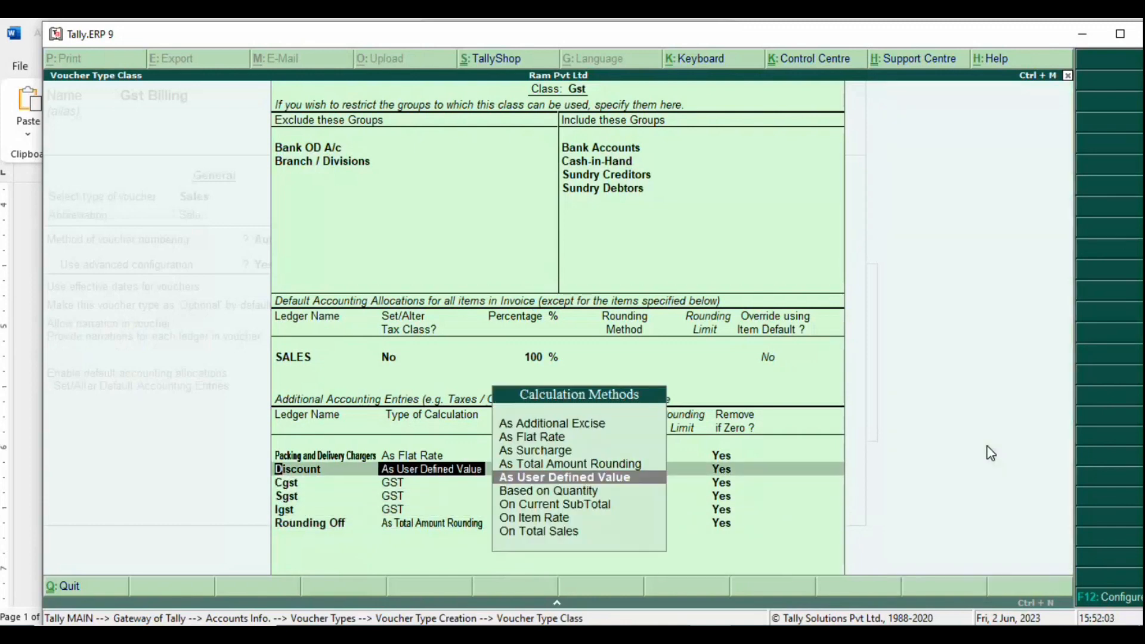
{"action": "key", "text": "BackSpace"}
{"action": "key", "text": "BackSpace"}
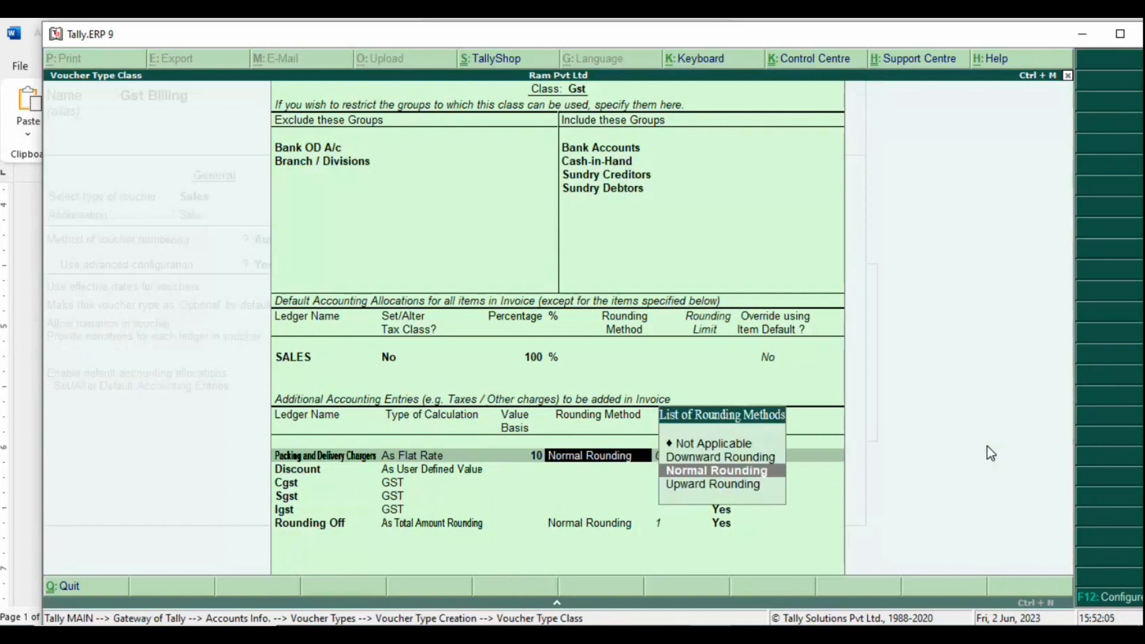
{"action": "key", "text": "Return"}
{"action": "type", "text": "1"}
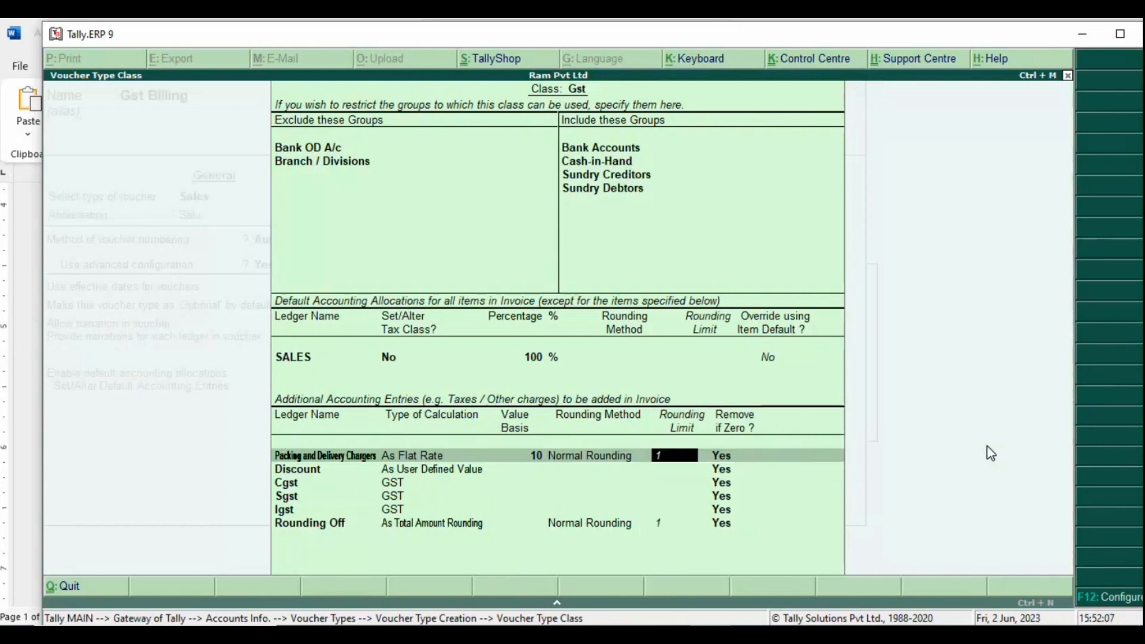
{"action": "key", "text": "Return"}
{"action": "key", "text": "Return"}
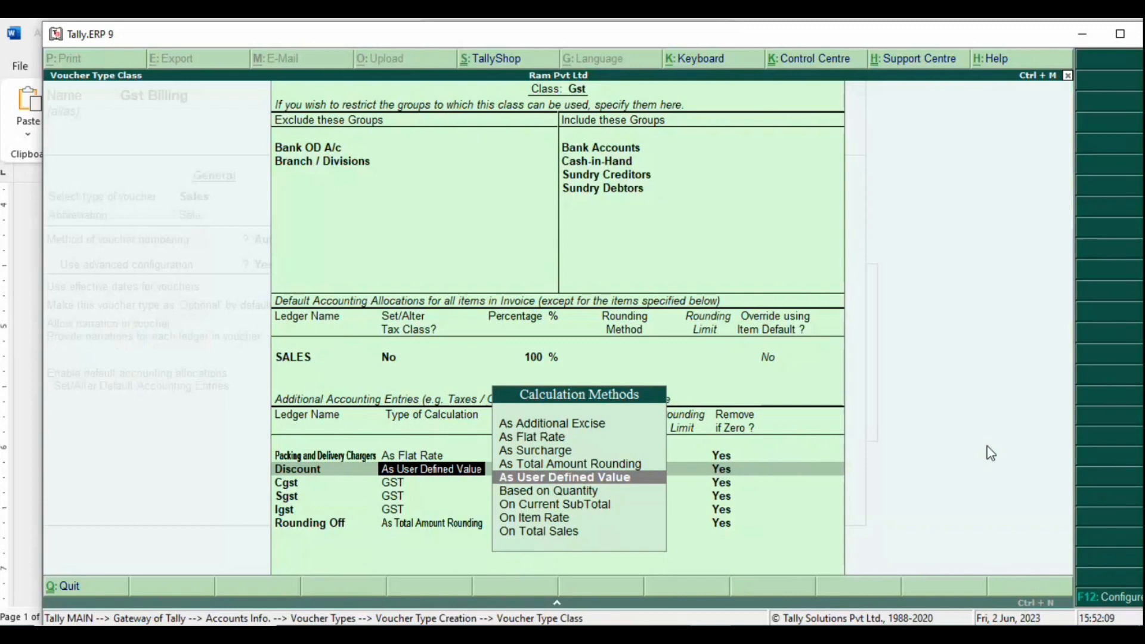
{"action": "key", "text": "Return"}
{"action": "key", "text": "Return"}
{"action": "key", "text": "Return"}
{"action": "key", "text": "Return"}
{"action": "key", "text": "Return"}
{"action": "key", "text": "Return"}
{"action": "key", "text": "Return"}
{"action": "key", "text": "Return"}
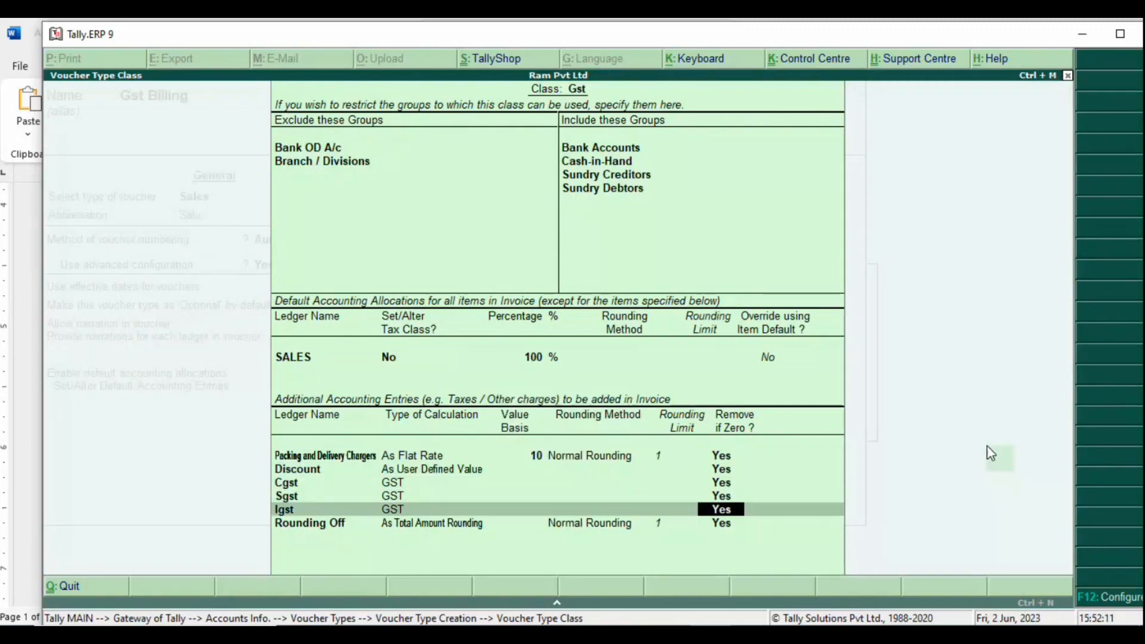
{"action": "key", "text": "Return"}
{"action": "key", "text": "Return"}
{"action": "key", "text": "Return"}
{"action": "key", "text": "Return"}
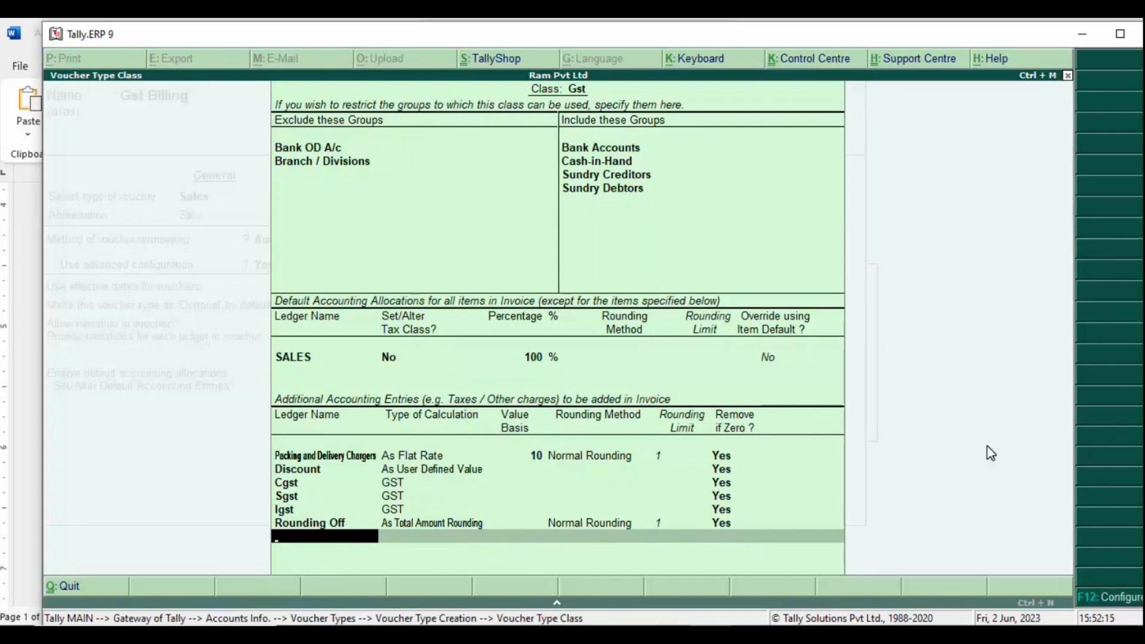
Step: Paste the Tally Gst class screenshot into the Word notes
{"action": "key", "text": "alt+Tab"}
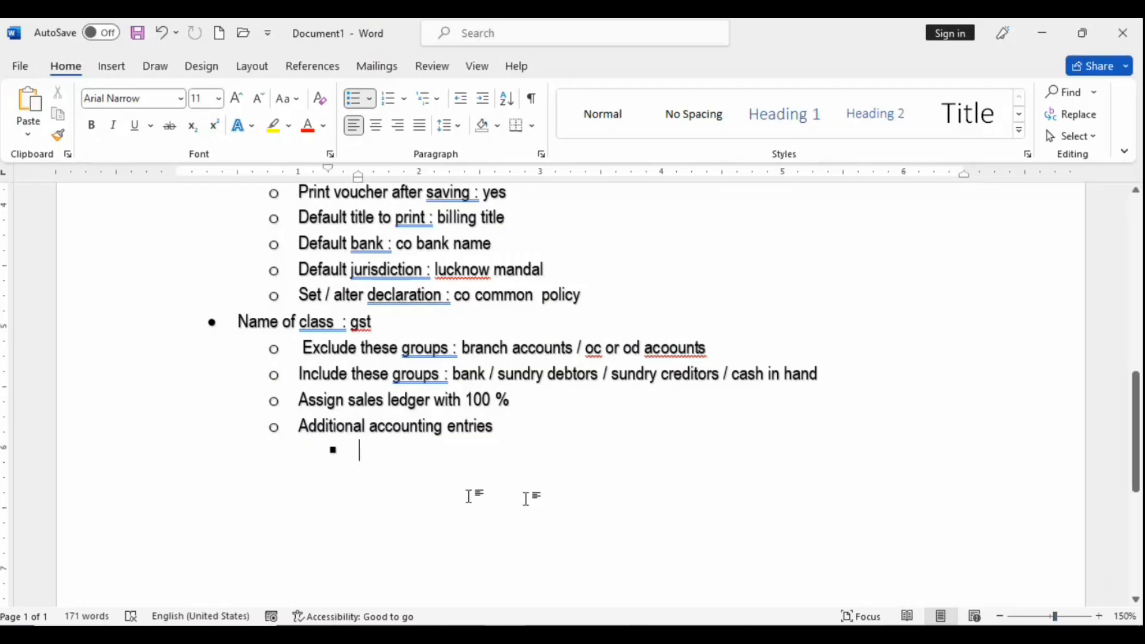
{"action": "type", "text": "Use advance settings > Starting num : 1 Width of numerical part : 4 (10000-1) Prefill wit zero : yes Bill num : RAM/0001/2023-24 Prefix : start billnum : ram/ Suffix : last digit : /2023-24"}
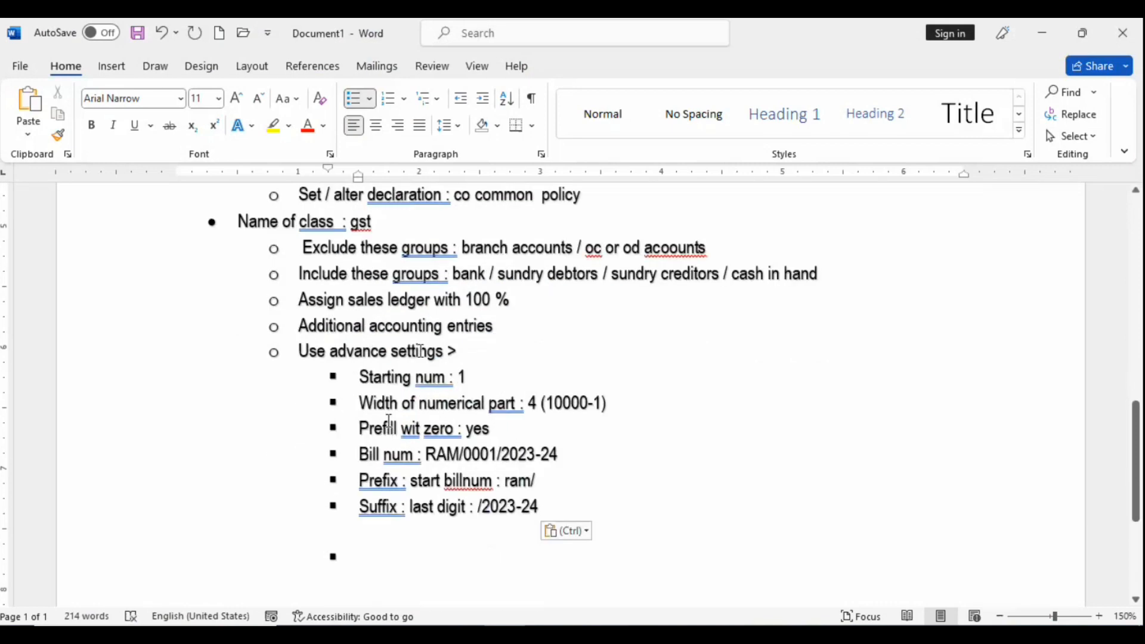
{"action": "key", "text": "ctrl+z"}
{"action": "key", "text": "alt"}
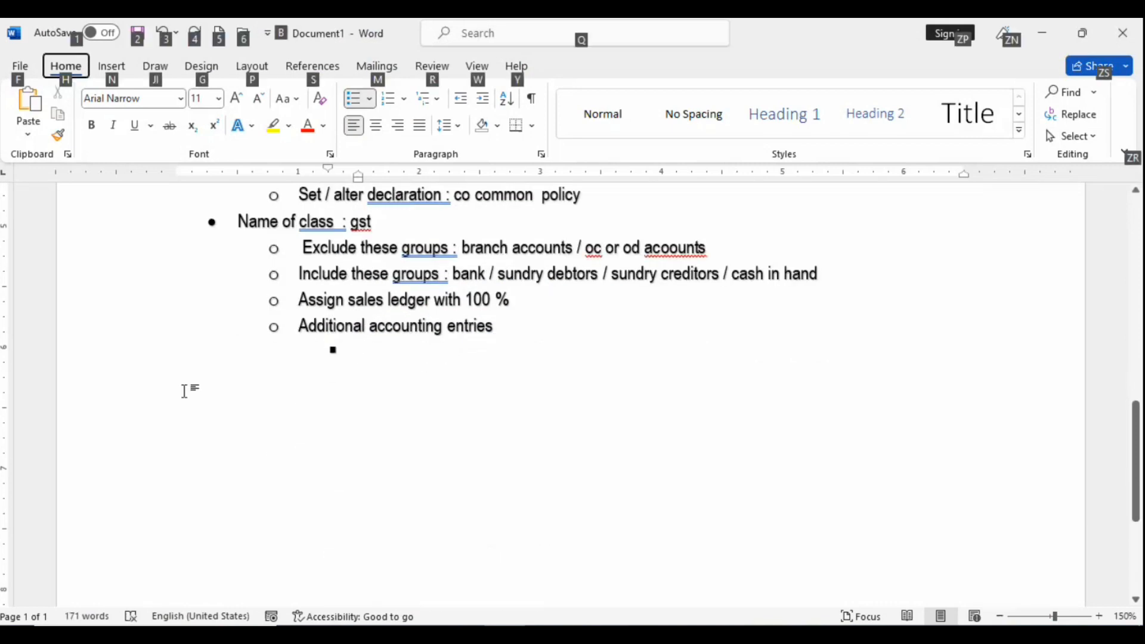
{"action": "key", "text": "alt+Tab"}
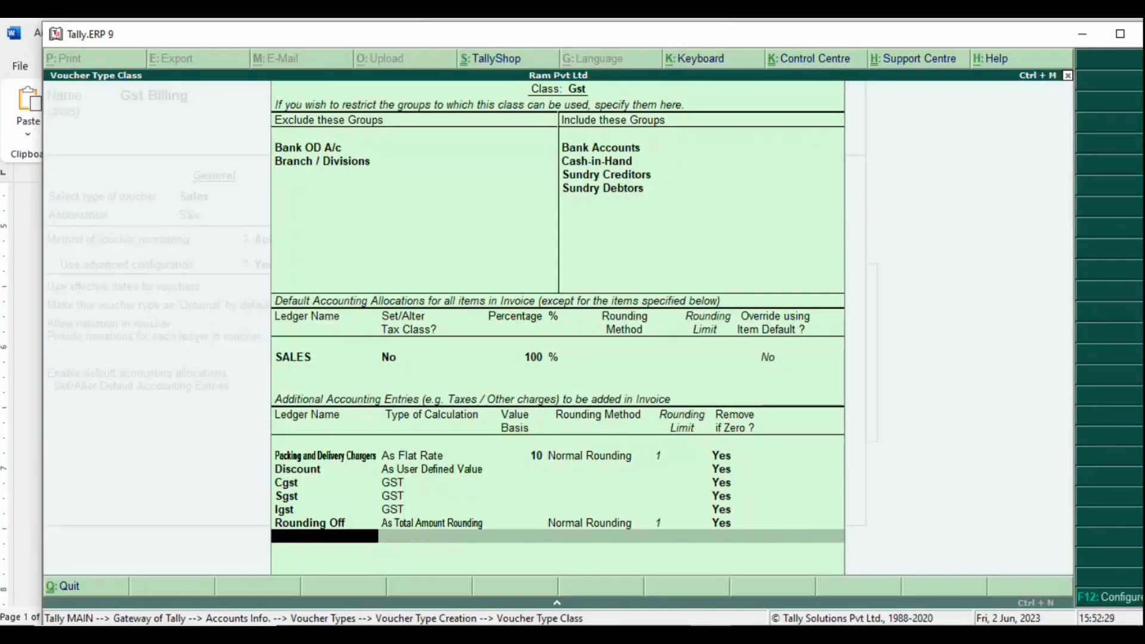
{"action": "key", "text": "alt+Tab"}
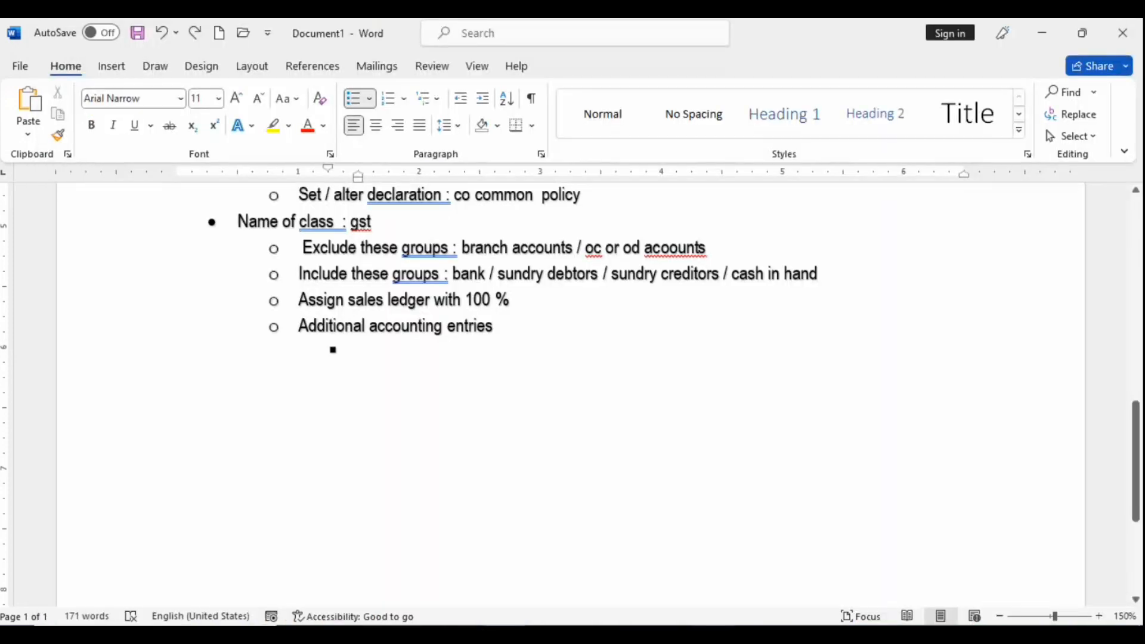
{"action": "key", "text": "ctrl+v"}
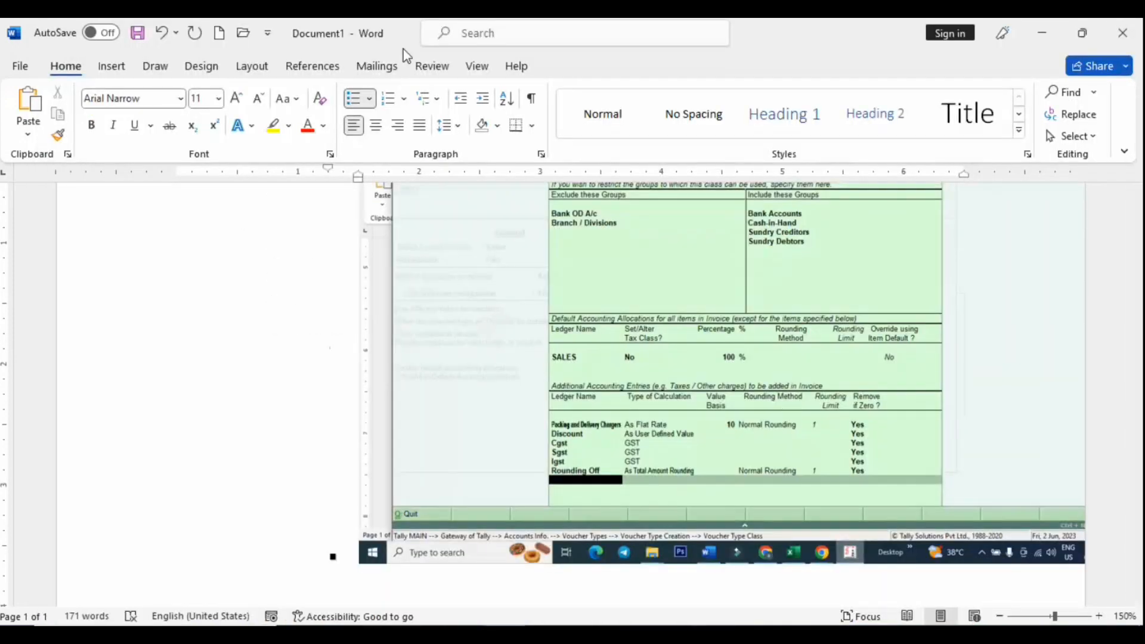
Step: Crop the screenshot's left, right and bottom edges
{"action": "left_click", "coordinate": [569, 243]}
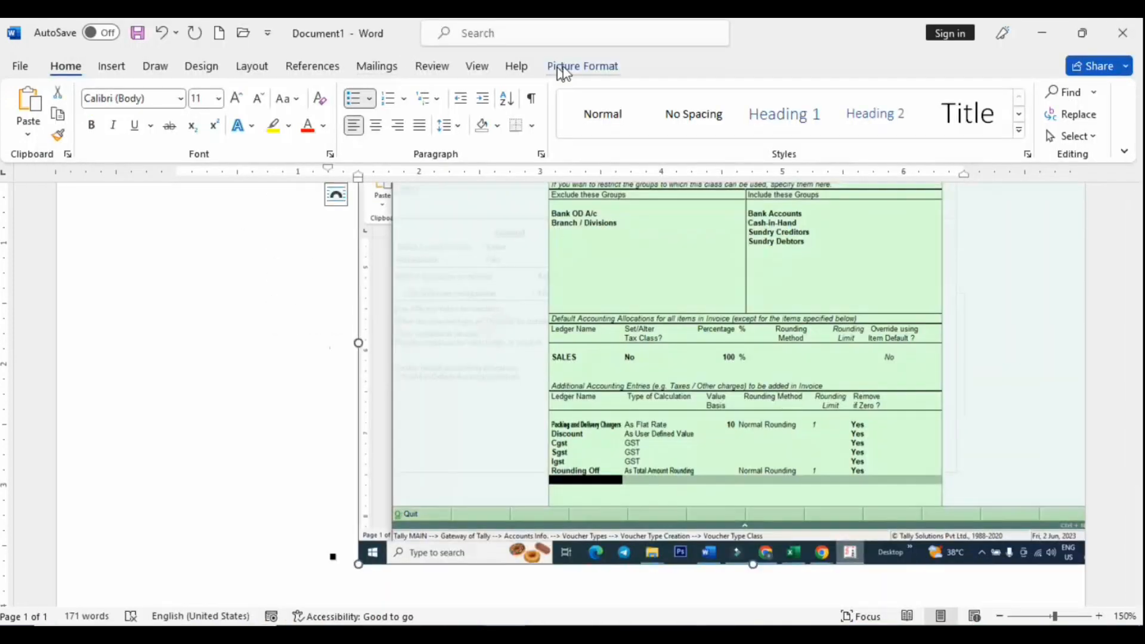
{"action": "left_click", "coordinate": [576, 66]}
{"action": "left_click", "coordinate": [1018, 116]}
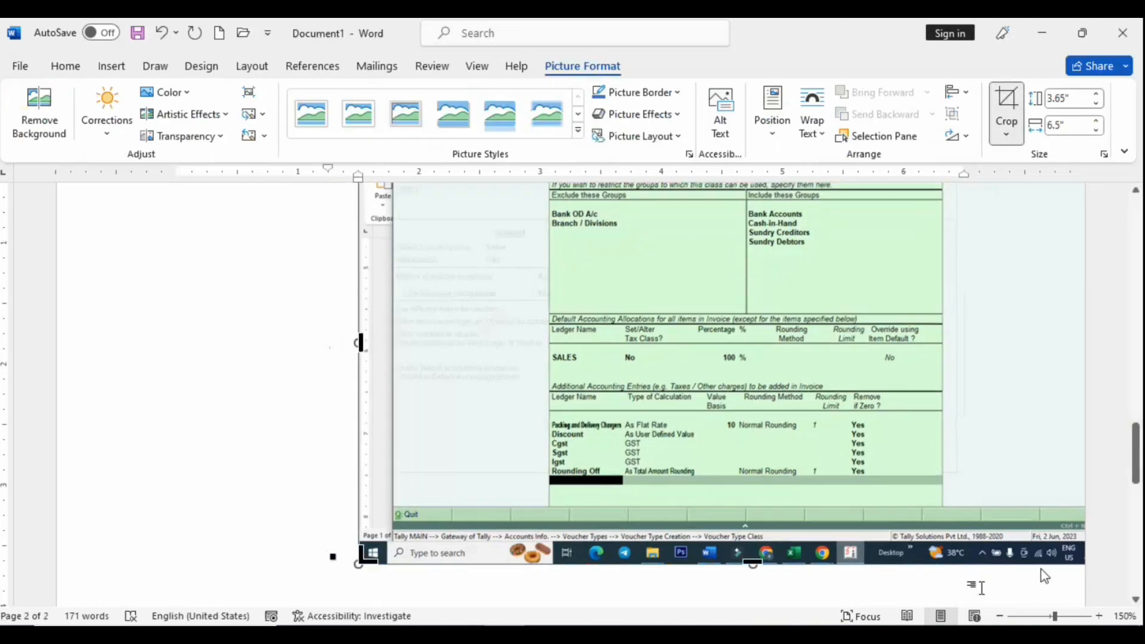
{"action": "left_click_drag", "start_coordinate": [357, 564], "coordinate": [536, 523]}
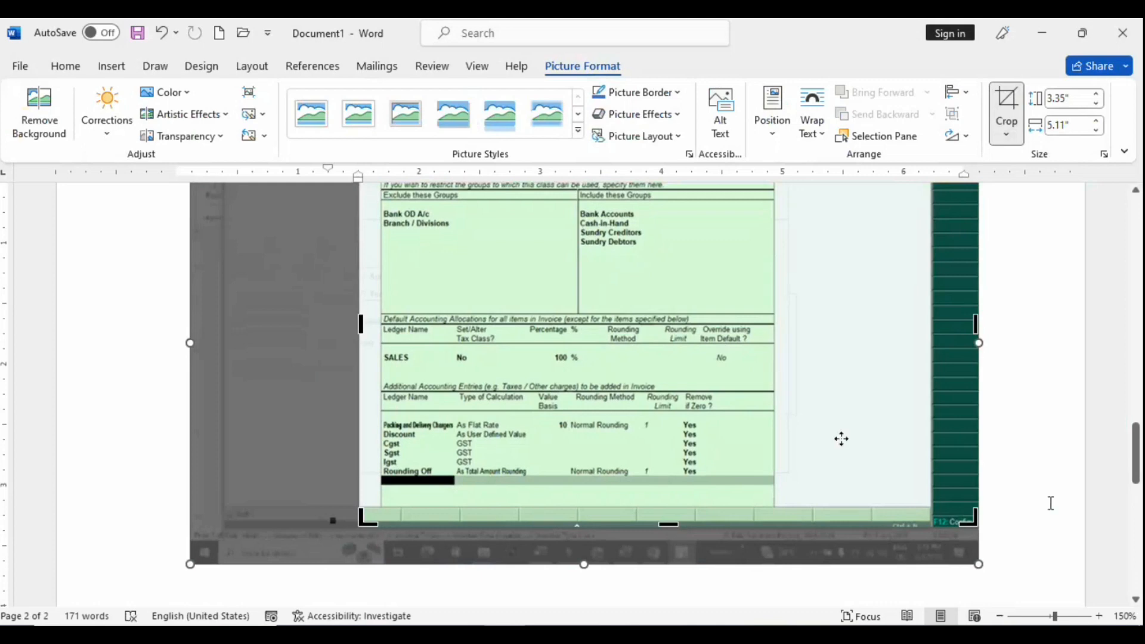
{"action": "left_click_drag", "start_coordinate": [968, 519], "coordinate": [794, 475]}
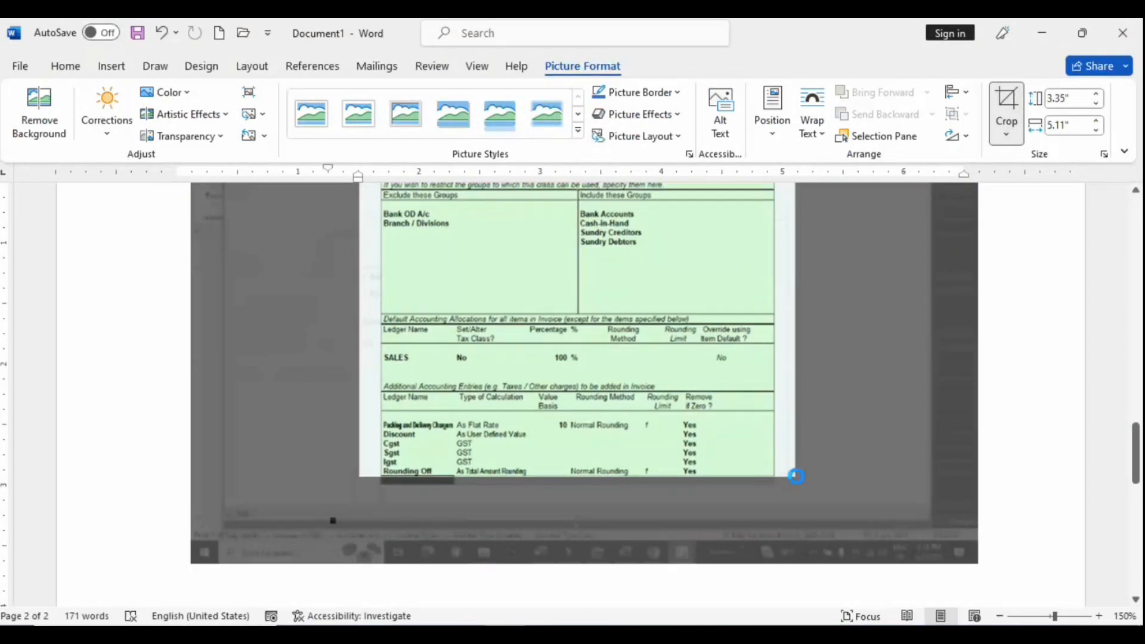
{"action": "scroll", "coordinate": [799, 525], "scroll_direction": "down", "scroll_amount": 10}
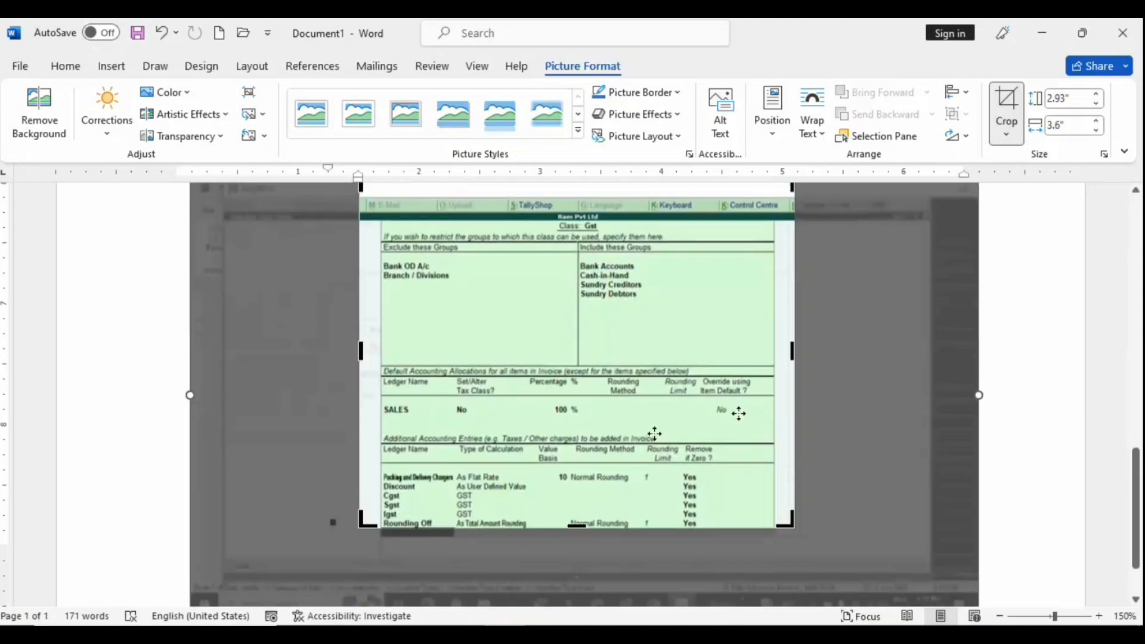
{"action": "key", "text": "Escape"}
{"action": "scroll", "coordinate": [763, 365], "scroll_direction": "up", "scroll_amount": 3}
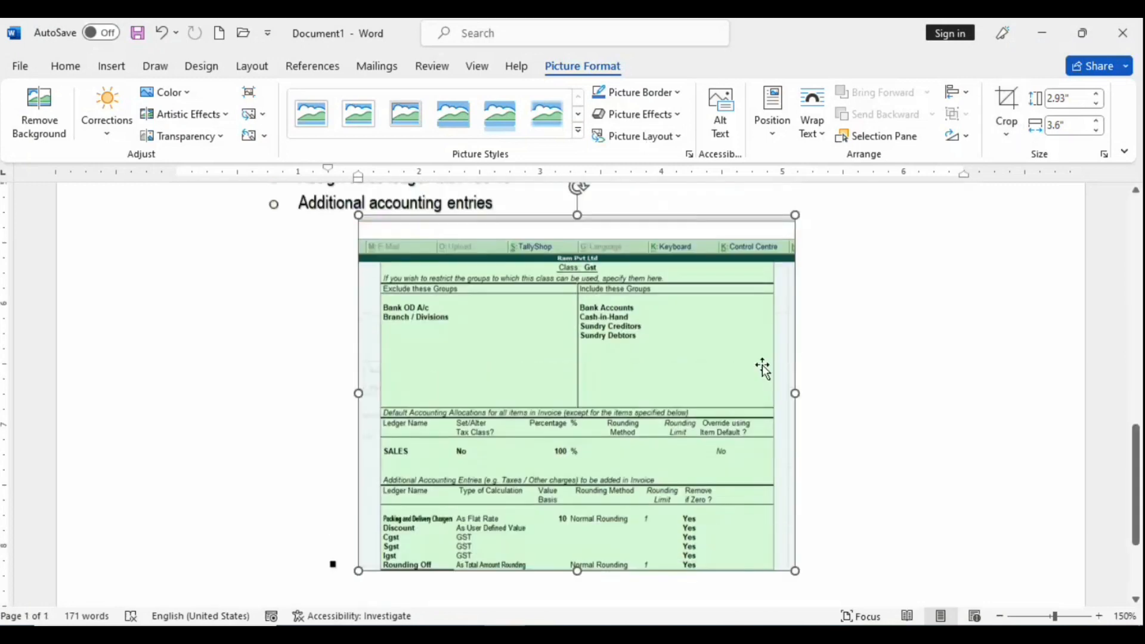
{"action": "scroll", "coordinate": [758, 366], "scroll_direction": "down", "scroll_amount": 2}
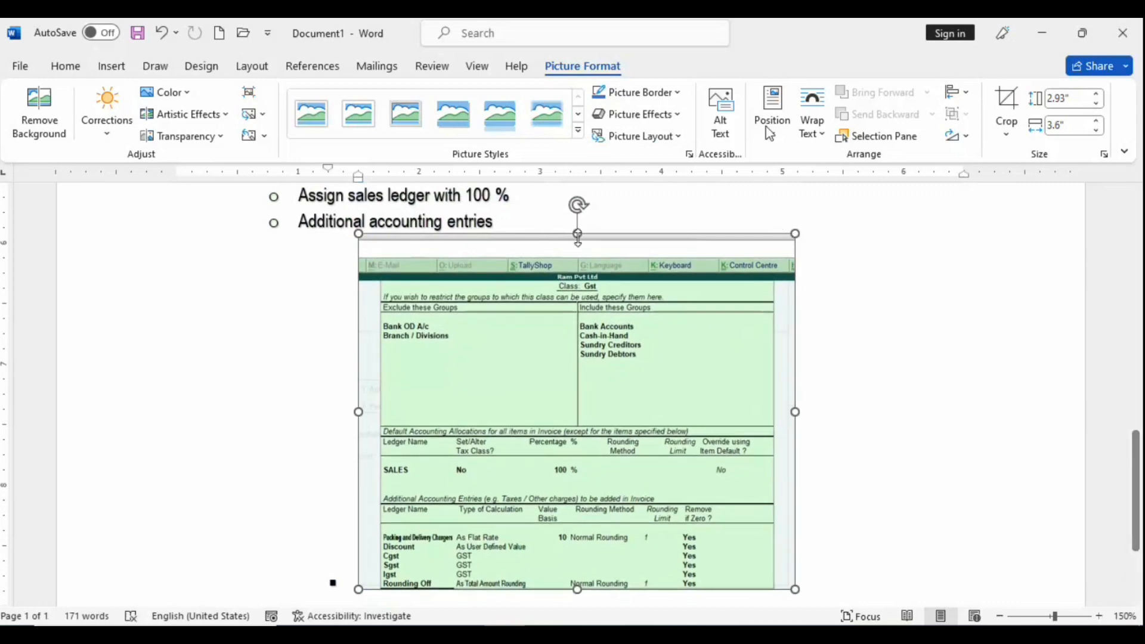
Step: Crop off the screenshot's top menu rows and start a new bullet below it
{"action": "left_click", "coordinate": [1006, 110]}
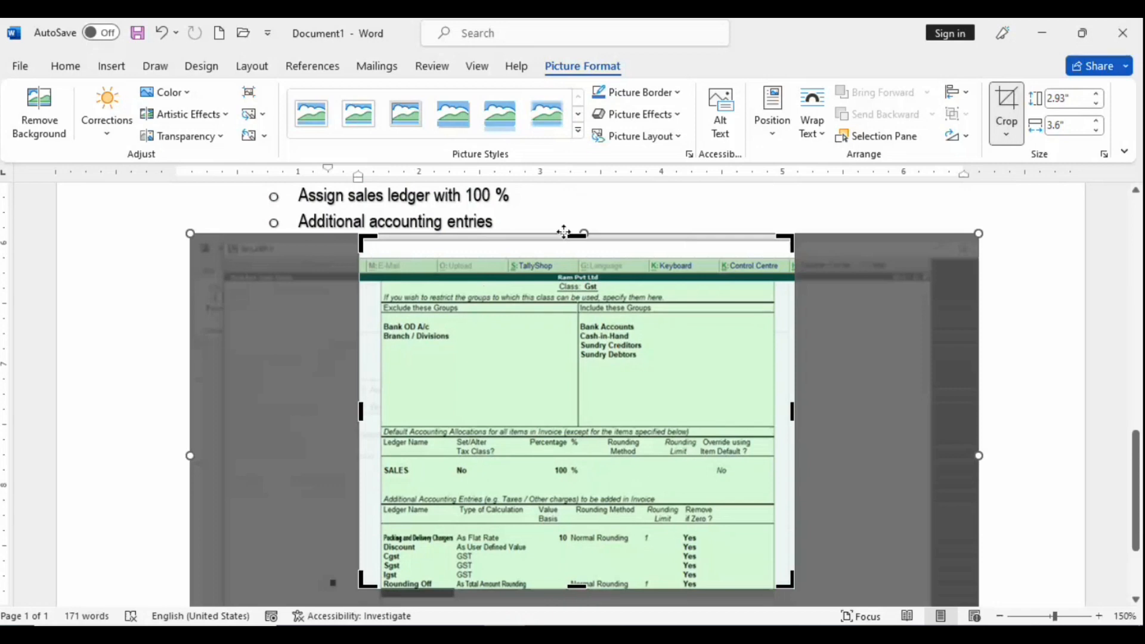
{"action": "left_click_drag", "start_coordinate": [576, 232], "coordinate": [577, 277]}
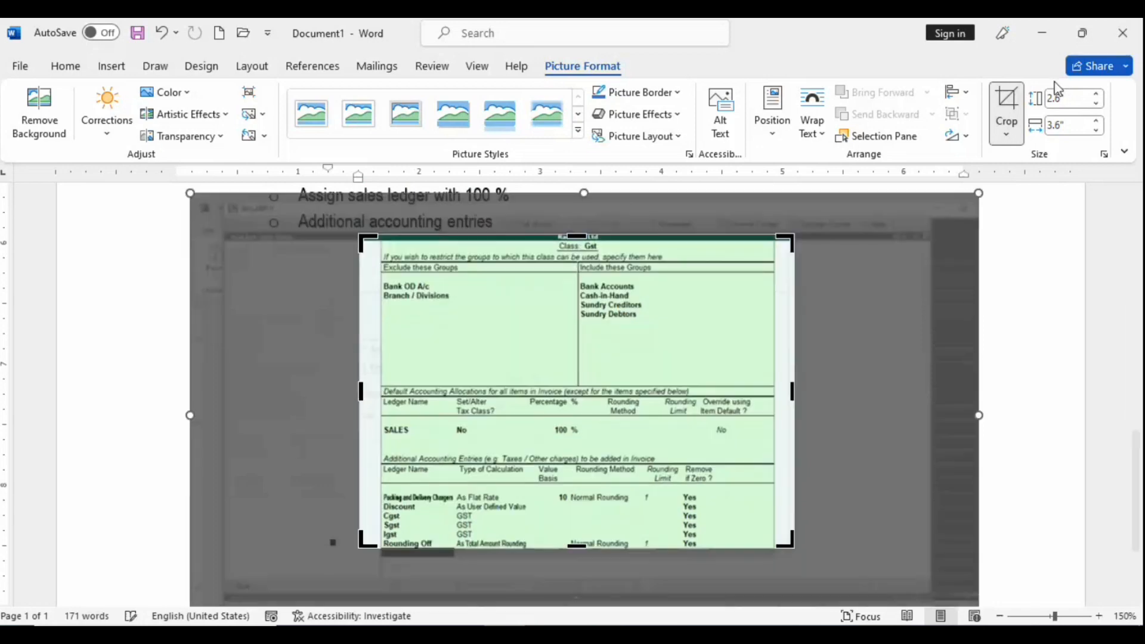
{"action": "left_click", "coordinate": [1006, 111]}
{"action": "left_click", "coordinate": [840, 324]}
{"action": "left_click", "coordinate": [541, 522]}
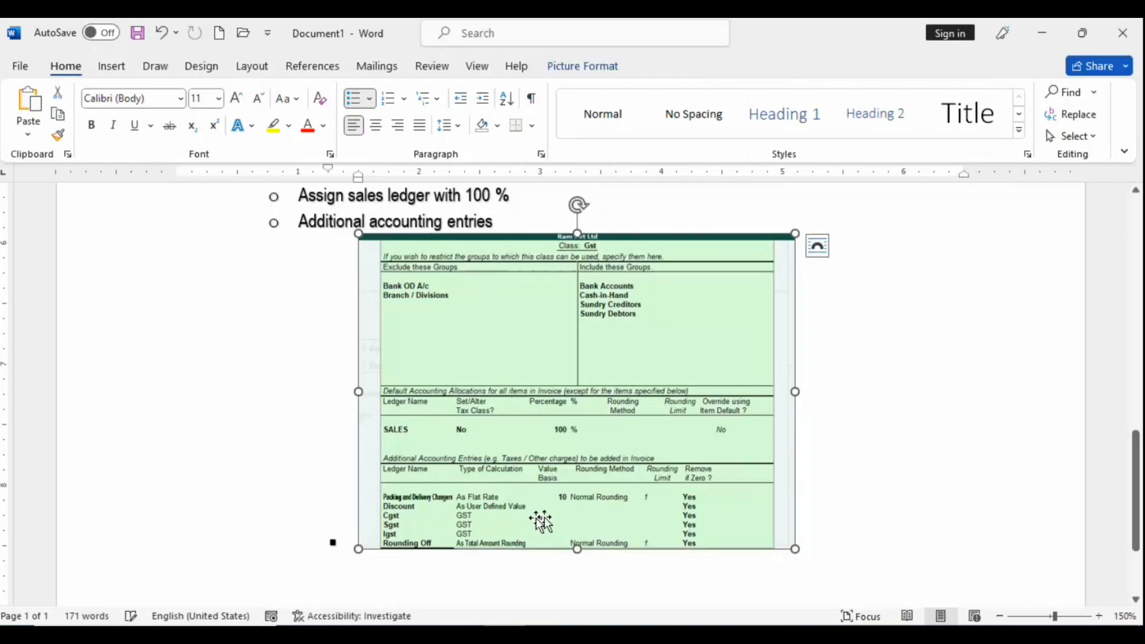
{"action": "left_click", "coordinate": [947, 542]}
{"action": "key", "text": "Return"}
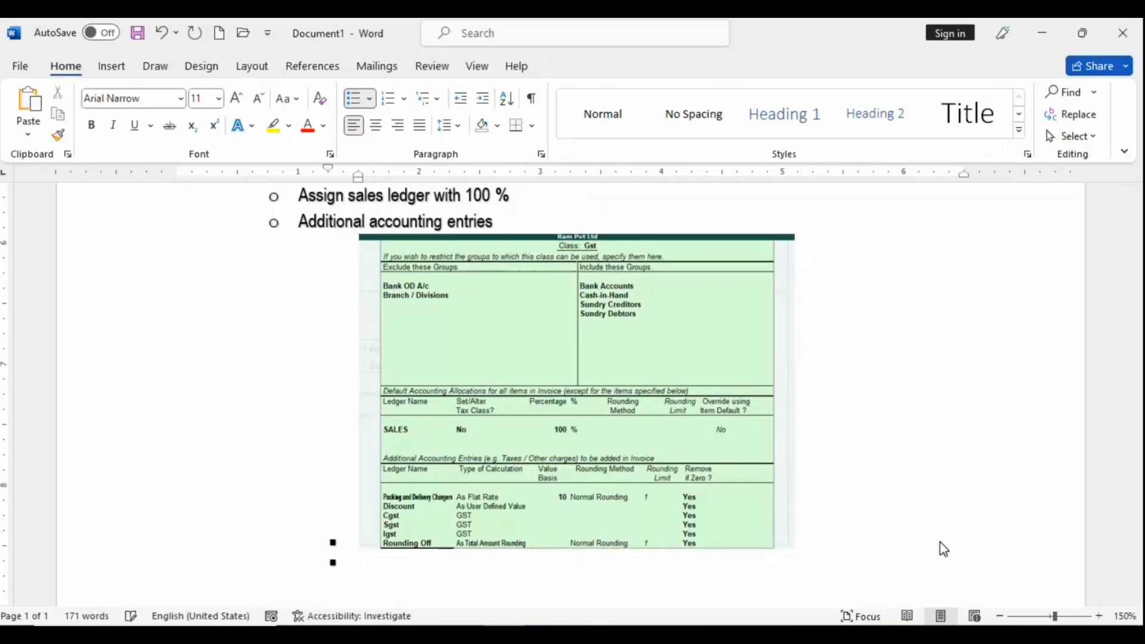
{"action": "key", "text": "alt+Tab"}
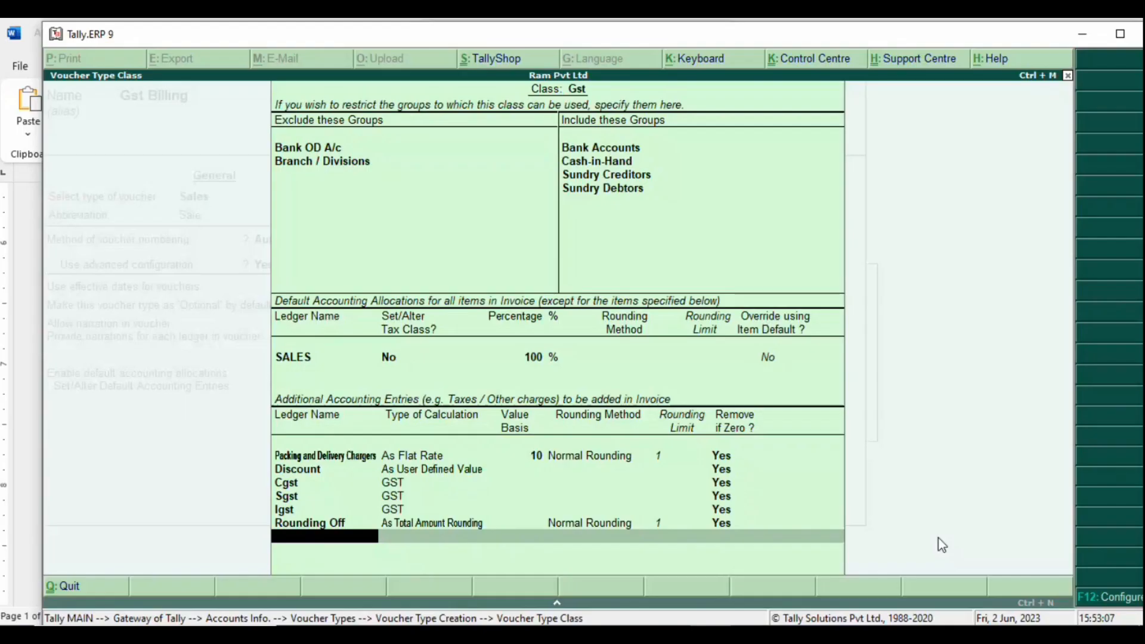
Step: Close the class screen and save the Gst Billing voucher type with Ctrl+A
{"action": "key", "text": "Return"}
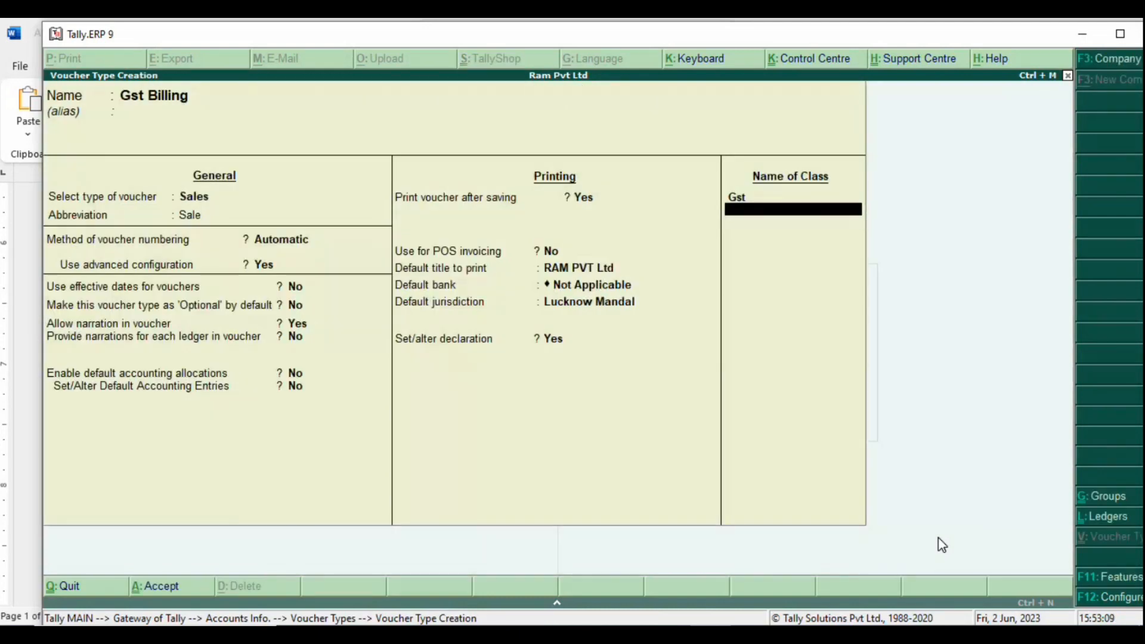
{"action": "key", "text": "ctrl+a"}
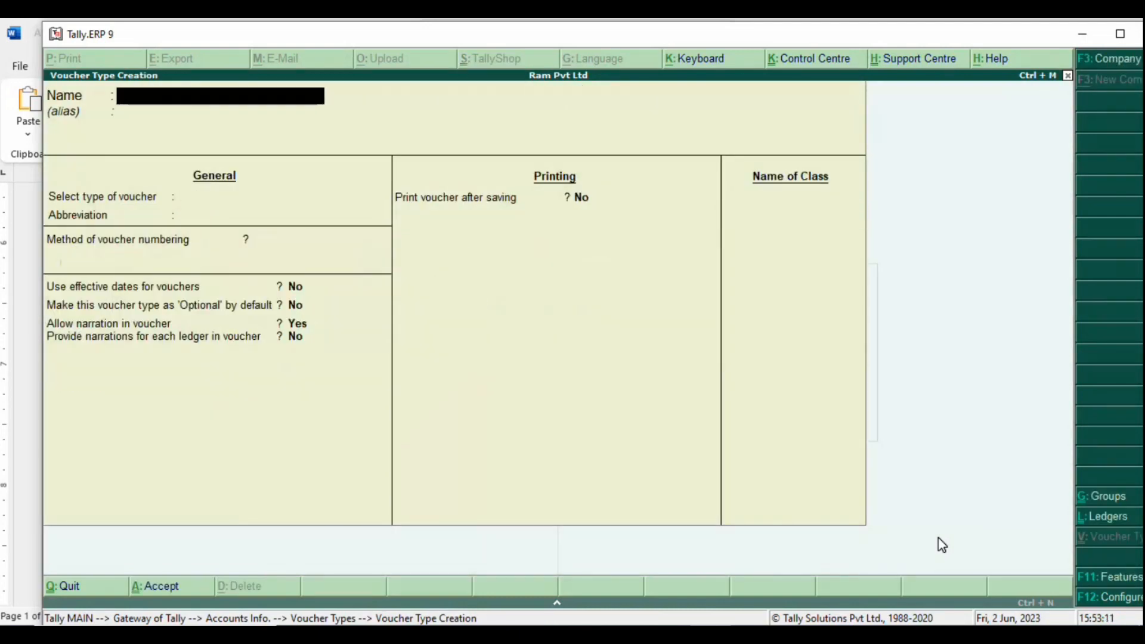
{"action": "key", "text": "alt+Tab"}
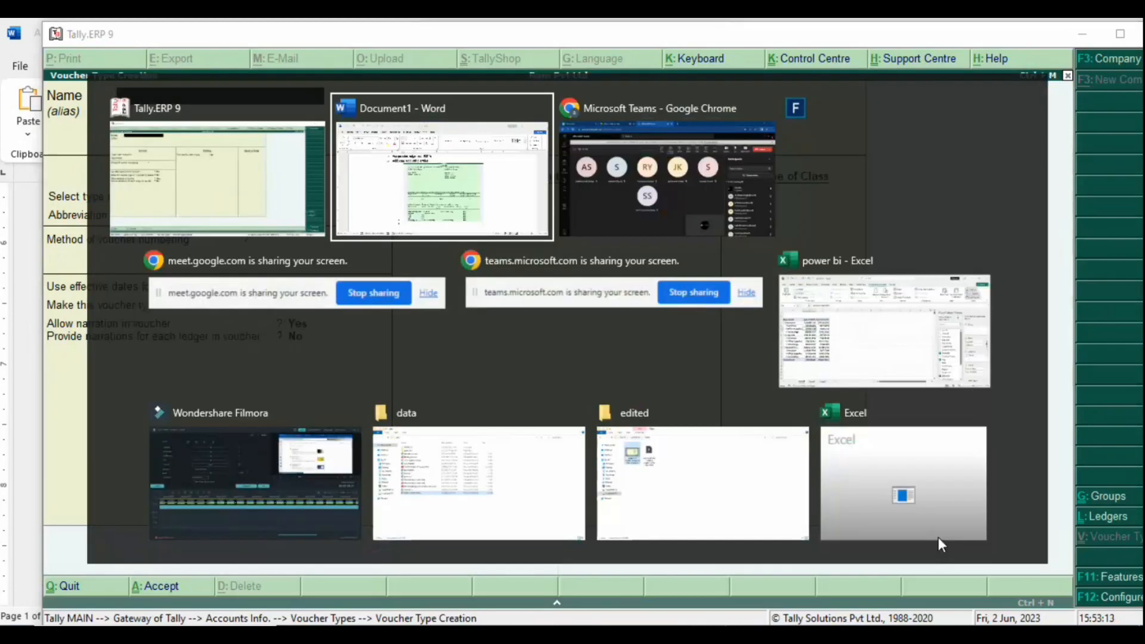
Step: Add the bullet 'Press two CTRL + A' below the class table
{"action": "type", "text": "Press "}
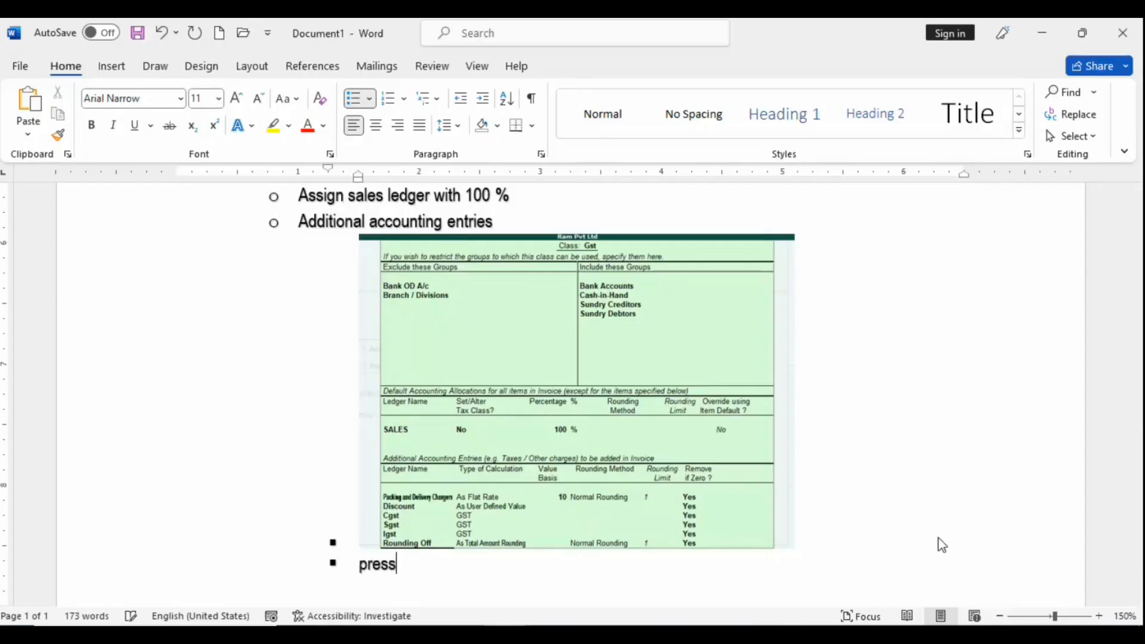
{"action": "type", "text": "tw"}
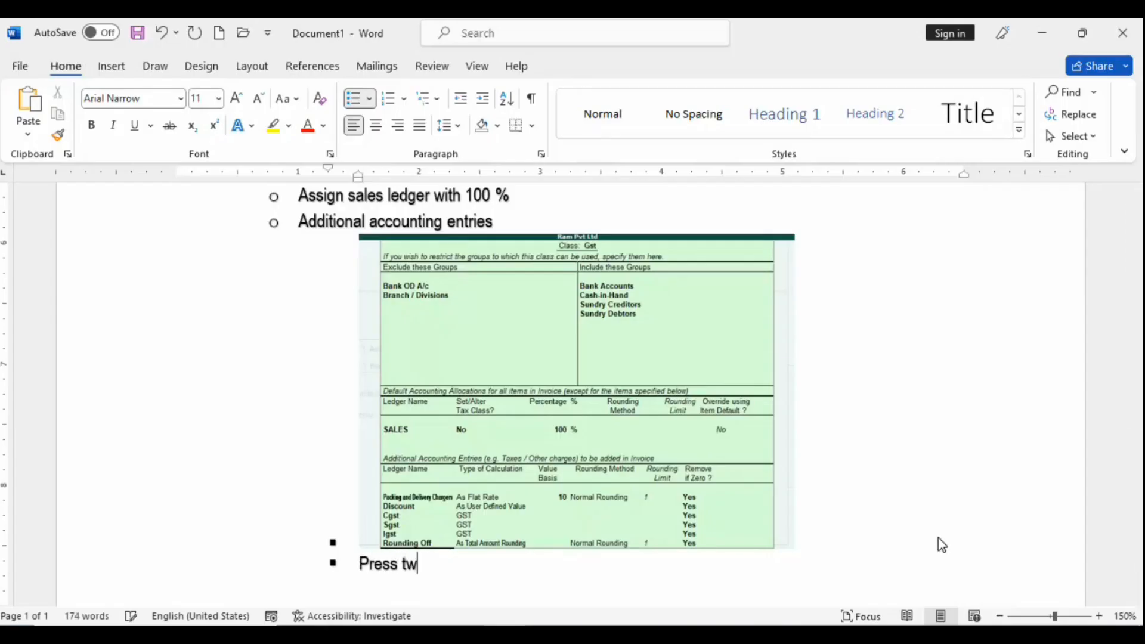
{"action": "type", "text": "o CTRL + A"}
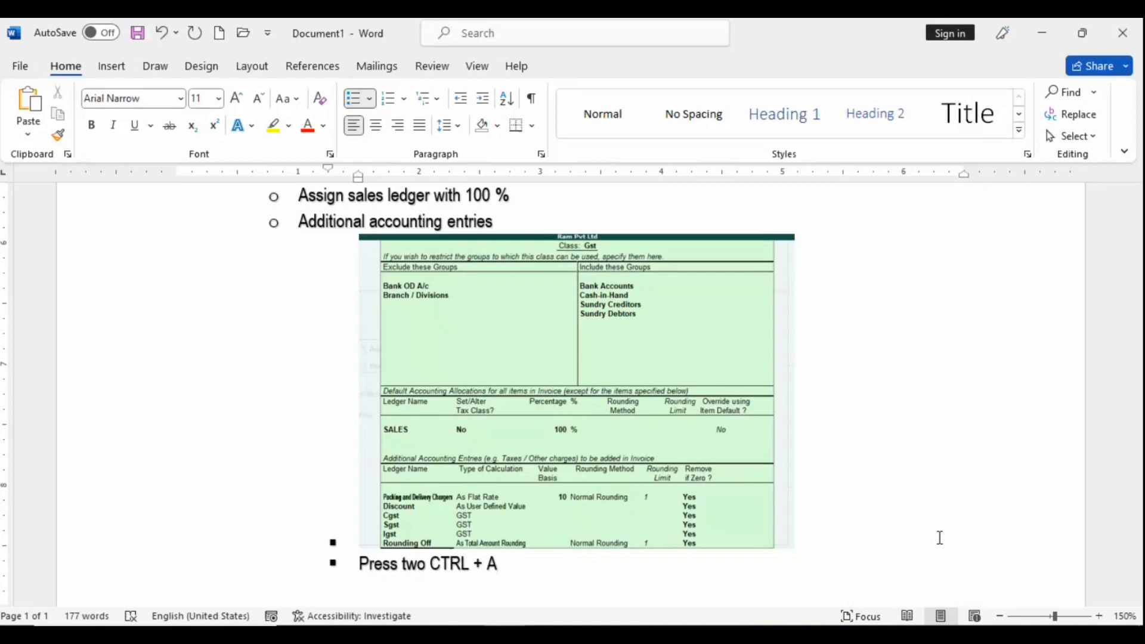
{"action": "scroll", "coordinate": [711, 414], "scroll_direction": "up", "scroll_amount": 10}
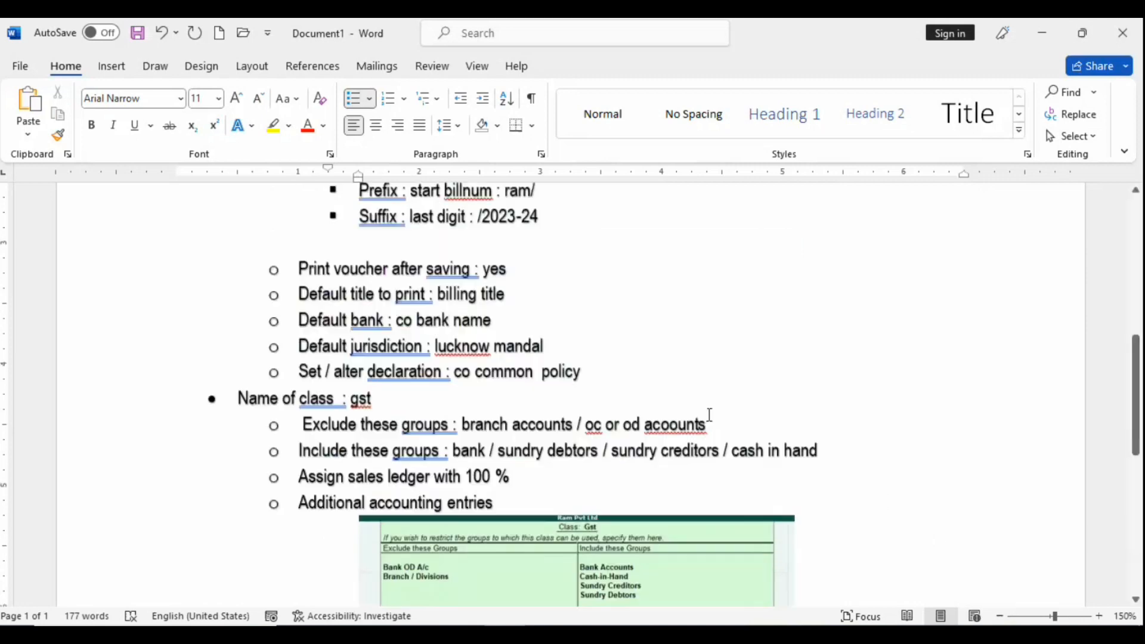
{"action": "scroll", "coordinate": [696, 406], "scroll_direction": "up", "scroll_amount": 2}
{"action": "scroll", "coordinate": [696, 406], "scroll_direction": "down", "scroll_amount": 12}
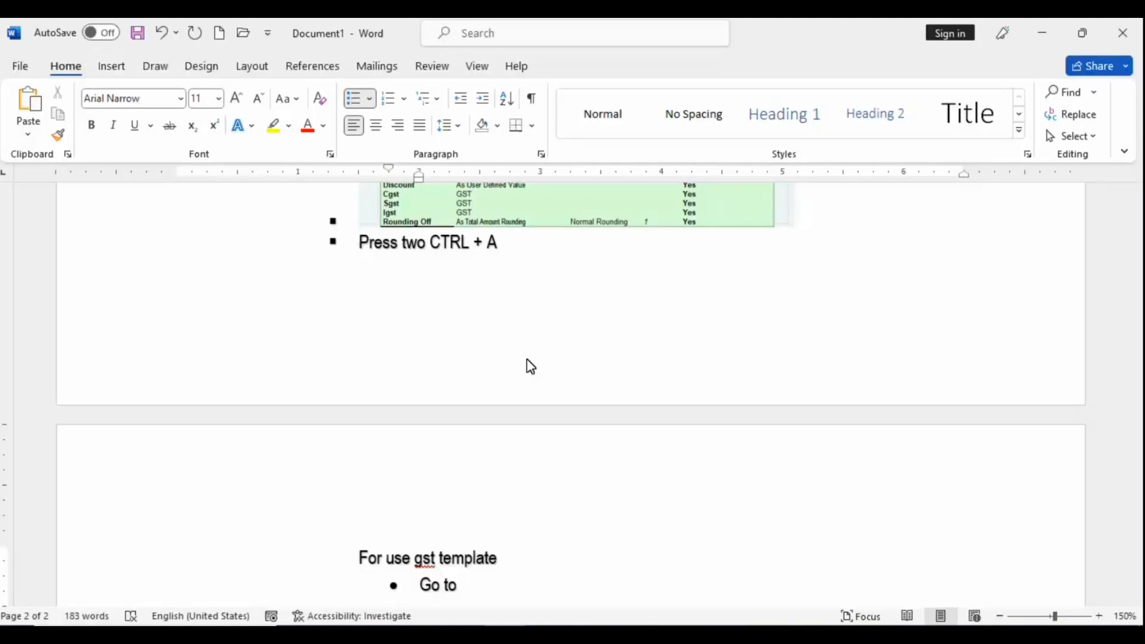
Step: Complete the bullet 'Go to sales voucher' and start the next bullet
{"action": "type", "text": "sales vp"}
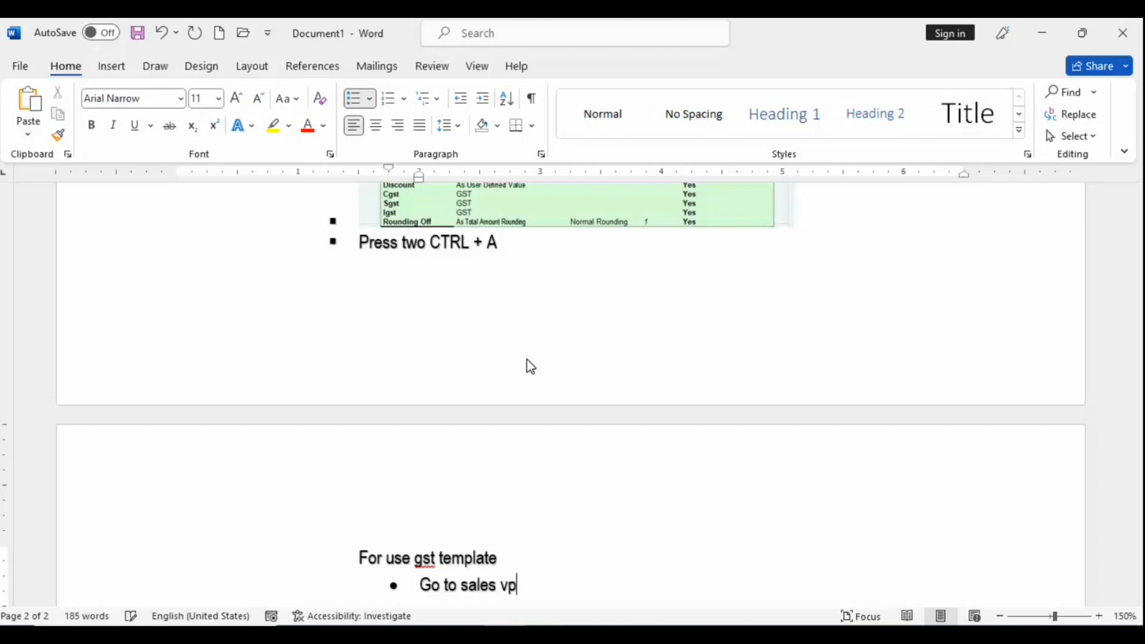
{"action": "key", "text": "BackSpace"}
{"action": "type", "text": "oucher"}
{"action": "key", "text": "Return"}
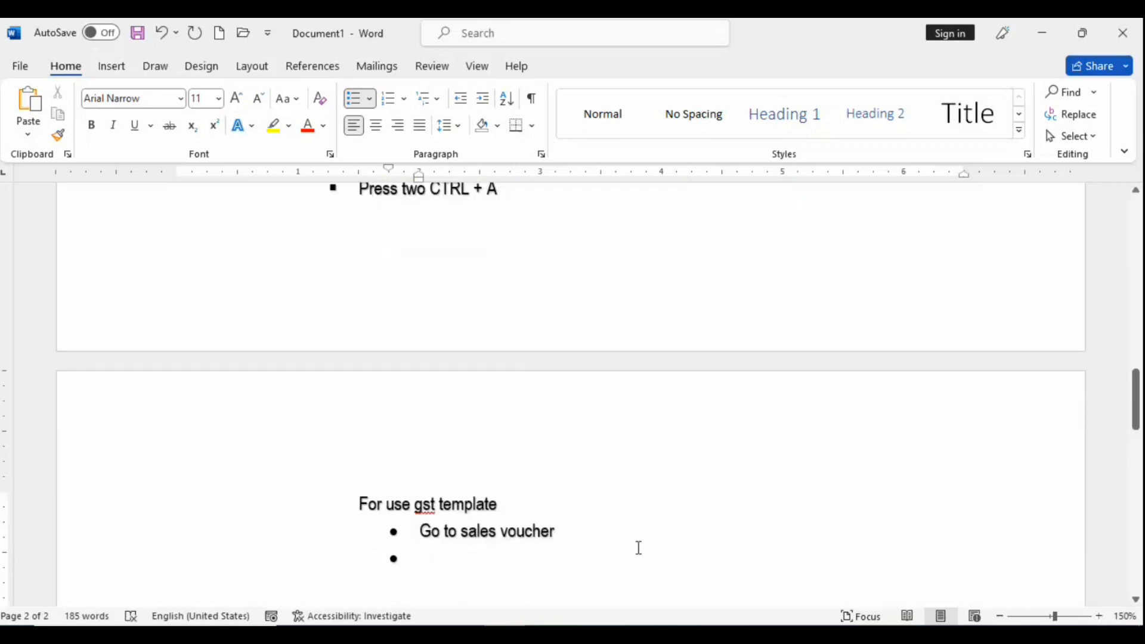
{"action": "right_click", "coordinate": [632, 543]}
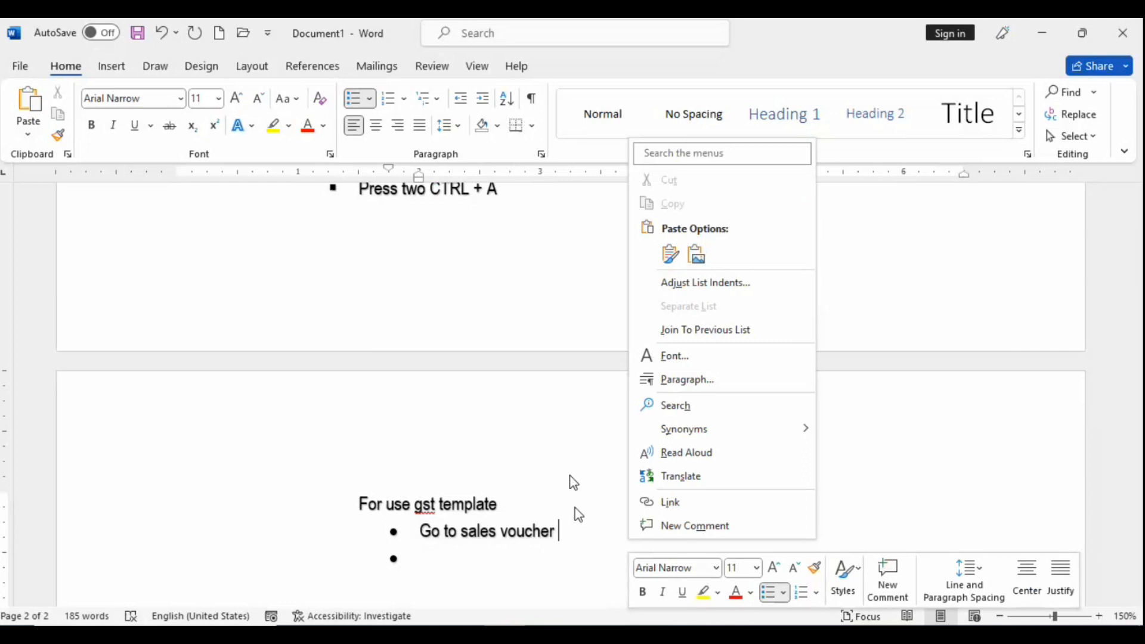
{"action": "left_click", "coordinate": [500, 550]}
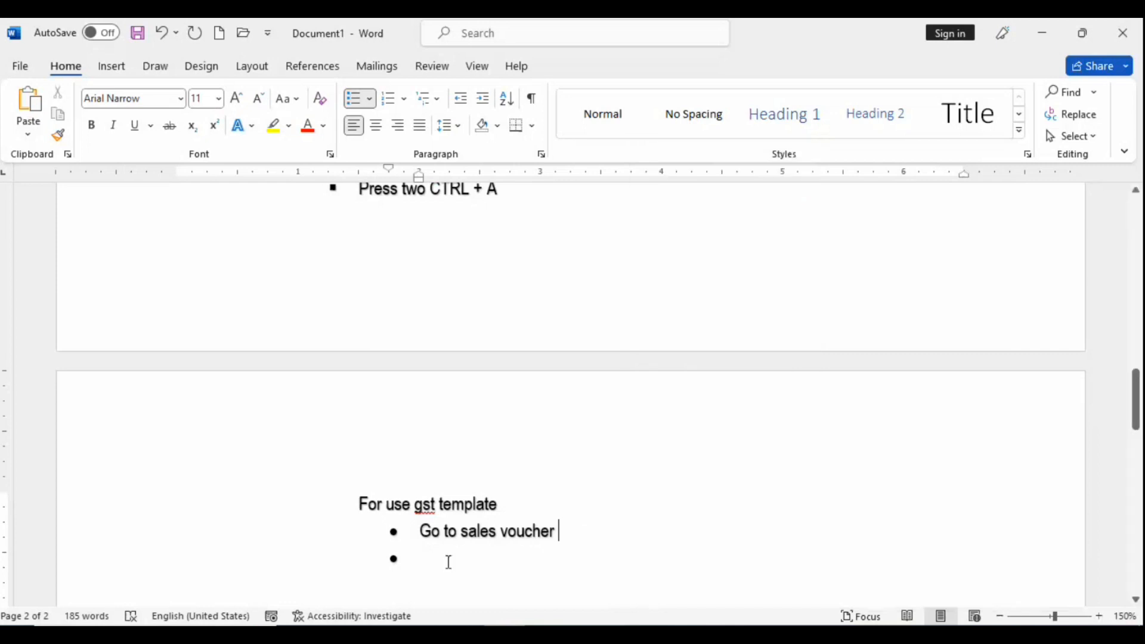
{"action": "left_click", "coordinate": [449, 562]}
Step: Add the bullets 'Press F8' and 'Select gst billind', then start an empty bullet
{"action": "type", "text": "Pres"}
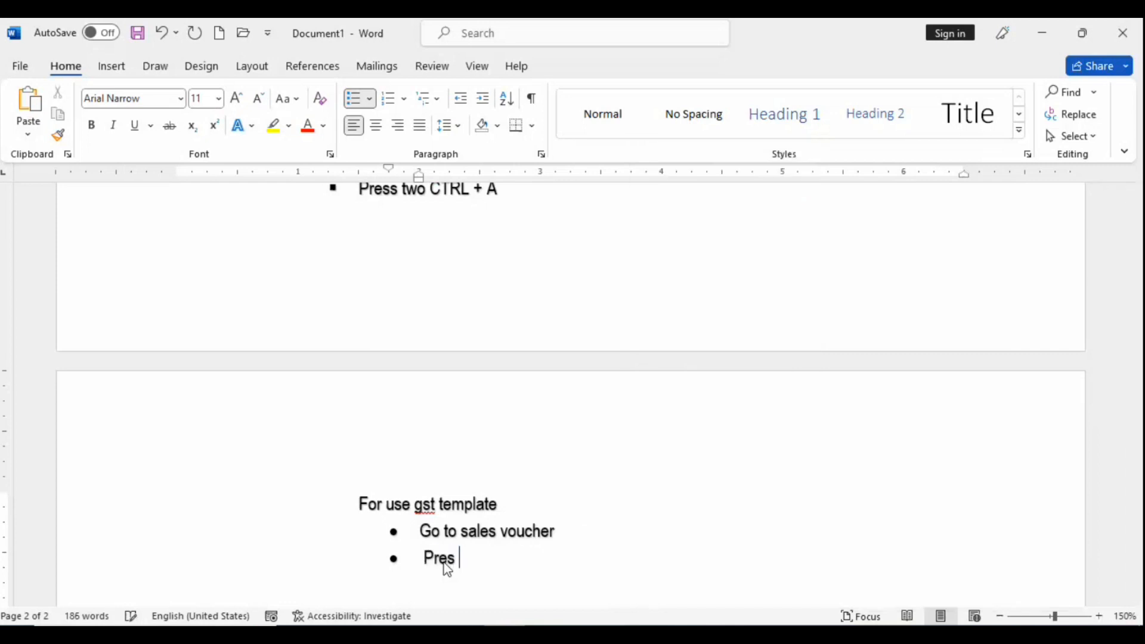
{"action": "key", "text": "BackSpace"}
{"action": "type", "text": "s F8"}
{"action": "key", "text": "Return"}
{"action": "type", "text": "se;lect"}
{"action": "key", "text": "BackSpace"}
{"action": "key", "text": "BackSpace"}
{"action": "key", "text": "BackSpace"}
{"action": "key", "text": "BackSpace"}
{"action": "key", "text": "BackSpace"}
{"action": "type", "text": "lect gst "}
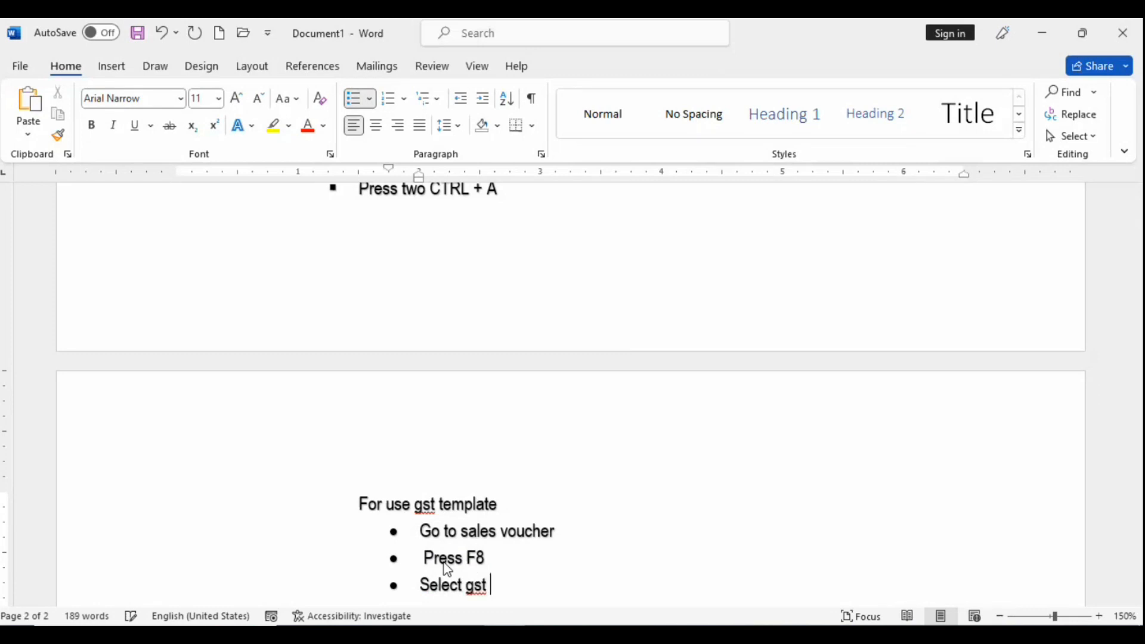
{"action": "type", "text": "billind"}
{"action": "key", "text": "Return"}
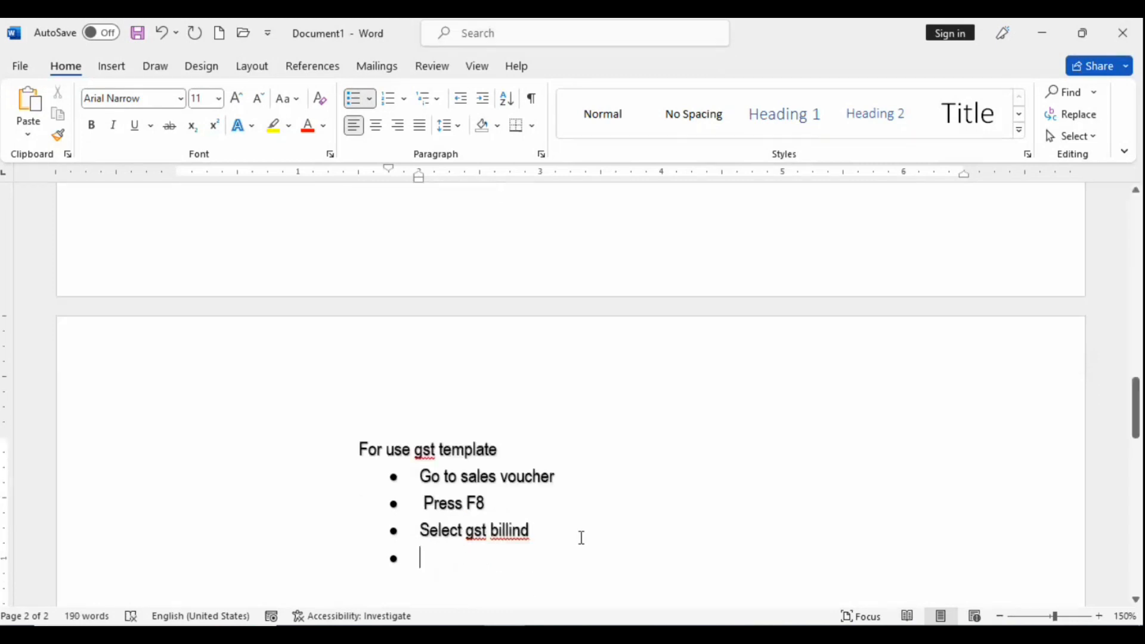
Step: Correct 'billind' to 'billing' and add the bullet 'In voucher class select : gst'
{"action": "right_click", "coordinate": [510, 531]}
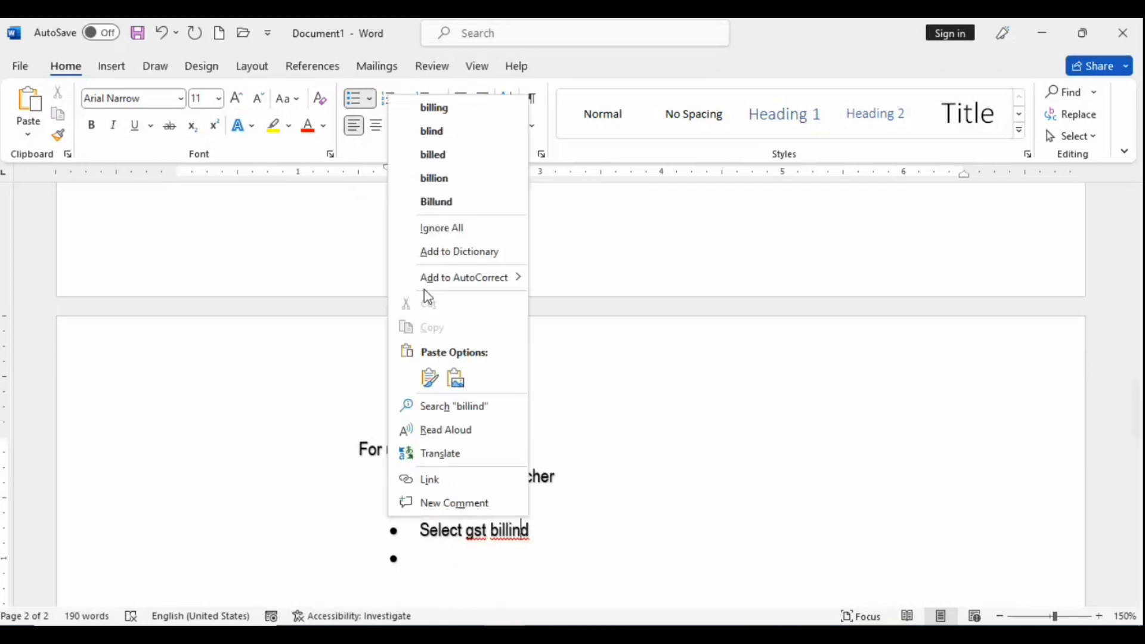
{"action": "left_click", "coordinate": [404, 113]}
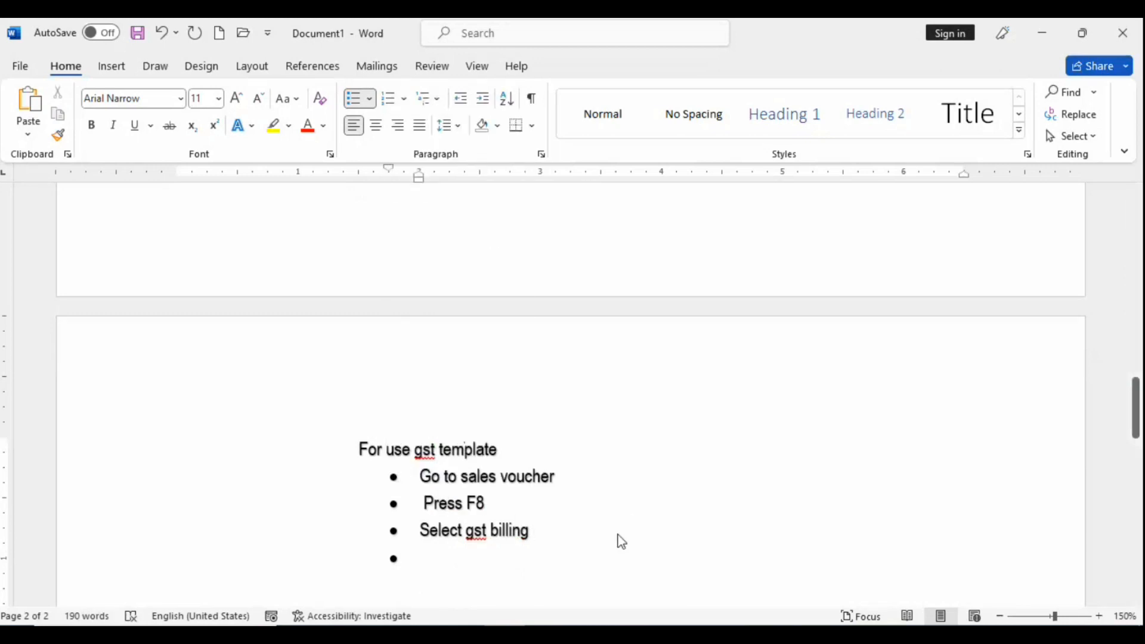
{"action": "key", "text": "Return"}
{"action": "type", "text": "In v"}
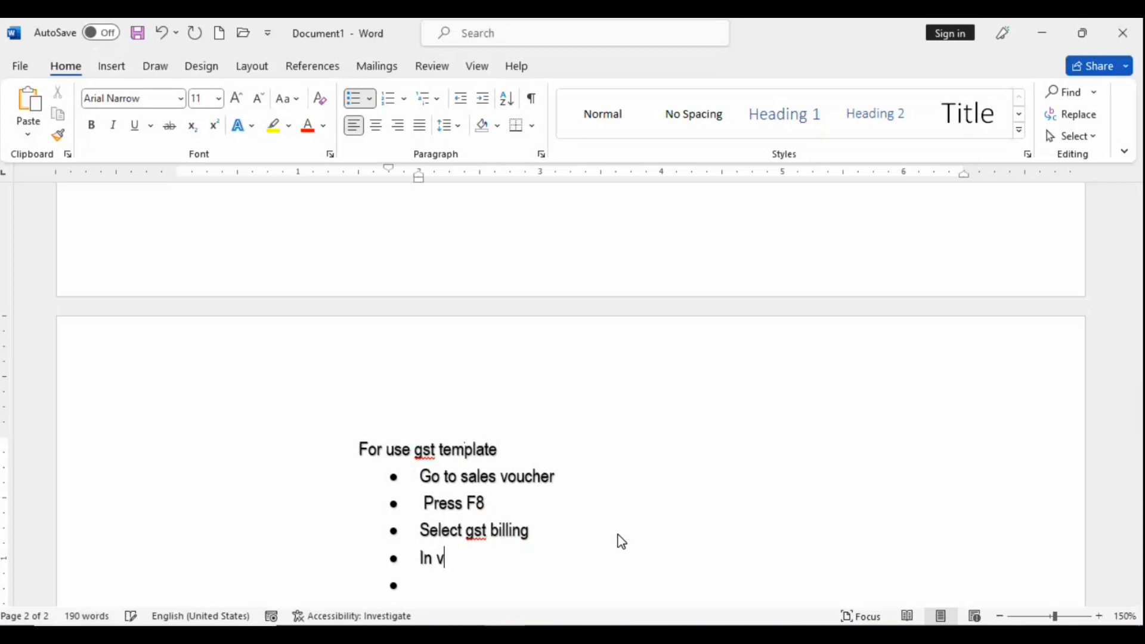
{"action": "type", "text": "oucher class selevct"}
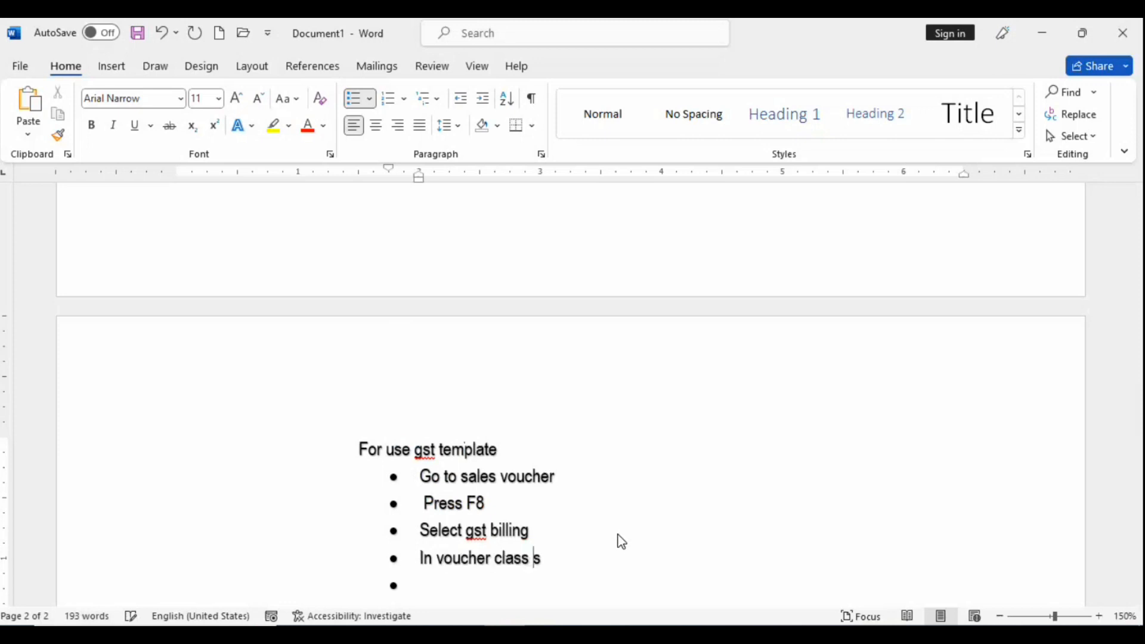
{"action": "key", "text": "BackSpace"}
{"action": "key", "text": "BackSpace"}
{"action": "key", "text": "BackSpace"}
{"action": "key", "text": "BackSpace"}
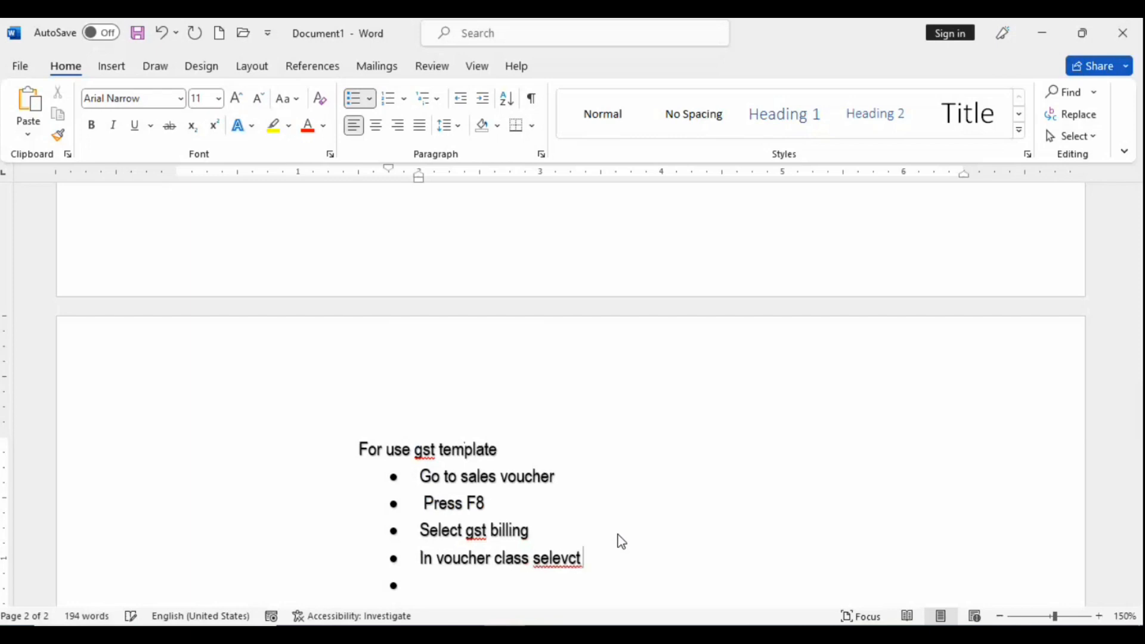
{"action": "type", "text": "ct : gst"}
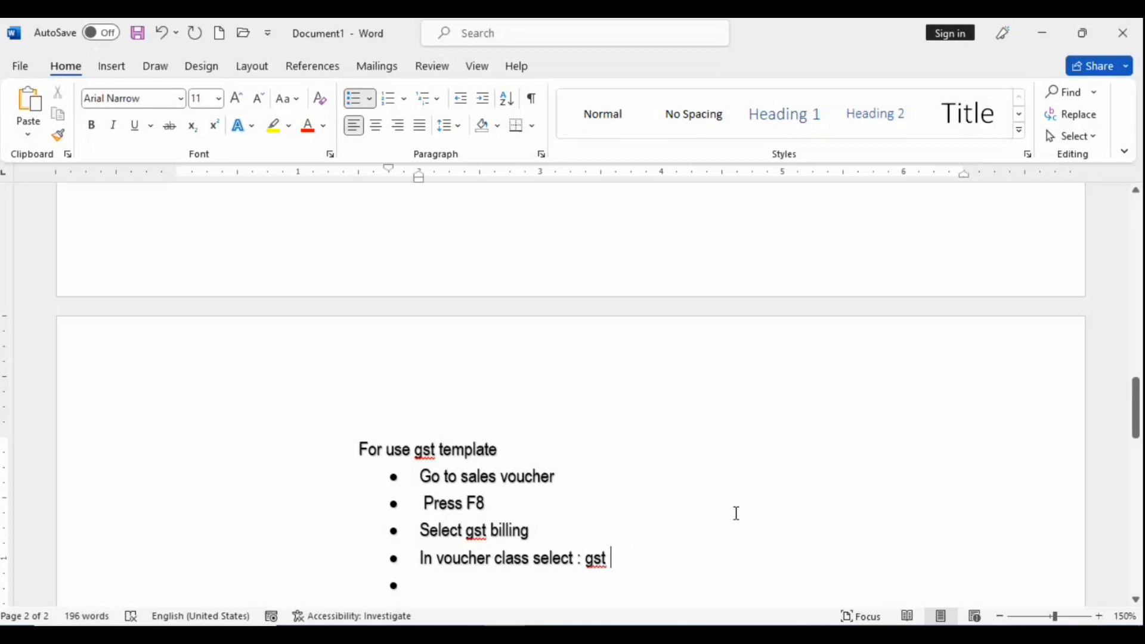
Step: Add the bullet 'Fill customer detail : xyz co', then return to Tally.ERP 9
{"action": "left_click", "coordinate": [469, 592]}
{"action": "type", "text": "fil"}
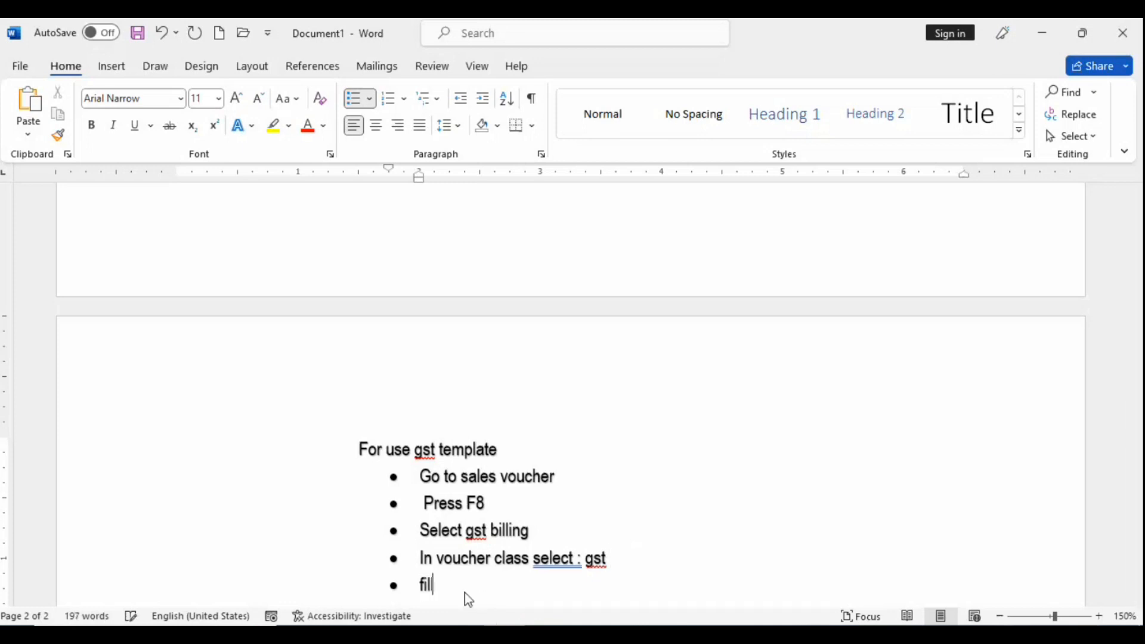
{"action": "type", "text": "l "}
{"action": "type", "text": "debtor"}
{"action": "key", "text": "BackSpace"}
{"action": "key", "text": "BackSpace"}
{"action": "key", "text": "BackSpace"}
{"action": "key", "text": "BackSpace"}
{"action": "key", "text": "BackSpace"}
{"action": "key", "text": "BackSpace"}
{"action": "type", "text": "customer"}
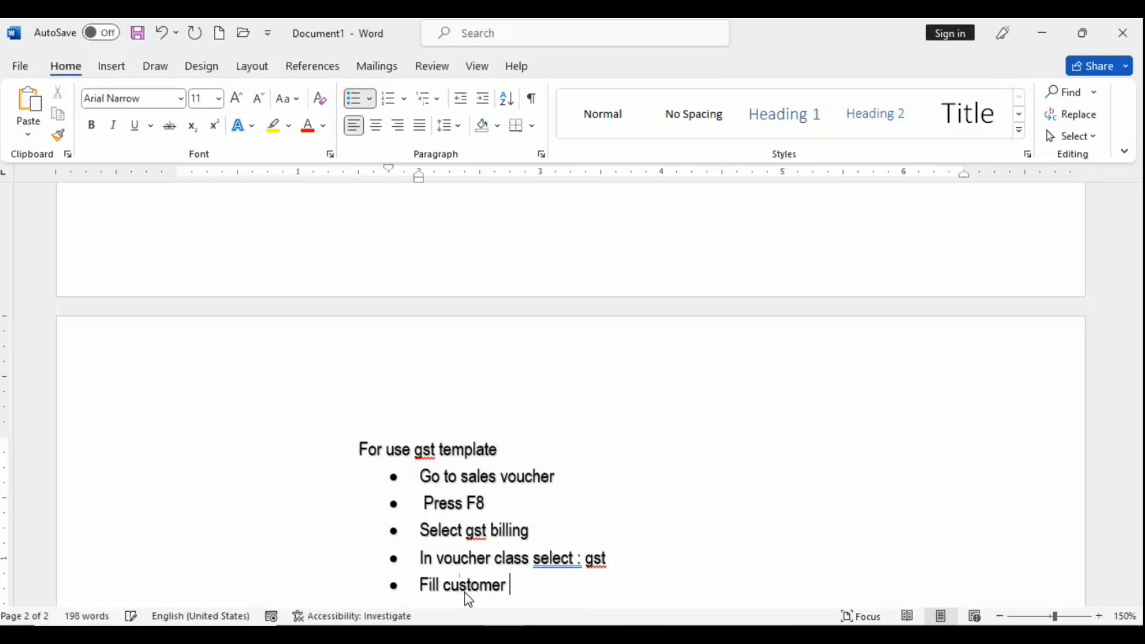
{"action": "type", "text": " detail :"}
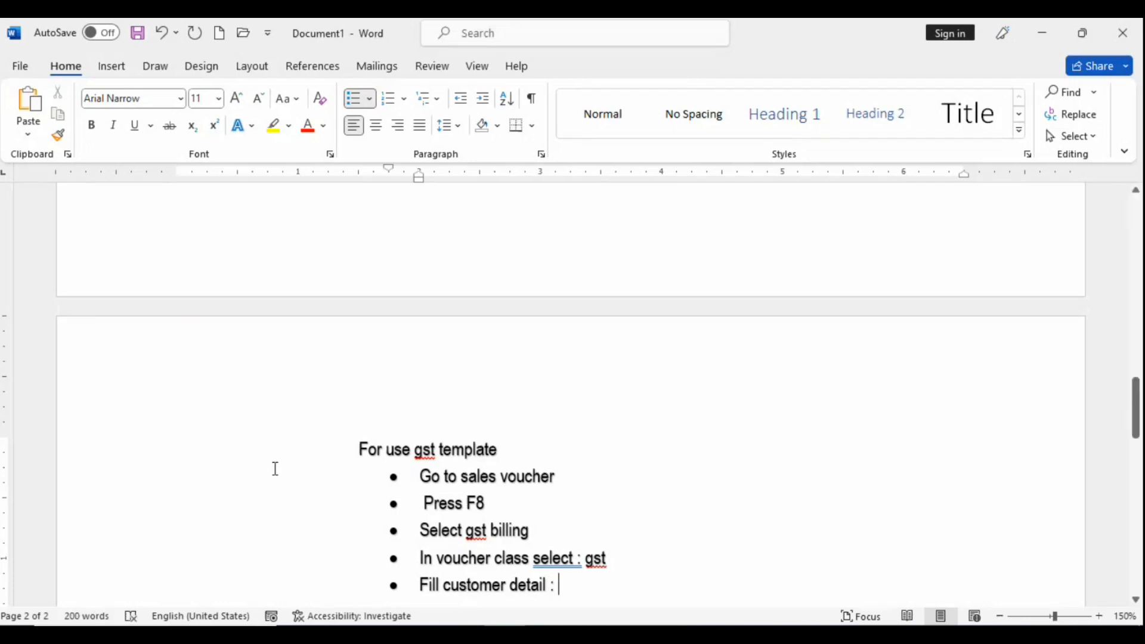
{"action": "key", "text": "alt+Tab"}
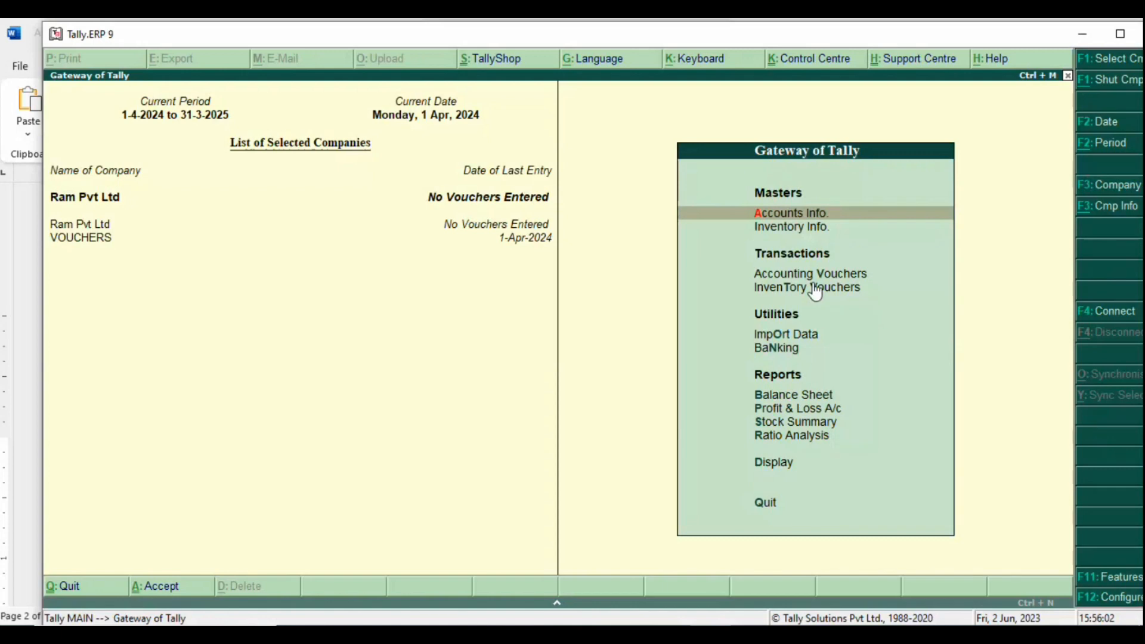
{"action": "key", "text": "alt+Tab"}
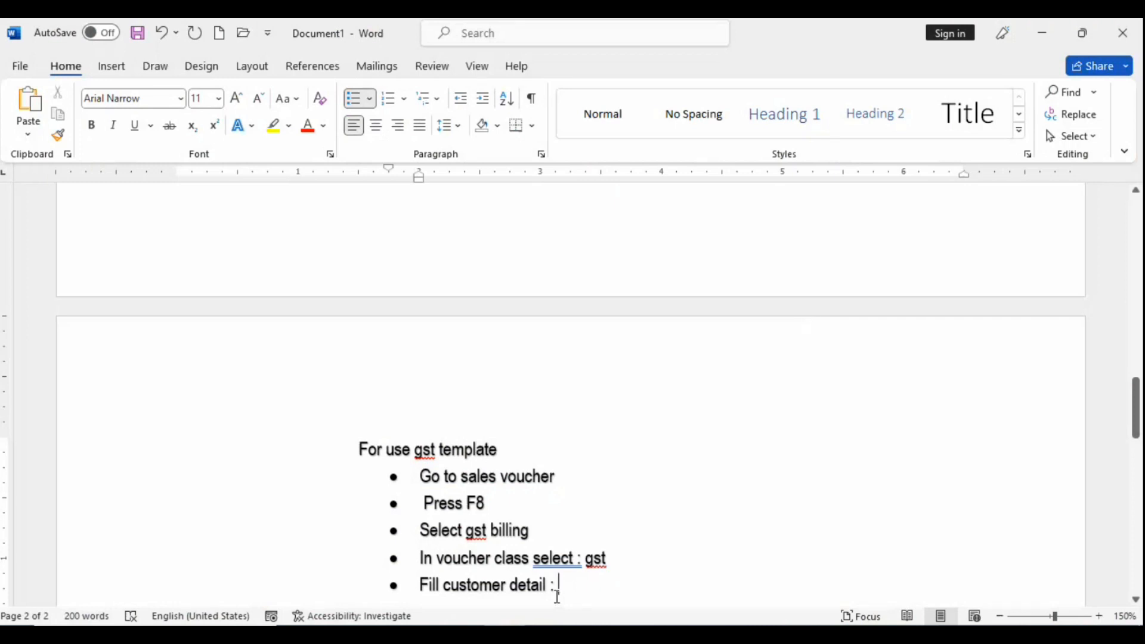
{"action": "type", "text": "xy"}
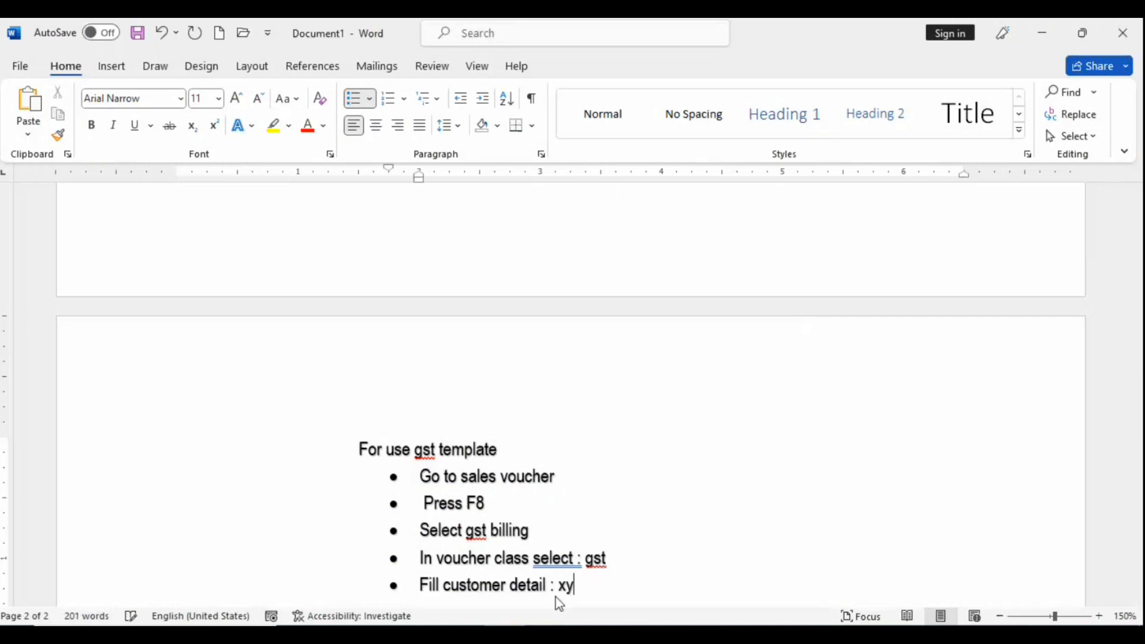
{"action": "type", "text": "z co"}
{"action": "key", "text": "alt+Tab"}
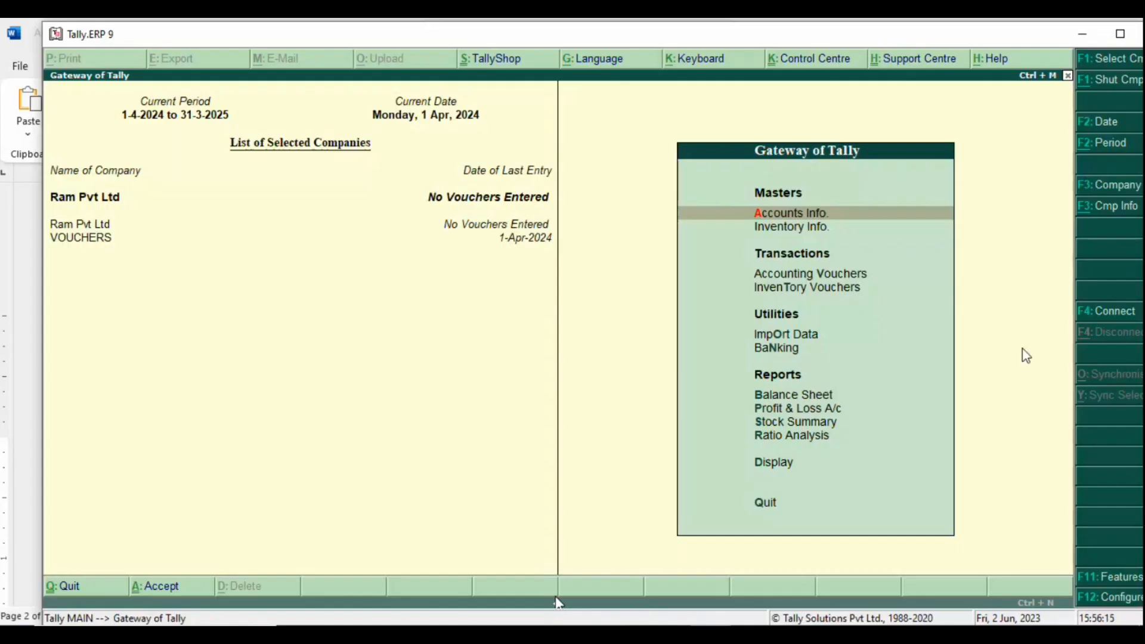
Step: Open an item-invoice Gst Billing voucher of class Gst and begin creating a party ledger
{"action": "key", "text": "Down"}
{"action": "key", "text": "Down"}
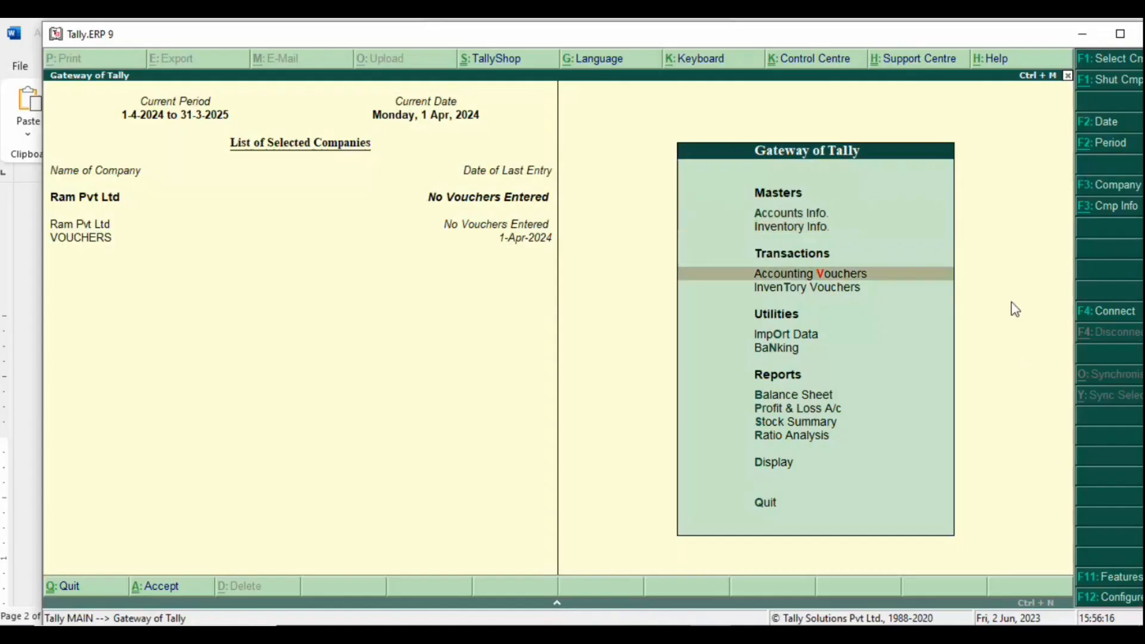
{"action": "key", "text": "Return"}
{"action": "key", "text": "F8"}
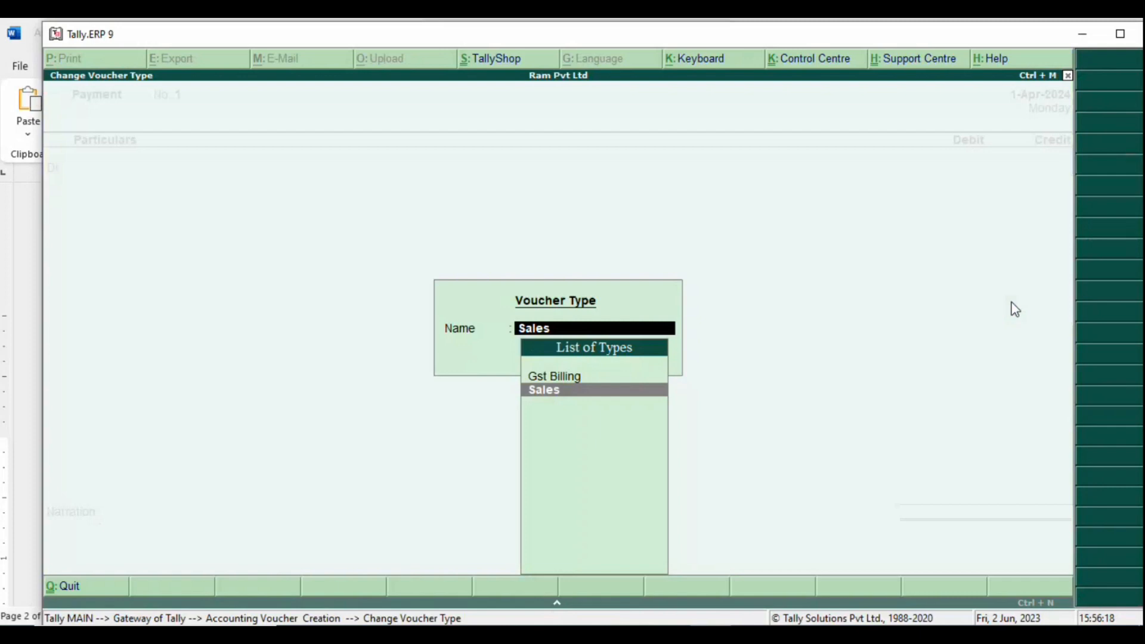
{"action": "key", "text": "Up"}
{"action": "key", "text": "Return"}
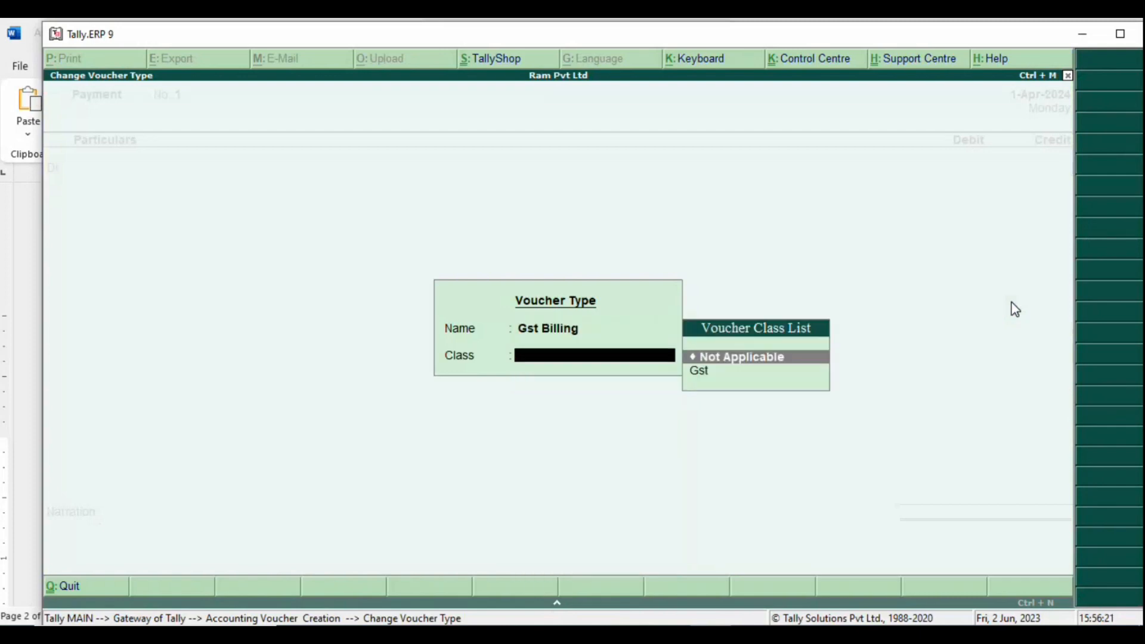
{"action": "key", "text": "Down"}
{"action": "key", "text": "Return"}
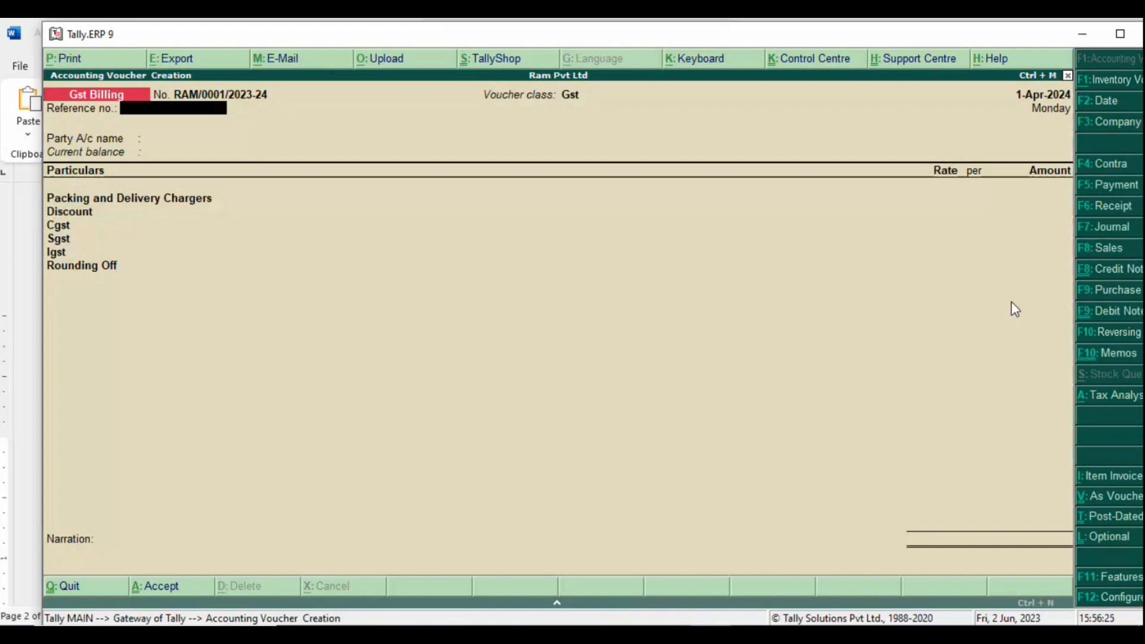
{"action": "key", "text": "alt+i"}
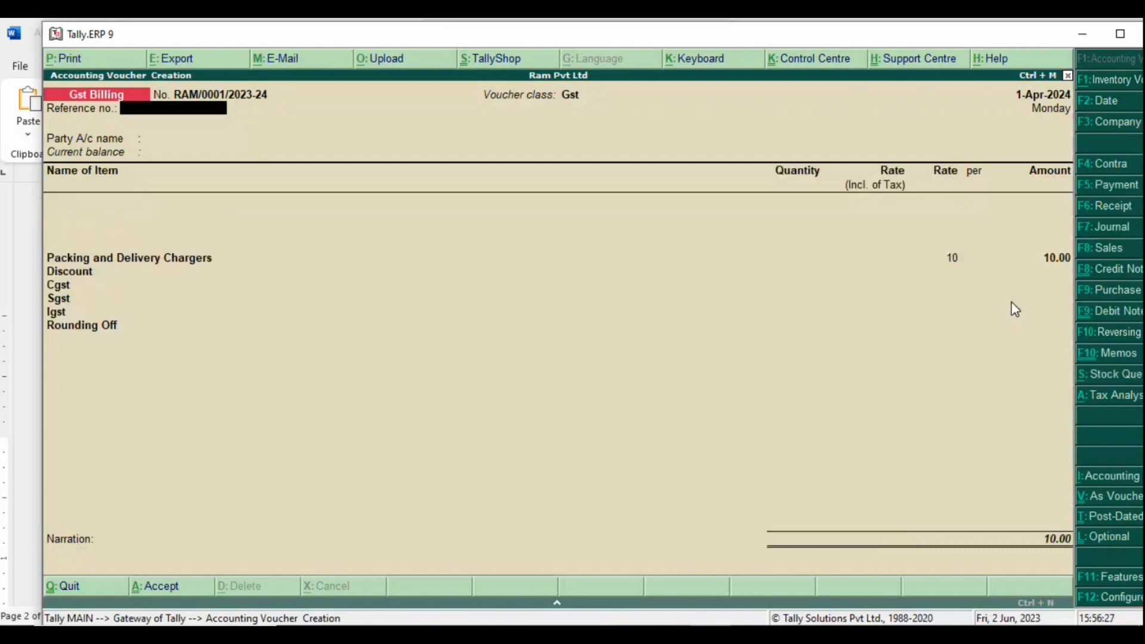
{"action": "key", "text": "Return"}
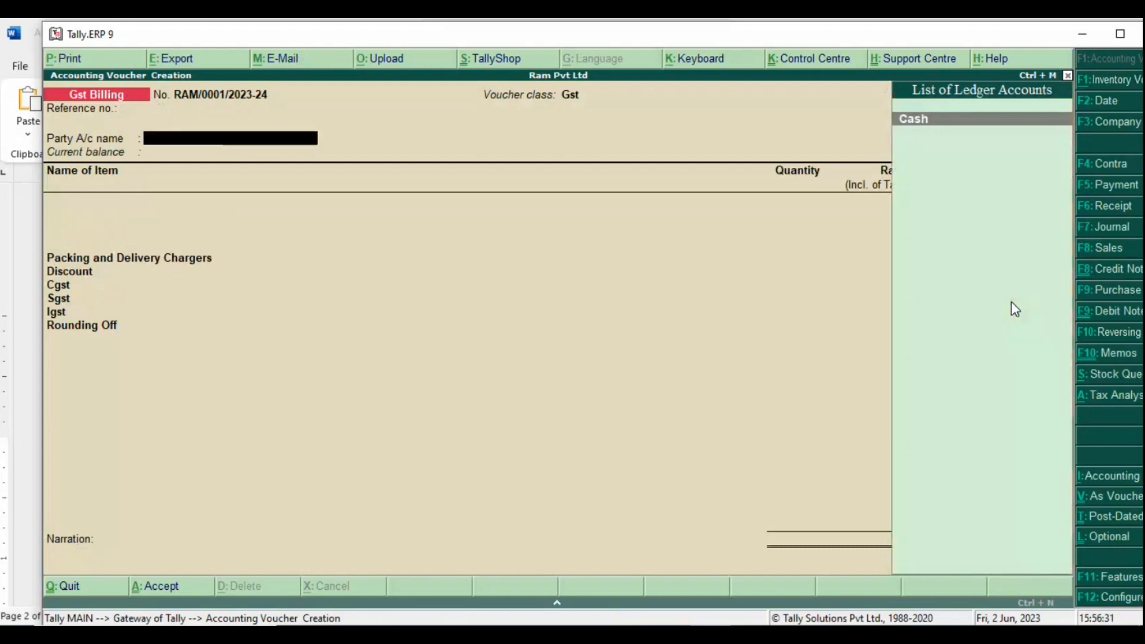
{"action": "key", "text": "alt+c"}
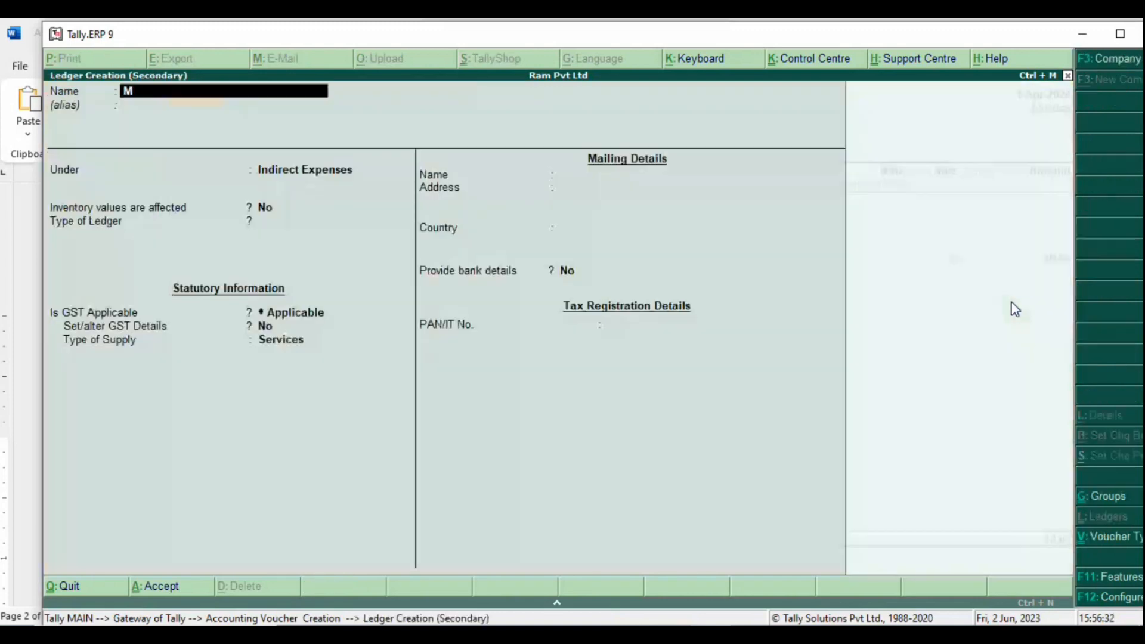
Step: Name the new ledger Mark Traders and place it under Sundry Debtors
{"action": "type", "text": "Mai"}
{"action": "type", "text": "k Trad"}
{"action": "type", "text": "er"}
{"action": "key", "text": "BackSpace"}
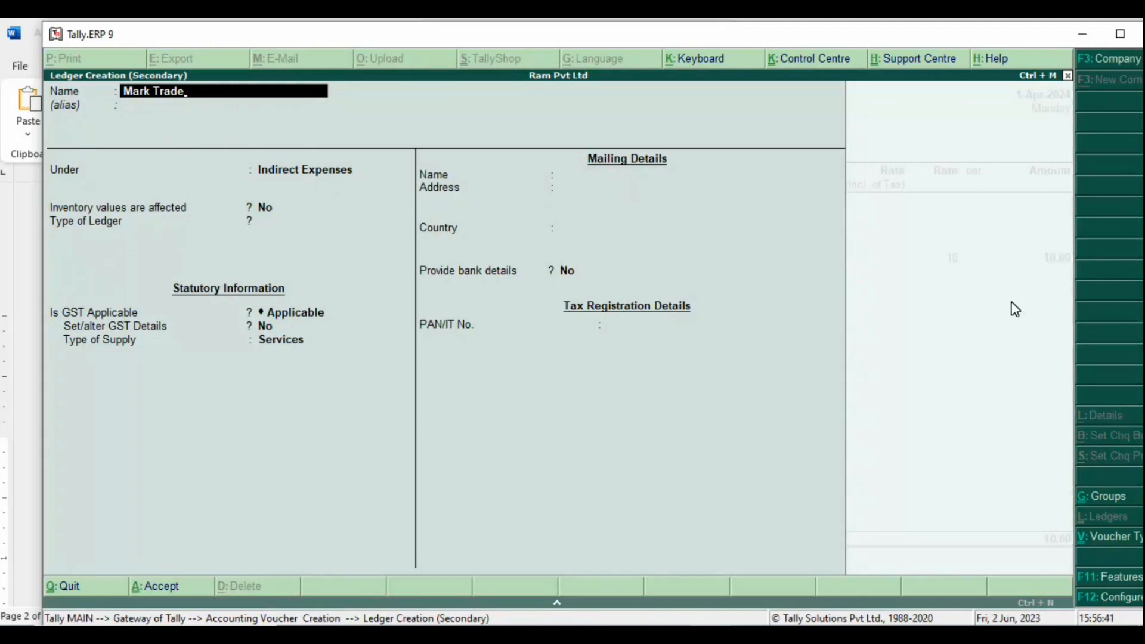
{"action": "type", "text": "rs"}
{"action": "key", "text": "Return"}
{"action": "key", "text": "Return"}
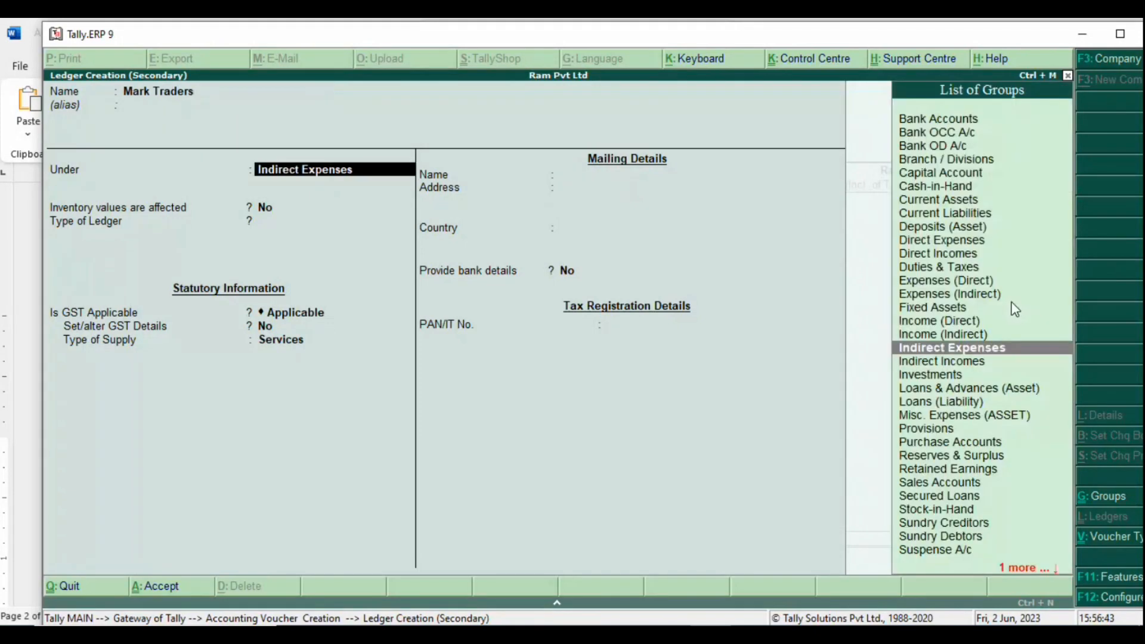
{"action": "type", "text": "C"}
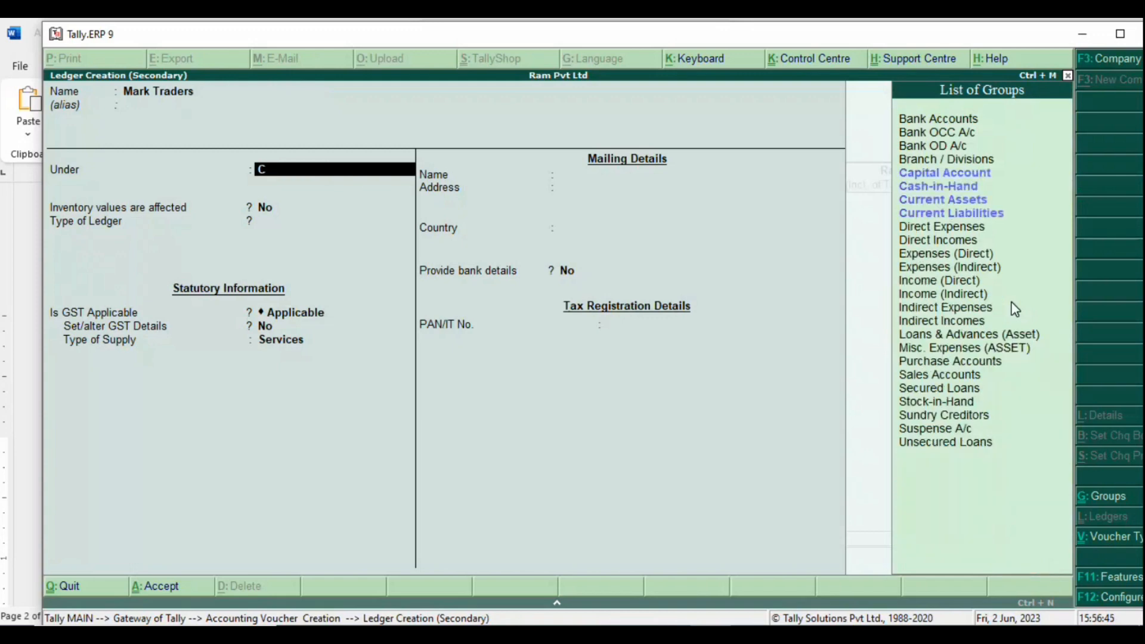
{"action": "key", "text": "BackSpace"}
{"action": "type", "text": "D"}
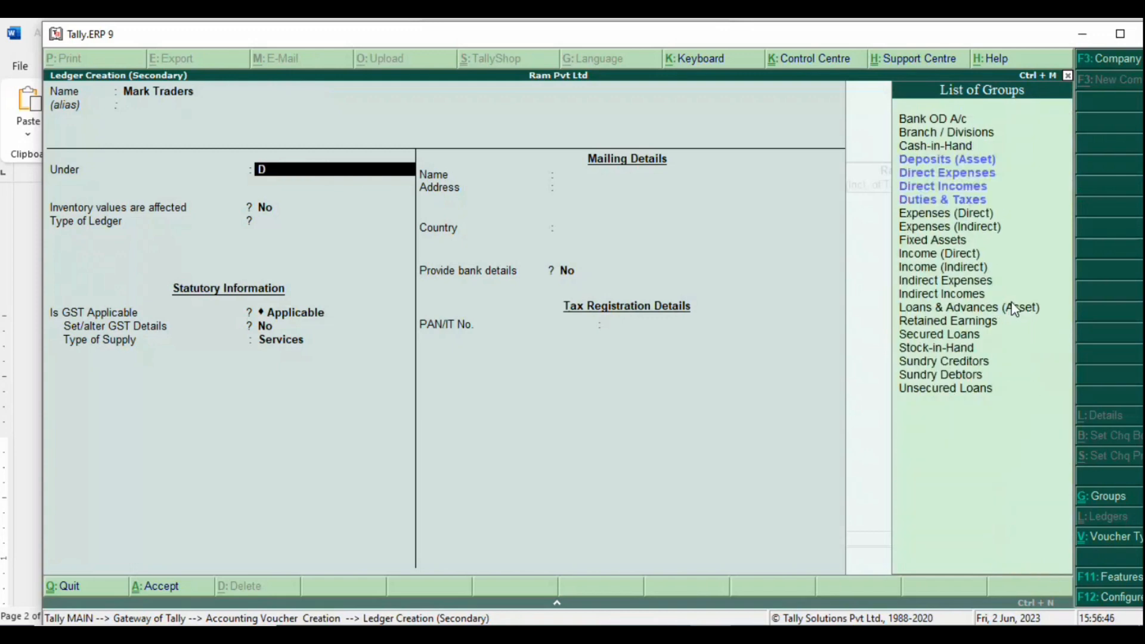
{"action": "type", "text": "eb"}
{"action": "key", "text": "Return"}
{"action": "key", "text": "Return"}
{"action": "key", "text": "Return"}
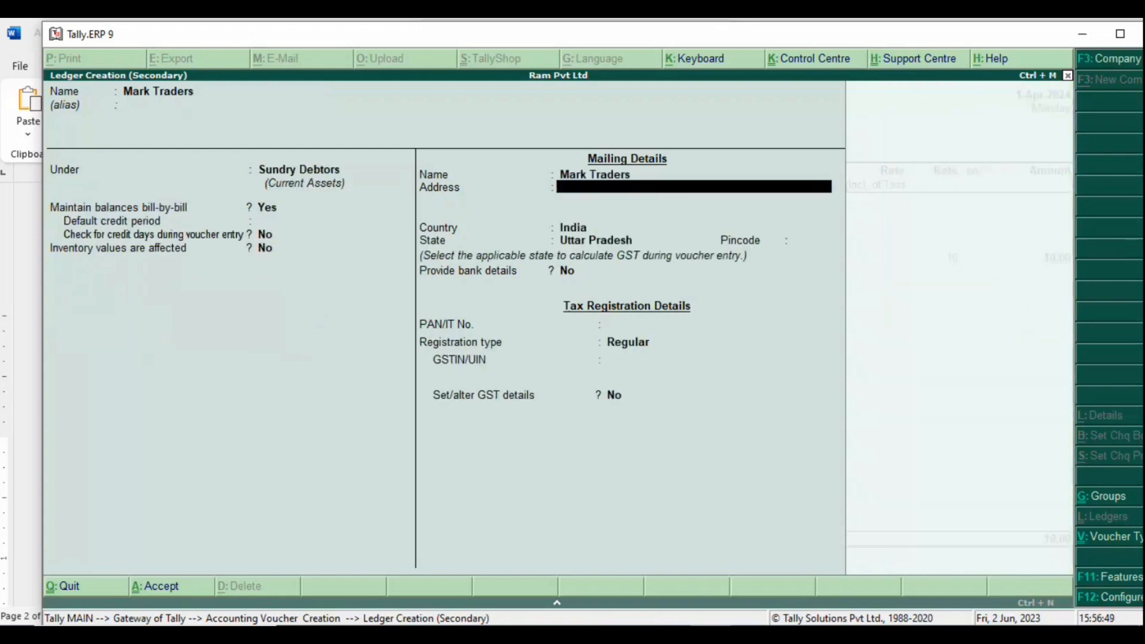
{"action": "key", "text": "Return"}
Step: Fill in the party's pincode, PAN and Regular GSTIN, save the ledger, and accept party details
{"action": "key", "text": "Return"}
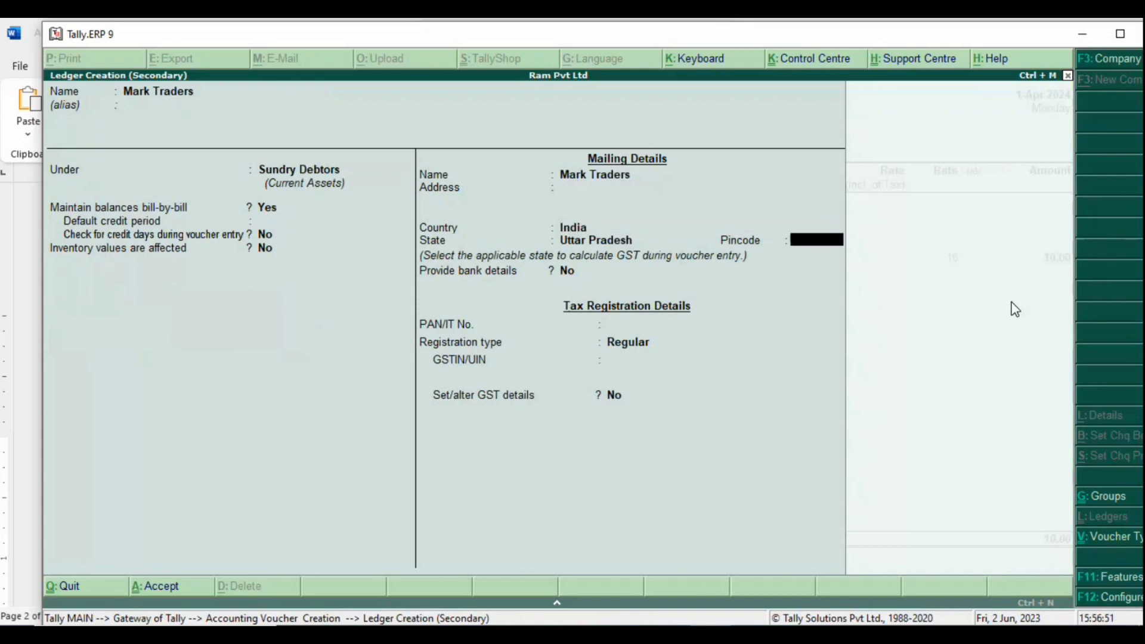
{"action": "type", "text": "227891"}
{"action": "key", "text": "Return"}
{"action": "key", "text": "Return"}
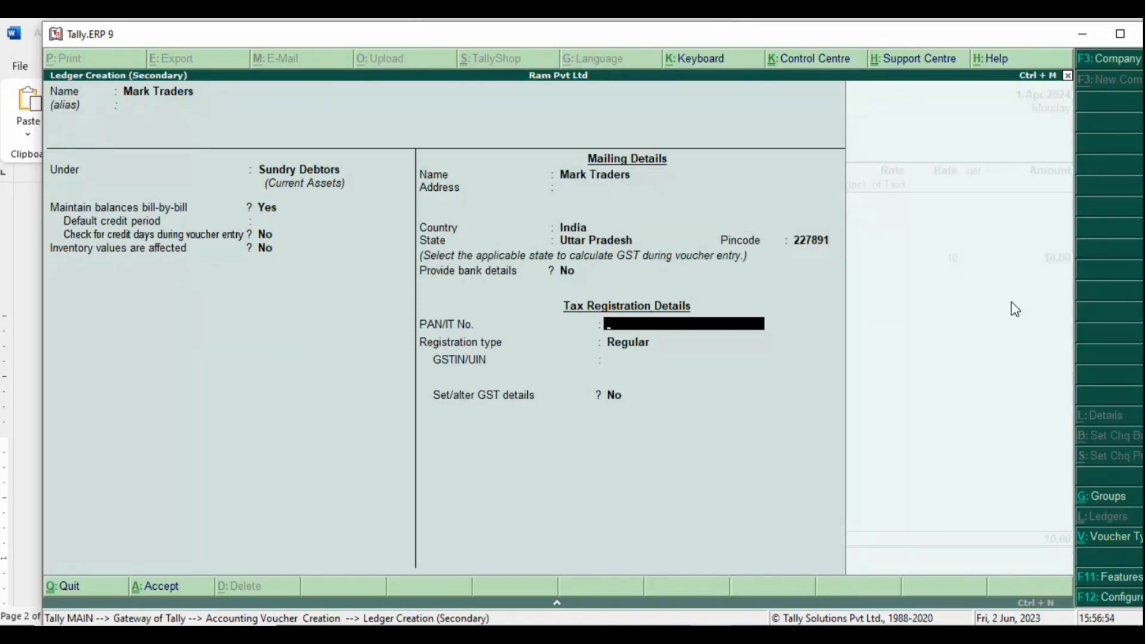
{"action": "type", "text": "ASDGGH2333"}
{"action": "key", "text": "Return"}
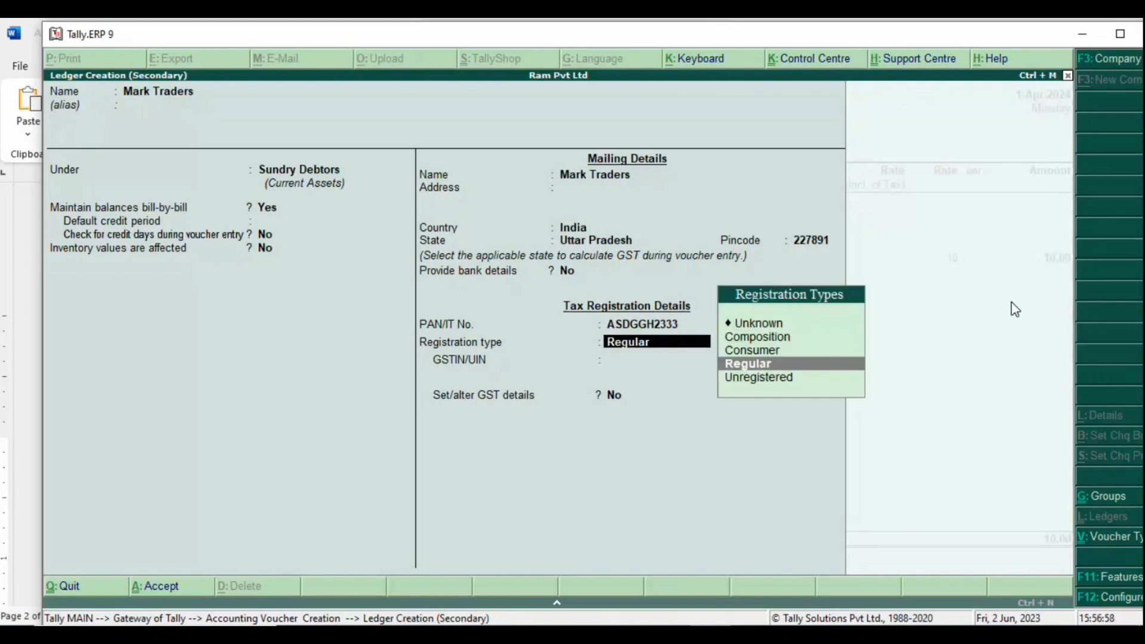
{"action": "key", "text": "Return"}
{"action": "type", "text": "JHFS"}
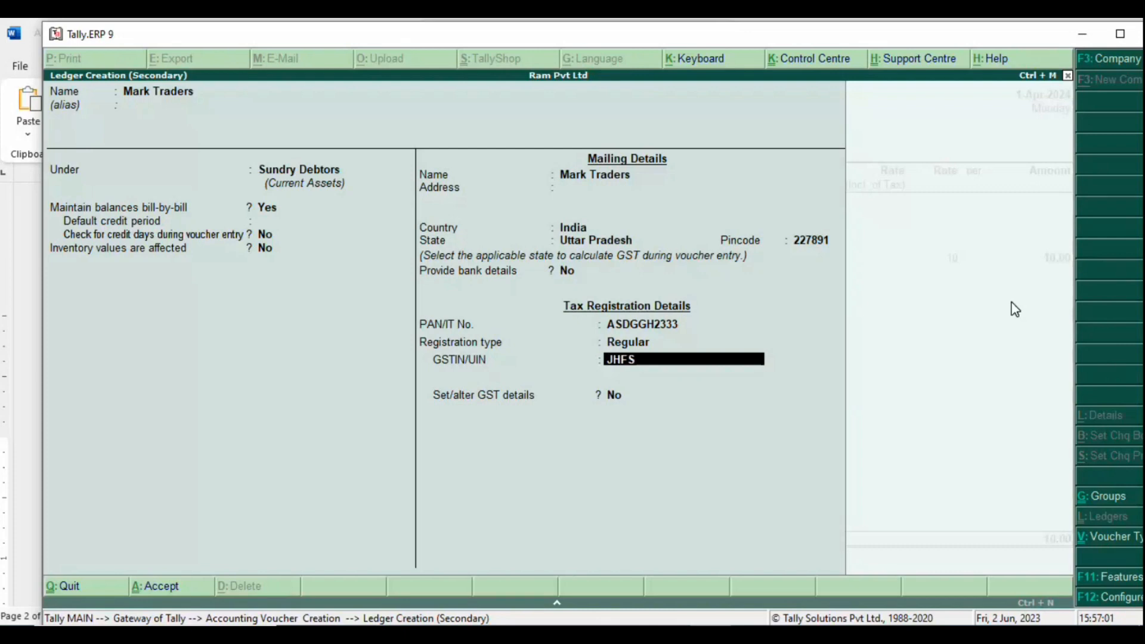
{"action": "type", "text": "KJL;I248"}
{"action": "key", "text": "Return"}
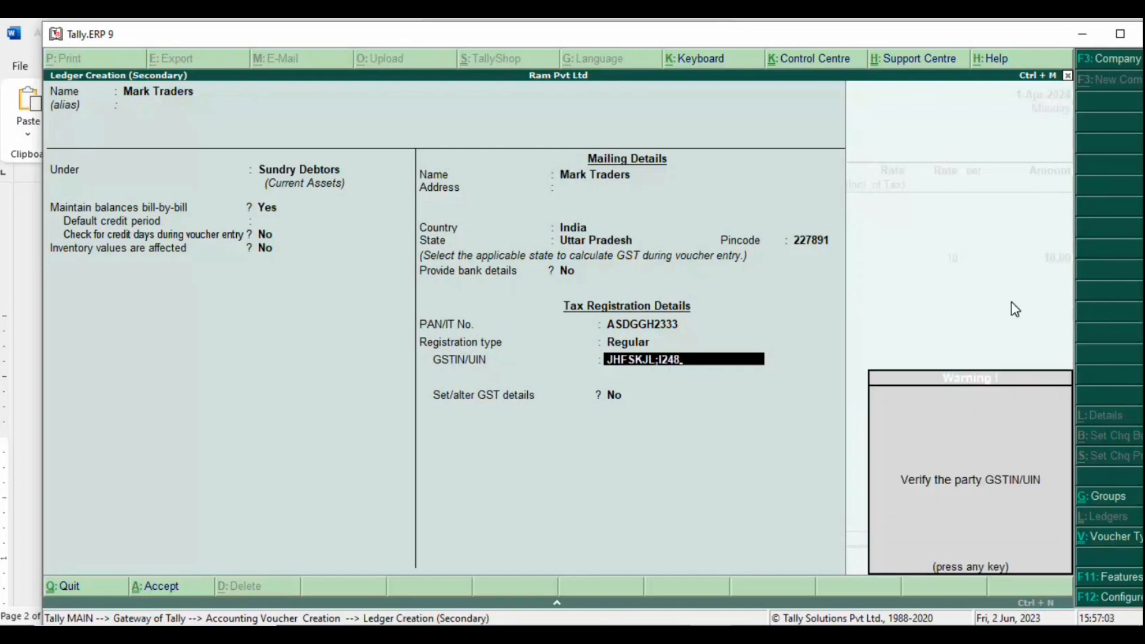
{"action": "key", "text": "Return"}
{"action": "key", "text": "Return"}
{"action": "key", "text": "Return"}
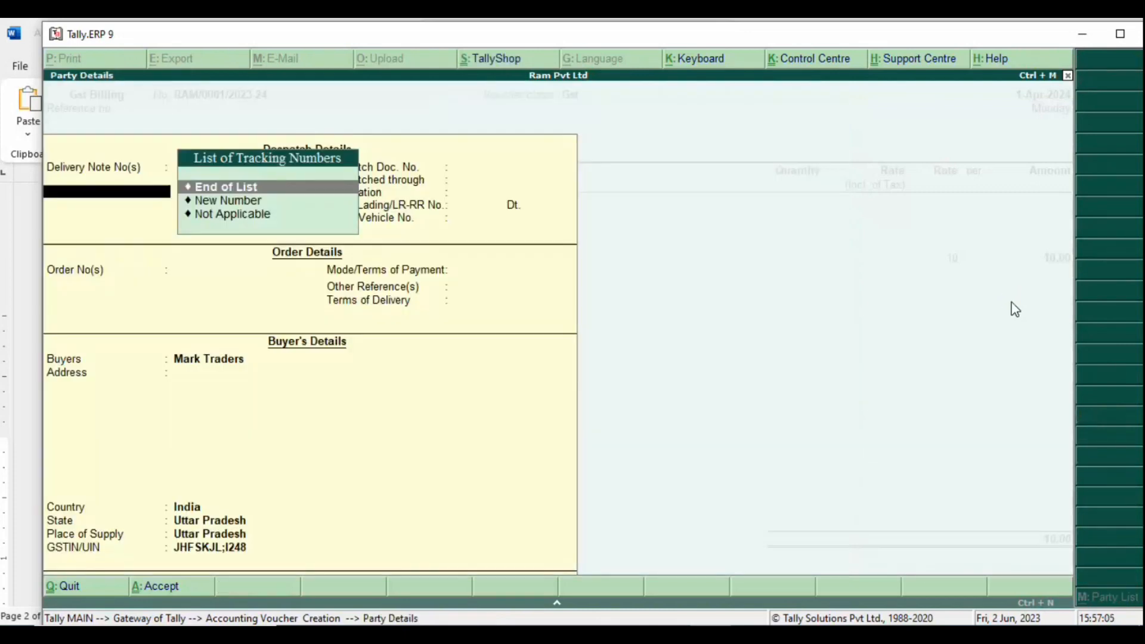
{"action": "key", "text": "Return"}
{"action": "key", "text": "ctrl+a"}
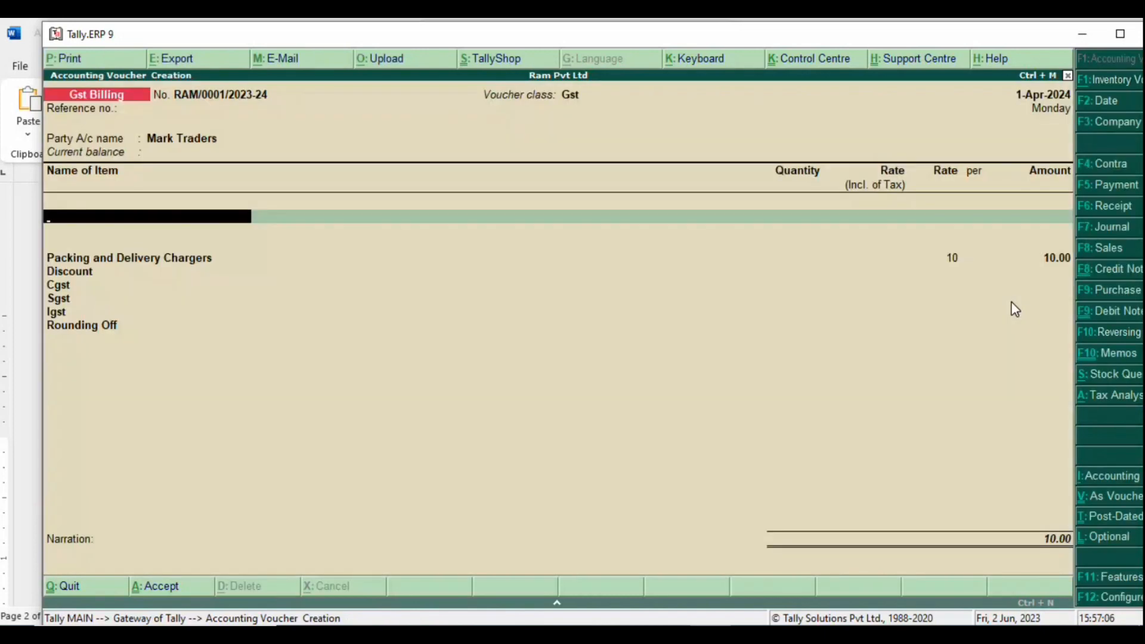
Step: Create stock item Computer with a new unit nos (Numbers, UQC NOS-NUMBERS)
{"action": "key", "text": "alt+c"}
{"action": "type", "text": "C"}
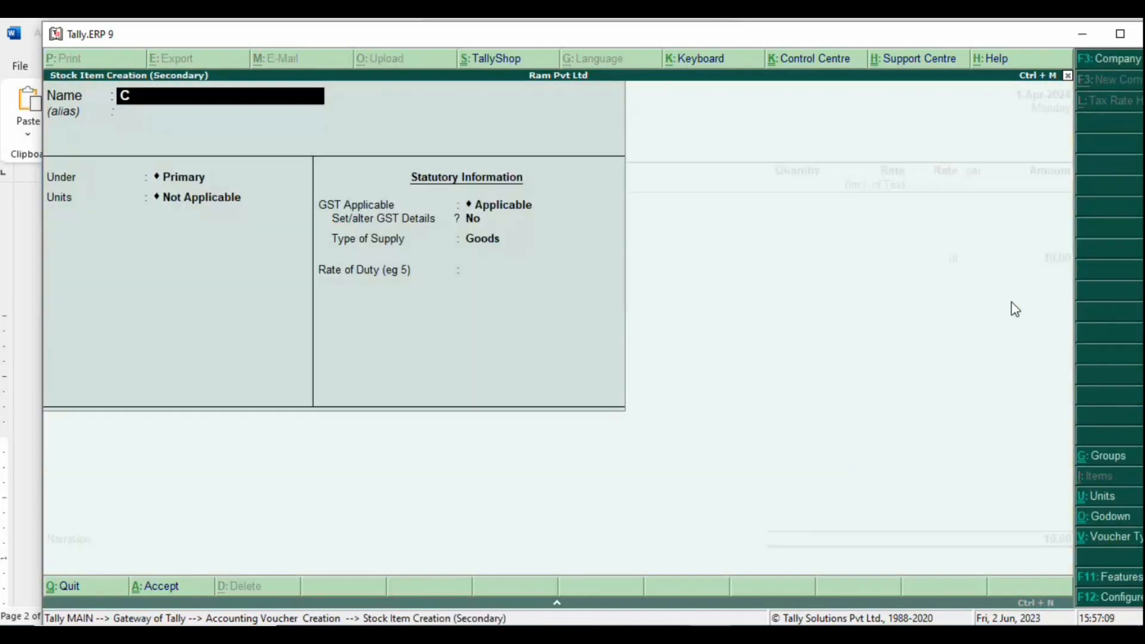
{"action": "type", "text": "omputer"}
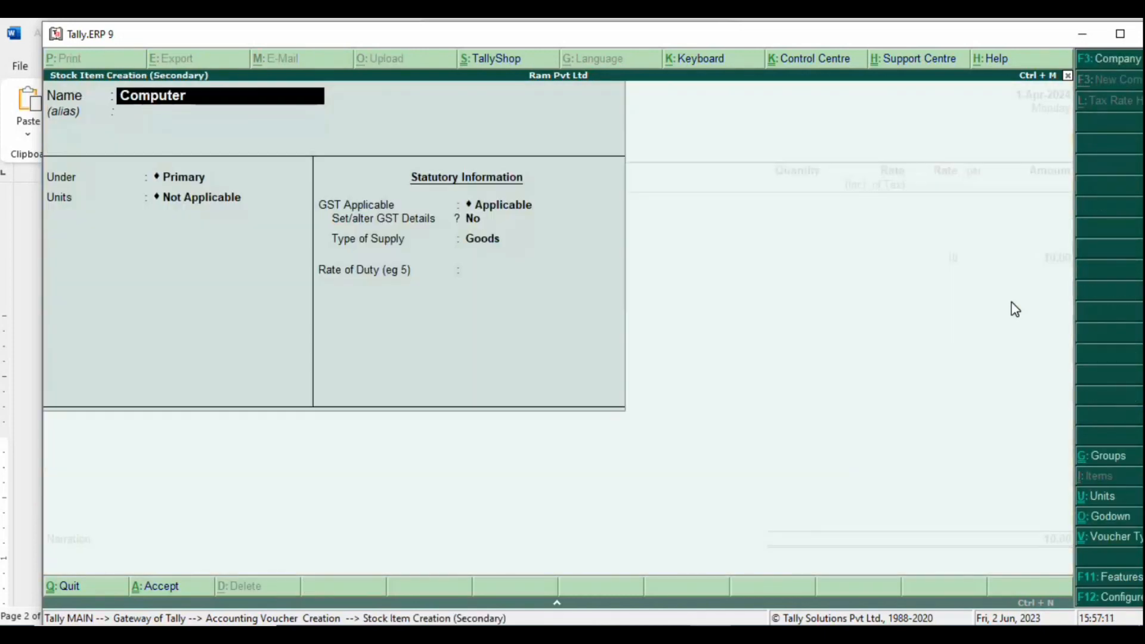
{"action": "key", "text": "Return"}
{"action": "key", "text": "Return"}
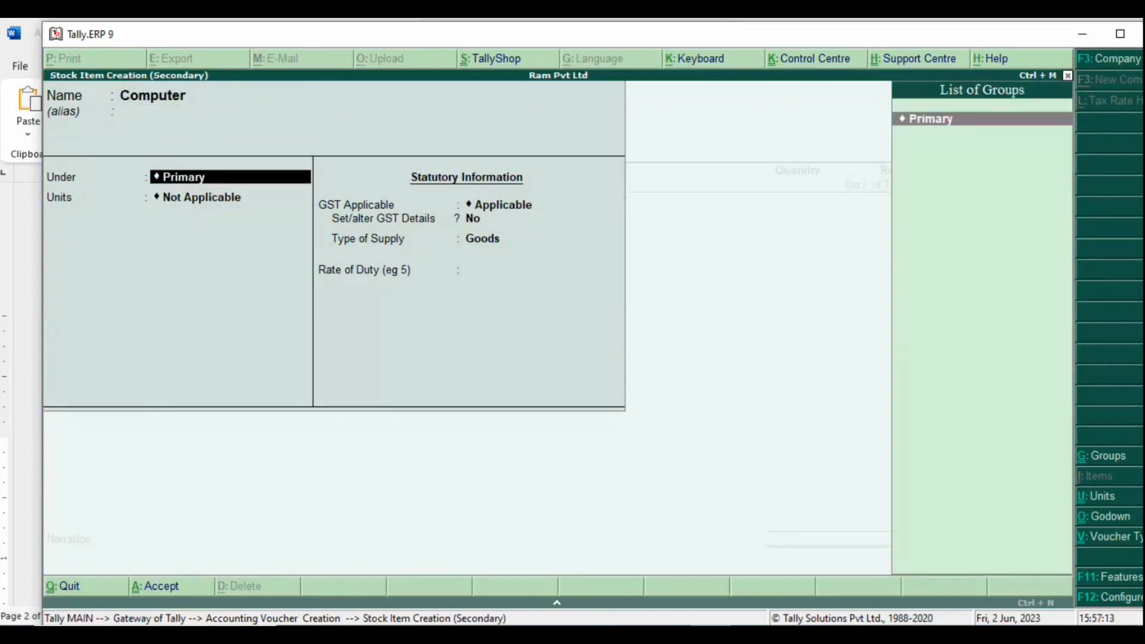
{"action": "key", "text": "Return"}
{"action": "key", "text": "alt+c"}
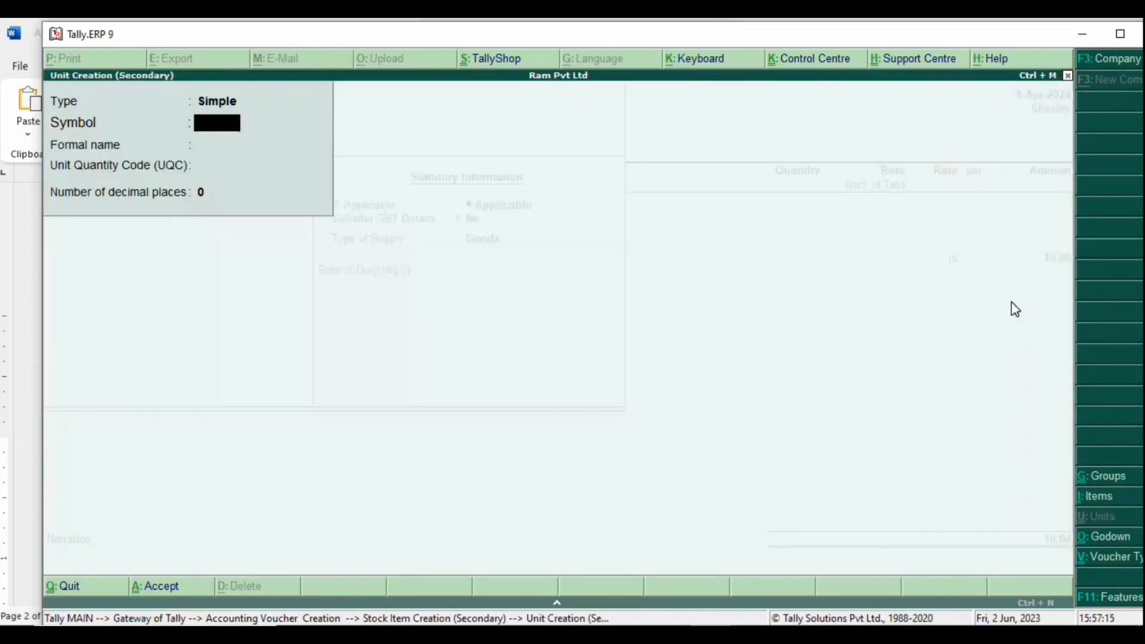
{"action": "type", "text": "nos"}
{"action": "key", "text": "Return"}
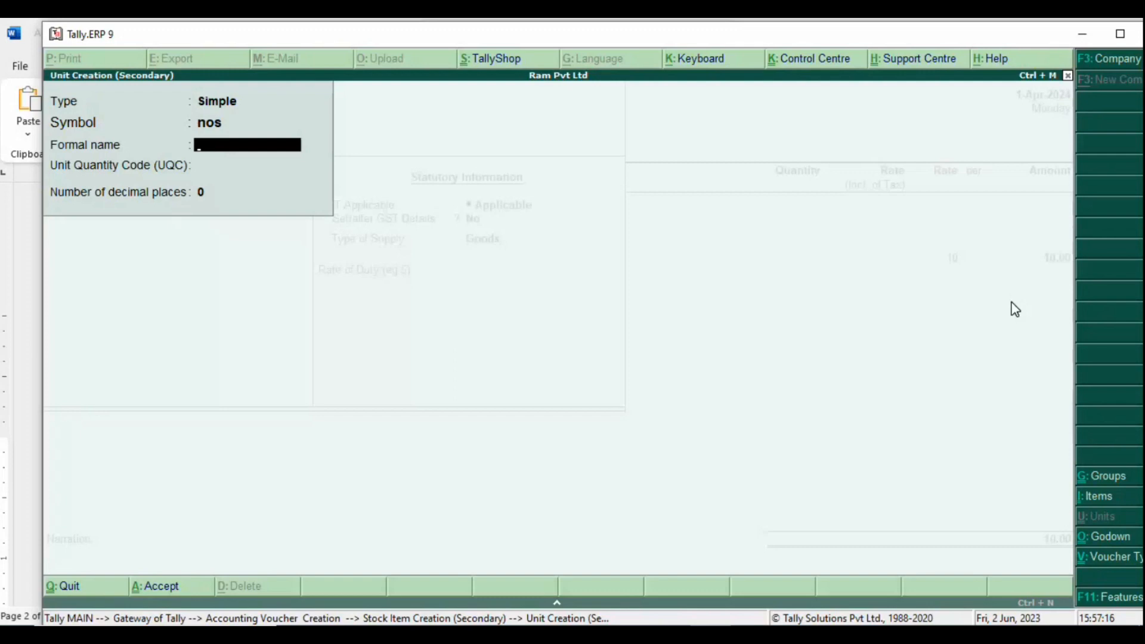
{"action": "type", "text": "Numbers"}
{"action": "key", "text": "Return"}
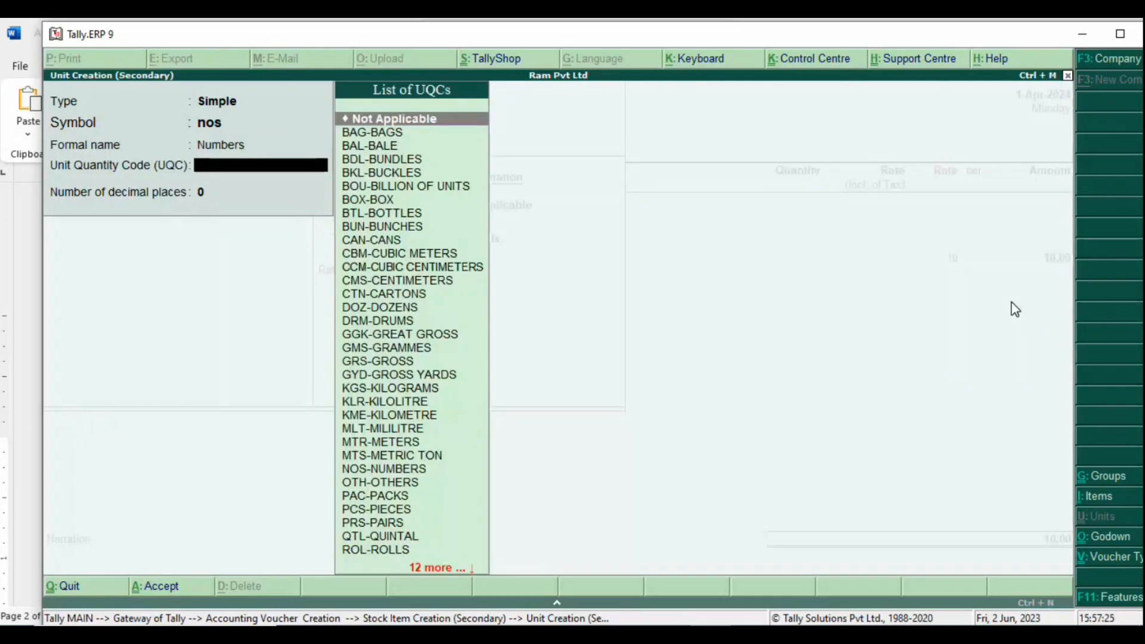
{"action": "type", "text": "num"}
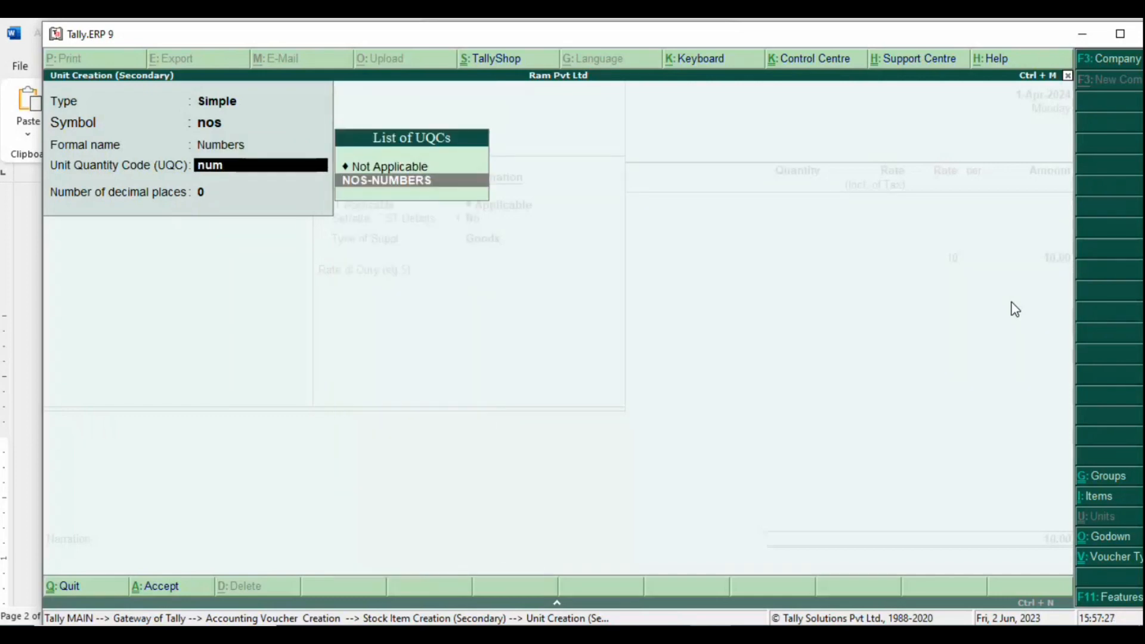
{"action": "key", "text": "Return"}
{"action": "key", "text": "Return"}
{"action": "key", "text": "Return"}
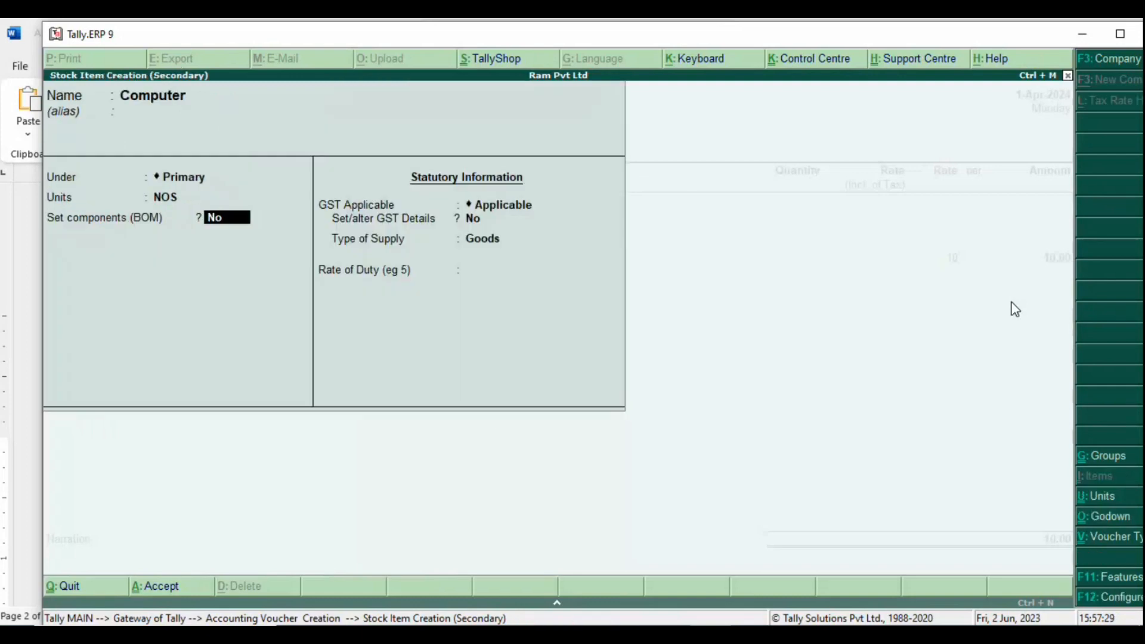
{"action": "key", "text": "Return"}
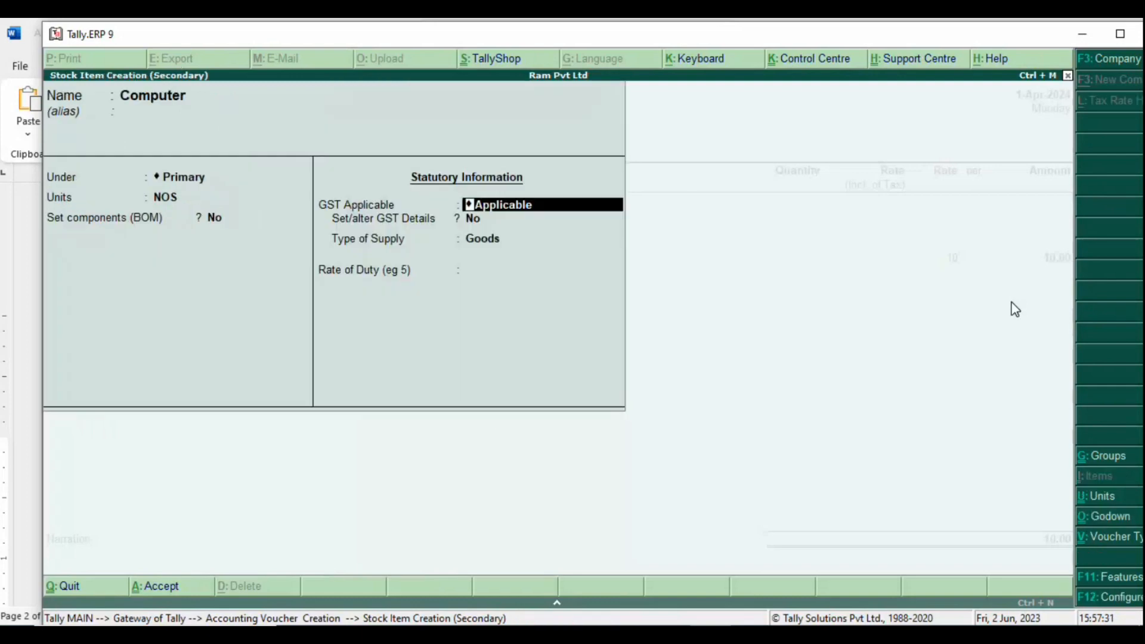
Step: Set Computer's GST details to Taxable, On Value, 18% IGST with 9% CGST and SGST, and save
{"action": "key", "text": "Return"}
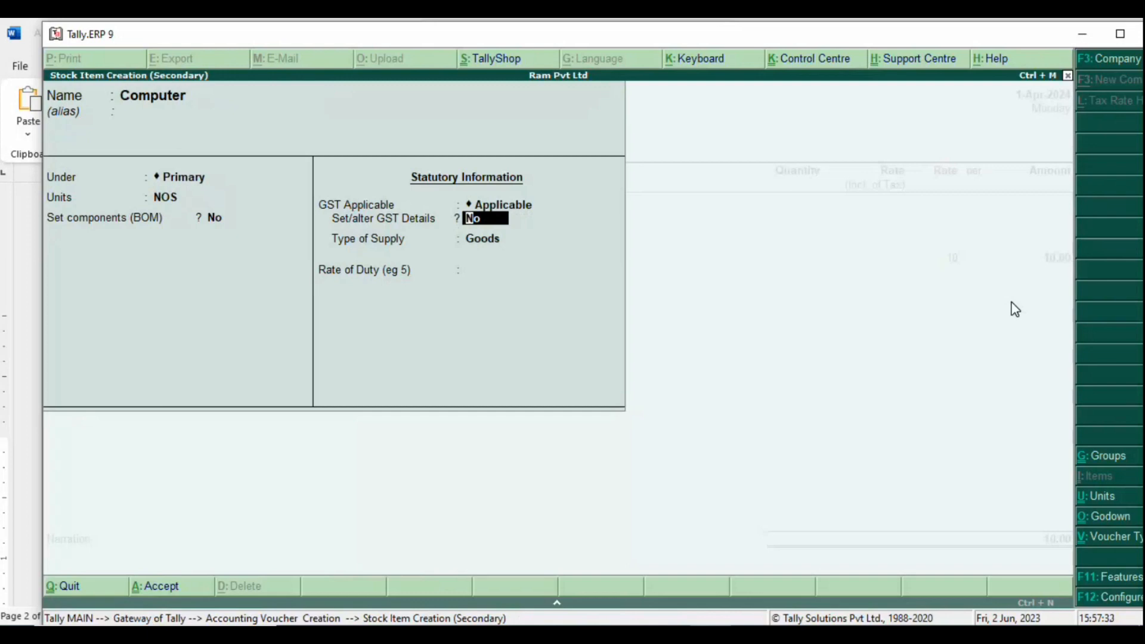
{"action": "type", "text": "y"}
{"action": "key", "text": "Return"}
{"action": "key", "text": "Return"}
{"action": "key", "text": "Return"}
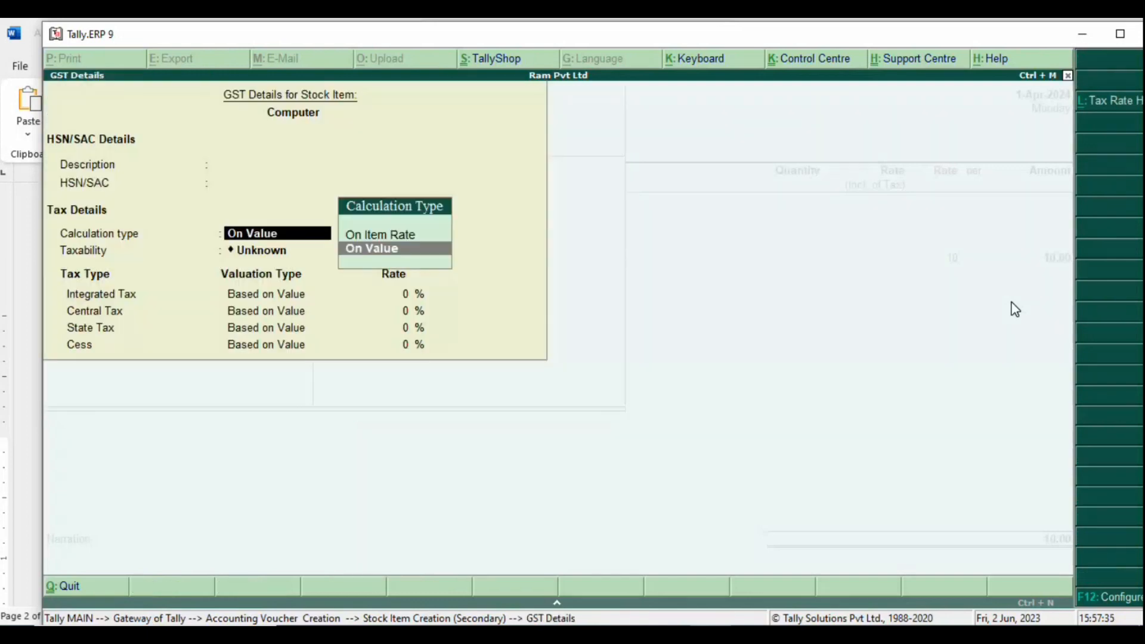
{"action": "key", "text": "Return"}
{"action": "key", "text": "Down"}
{"action": "key", "text": "Down"}
{"action": "key", "text": "Down"}
{"action": "key", "text": "Return"}
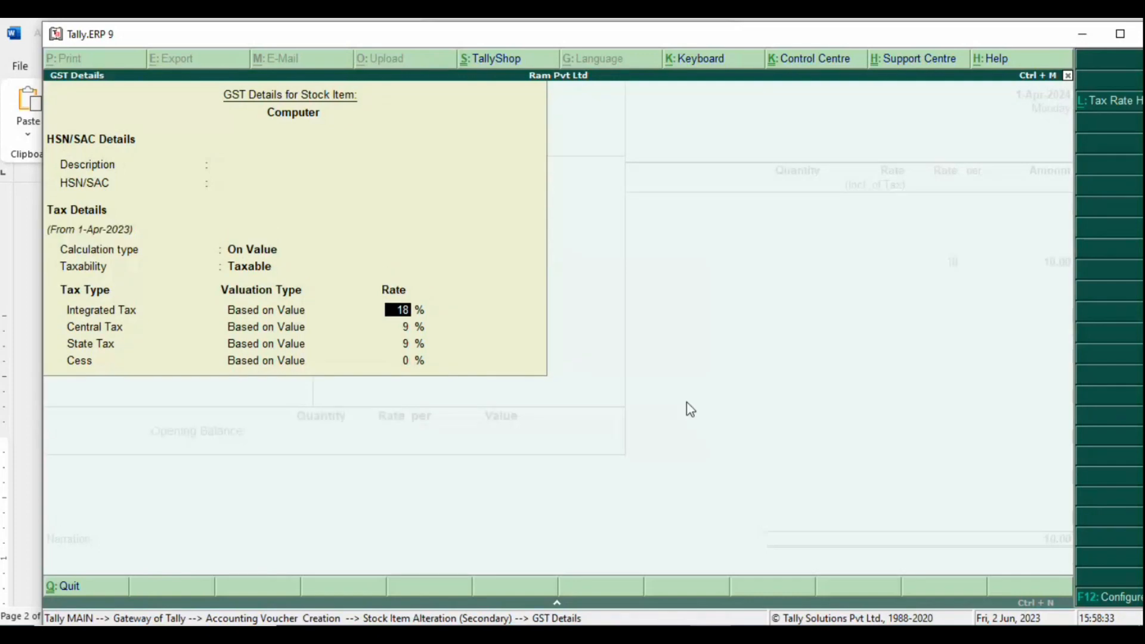
{"action": "key", "text": "Return"}
{"action": "key", "text": "Return"}
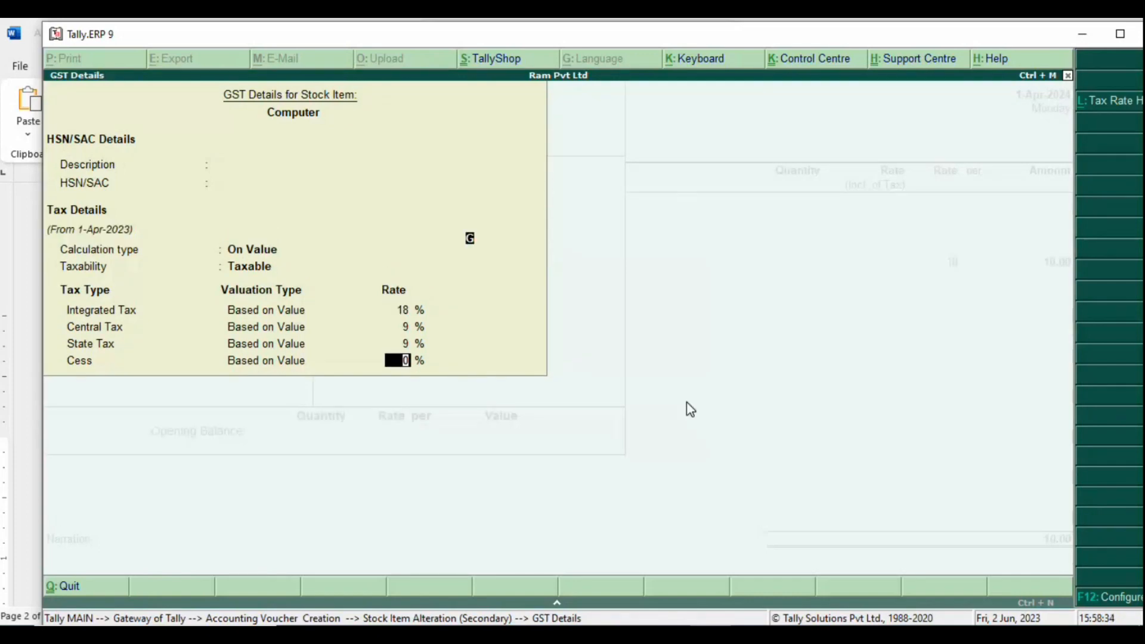
{"action": "key", "text": "Return"}
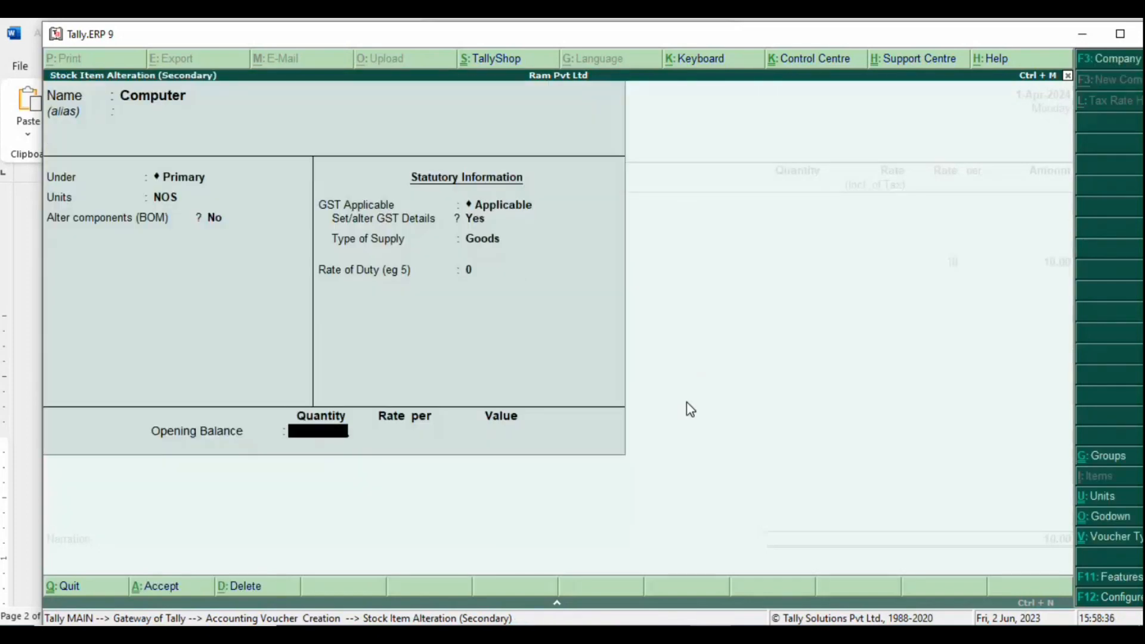
{"action": "key", "text": "Return"}
{"action": "key", "text": "Return"}
{"action": "key", "text": "Return"}
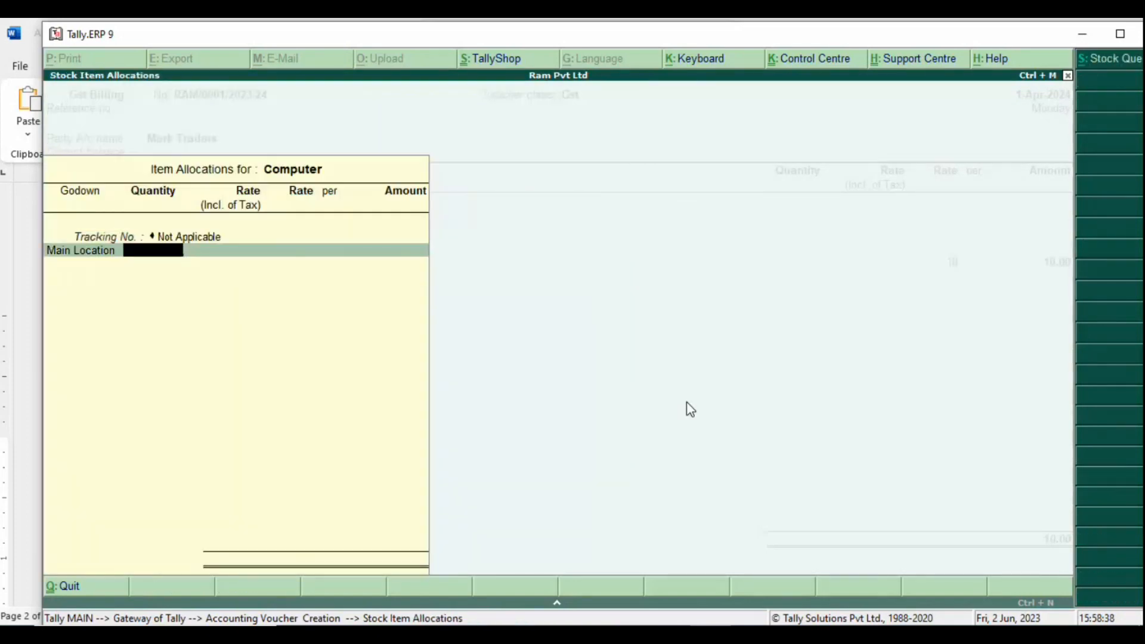
Step: Allocate 12 NOS of Computer at a rate of 12333 to Main Location
{"action": "type", "text": "12"}
{"action": "key", "text": "Return"}
{"action": "key", "text": "Return"}
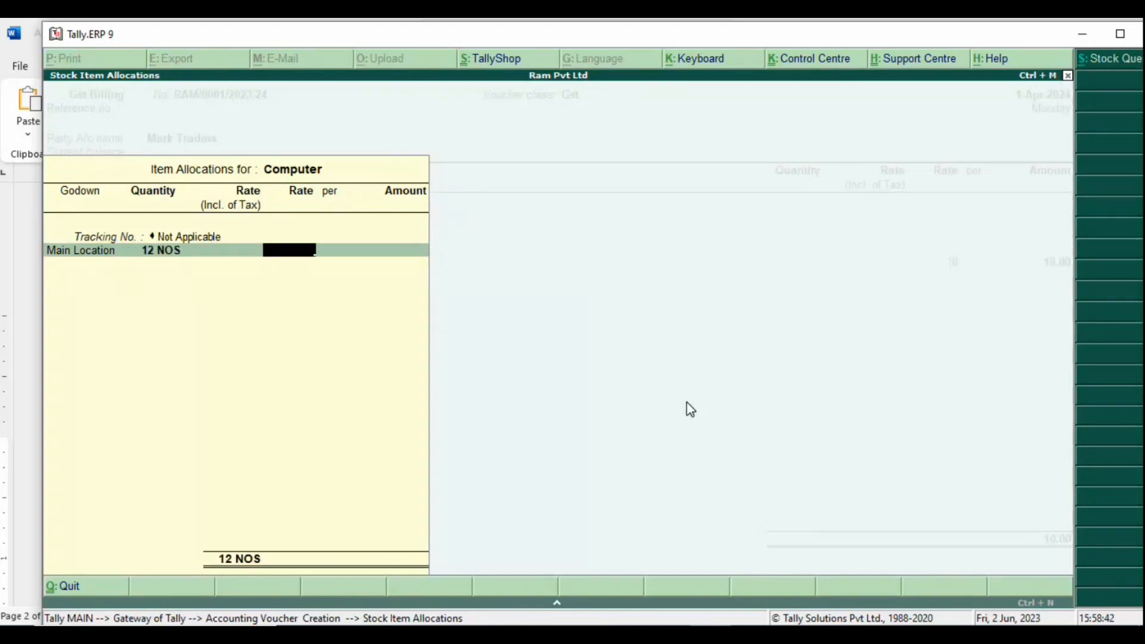
{"action": "type", "text": "12333"}
{"action": "key", "text": "Return"}
{"action": "key", "text": "Return"}
{"action": "key", "text": "Return"}
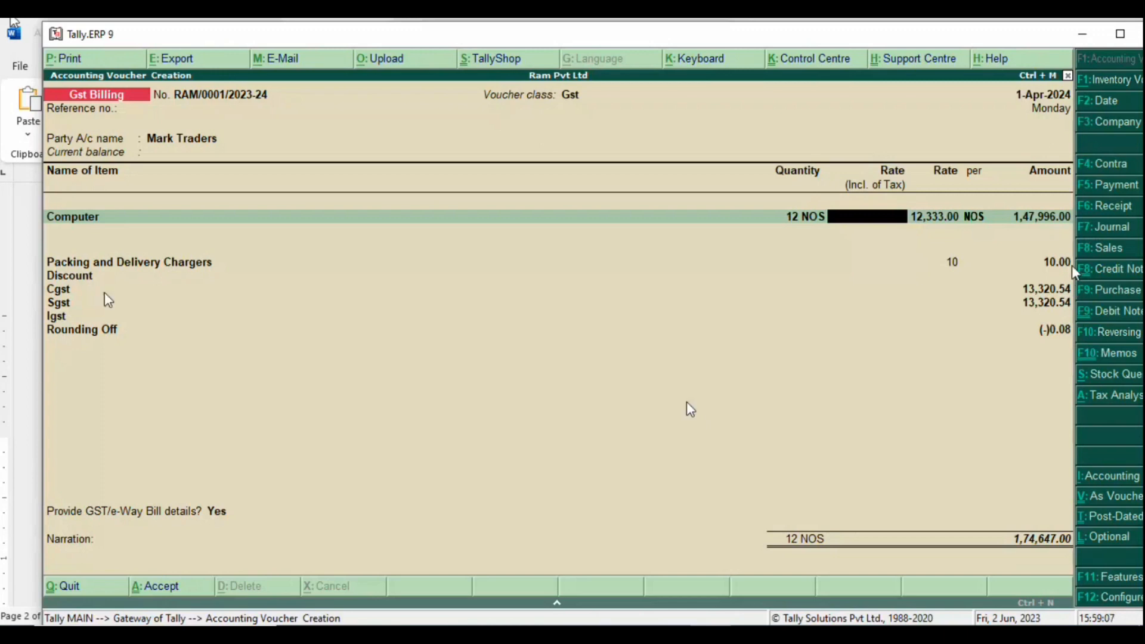
Step: Enter a -5 rate on the Discount line, accepting the (-)7,399.80 discount
{"action": "key", "text": "Return"}
{"action": "key", "text": "Return"}
{"action": "key", "text": "Return"}
{"action": "key", "text": "Return"}
{"action": "key", "text": "Return"}
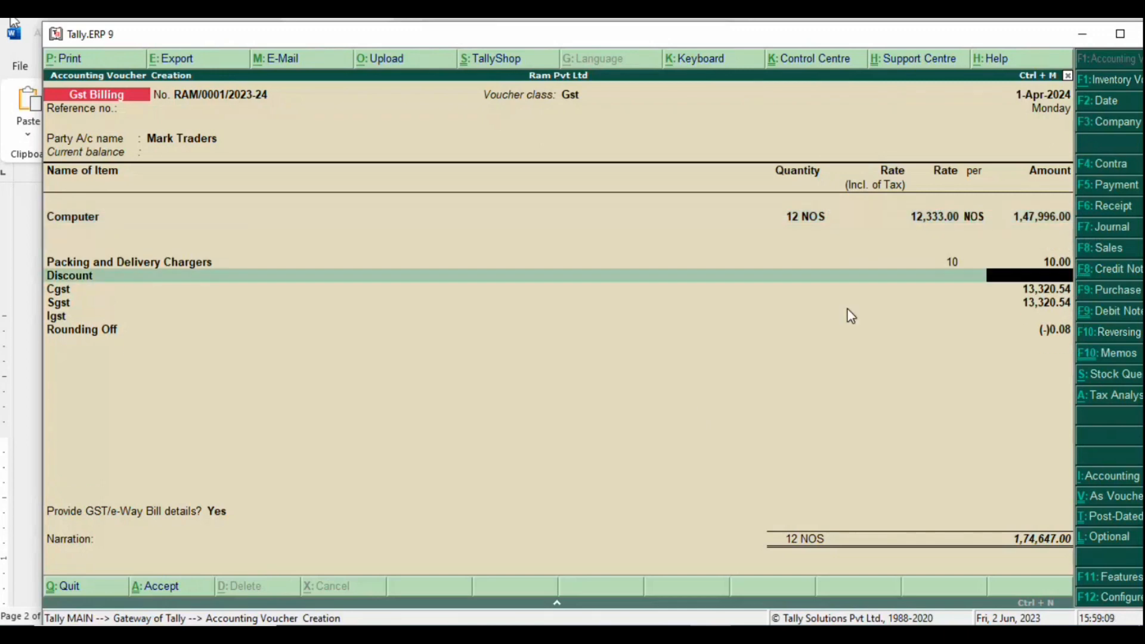
{"action": "key", "text": "BackSpace"}
{"action": "type", "text": "-5"}
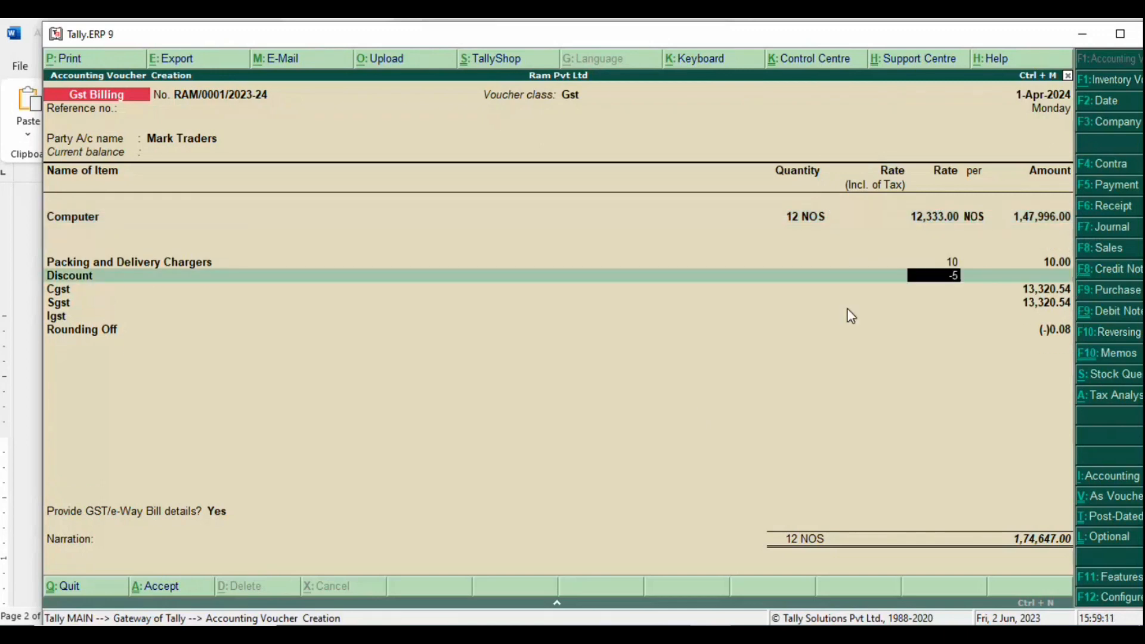
{"action": "key", "text": "Return"}
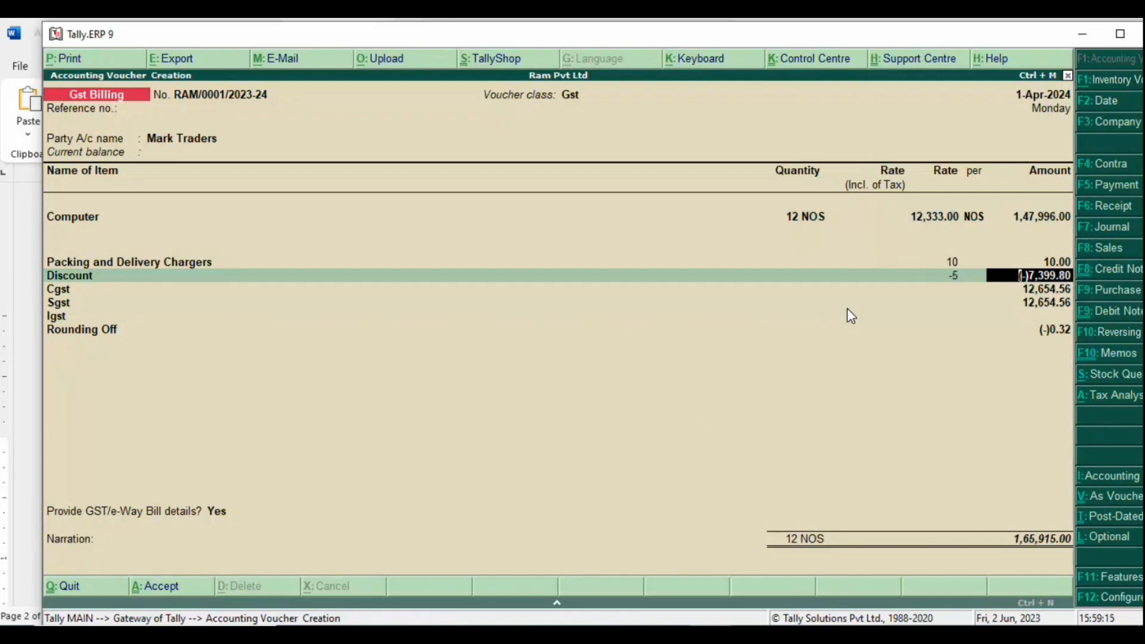
{"action": "key", "text": "Return"}
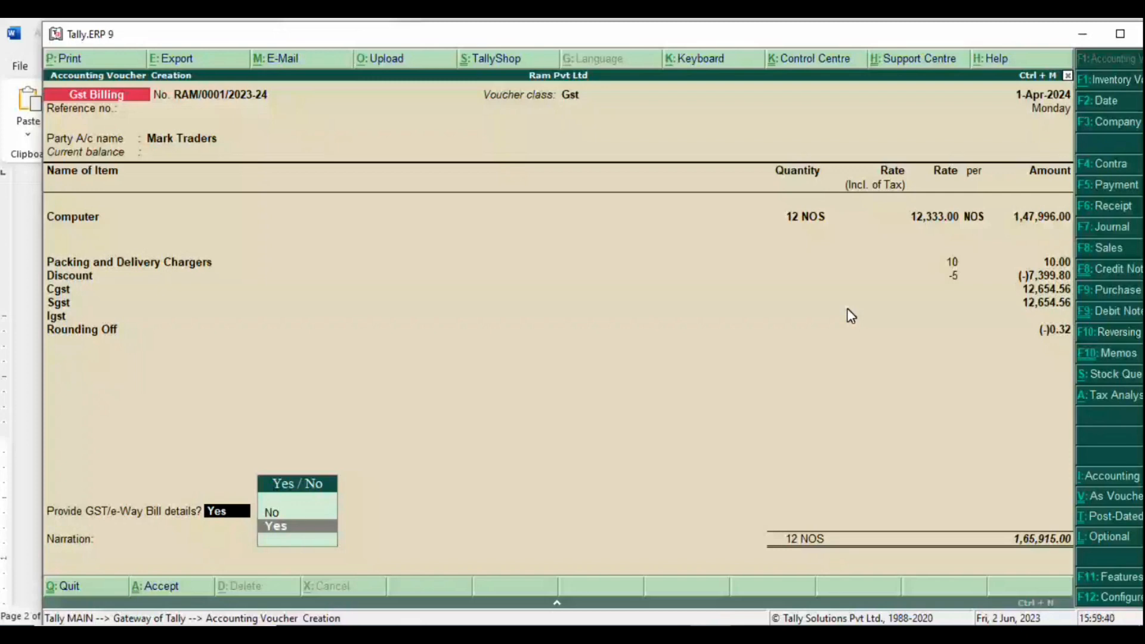
Step: Keep GST details, accept the bill-wise New Ref, skip narration, save, and preview the invoice
{"action": "key", "text": "Return"}
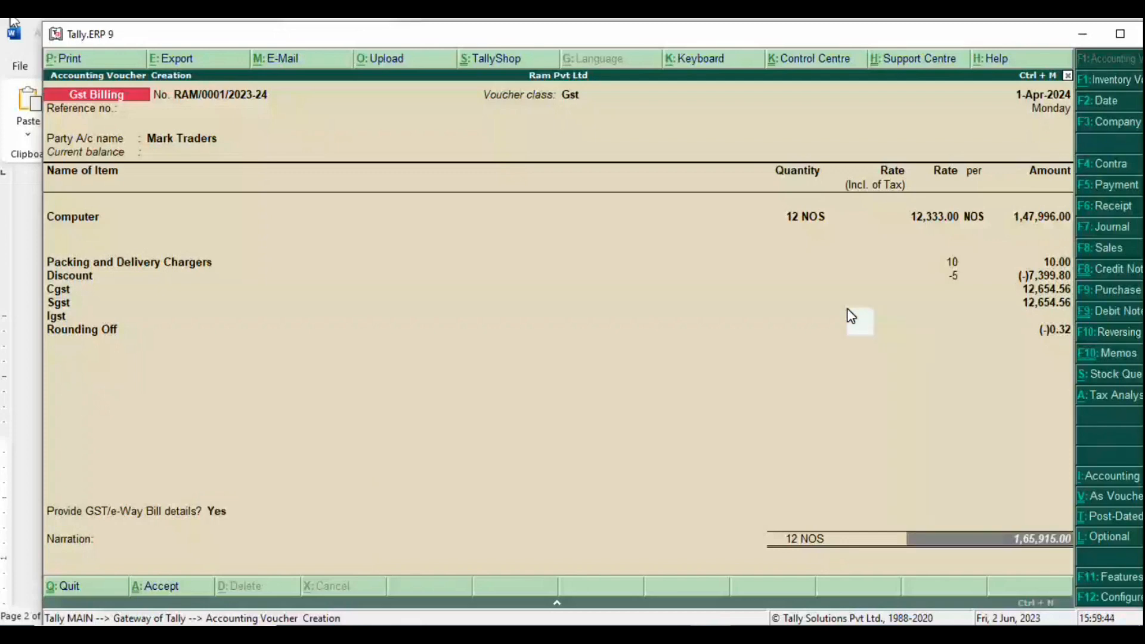
{"action": "key", "text": "Return"}
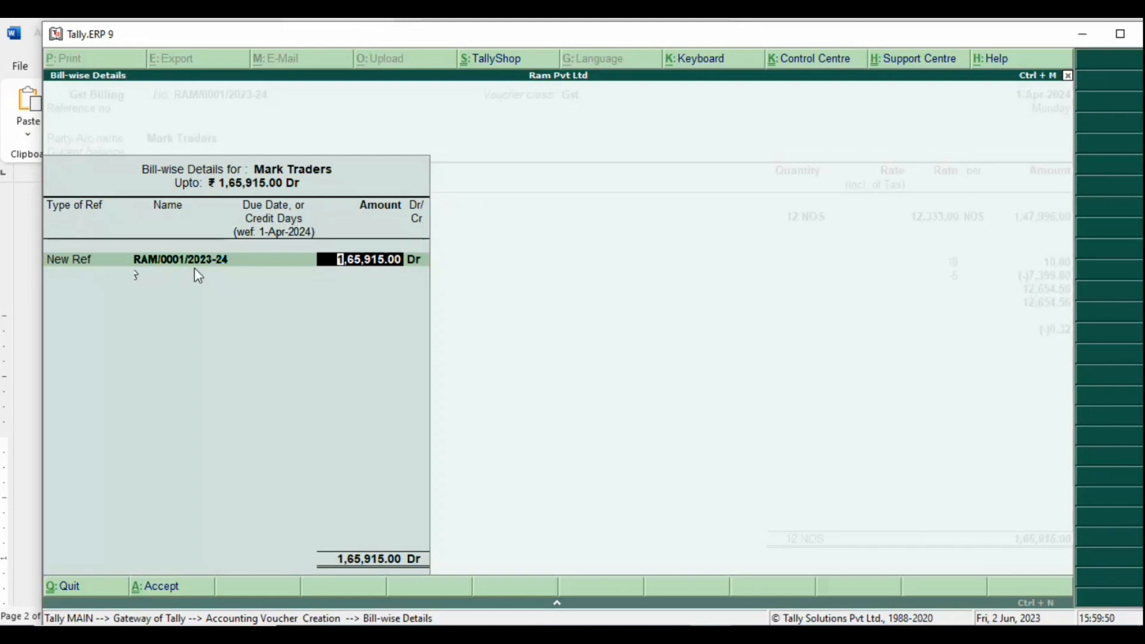
{"action": "key", "text": "Return"}
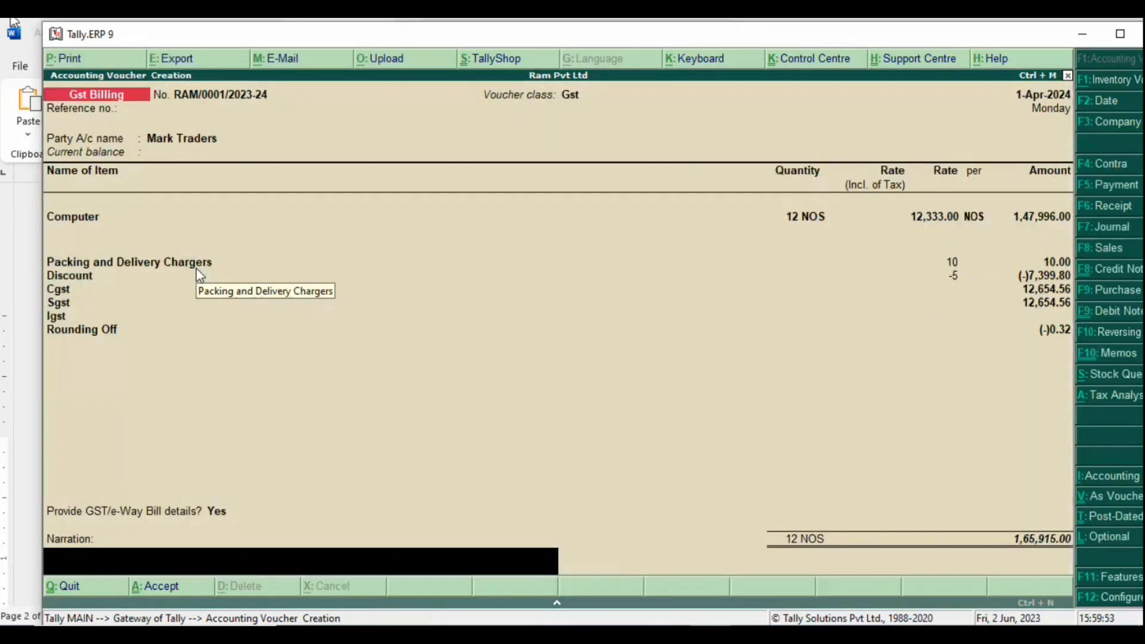
{"action": "key", "text": "Return"}
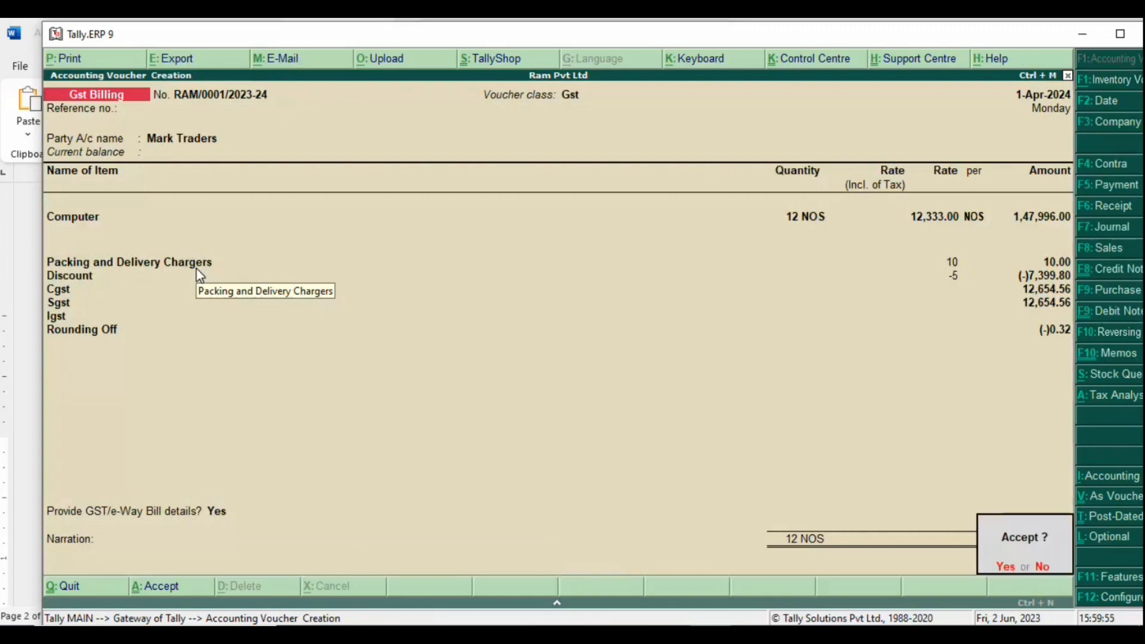
{"action": "key", "text": "Return"}
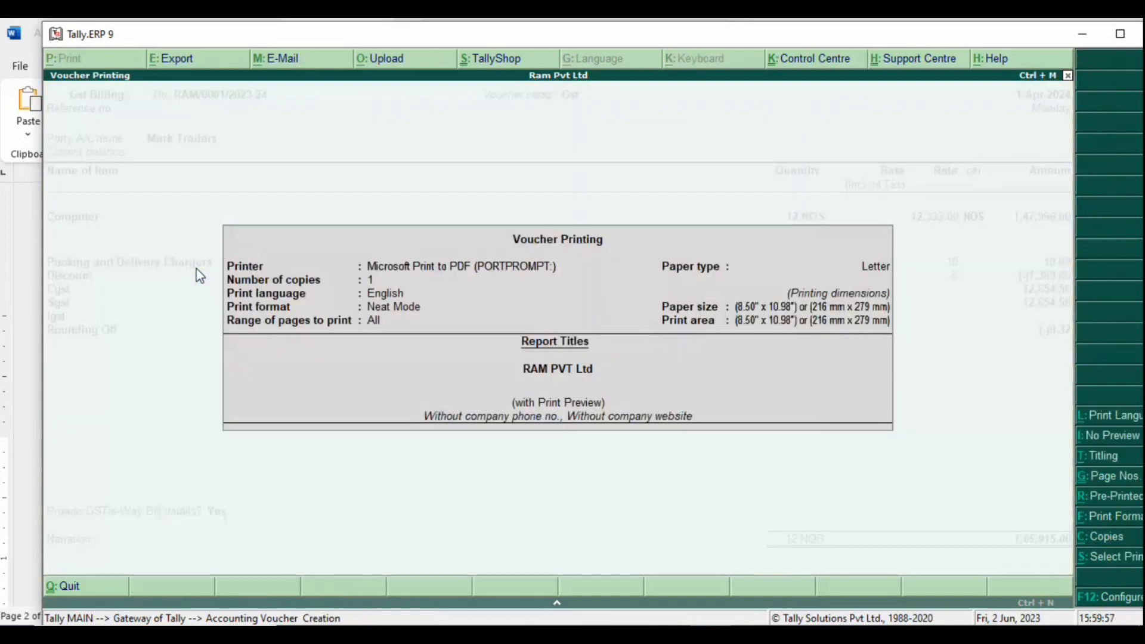
{"action": "key", "text": "Return"}
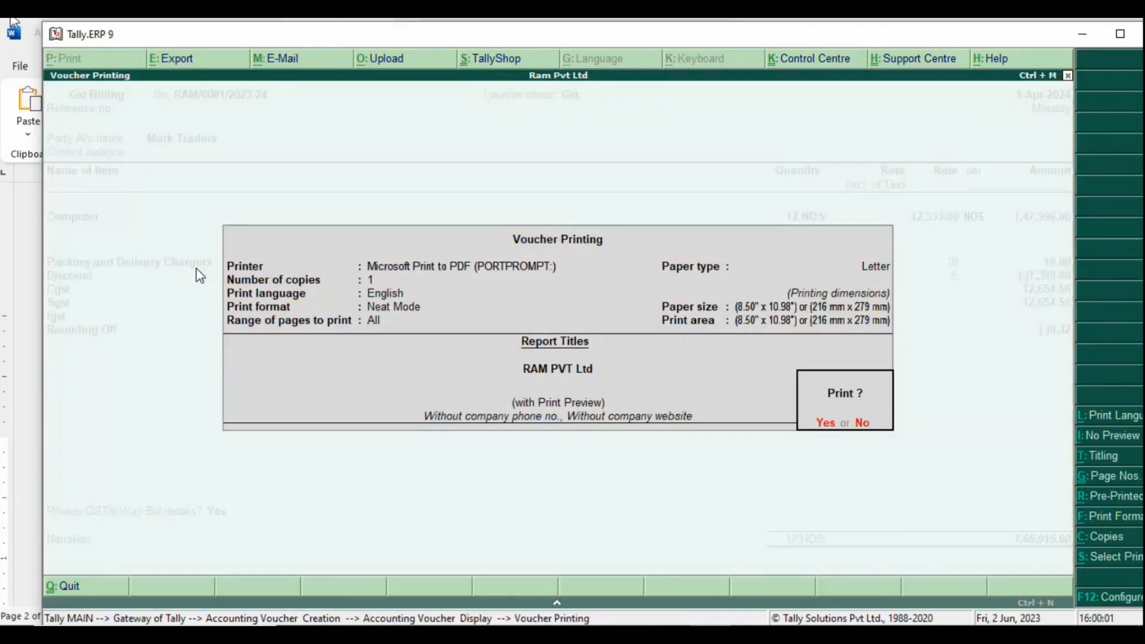
{"action": "key", "text": "Return"}
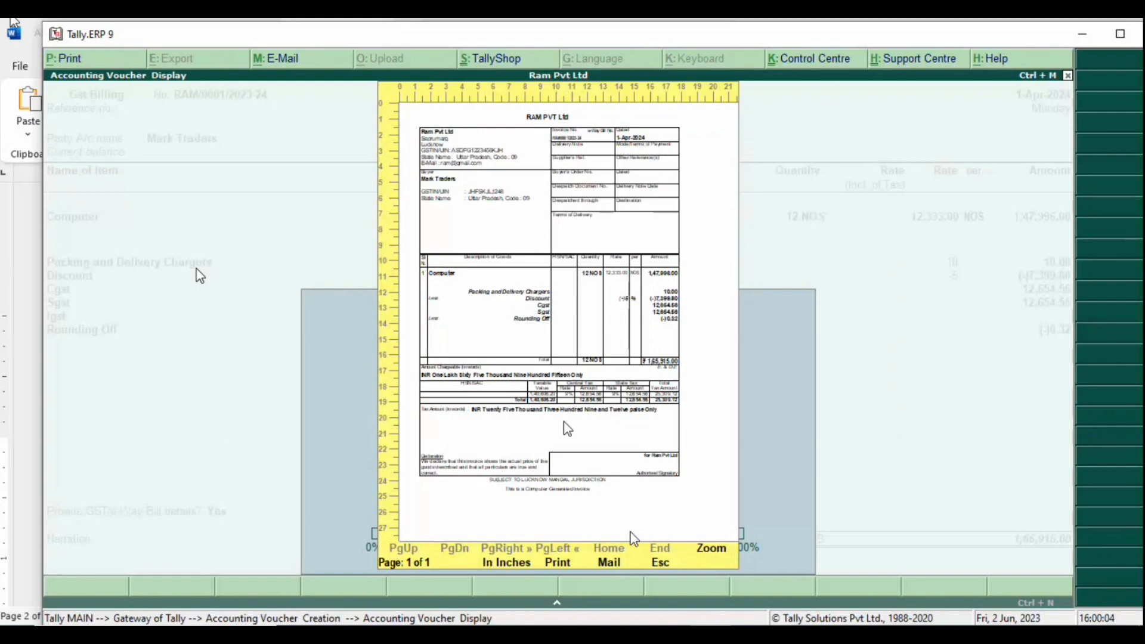
Step: Zoom into the invoice preview, scroll through it, zoom back out, and close it
{"action": "left_click", "coordinate": [711, 547]}
{"action": "scroll", "coordinate": [537, 334], "scroll_direction": "down", "scroll_amount": 3}
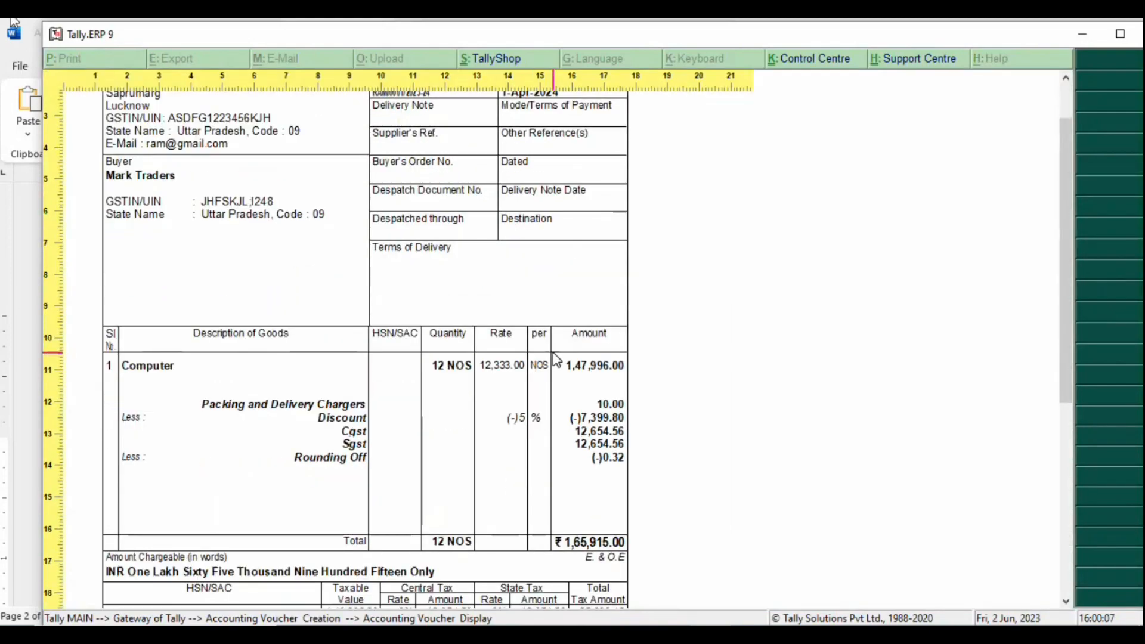
{"action": "scroll", "coordinate": [561, 367], "scroll_direction": "down", "scroll_amount": 3}
{"action": "scroll", "coordinate": [569, 375], "scroll_direction": "up", "scroll_amount": 5}
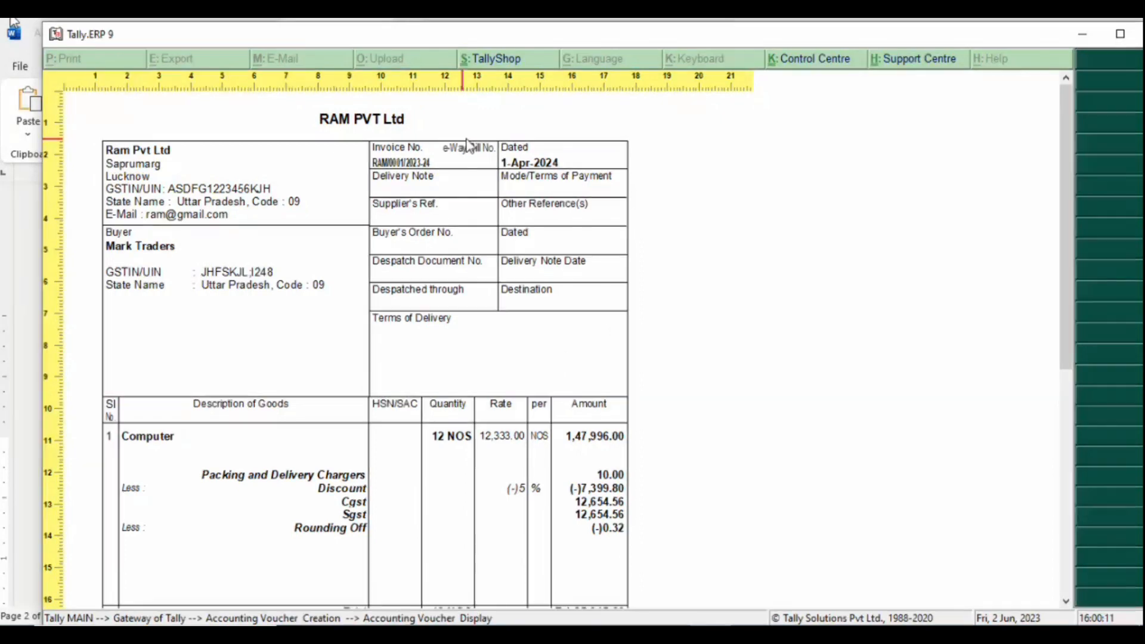
{"action": "scroll", "coordinate": [483, 534], "scroll_direction": "down", "scroll_amount": 5}
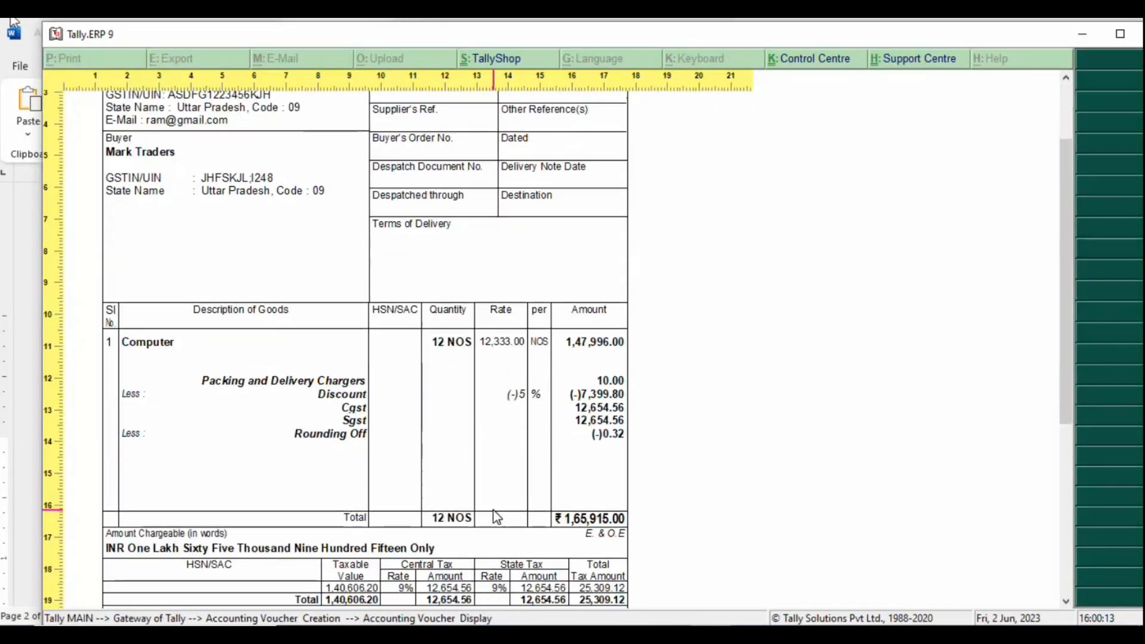
{"action": "scroll", "coordinate": [501, 508], "scroll_direction": "down", "scroll_amount": 1}
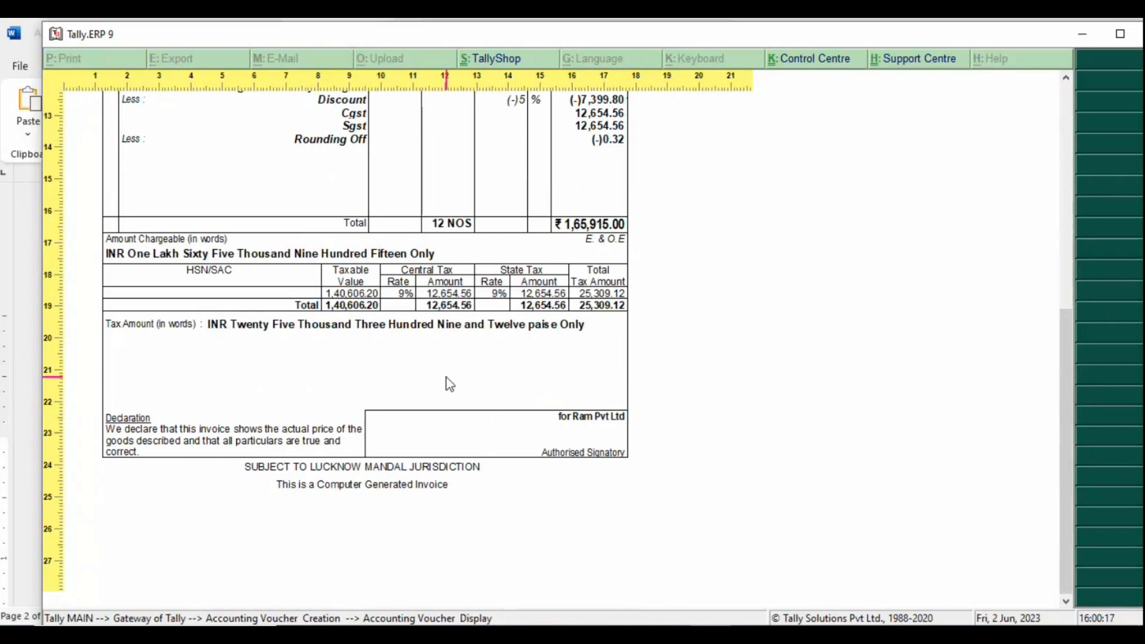
{"action": "left_click", "coordinate": [611, 423]}
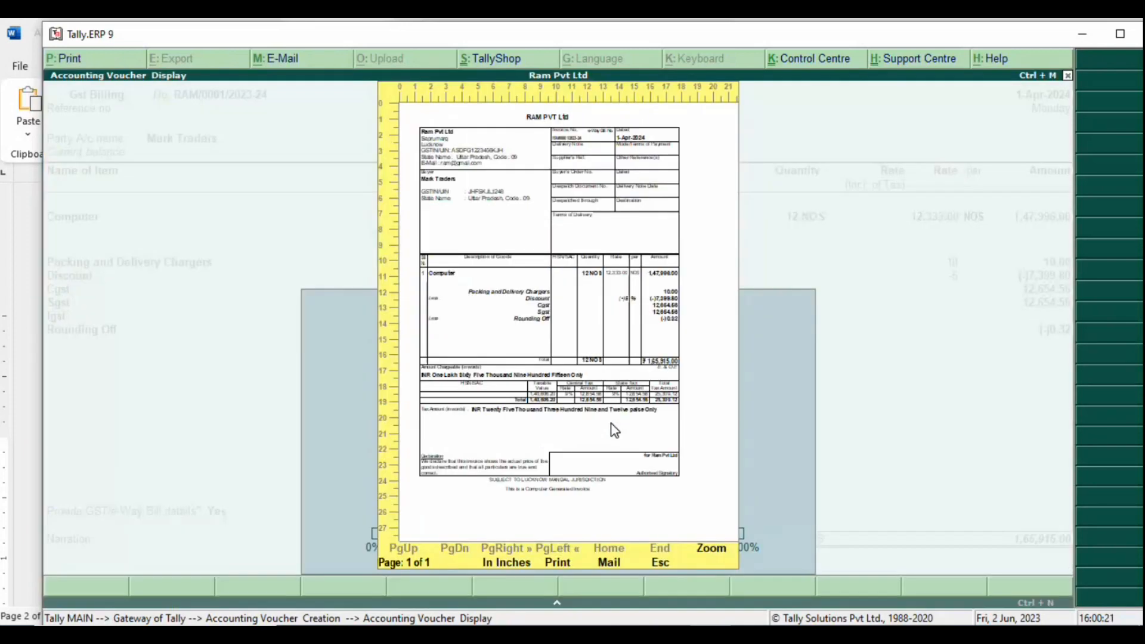
{"action": "key", "text": "Escape"}
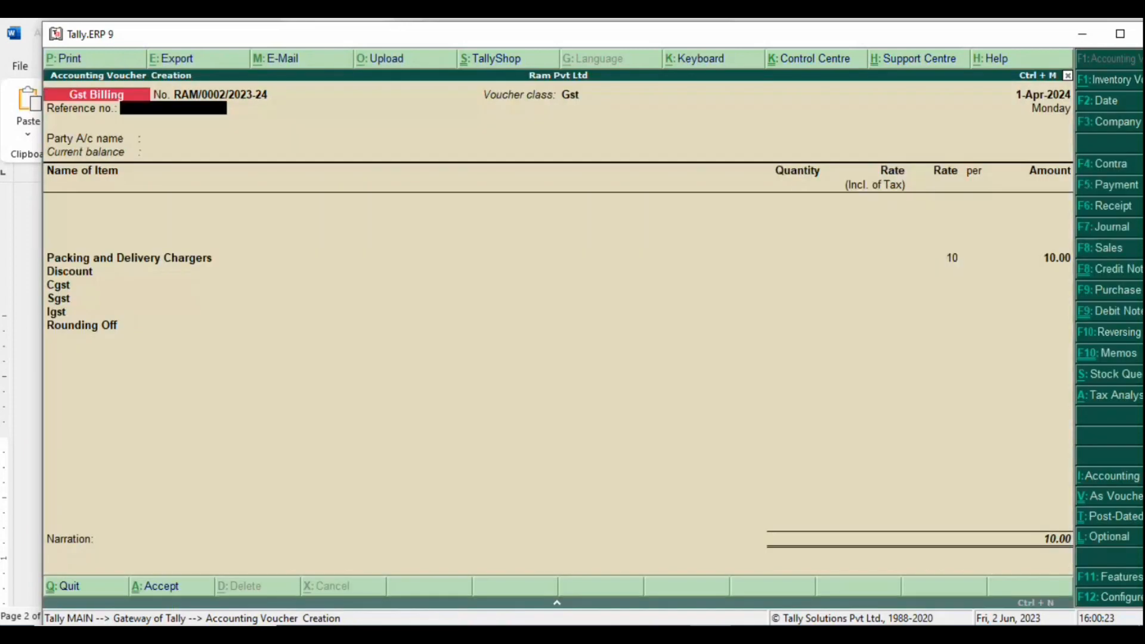